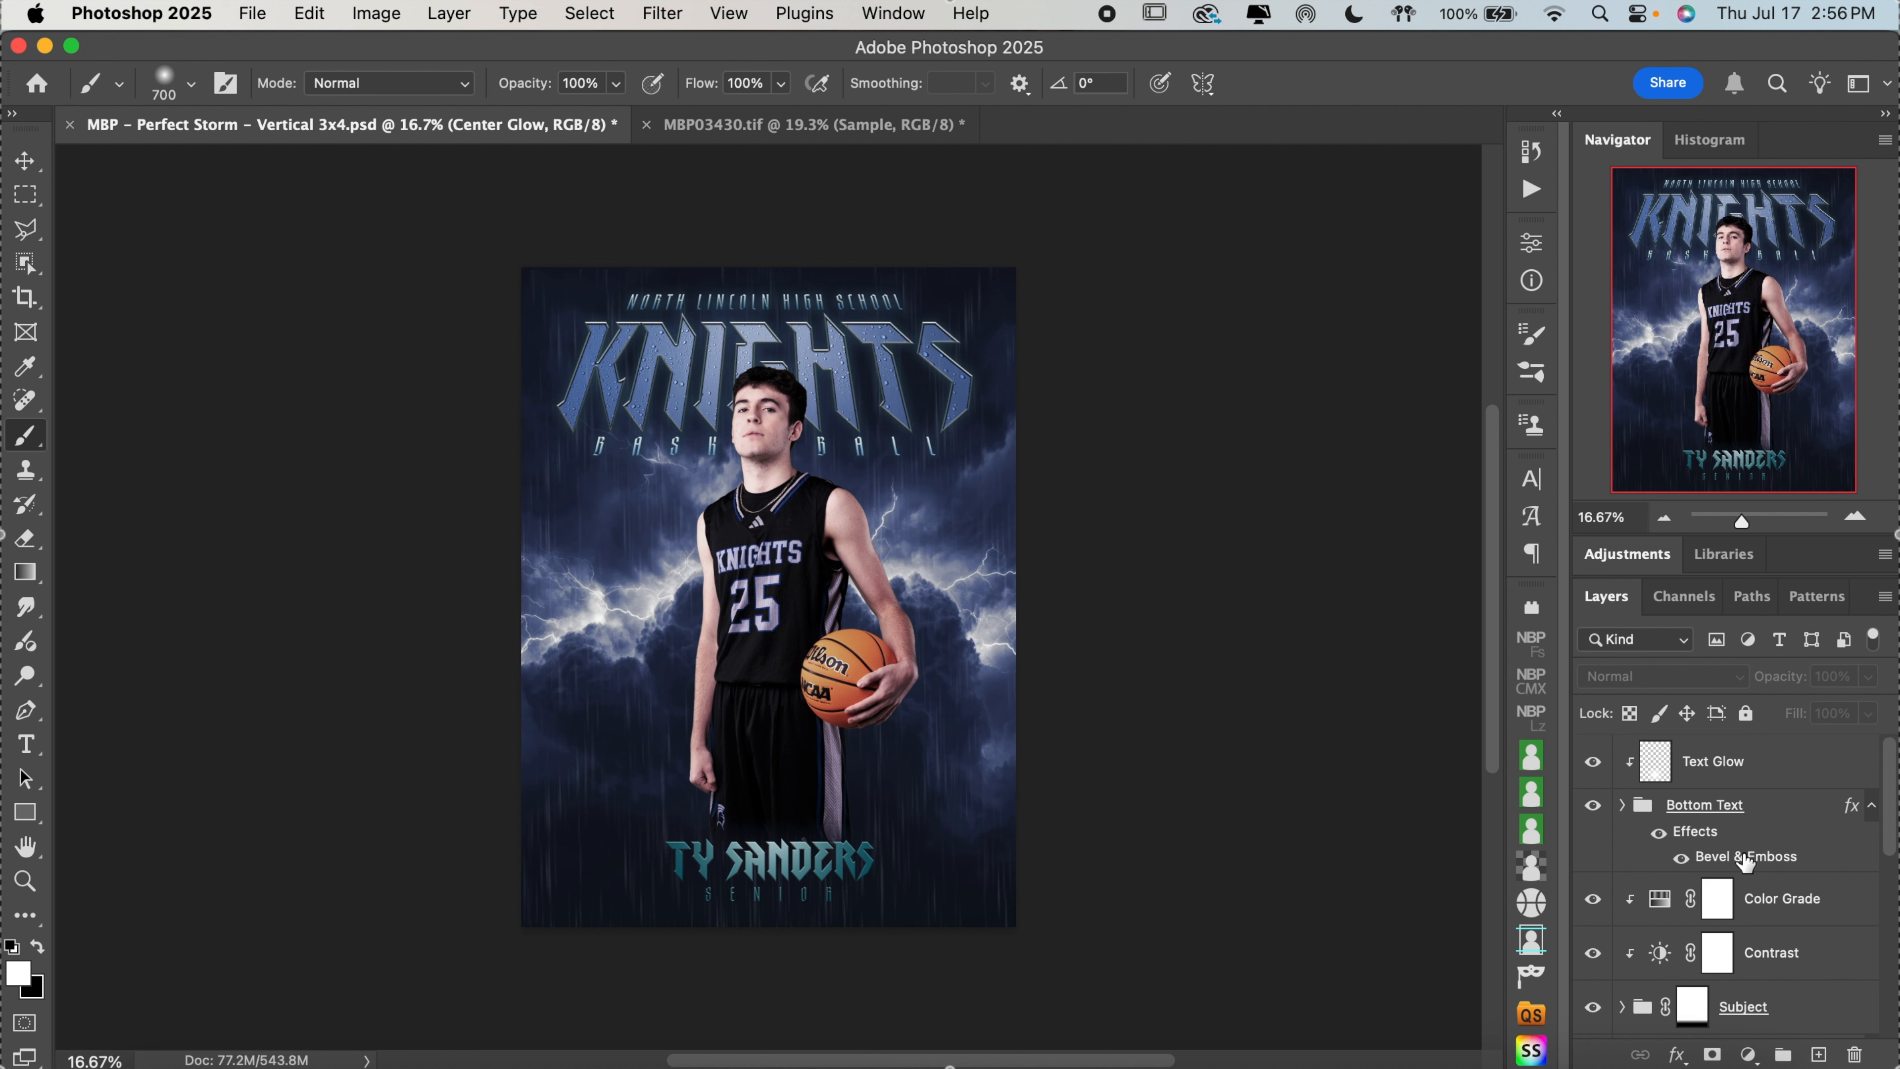
Select the Text Glow layer and toggle its visibility off and on to compare the bottom text with and without the glow
{"action": "scroll", "coordinate": [1747, 862], "scroll_direction": "down", "scroll_amount": 10}
{"action": "scroll", "coordinate": [1748, 863], "scroll_direction": "up", "scroll_amount": 10}
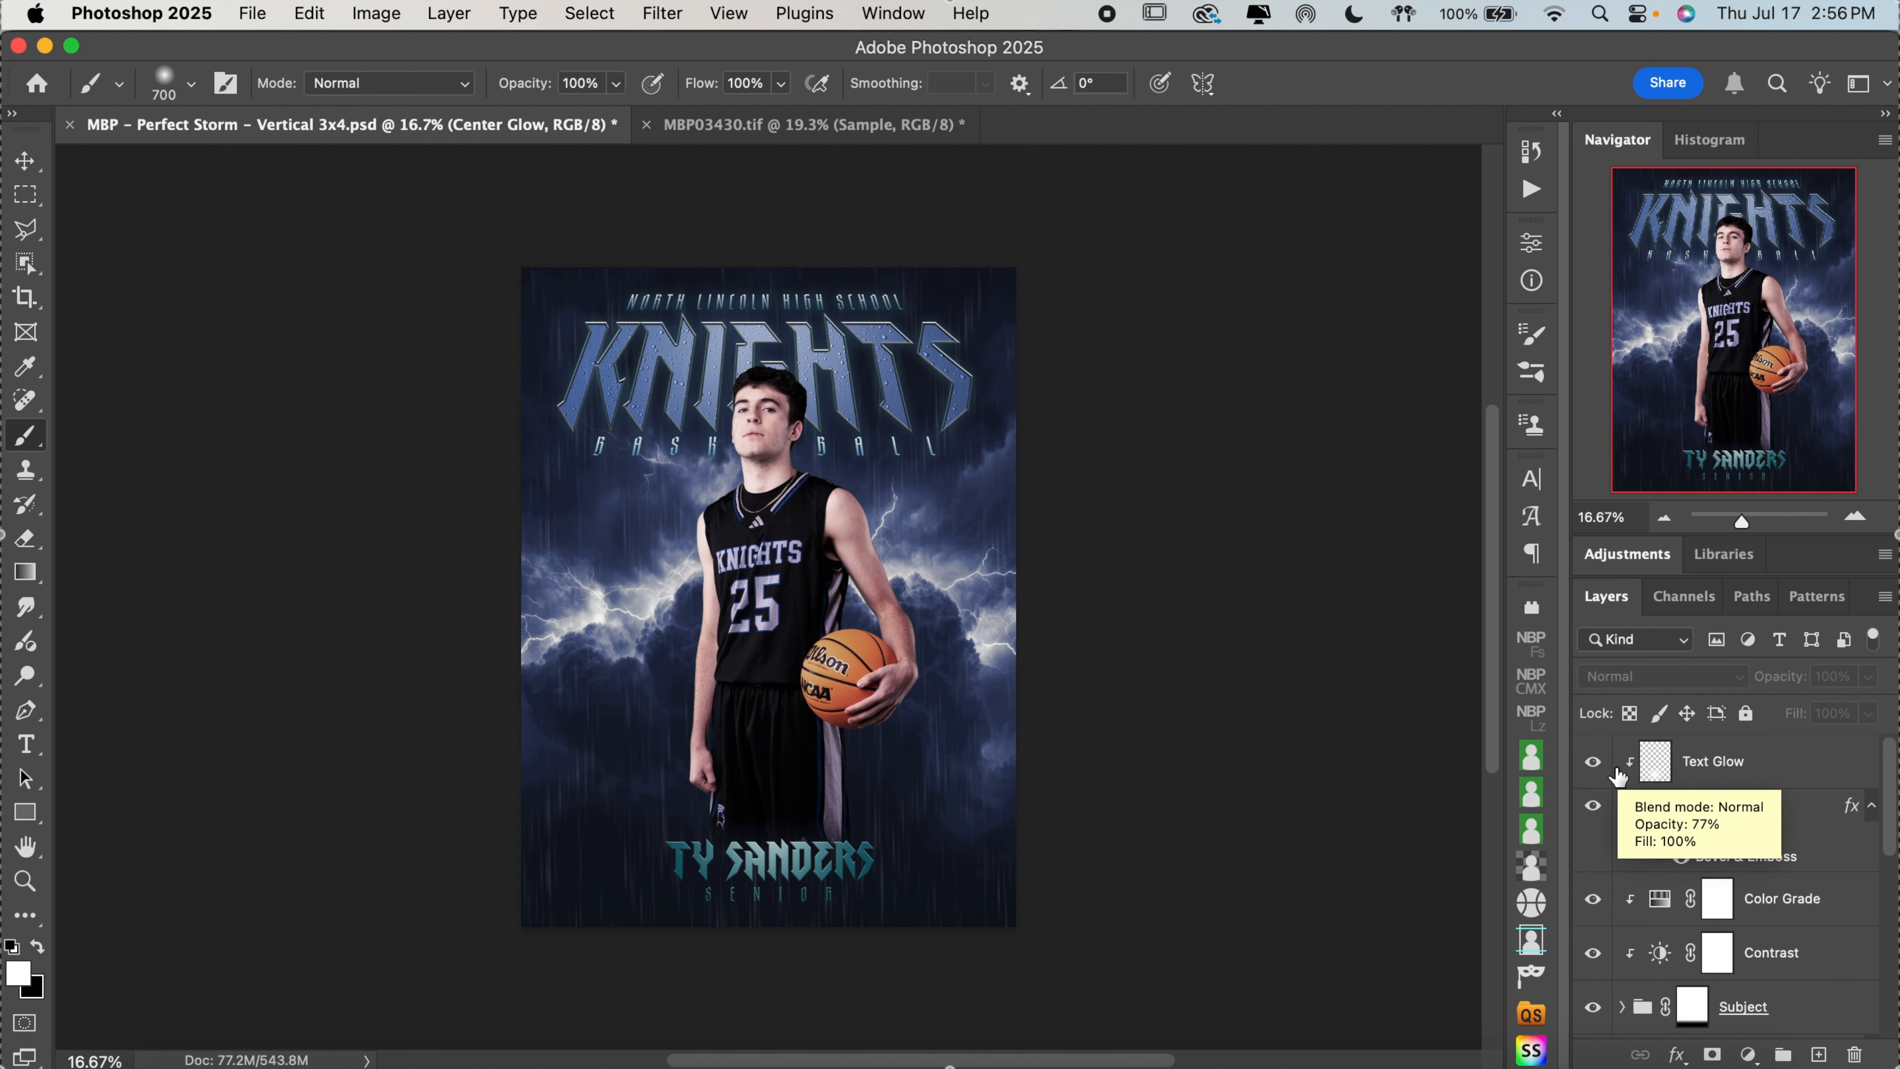
{"action": "left_click", "coordinate": [1824, 771]}
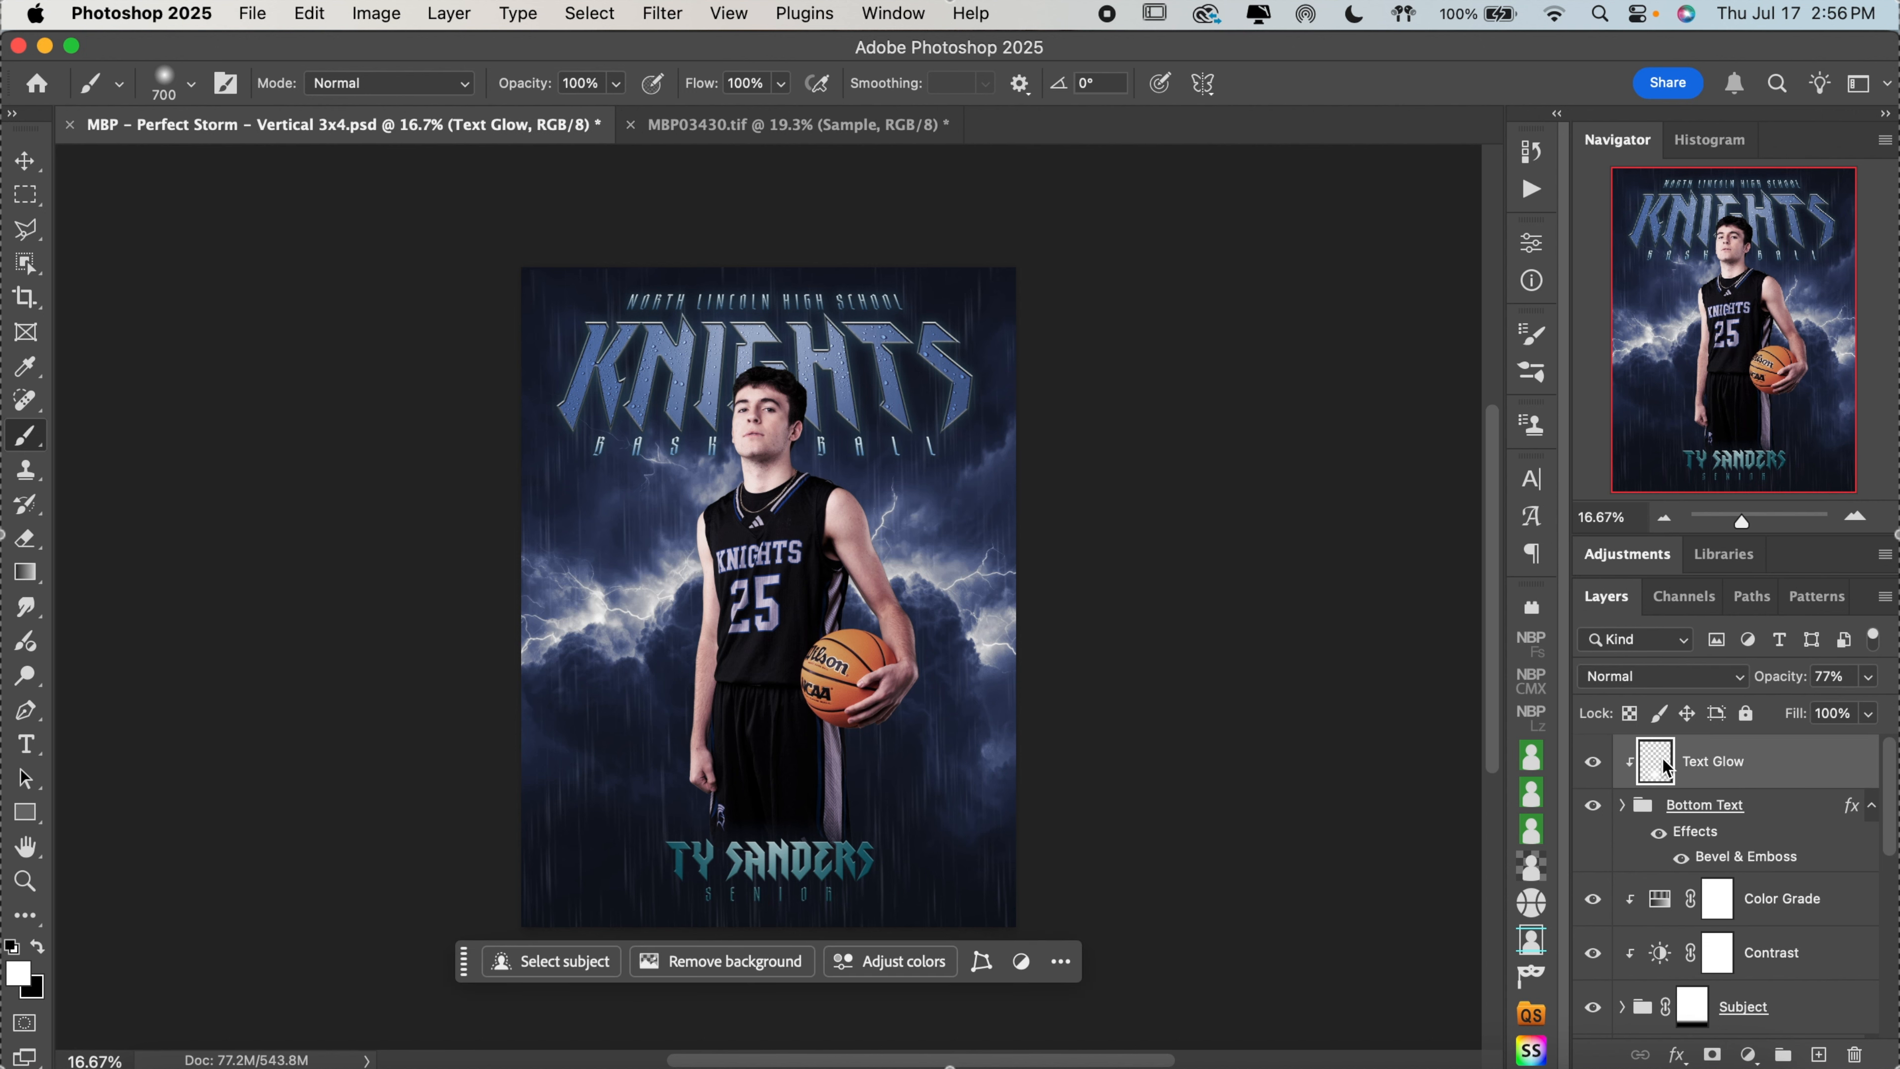
{"action": "left_click", "coordinate": [1595, 762]}
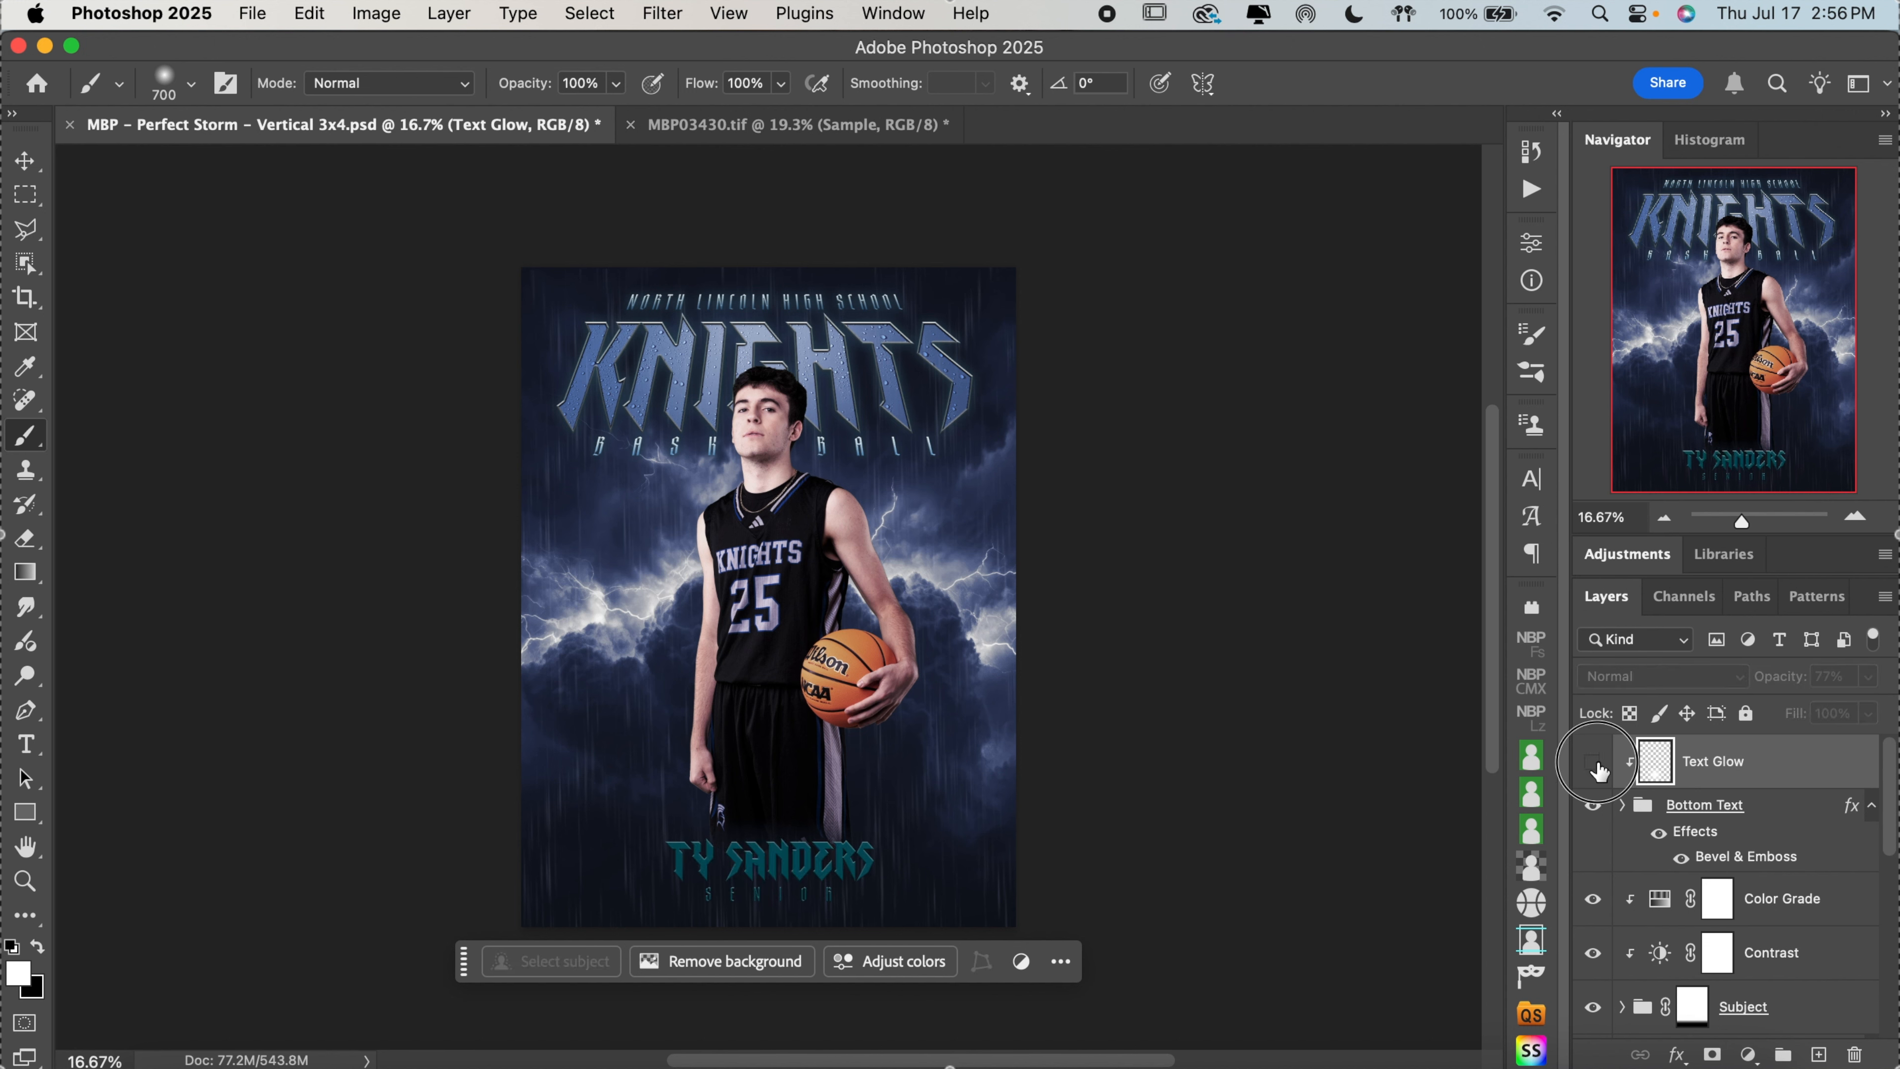
{"action": "left_click", "coordinate": [1594, 762]}
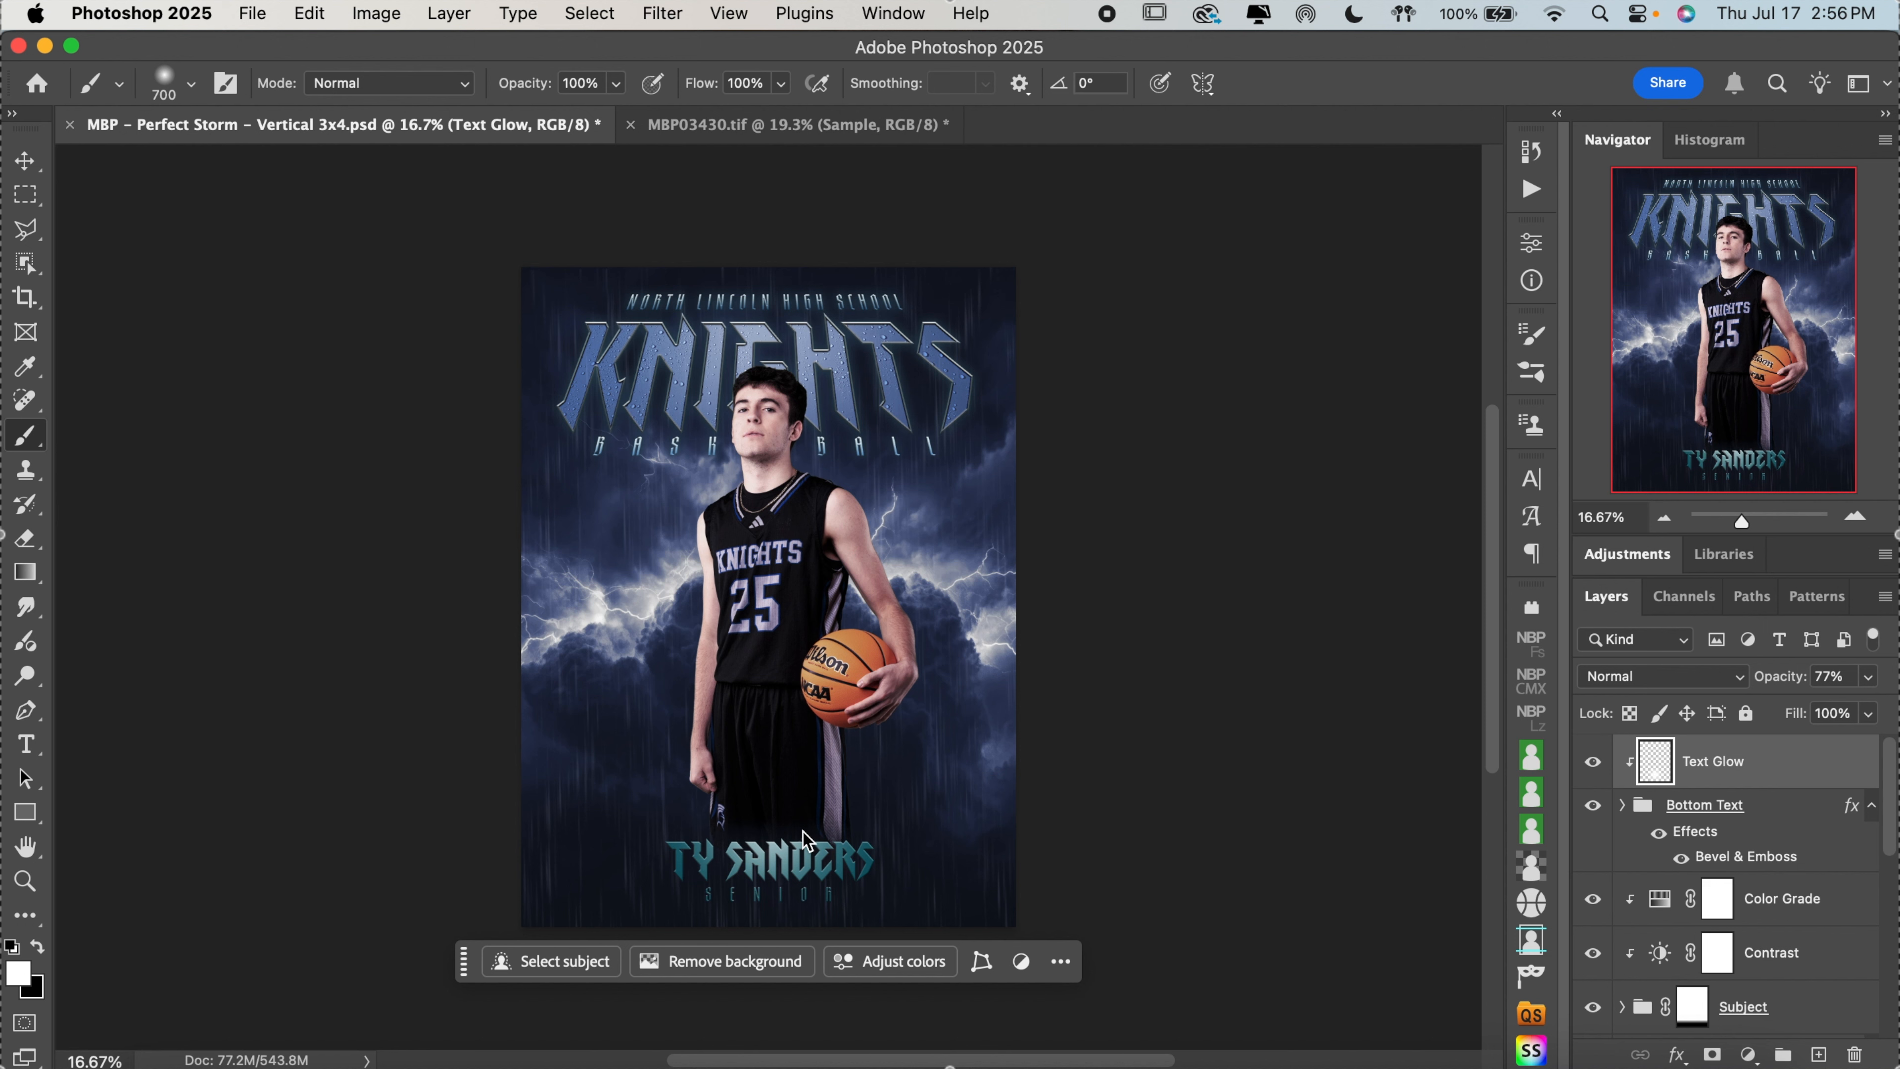
{"action": "left_click", "coordinate": [1595, 763]}
{"action": "left_click", "coordinate": [1594, 762]}
{"action": "left_click", "coordinate": [1594, 762]}
{"action": "left_click", "coordinate": [1594, 762]}
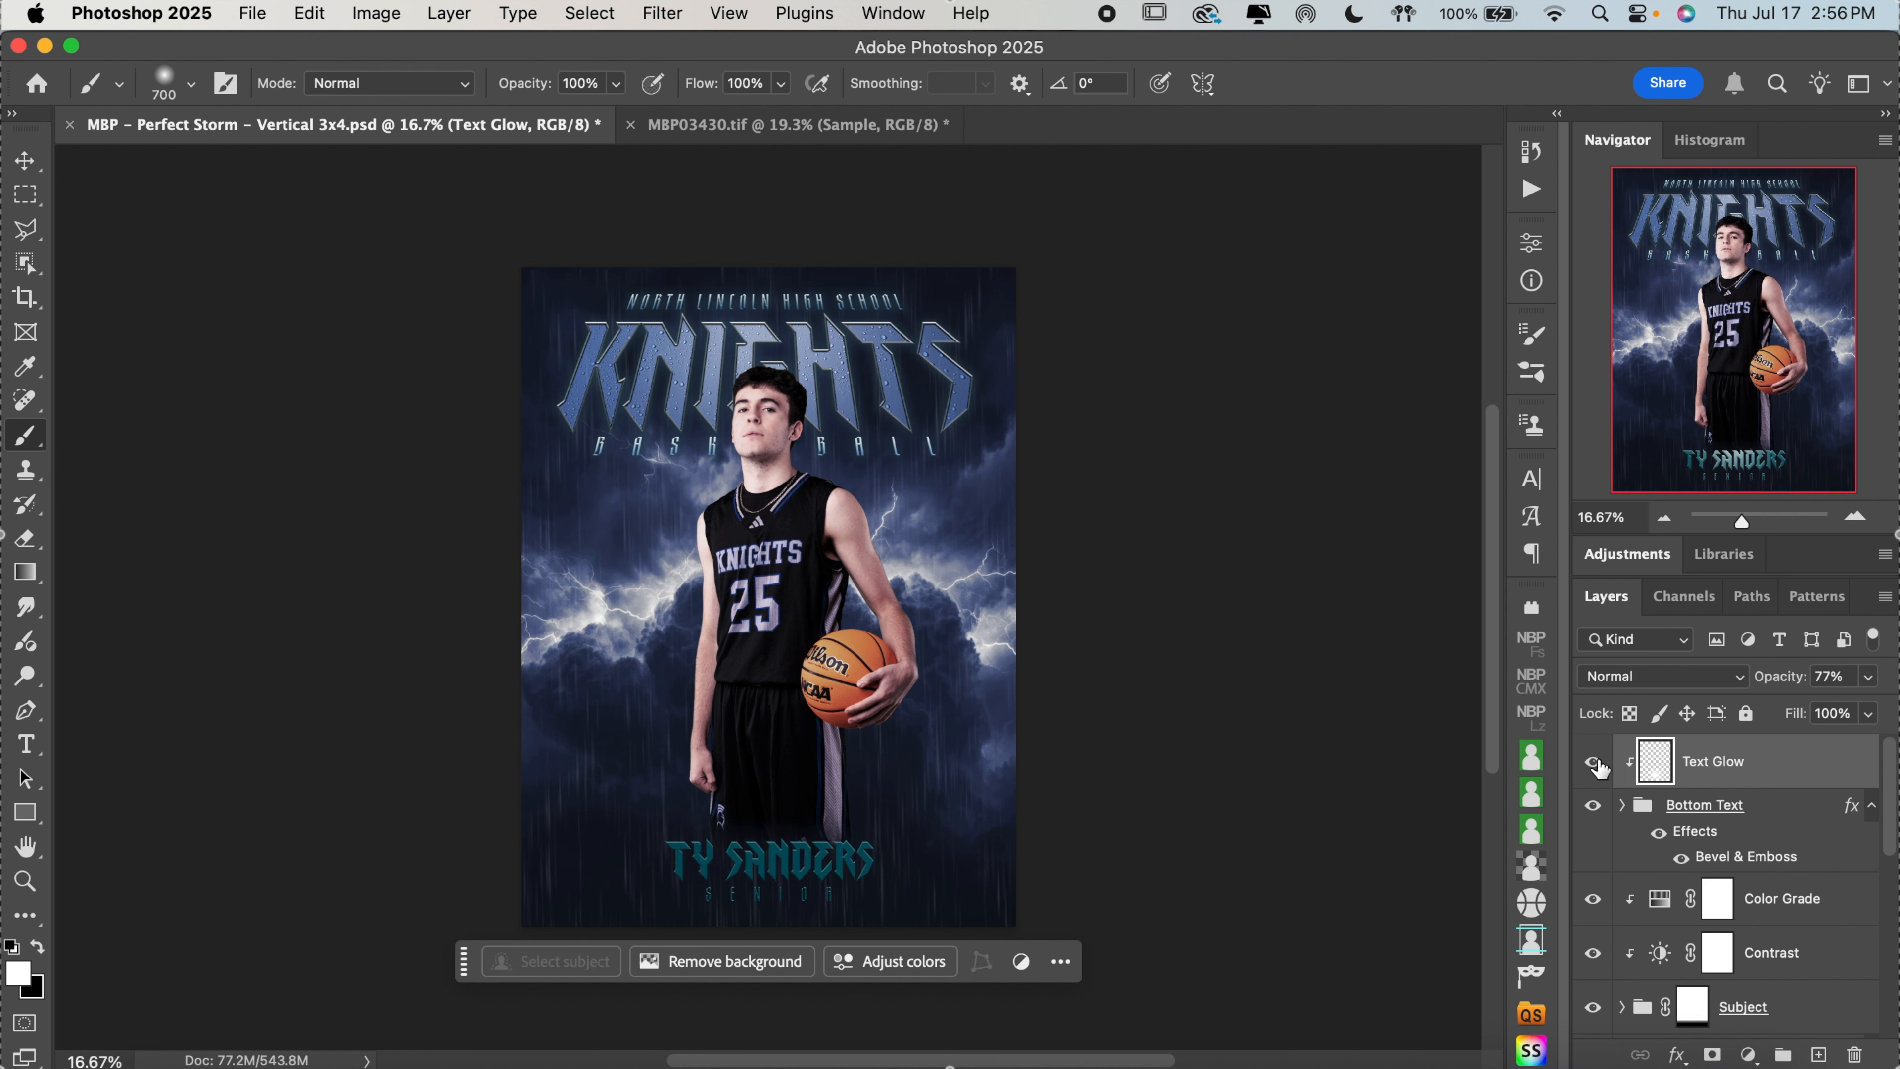
Toggle the Bottom Text group's visibility off and on to check what it contributes to the poster
{"action": "left_click", "coordinate": [1595, 807]}
{"action": "left_click", "coordinate": [1595, 807]}
{"action": "left_click", "coordinate": [1595, 807]}
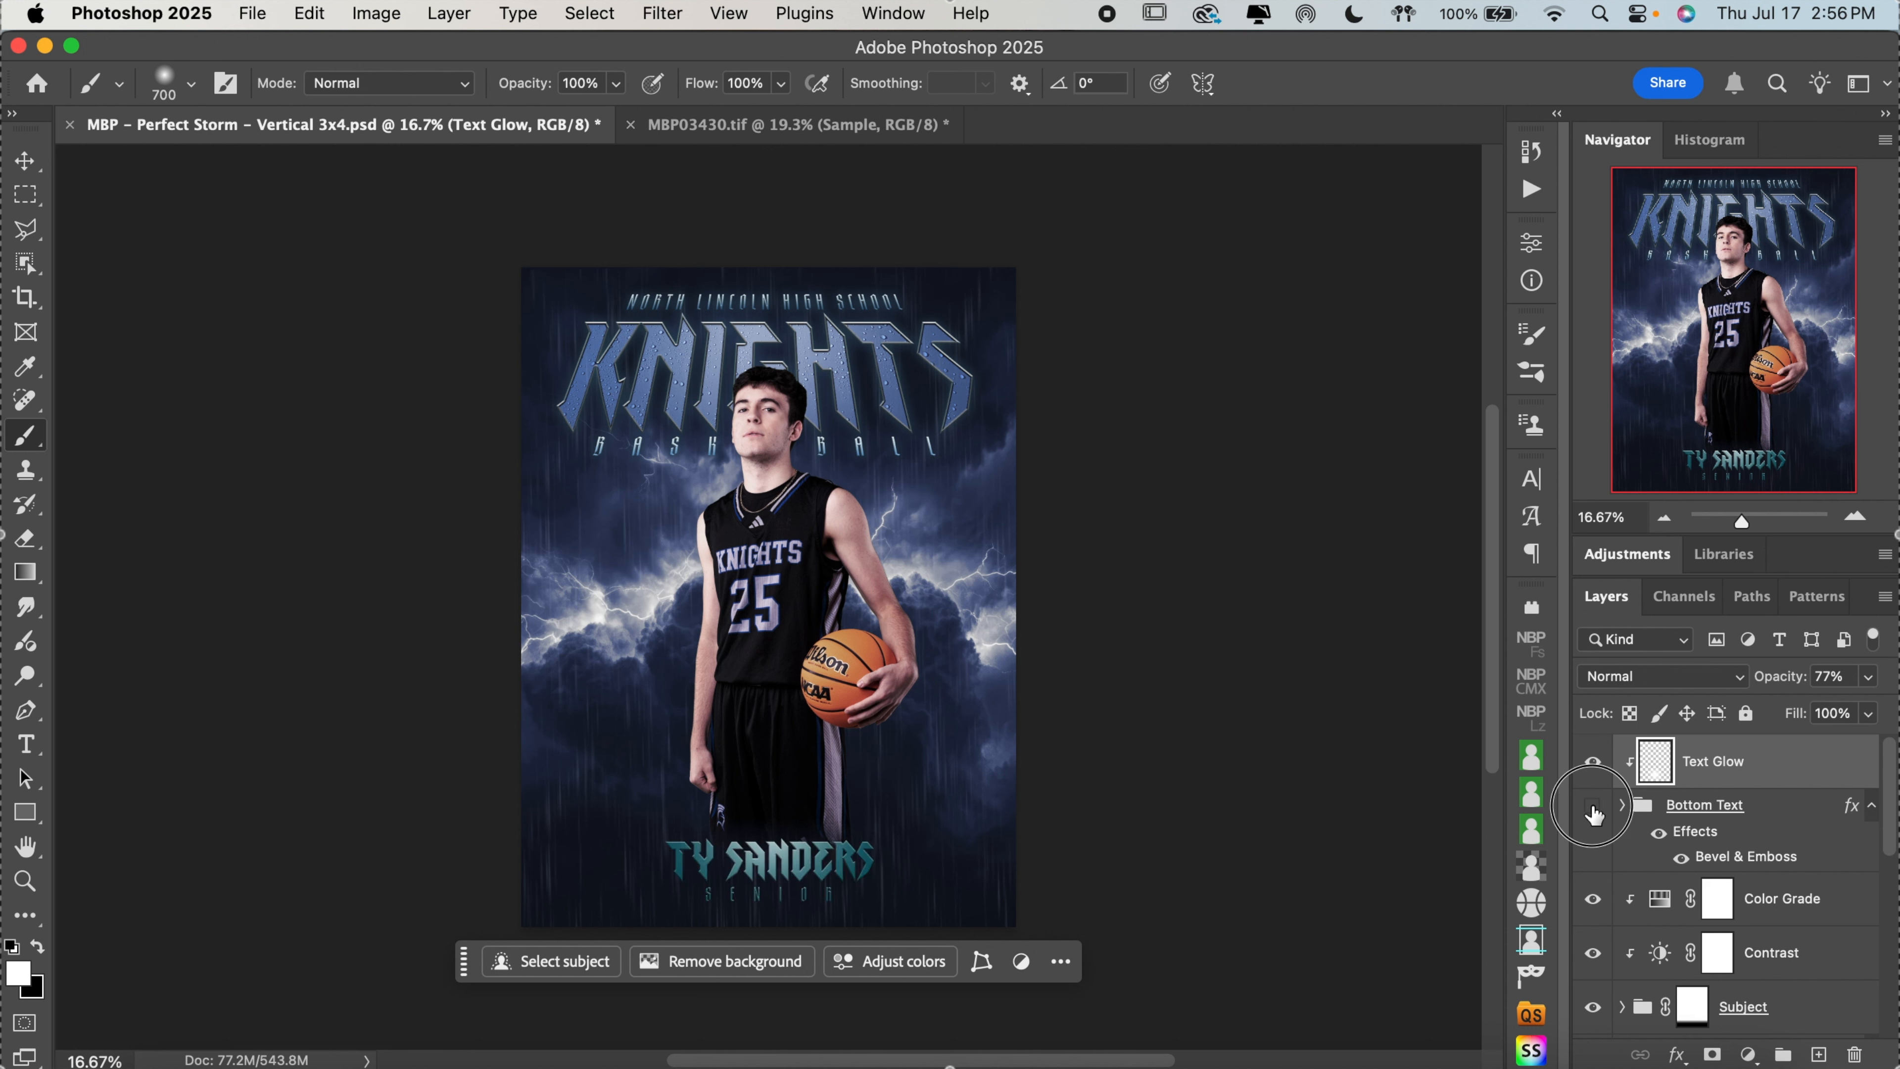
{"action": "left_click", "coordinate": [1595, 807]}
Enlarge the poster to 25% and toggle the Color Grade layer above Contrast to compare the athlete's colouring
{"action": "scroll", "coordinate": [1769, 804], "scroll_direction": "down", "scroll_amount": 3}
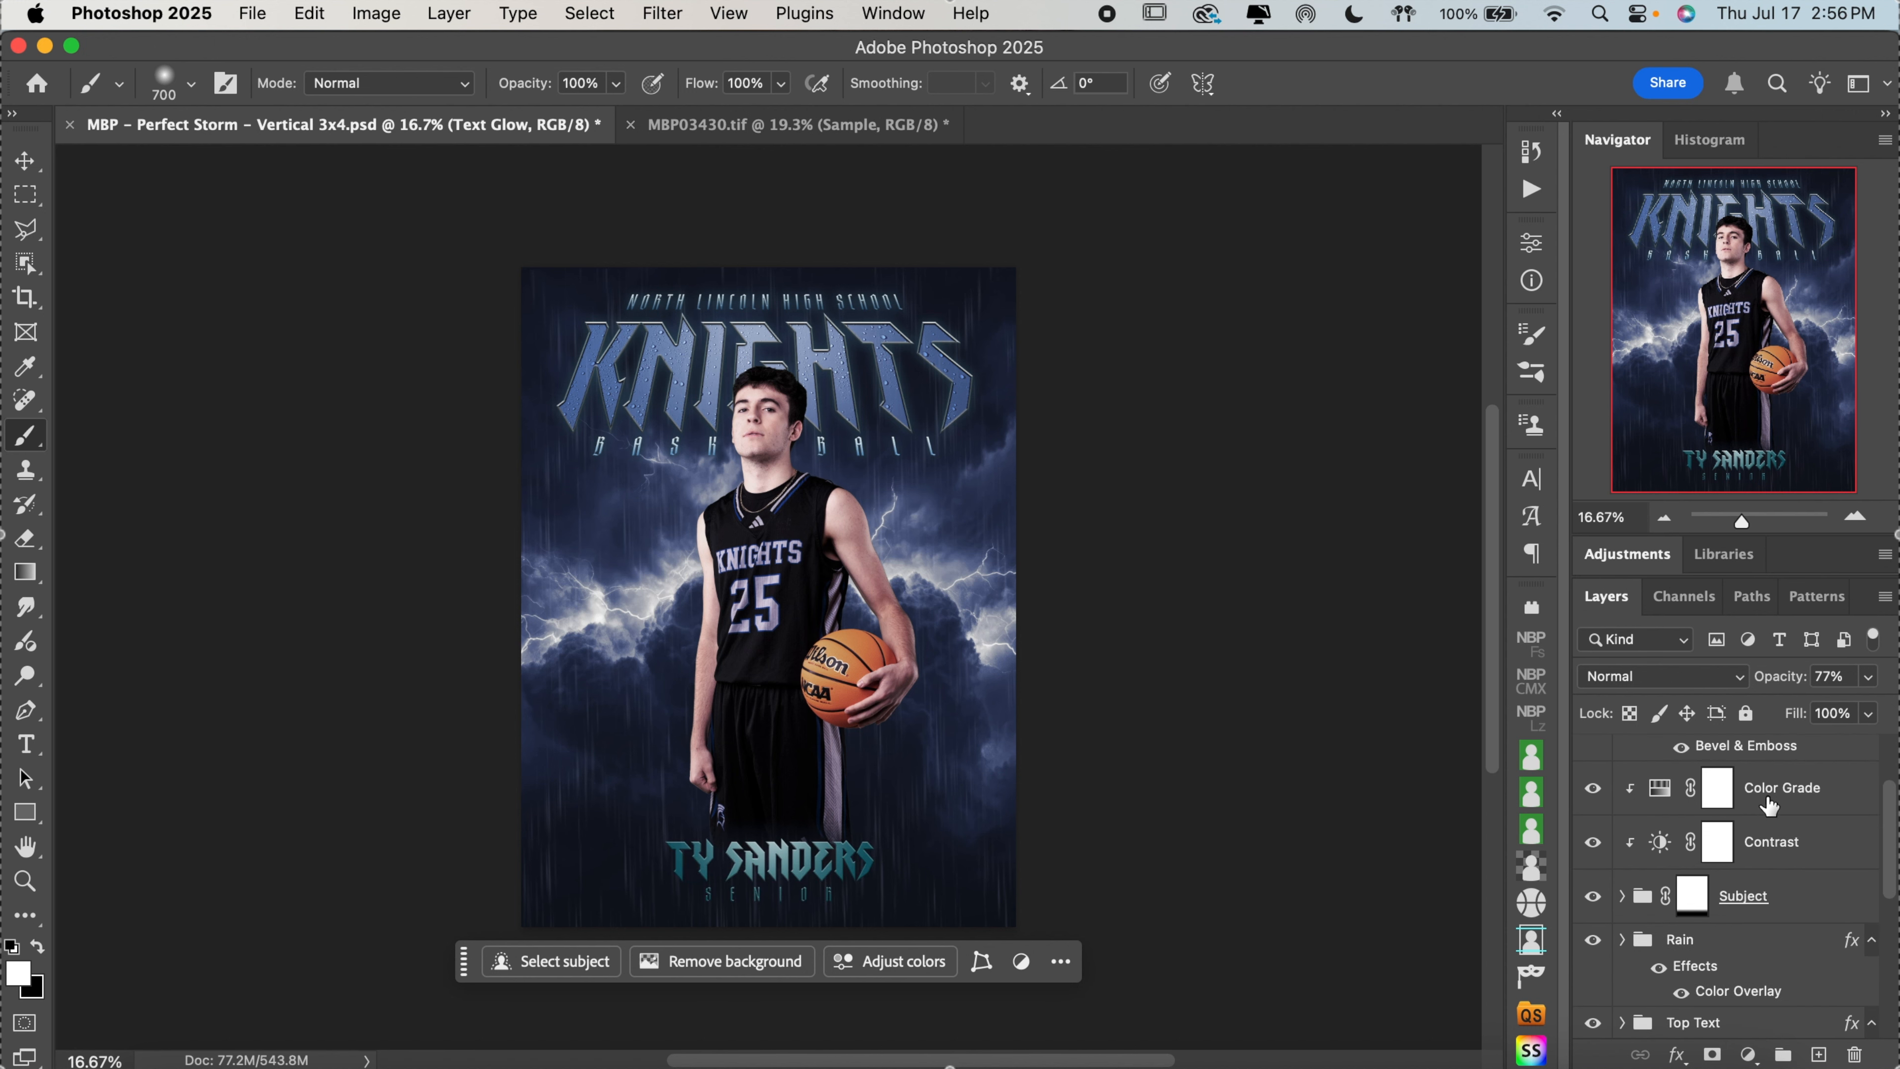
{"action": "left_click", "coordinate": [1621, 841], "text": "alt"}
{"action": "left_click", "coordinate": [1857, 517]}
{"action": "left_click_drag", "start_coordinate": [1764, 372], "coordinate": [1758, 366]}
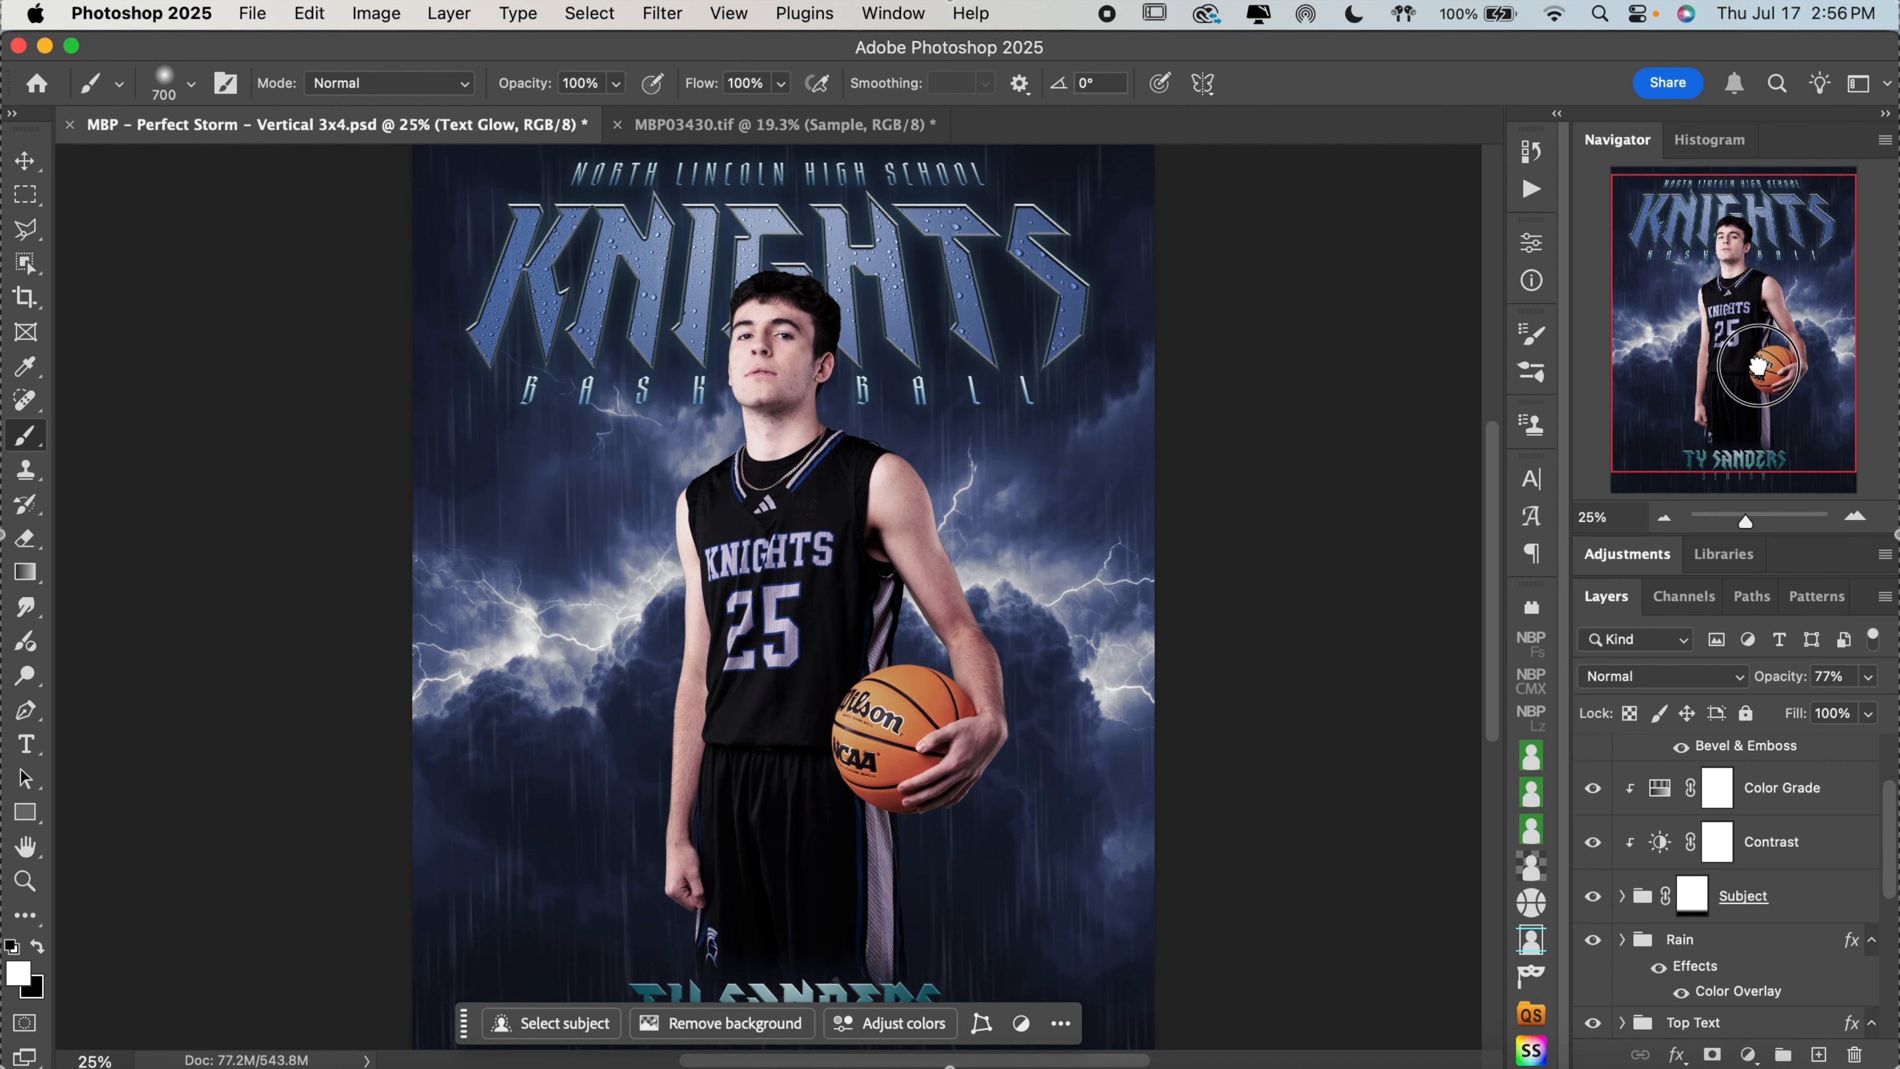
{"action": "left_click", "coordinate": [1594, 788]}
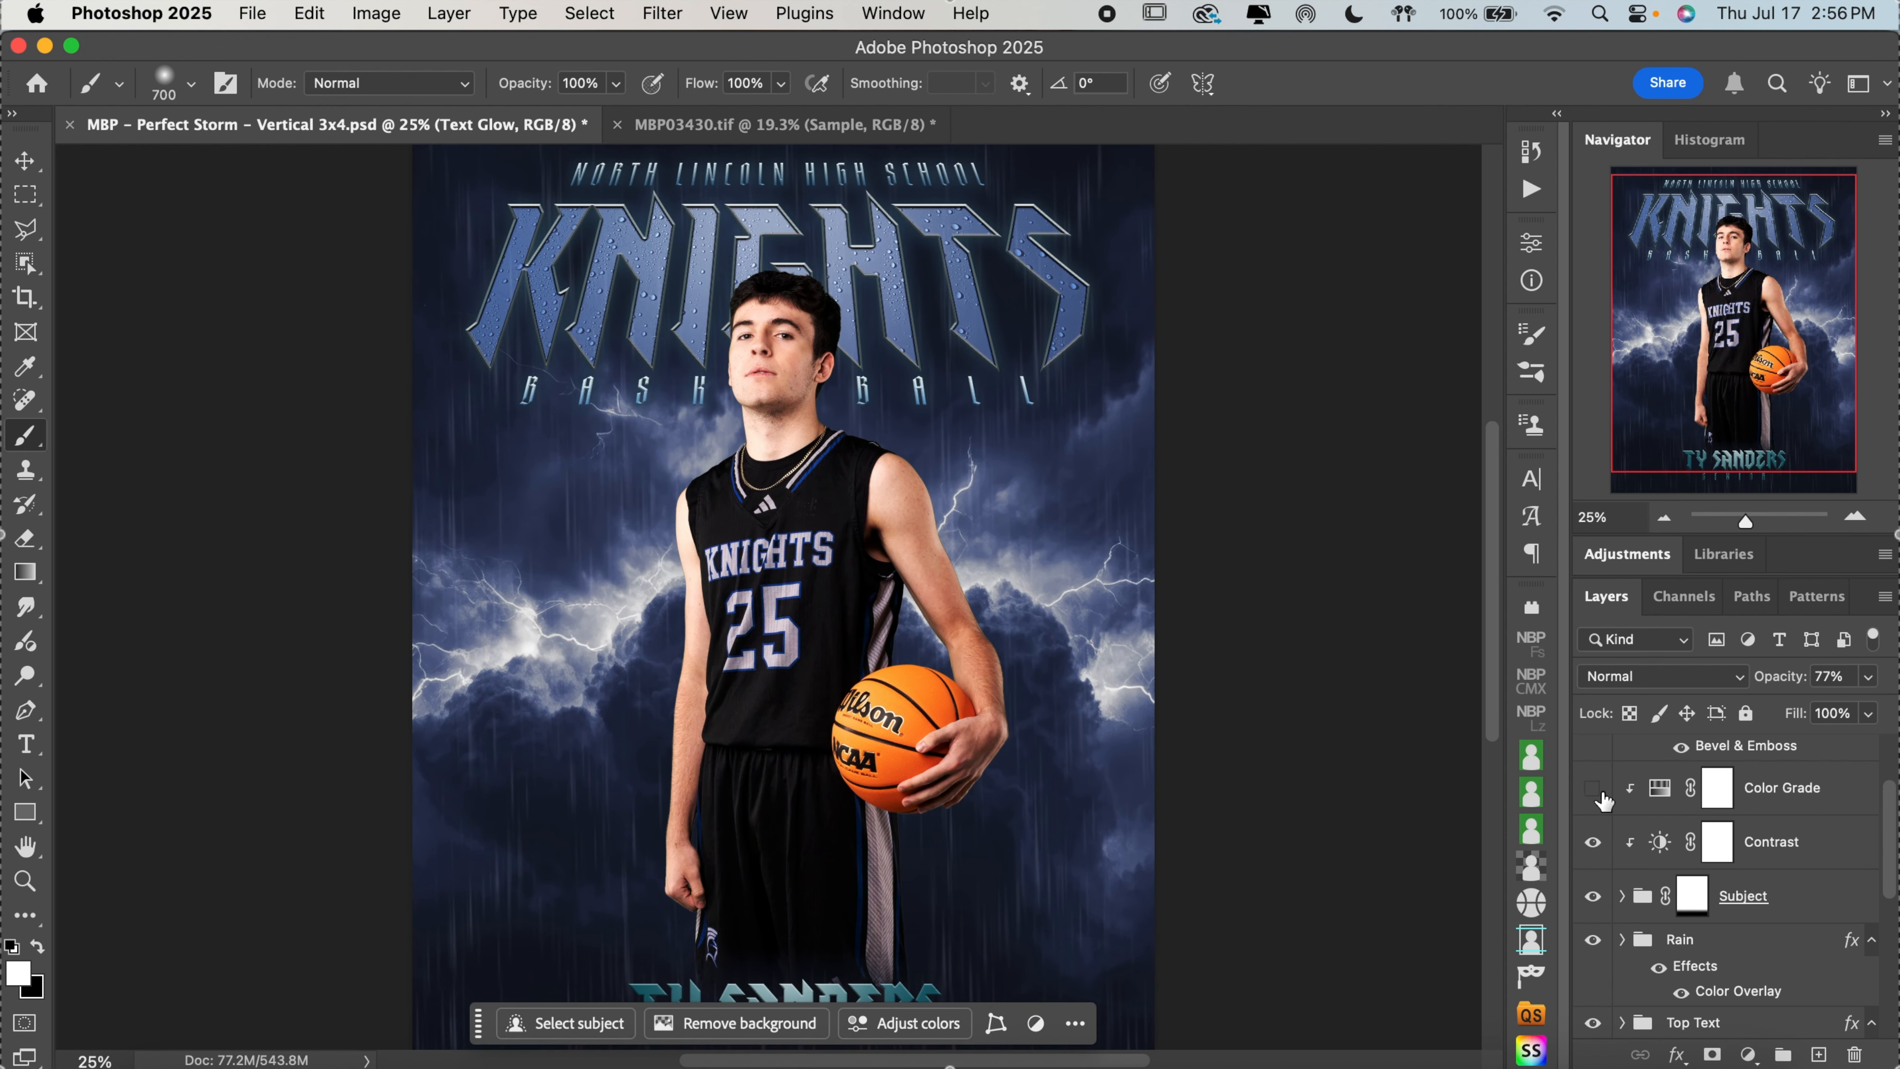
{"action": "left_click", "coordinate": [1601, 793]}
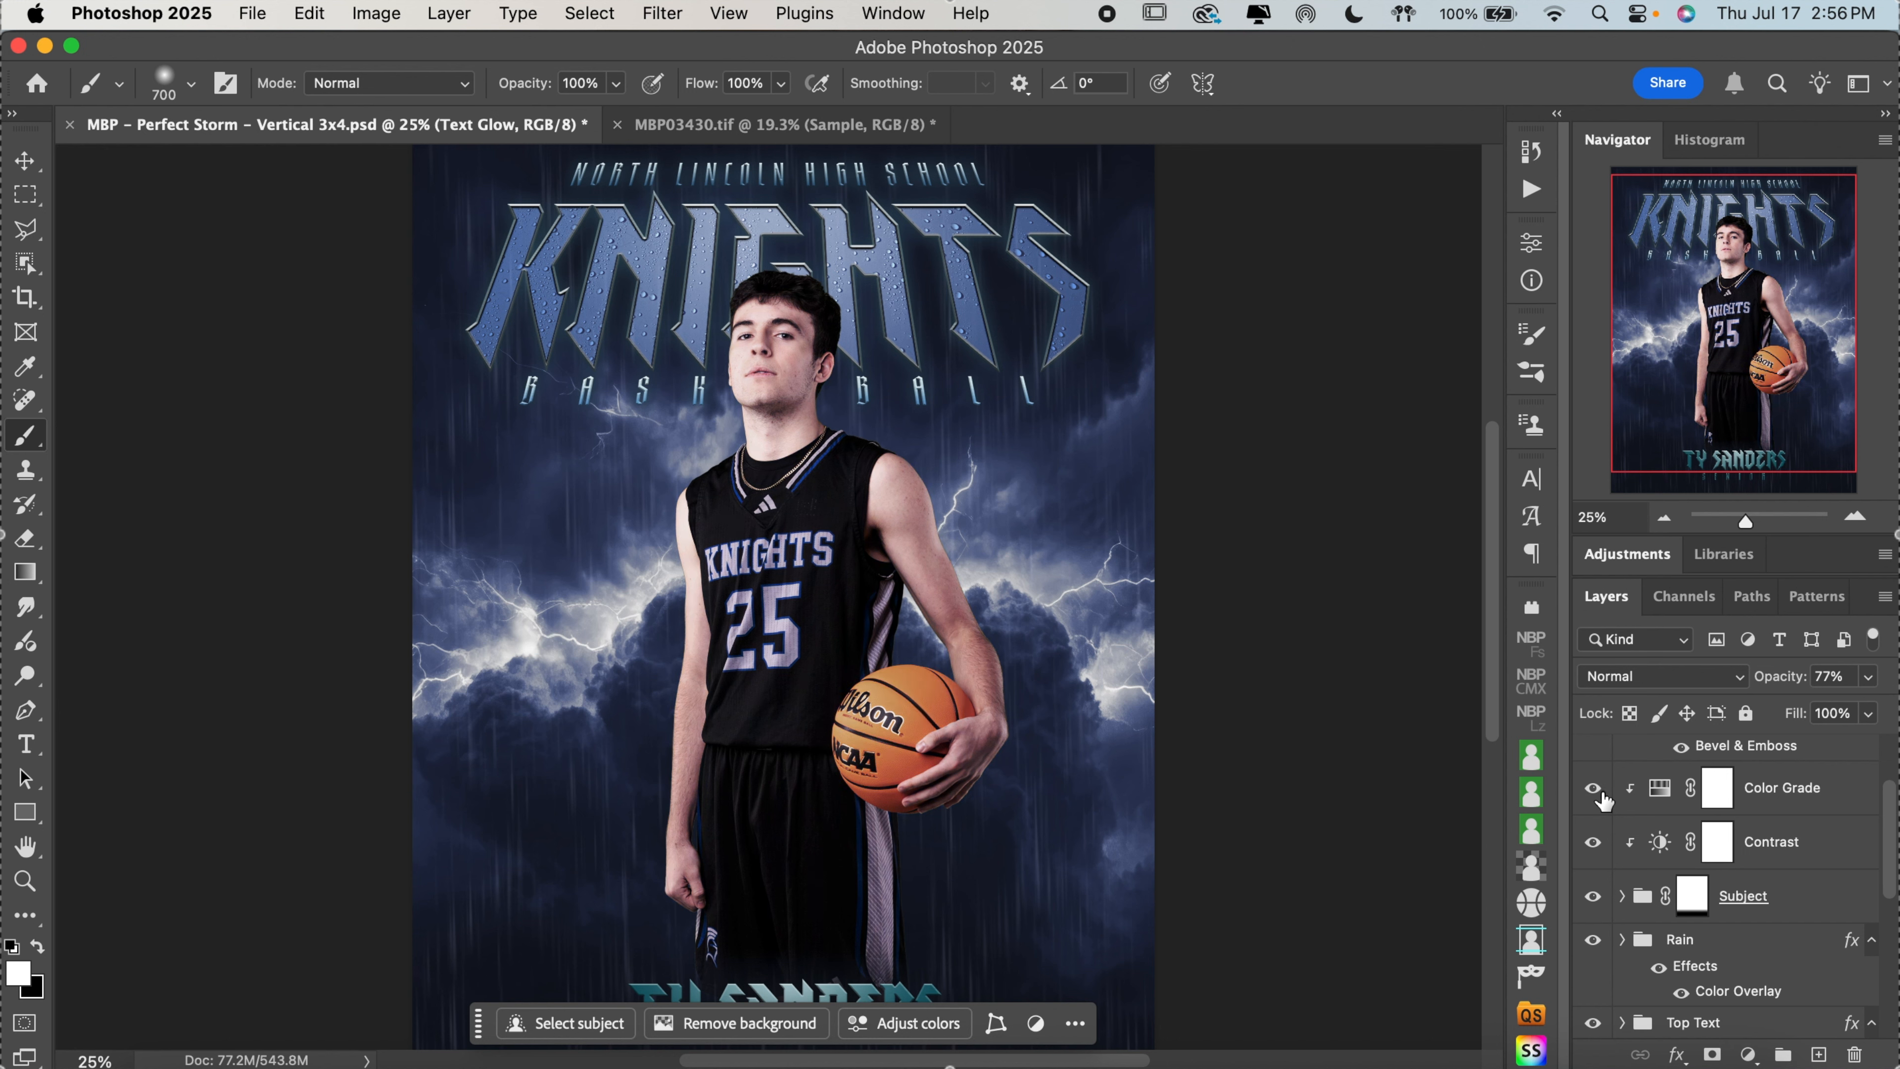
Inspect the Hue/Saturation settings and opacity of the Color Grade layer clipped to the subject without changing them
{"action": "left_click", "coordinate": [1662, 795]}
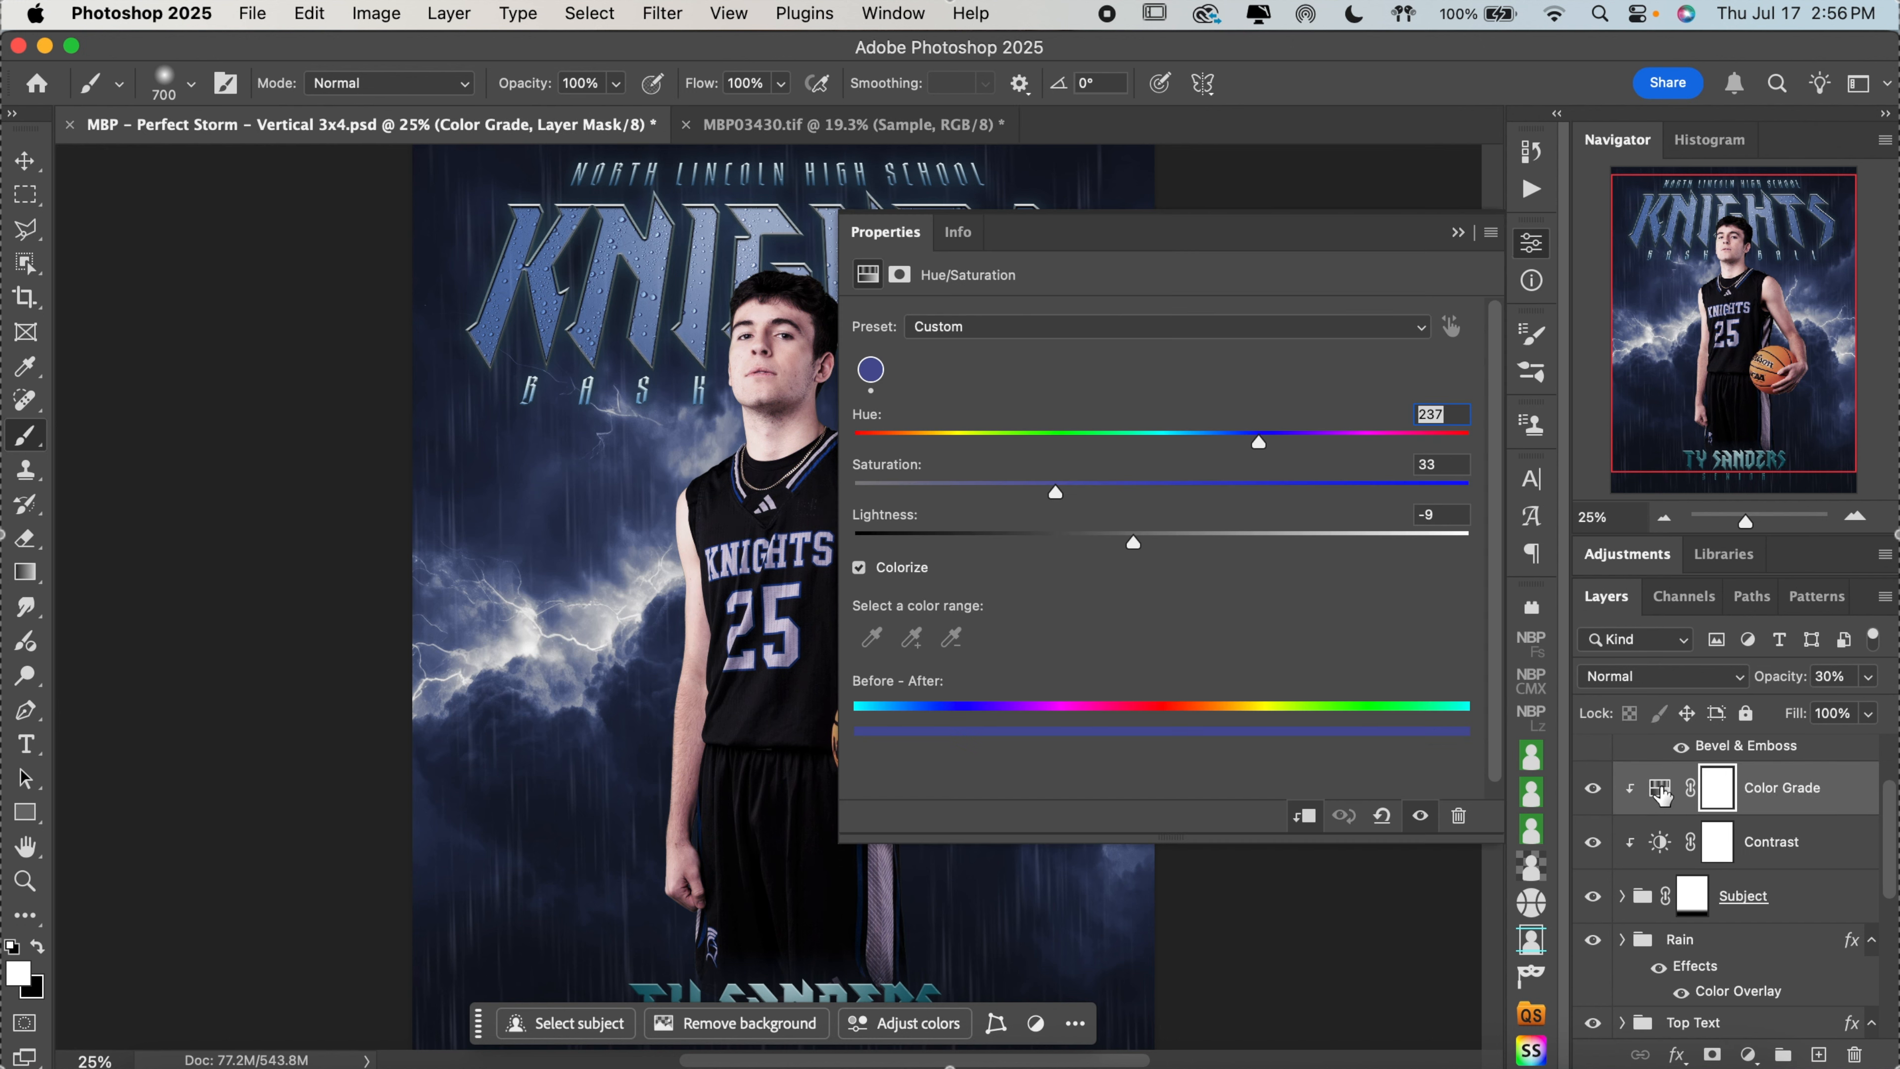
{"action": "left_click", "coordinate": [1531, 247]}
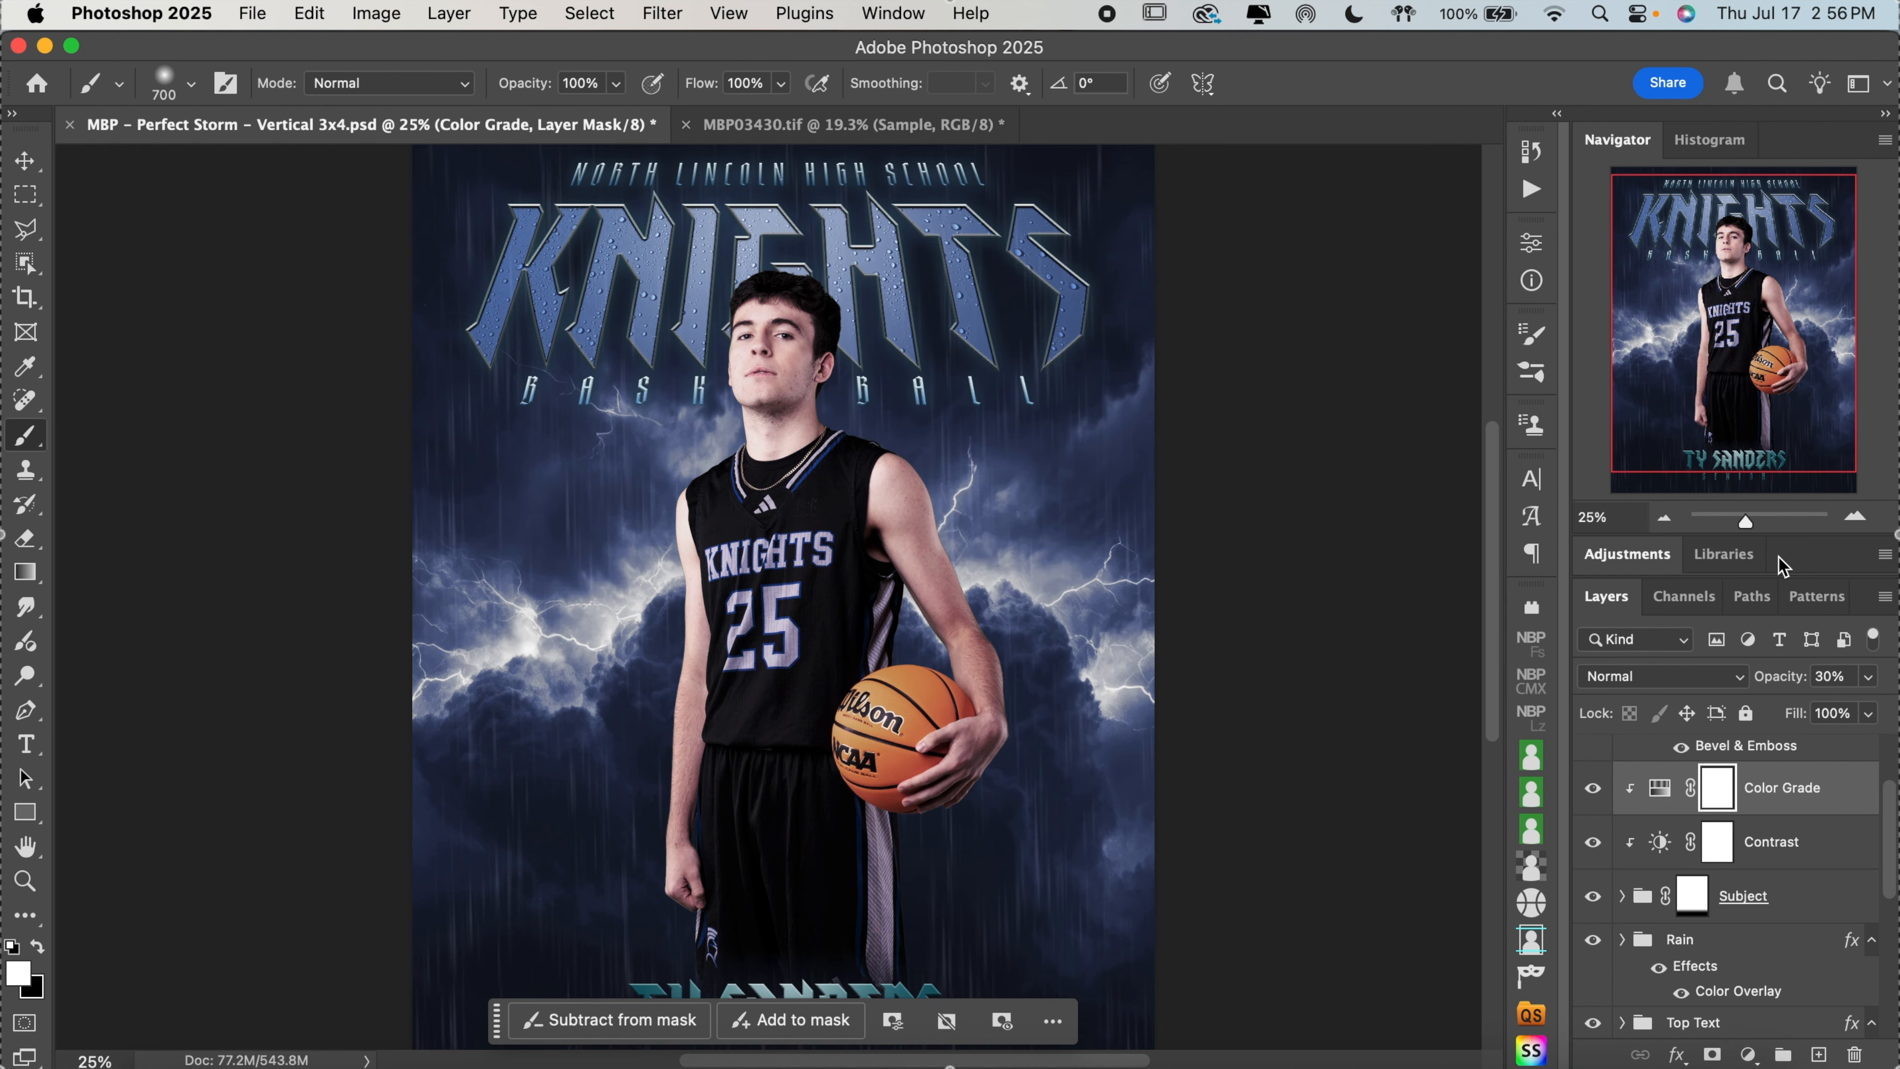
{"action": "left_click", "coordinate": [1842, 679]}
{"action": "left_click", "coordinate": [1869, 677]}
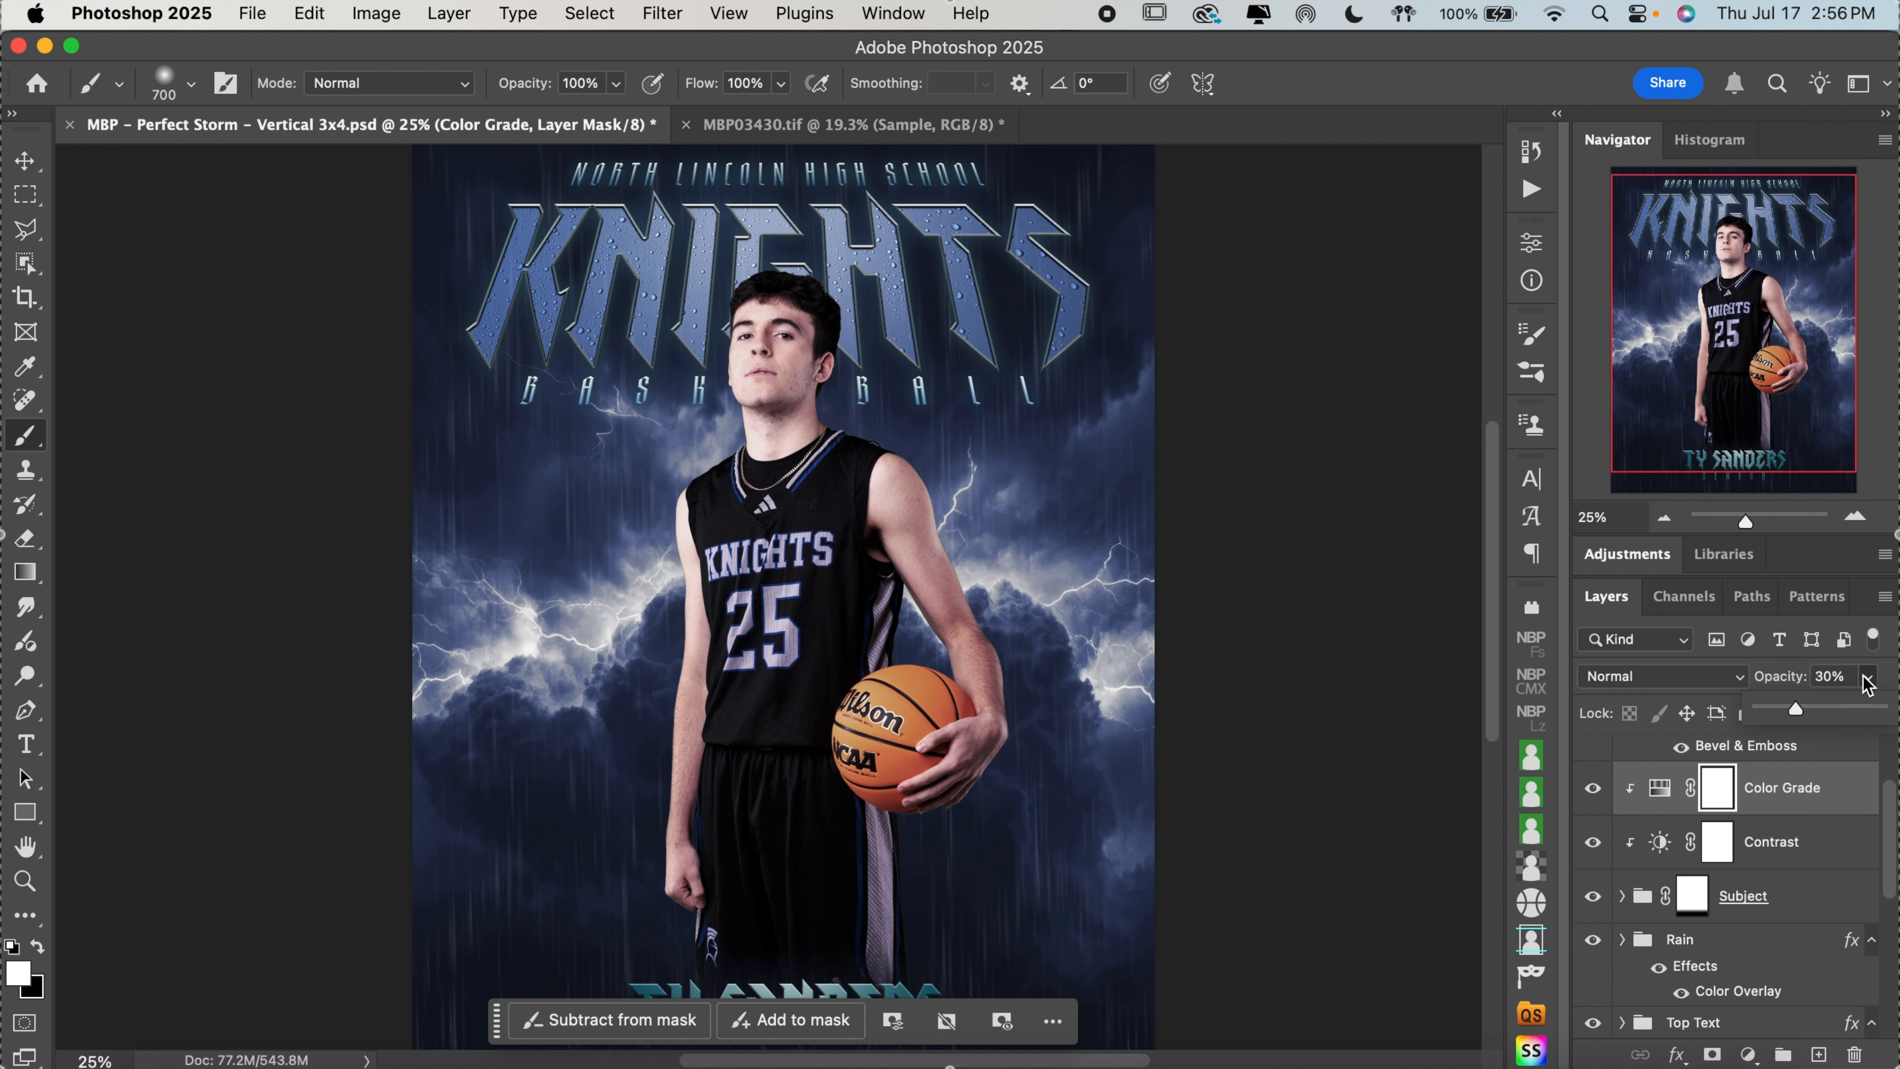
{"action": "left_click", "coordinate": [1745, 322]}
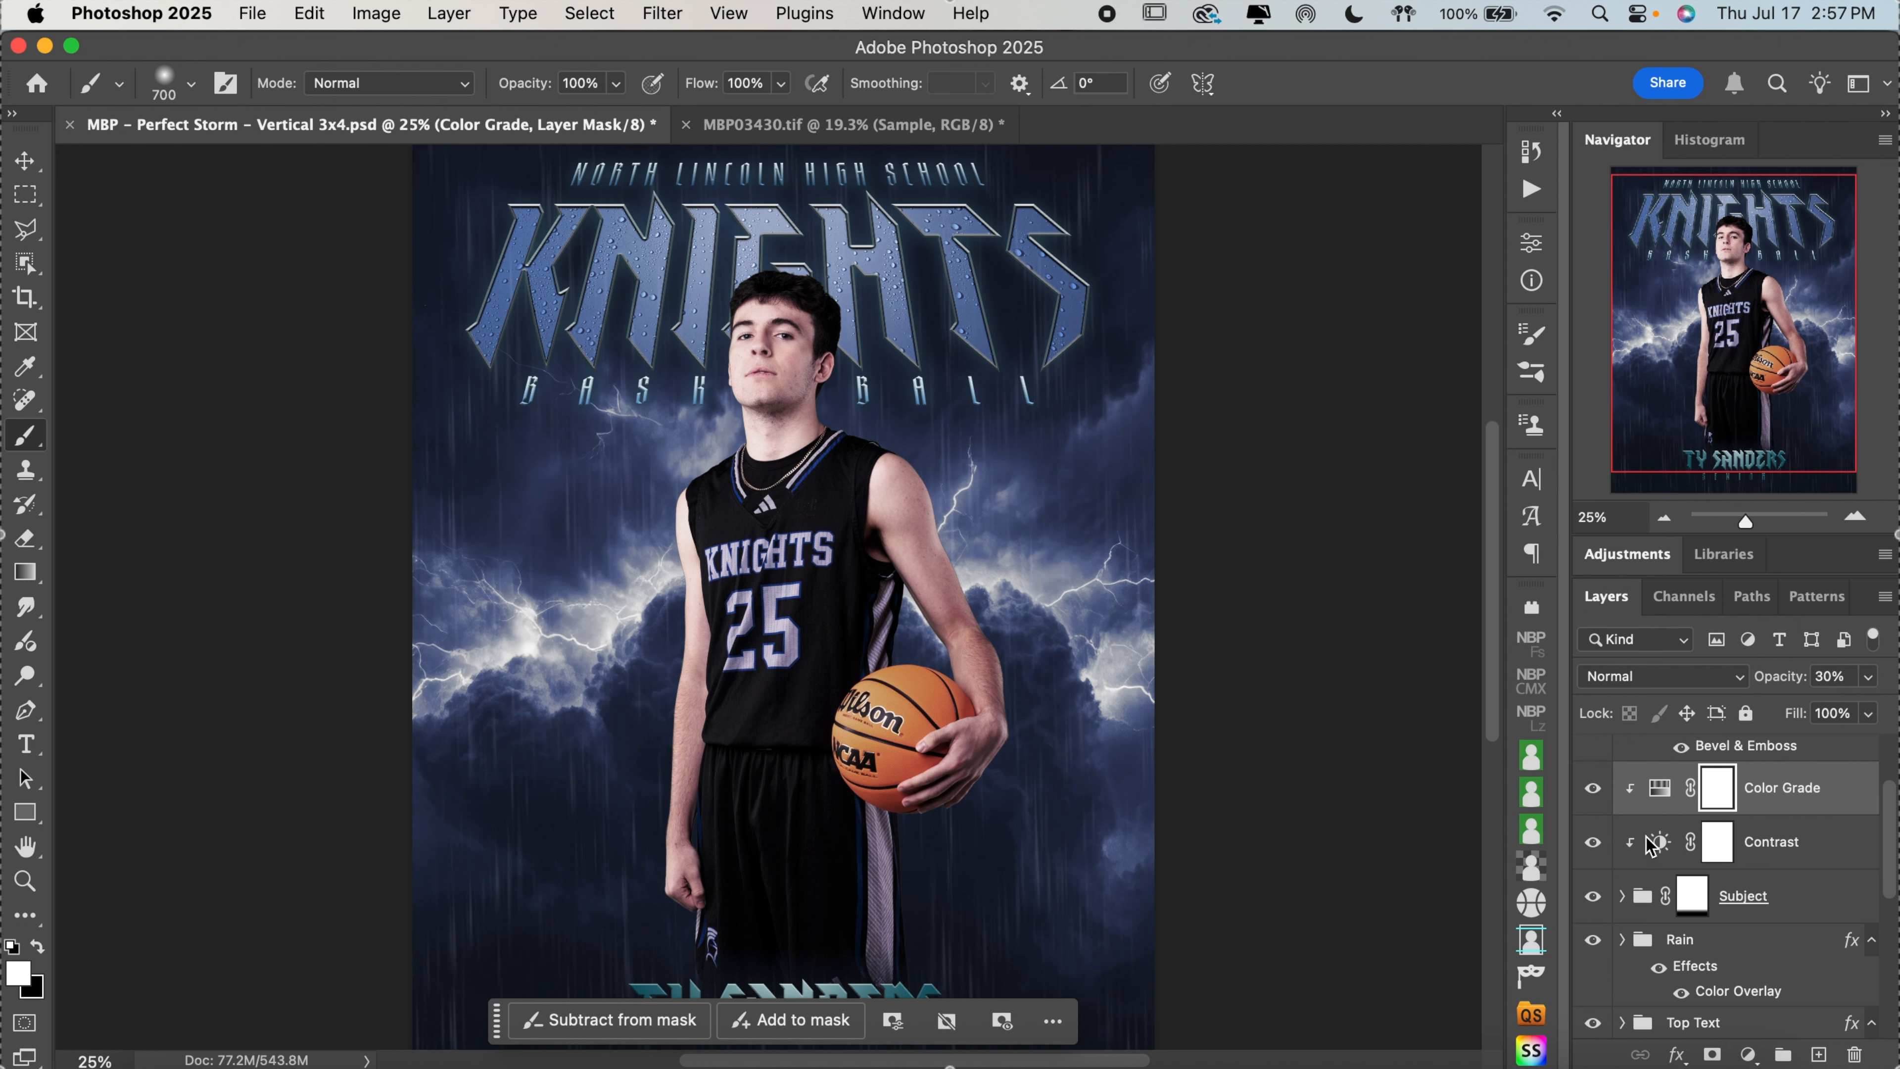
Toggle the Contrast adjustment layer's visibility repeatedly to compare its effect on the athlete
{"action": "left_click", "coordinate": [1593, 842]}
{"action": "left_click", "coordinate": [1593, 842]}
{"action": "left_click", "coordinate": [1593, 842]}
{"action": "left_click", "coordinate": [1593, 842]}
{"action": "left_click", "coordinate": [1593, 842]}
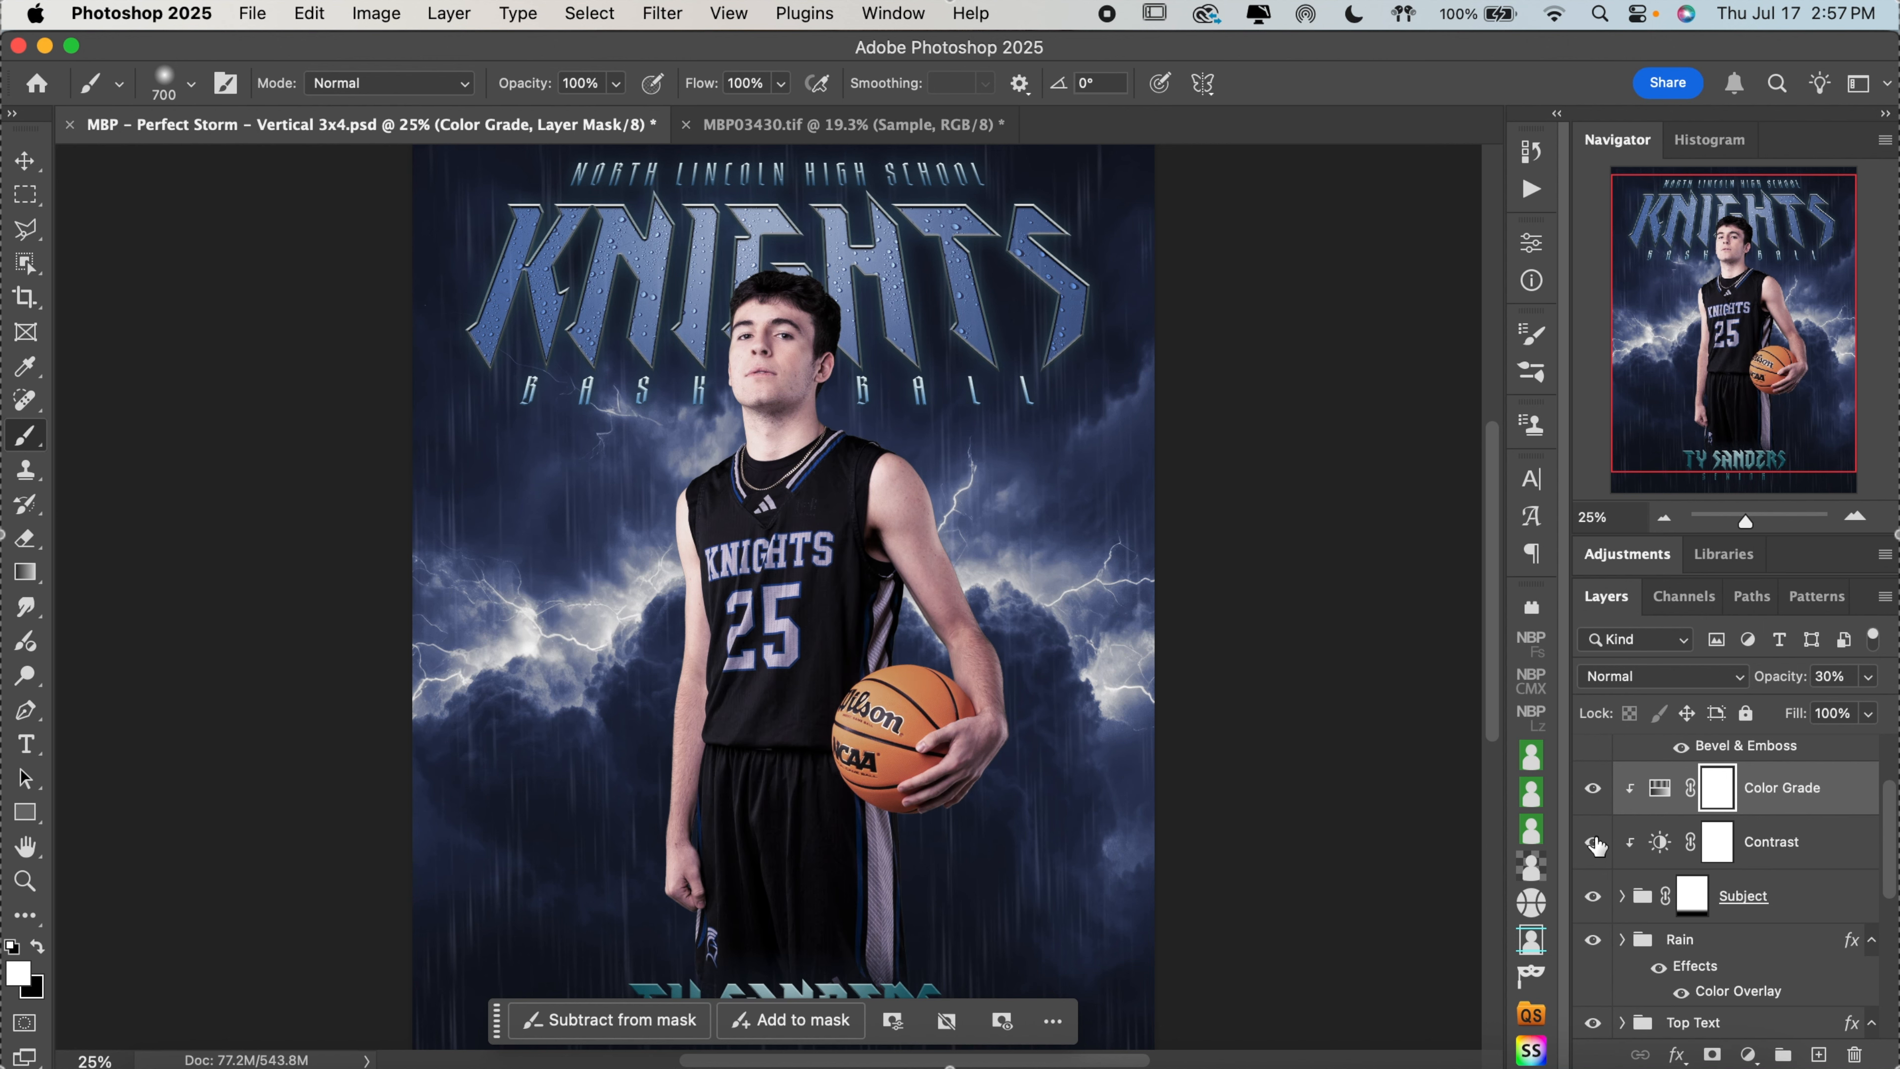
Hide both the Color Grade and Contrast layers to preview the unadjusted athlete, and show both again
{"action": "scroll", "coordinate": [1171, 615], "scroll_direction": "down", "scroll_amount": 5}
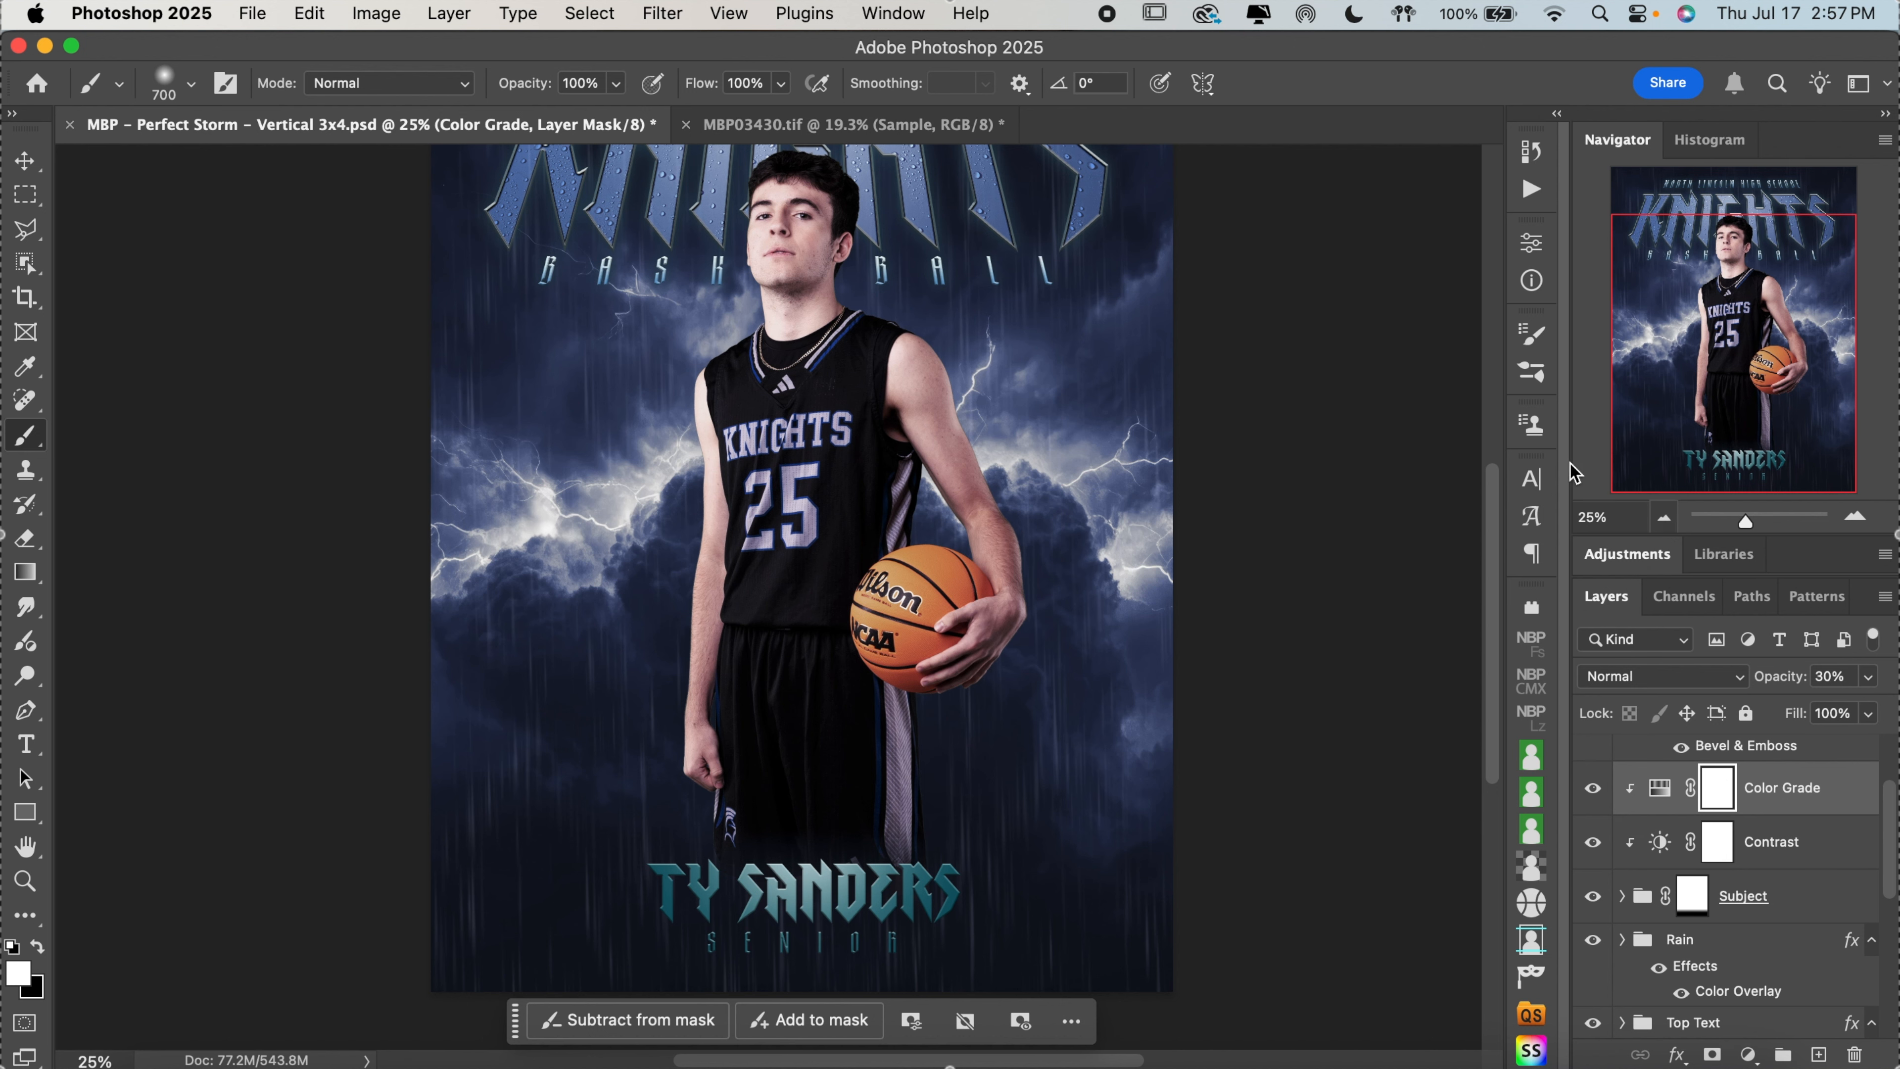
{"action": "scroll", "coordinate": [1384, 375], "scroll_direction": "up", "scroll_amount": 1}
{"action": "scroll", "coordinate": [1385, 375], "scroll_direction": "up", "scroll_amount": 1}
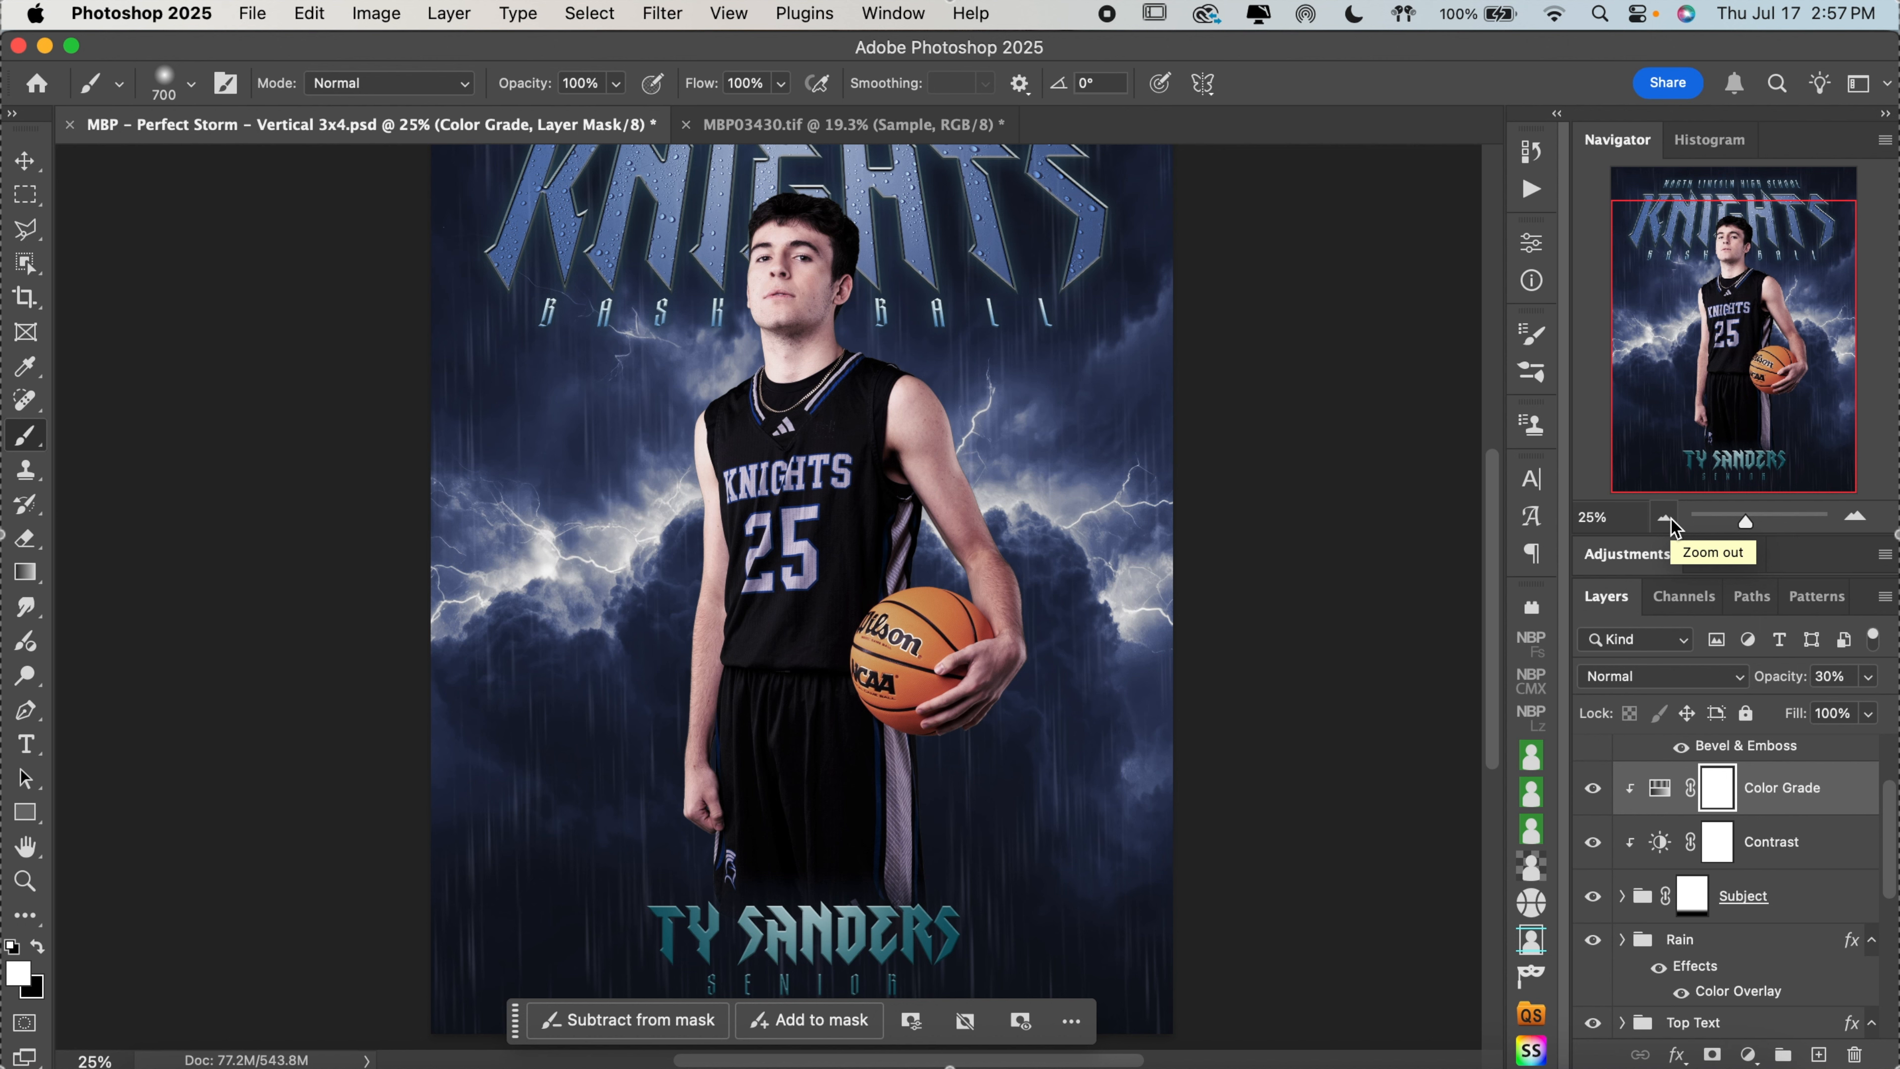
{"action": "left_click", "coordinate": [1593, 788]}
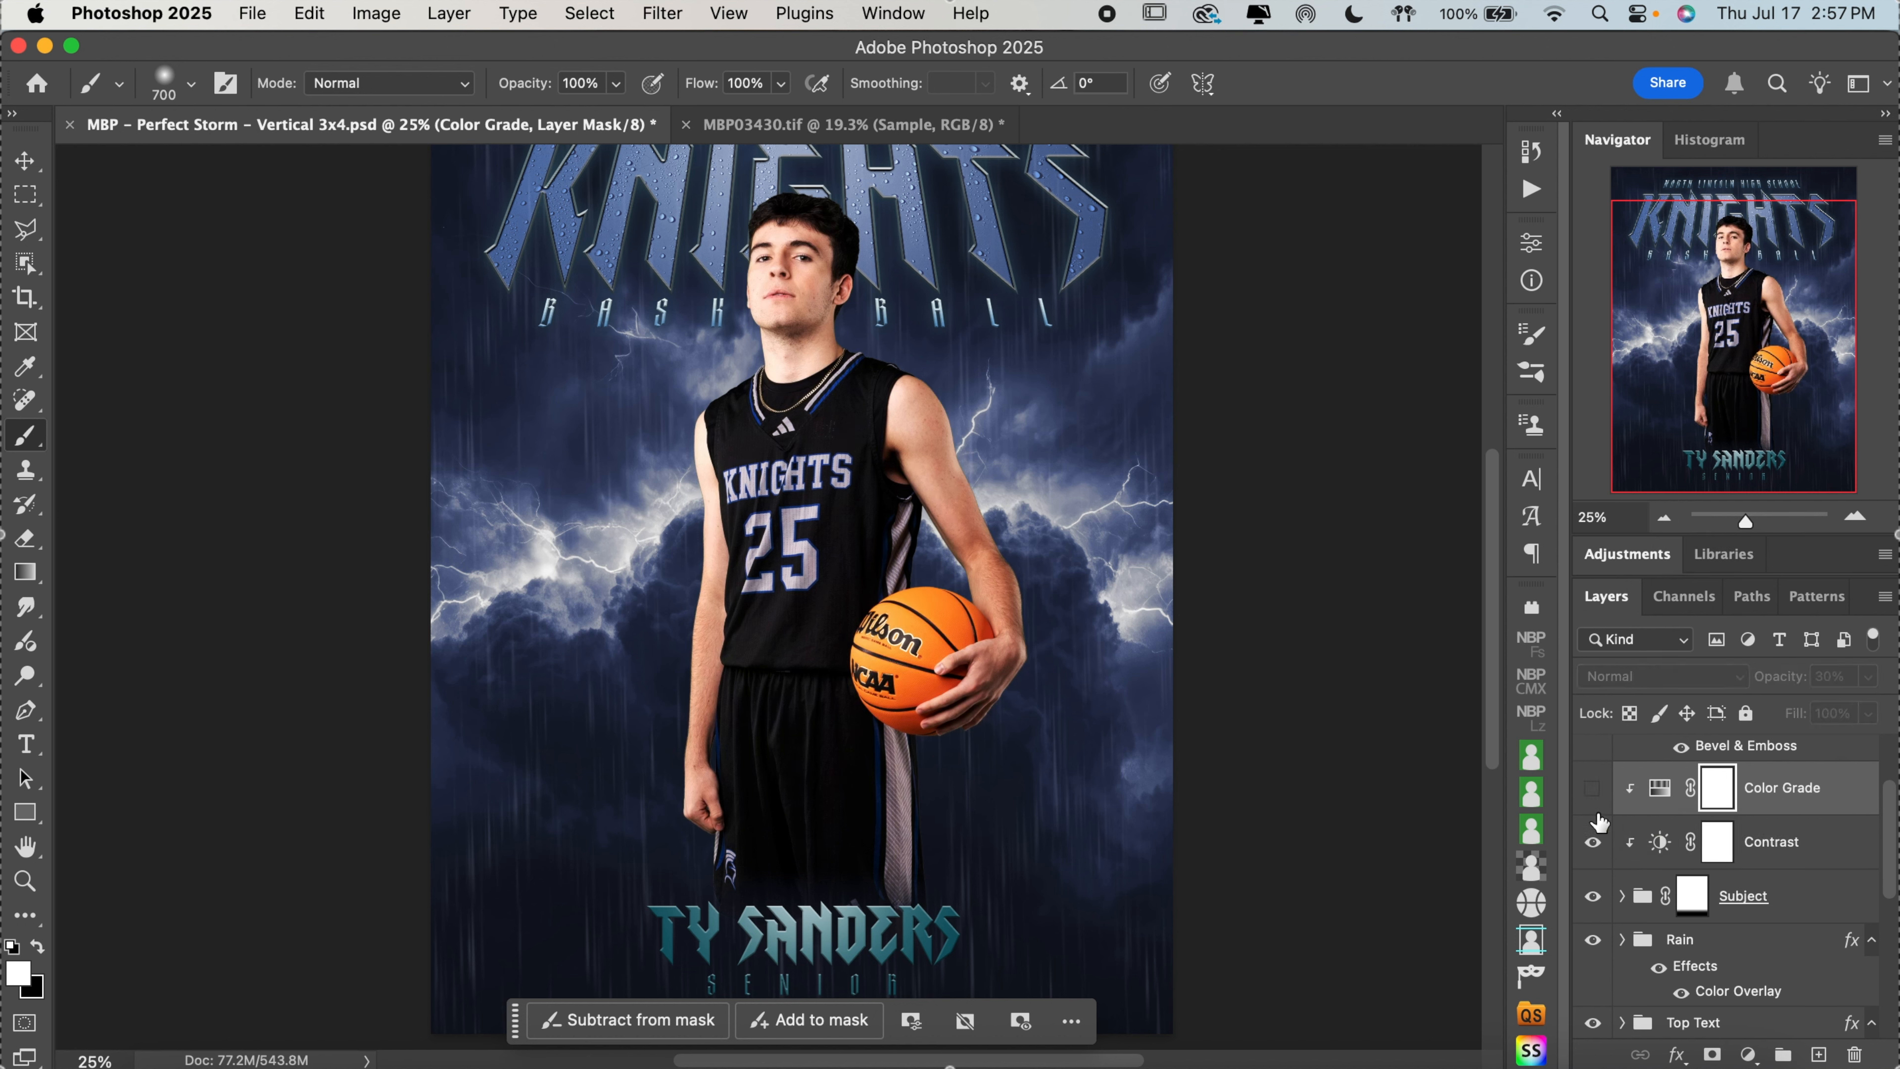
{"action": "left_click", "coordinate": [1594, 843]}
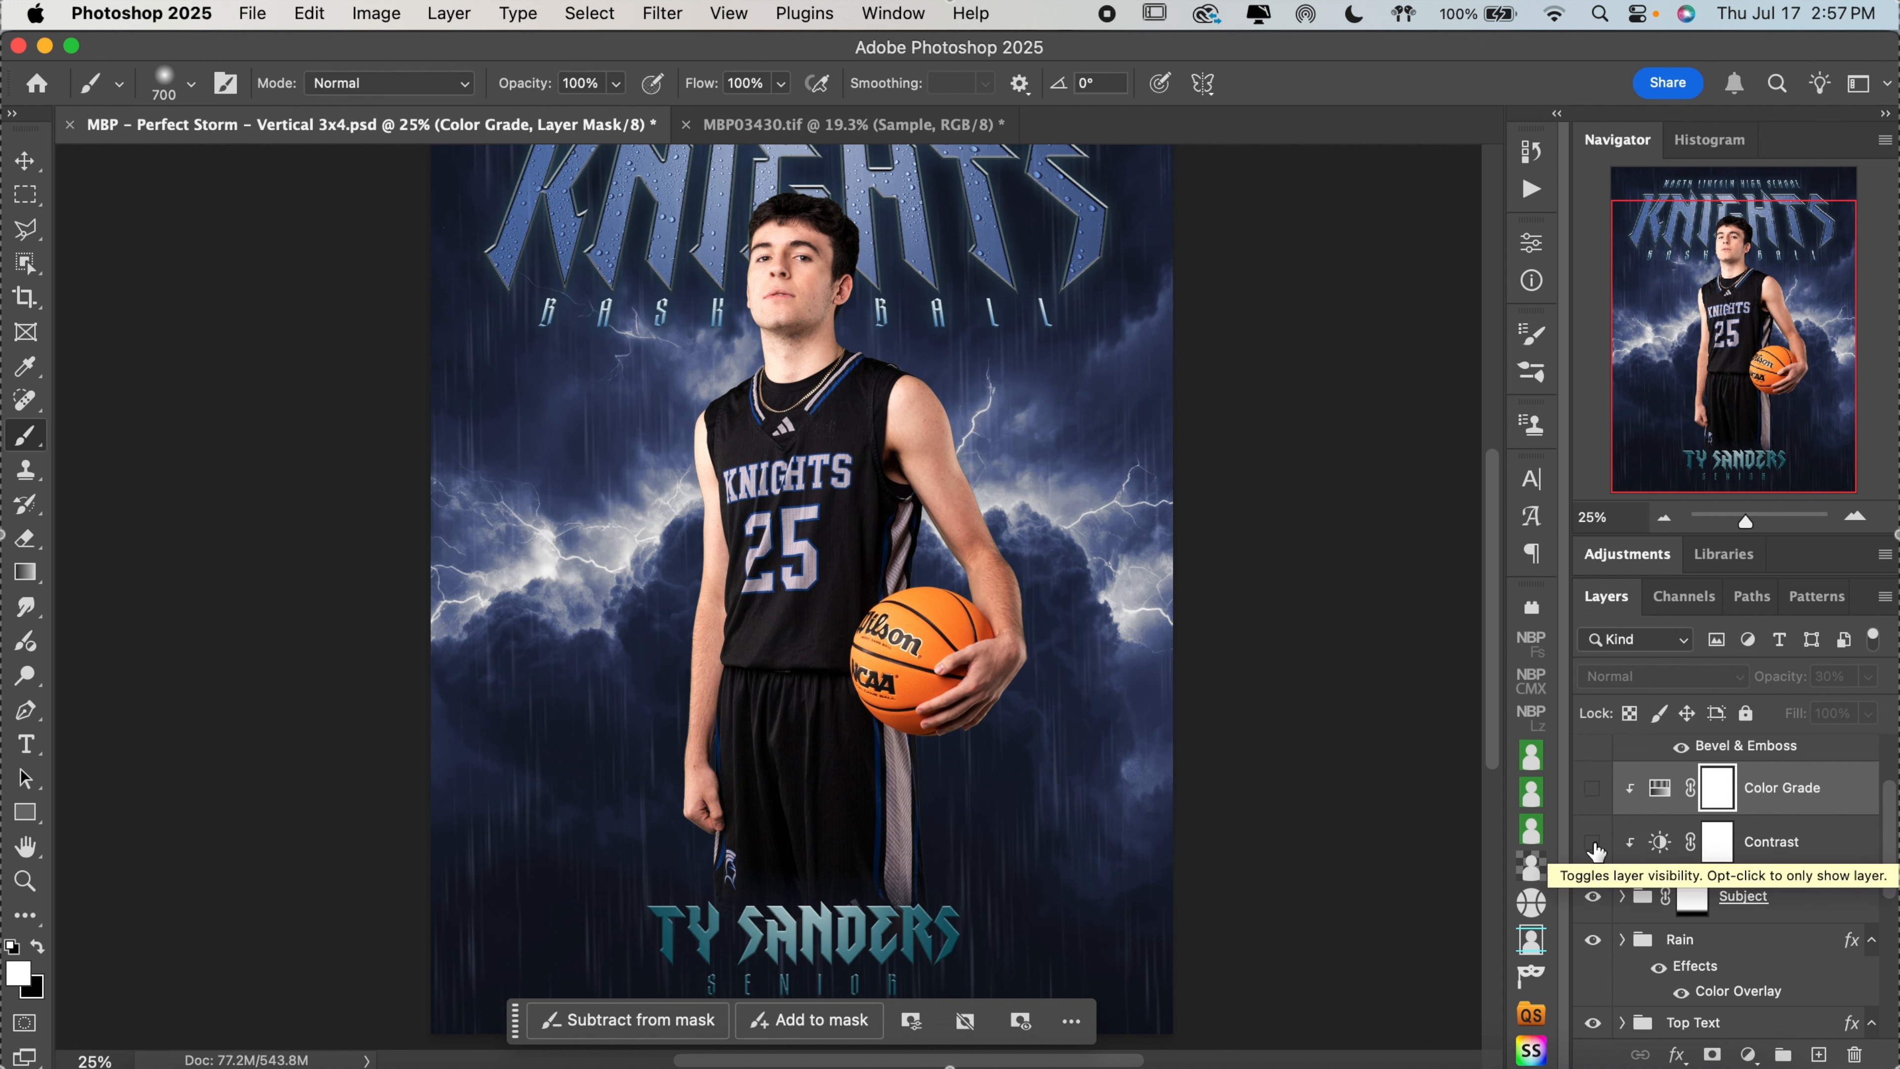
{"action": "left_click", "coordinate": [1594, 842]}
{"action": "left_click", "coordinate": [1593, 787]}
Hide and show the Subject group to preview the background without the athlete, and select the group
{"action": "scroll", "coordinate": [1655, 823], "scroll_direction": "down", "scroll_amount": 3}
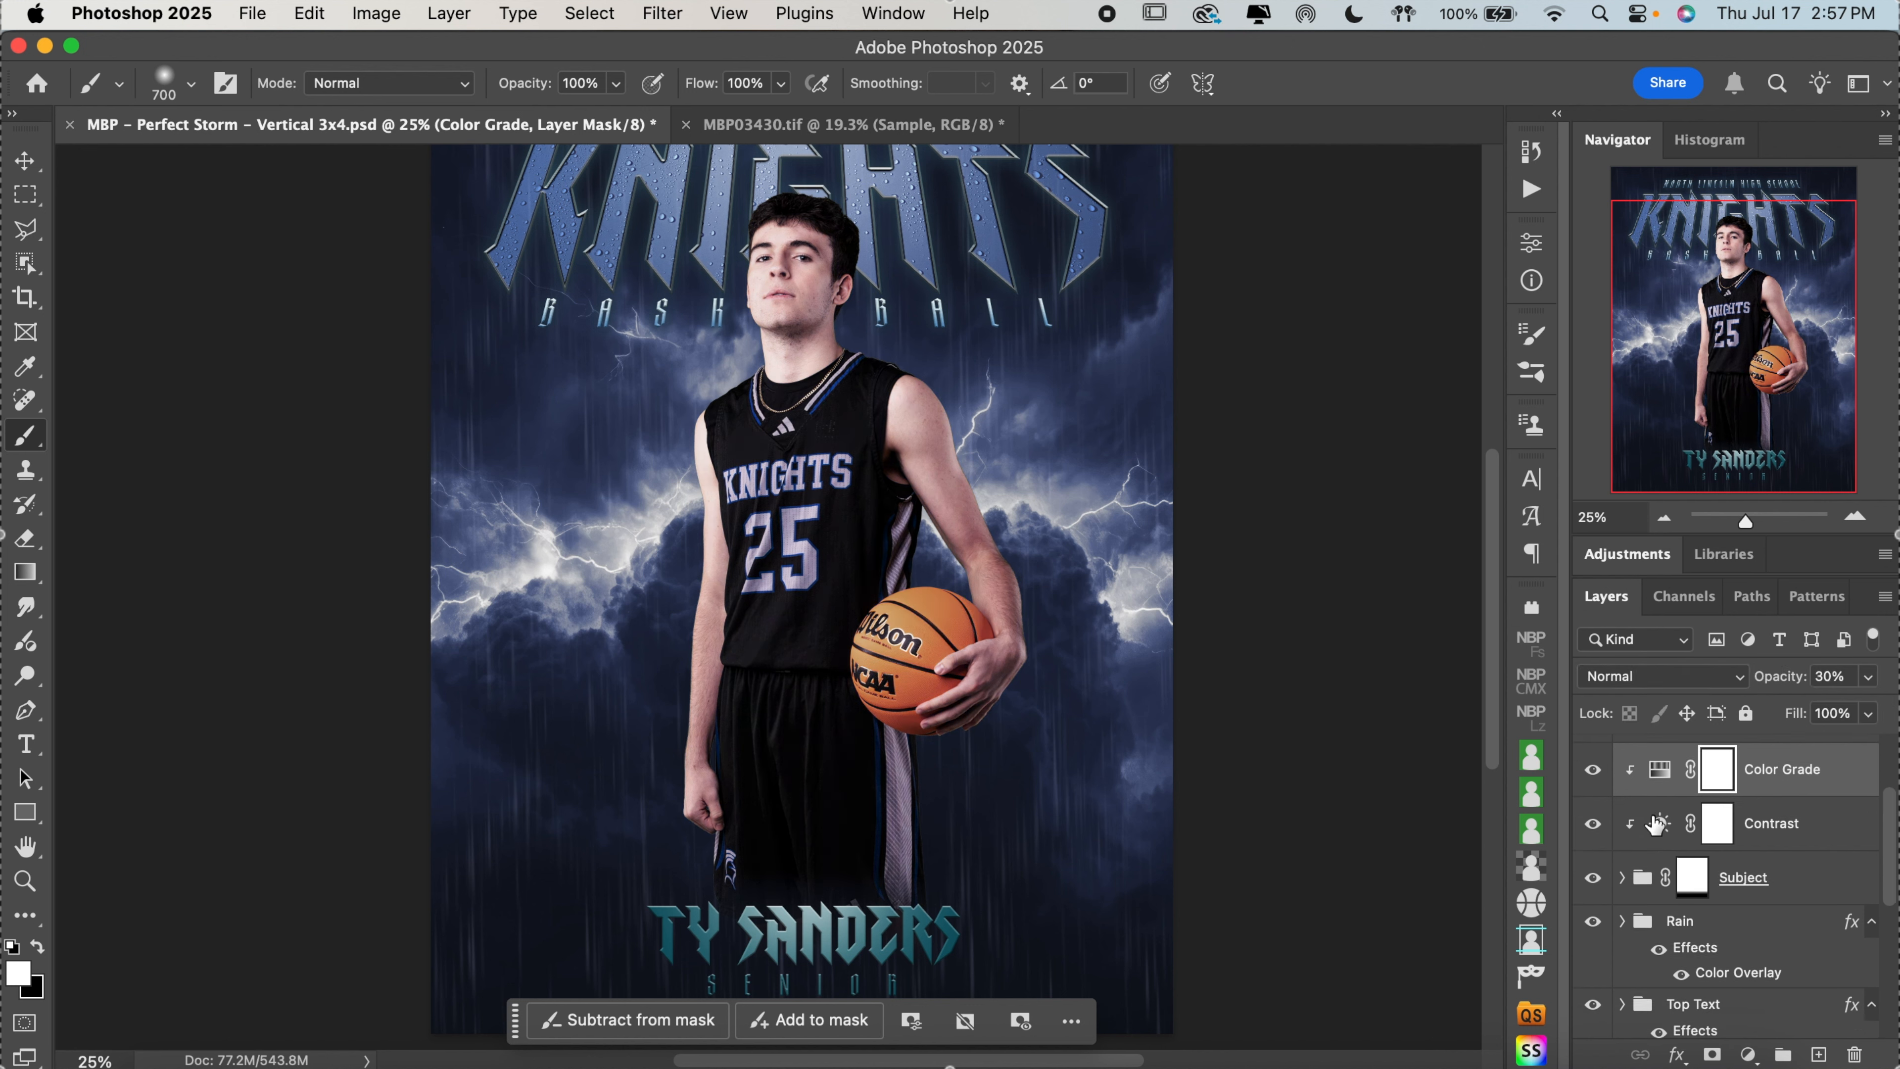
{"action": "left_click", "coordinate": [1596, 779]}
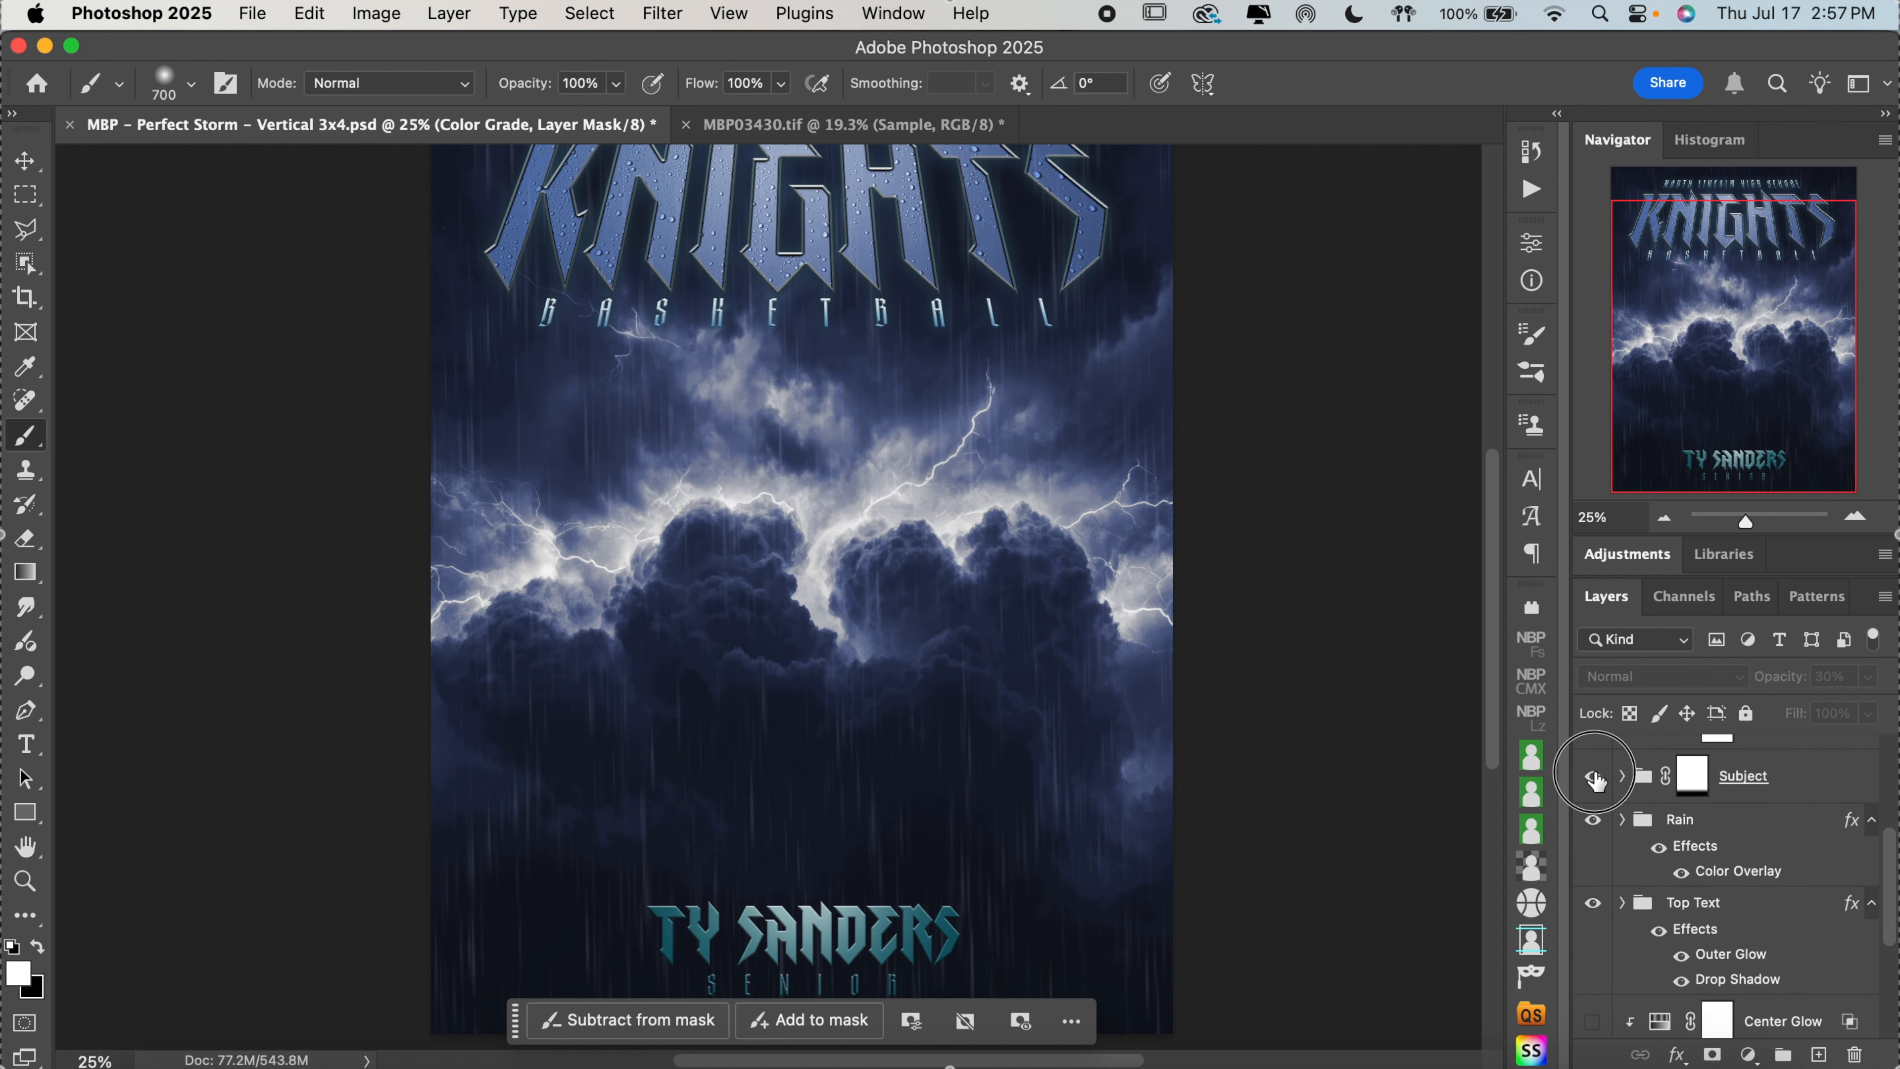
{"action": "left_click", "coordinate": [1596, 780]}
{"action": "left_click", "coordinate": [1814, 784]}
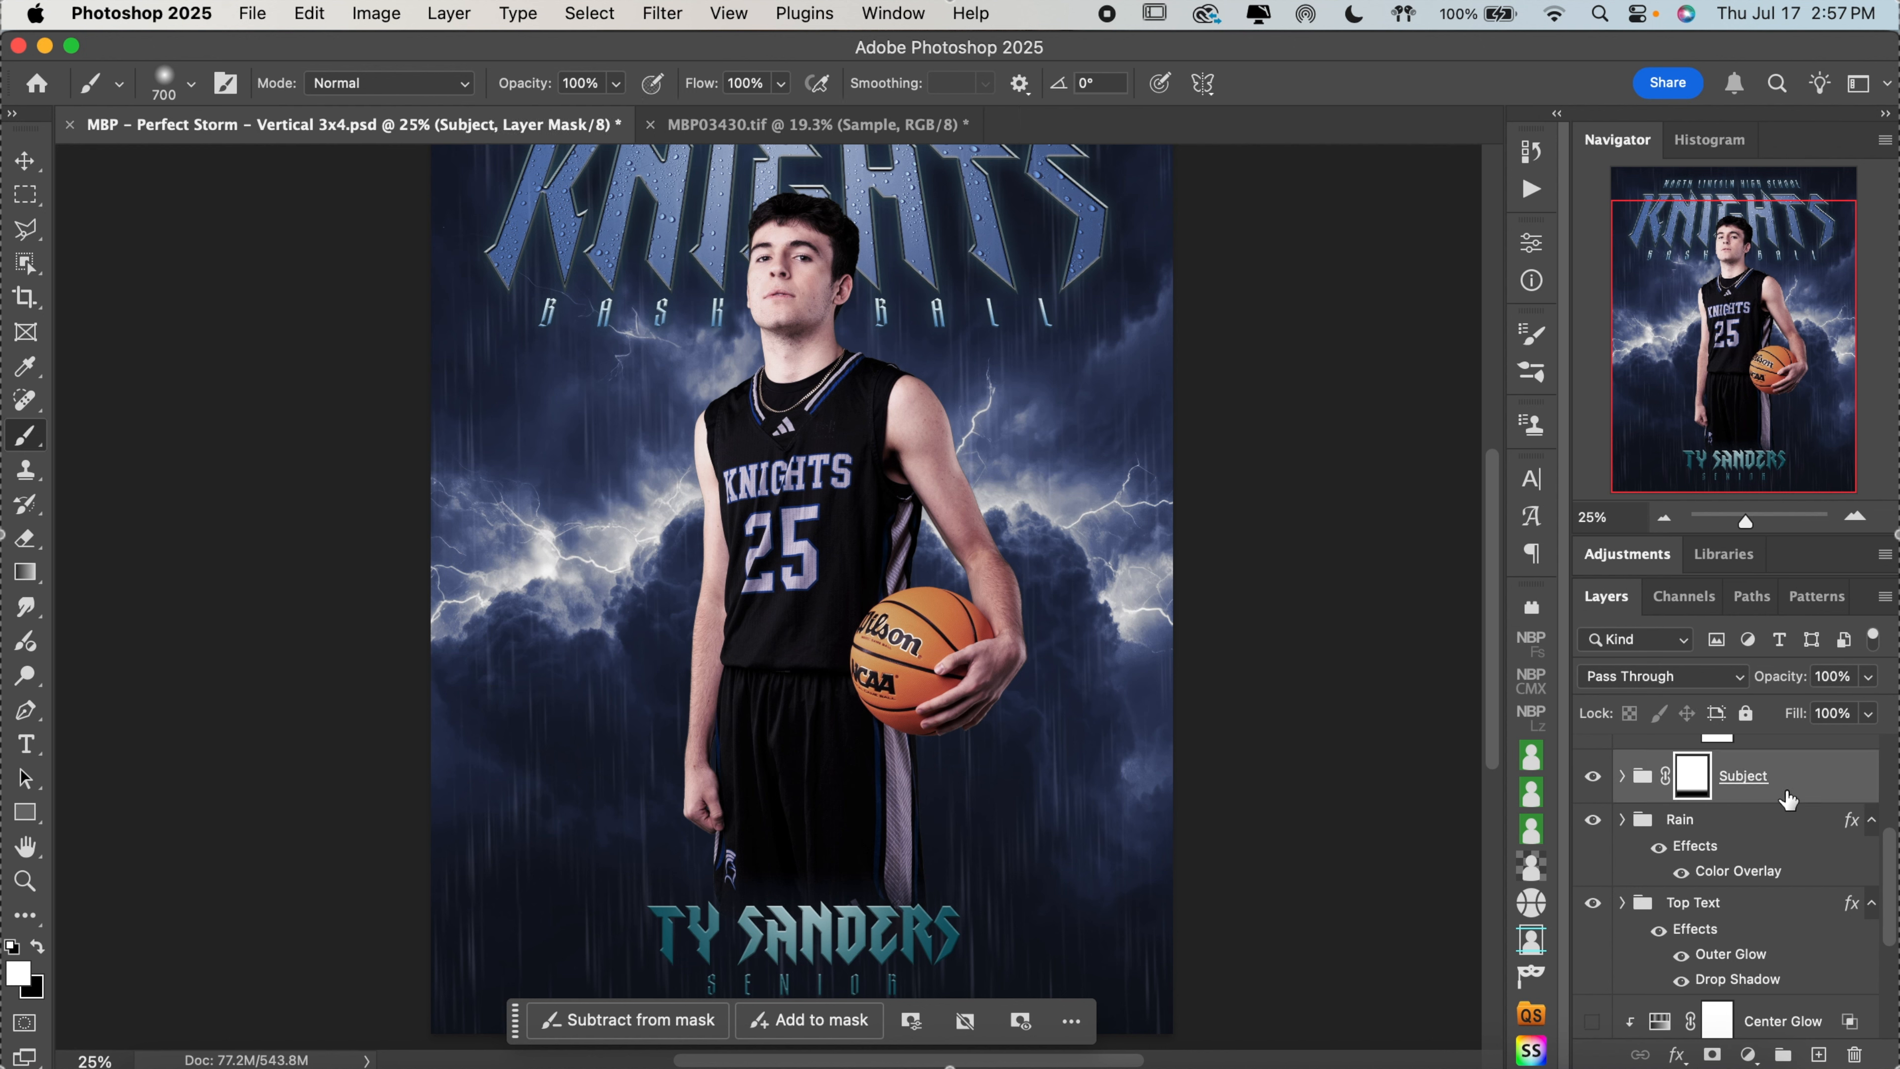
Examine the whole poster and the layer stack from the Bottom Text group down to the background adjustments
{"action": "scroll", "coordinate": [1366, 606], "scroll_direction": "down", "scroll_amount": 2}
{"action": "scroll", "coordinate": [1366, 606], "scroll_direction": "up", "scroll_amount": 2}
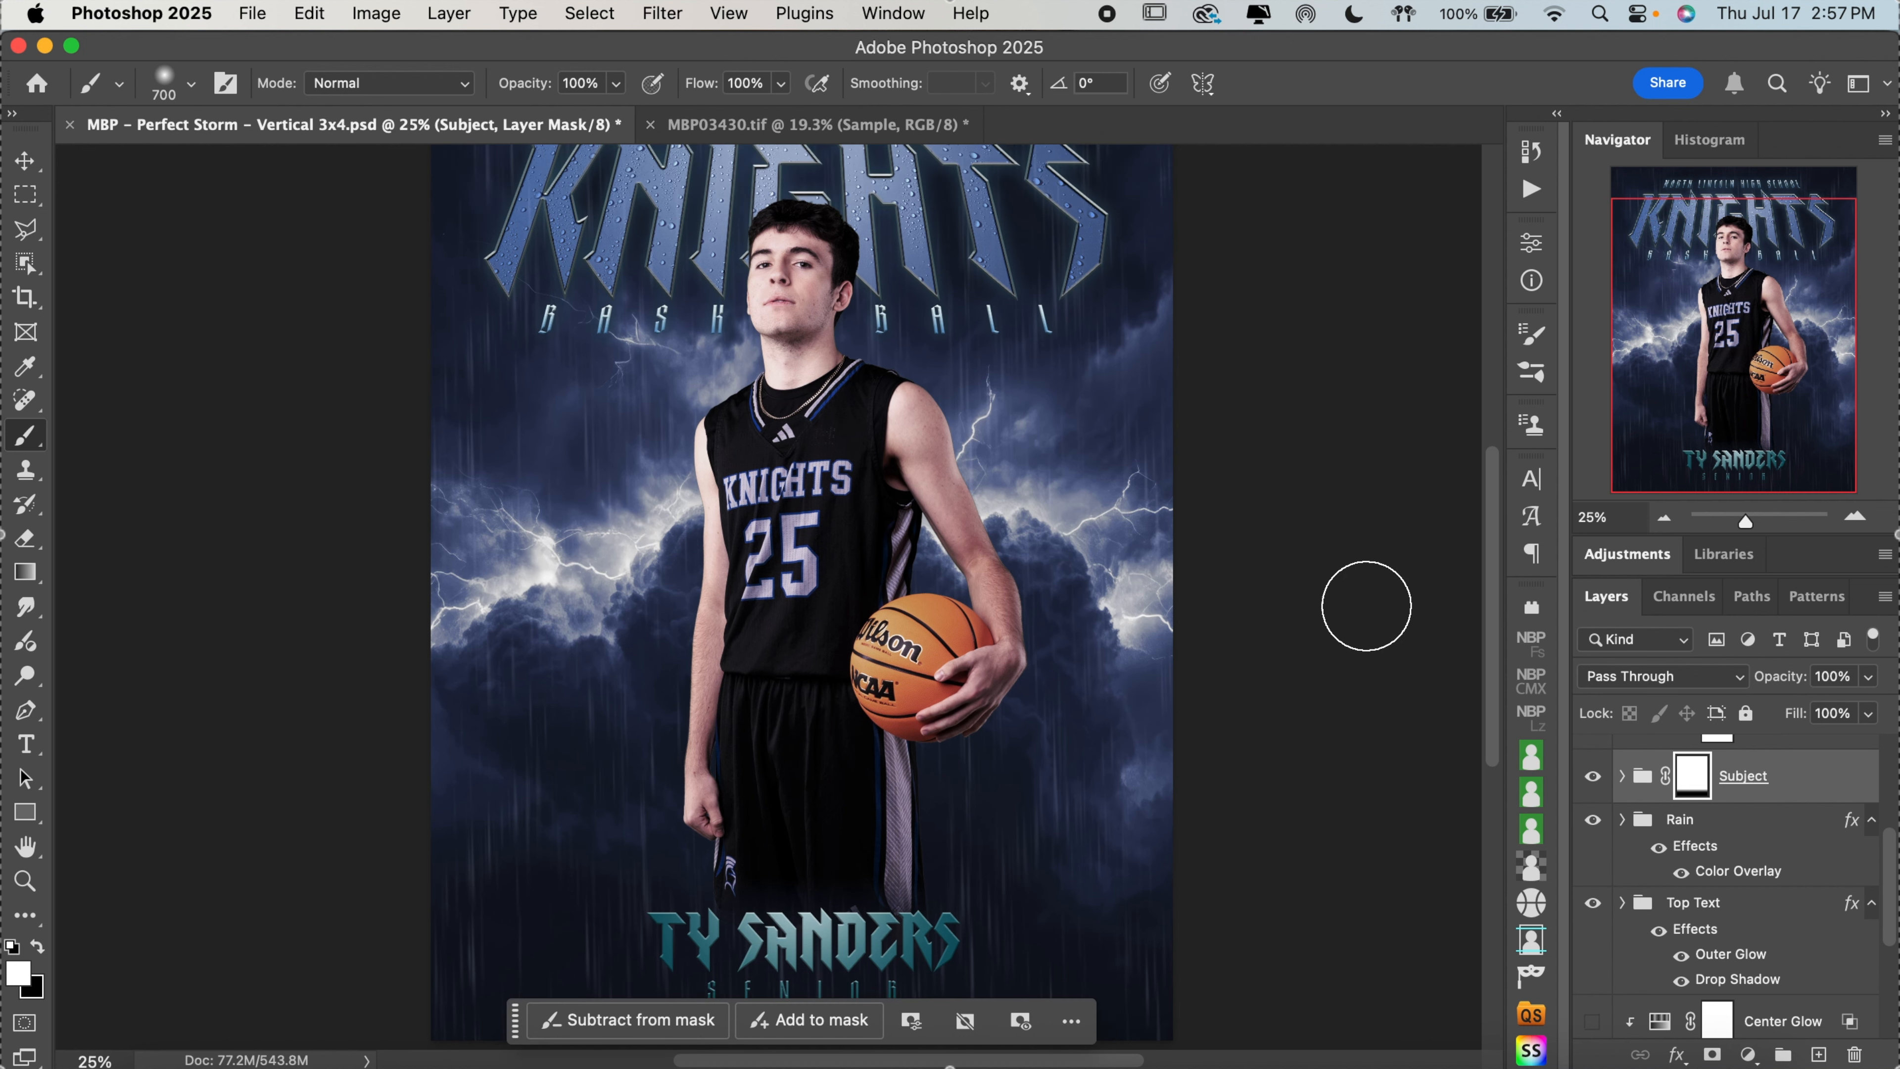
{"action": "scroll", "coordinate": [1366, 606], "scroll_direction": "up", "scroll_amount": 2}
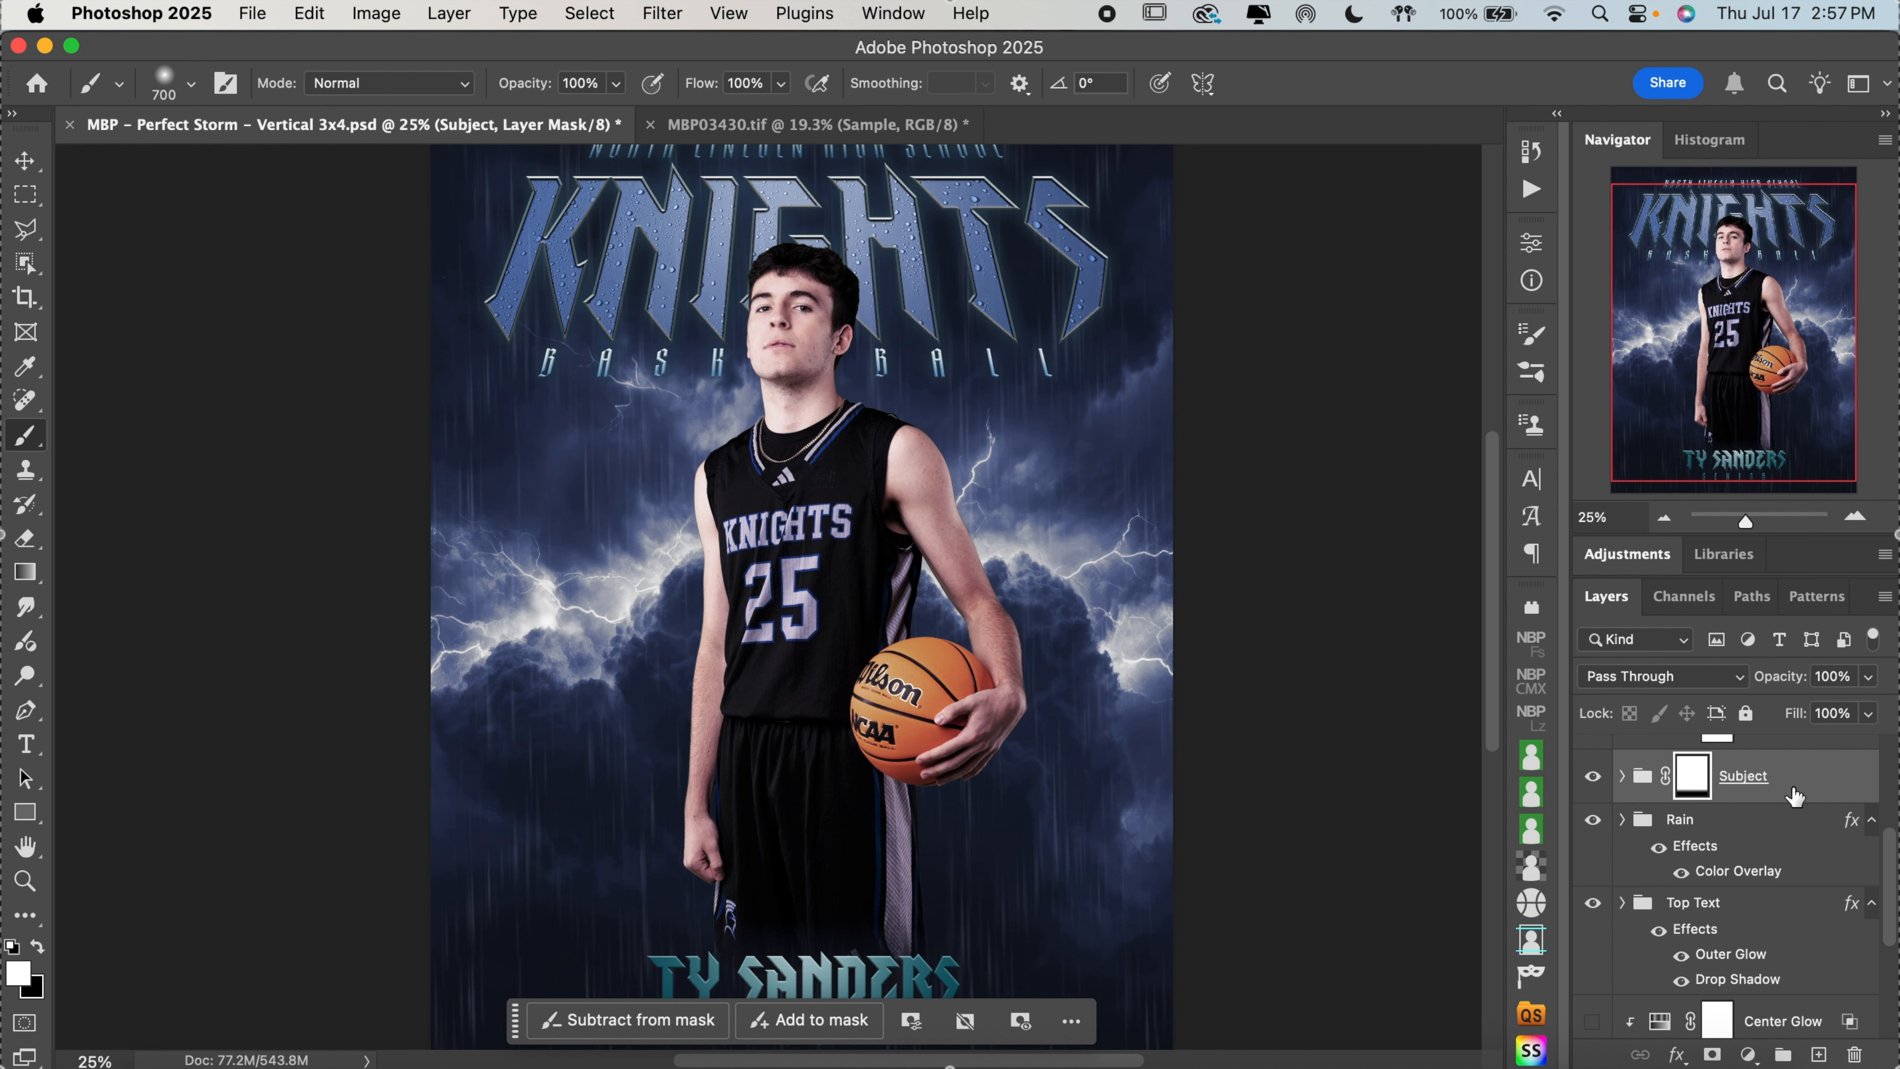
{"action": "scroll", "coordinate": [1795, 796], "scroll_direction": "down", "scroll_amount": 2}
{"action": "scroll", "coordinate": [1795, 796], "scroll_direction": "down", "scroll_amount": 2}
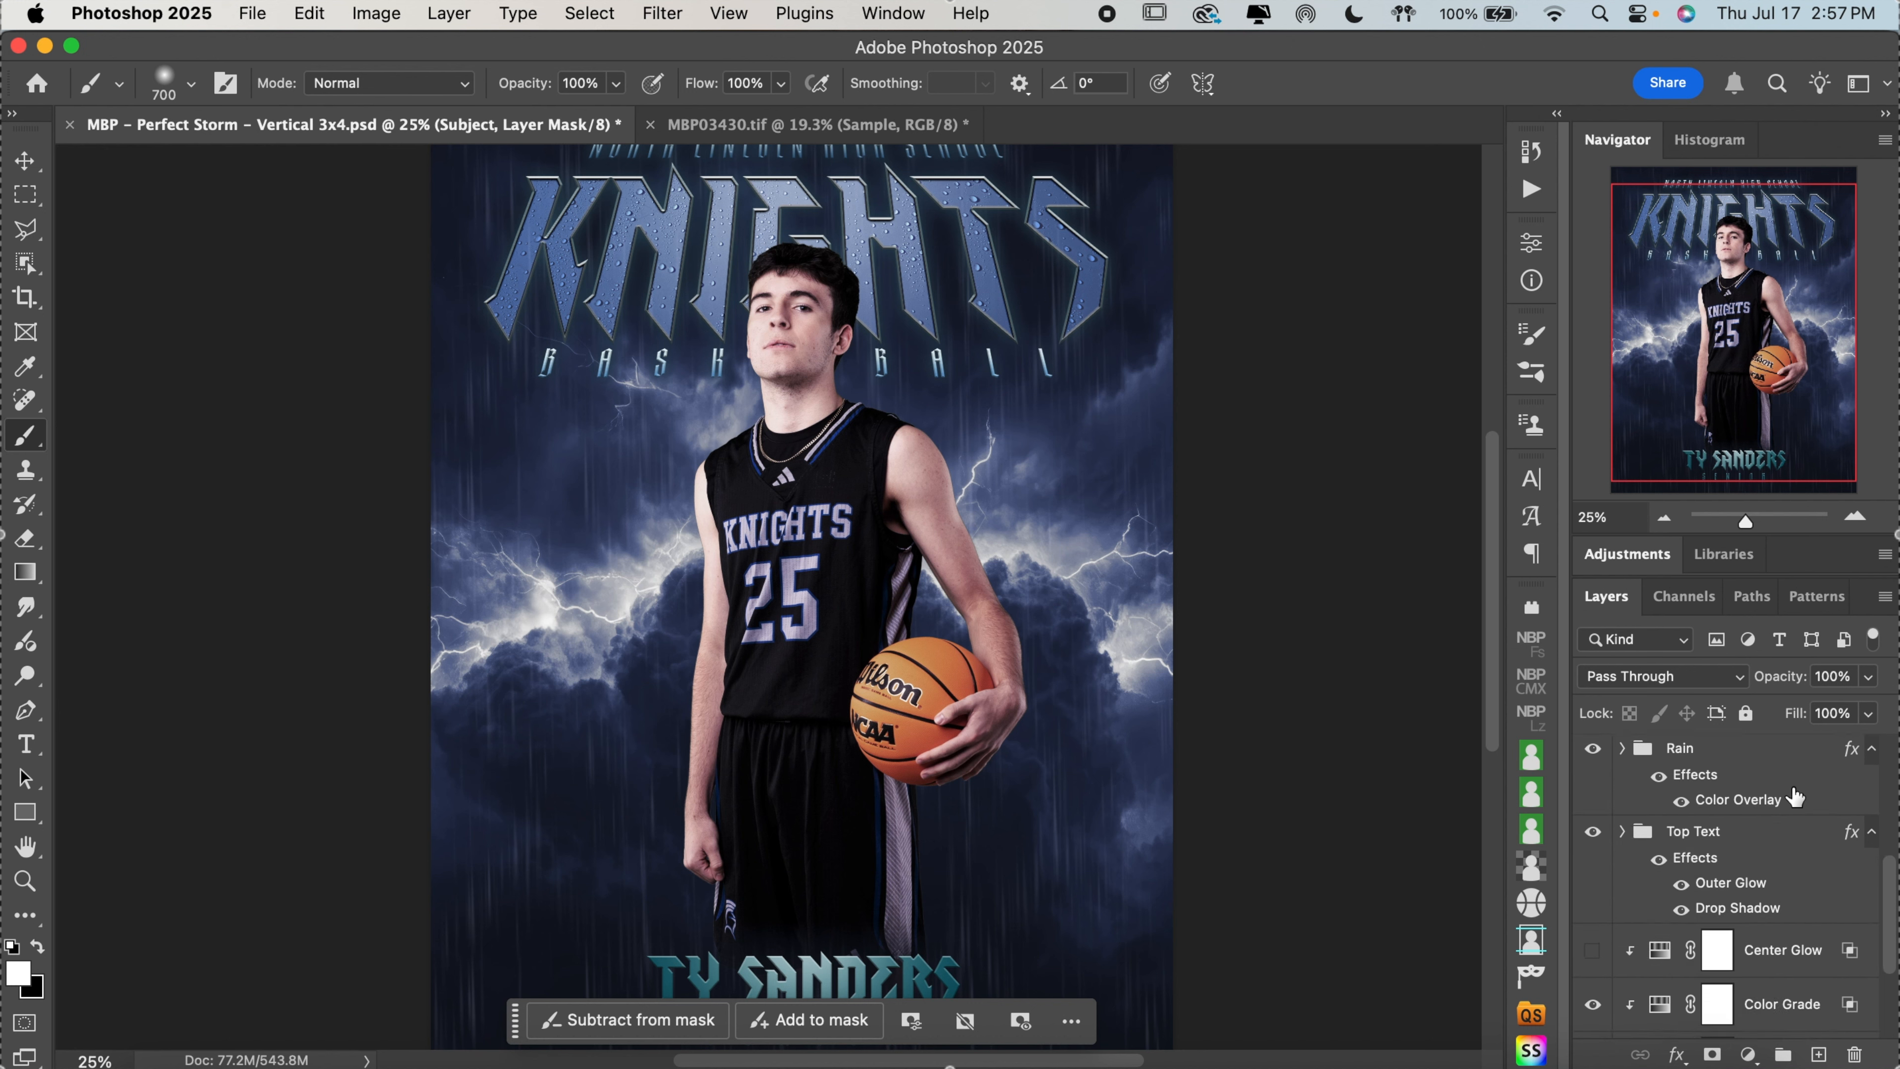
{"action": "scroll", "coordinate": [1795, 796], "scroll_direction": "up", "scroll_amount": 12}
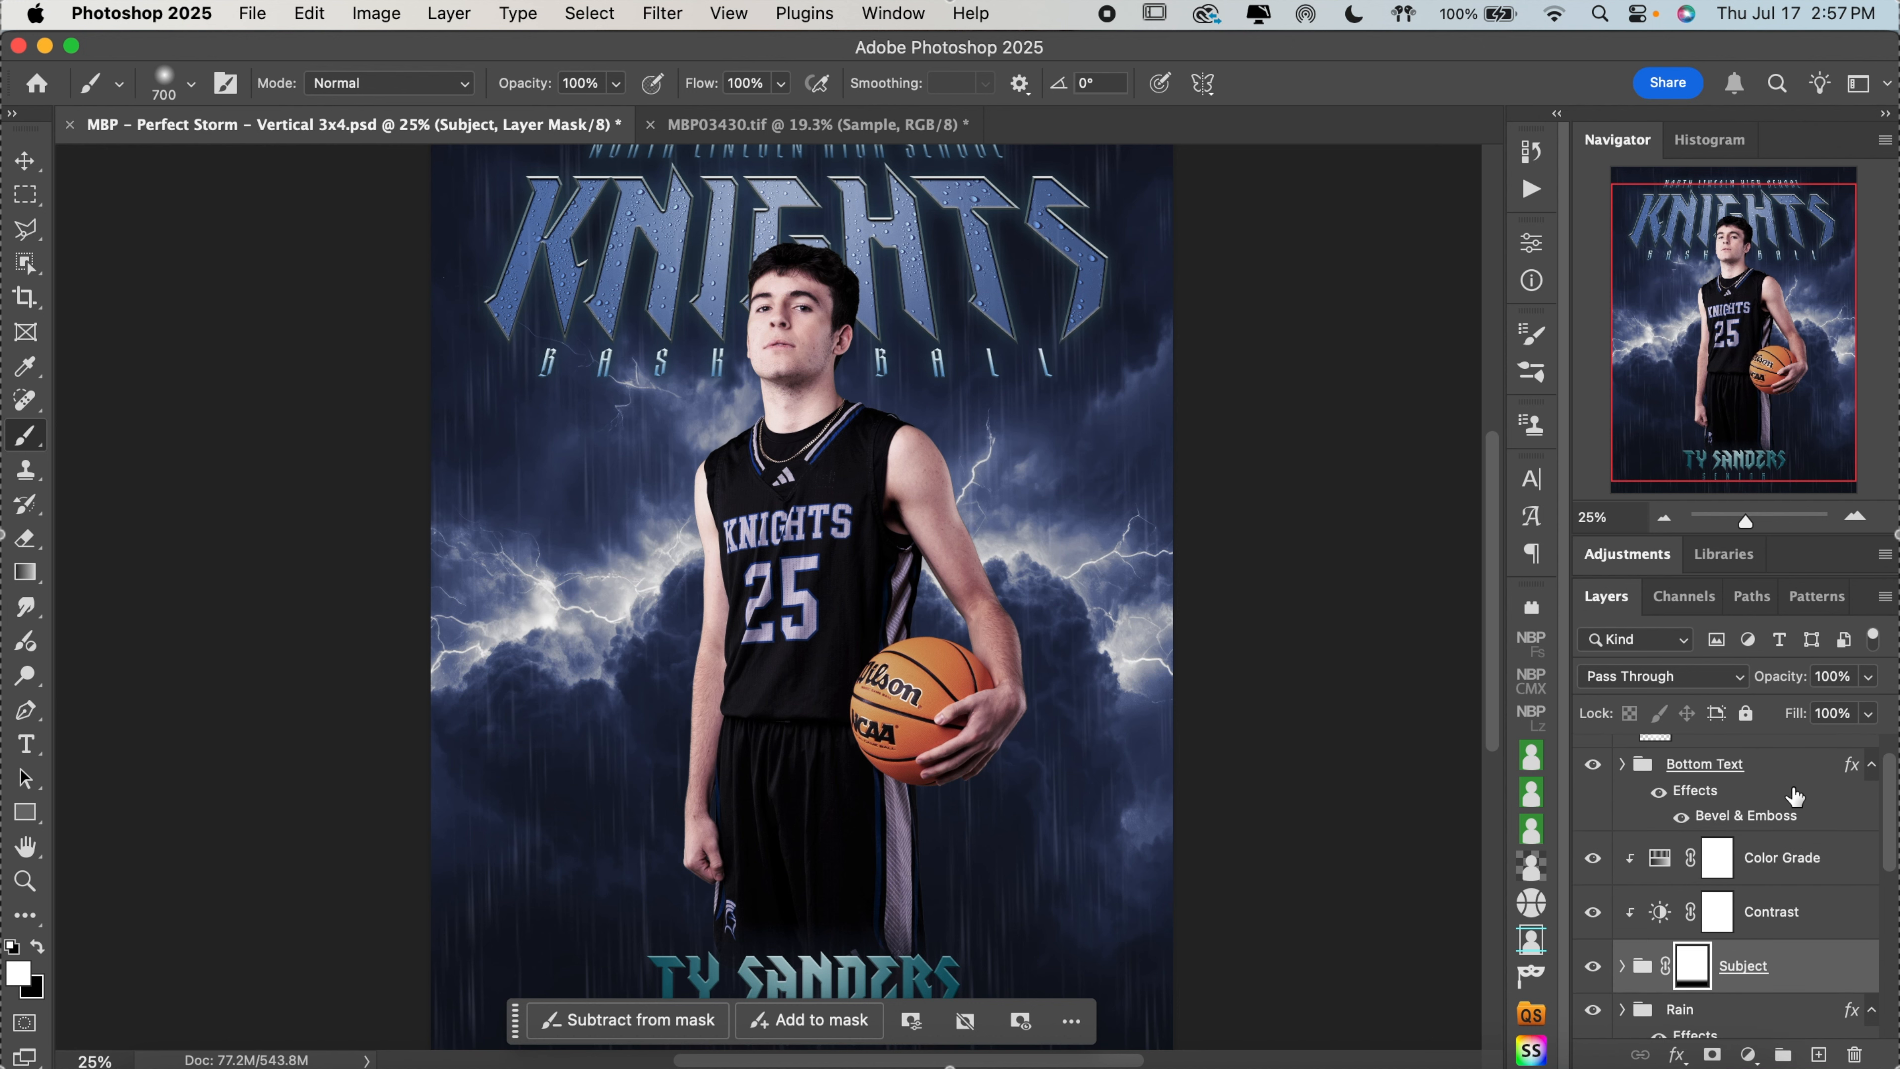
{"action": "scroll", "coordinate": [1795, 796], "scroll_direction": "down", "scroll_amount": 12}
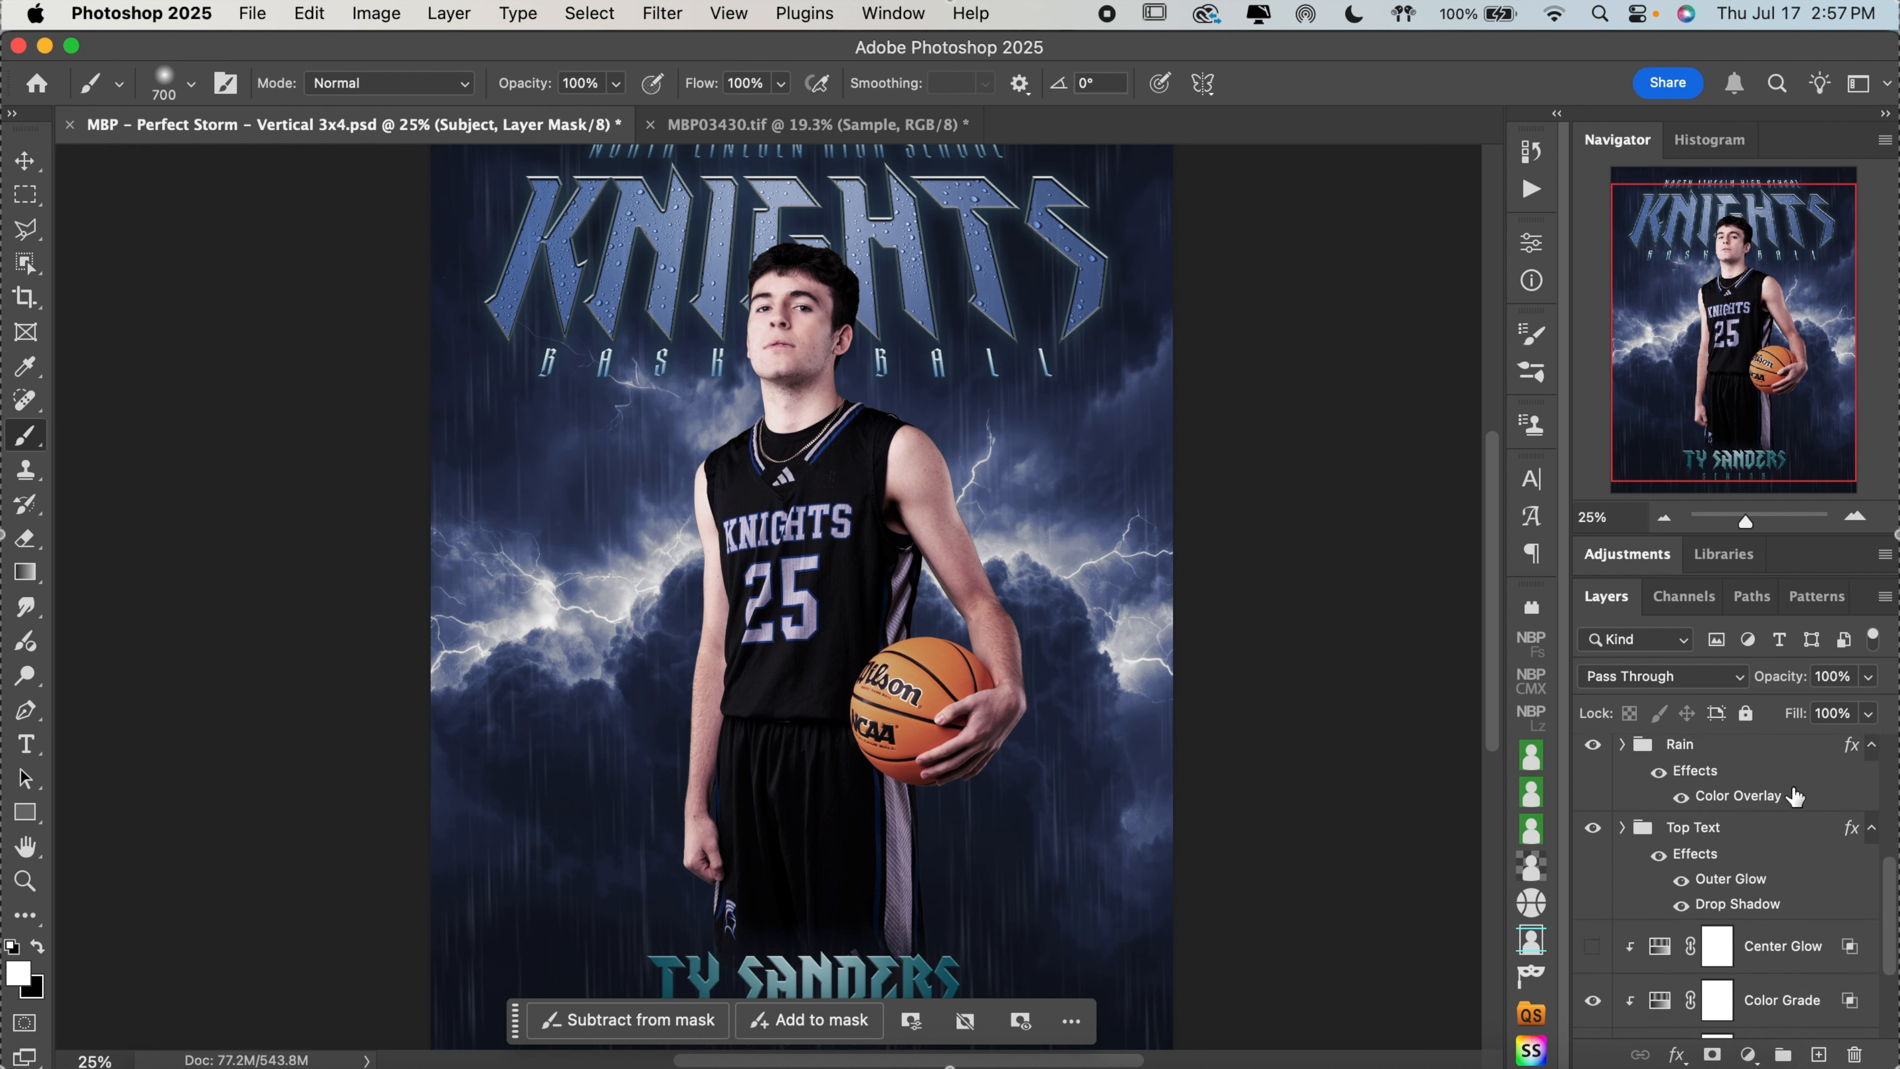
{"action": "scroll", "coordinate": [1353, 666], "scroll_direction": "down", "scroll_amount": 3}
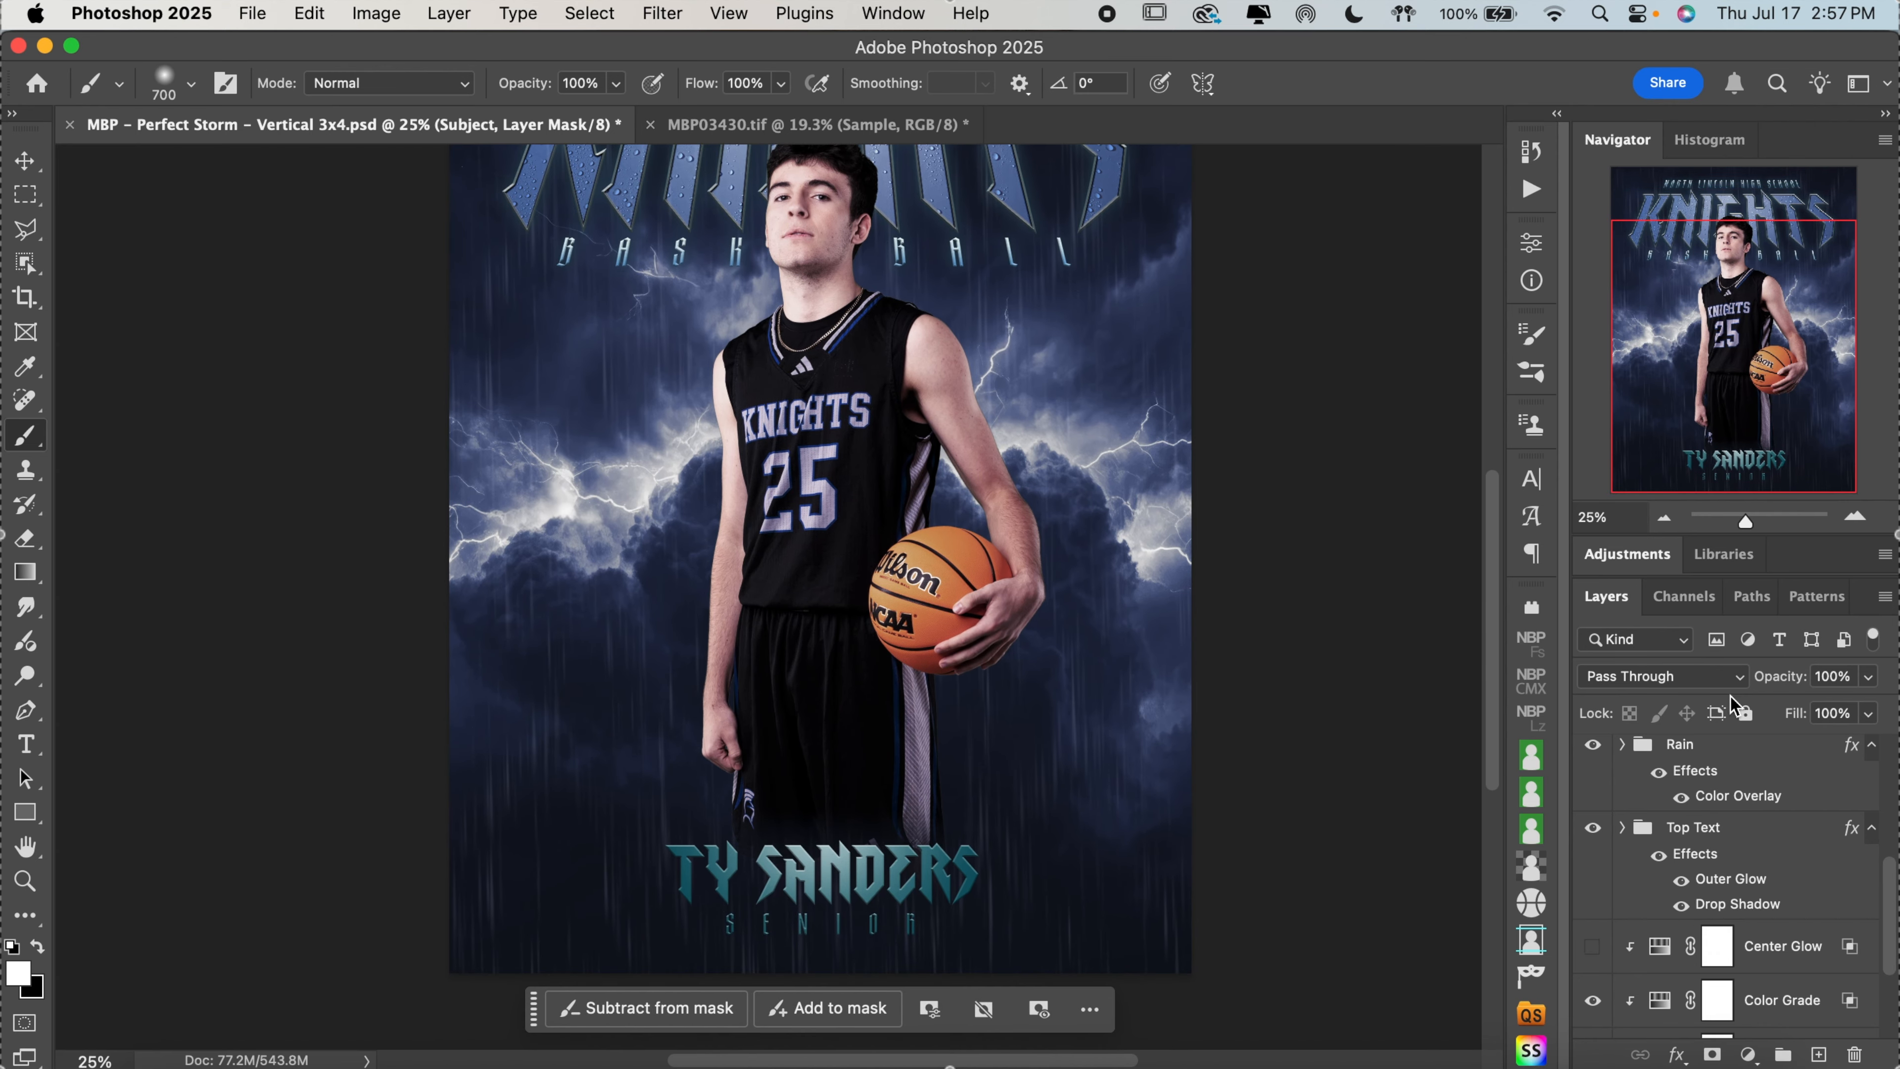
{"action": "scroll", "coordinate": [1764, 839], "scroll_direction": "up", "scroll_amount": 6}
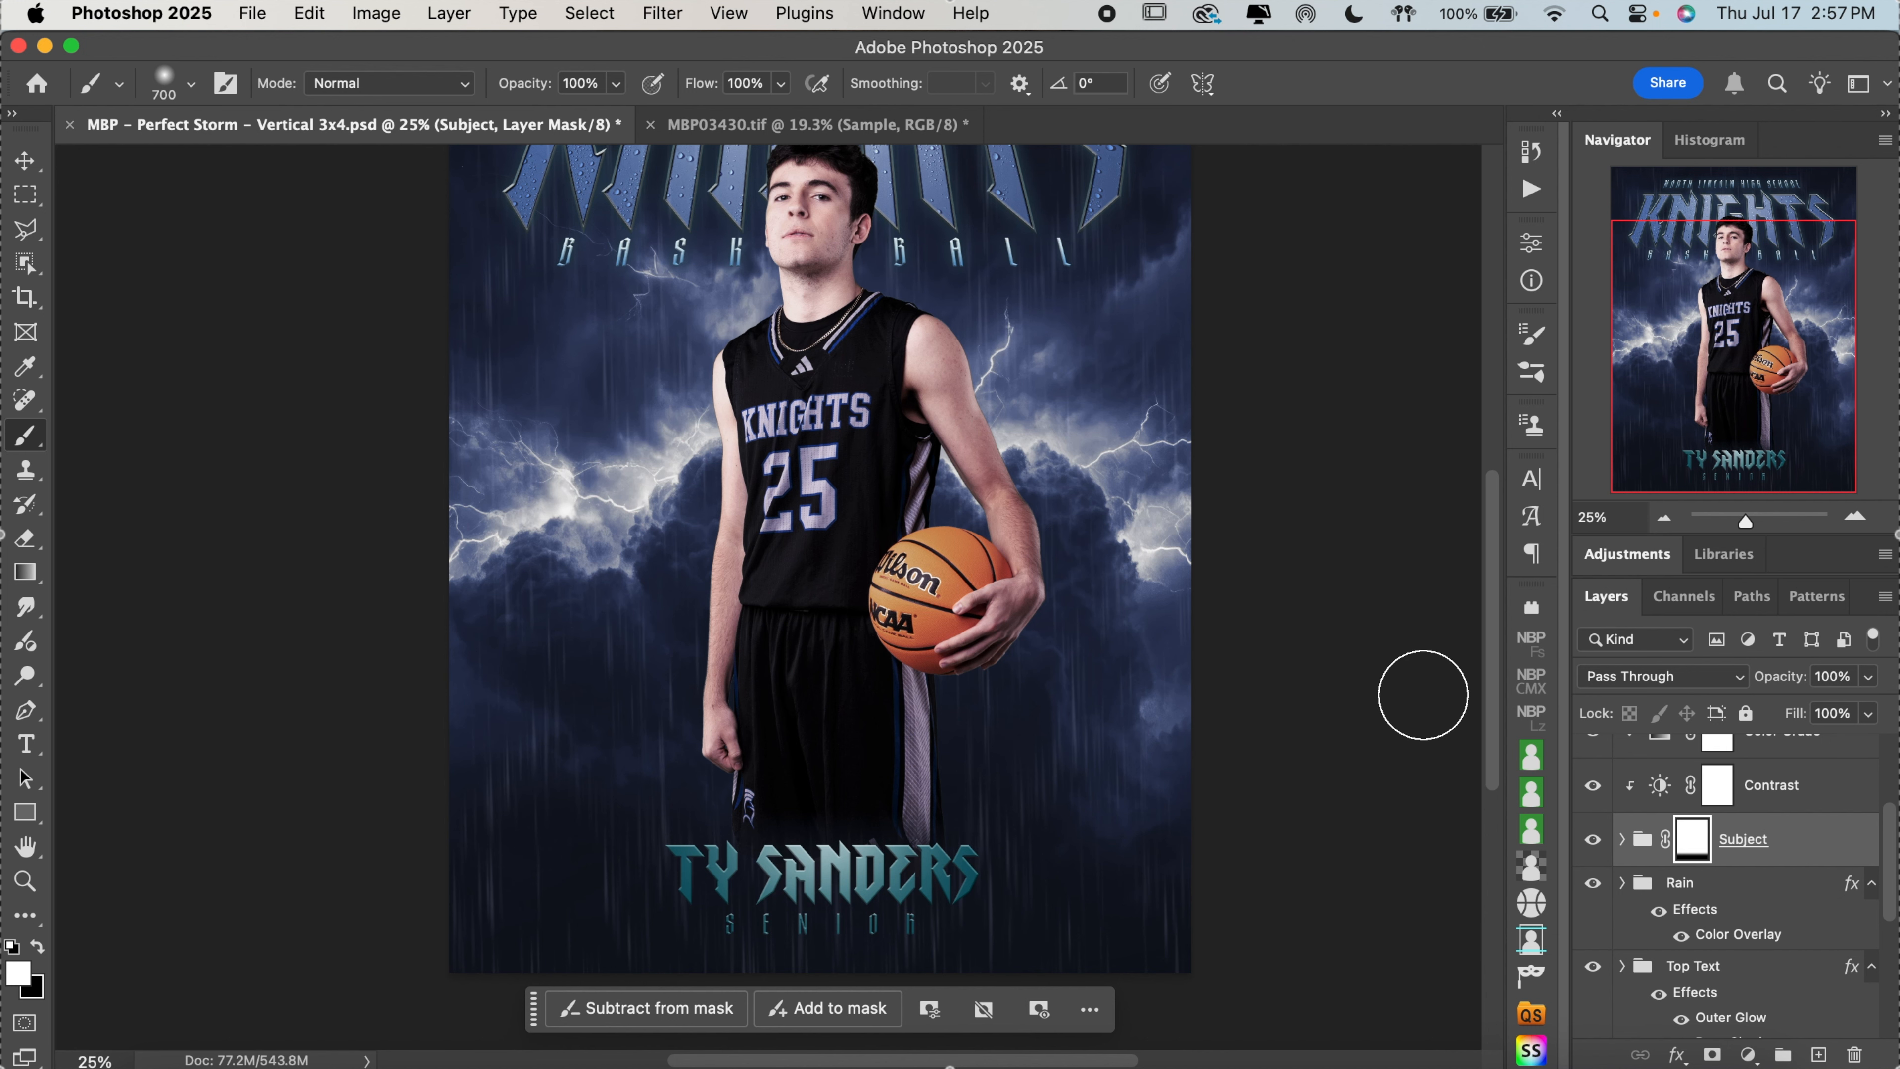
{"action": "scroll", "coordinate": [1422, 695], "scroll_direction": "up", "scroll_amount": 2}
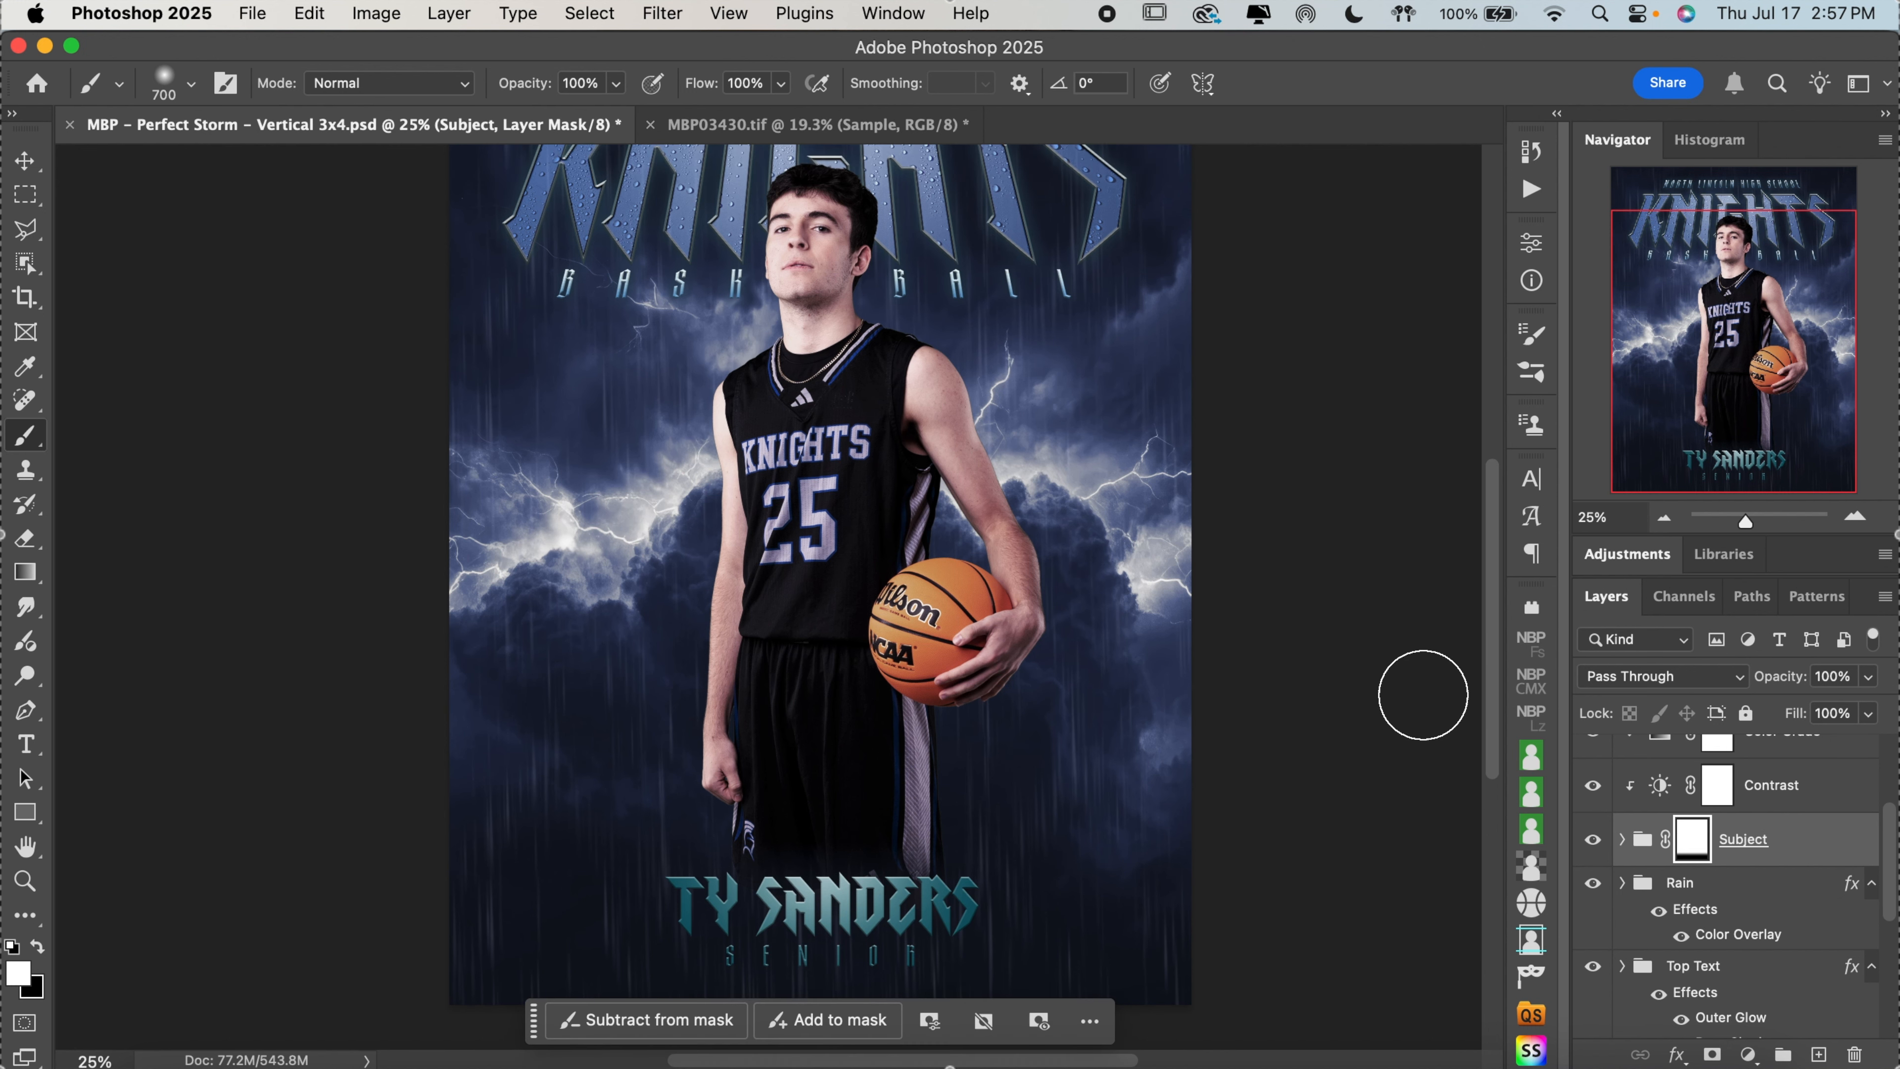
Toggle the Rain and Subject groups off and on to check the rain effect around the athlete
{"action": "left_click", "coordinate": [1594, 885]}
{"action": "left_click", "coordinate": [1595, 884]}
{"action": "left_click", "coordinate": [1595, 839]}
{"action": "left_click", "coordinate": [1594, 839]}
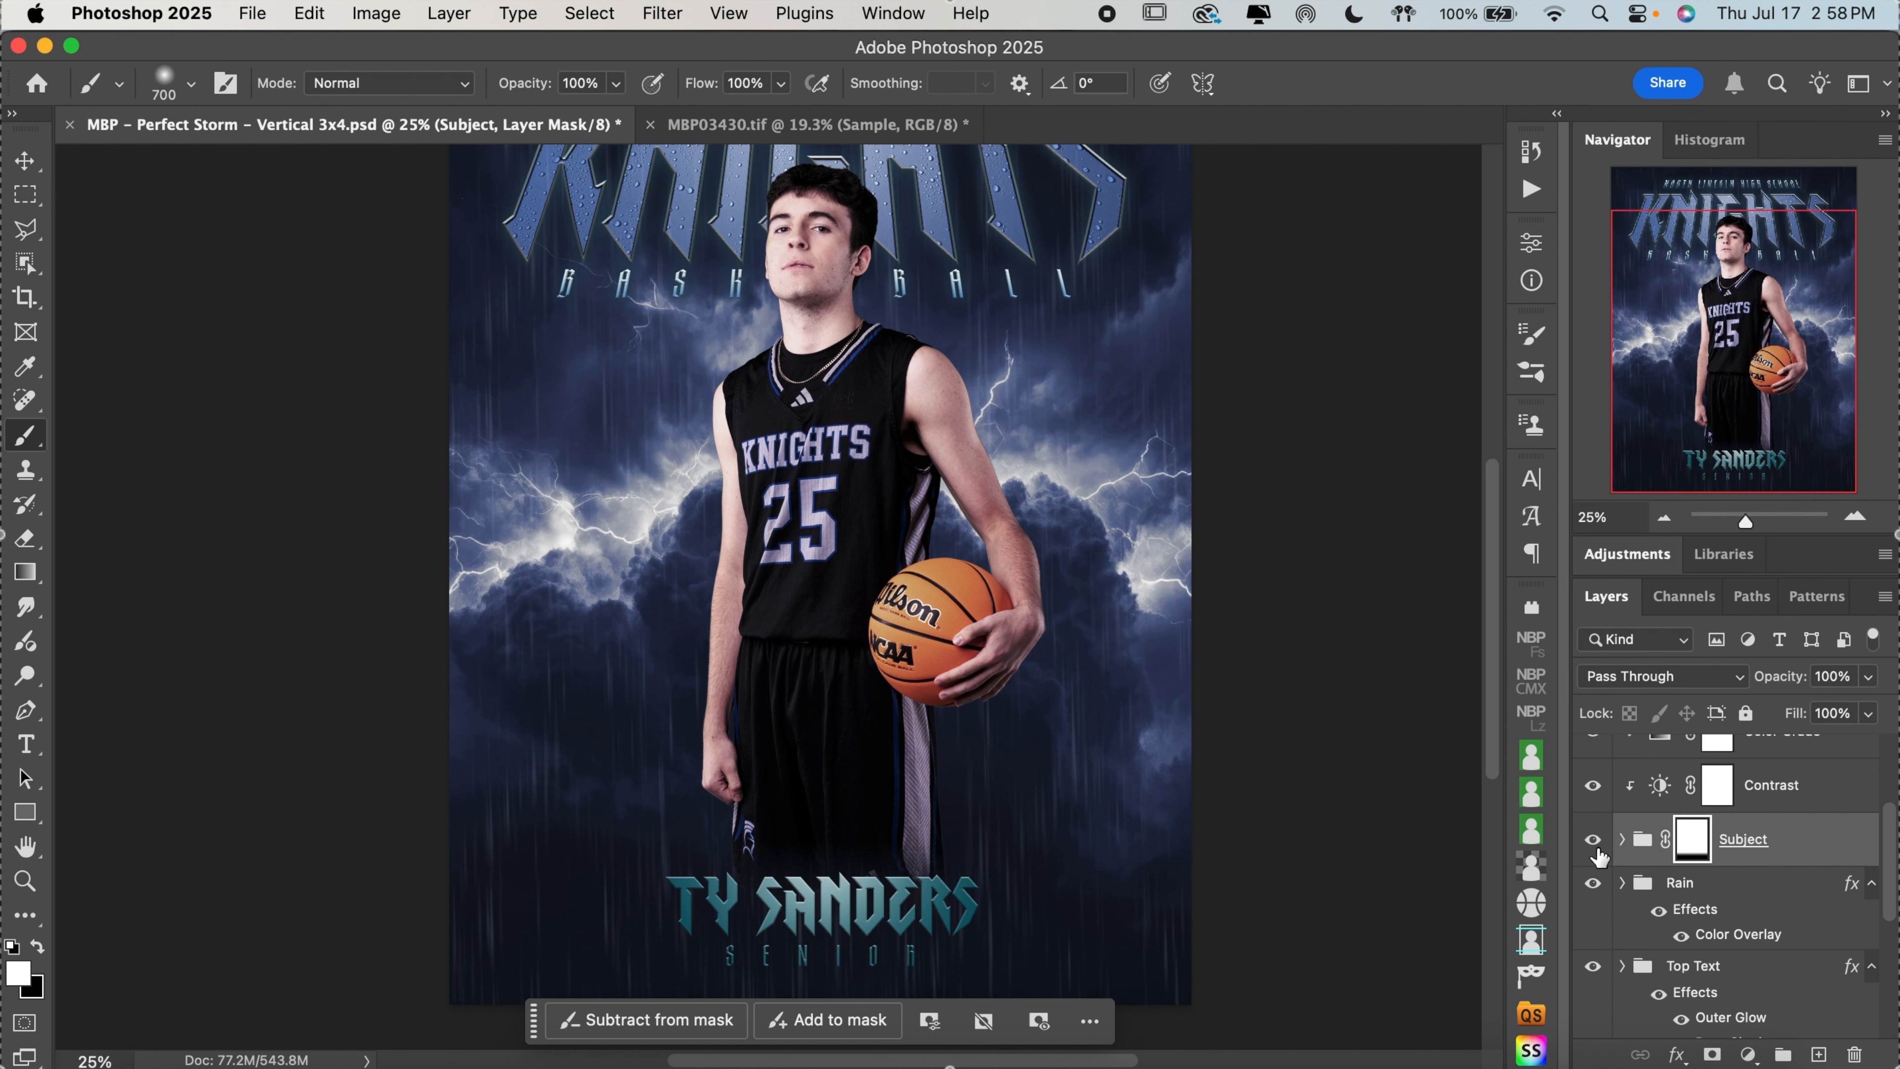
{"action": "left_click", "coordinate": [1594, 885]}
{"action": "left_click", "coordinate": [1595, 885]}
Review the Rain group's Color Overlay settings in the Layer Style dialog and close it without changes
{"action": "scroll", "coordinate": [1828, 915], "scroll_direction": "down", "scroll_amount": 2}
{"action": "scroll", "coordinate": [1831, 916], "scroll_direction": "down", "scroll_amount": 2}
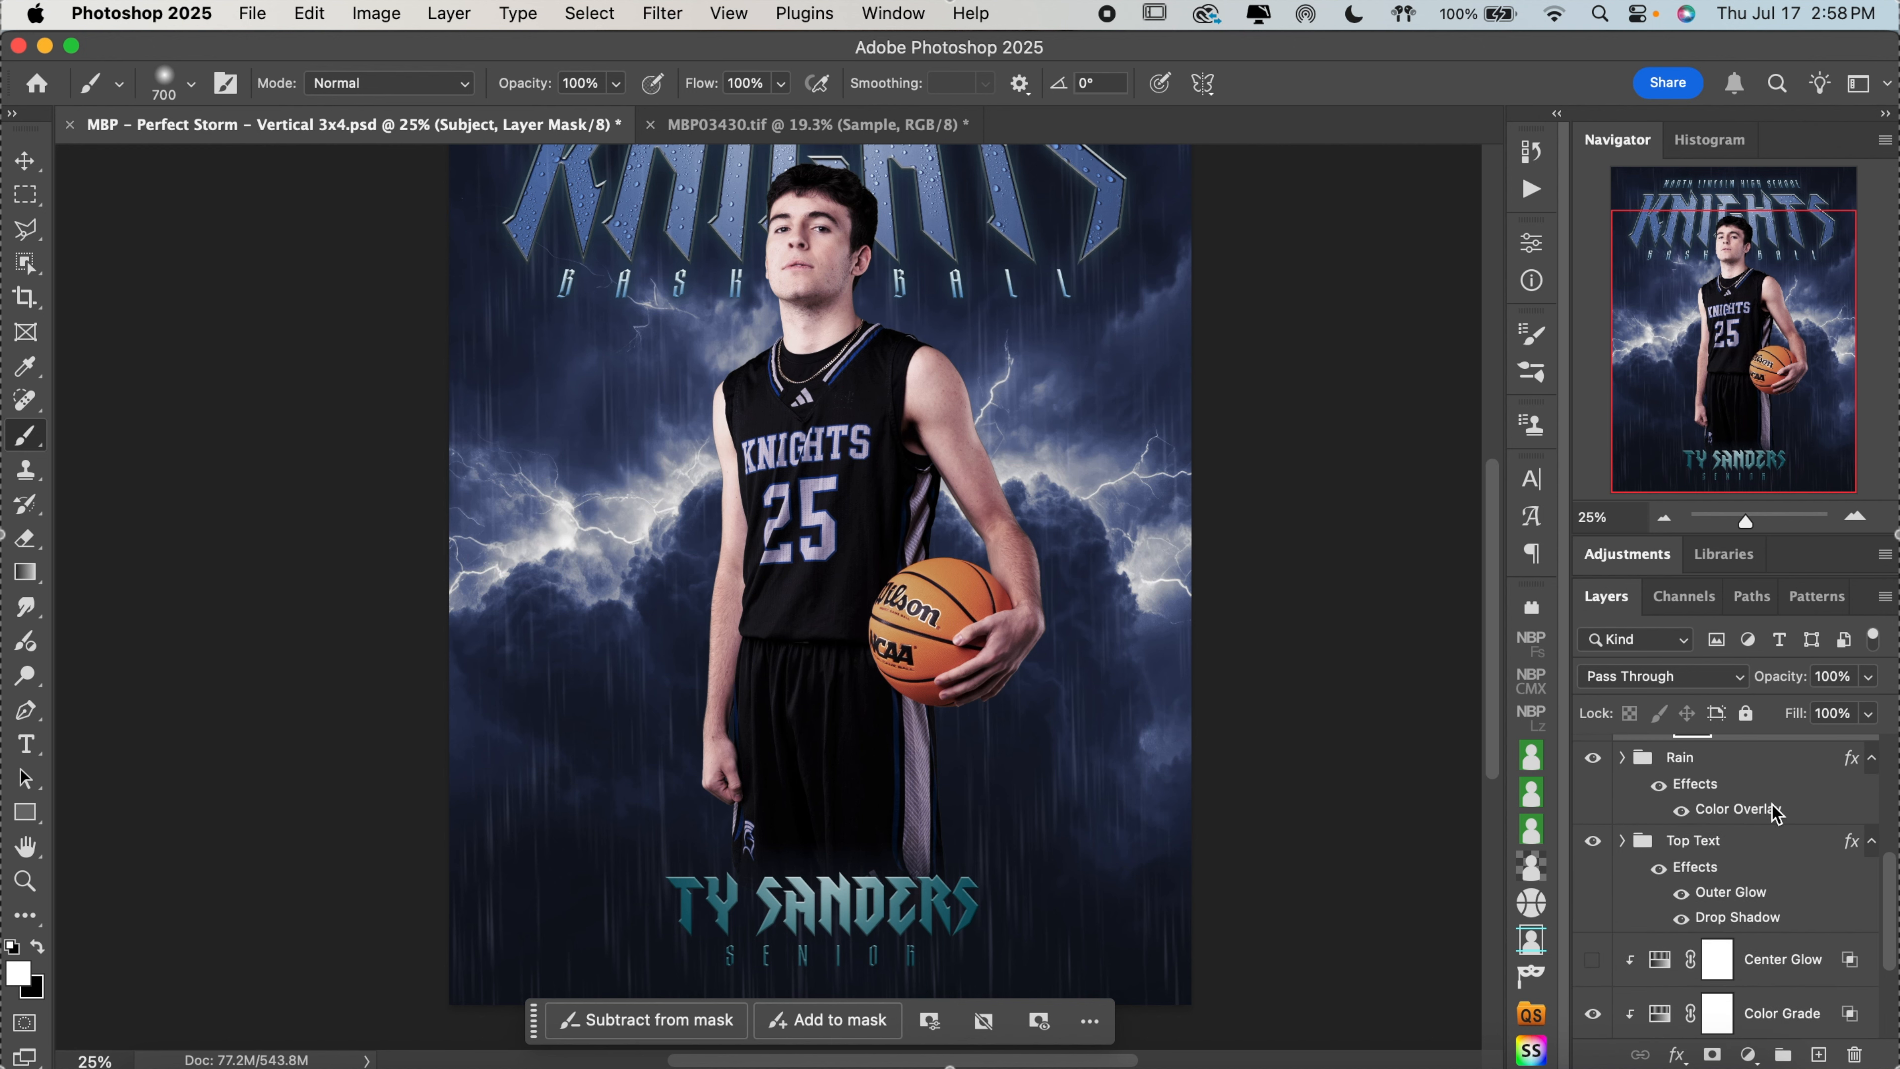
{"action": "left_click", "coordinate": [1773, 811]}
{"action": "double_click", "coordinate": [1773, 810]}
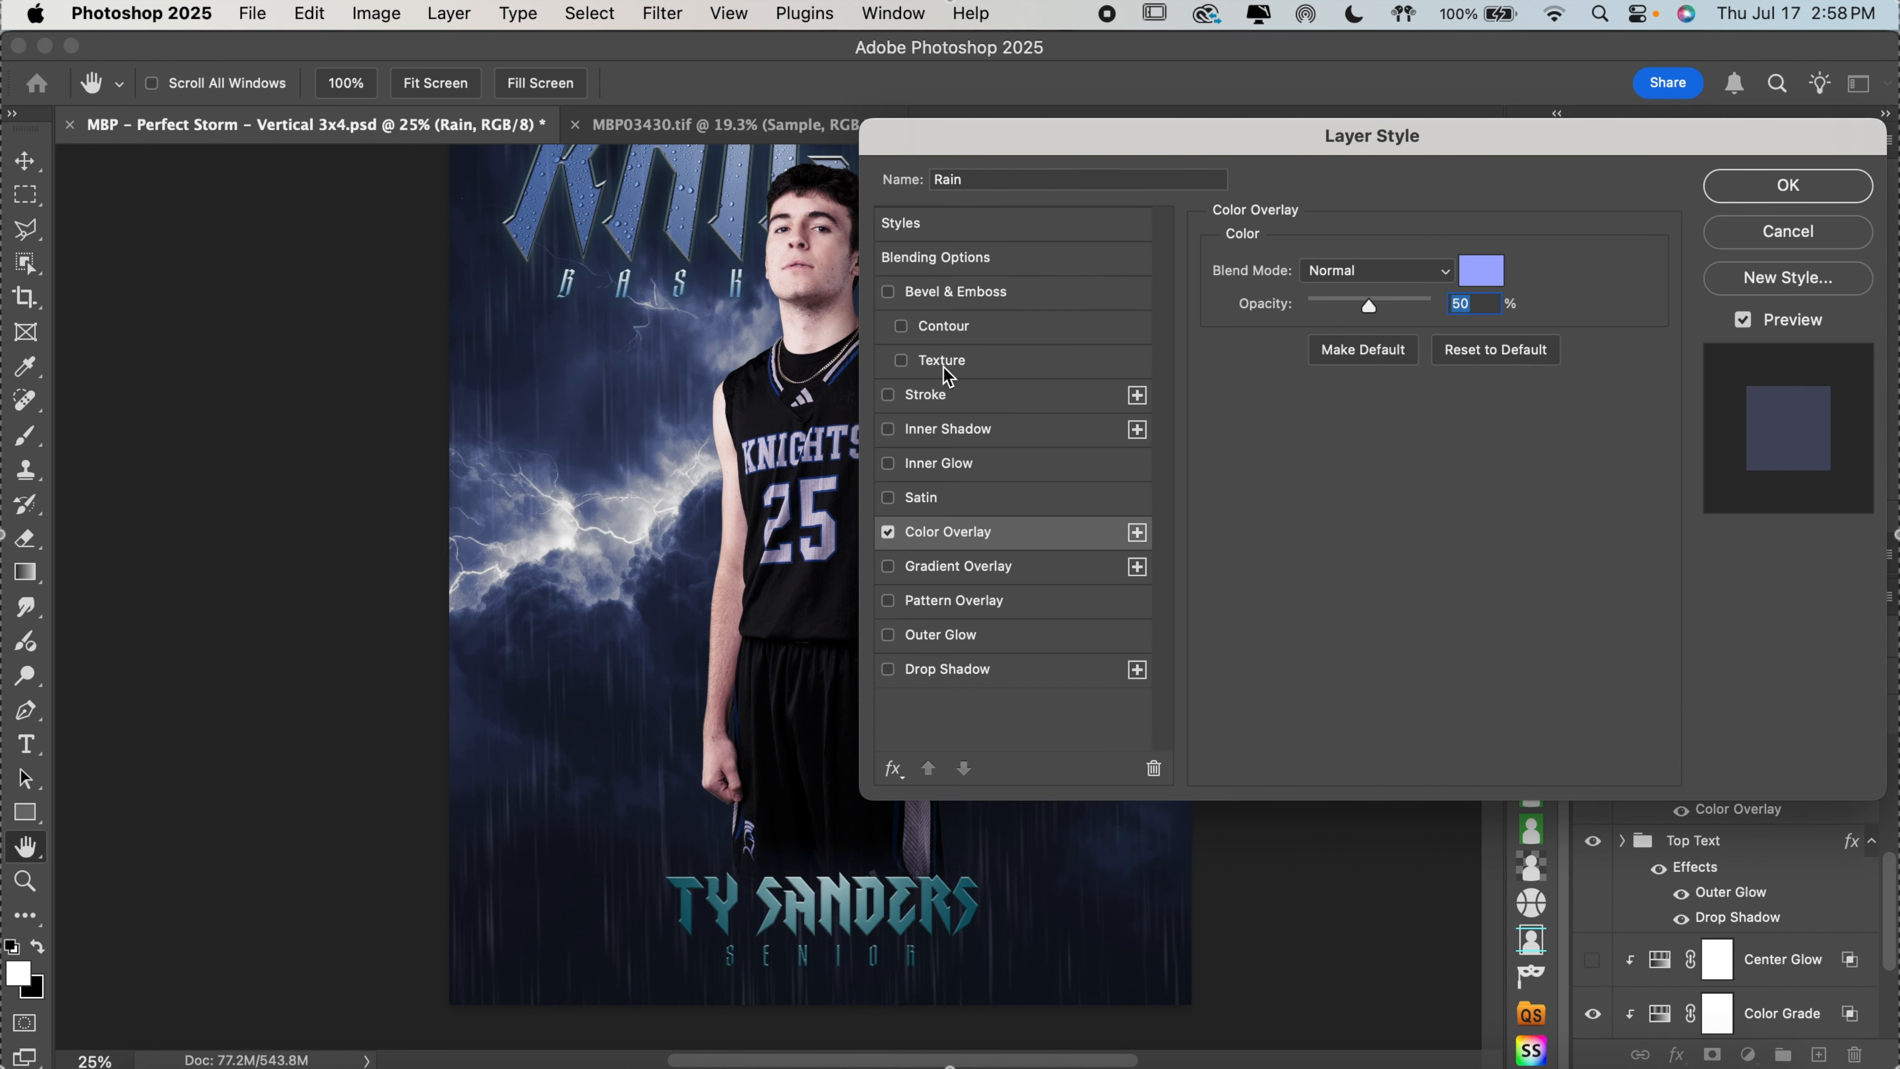
{"action": "left_click", "coordinate": [1814, 193]}
Toggle the Top Text group off and on, and expand it to show its text layers
{"action": "scroll", "coordinate": [1776, 774], "scroll_direction": "down", "scroll_amount": 1}
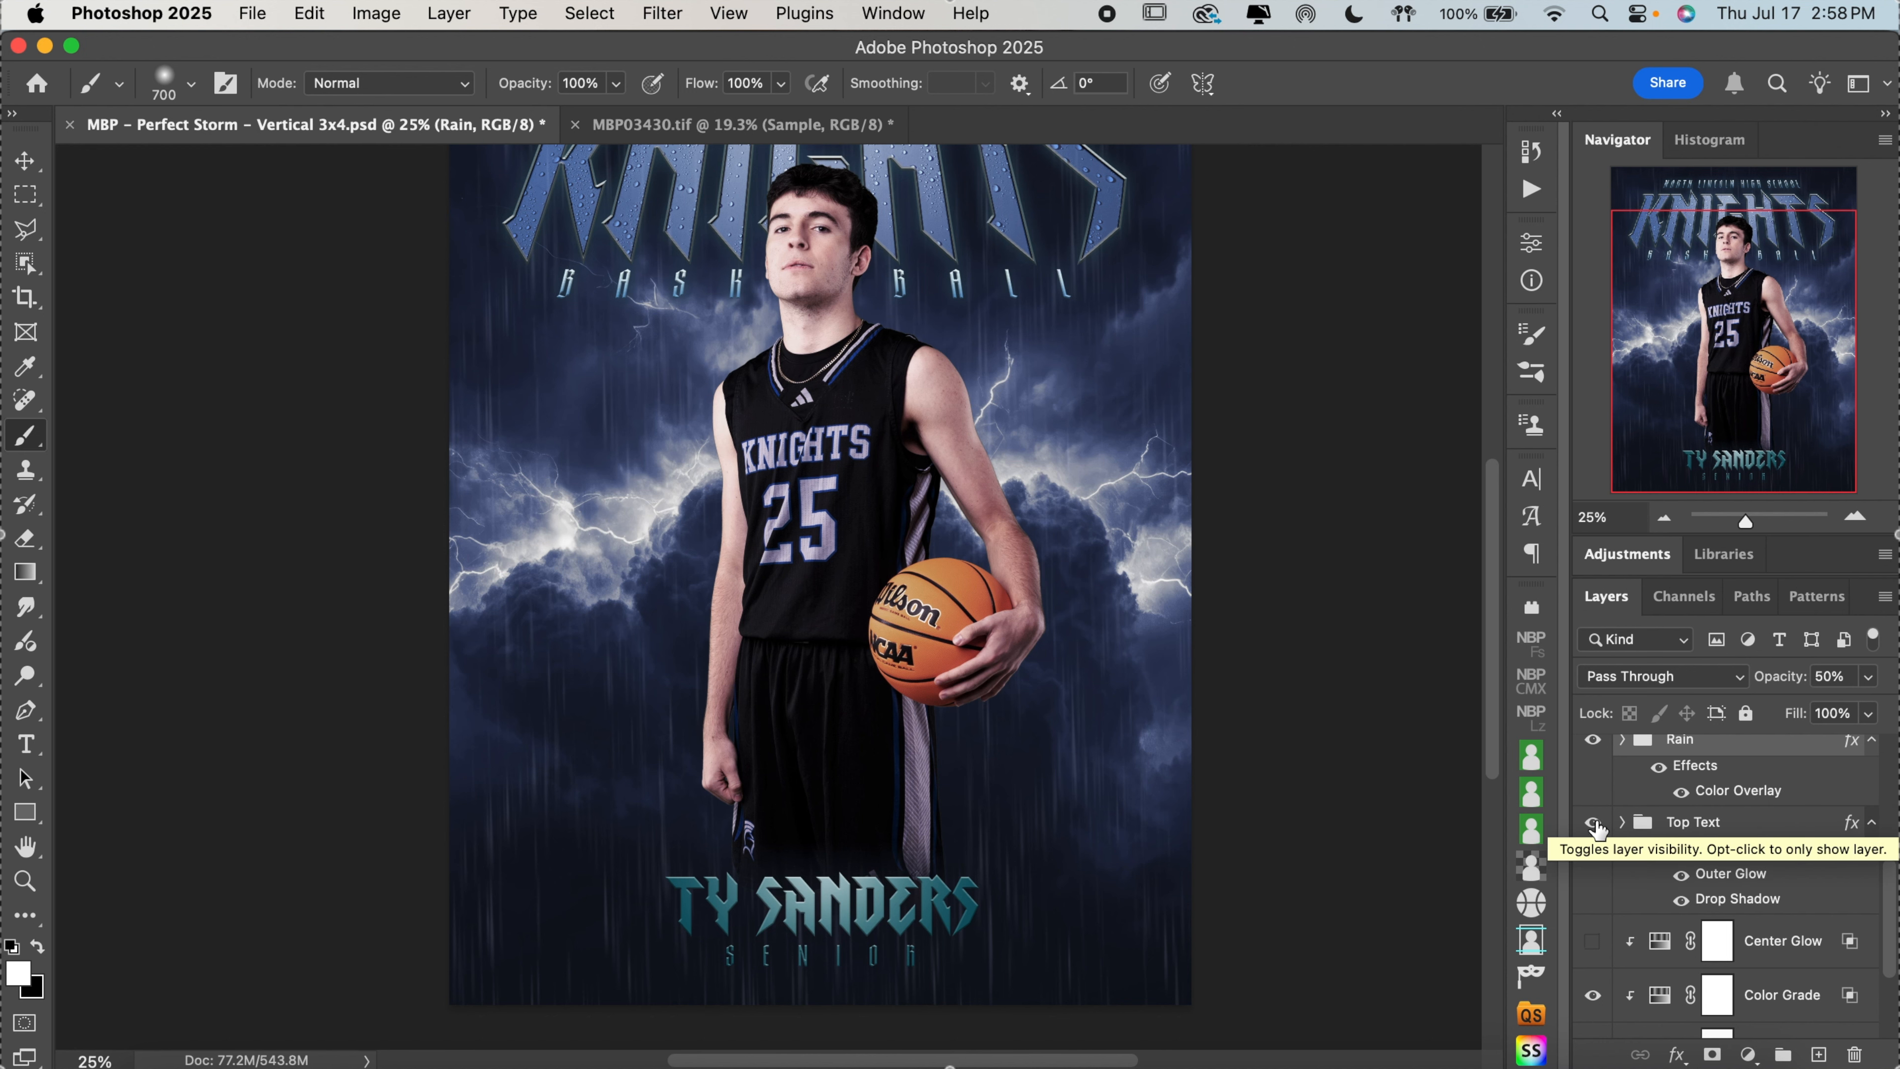
{"action": "scroll", "coordinate": [1433, 730], "scroll_direction": "up", "scroll_amount": 3}
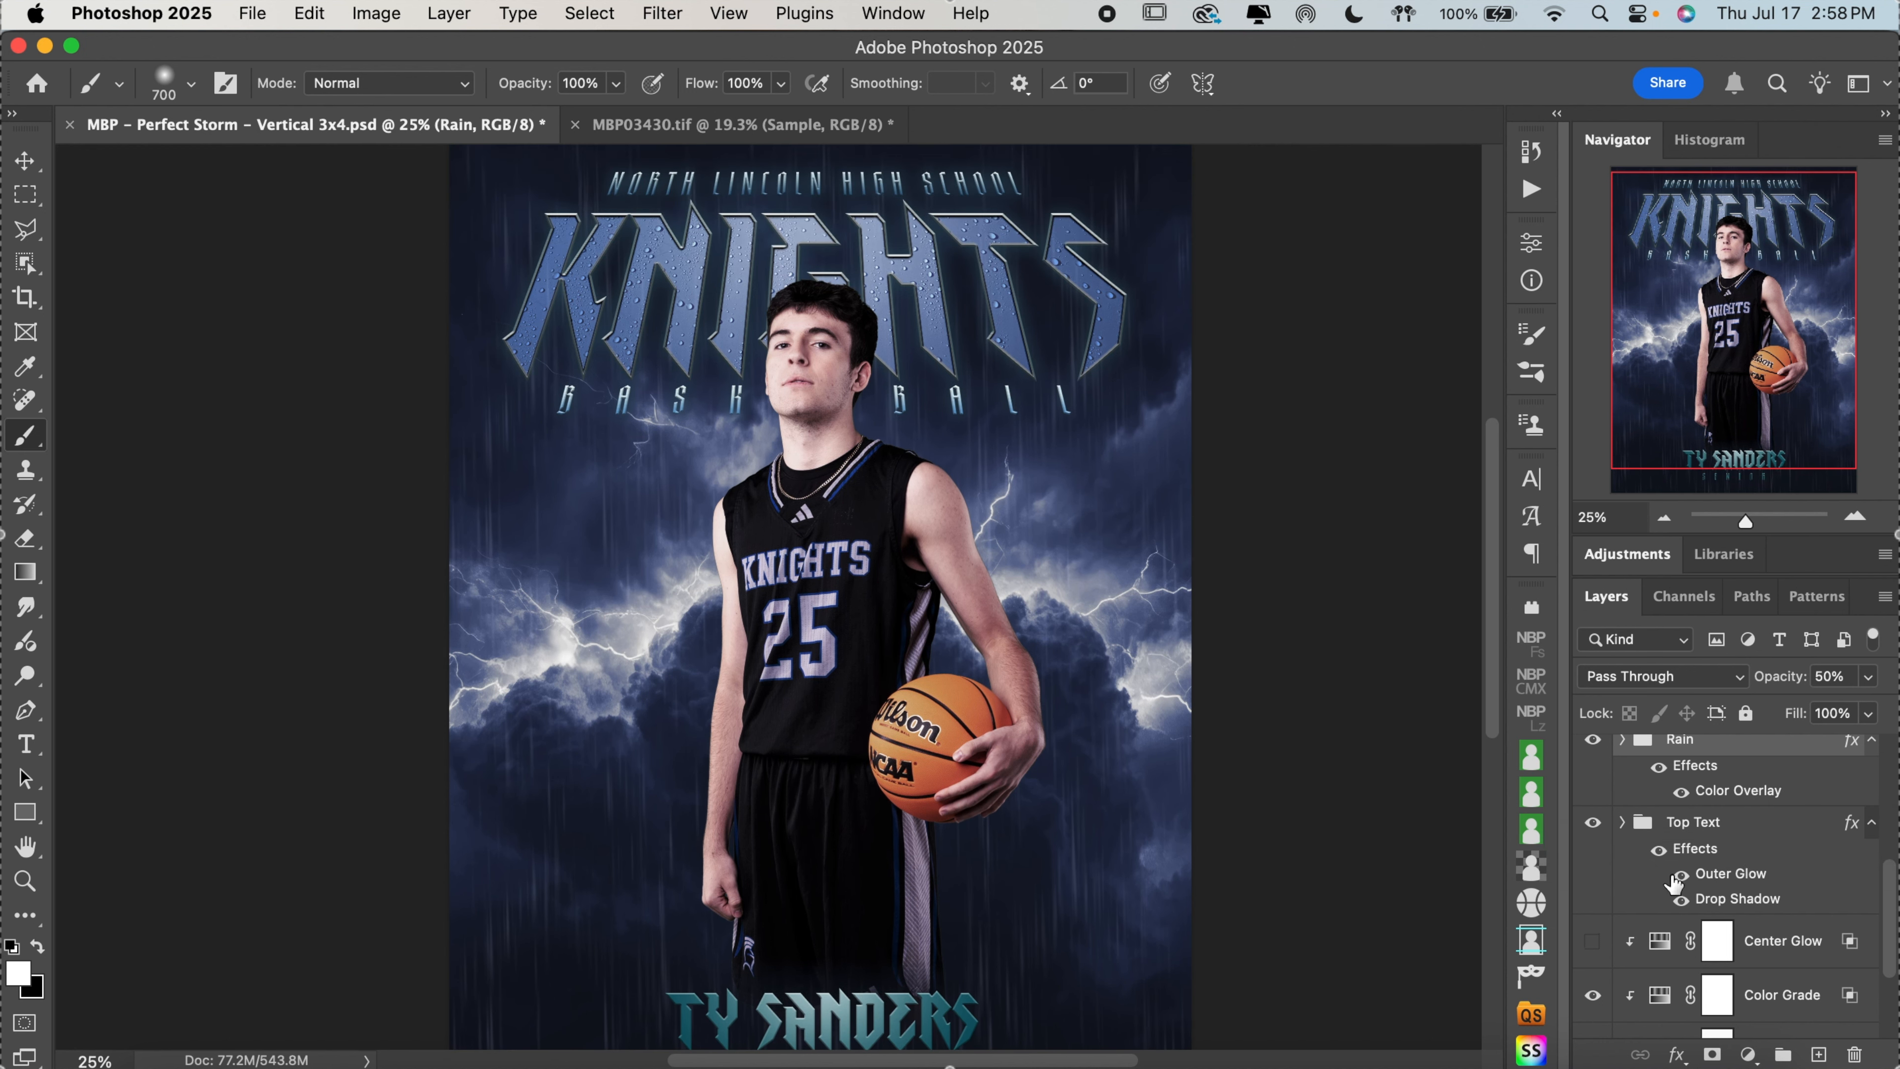
{"action": "left_click", "coordinate": [1593, 822]}
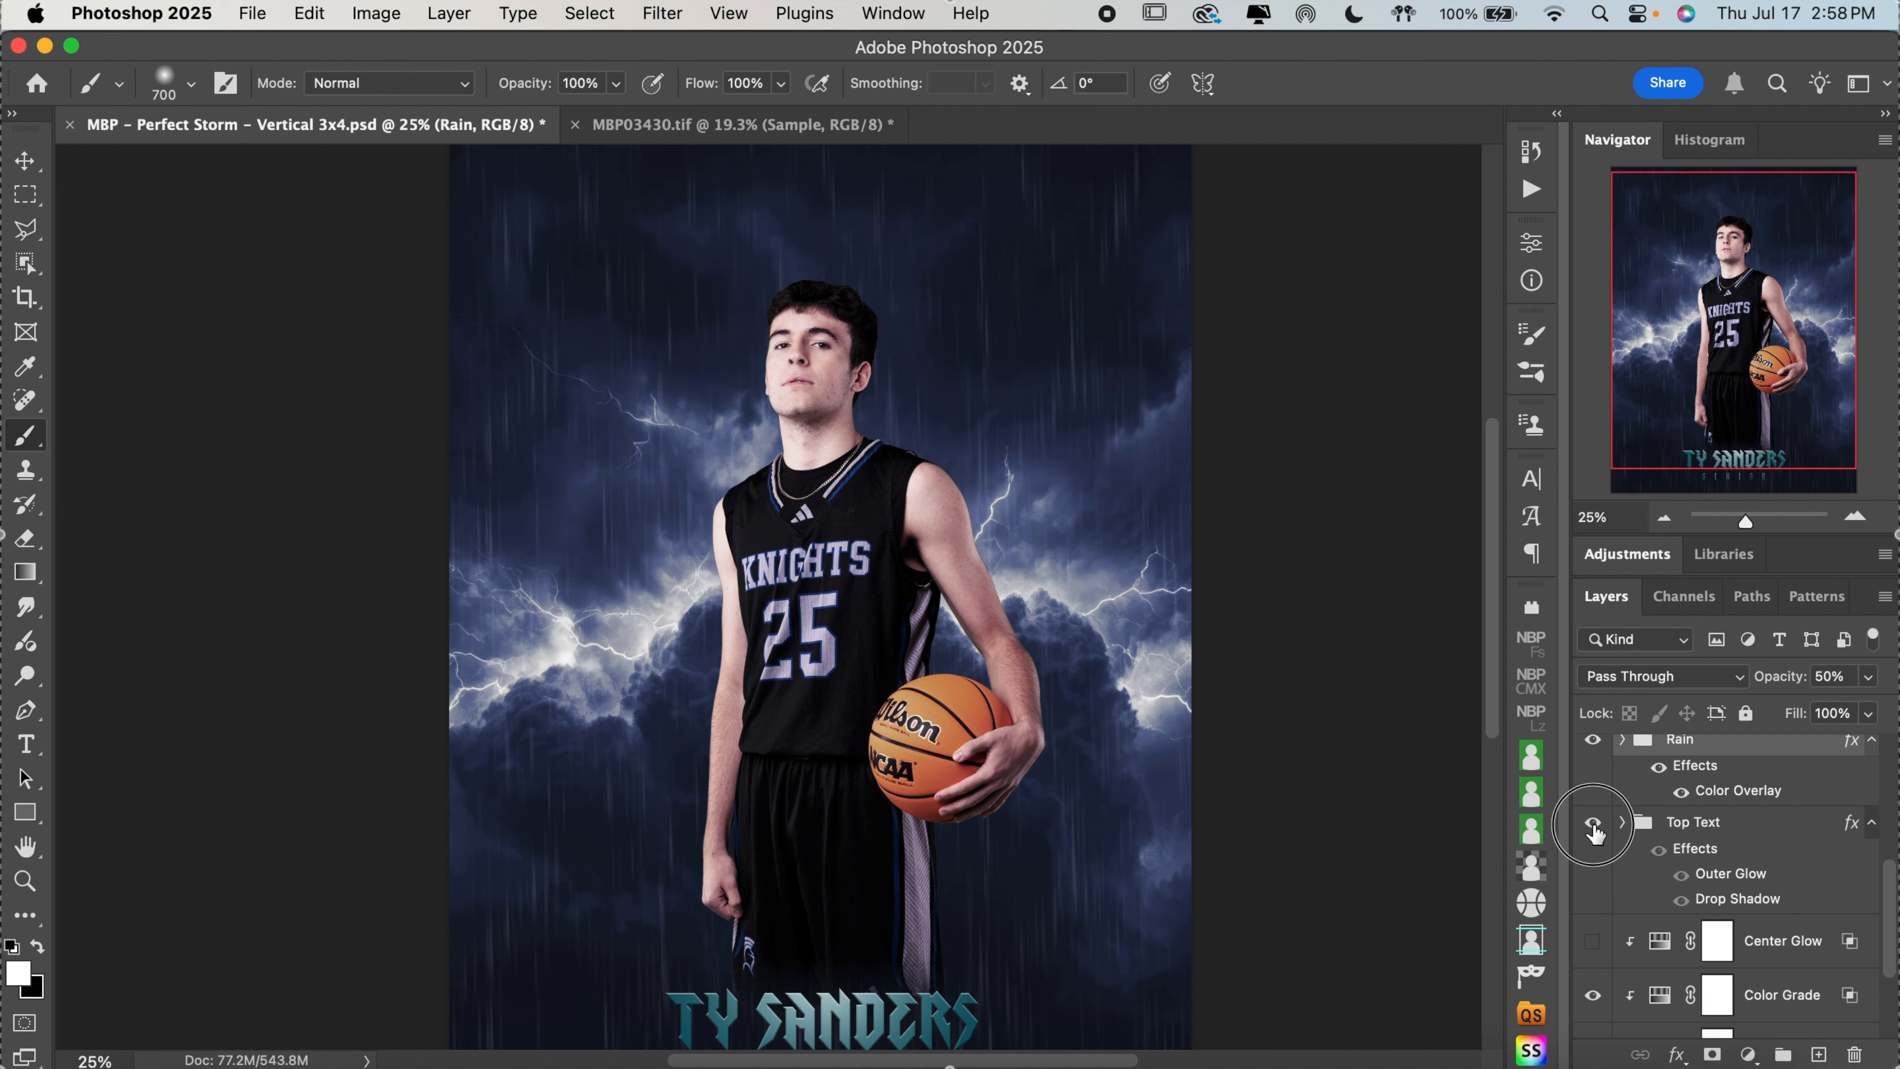
{"action": "left_click", "coordinate": [1593, 822]}
{"action": "left_click", "coordinate": [1623, 822]}
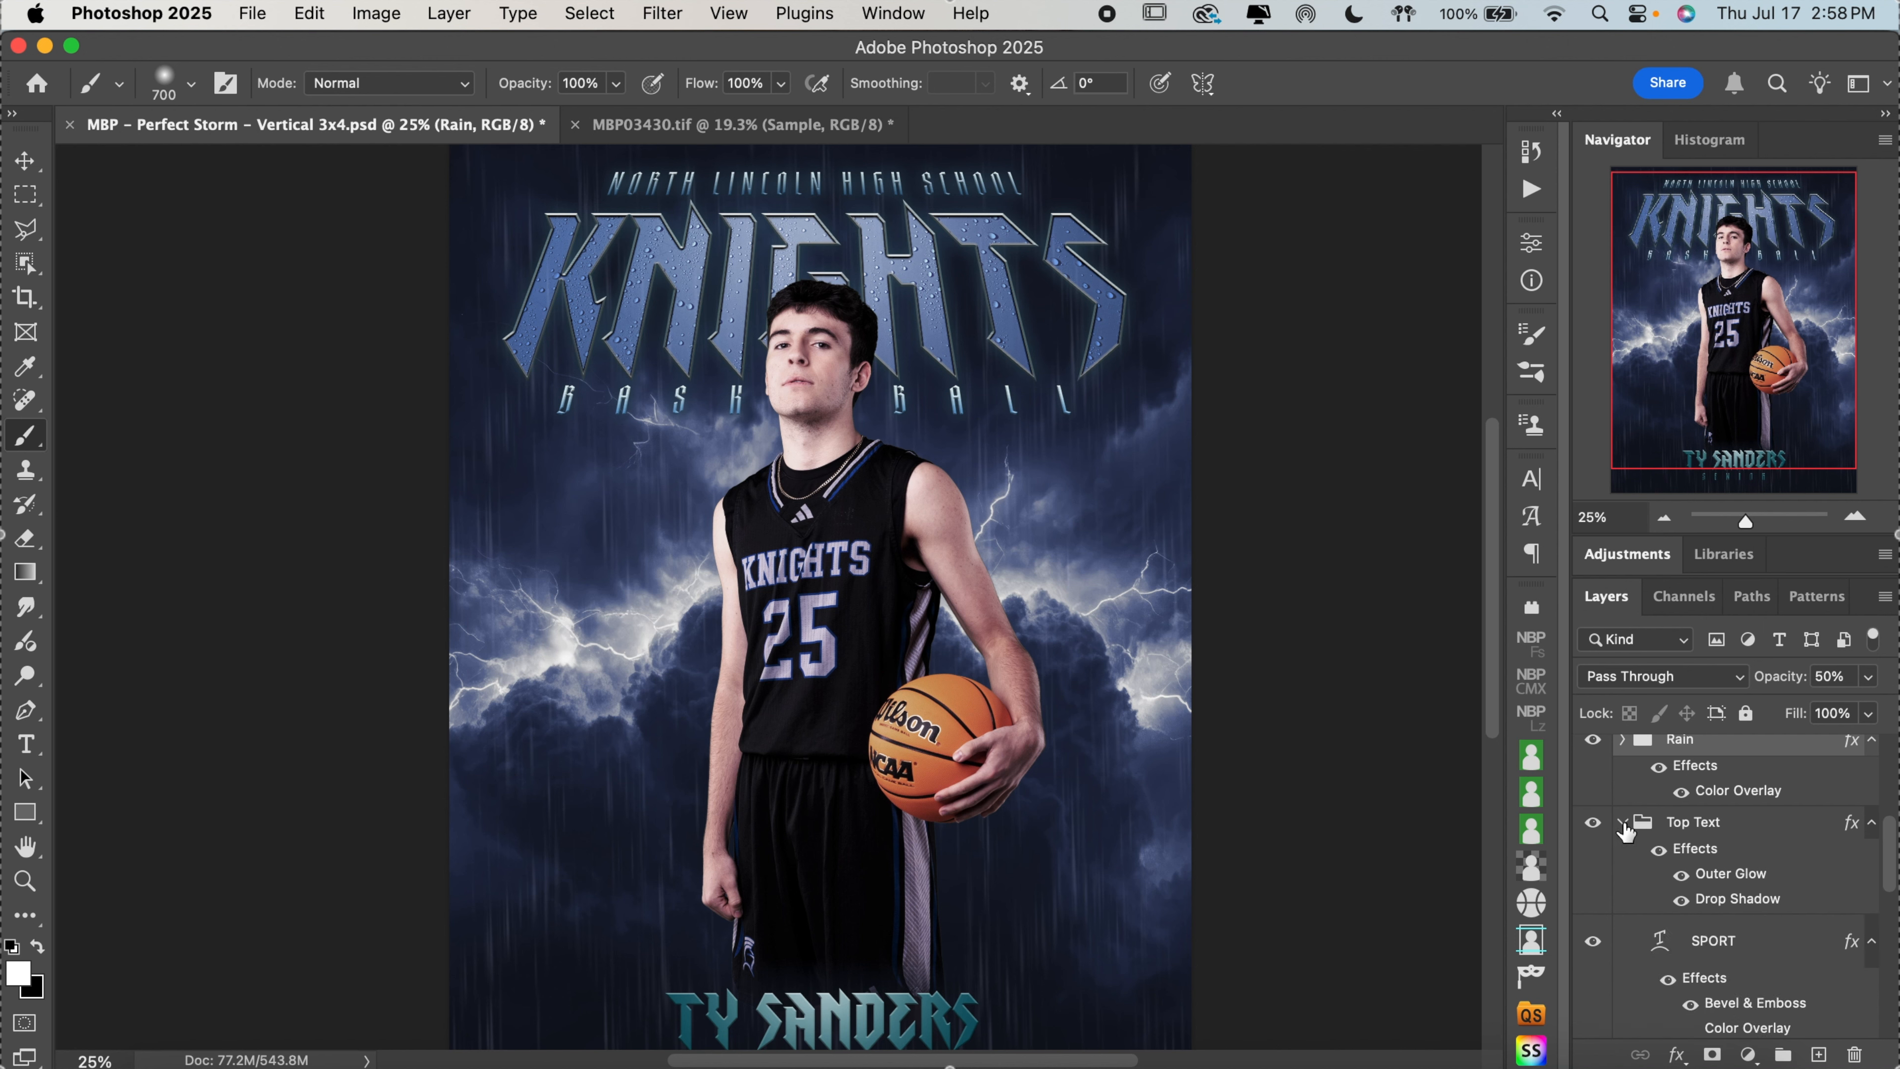
Toggle the SPORT and SCHOOL/ORG layers and the Team group inside Top Text off and on to check each one
{"action": "scroll", "coordinate": [1779, 885], "scroll_direction": "down", "scroll_amount": 2}
{"action": "left_click", "coordinate": [1594, 884]}
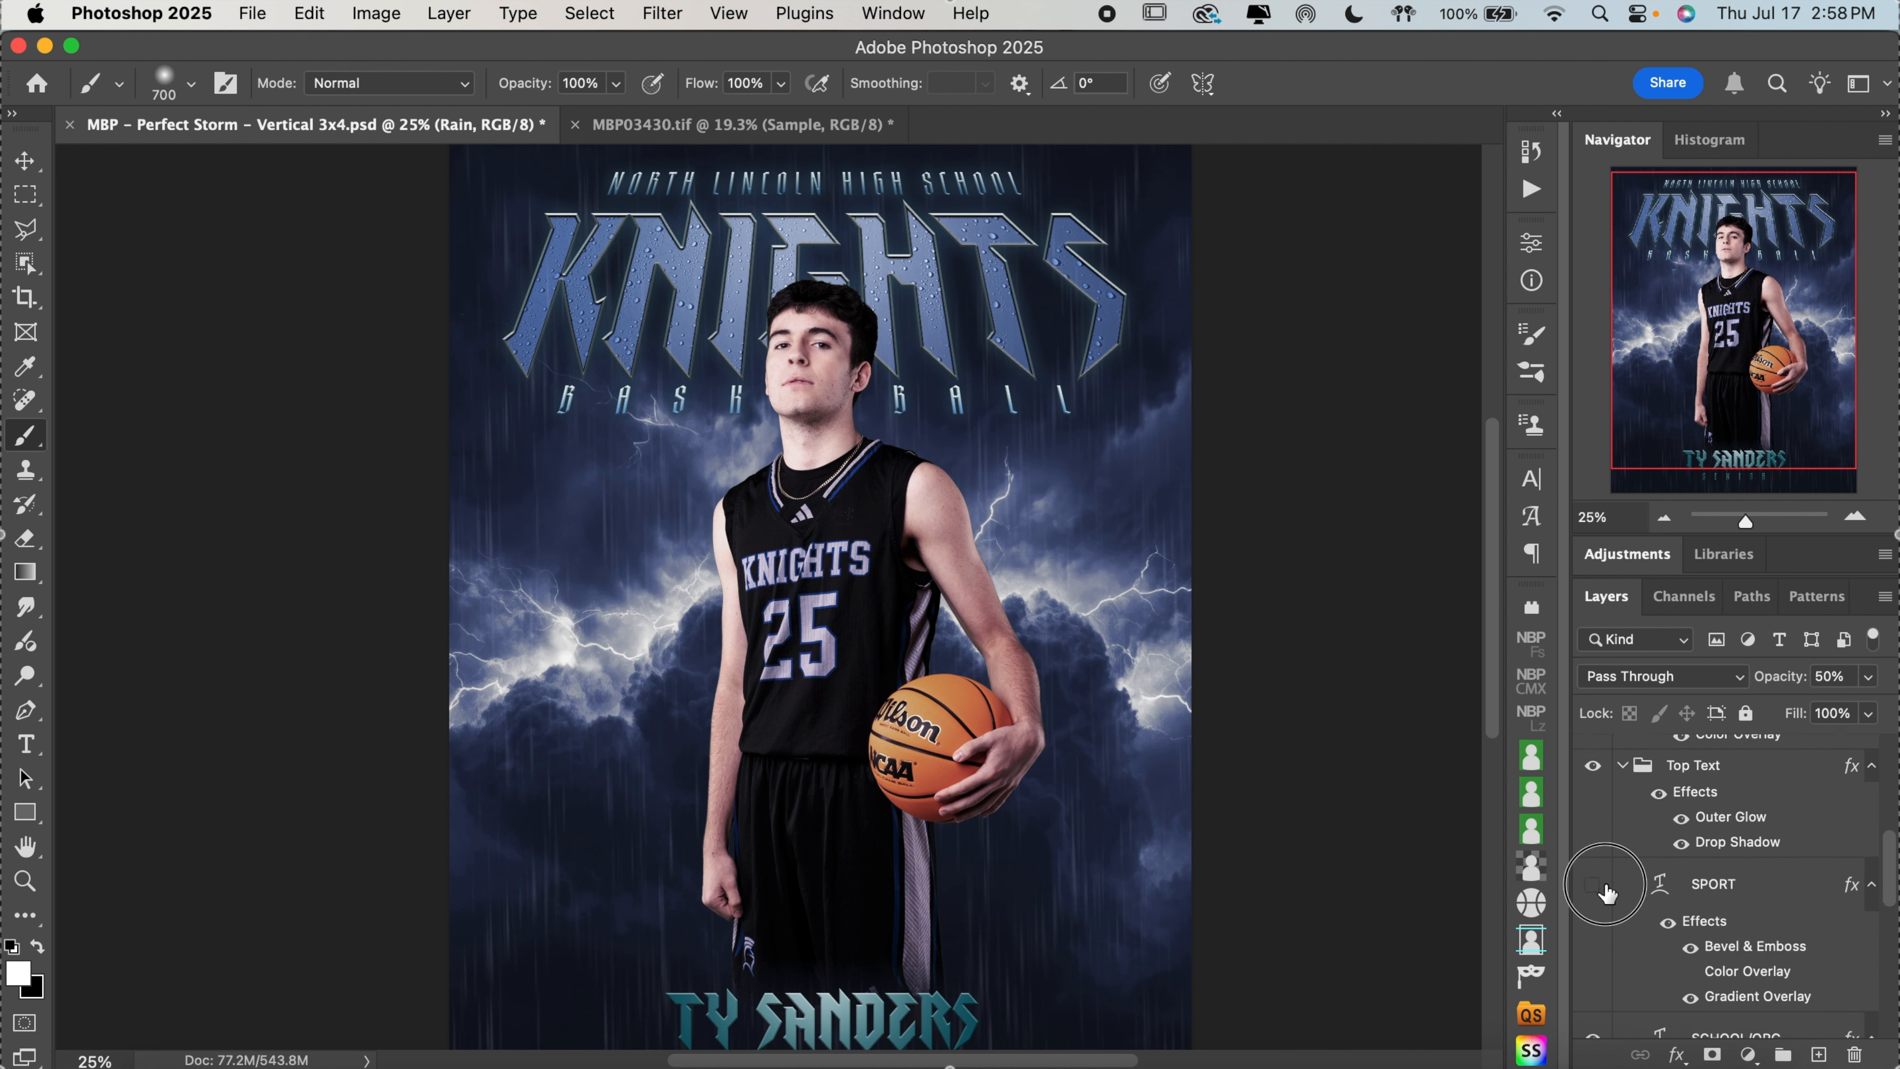
{"action": "left_click", "coordinate": [1594, 884]}
{"action": "scroll", "coordinate": [1676, 907], "scroll_direction": "down", "scroll_amount": 3}
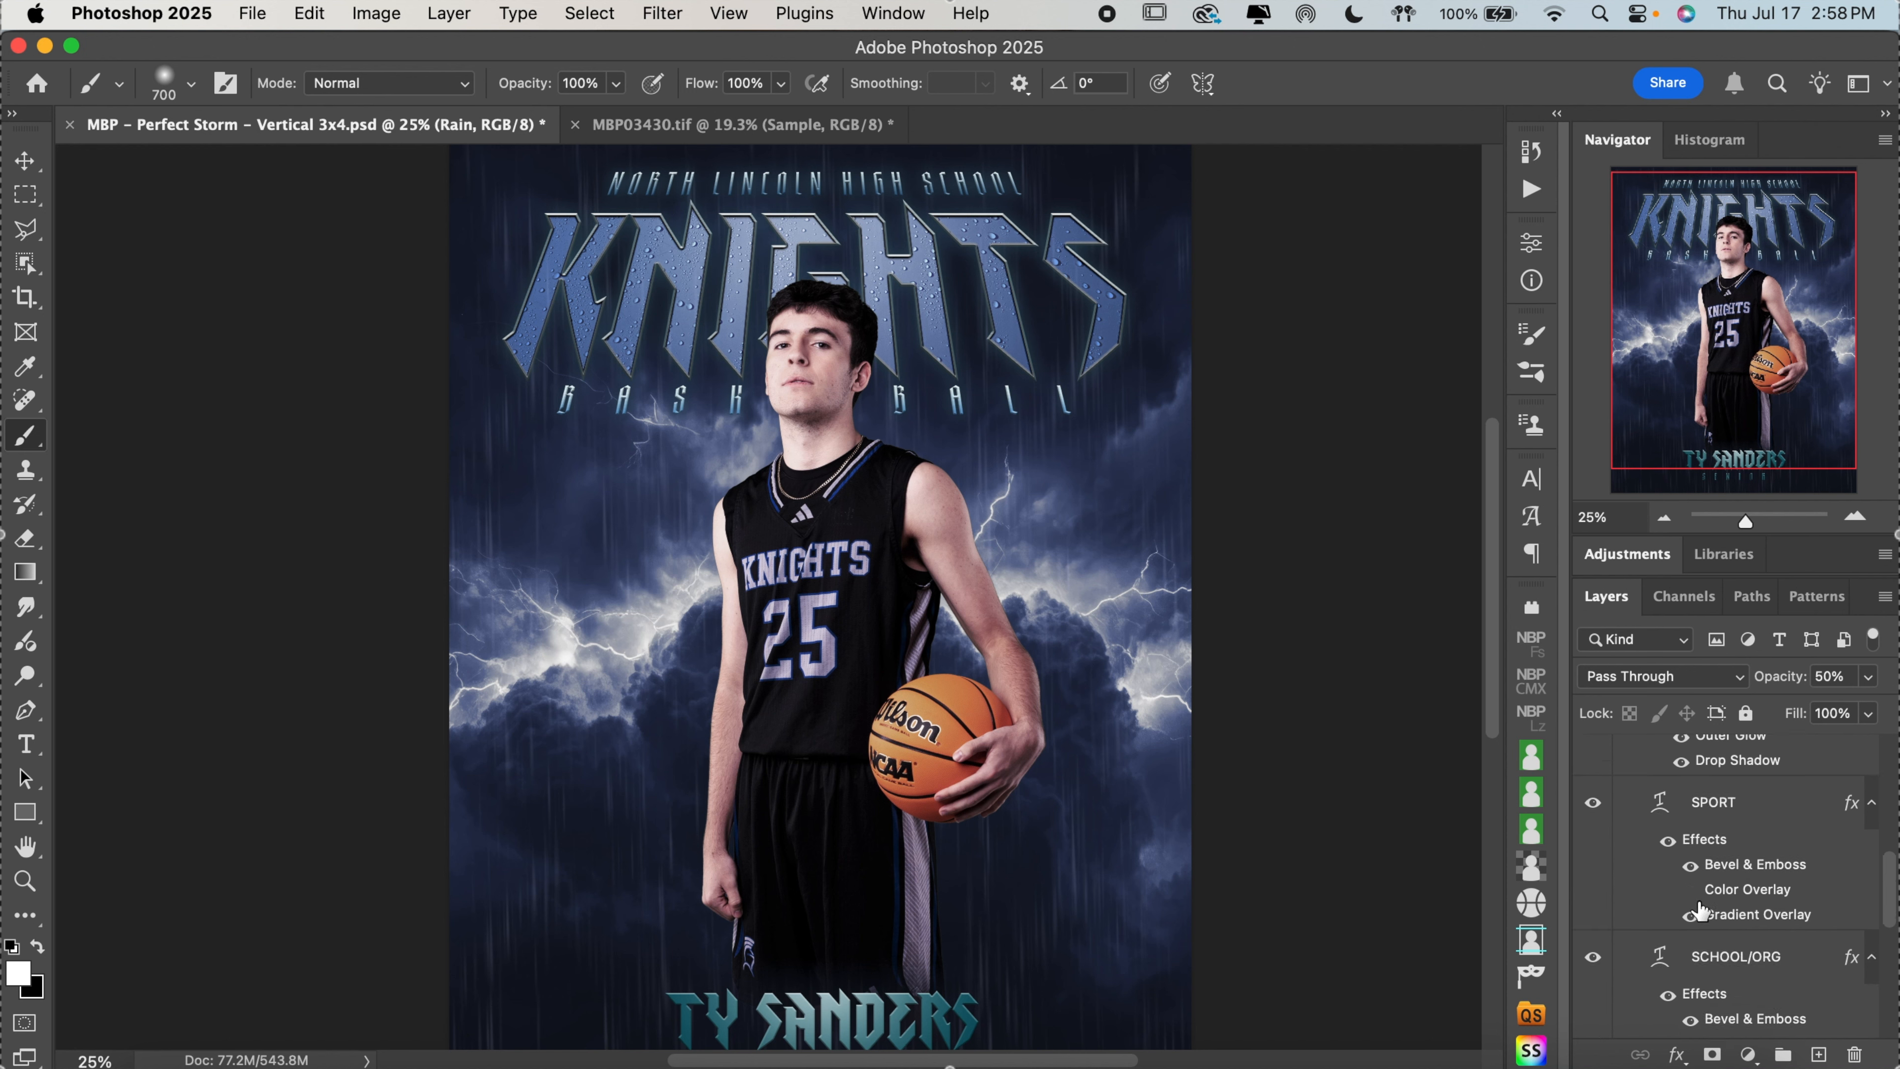
{"action": "left_click", "coordinate": [1593, 957]}
{"action": "left_click", "coordinate": [1593, 957]}
{"action": "scroll", "coordinate": [1760, 913], "scroll_direction": "down", "scroll_amount": 5}
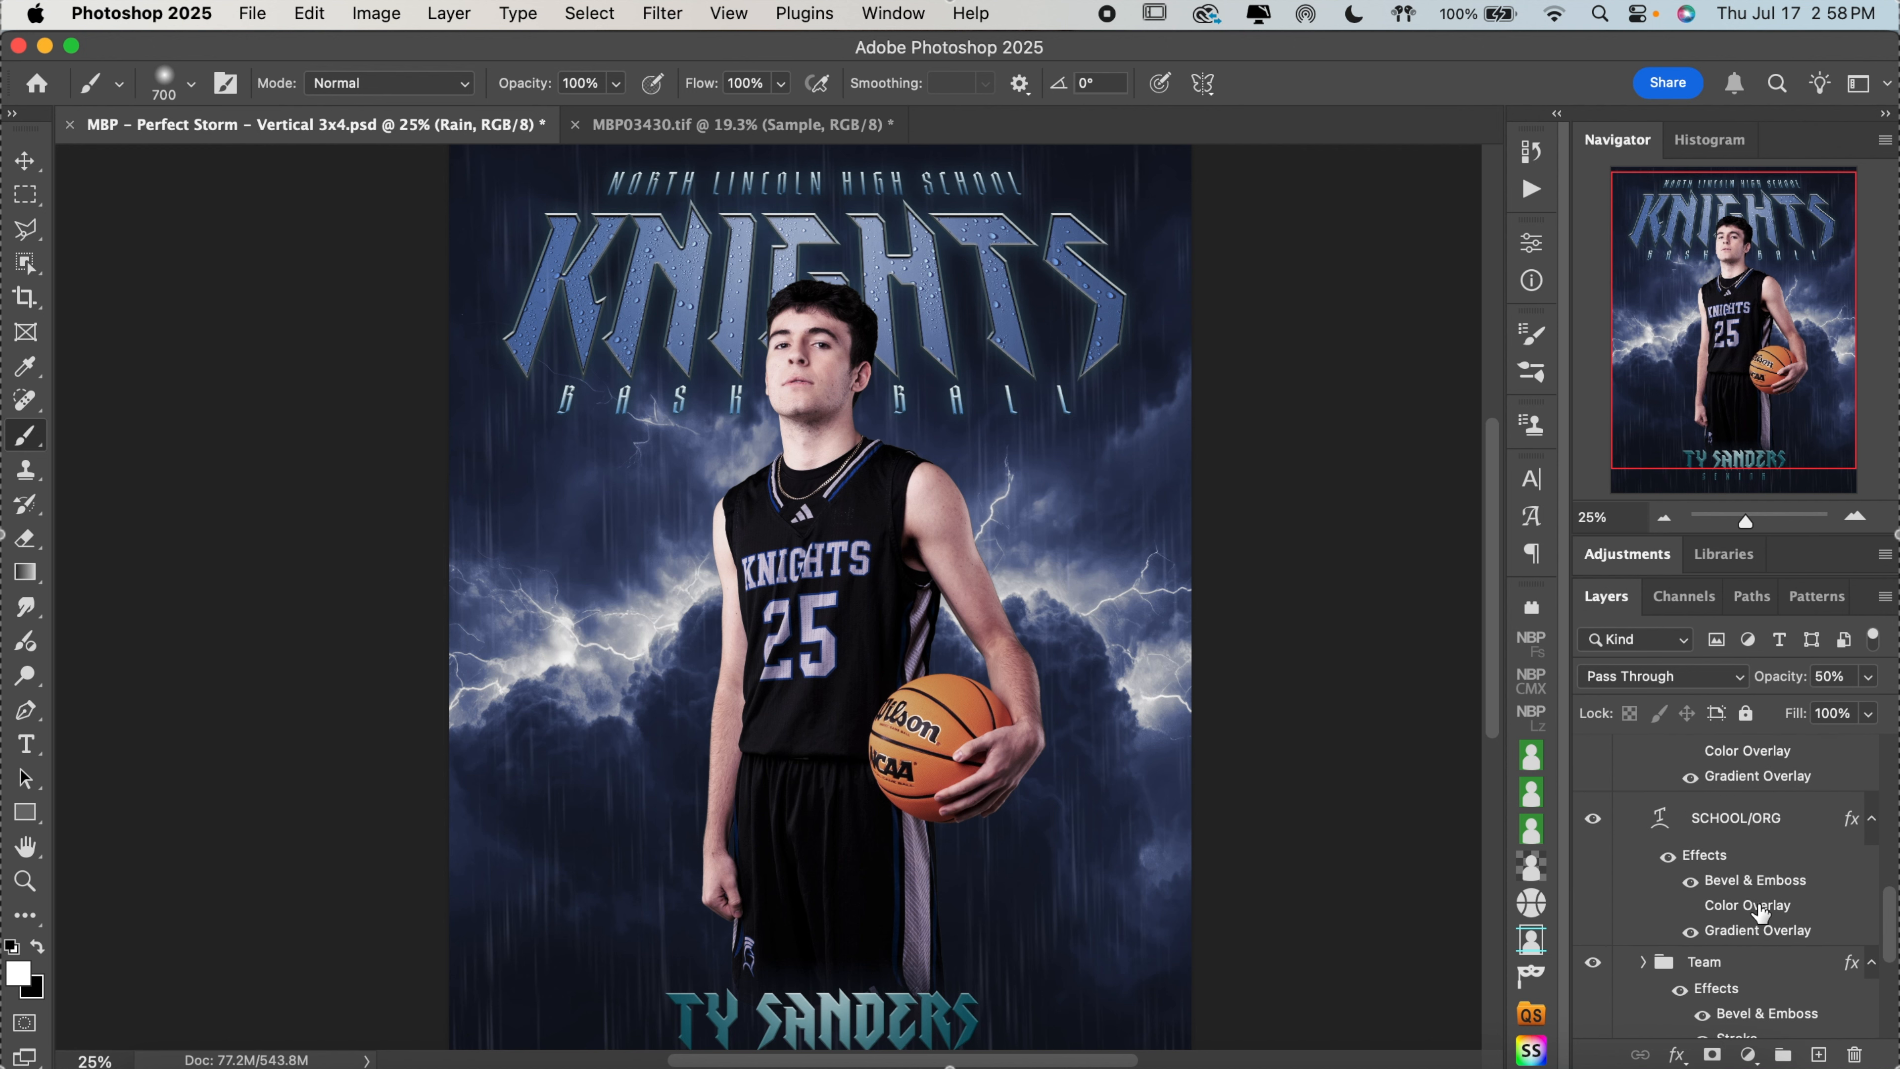
{"action": "left_click", "coordinate": [1593, 962]}
{"action": "left_click", "coordinate": [1593, 962]}
{"action": "scroll", "coordinate": [1698, 910], "scroll_direction": "down", "scroll_amount": 7}
{"action": "scroll", "coordinate": [1711, 904], "scroll_direction": "down", "scroll_amount": 4}
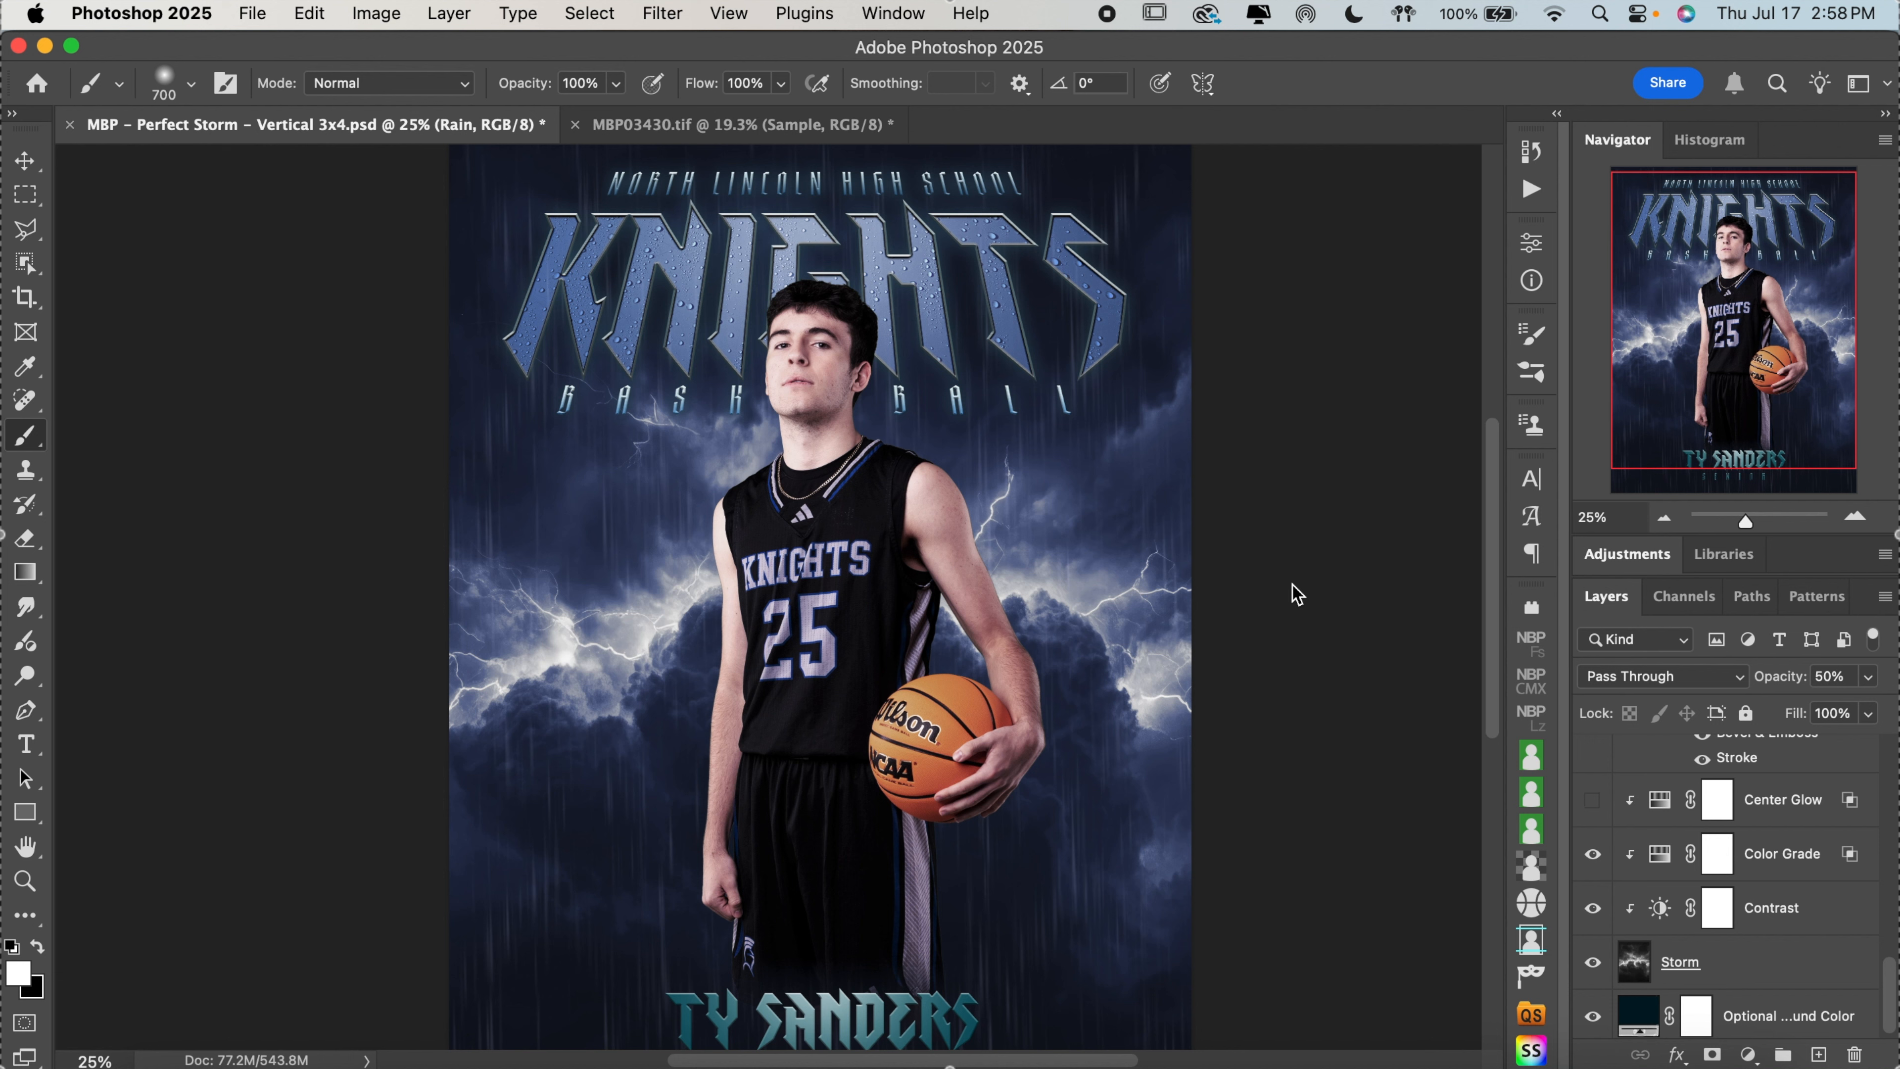
Compare the background with Center Glow and Color Grade toggled, leaving both adjustment layers above Storm visible
{"action": "scroll", "coordinate": [1379, 623], "scroll_direction": "down", "scroll_amount": 1}
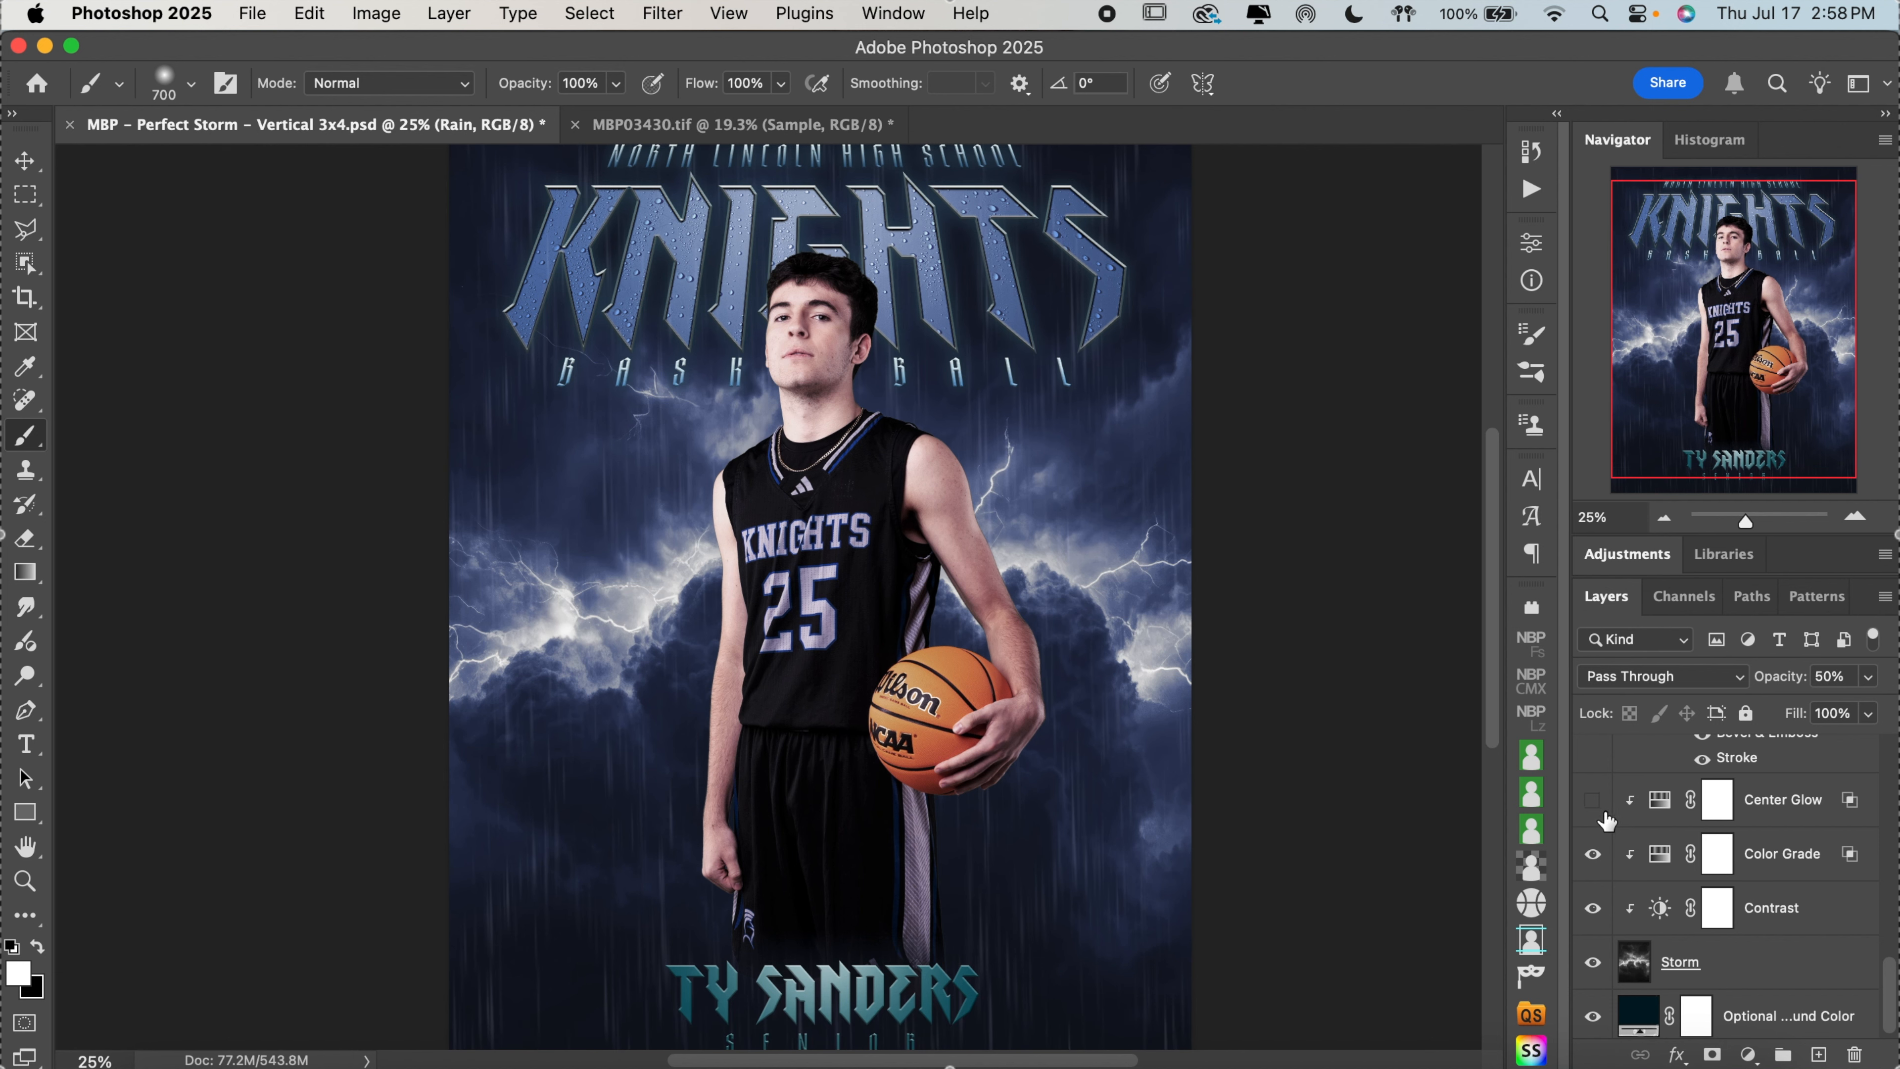
{"action": "left_click", "coordinate": [1593, 801]}
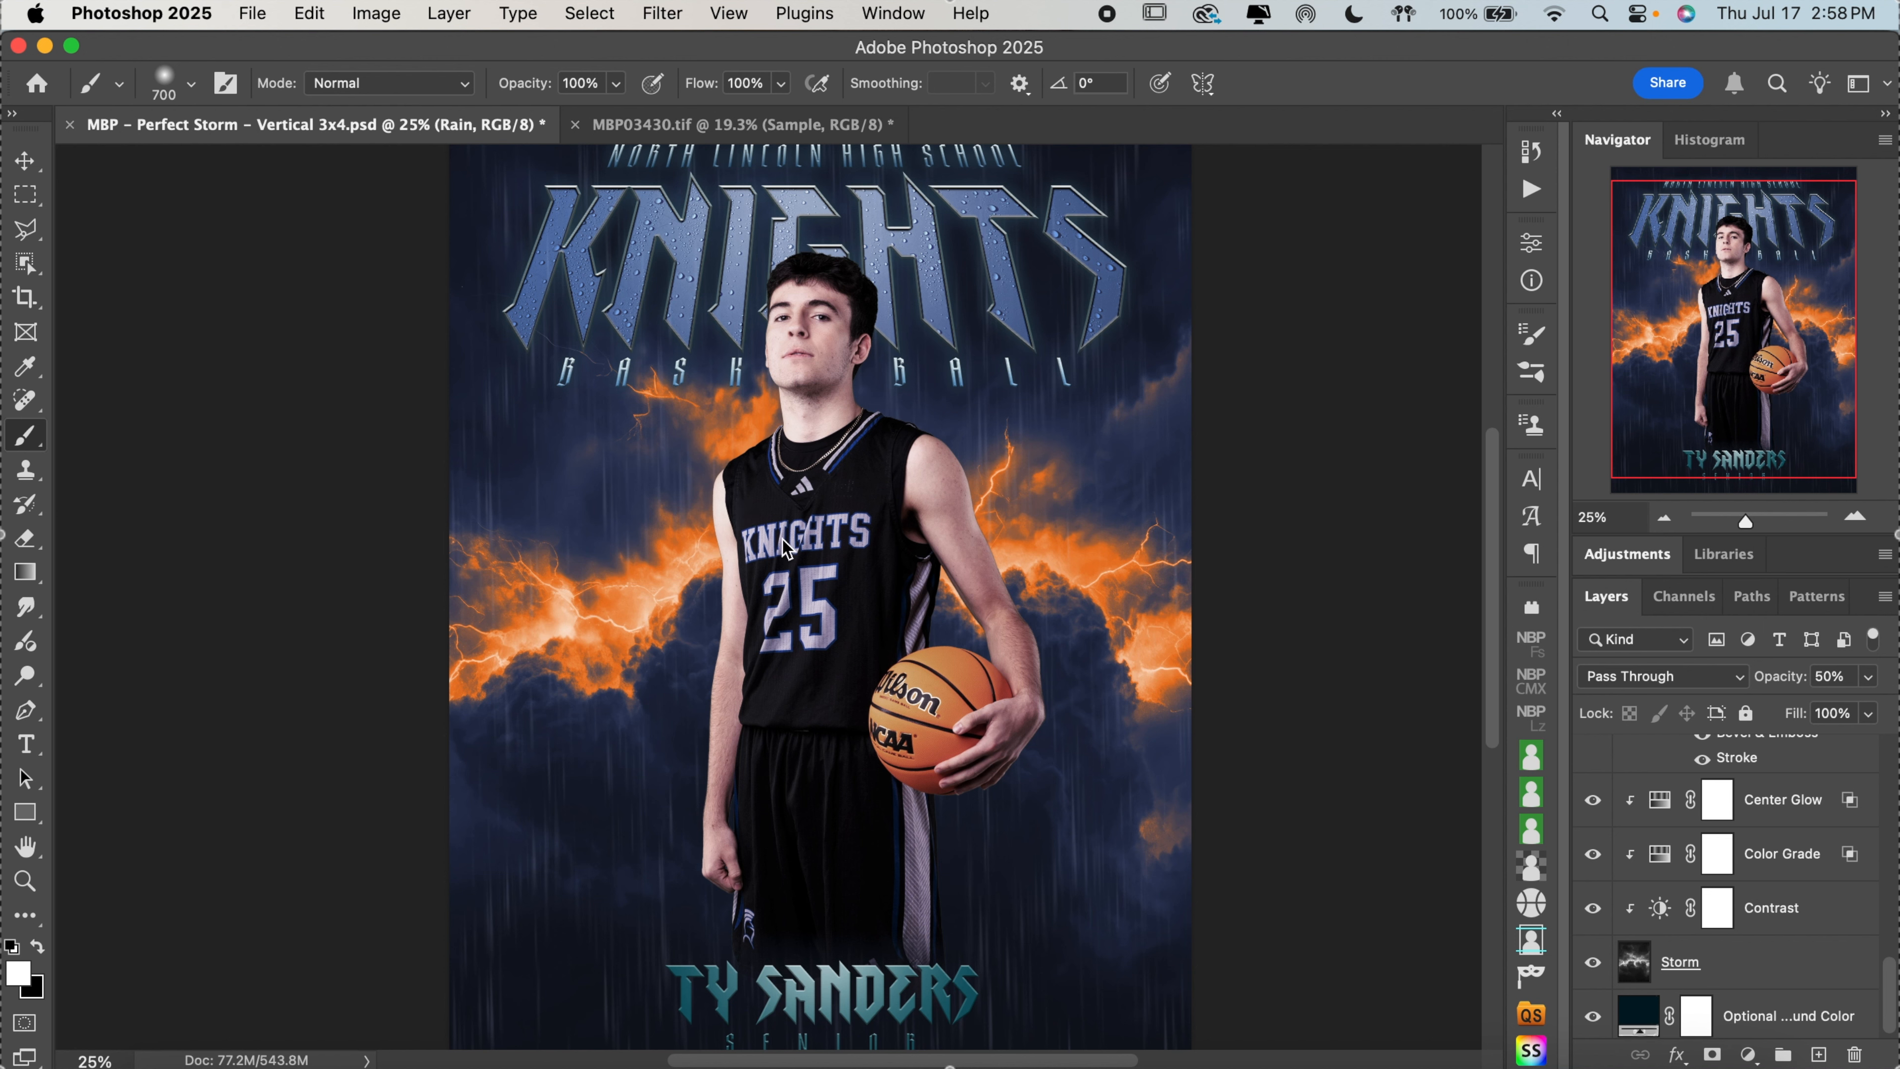
{"action": "left_click", "coordinate": [1594, 800]}
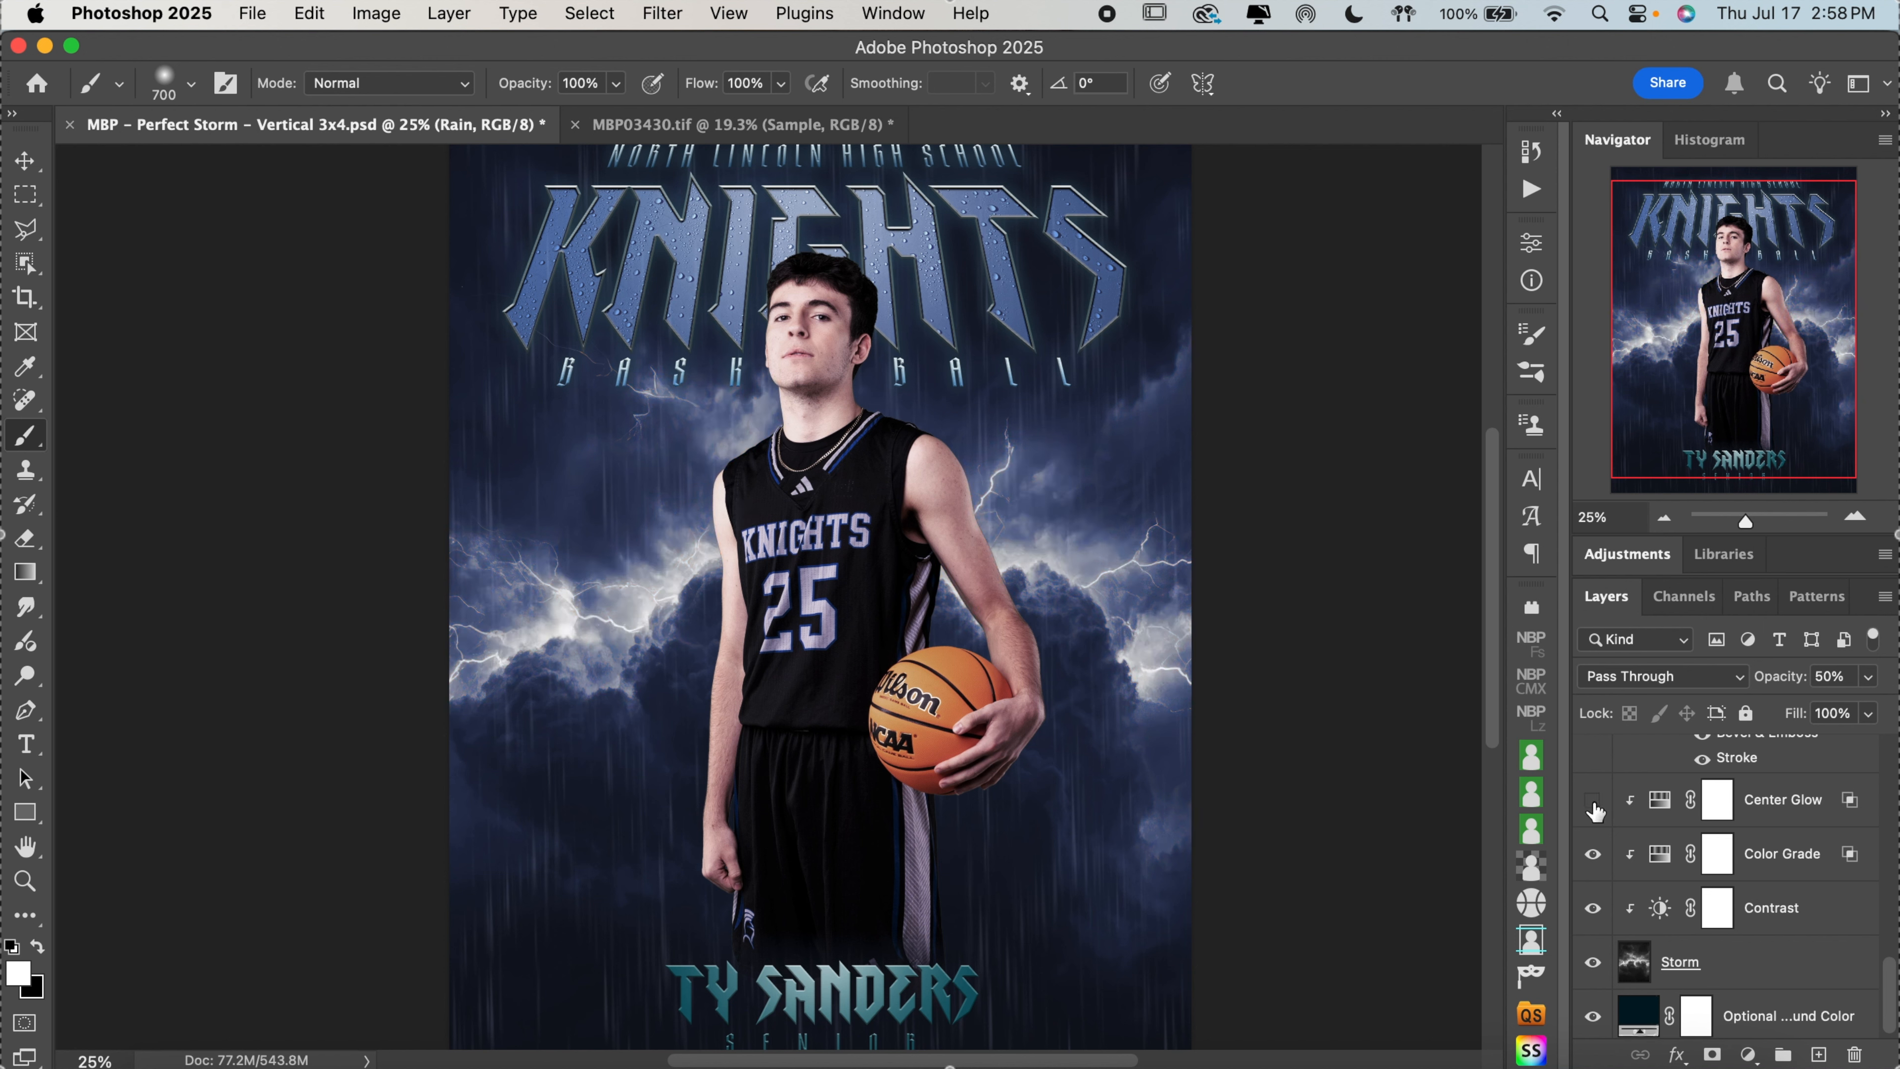
{"action": "left_click", "coordinate": [1593, 854]}
{"action": "left_click", "coordinate": [1593, 854]}
{"action": "left_click", "coordinate": [1594, 854]}
{"action": "left_click", "coordinate": [1593, 855]}
{"action": "left_click", "coordinate": [1594, 799]}
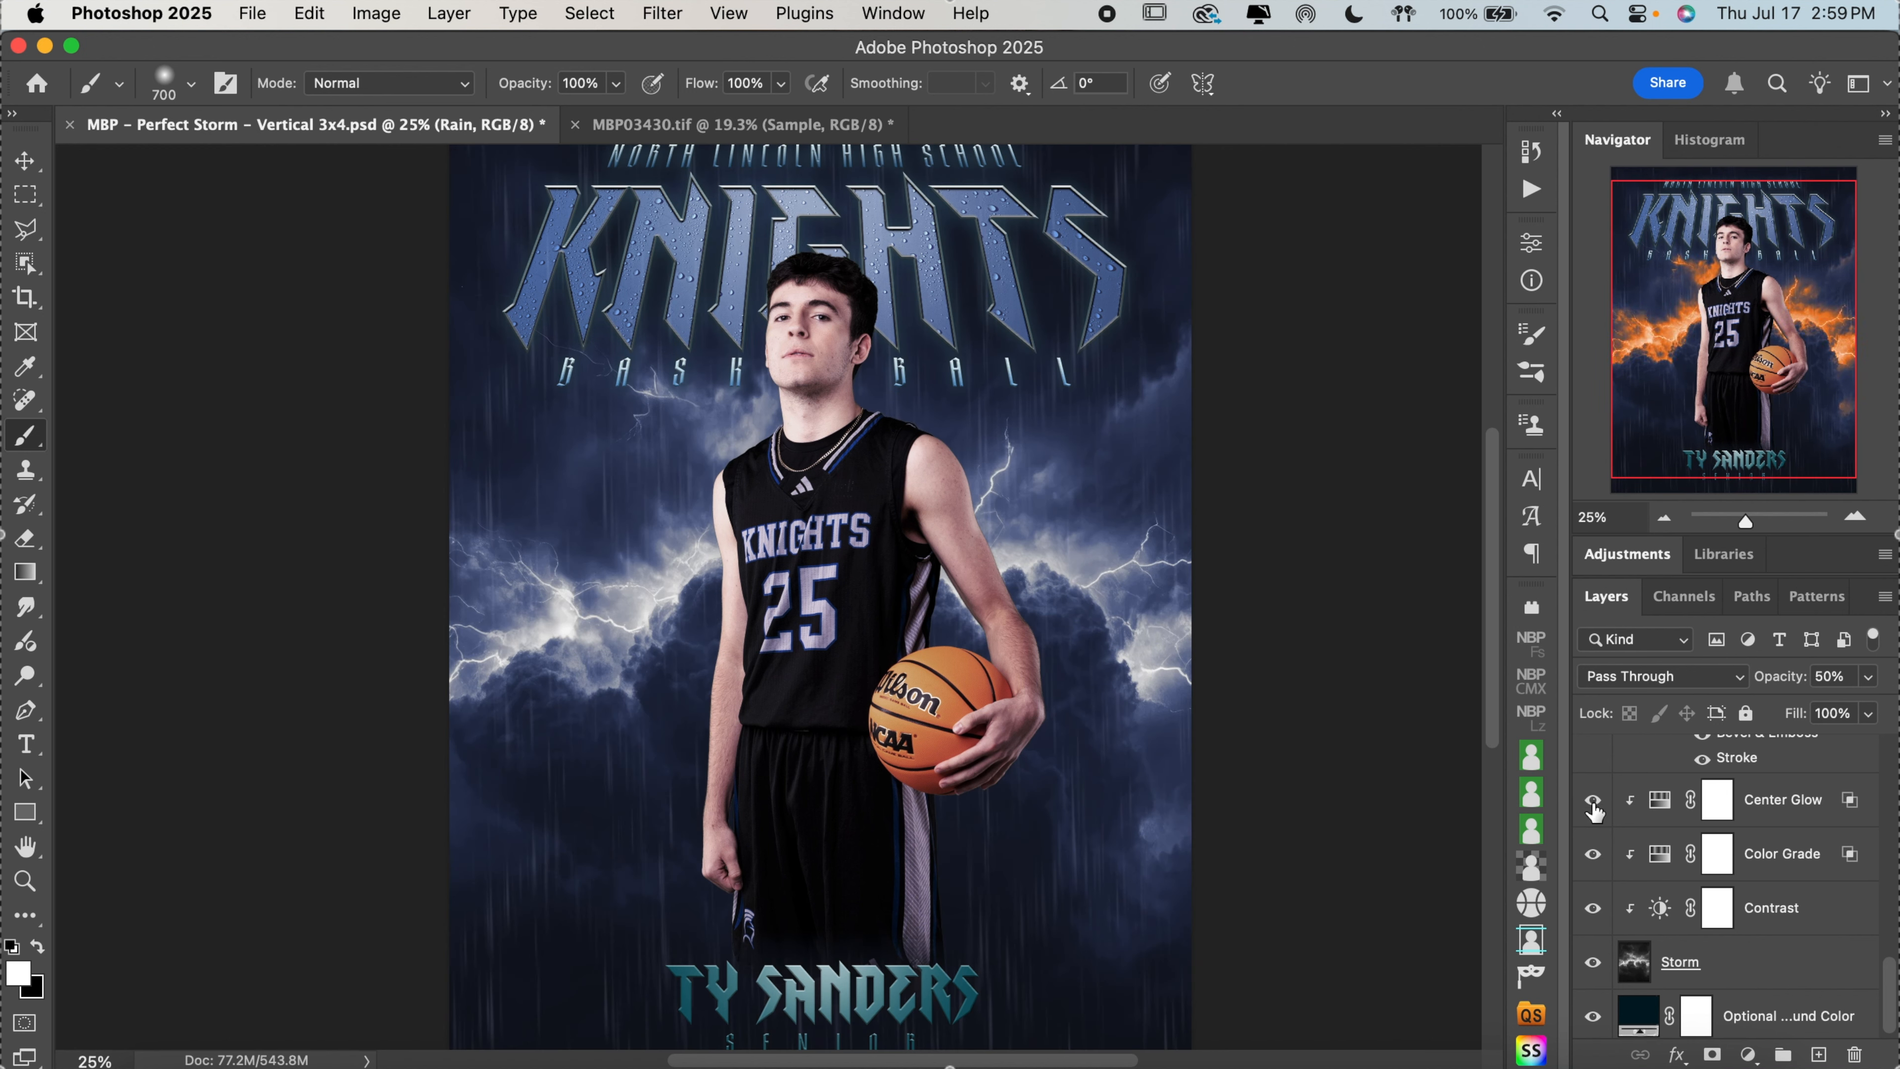
Toggle the Contrast adjustment above the Storm layer off and on to compare the background
{"action": "left_click", "coordinate": [1592, 908]}
{"action": "left_click", "coordinate": [1592, 908]}
{"action": "left_click", "coordinate": [1592, 908]}
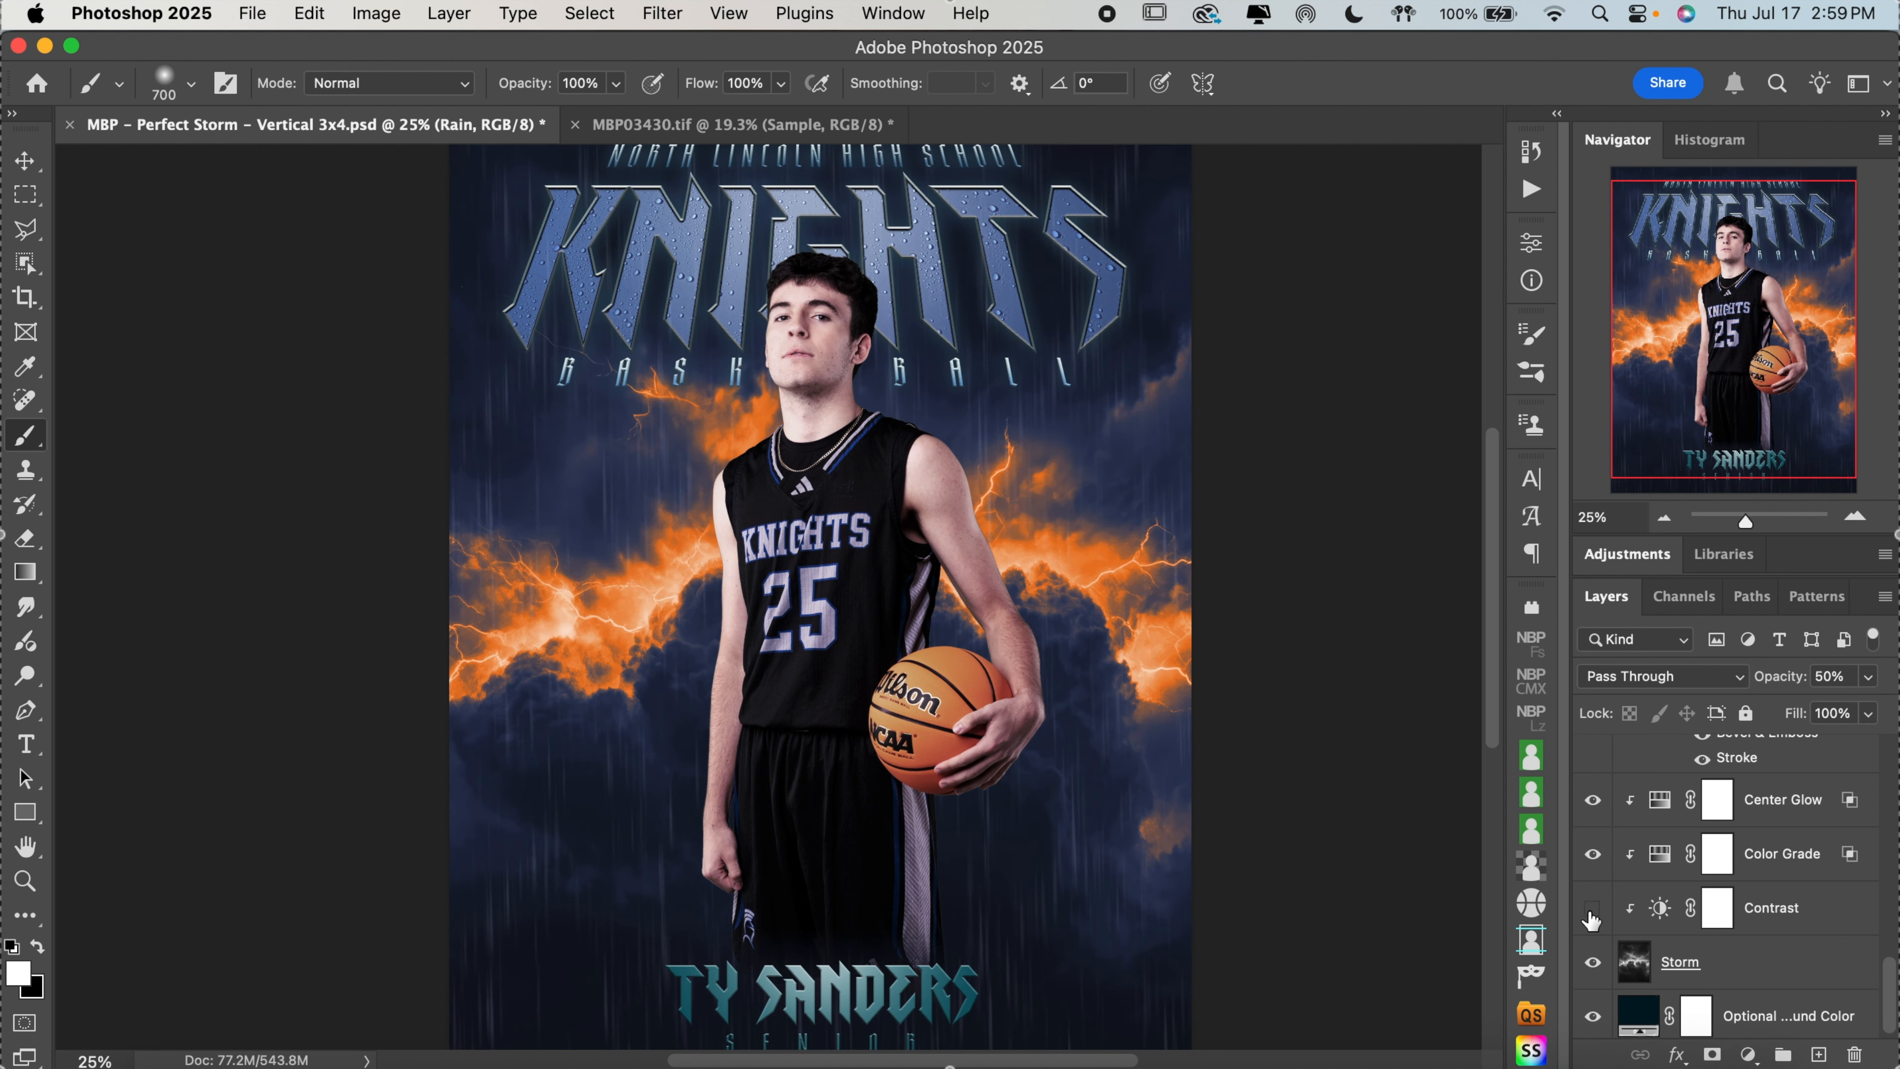
{"action": "left_click", "coordinate": [1592, 909]}
{"action": "left_click", "coordinate": [1592, 909]}
{"action": "left_click", "coordinate": [1592, 909]}
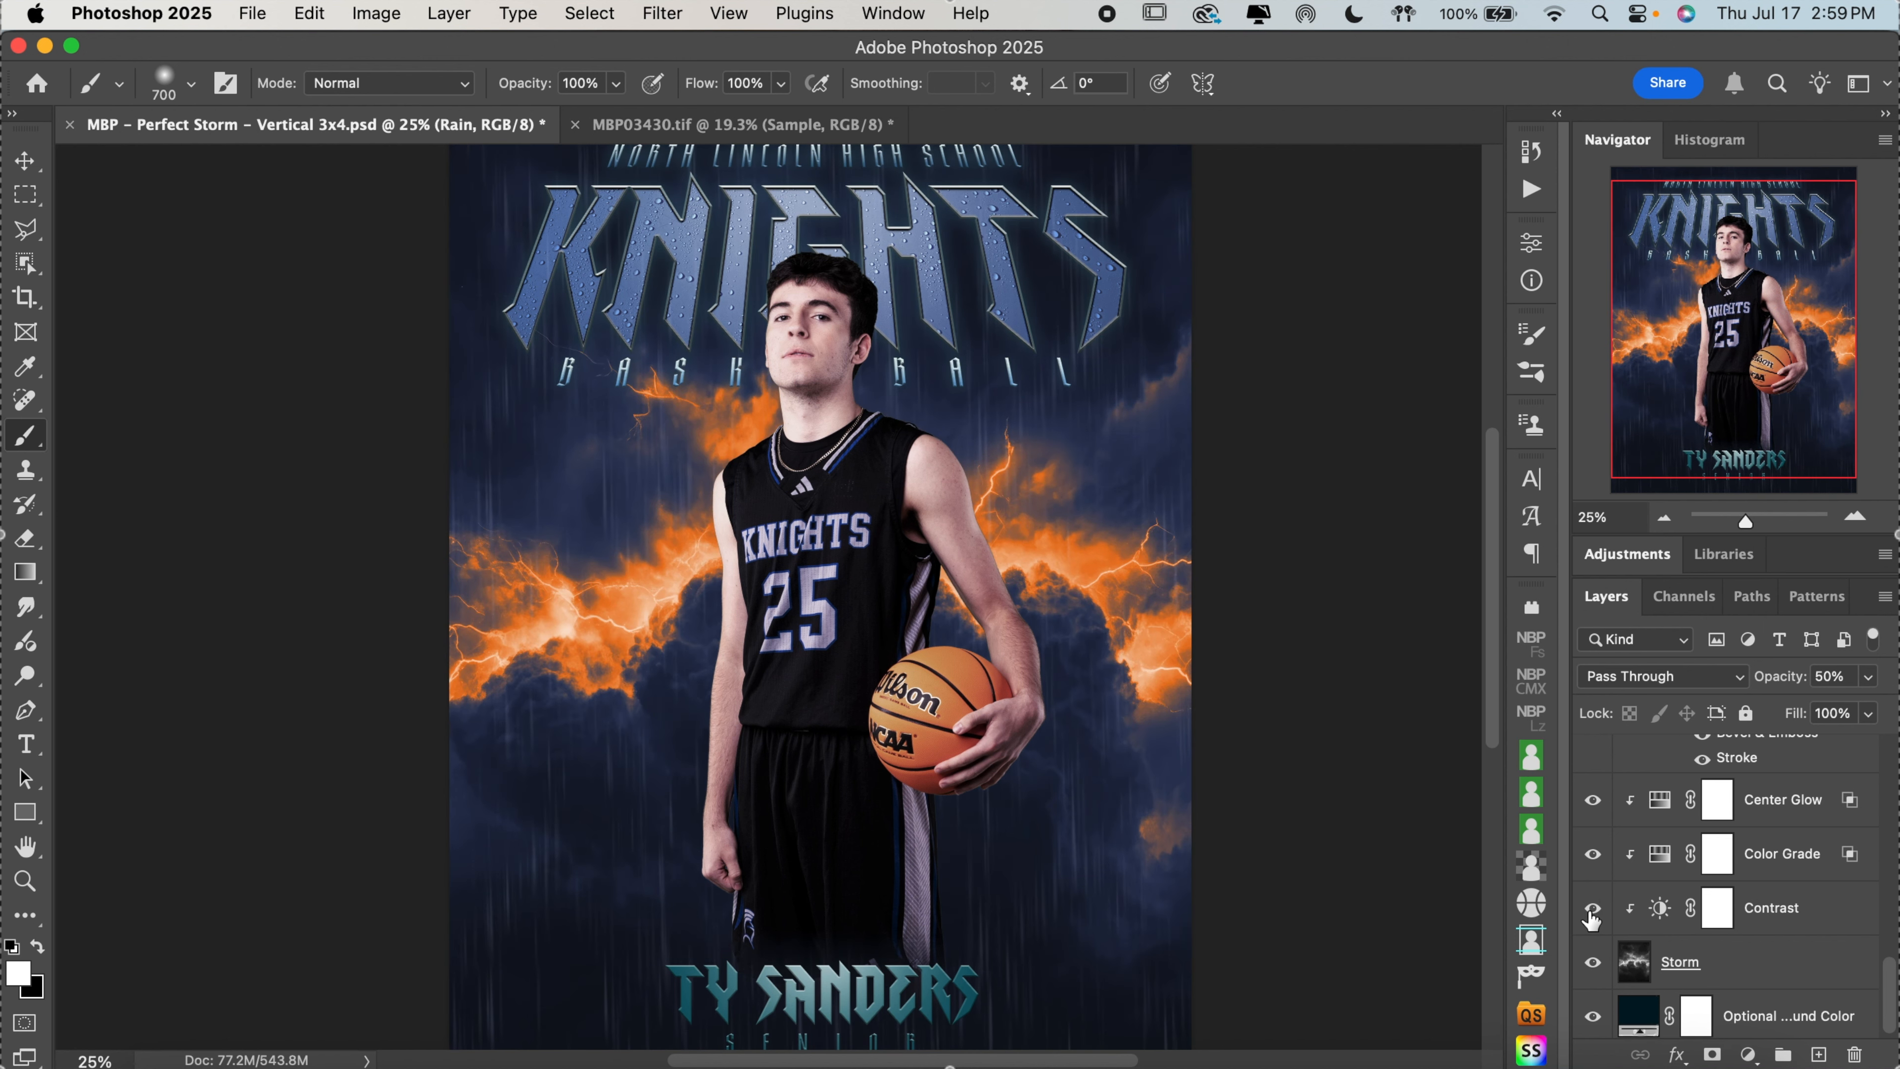
Hide the Storm layer, toggle the Optional Background Color layer off and on beneath it, and show Storm again
{"action": "left_click", "coordinate": [1600, 966]}
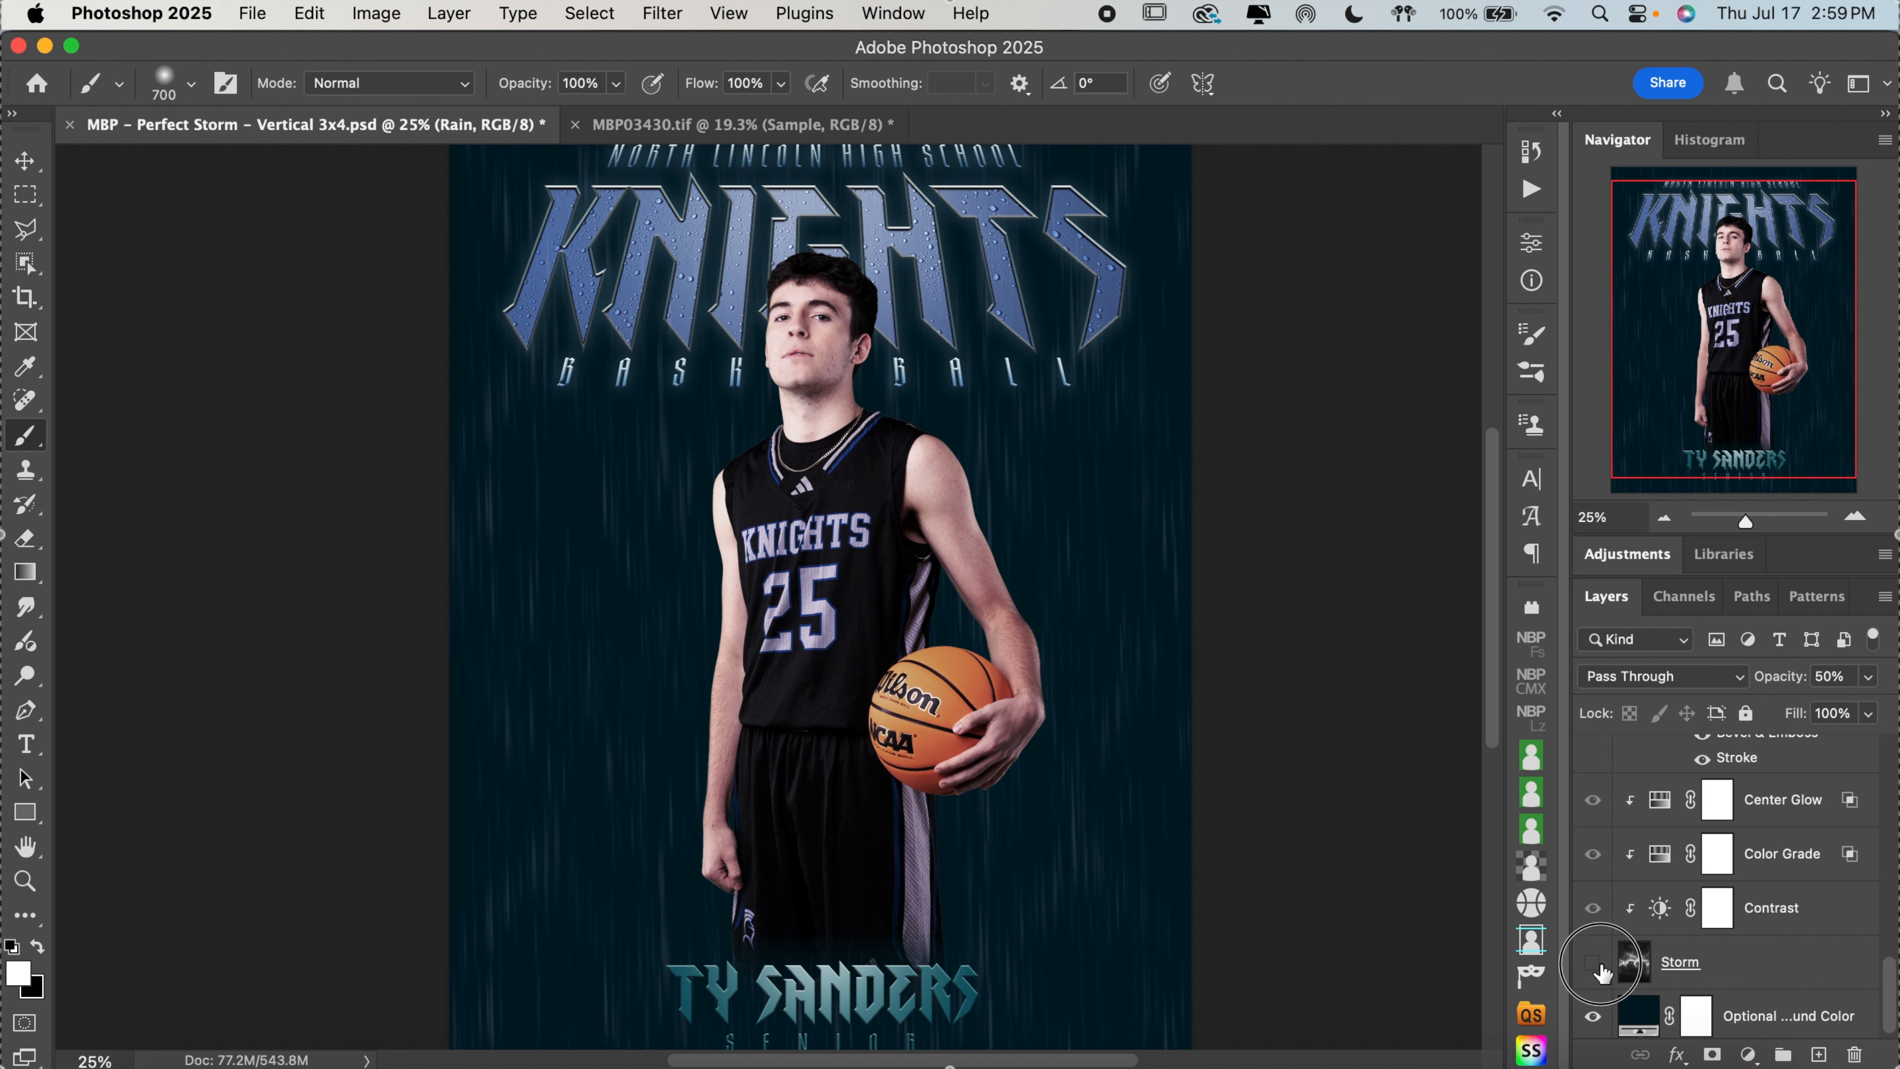
{"action": "left_click", "coordinate": [1600, 966]}
{"action": "left_click", "coordinate": [1600, 965]}
{"action": "scroll", "coordinate": [1753, 1026], "scroll_direction": "down", "scroll_amount": 1}
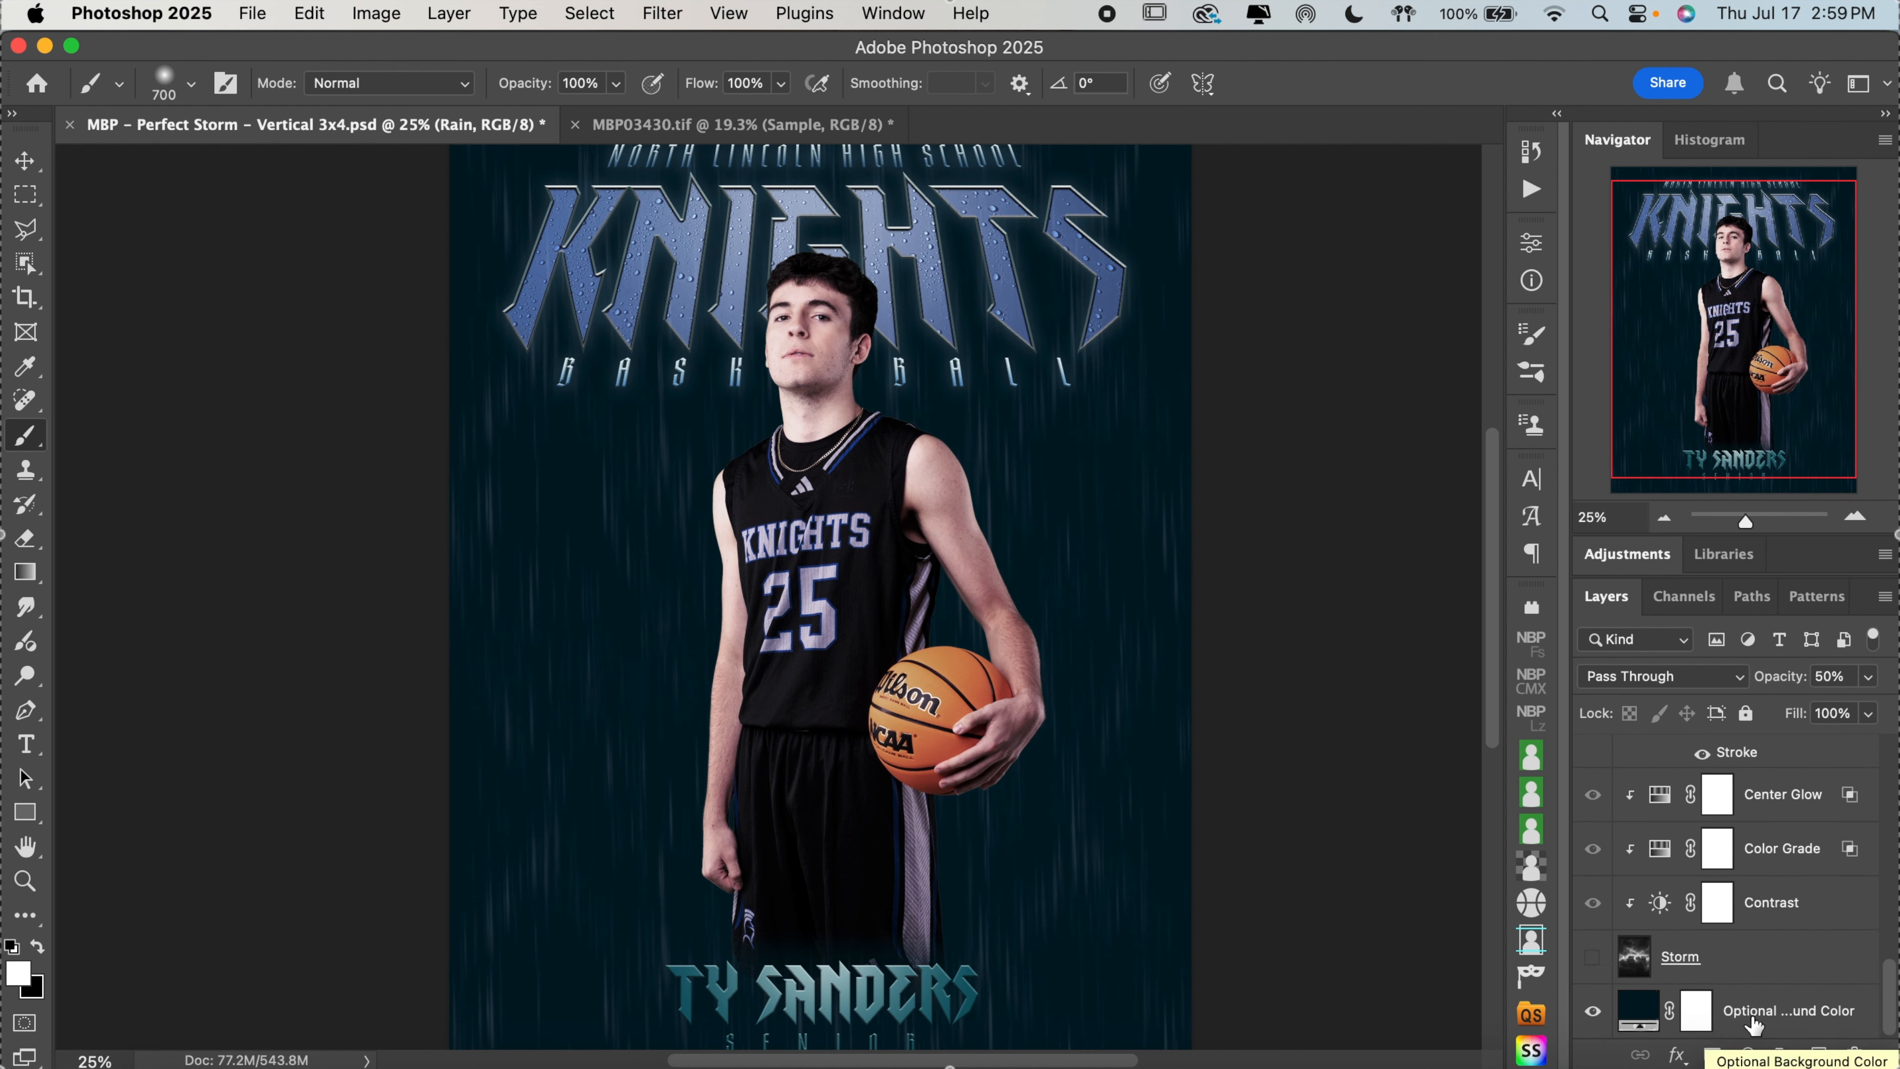
{"action": "left_click", "coordinate": [1758, 1019]}
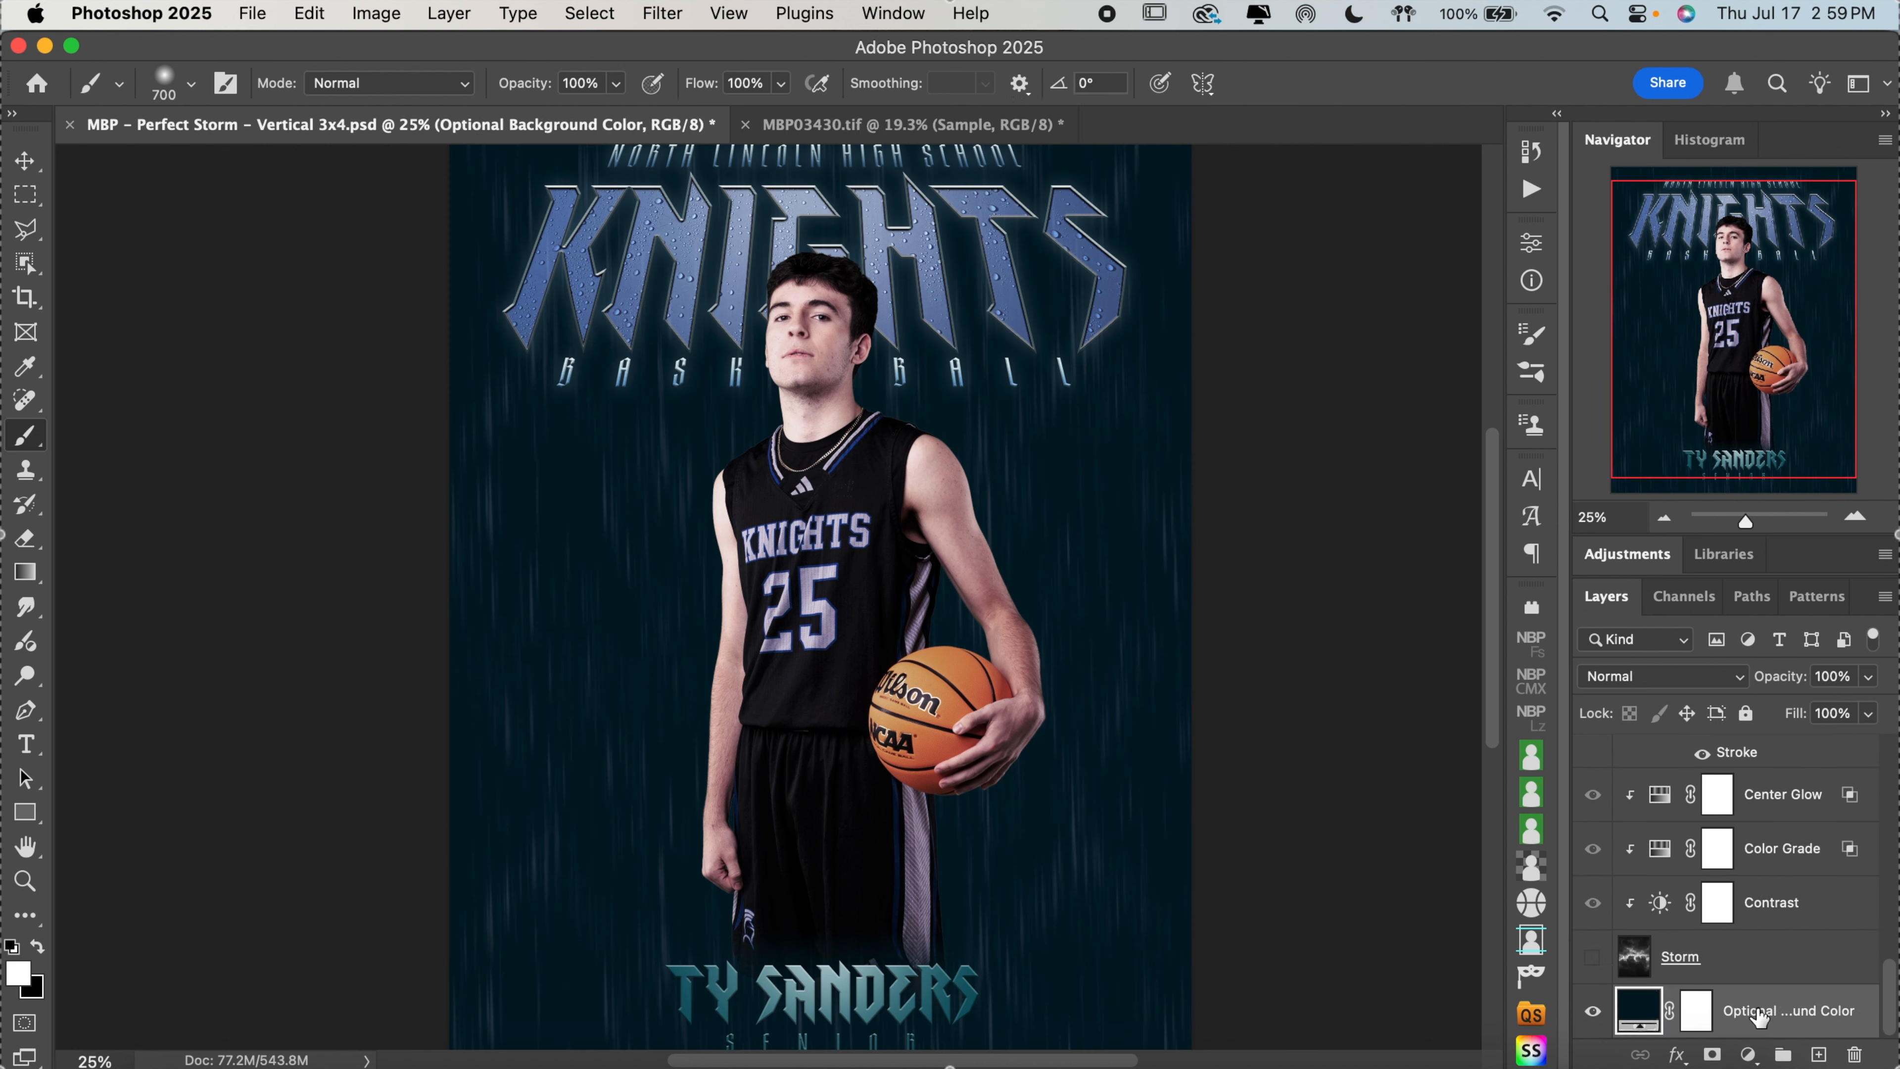
{"action": "left_click", "coordinate": [1592, 1011]}
{"action": "left_click", "coordinate": [1592, 1010]}
{"action": "left_click", "coordinate": [1591, 966]}
Select the basketball player's Sample layer in the Subject group with the Move tool
{"action": "scroll", "coordinate": [1608, 951], "scroll_direction": "up", "scroll_amount": 3}
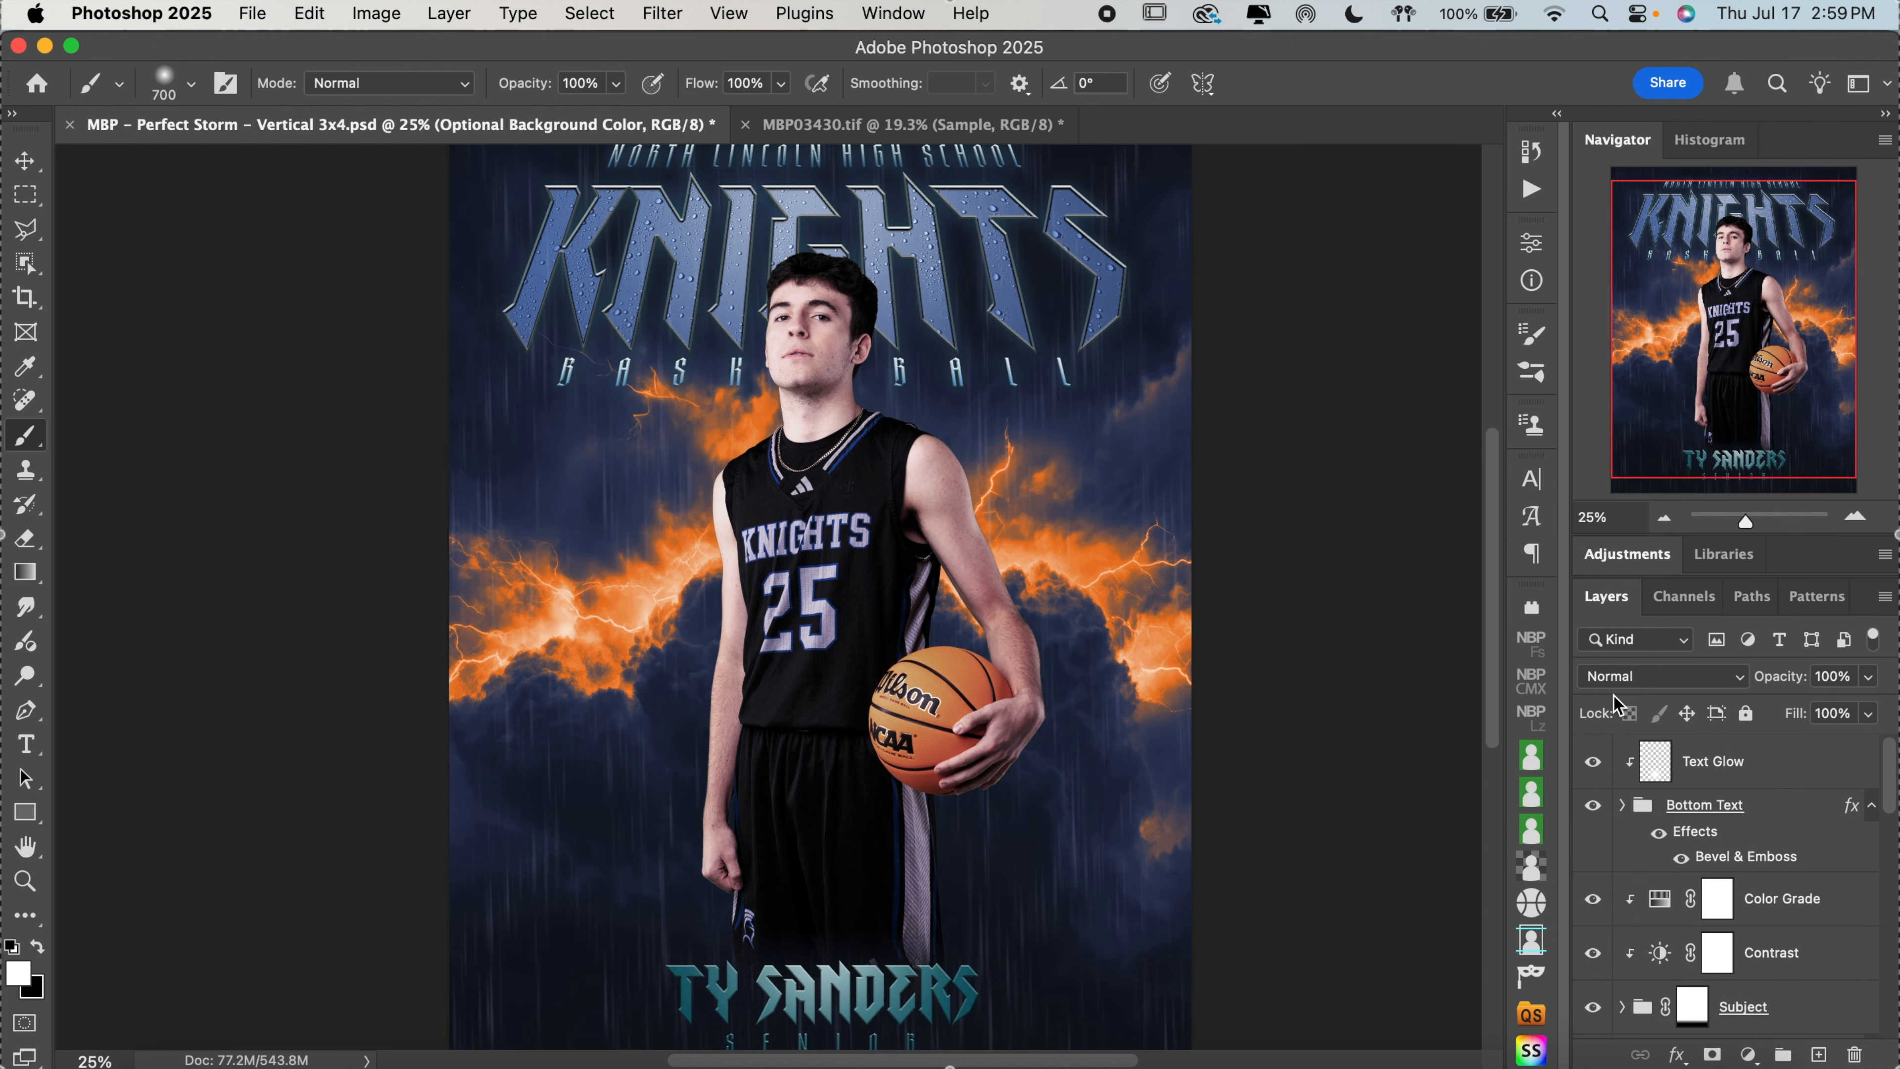
{"action": "left_click", "coordinate": [1666, 517]}
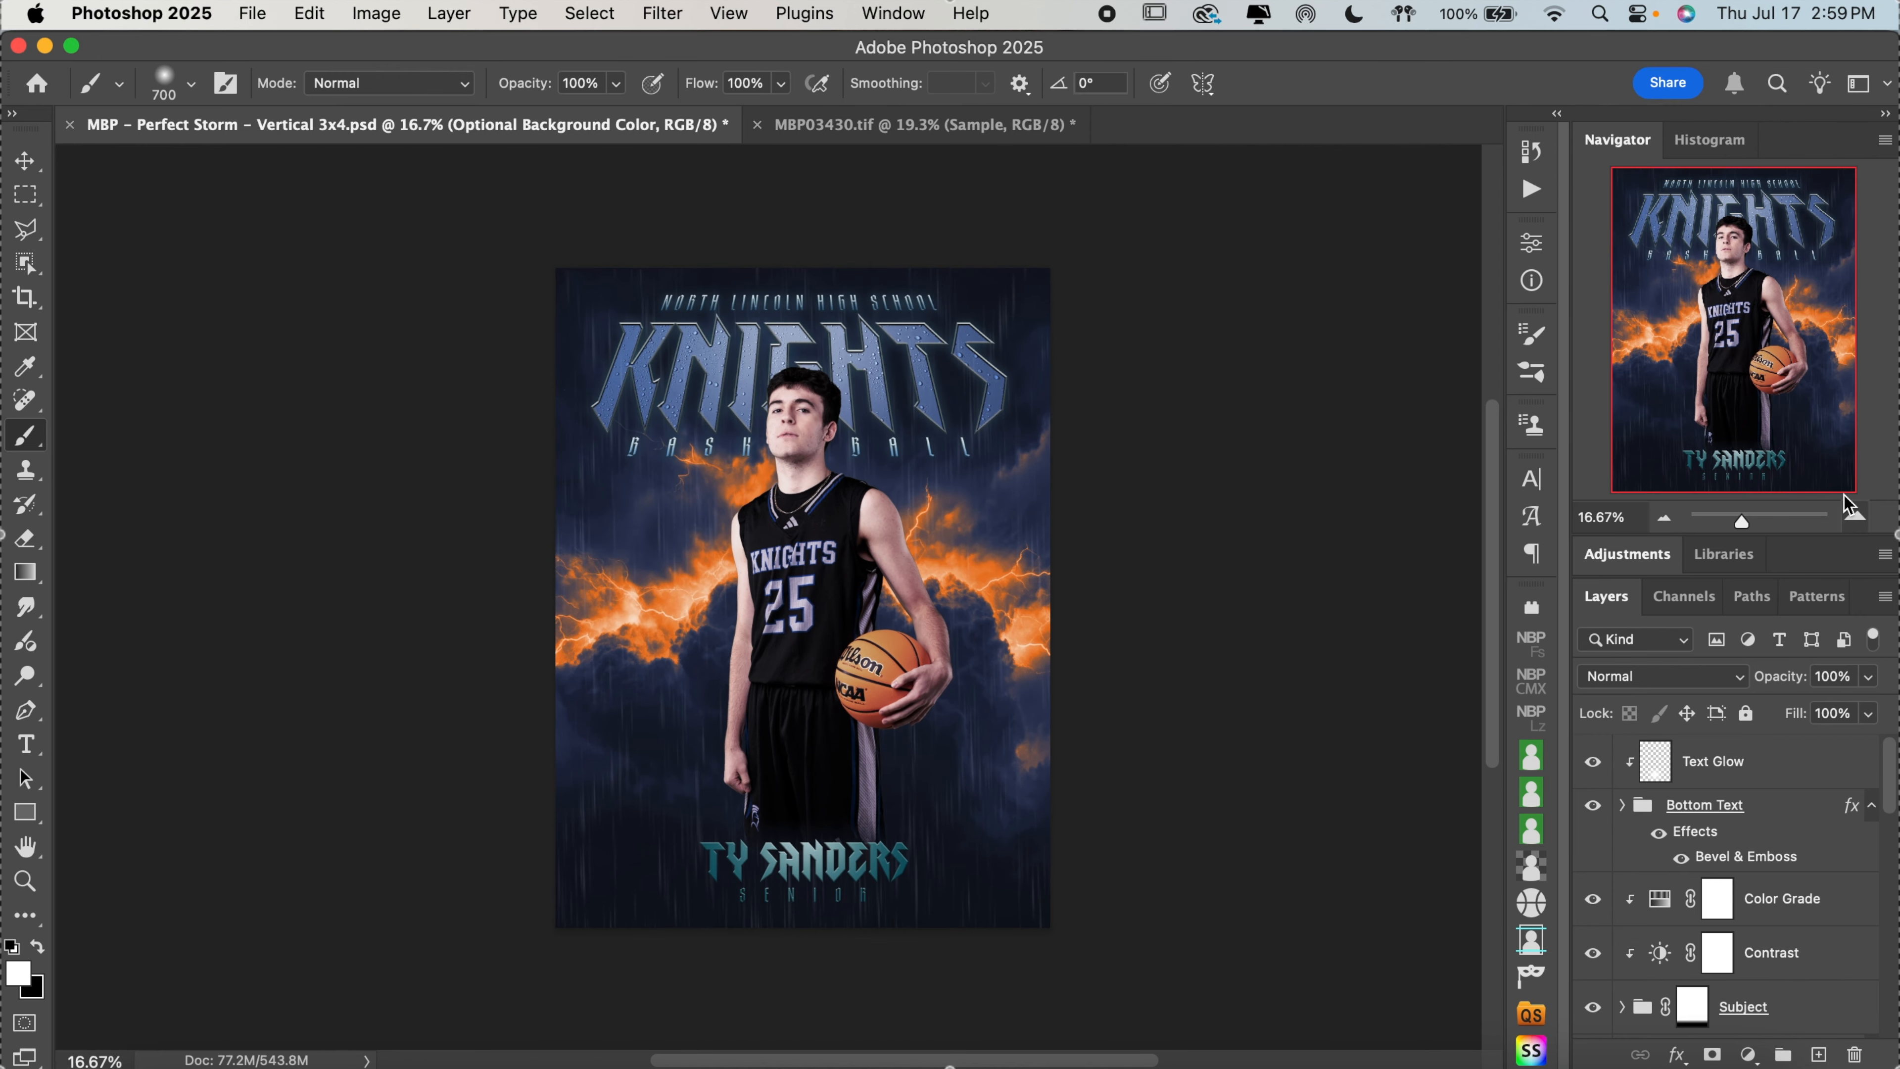
{"action": "left_click", "coordinate": [1857, 518]}
{"action": "left_click_drag", "start_coordinate": [1806, 442], "coordinate": [1806, 393]}
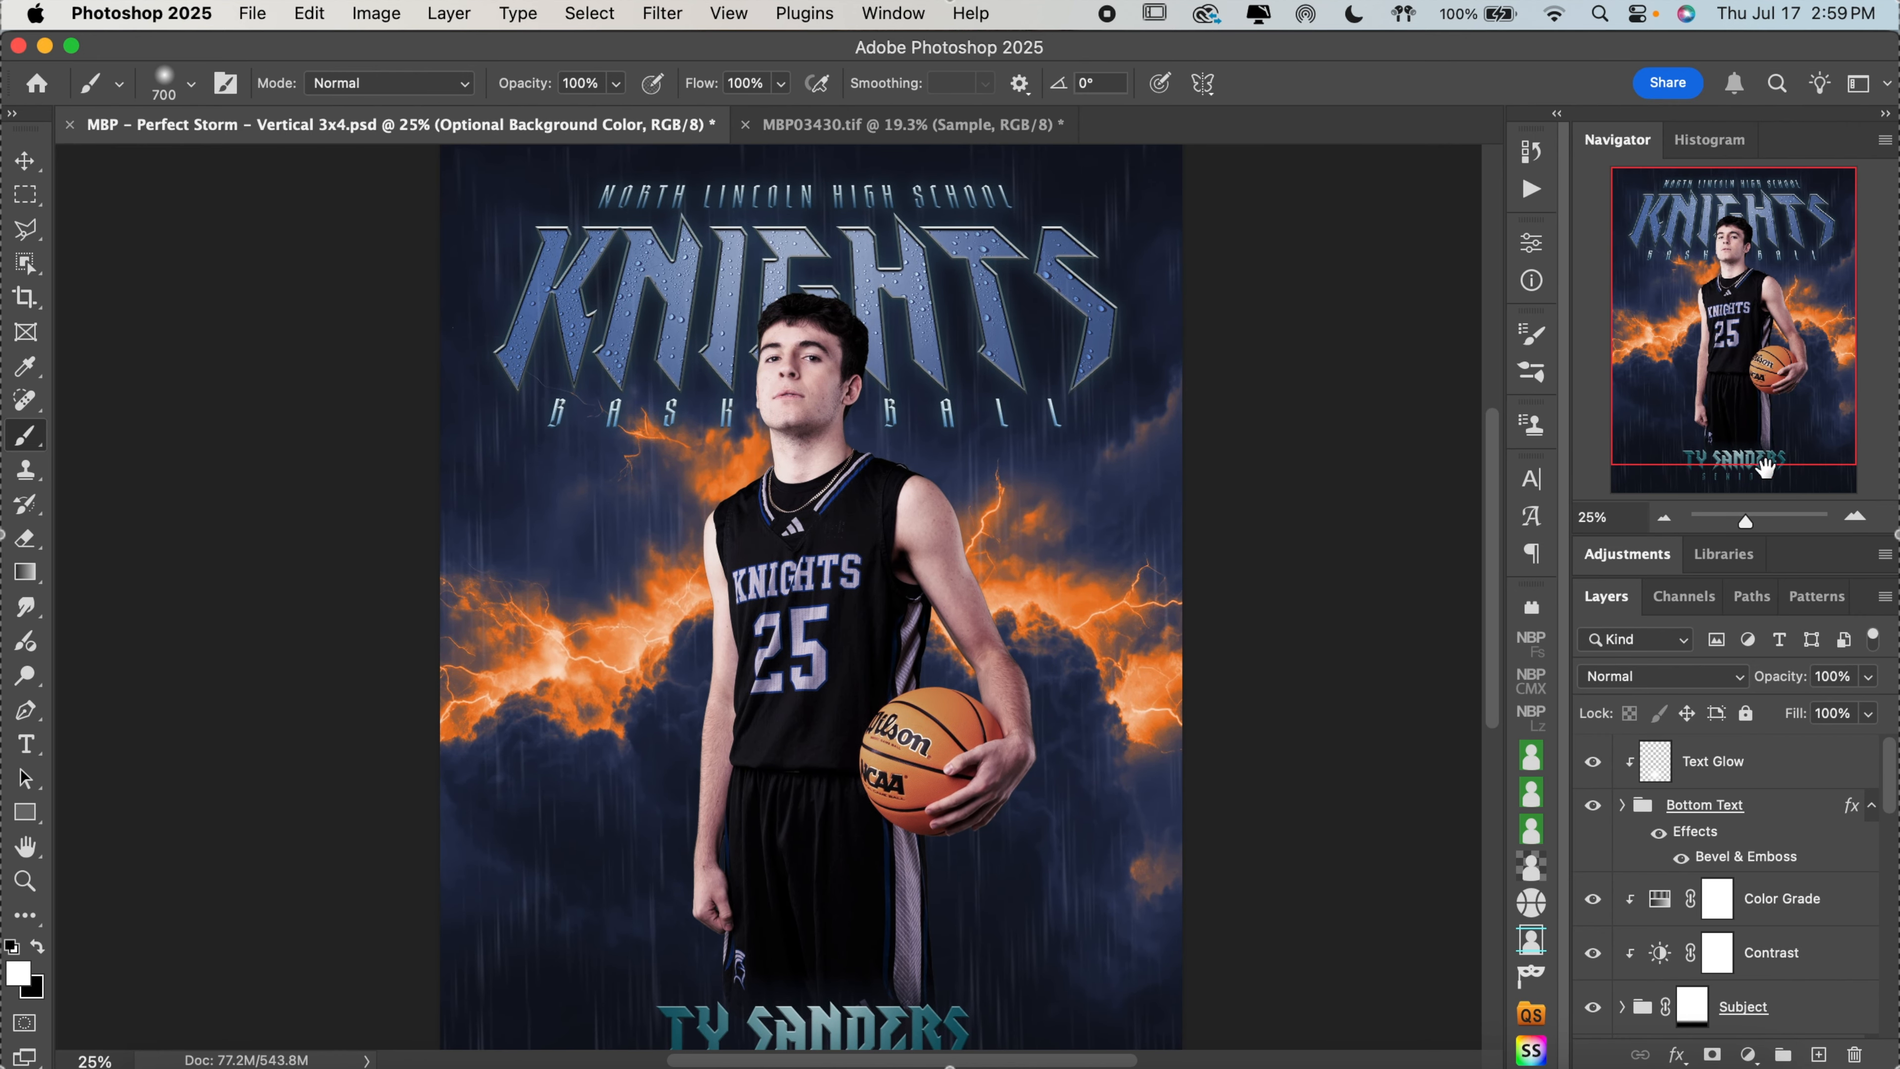
{"action": "left_click", "coordinate": [1666, 521]}
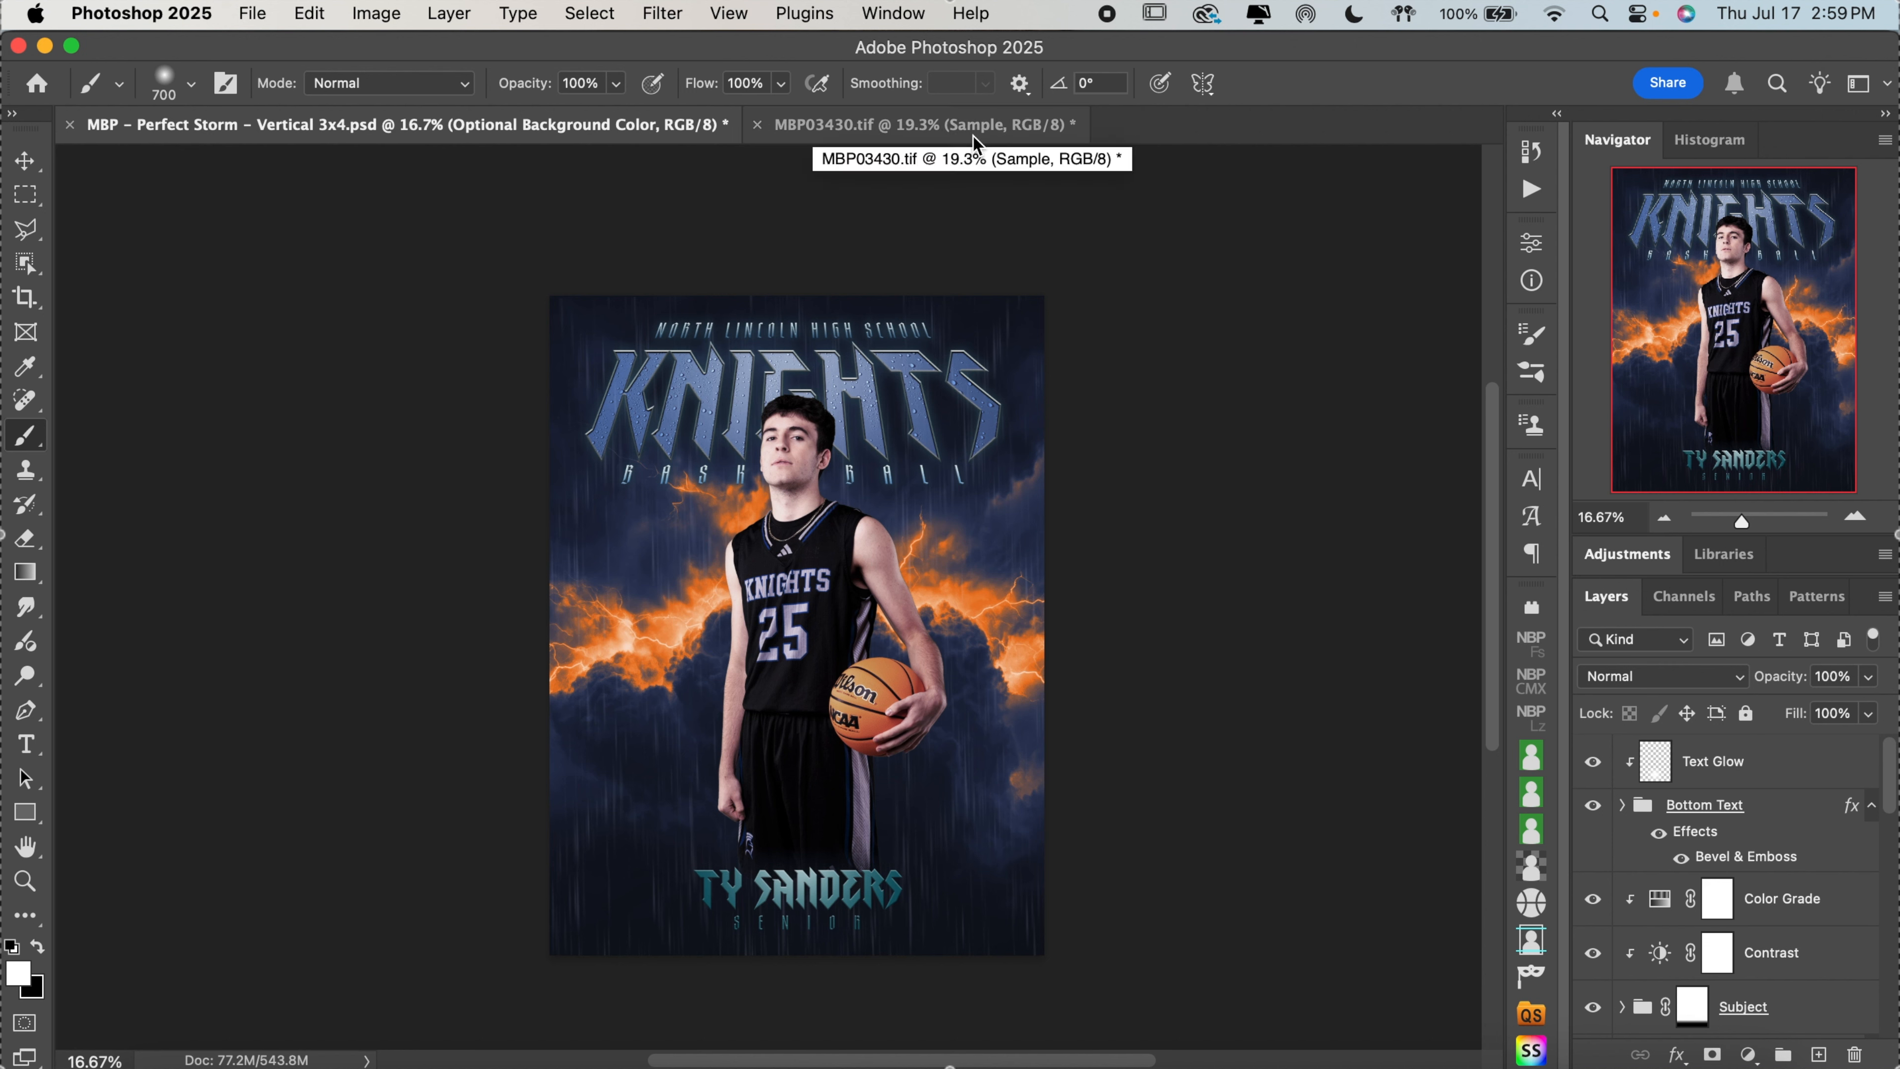
{"action": "left_click", "coordinate": [35, 168]}
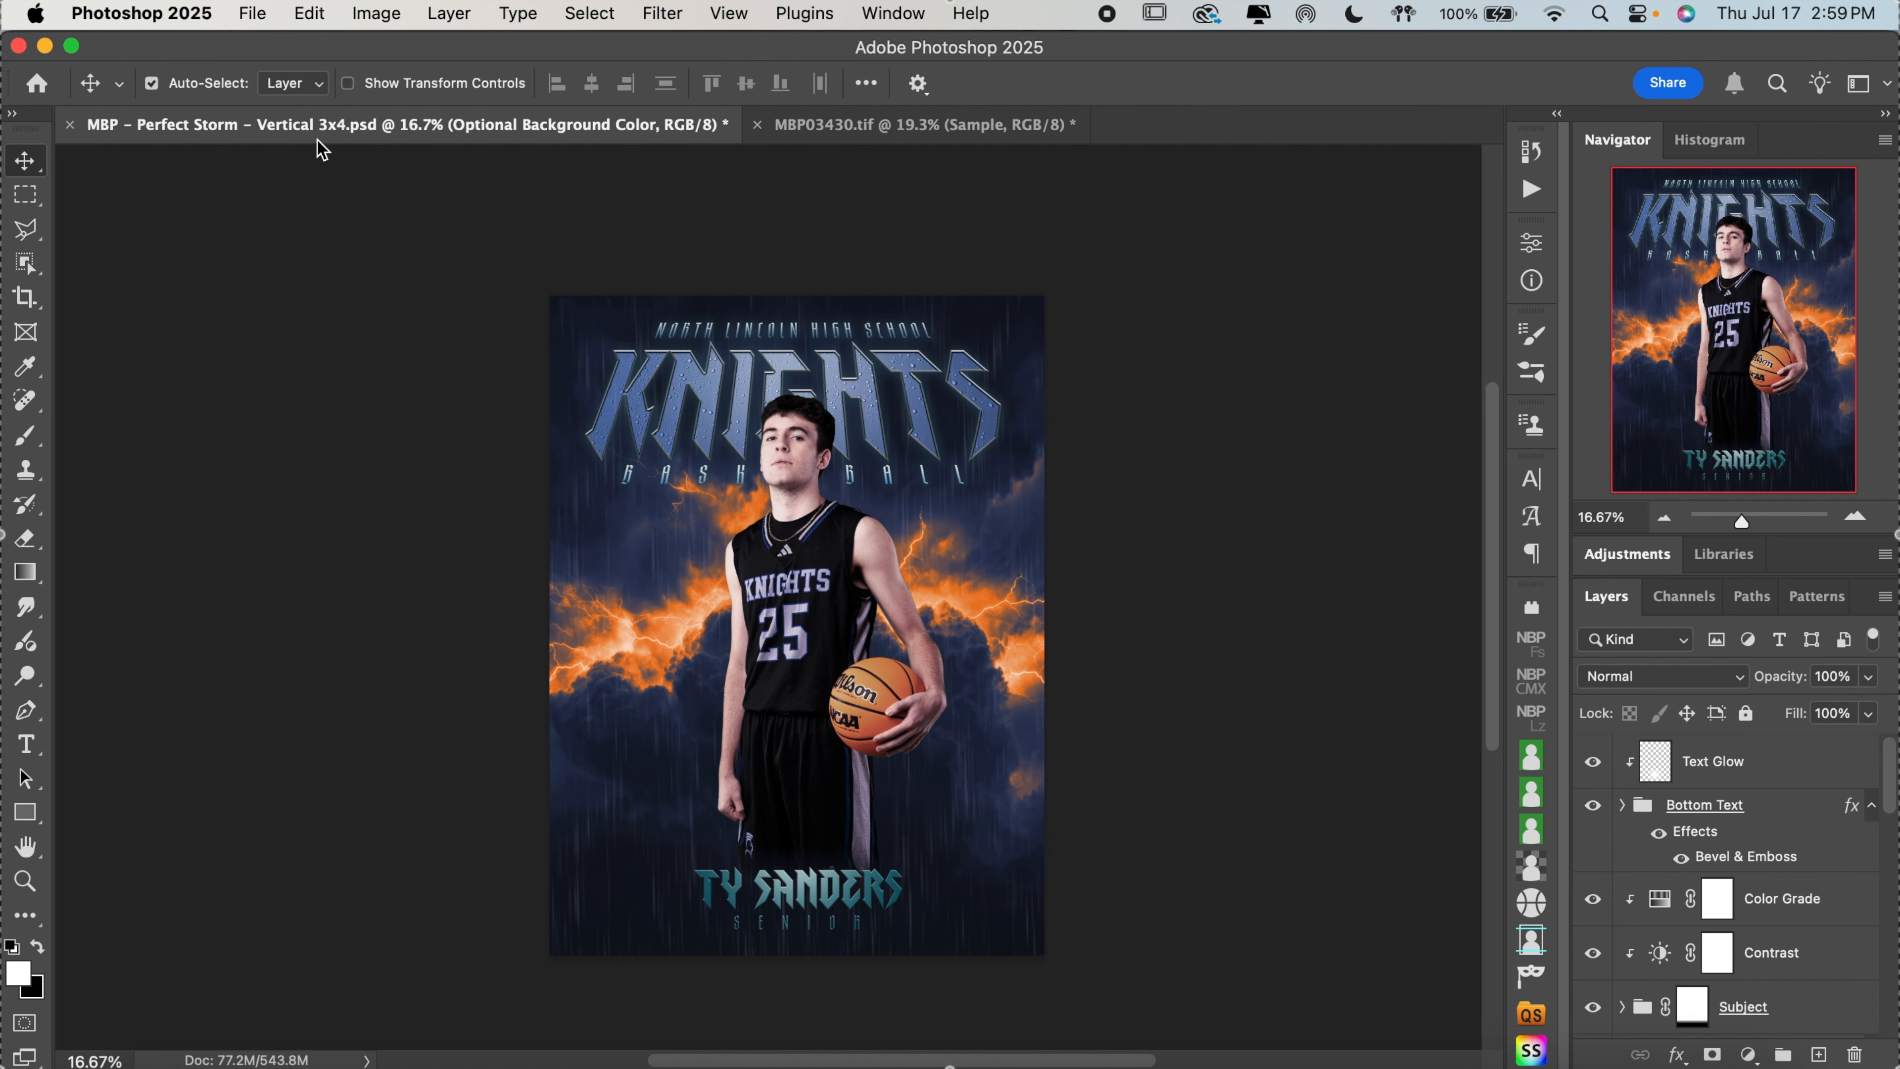
{"action": "left_click", "coordinate": [808, 632]}
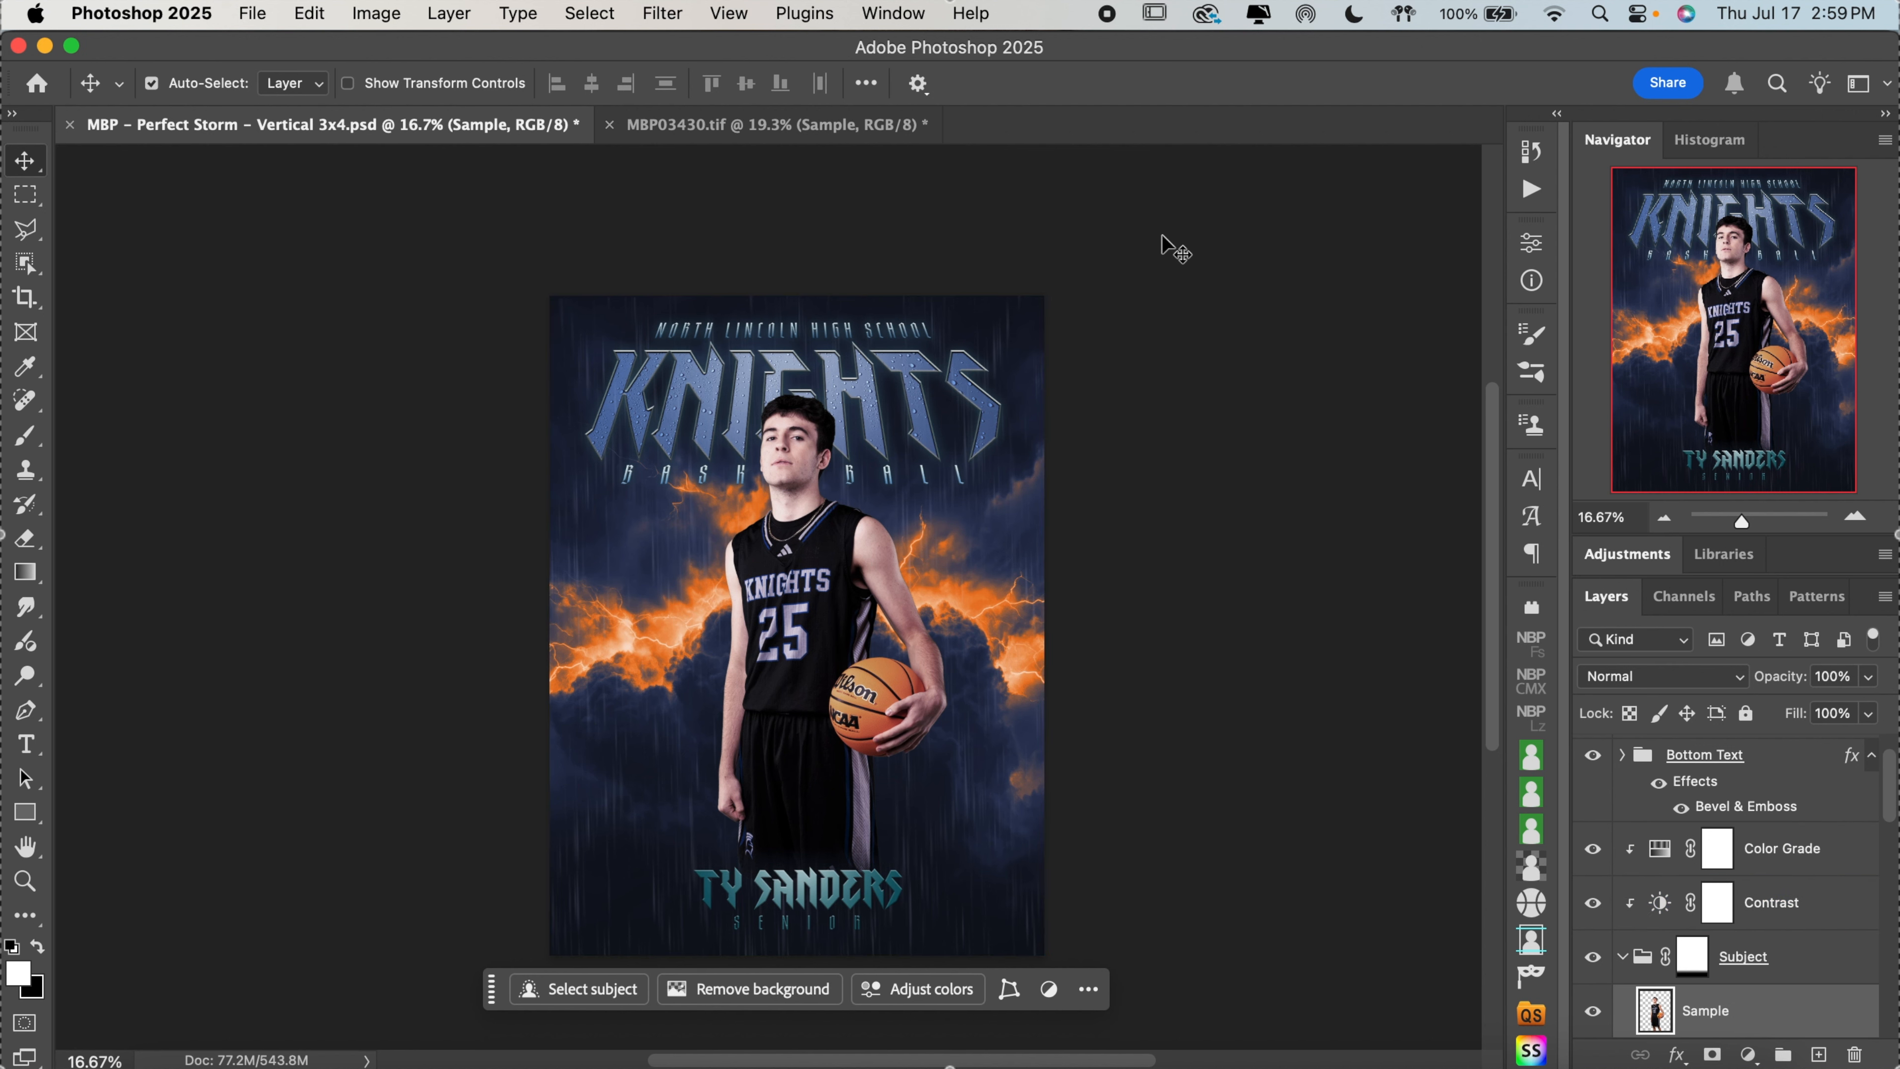
Copy the hockey goalie layer from MBP03430.tif and paste it above the basketball player in the Perfect Storm poster
{"action": "left_click", "coordinate": [861, 128]}
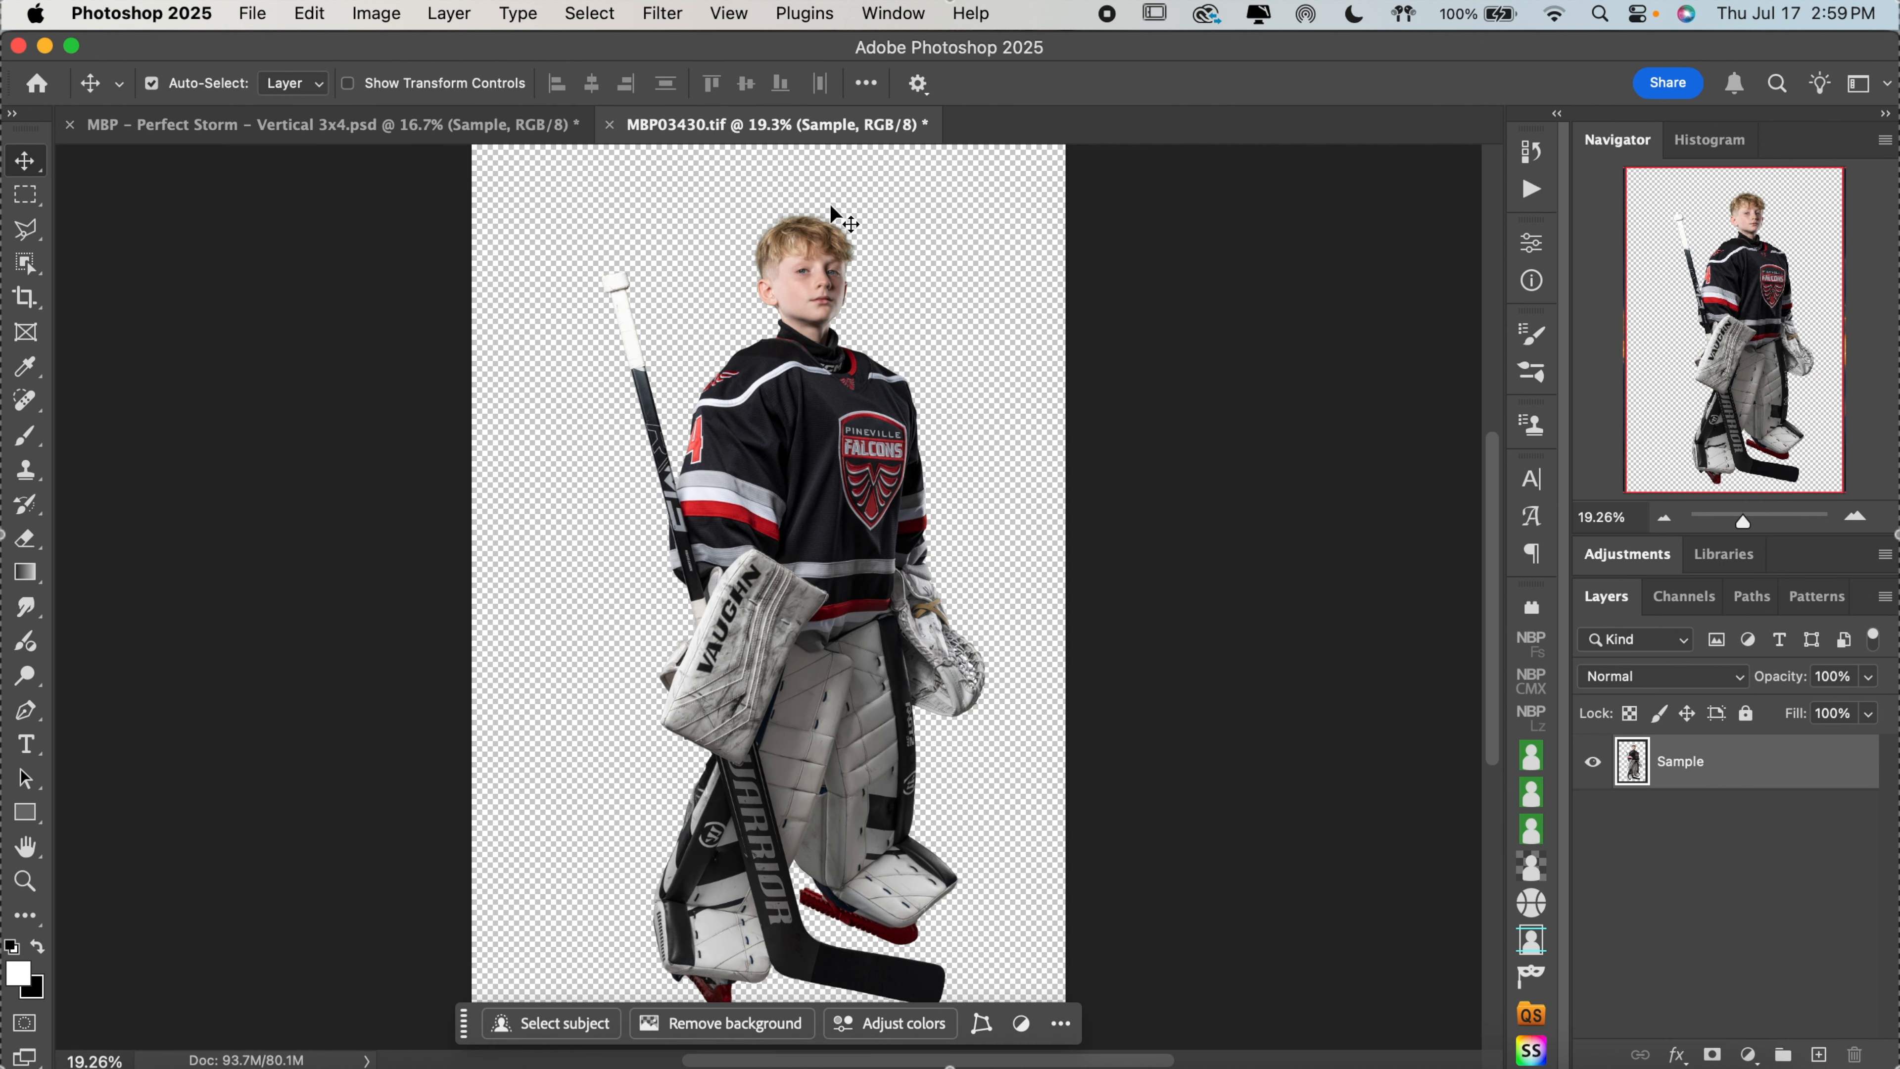
{"action": "key", "text": "super+c"}
{"action": "left_click", "coordinate": [491, 126]}
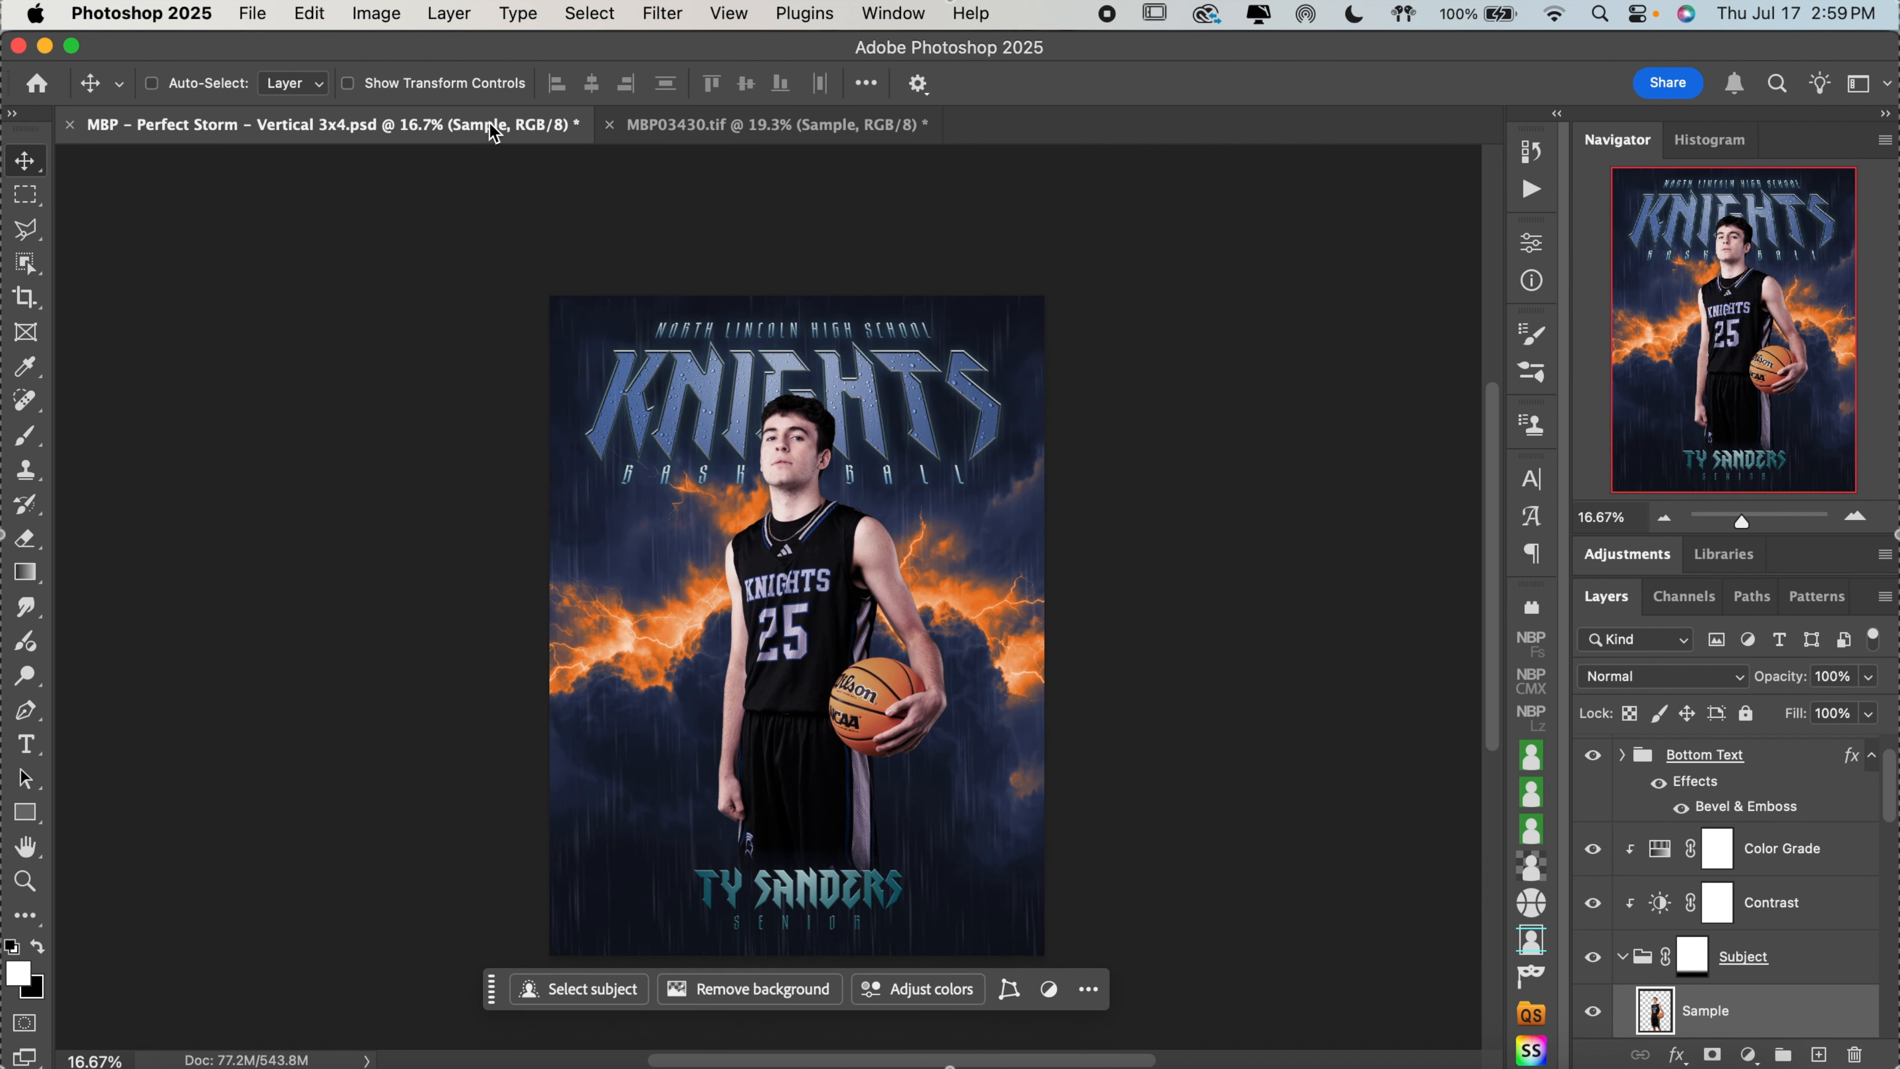
{"action": "key", "text": "super+v"}
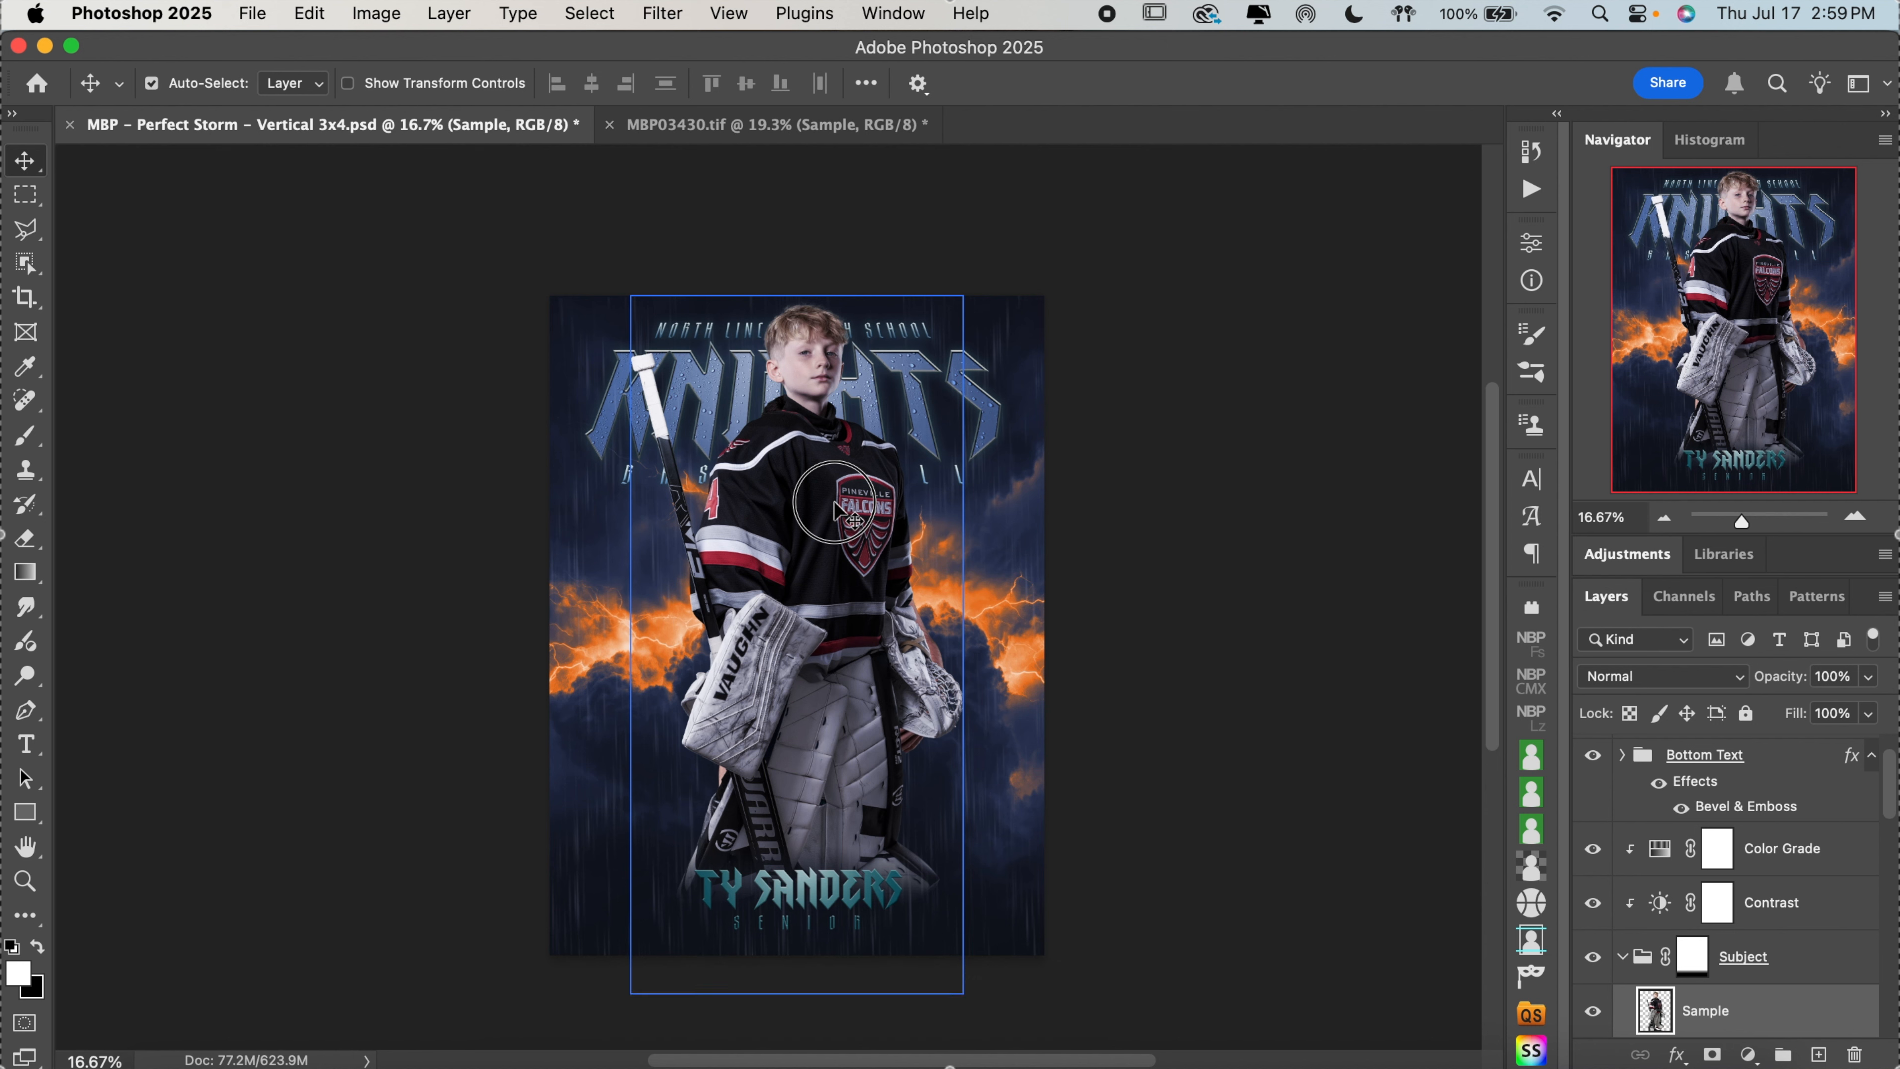
Move the goalie down over the basketball player, scale him to 111.84% with Free Transform, and nudge him up slightly
{"action": "left_click_drag", "start_coordinate": [836, 512], "coordinate": [825, 586]}
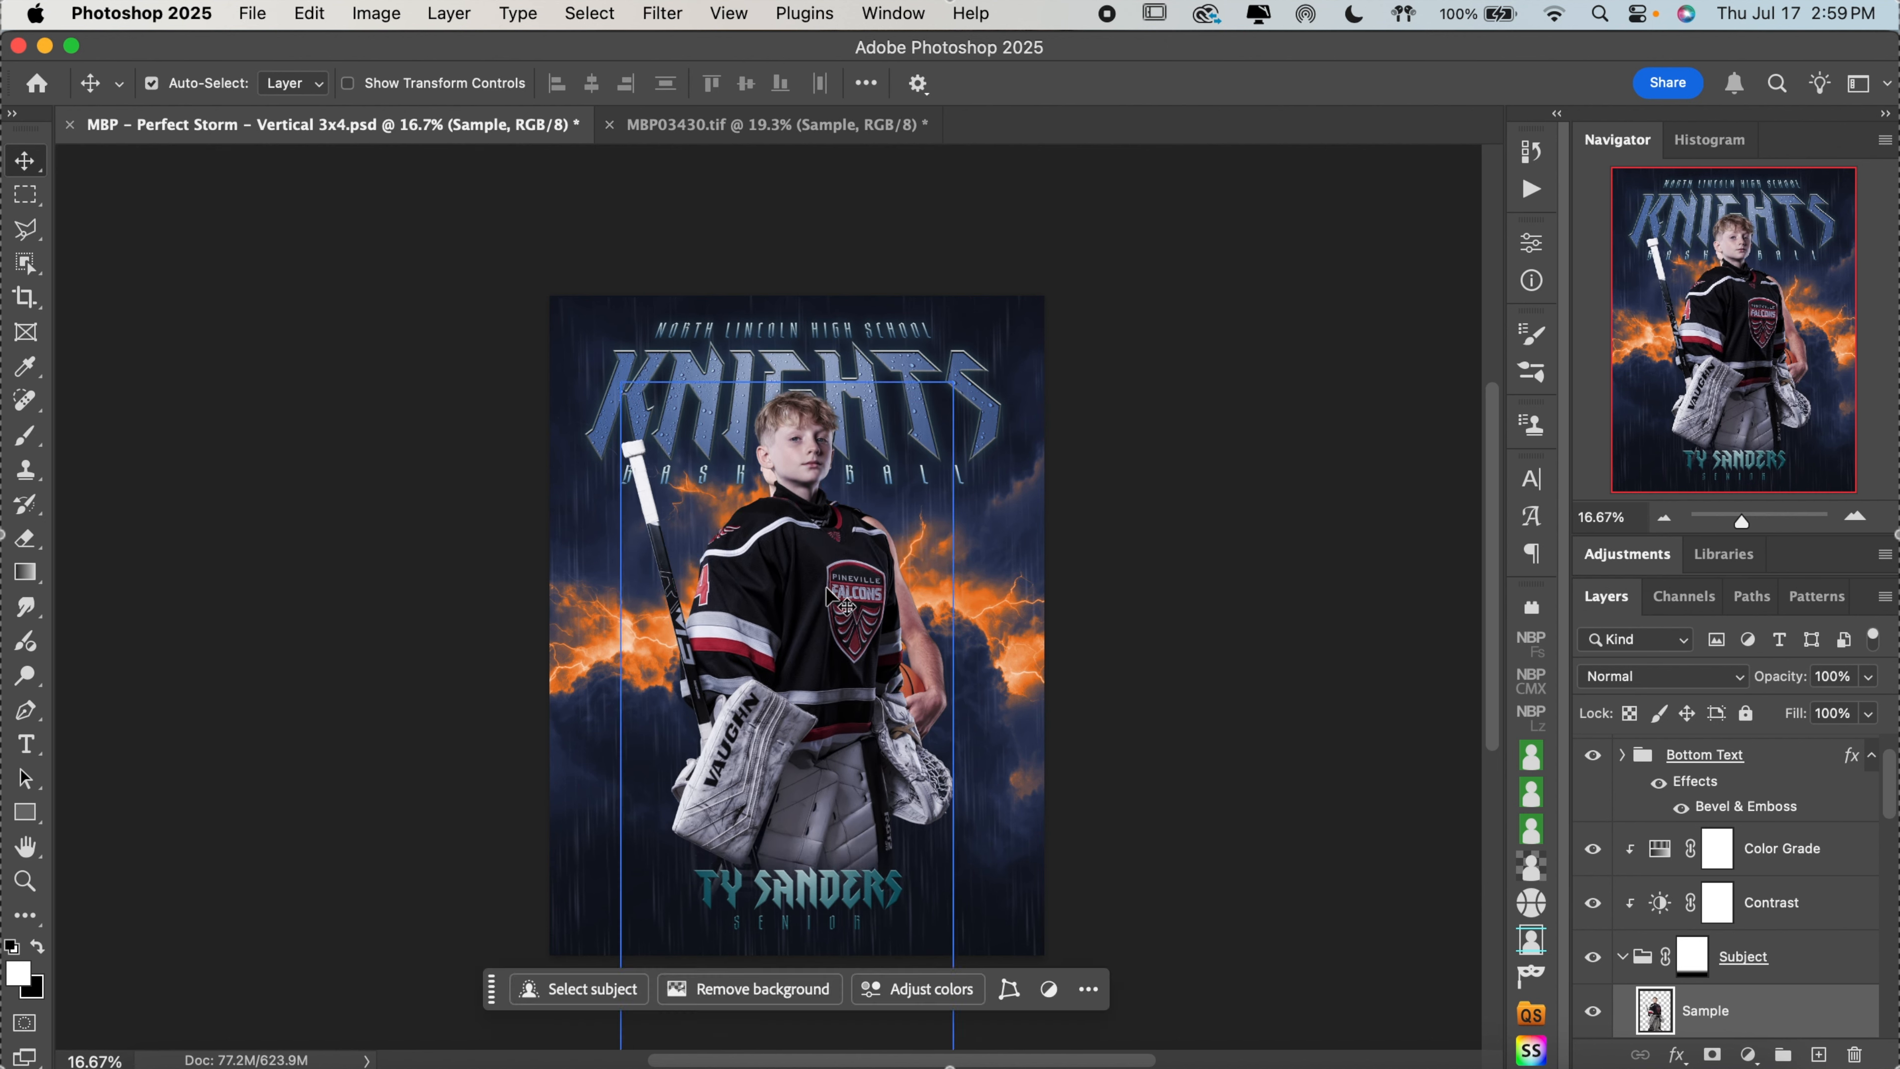
{"action": "key", "text": "super+t"}
{"action": "scroll", "coordinate": [828, 595], "scroll_direction": "down", "scroll_amount": 3}
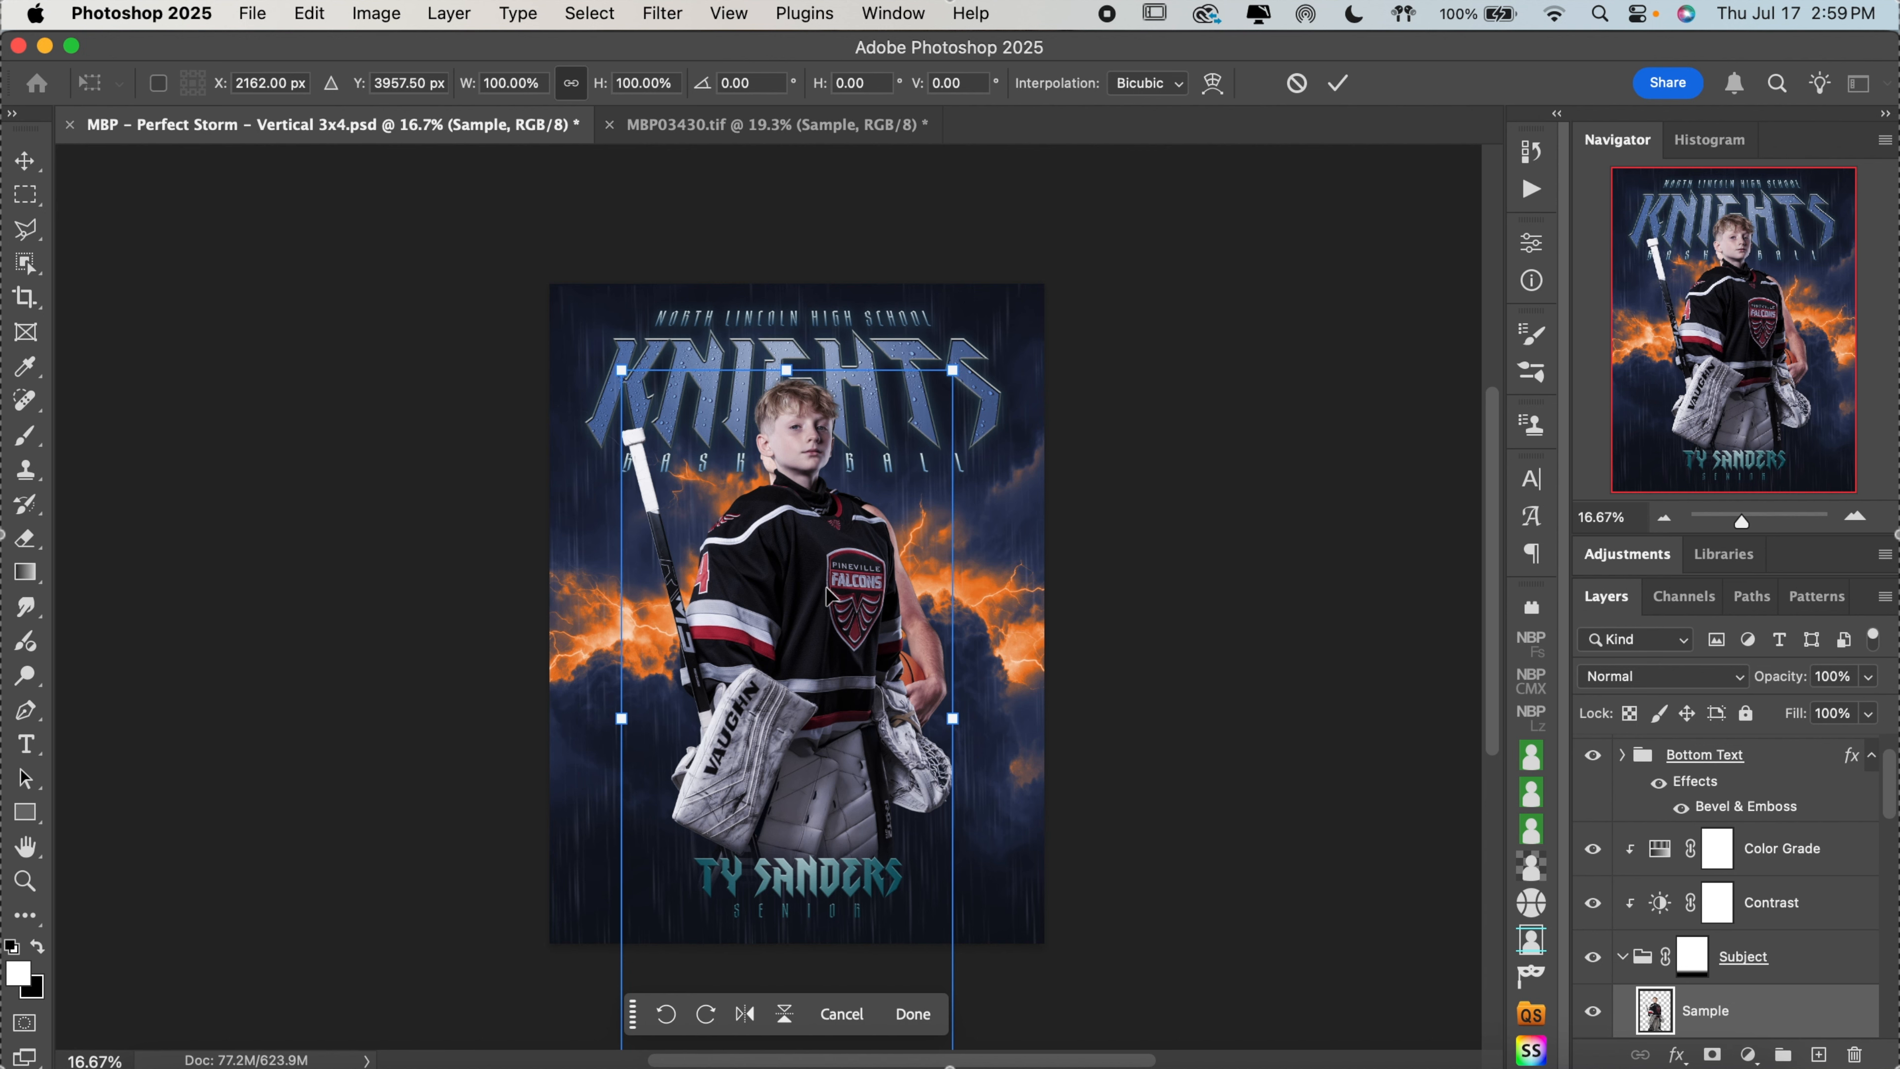
{"action": "left_click_drag", "start_coordinate": [786, 974], "coordinate": [782, 1024]}
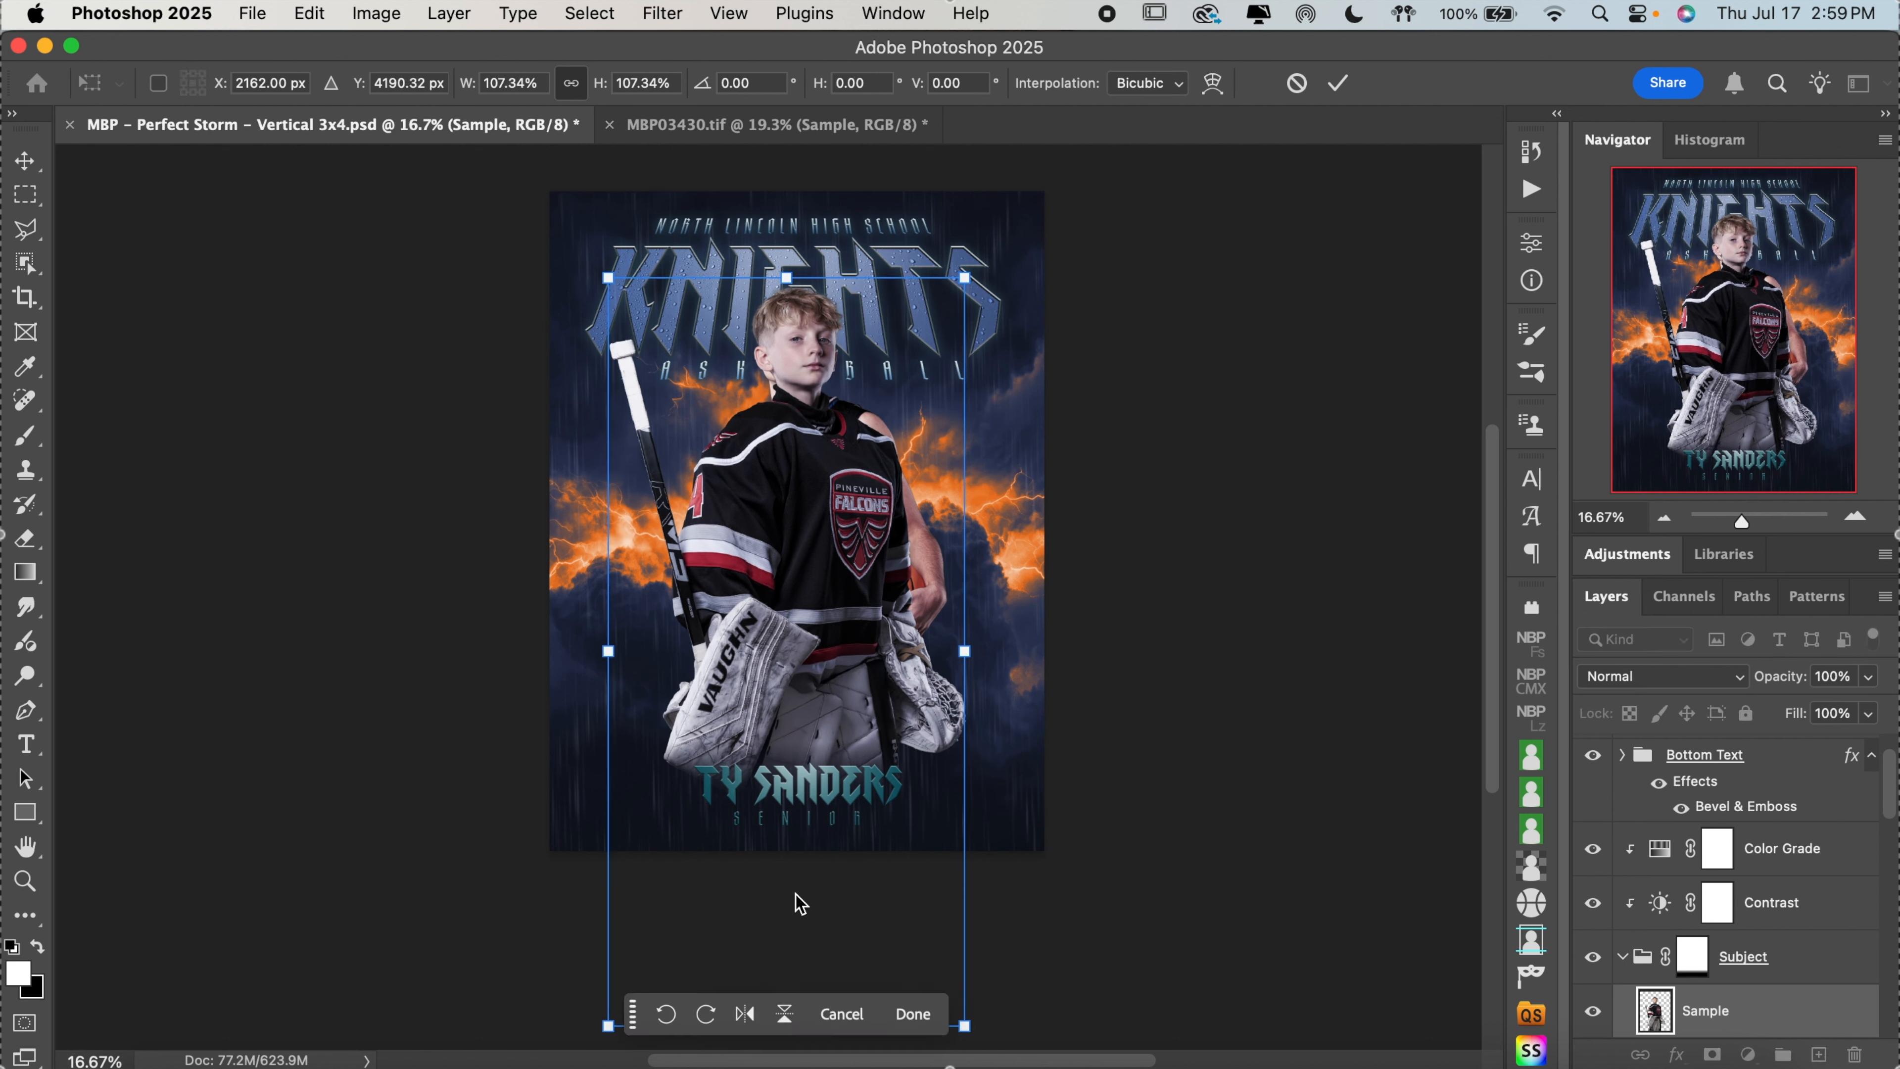
{"action": "scroll", "coordinate": [794, 897], "scroll_direction": "down", "scroll_amount": 4}
{"action": "left_click_drag", "start_coordinate": [965, 865], "coordinate": [985, 895]}
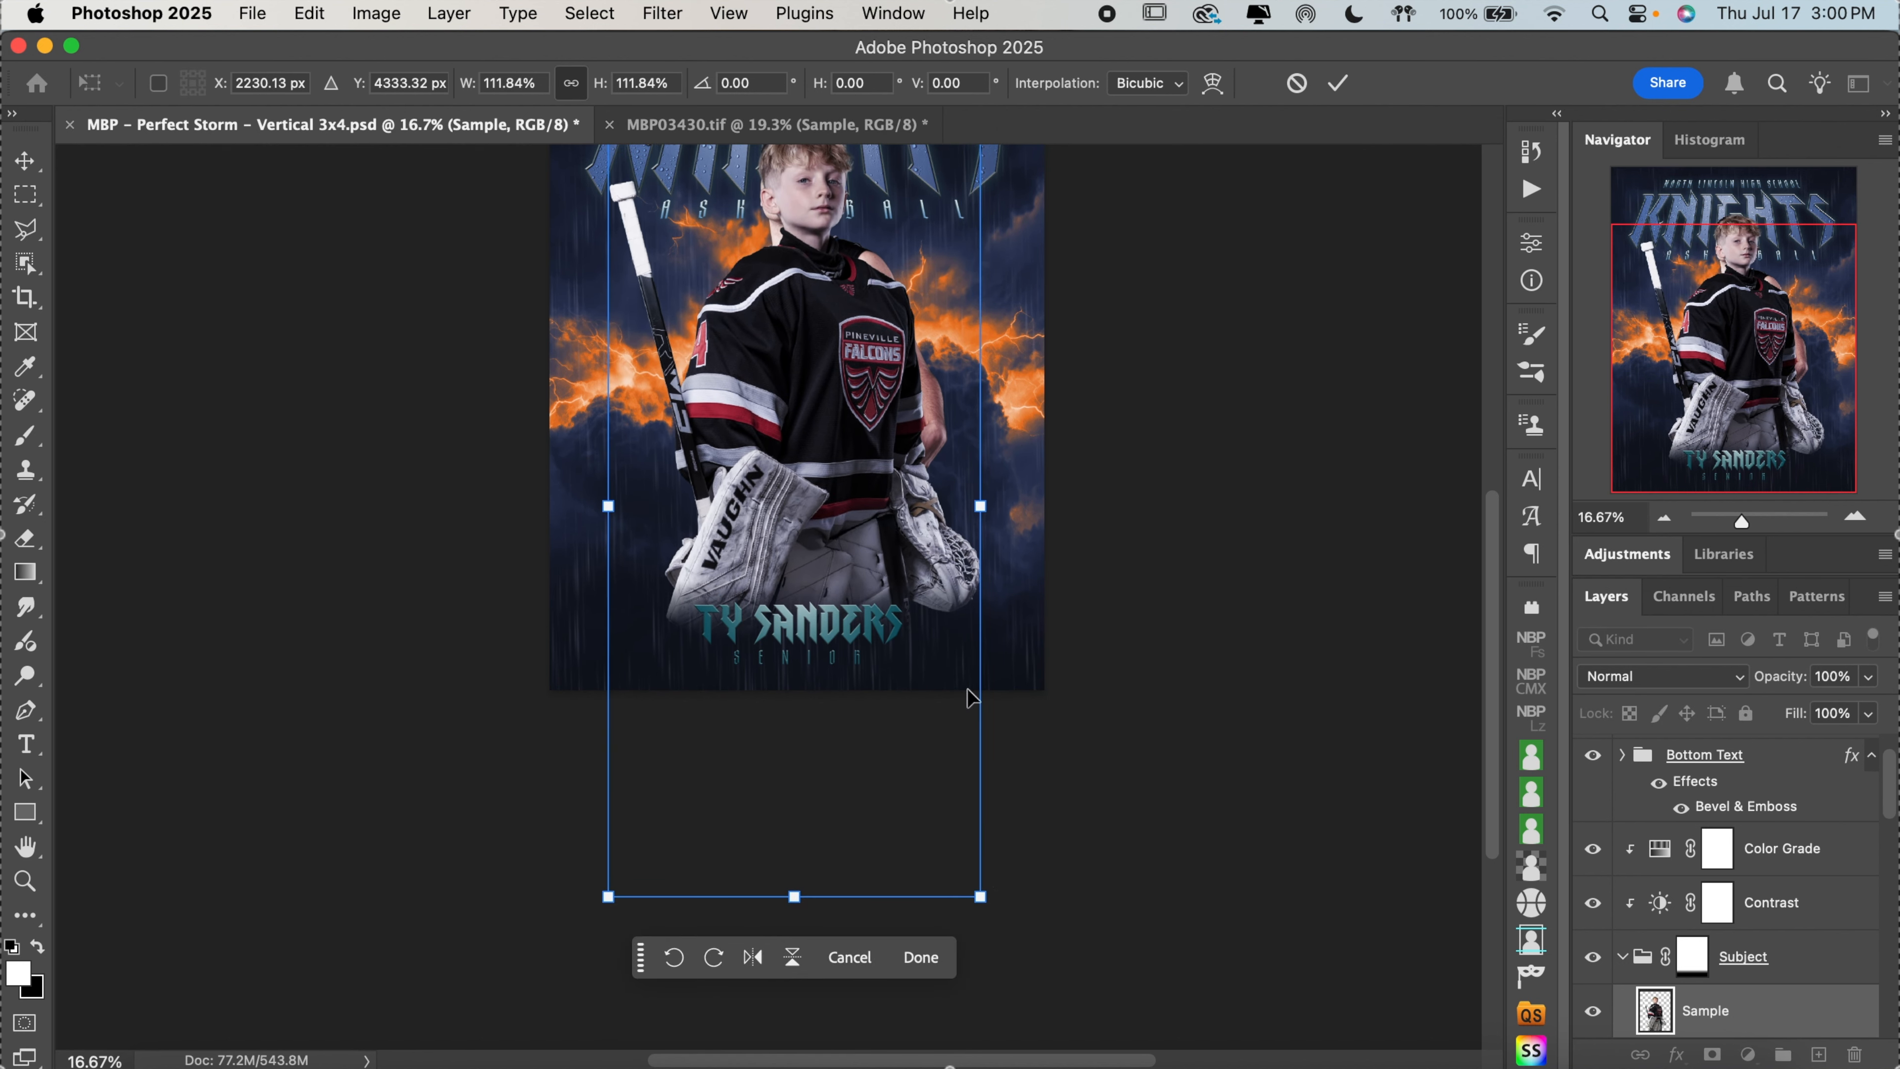
{"action": "scroll", "coordinate": [968, 689], "scroll_direction": "up", "scroll_amount": 2}
{"action": "scroll", "coordinate": [856, 445], "scroll_direction": "up", "scroll_amount": 3}
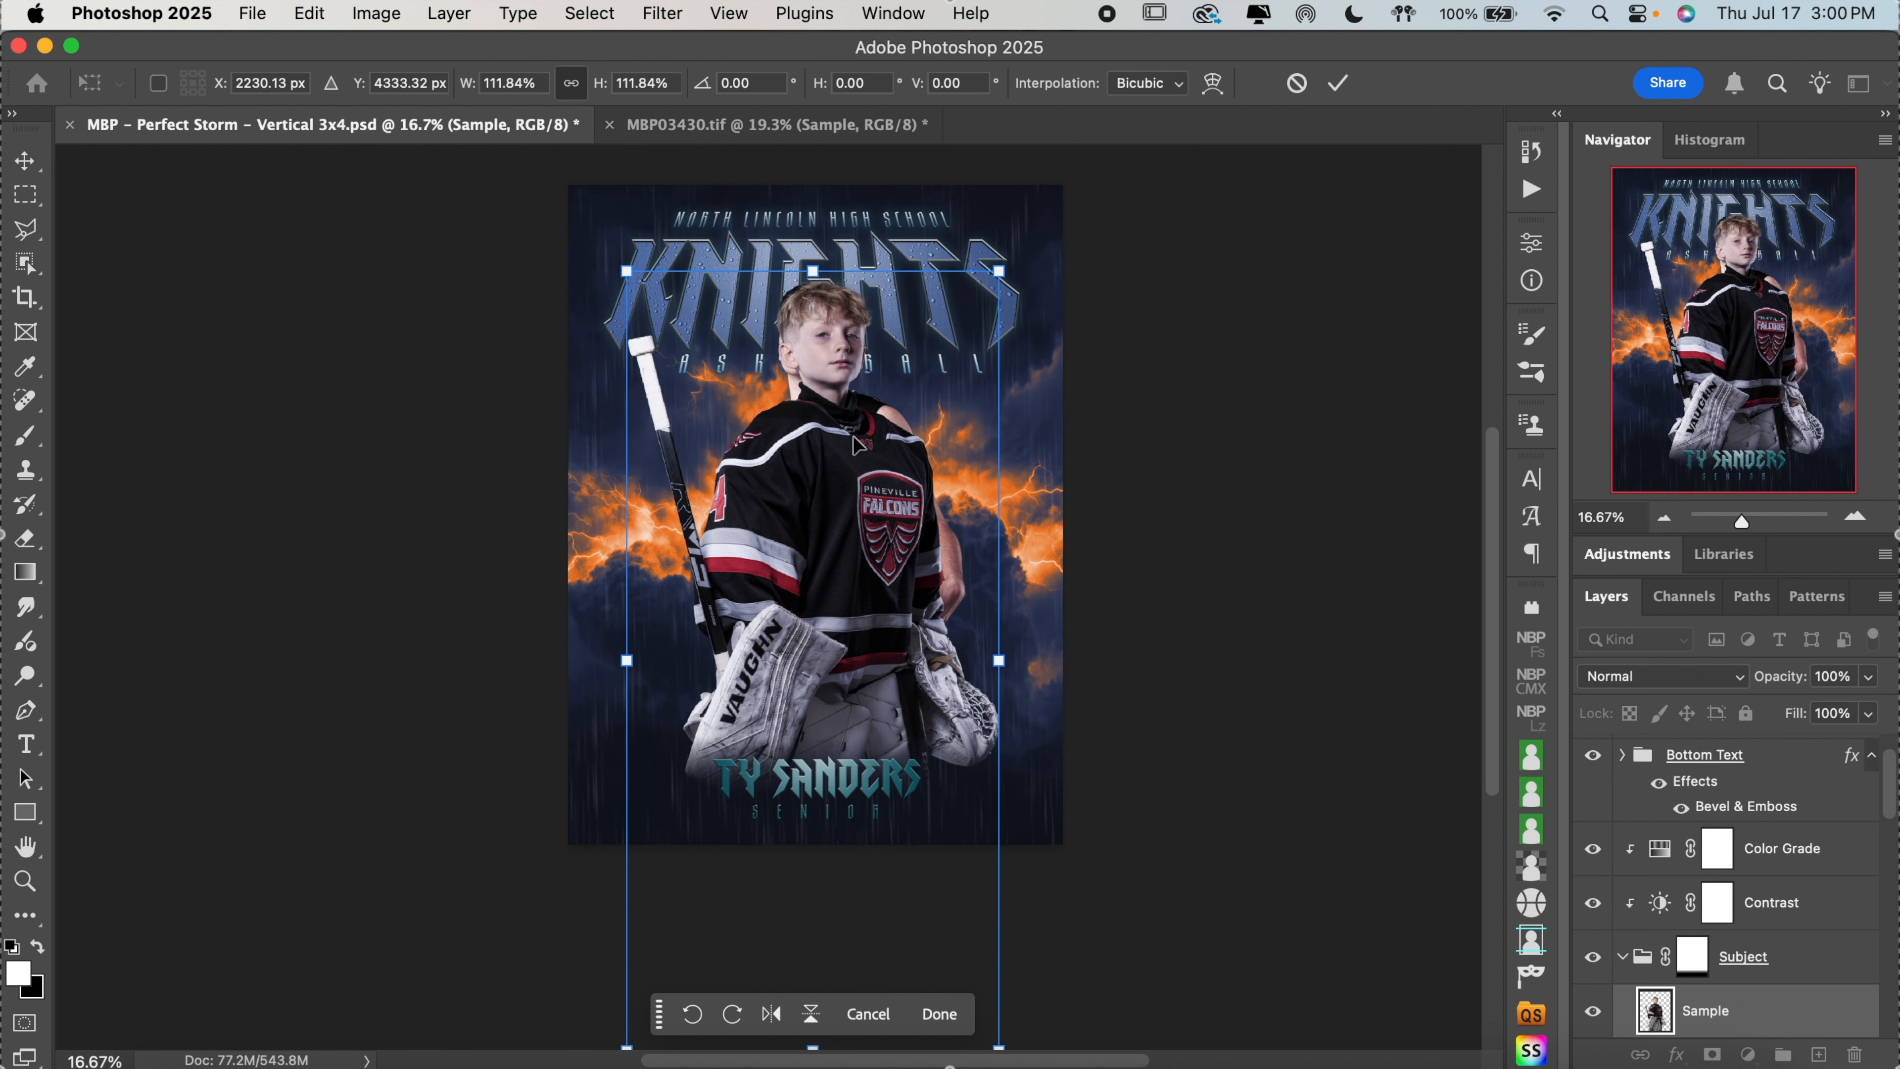
{"action": "key", "text": "shift+Up"}
{"action": "key", "text": "shift+Up"}
{"action": "key", "text": "shift+Up"}
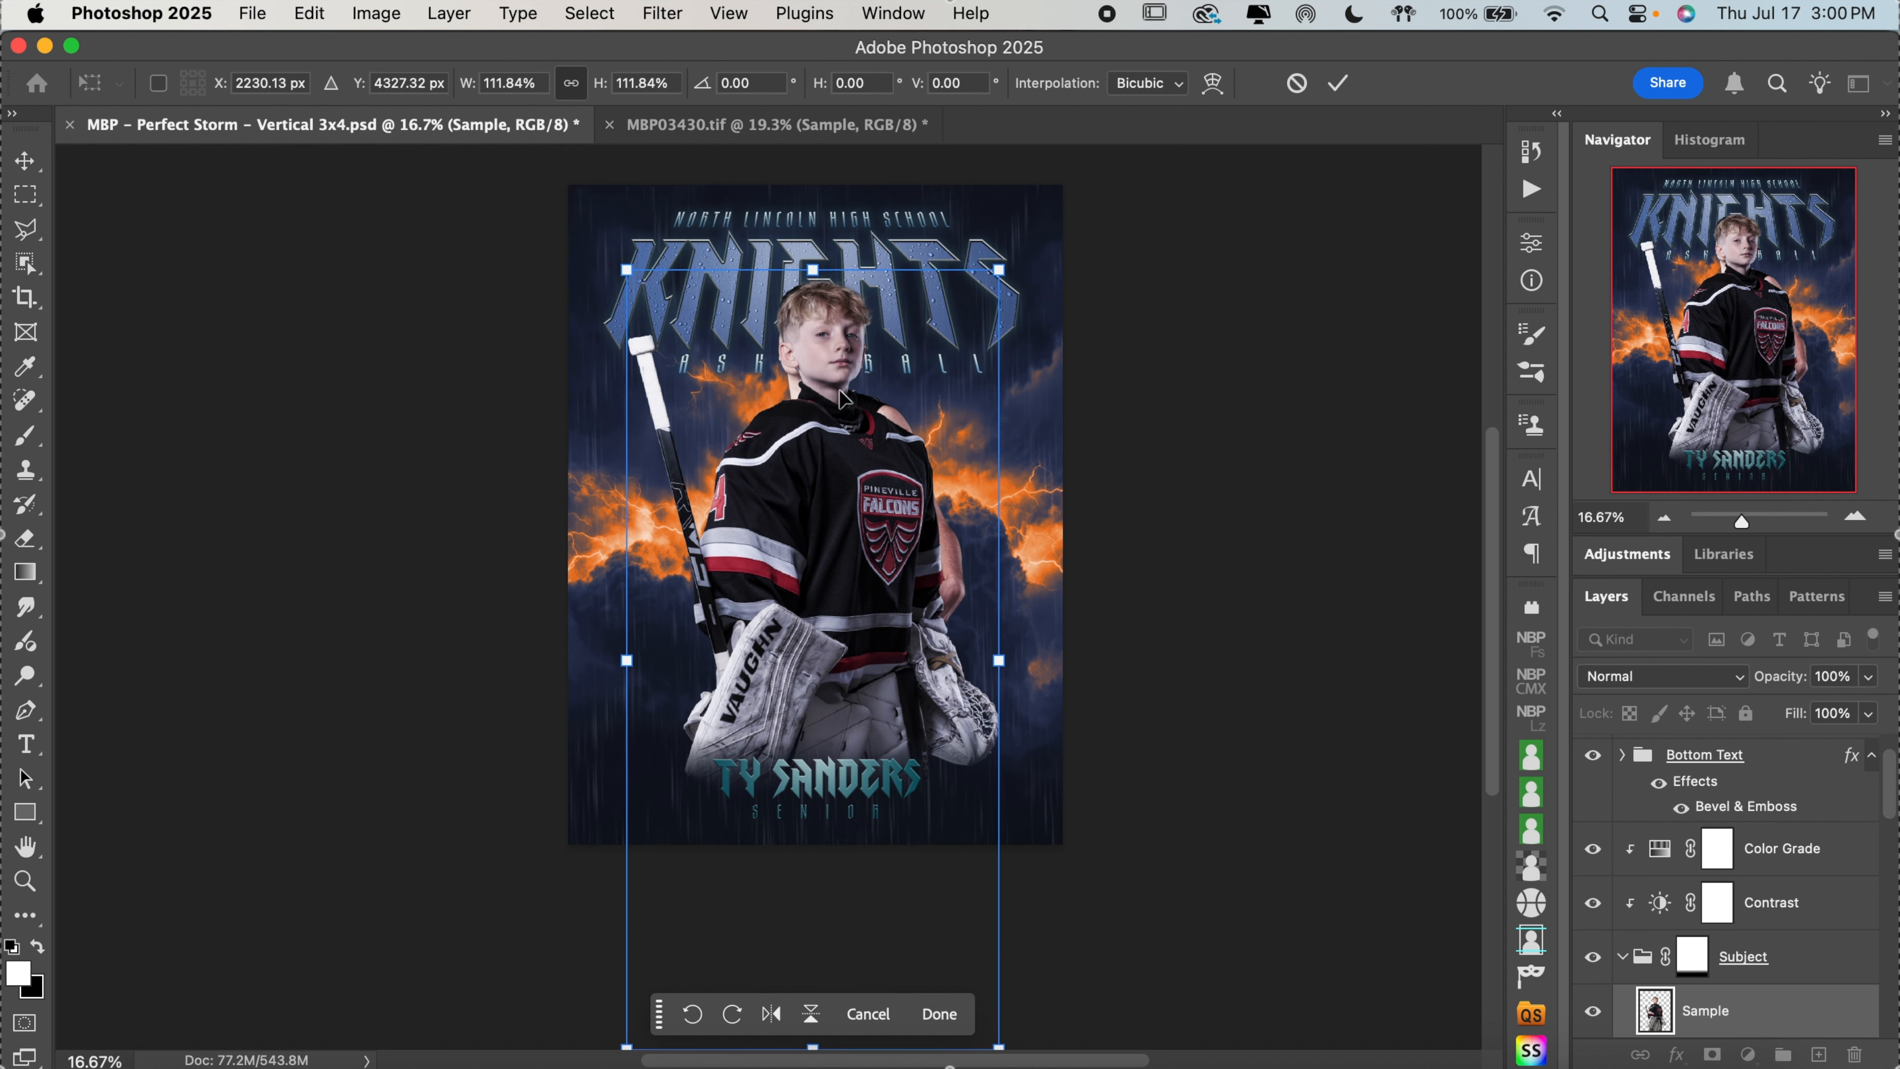
{"action": "key", "text": "Return"}
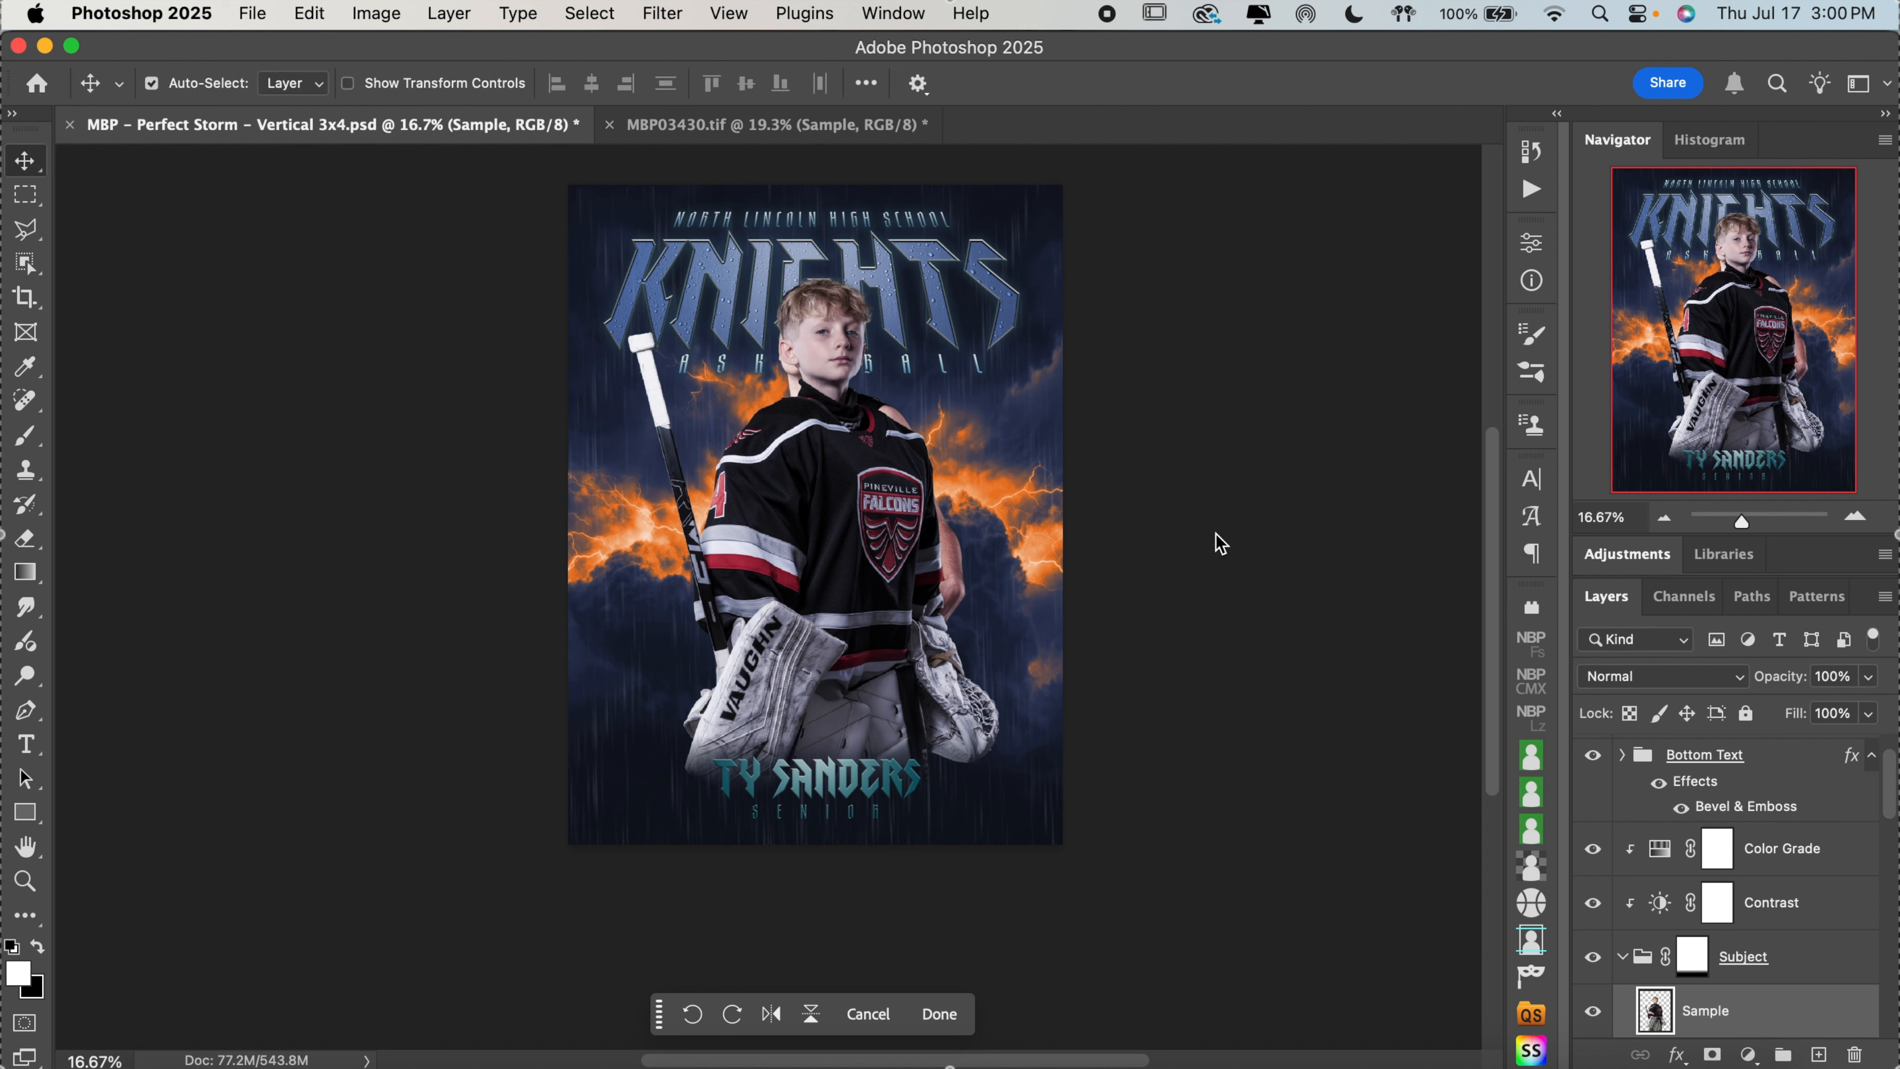
Hide the original basketball player's Sample layer in the Subject group
{"action": "scroll", "coordinate": [1721, 898], "scroll_direction": "down", "scroll_amount": 2}
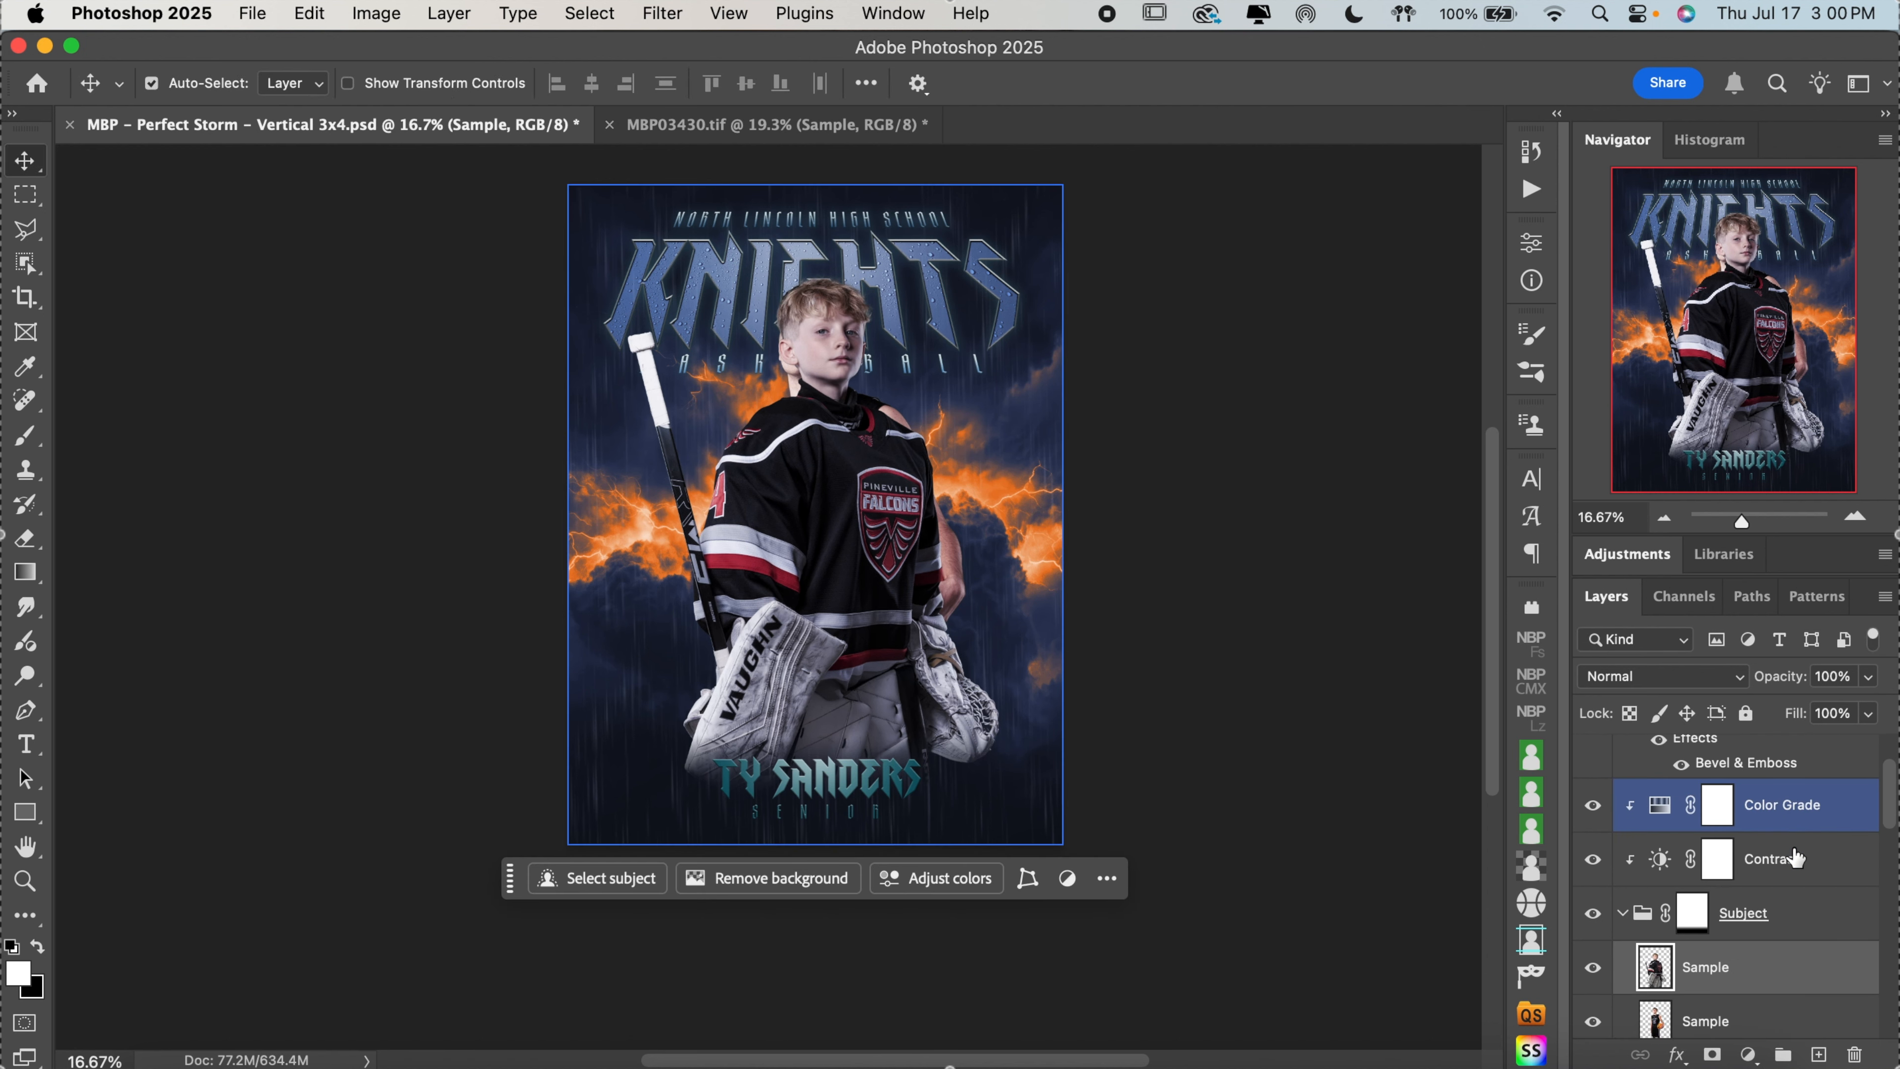
{"action": "left_click", "coordinate": [1593, 1021]}
{"action": "left_click", "coordinate": [1854, 522]}
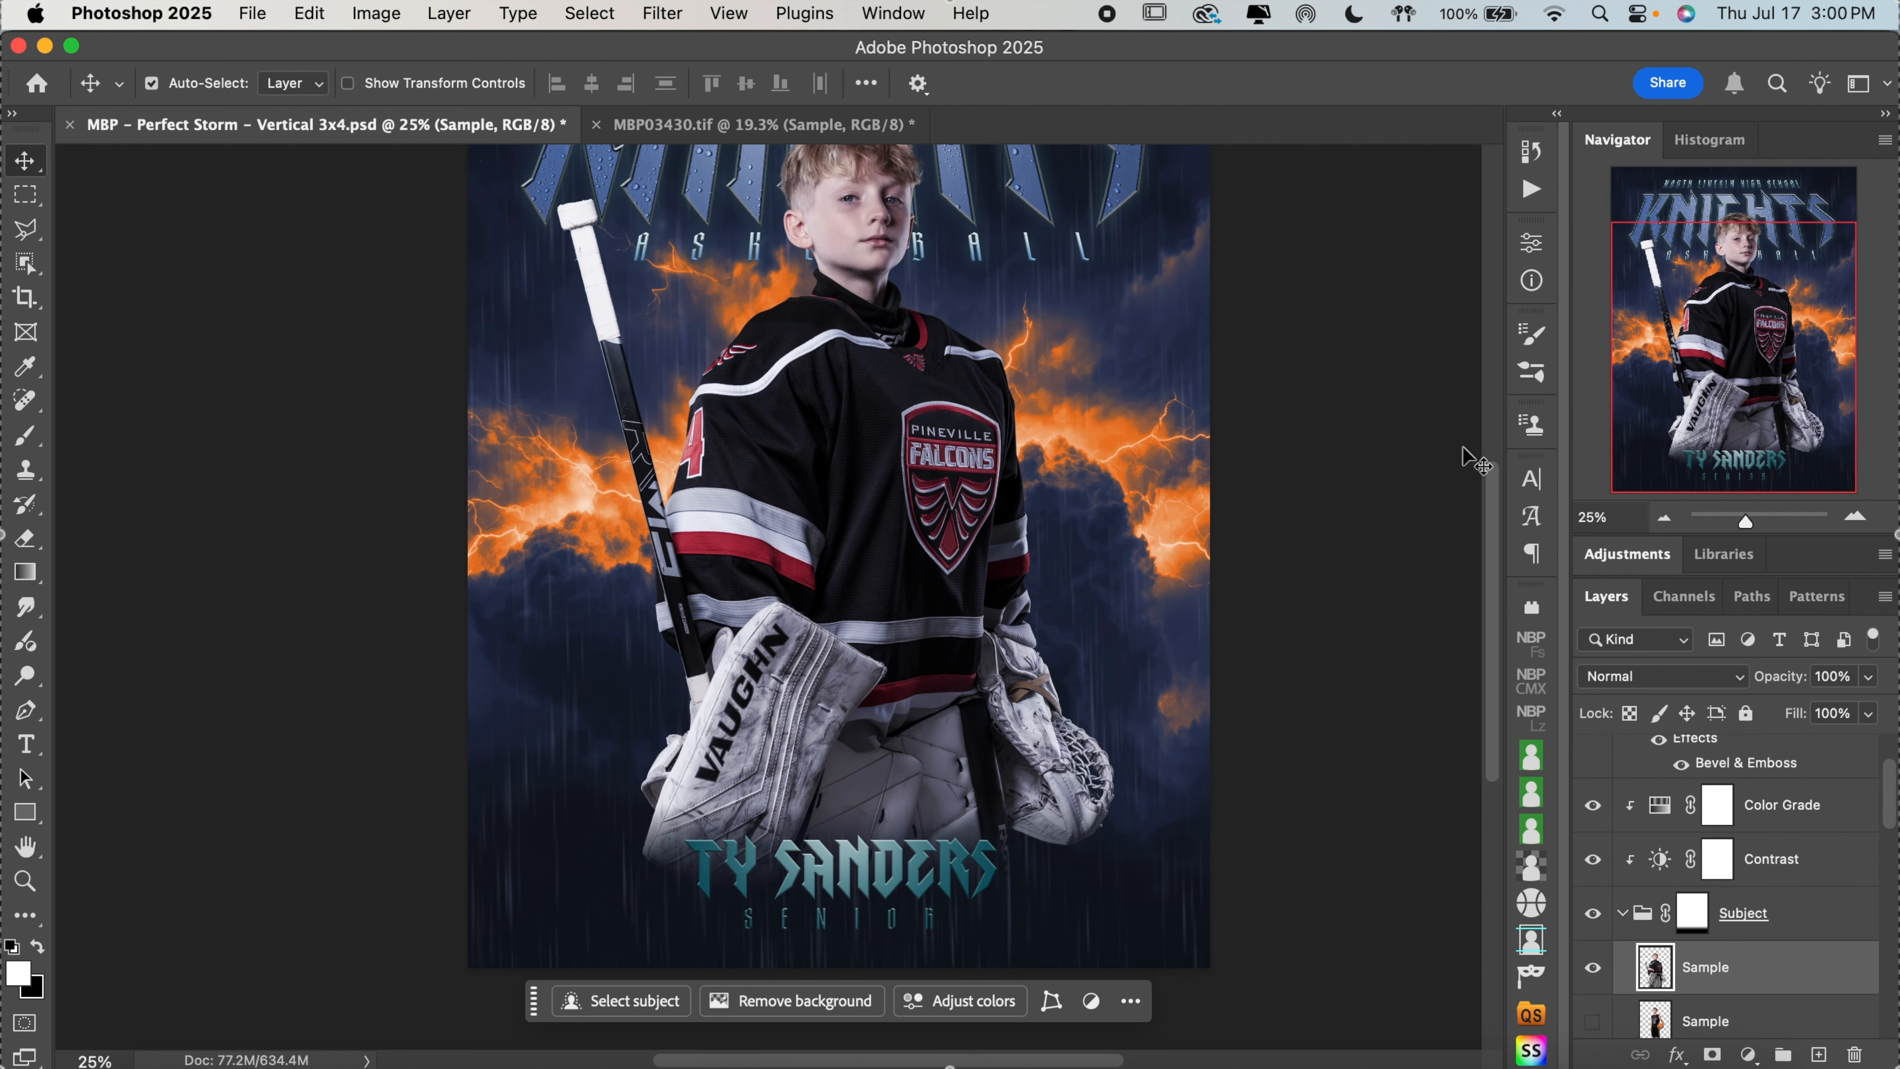
{"action": "scroll", "coordinate": [1451, 449], "scroll_direction": "up", "scroll_amount": 5}
Hide the Color Grade and Contrast adjustment layers clipped to the Subject group
{"action": "left_click", "coordinate": [1621, 889]}
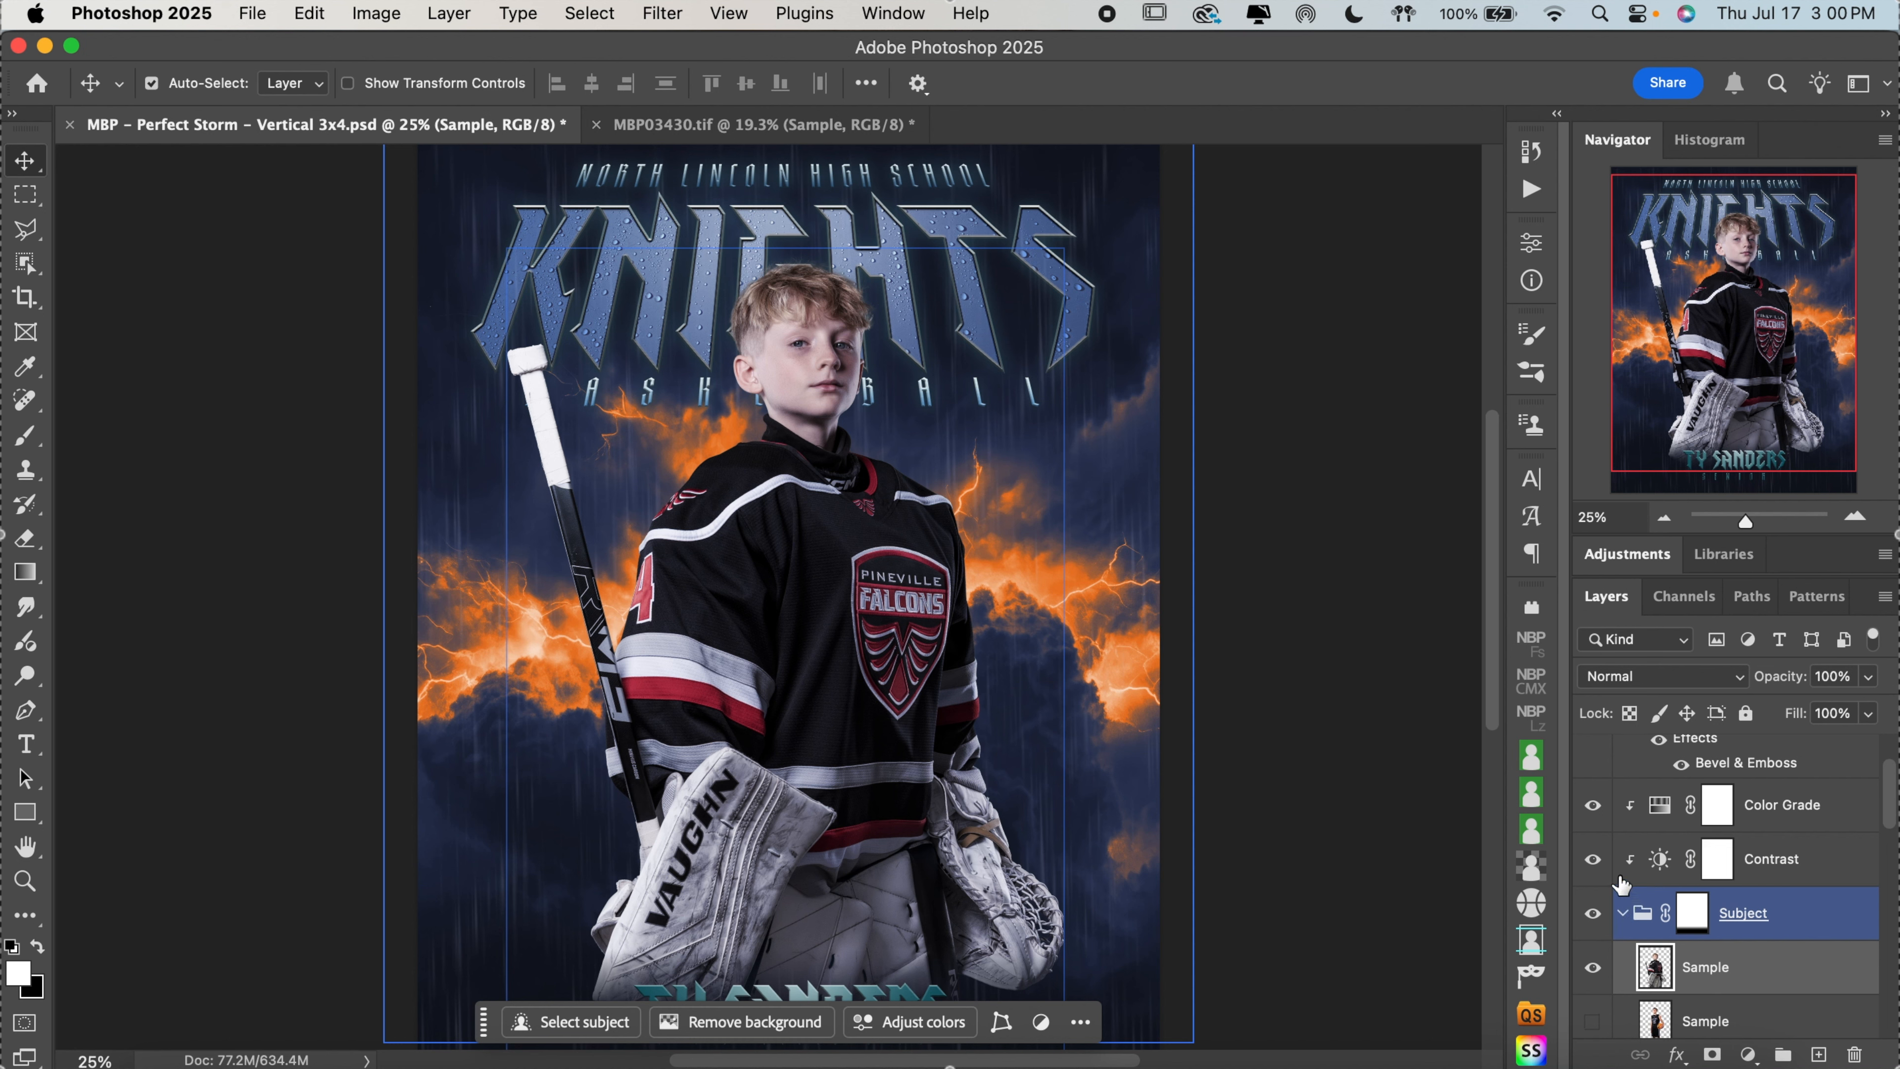
{"action": "left_click", "coordinate": [1594, 808]}
{"action": "left_click", "coordinate": [1593, 861]}
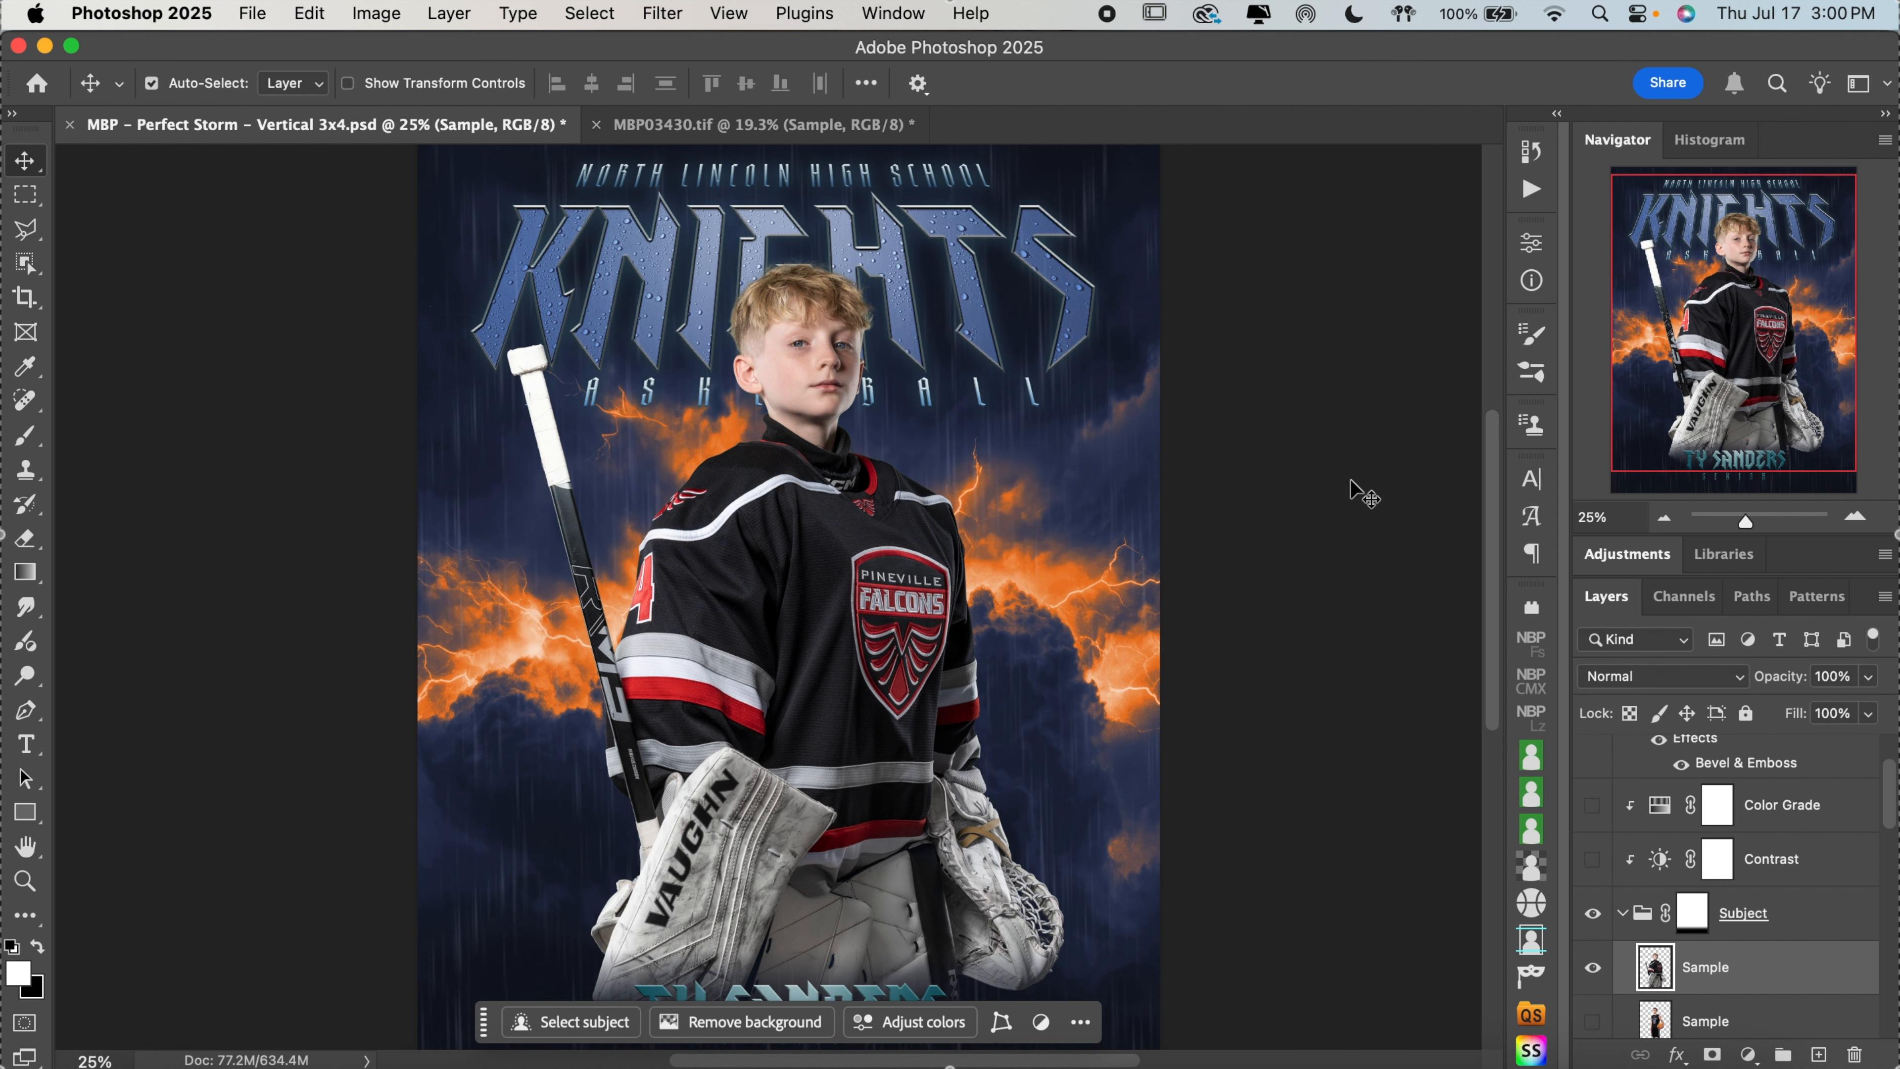
{"action": "scroll", "coordinate": [1358, 492], "scroll_direction": "up", "scroll_amount": 1}
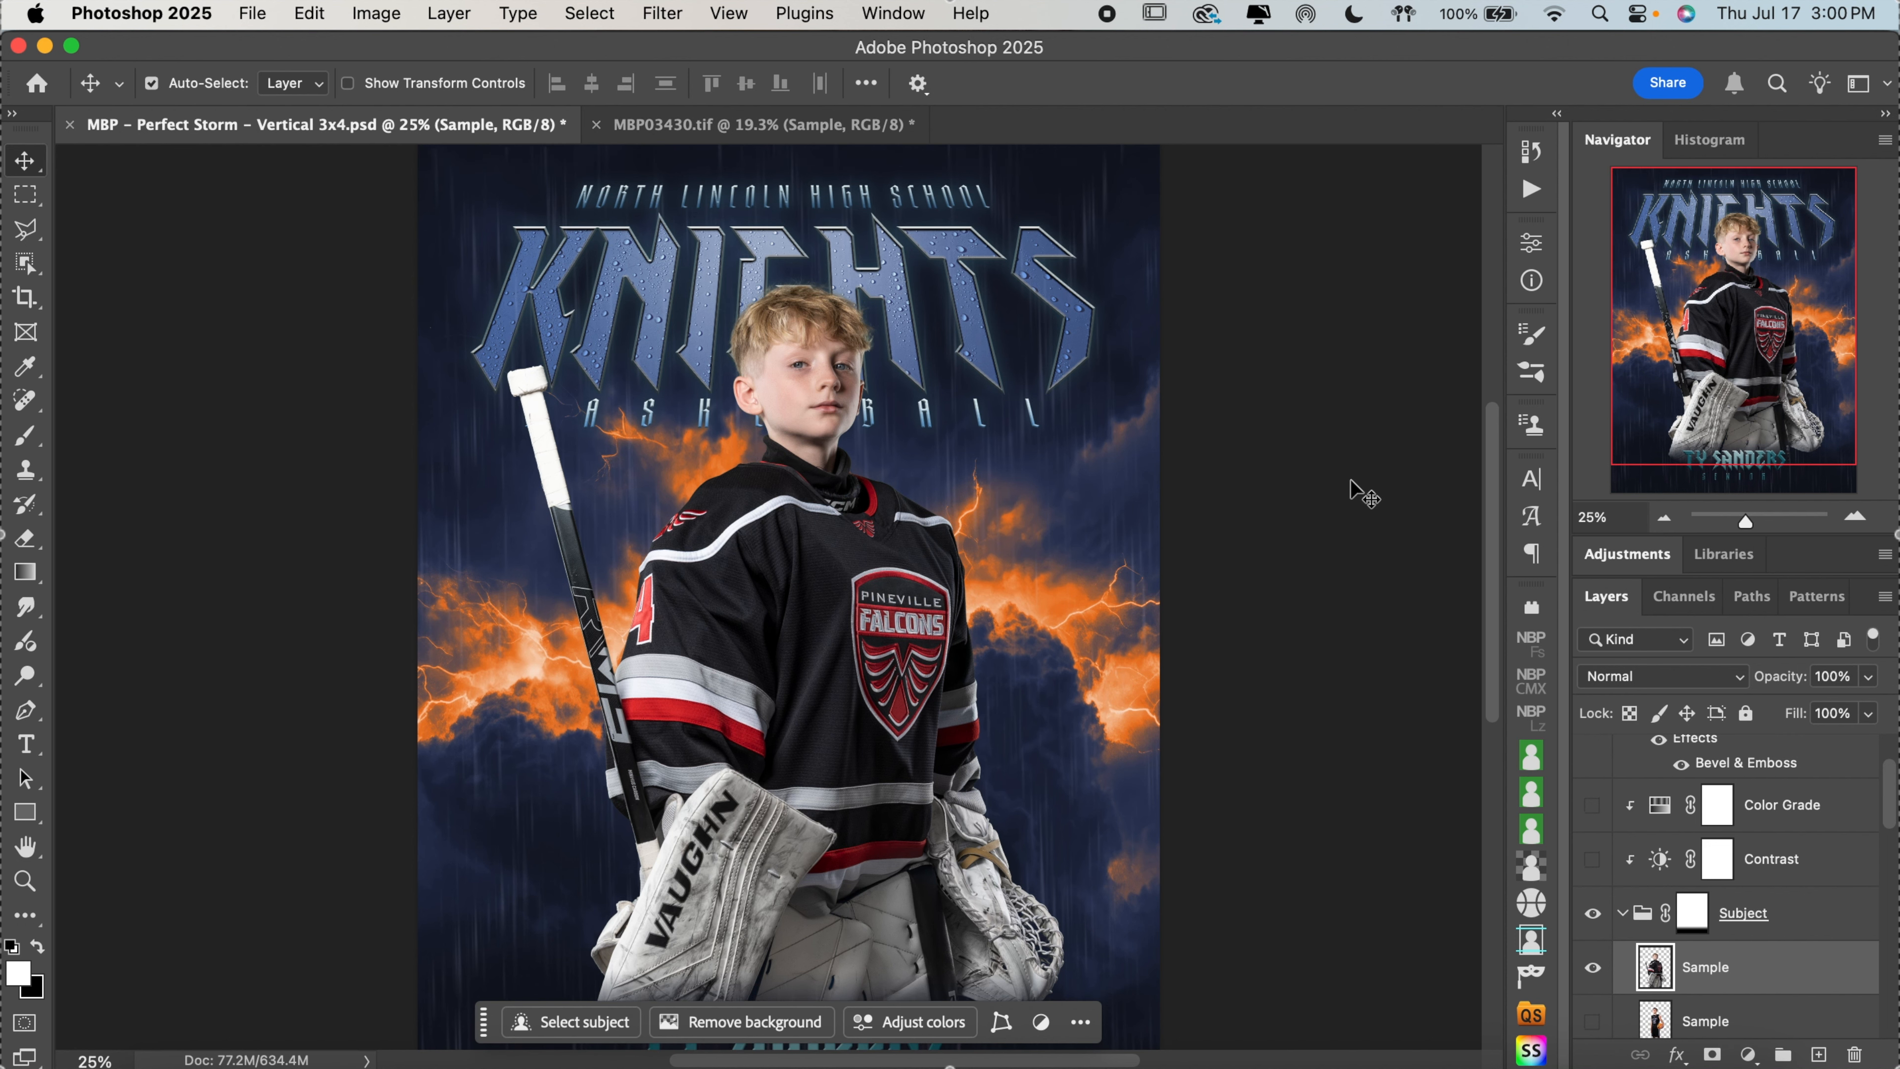
Hide the Center Glow adjustment layer clipped to the Storm background layer
{"action": "left_click", "coordinate": [1643, 909]}
{"action": "scroll", "coordinate": [1753, 904], "scroll_direction": "down", "scroll_amount": 2}
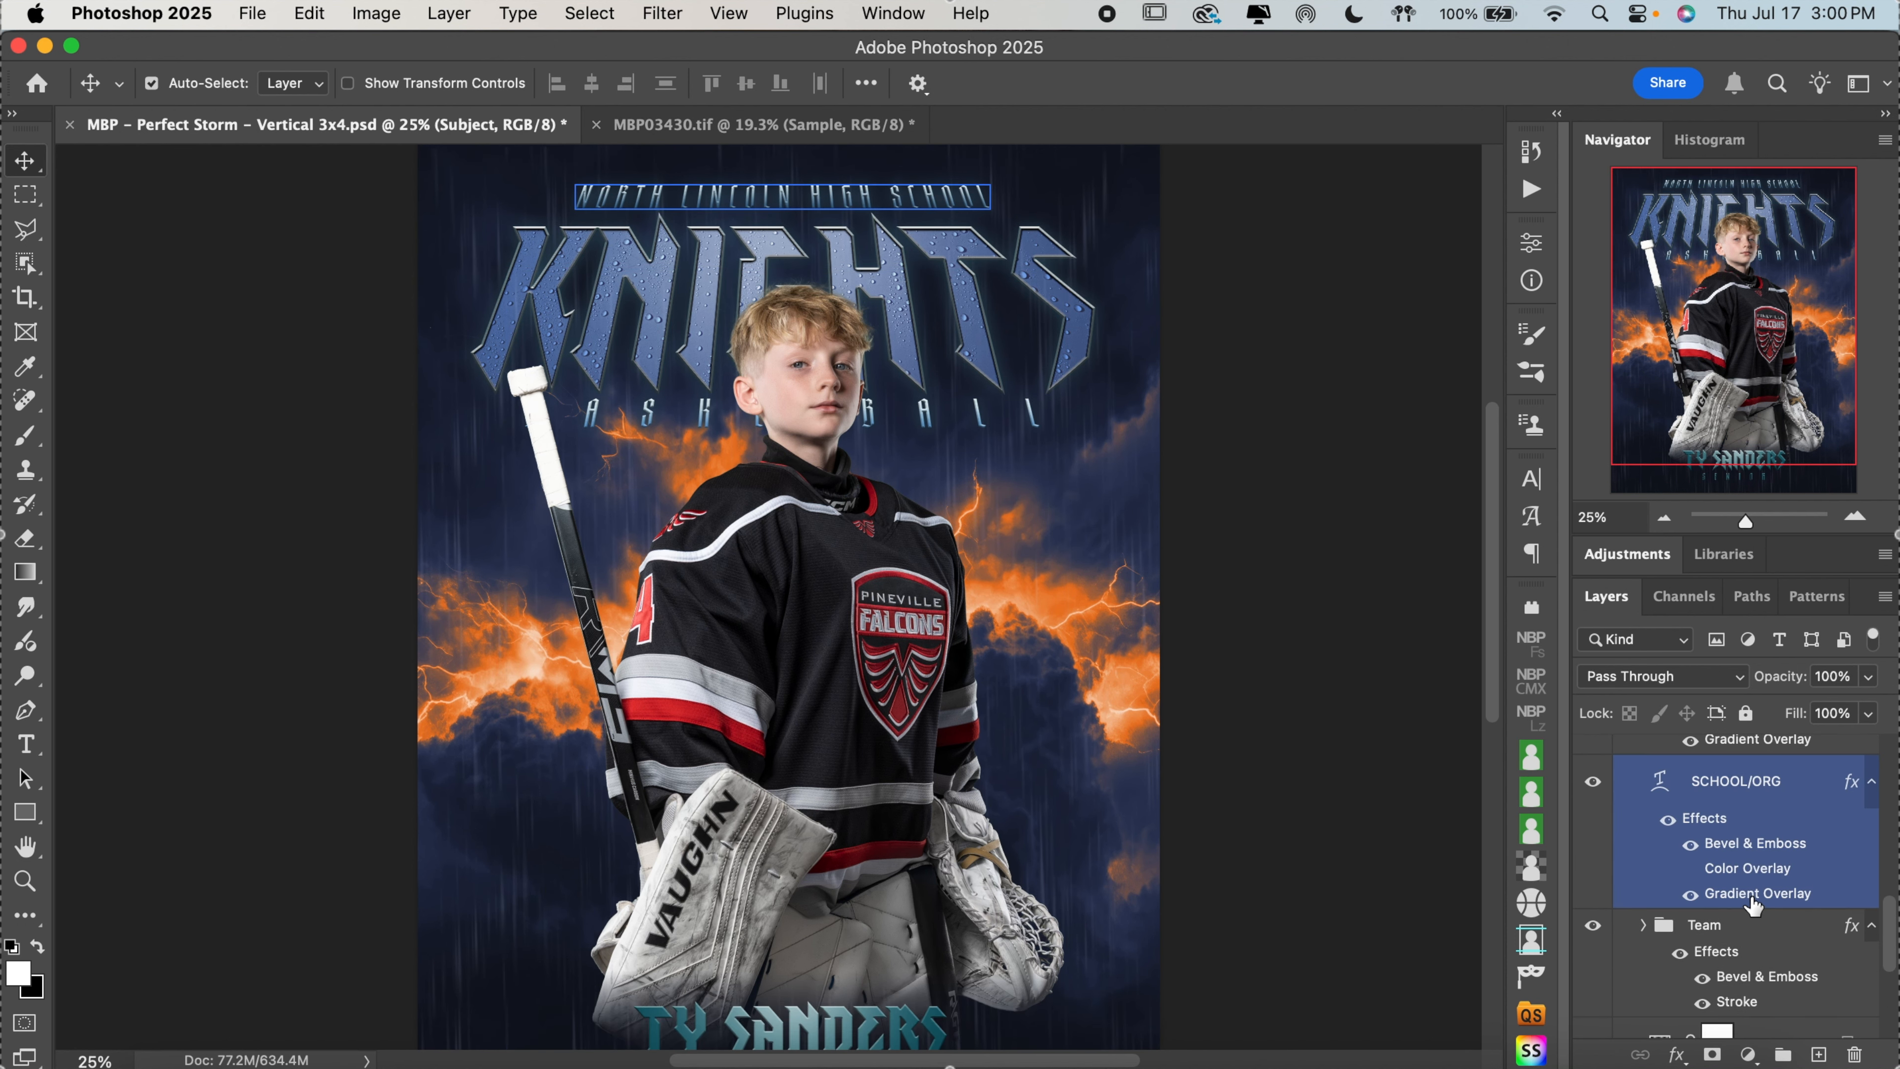
{"action": "scroll", "coordinate": [1752, 904], "scroll_direction": "down", "scroll_amount": 3}
{"action": "left_click", "coordinate": [1758, 962]}
{"action": "scroll", "coordinate": [1762, 962], "scroll_direction": "up", "scroll_amount": 1}
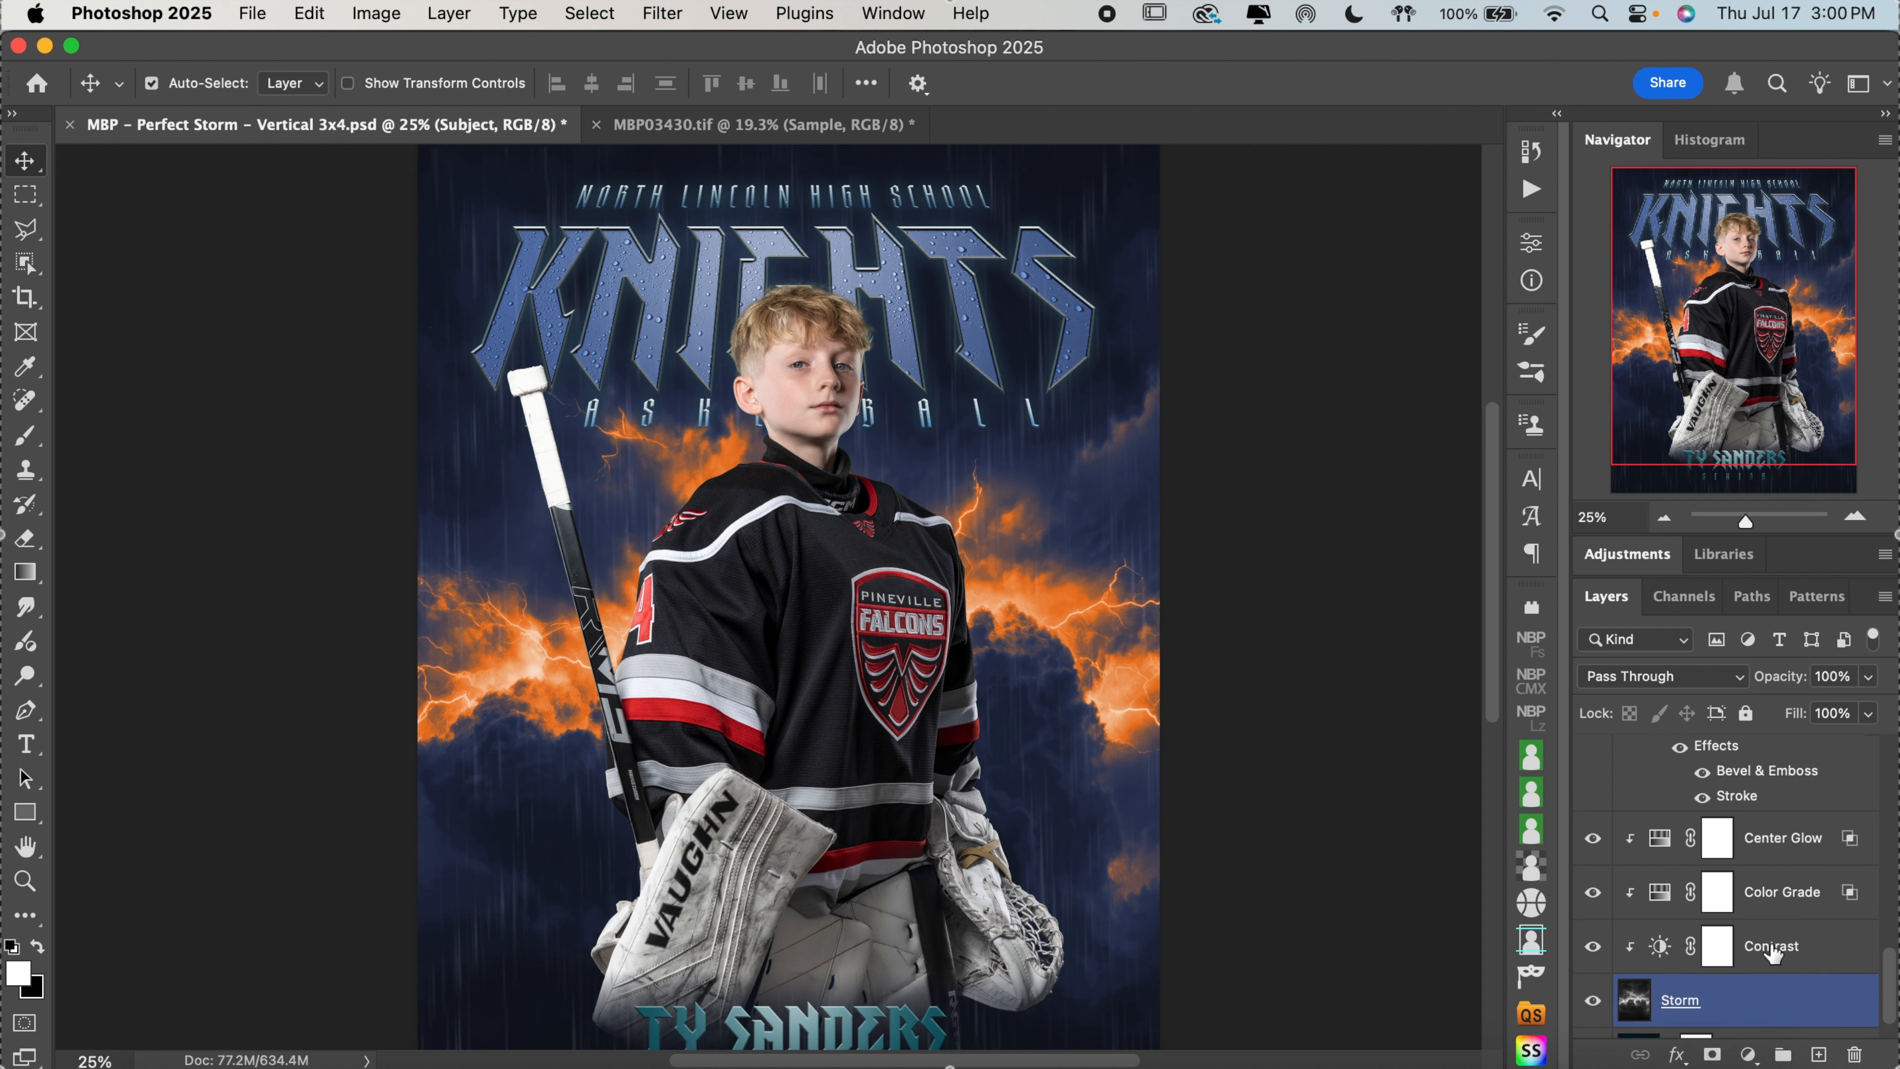
{"action": "left_click", "coordinate": [1792, 844]}
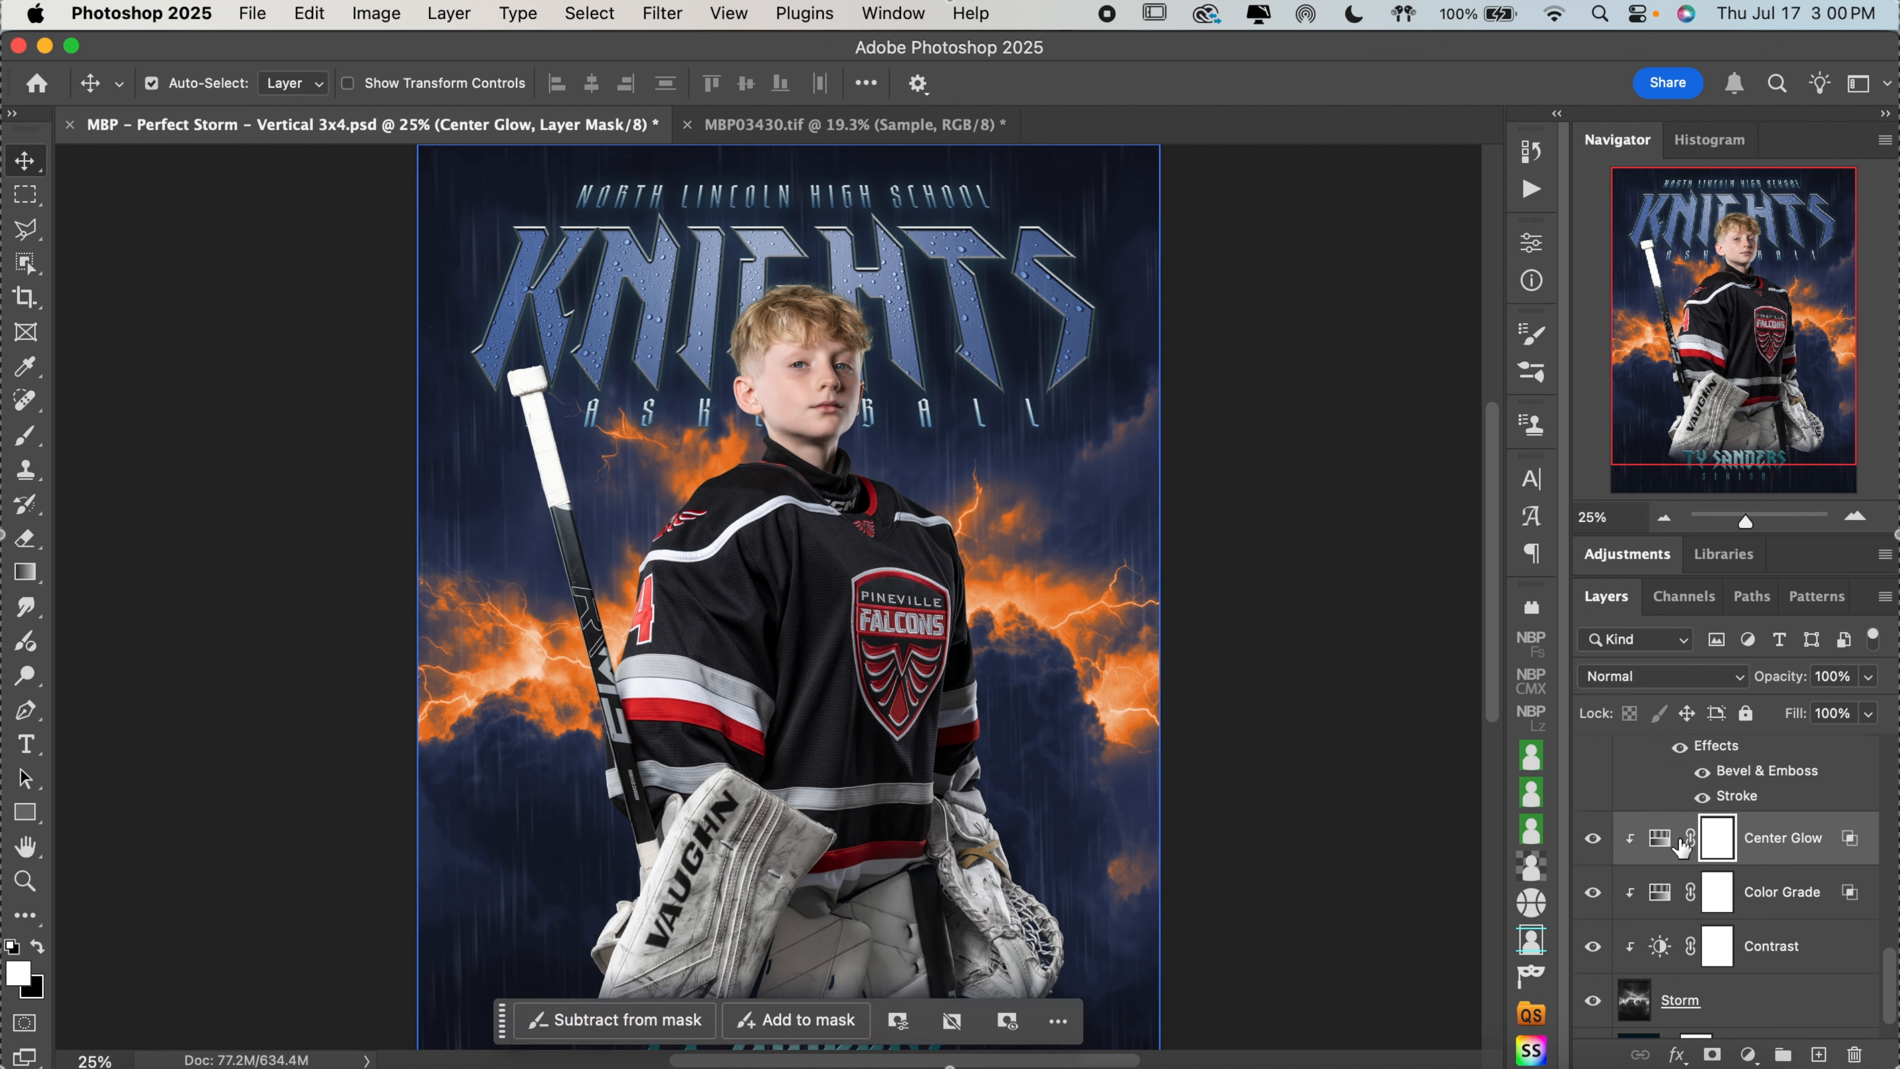
{"action": "left_click", "coordinate": [1592, 839]}
{"action": "left_click", "coordinate": [1592, 840]}
{"action": "left_click", "coordinate": [1592, 840]}
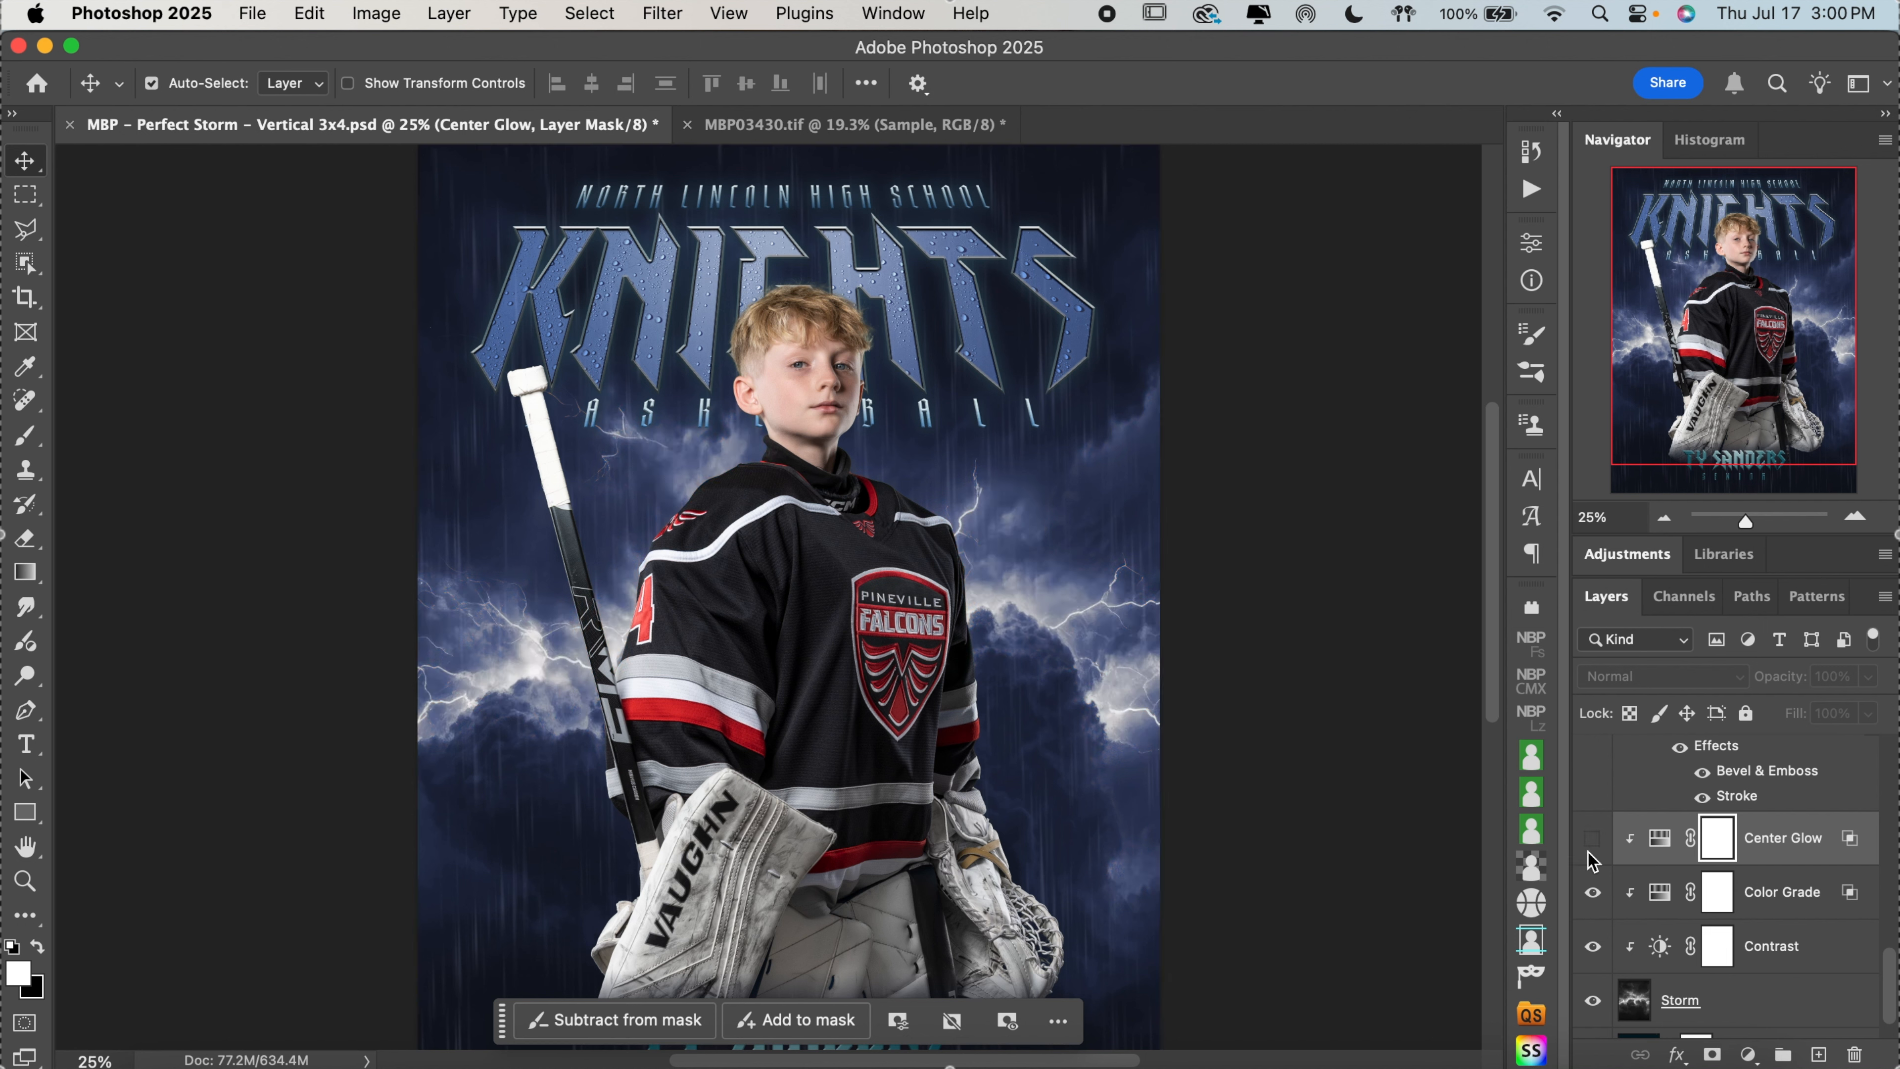
Try a red tint in the Storm's Color Grade adjustment with hue 359, saturation 75 and lightness +5
{"action": "left_click", "coordinate": [1593, 911]}
{"action": "left_click", "coordinate": [1593, 894]}
{"action": "left_click", "coordinate": [1593, 894]}
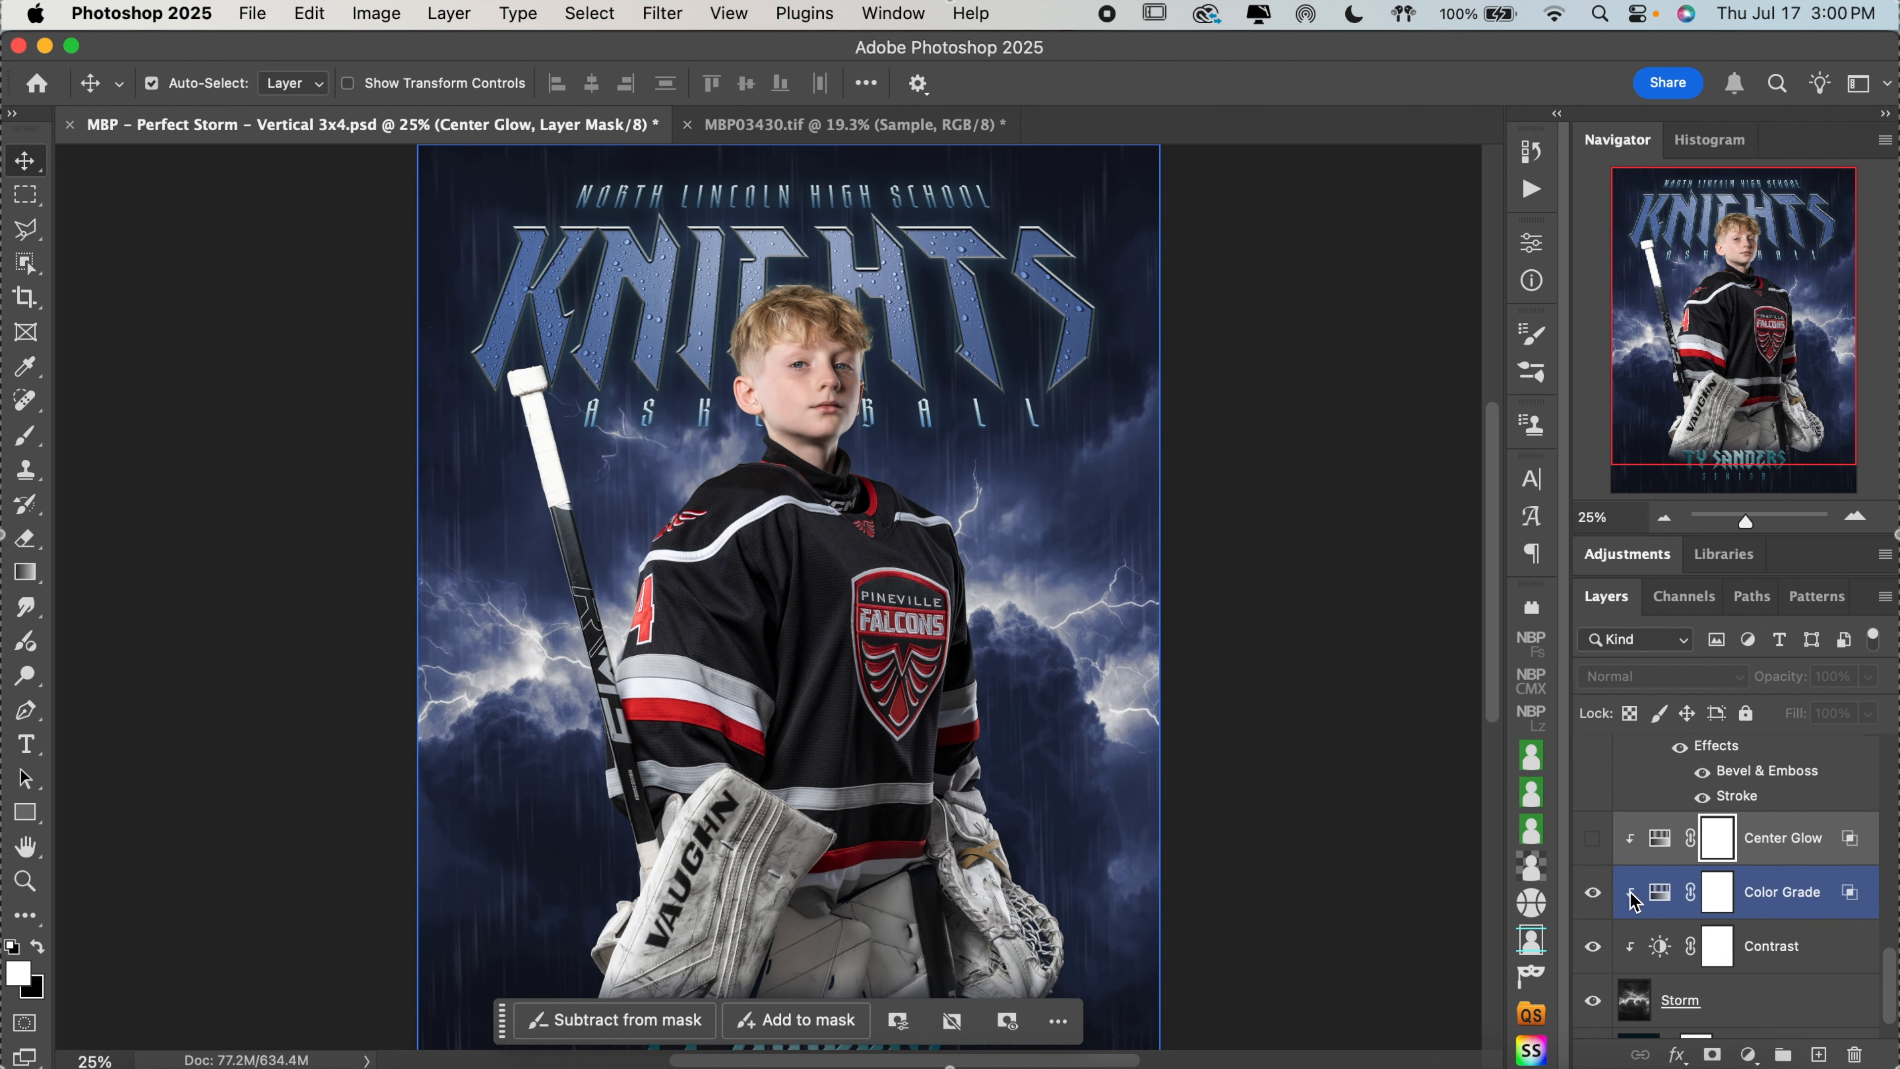
{"action": "double_click", "coordinate": [1660, 891]}
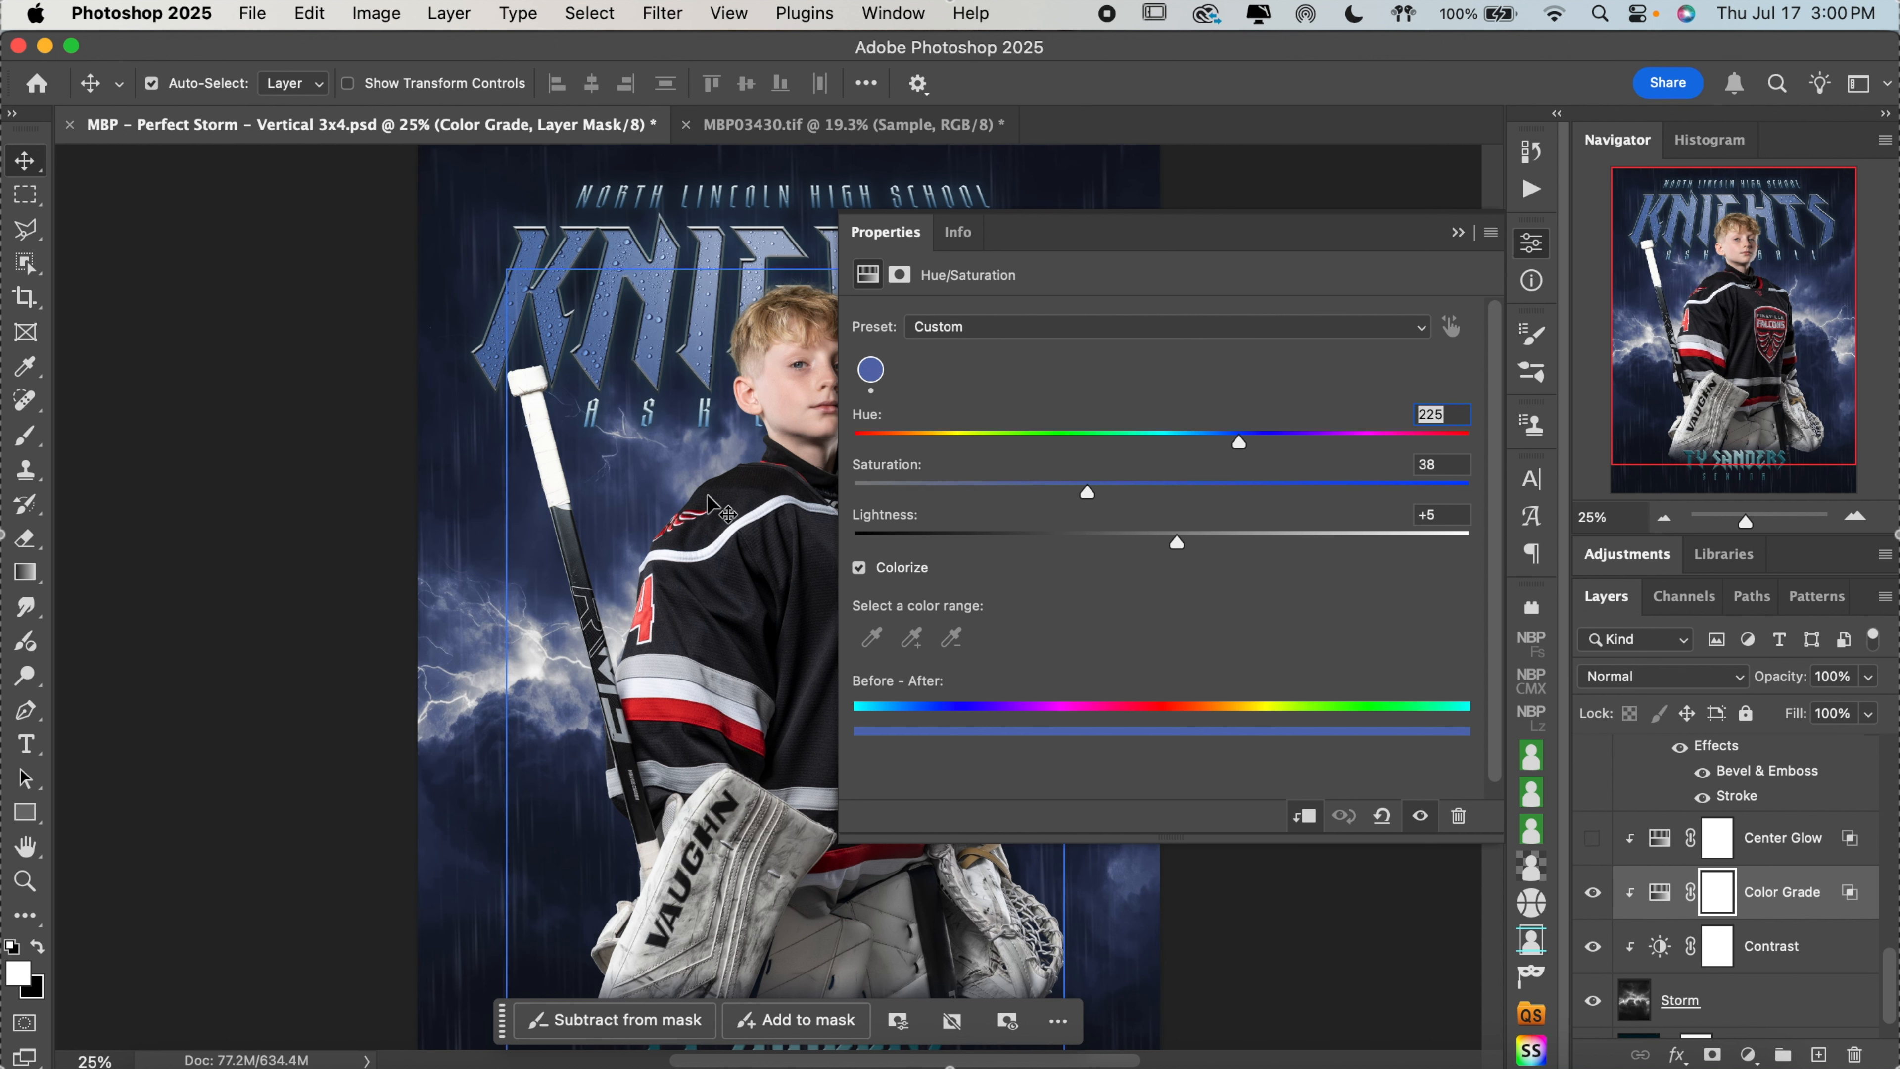
{"action": "left_click_drag", "start_coordinate": [778, 483], "coordinate": [563, 467]}
{"action": "left_click_drag", "start_coordinate": [1239, 444], "coordinate": [1470, 450]}
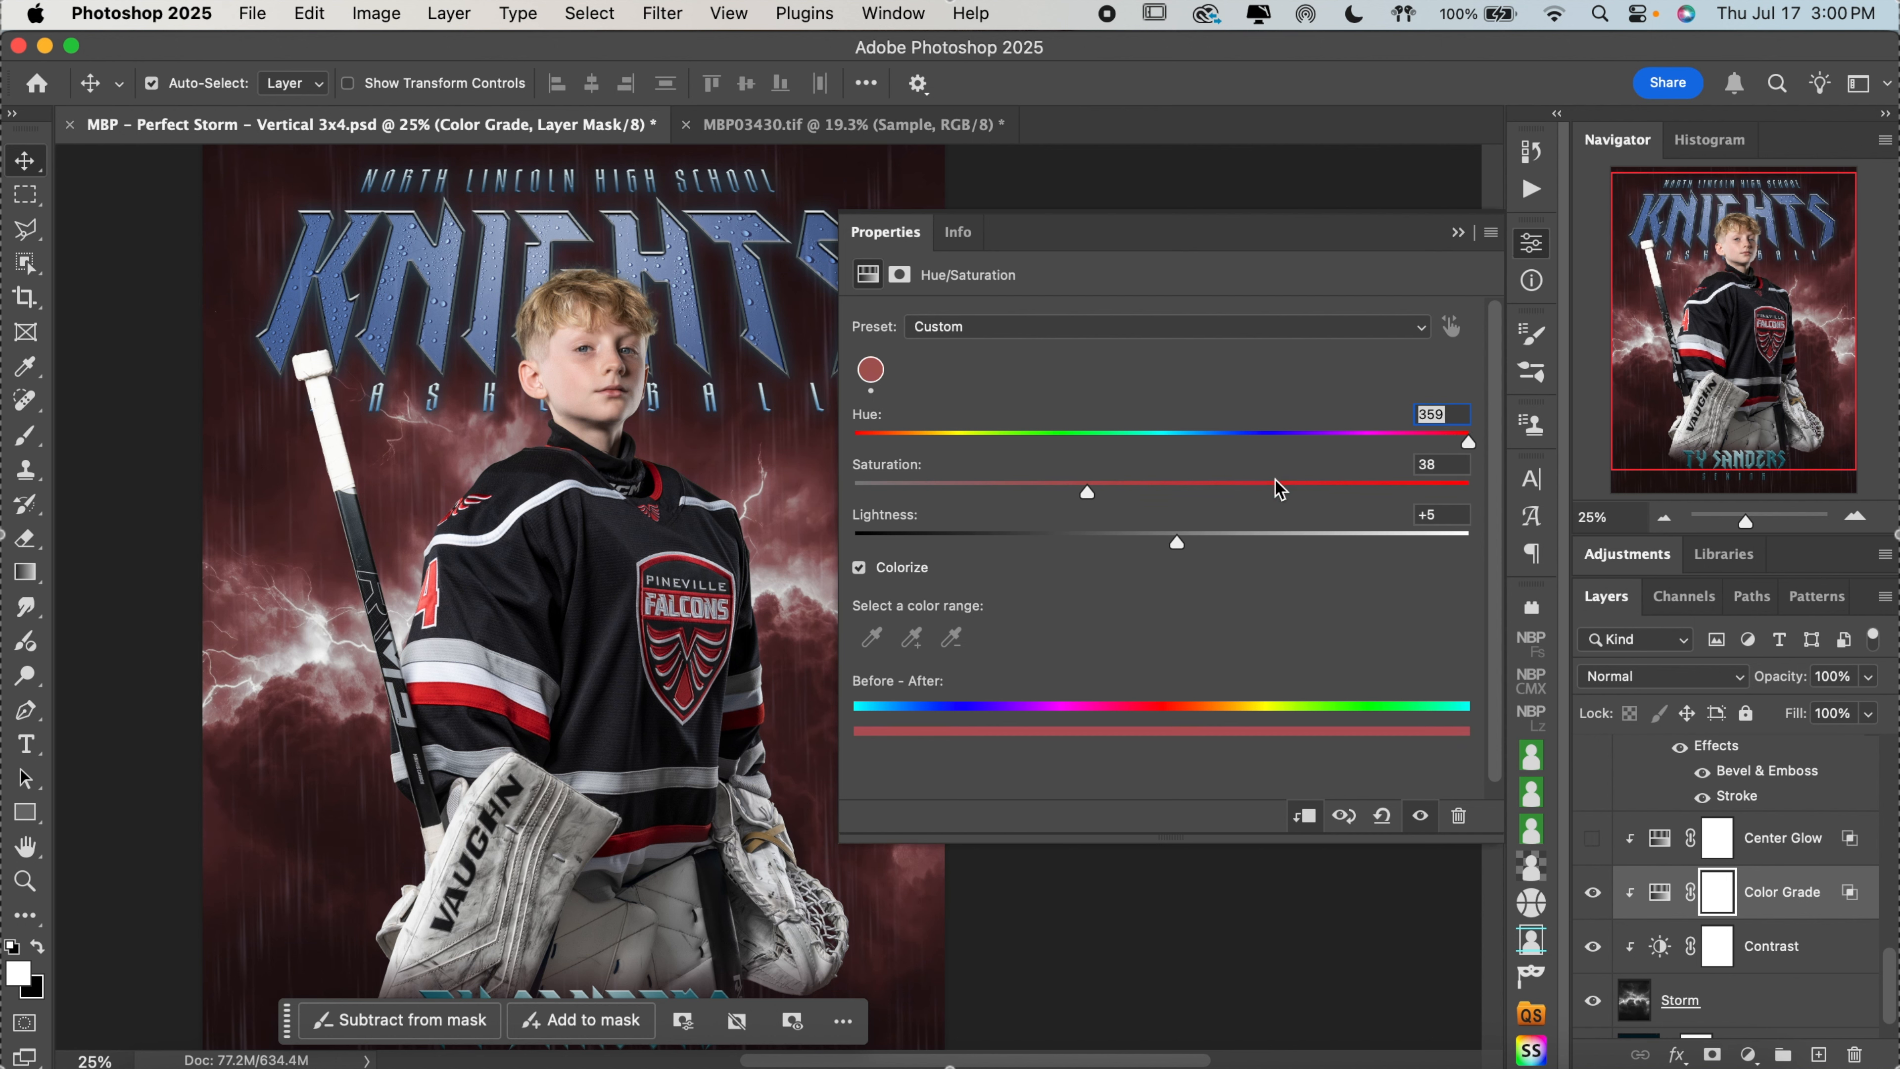
{"action": "left_click_drag", "start_coordinate": [1276, 485], "coordinate": [1318, 496]}
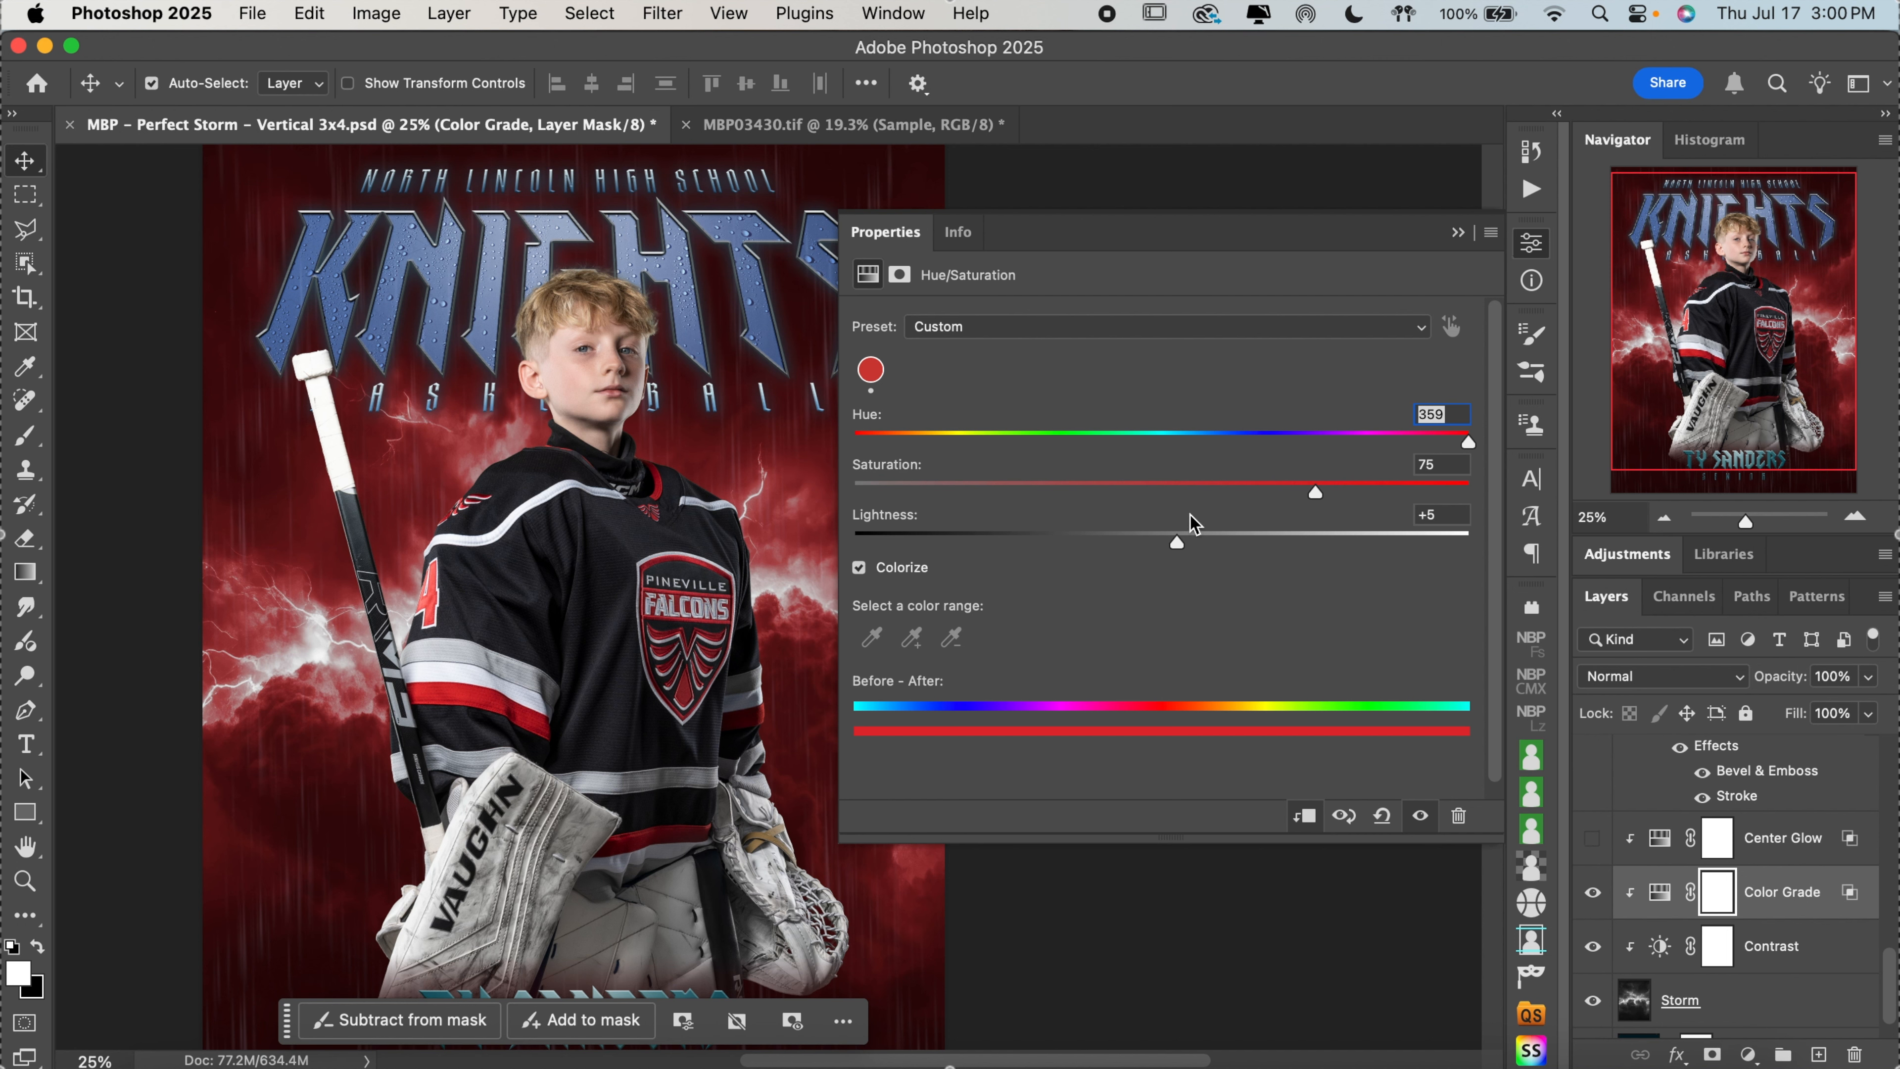
{"action": "double_click", "coordinate": [1240, 533]}
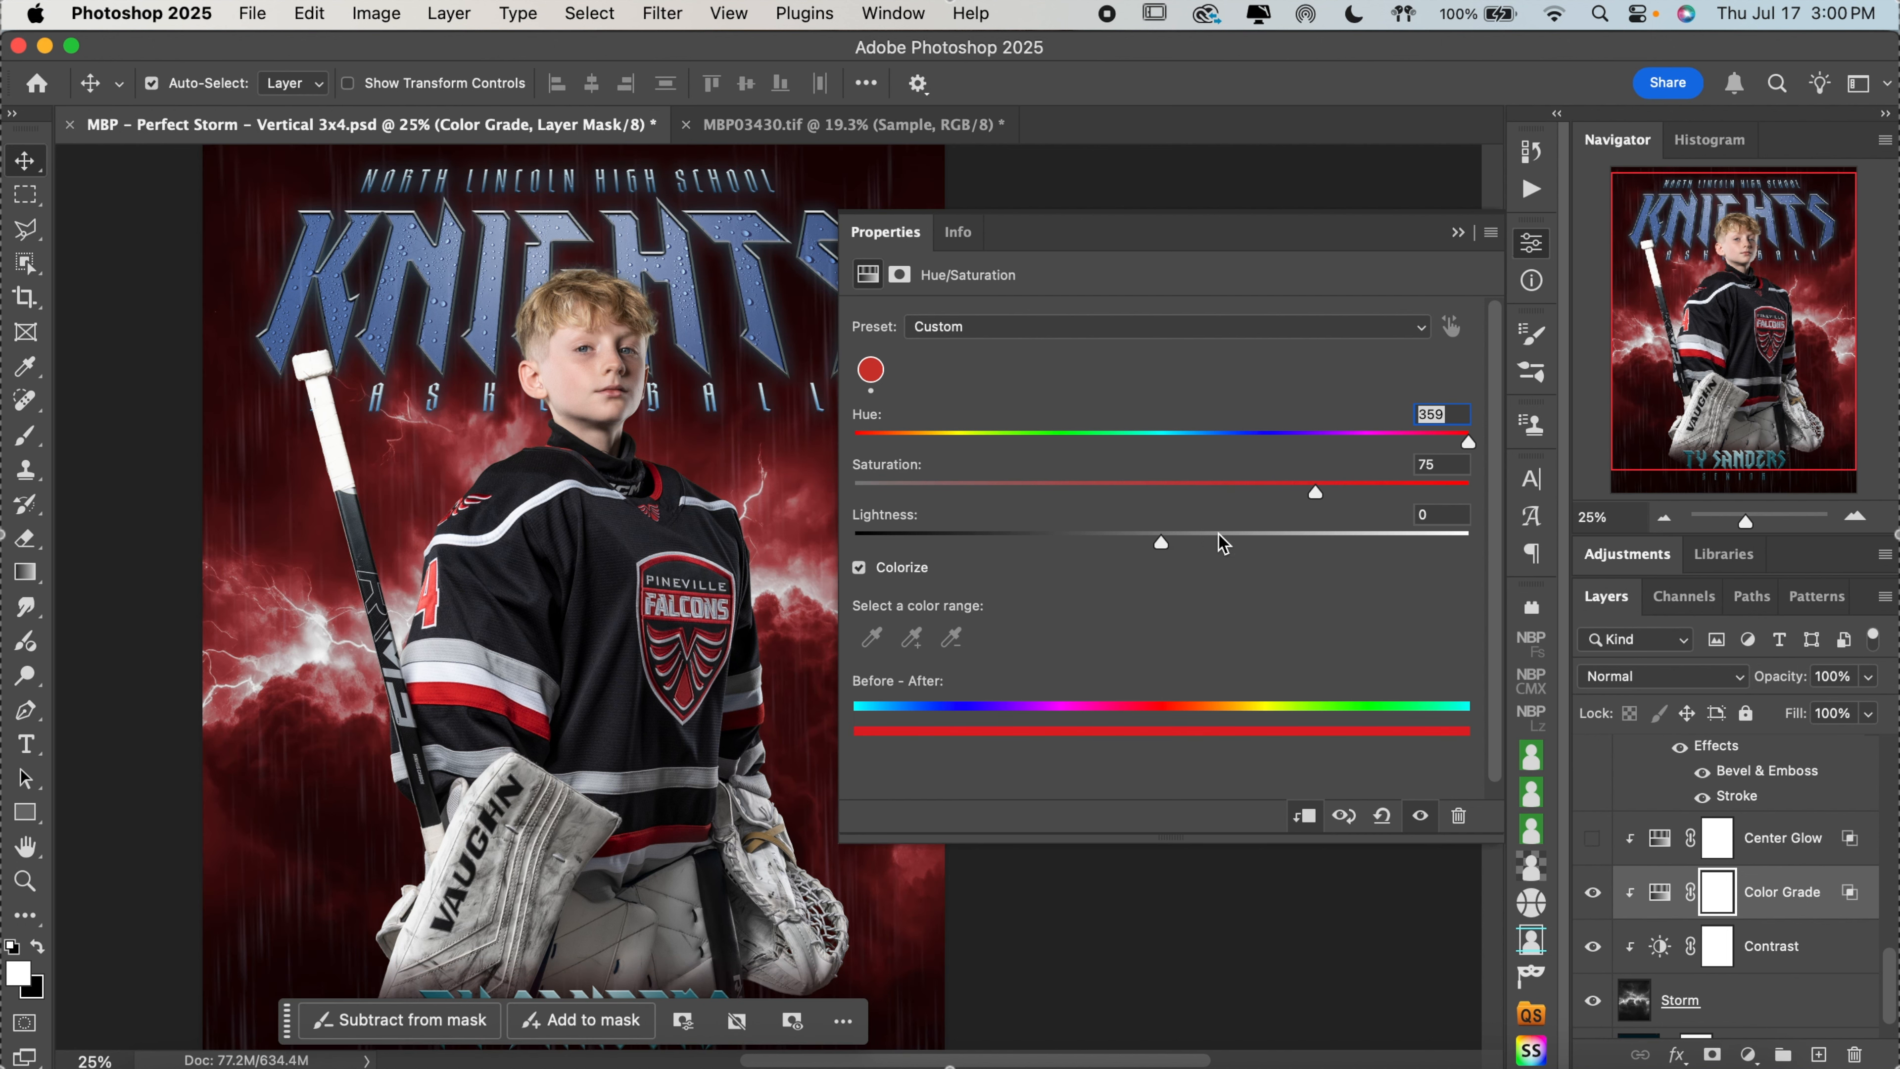
{"action": "mouse_move", "coordinate": [1160, 540]}
{"action": "left_mouse_down"}
{"action": "mouse_move", "coordinate": [1101, 546]}
{"action": "mouse_move", "coordinate": [1227, 539]}
{"action": "mouse_move", "coordinate": [1178, 536]}
{"action": "left_mouse_up"}
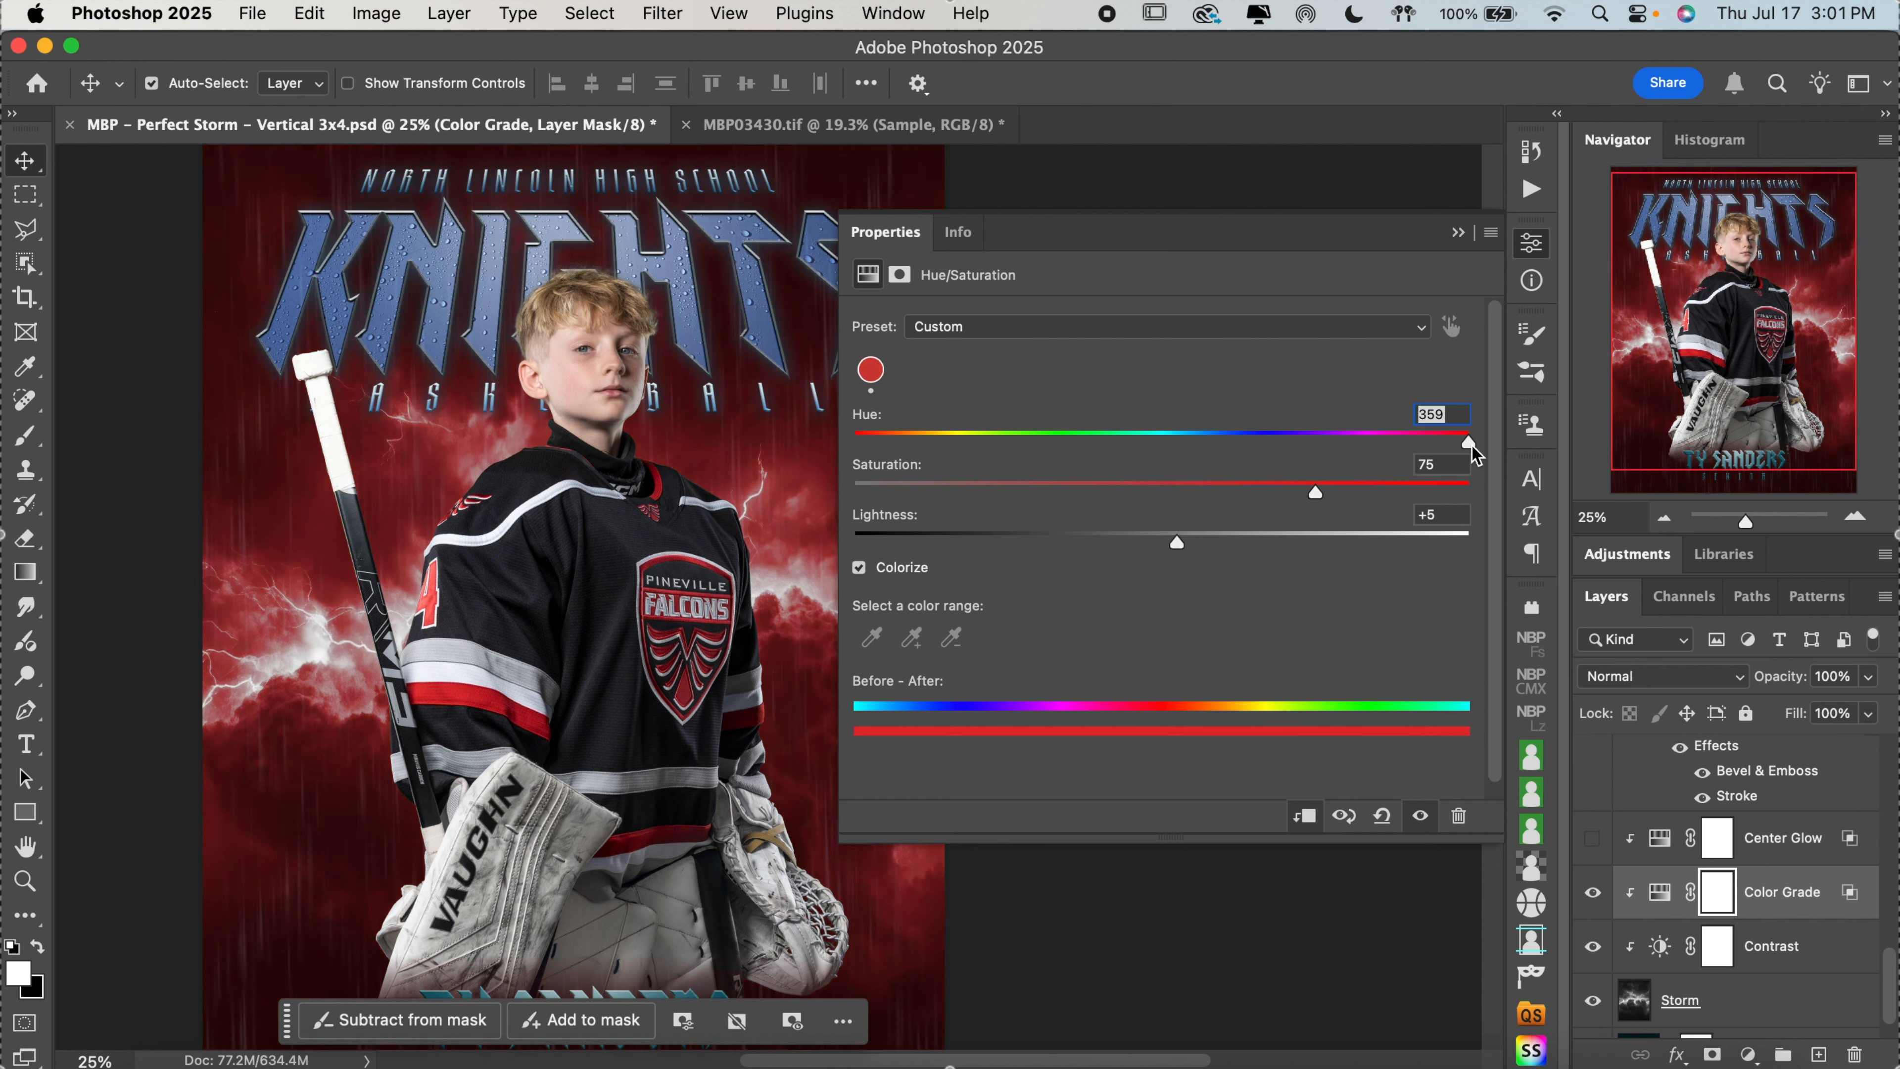
Set the Storm's Color Grade hue to 190 and reduce that adjustment layer's opacity to 0%
{"action": "left_click_drag", "start_coordinate": [1470, 447], "coordinate": [1179, 437]}
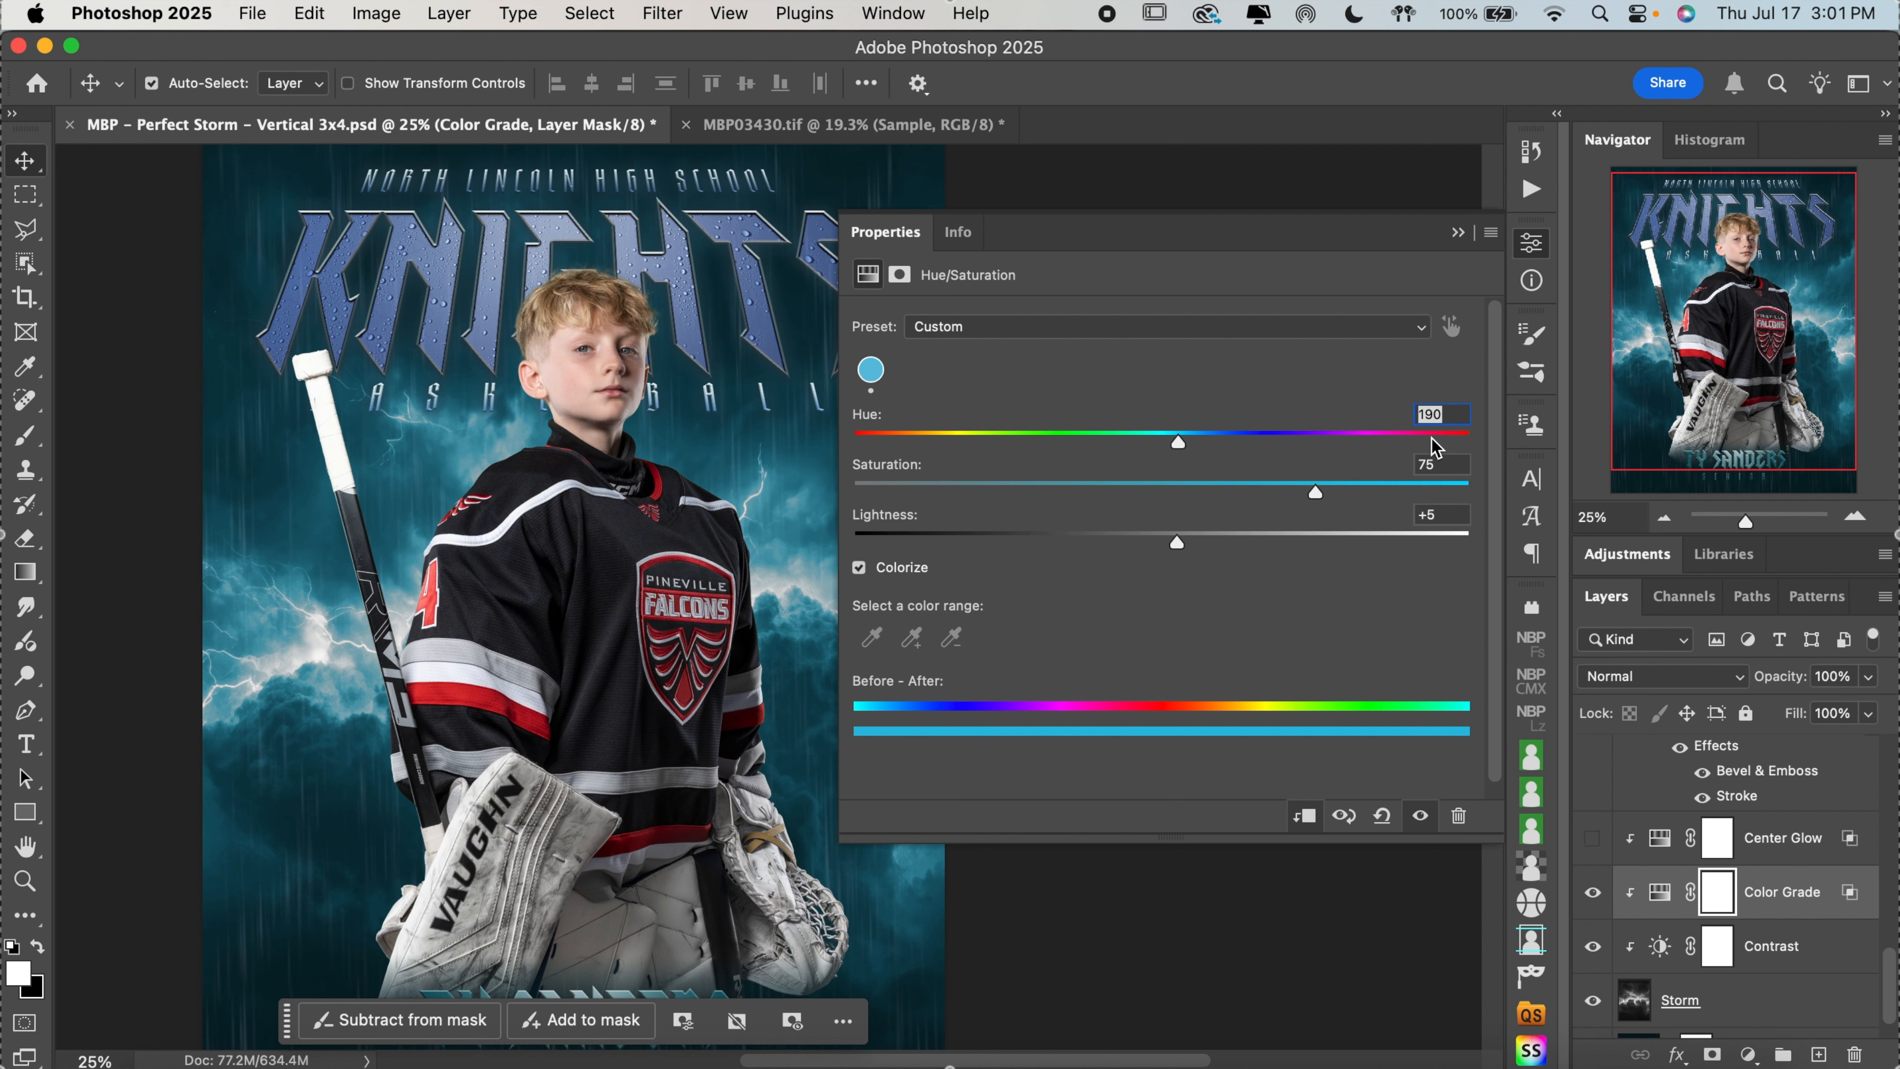
{"action": "key", "text": "1"}
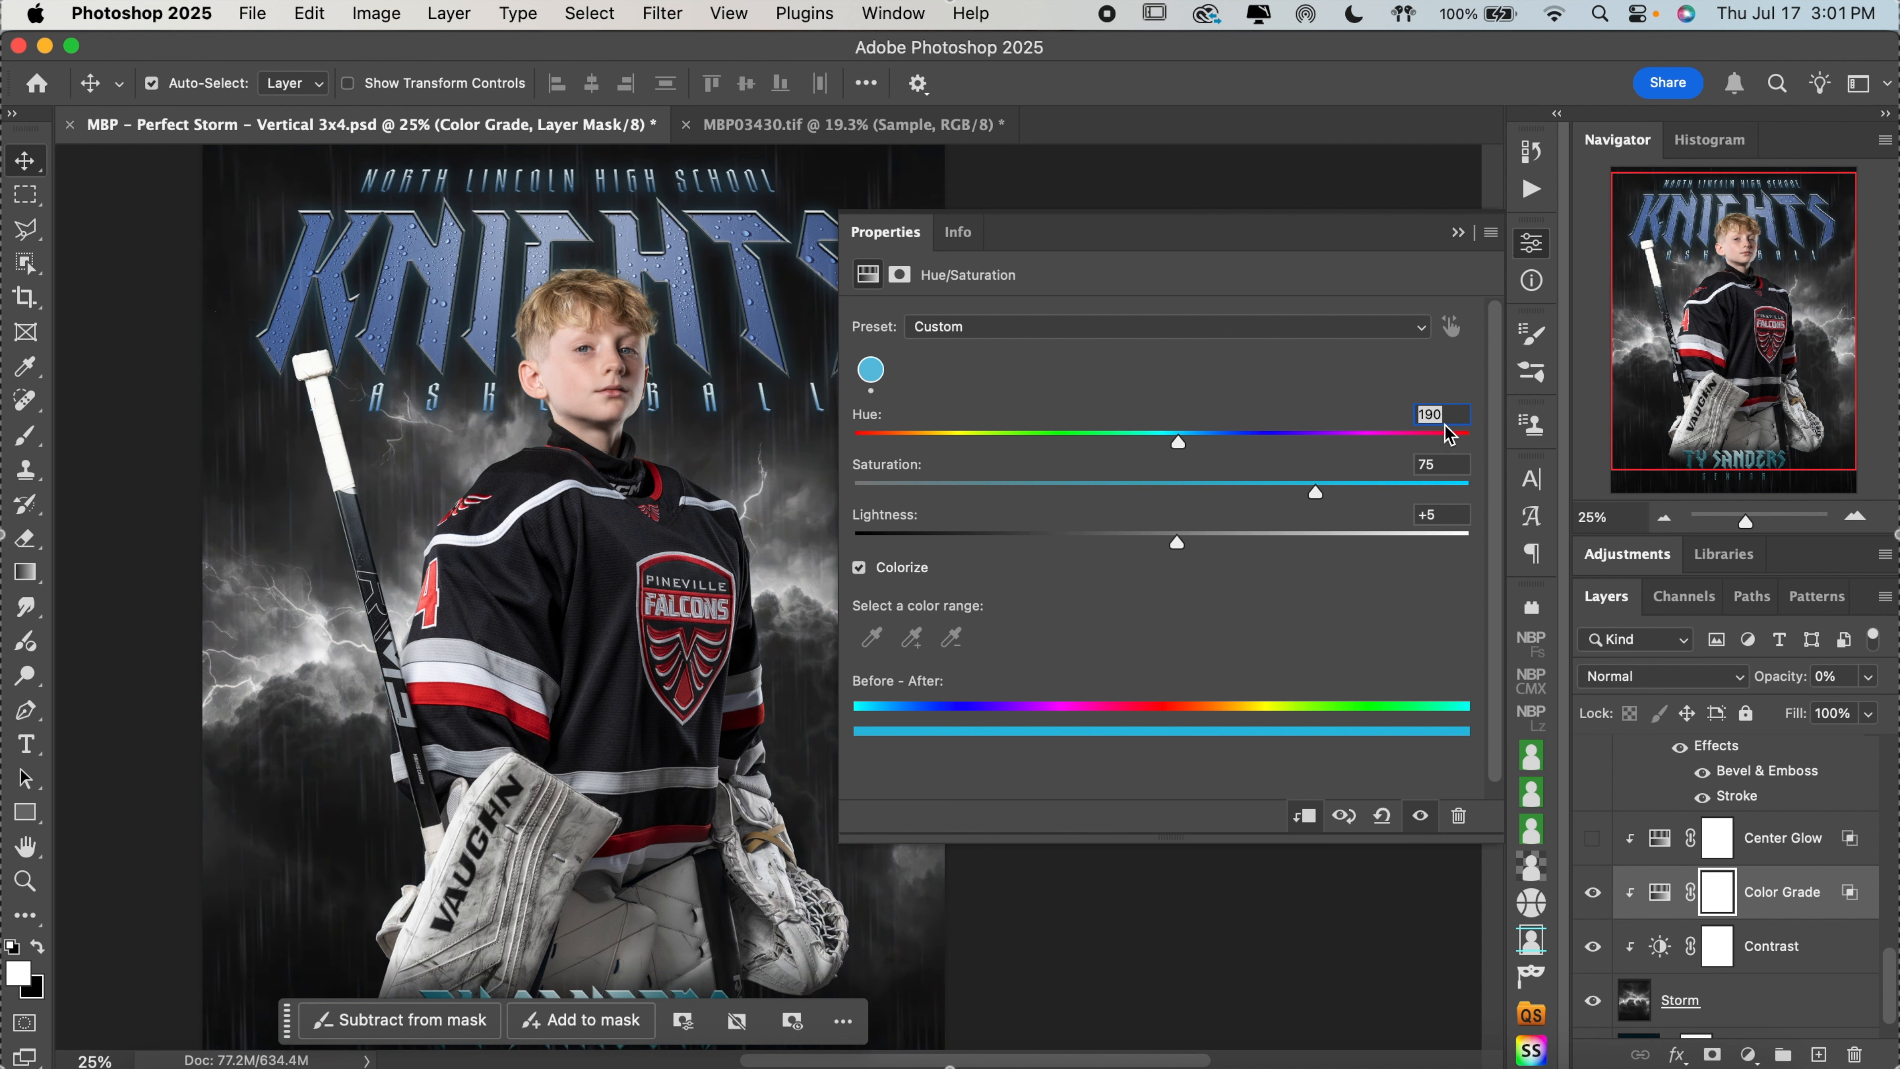
{"action": "left_click", "coordinate": [1444, 420]}
{"action": "type", "text": "100"}
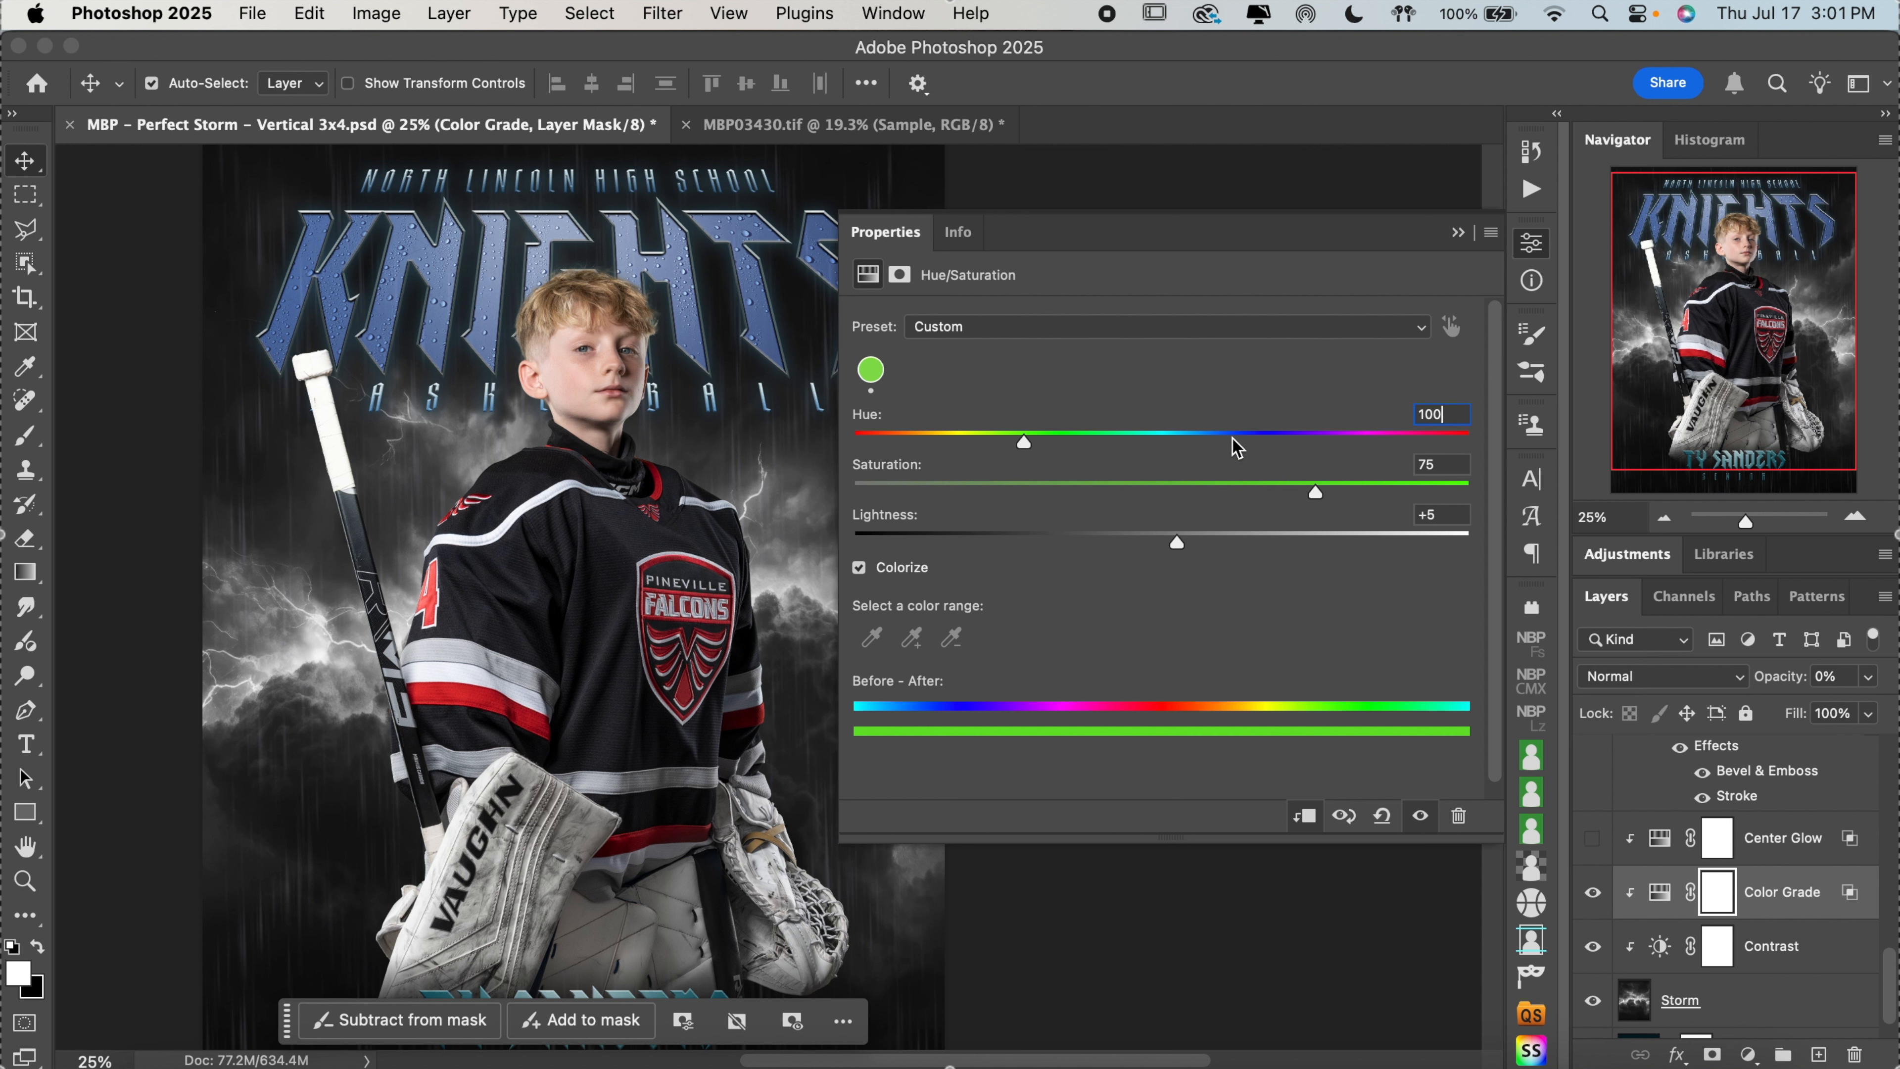
{"action": "left_click", "coordinate": [1183, 443]}
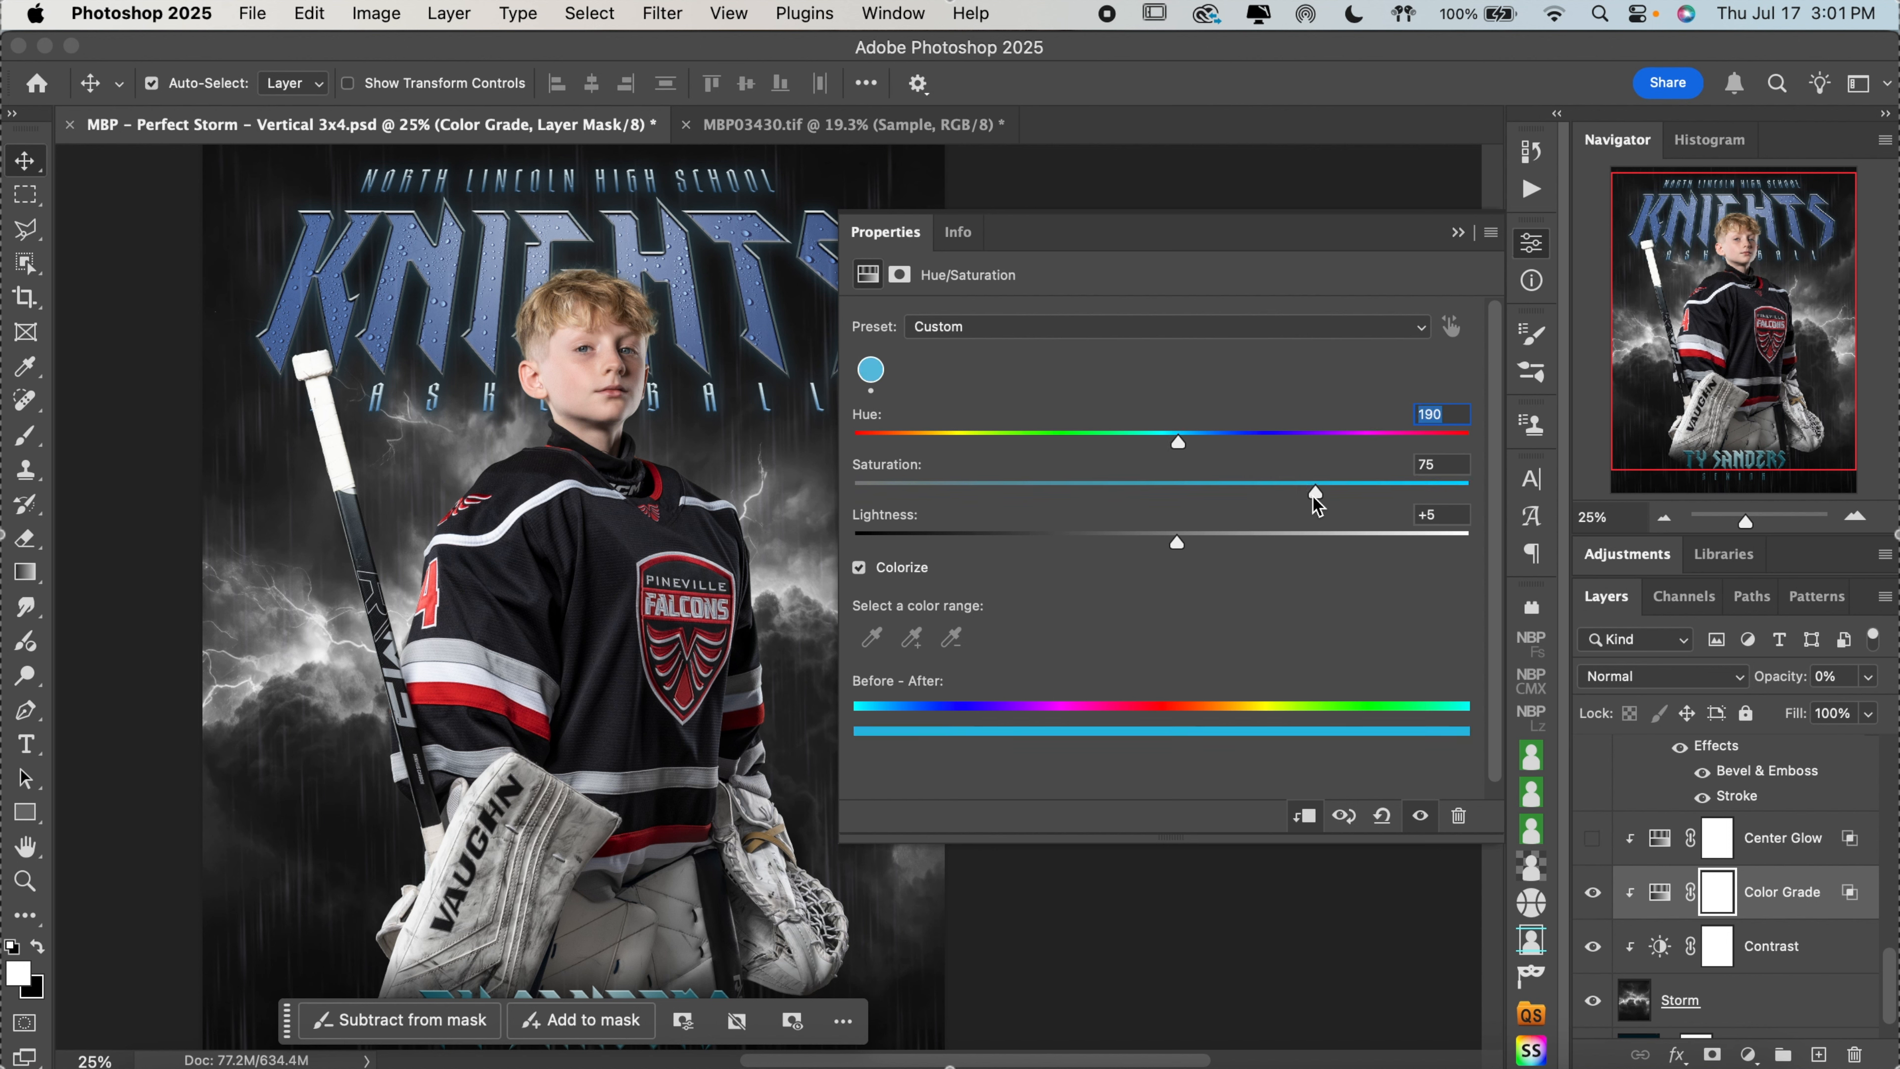
Set both saturation and lightness of the Storm's Color Grade adjustment to 0 and close its properties
{"action": "left_click_drag", "start_coordinate": [1314, 496], "coordinate": [816, 479]}
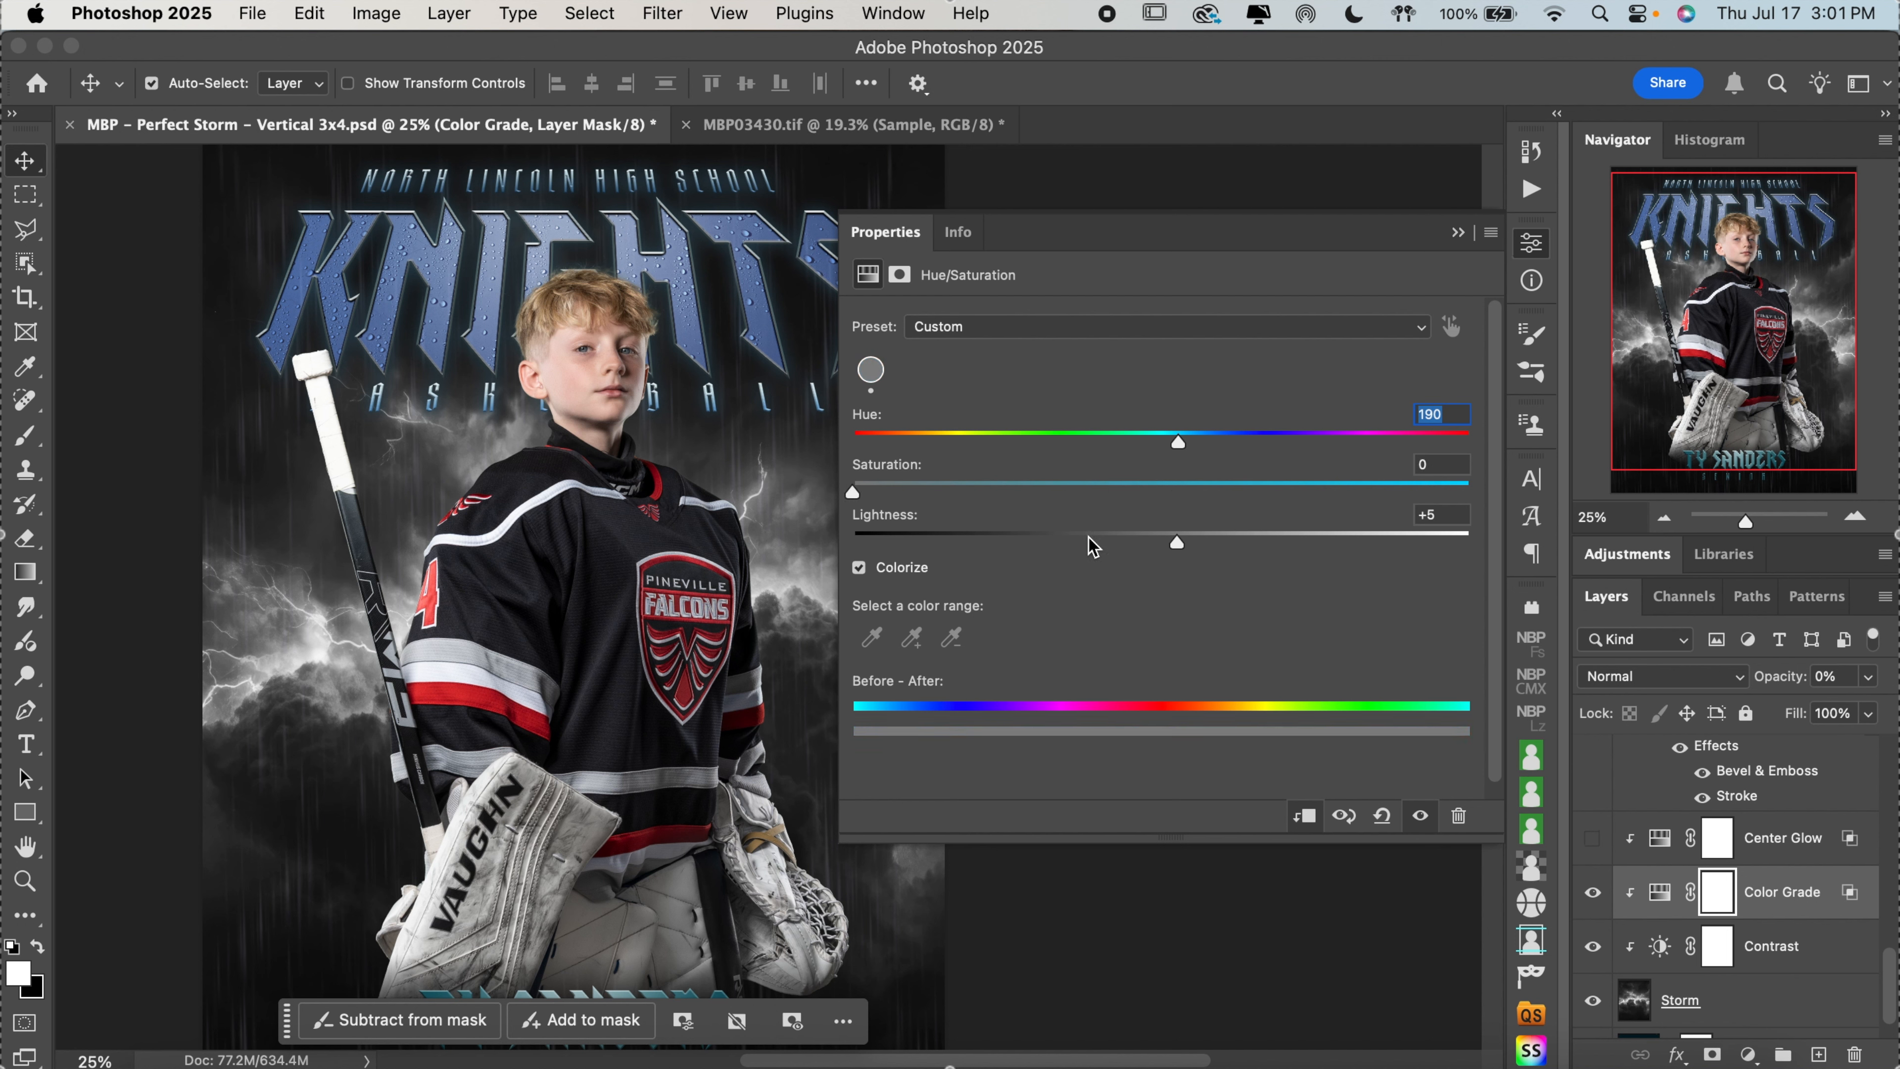
{"action": "scroll", "coordinate": [715, 533], "scroll_direction": "down", "scroll_amount": 3}
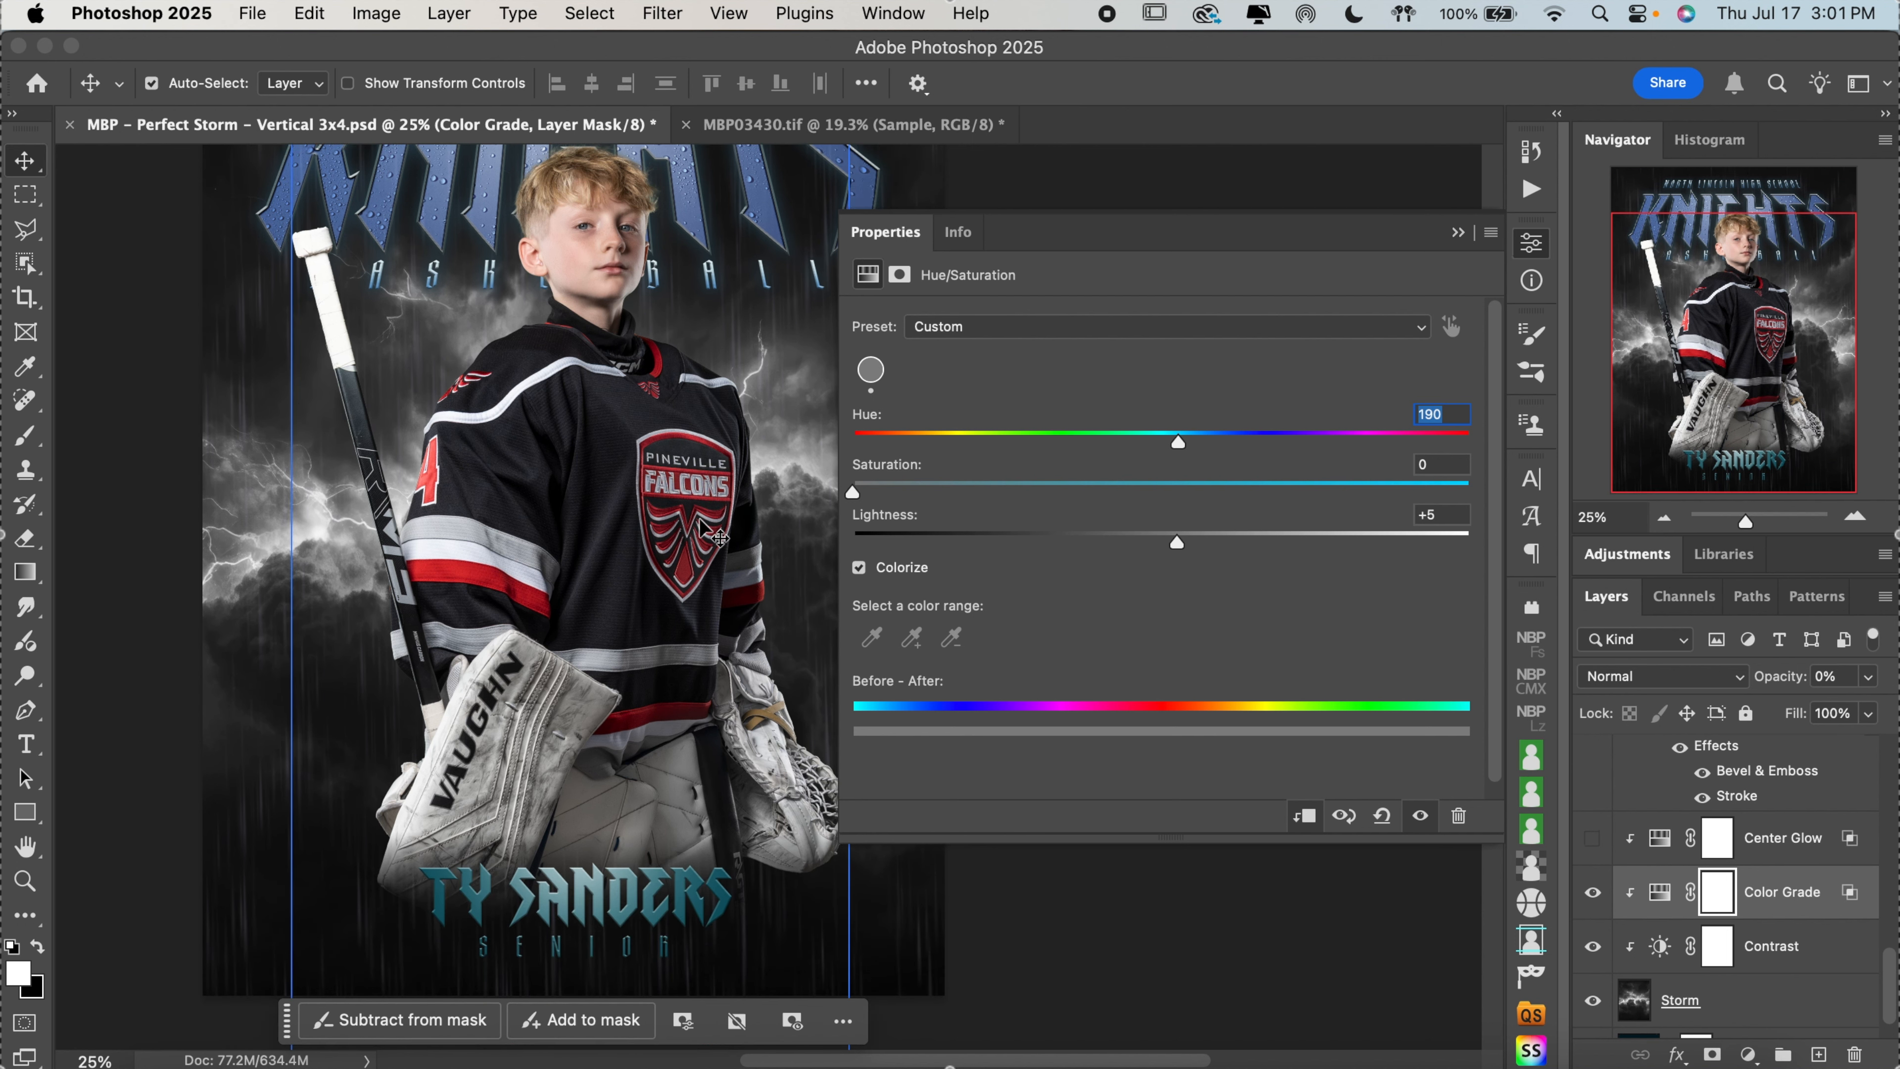
{"action": "left_click_drag", "start_coordinate": [1151, 536], "coordinate": [1143, 545]}
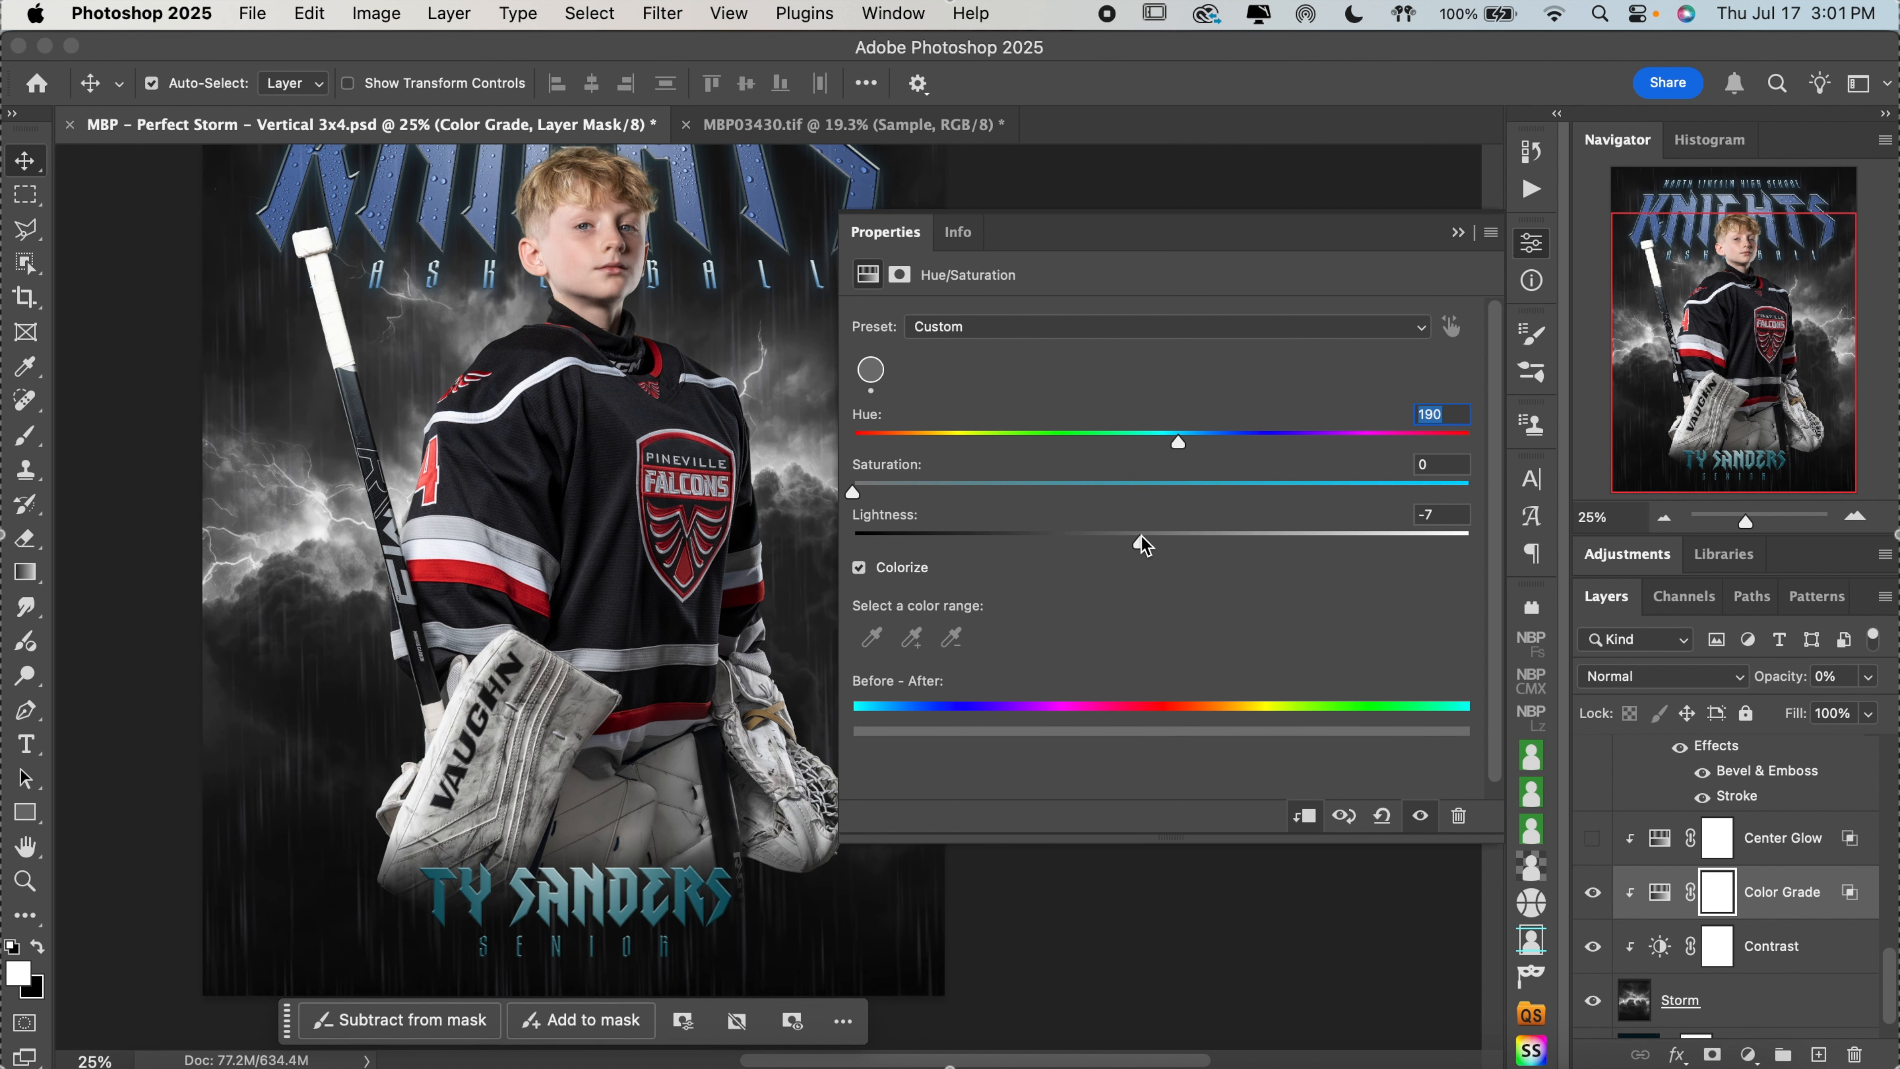
{"action": "left_click", "coordinate": [1436, 517]}
{"action": "type", "text": "0"}
{"action": "left_click", "coordinate": [1536, 247]}
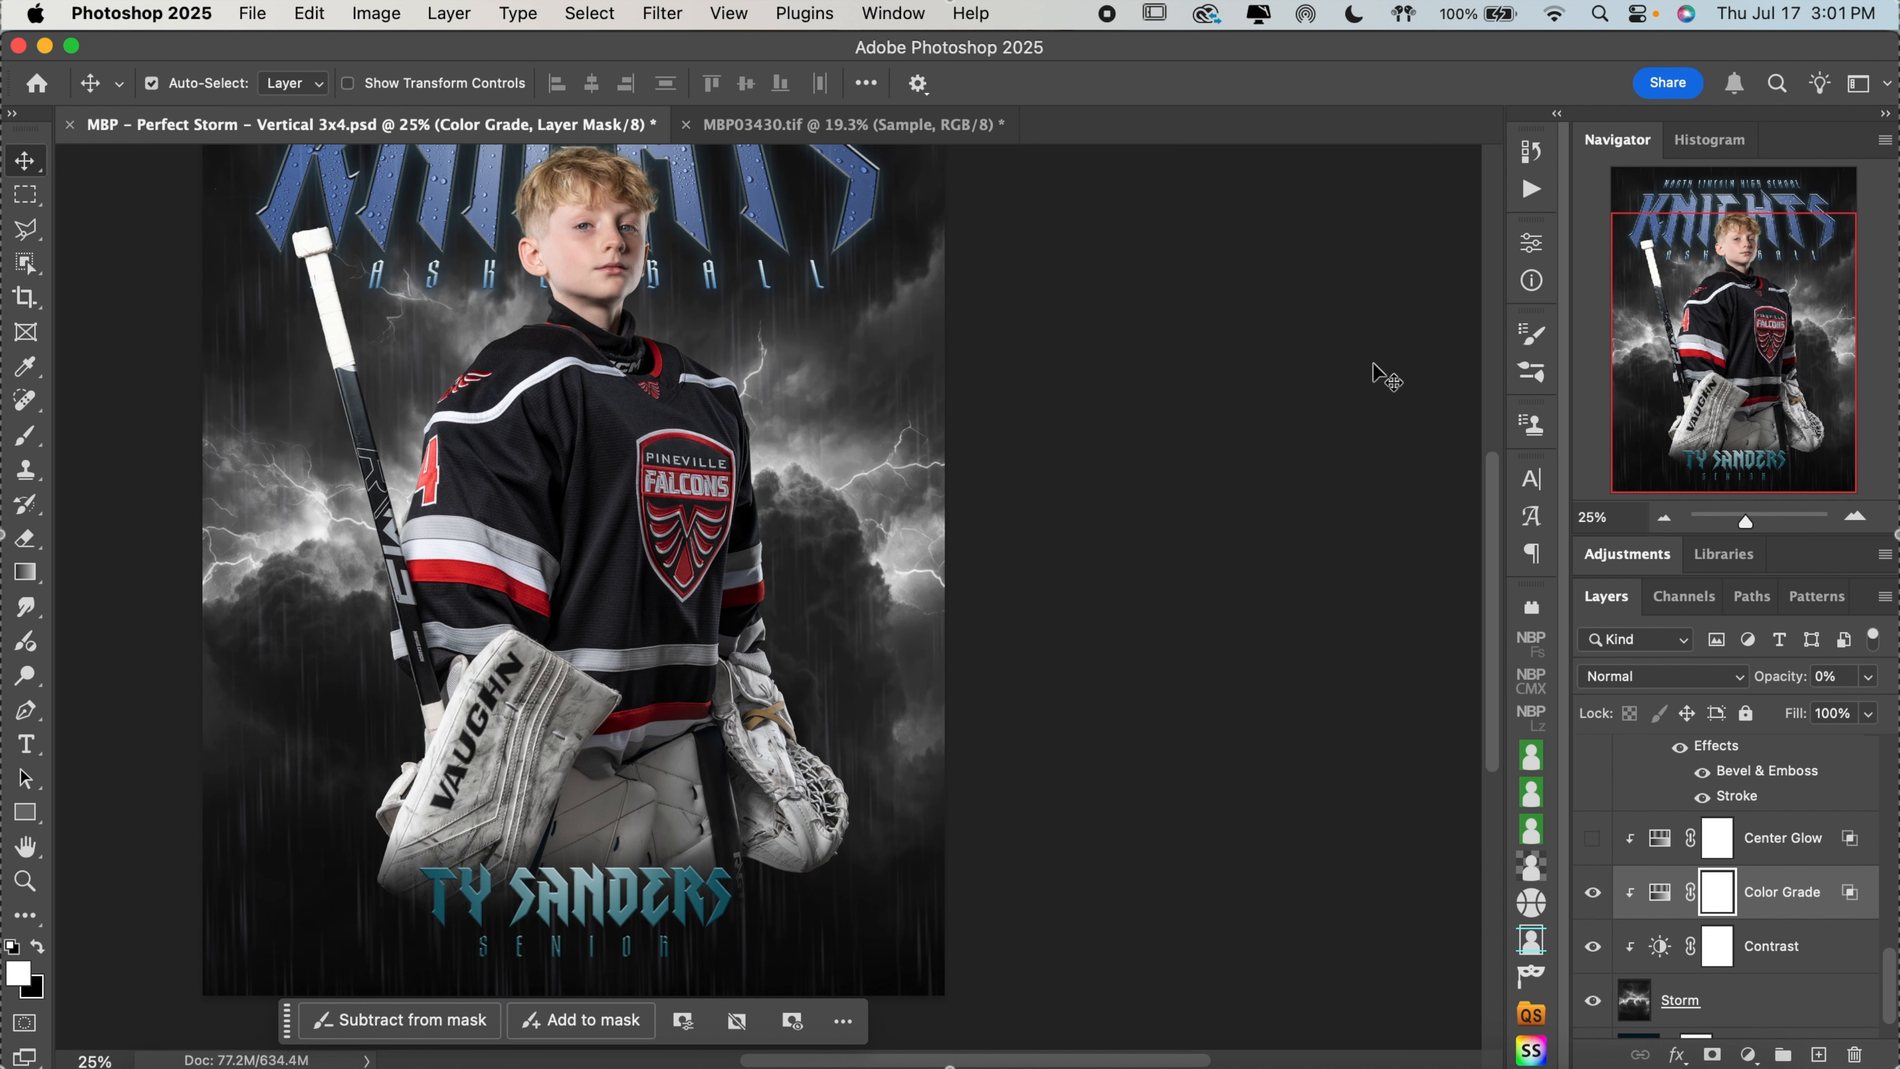
Show the Center Glow adjustment layer above the Storm's Color Grade again
{"action": "scroll", "coordinate": [1182, 496], "scroll_direction": "up", "scroll_amount": 1}
{"action": "scroll", "coordinate": [1190, 500], "scroll_direction": "left", "scroll_amount": 3}
{"action": "scroll", "coordinate": [1190, 500], "scroll_direction": "up", "scroll_amount": 1}
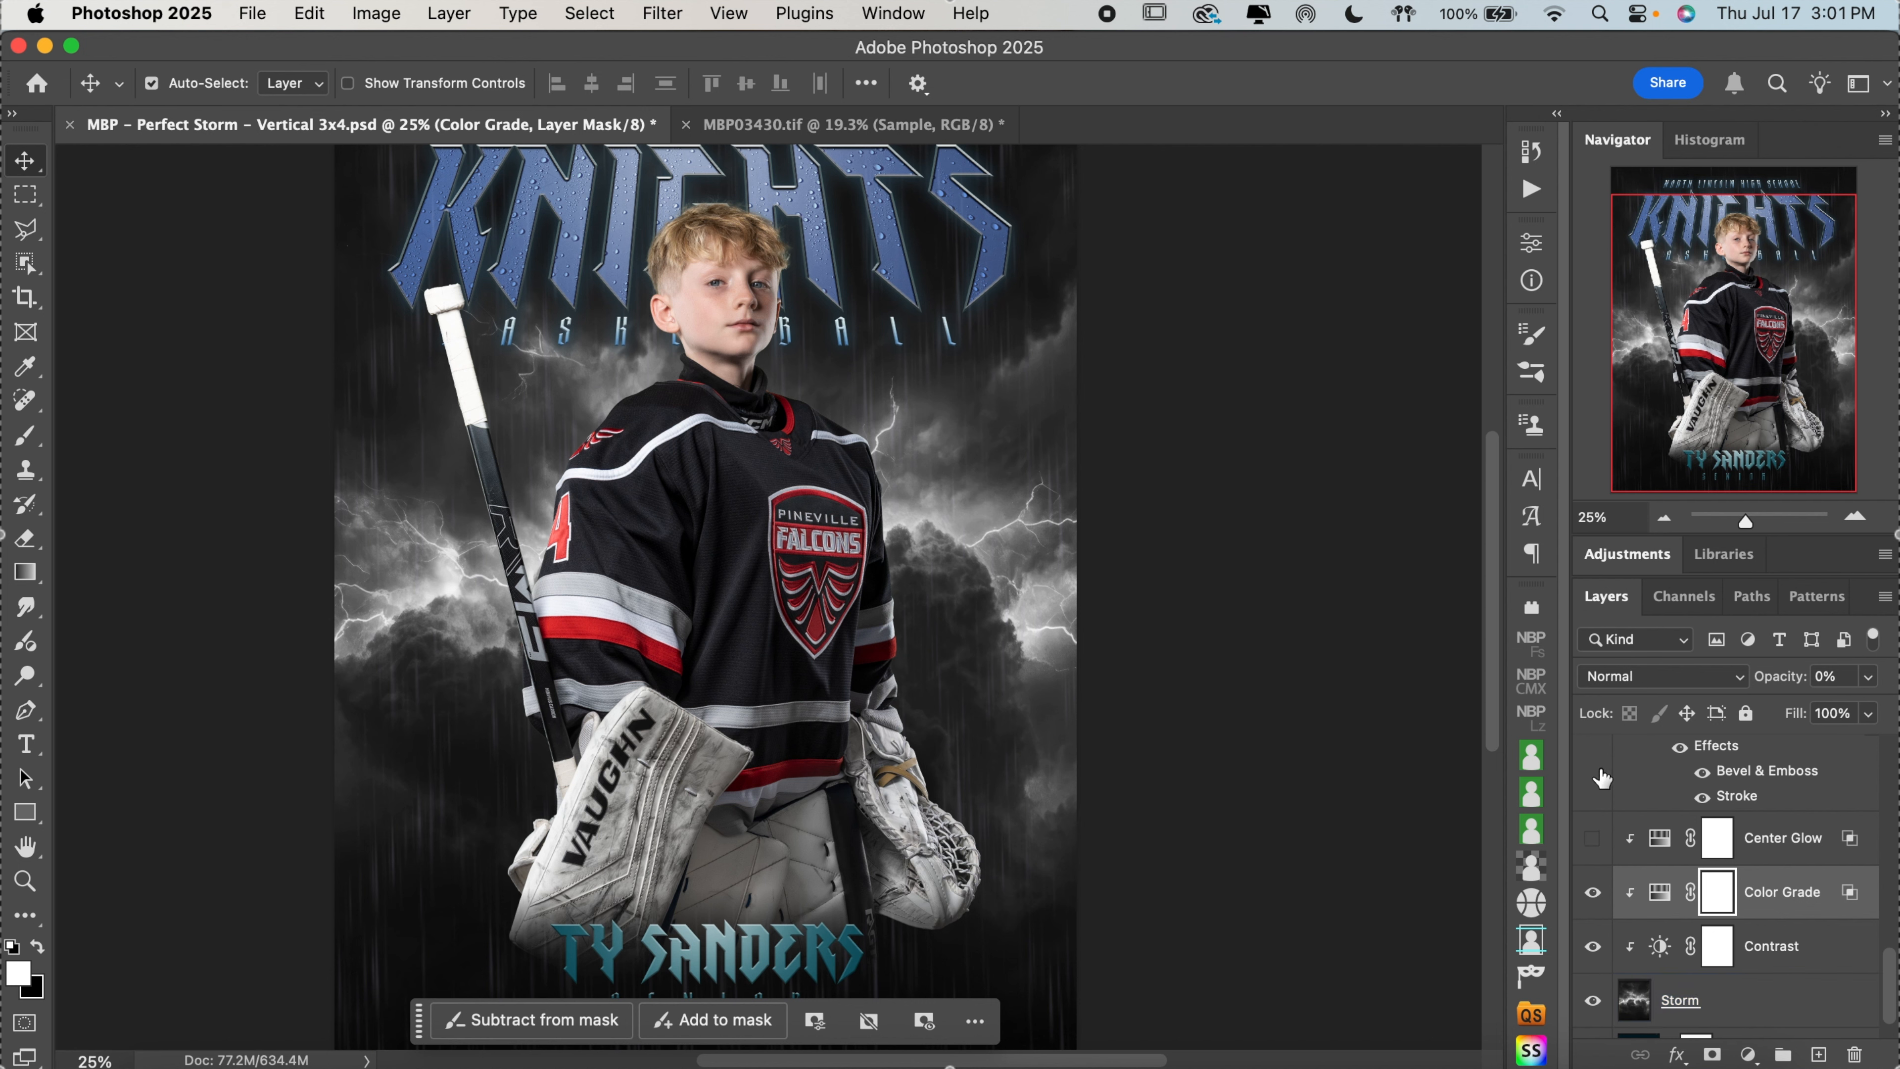
{"action": "left_click", "coordinate": [1723, 952]}
{"action": "left_click", "coordinate": [1591, 838]}
{"action": "left_click", "coordinate": [1619, 842]}
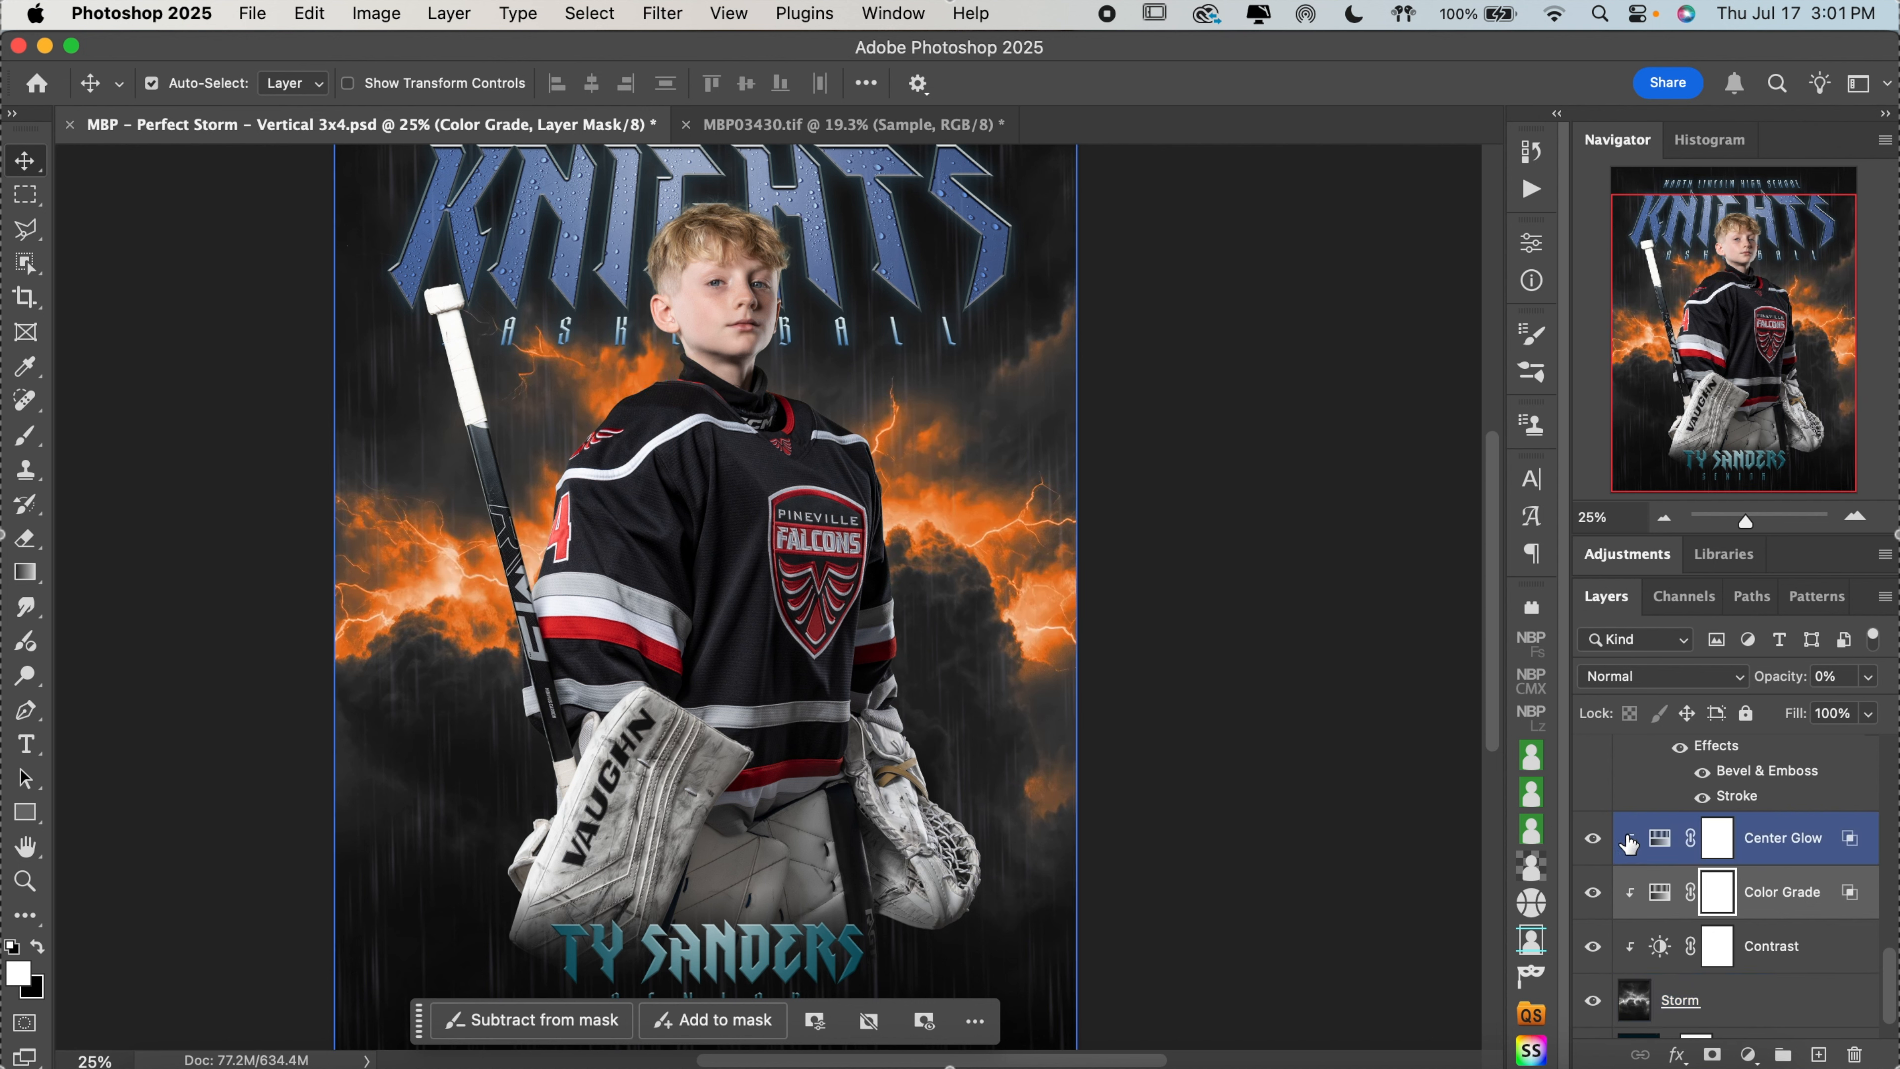
Recolor the Center Glow adjustment to red with hue 1, saturation 68 and lightness 0
{"action": "double_click", "coordinate": [1660, 842]}
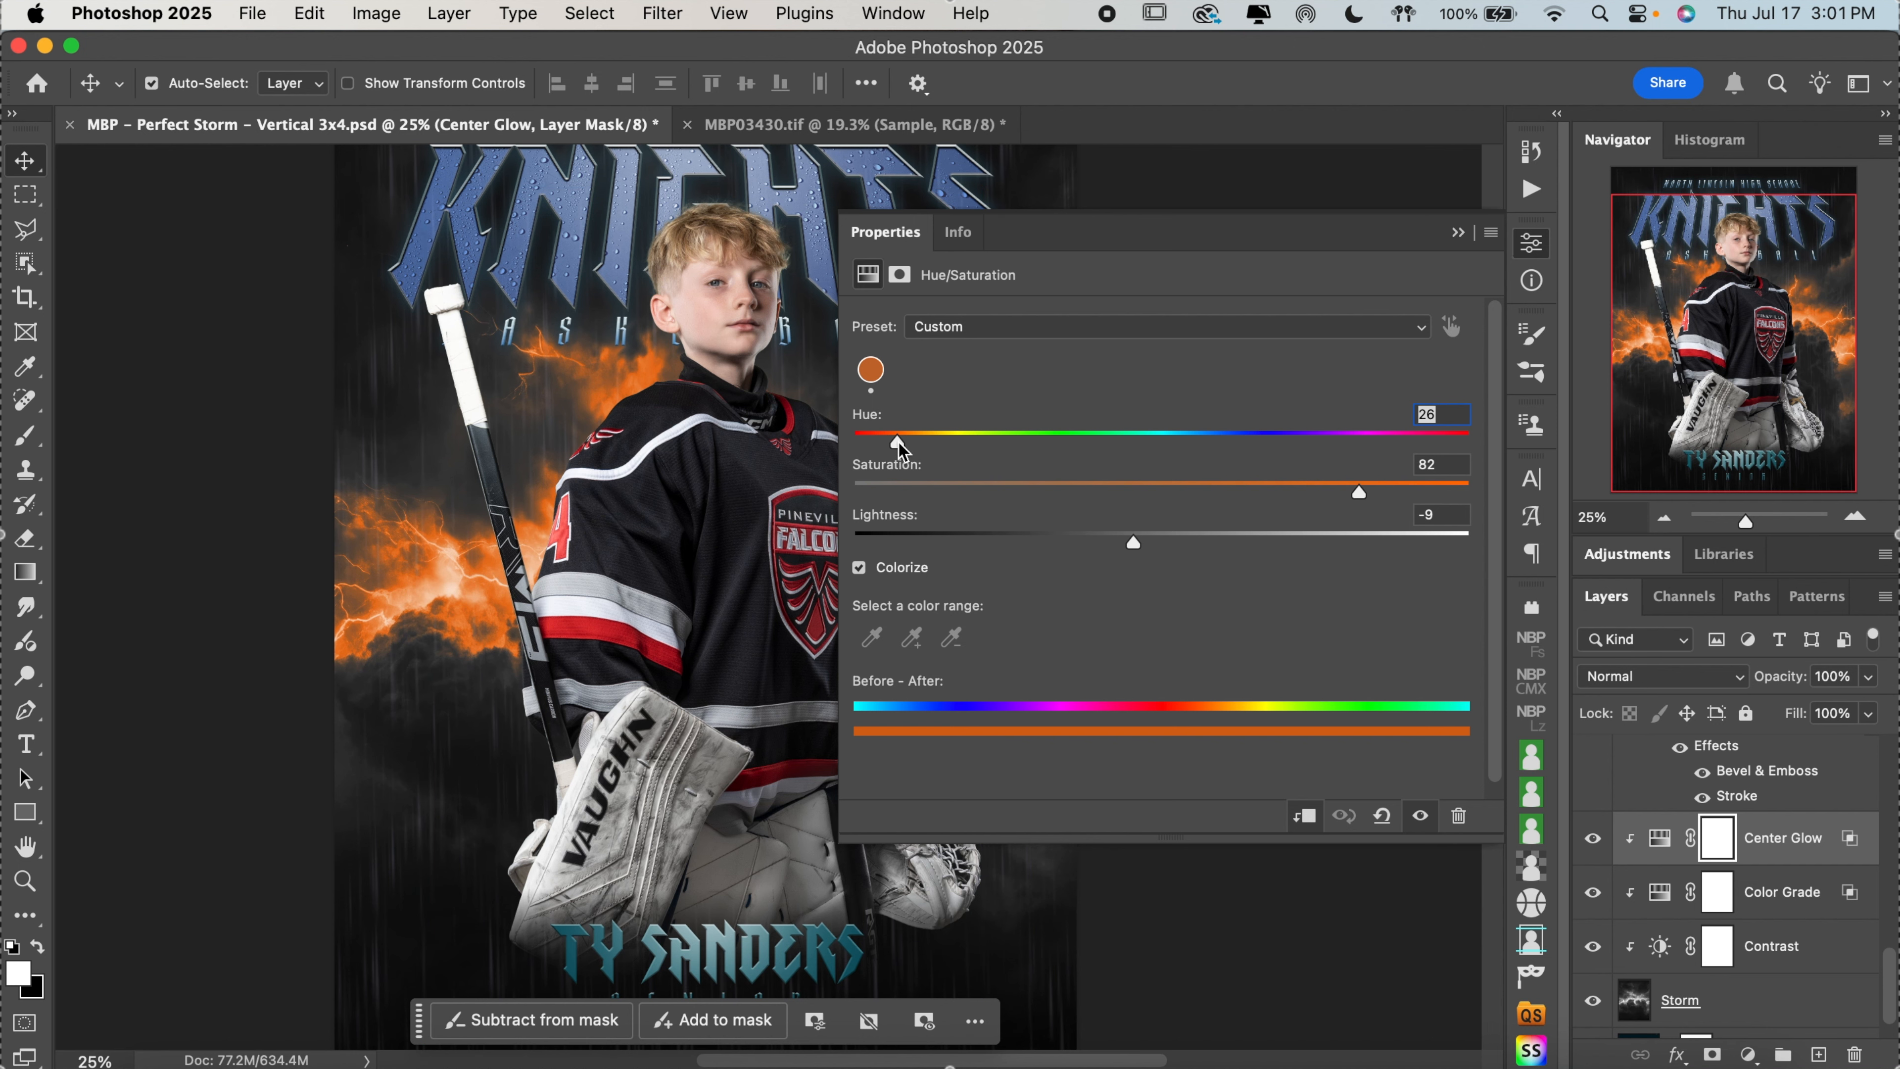
{"action": "left_click_drag", "start_coordinate": [900, 448], "coordinate": [854, 440]}
{"action": "scroll", "coordinate": [649, 458], "scroll_direction": "down", "scroll_amount": 2}
{"action": "scroll", "coordinate": [649, 458], "scroll_direction": "right", "scroll_amount": 2}
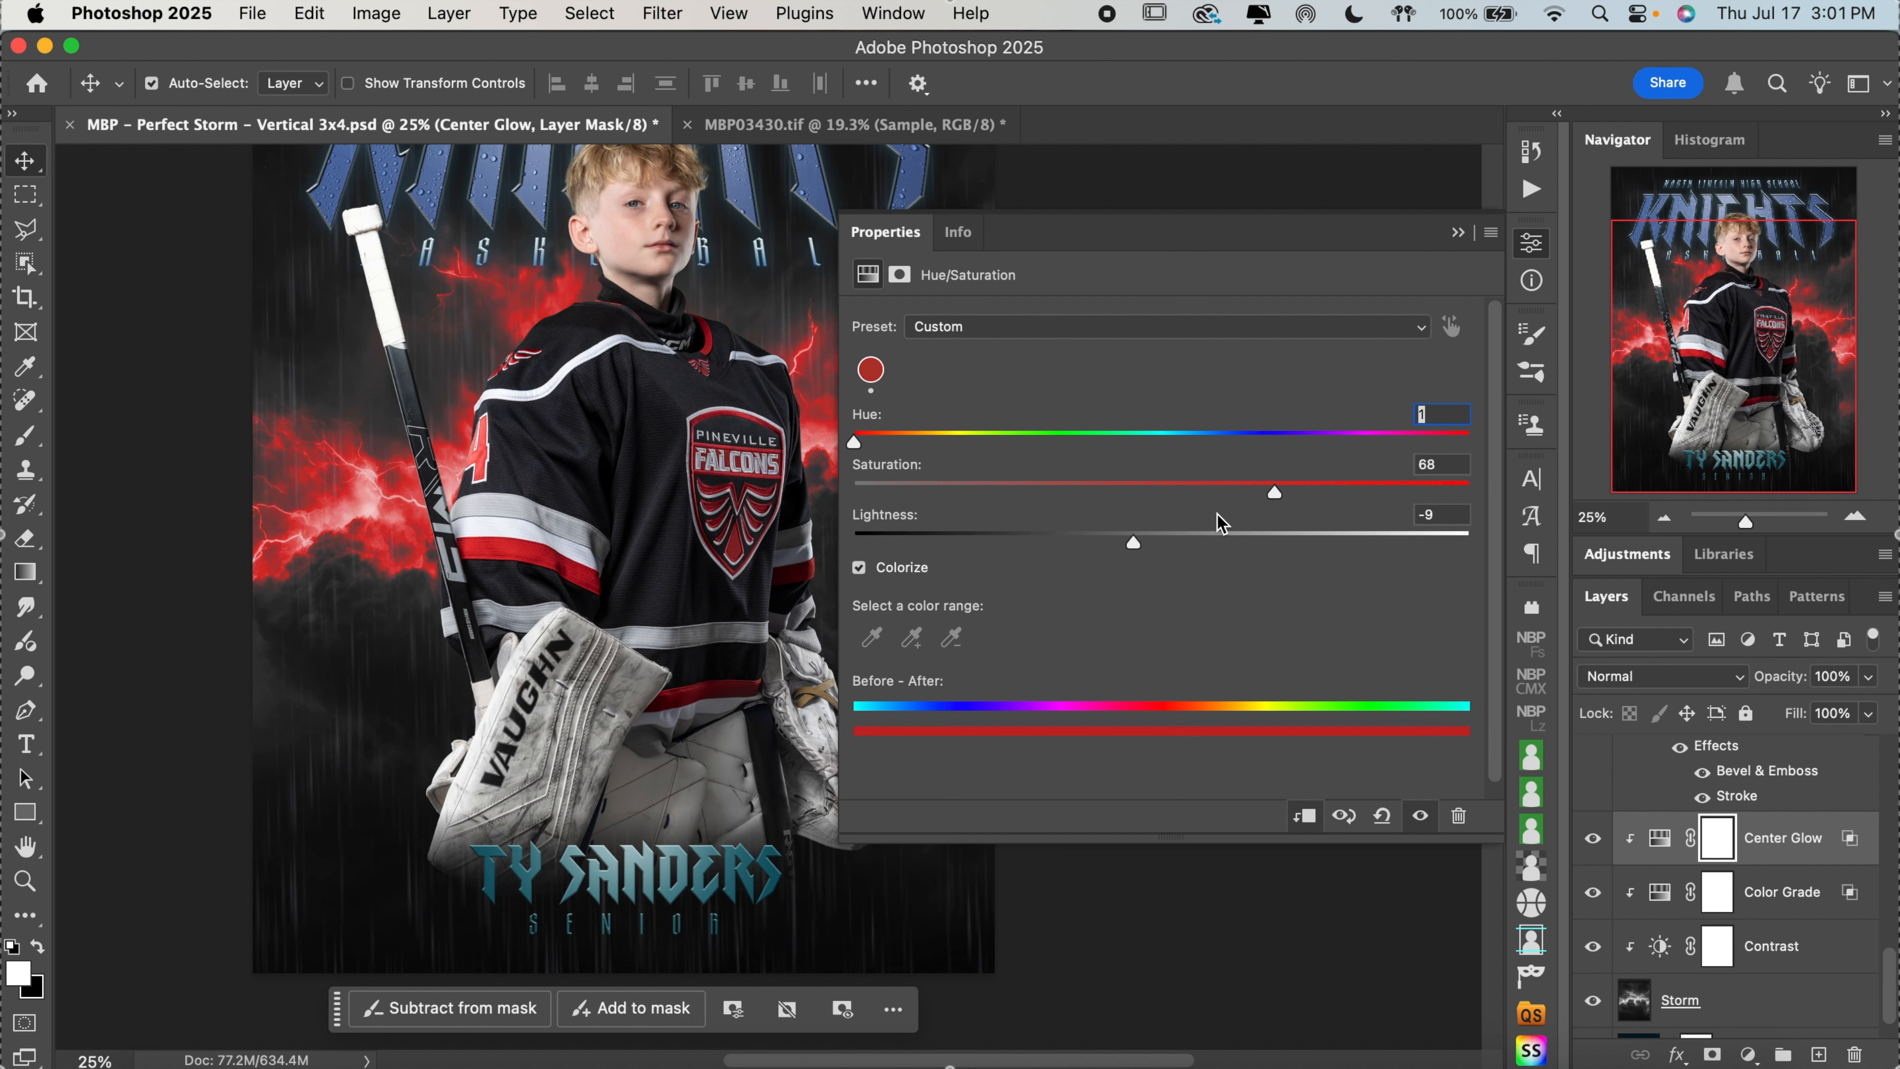
{"action": "left_click_drag", "start_coordinate": [1102, 549], "coordinate": [1113, 540]}
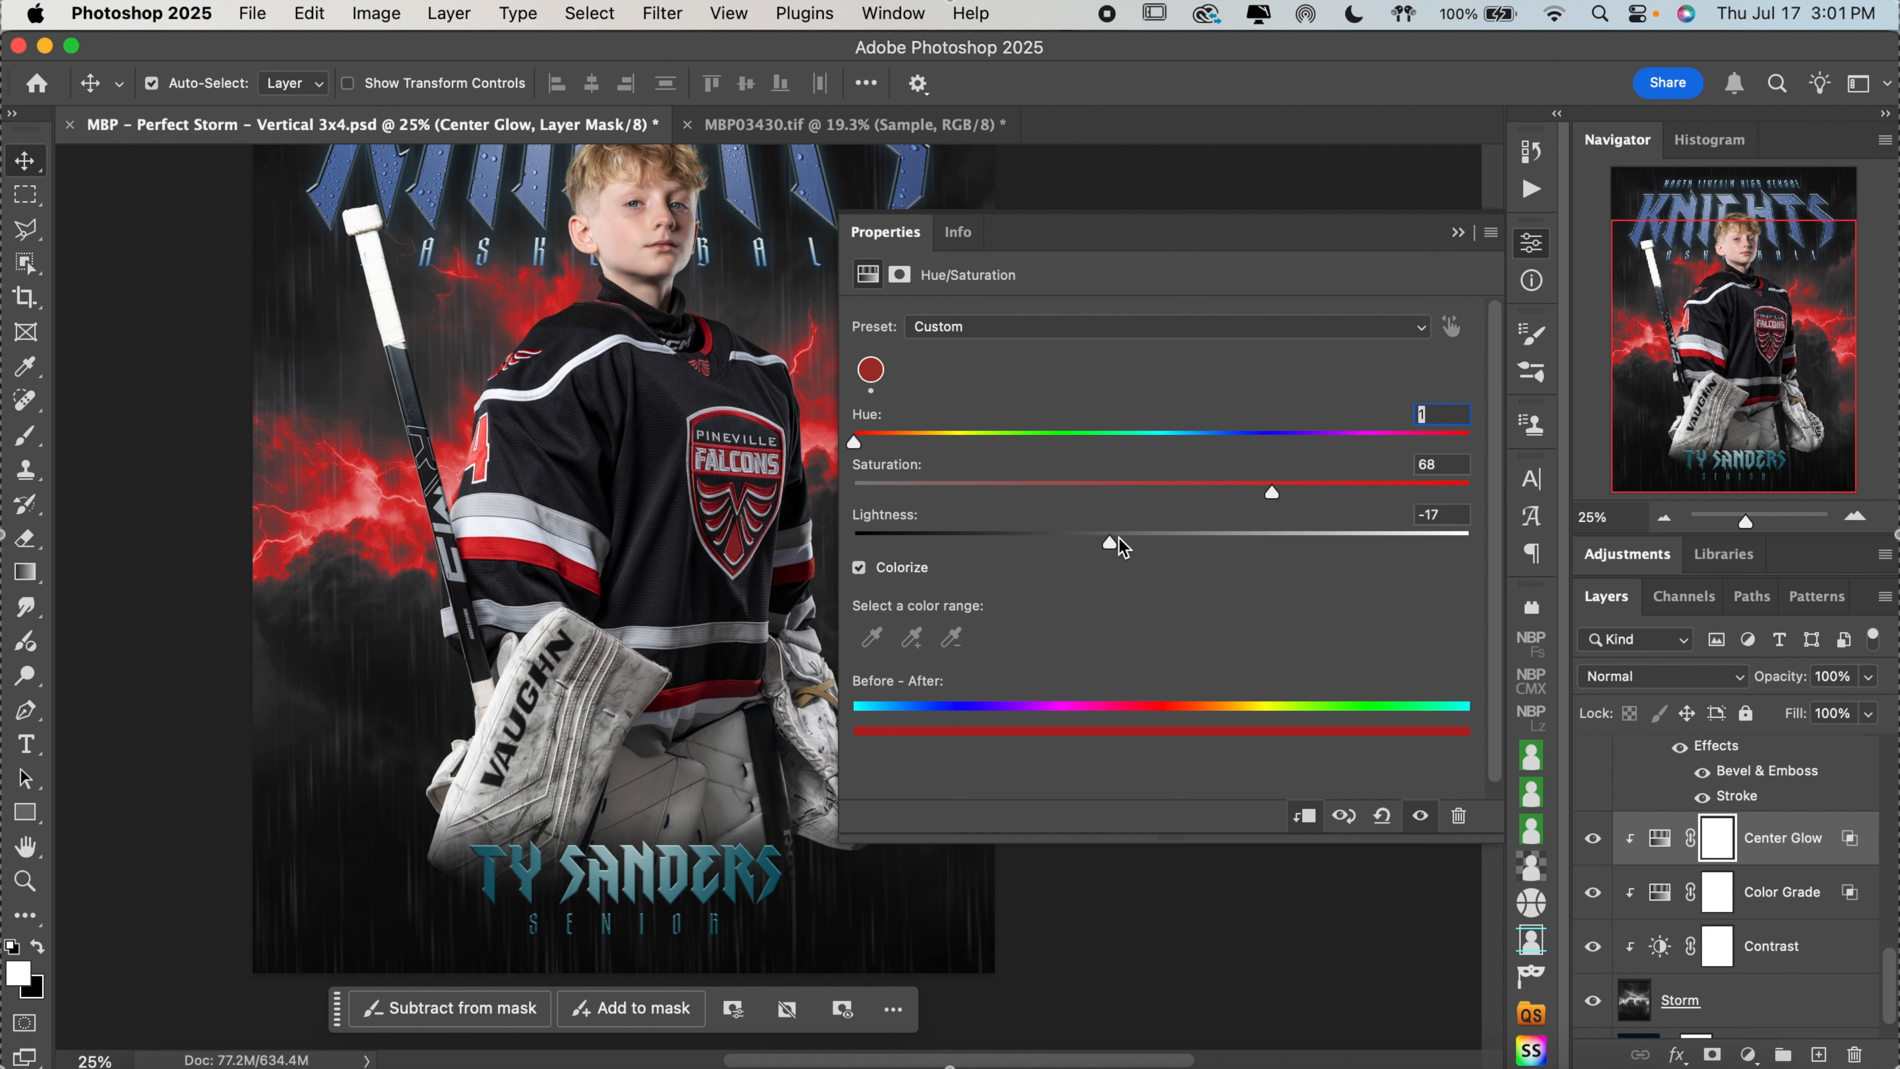
{"action": "double_click", "coordinate": [1115, 542]}
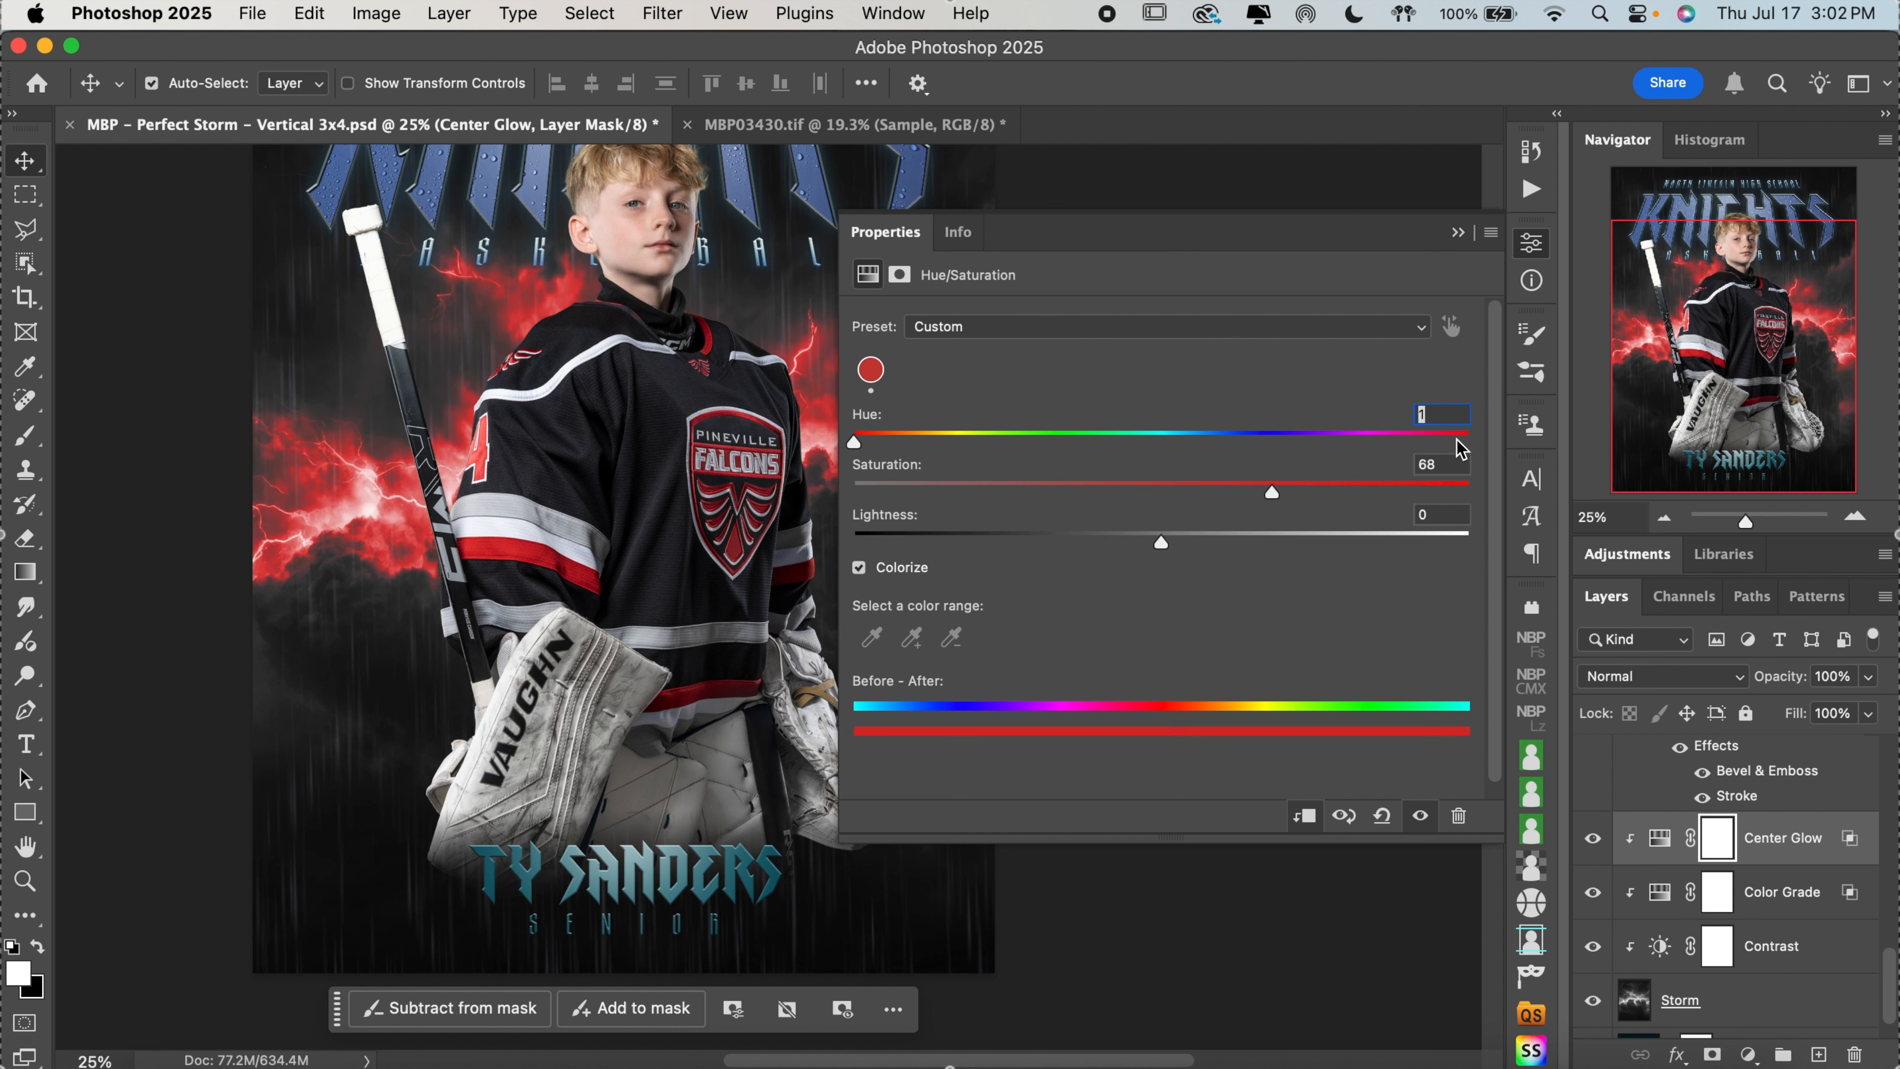
Try brighter reds for the Center Glow by shifting the hue to 7, 0 and 360 with saturation 97 and 93
{"action": "left_click_drag", "start_coordinate": [1456, 437], "coordinate": [1471, 442]}
{"action": "left_click", "coordinate": [871, 443]}
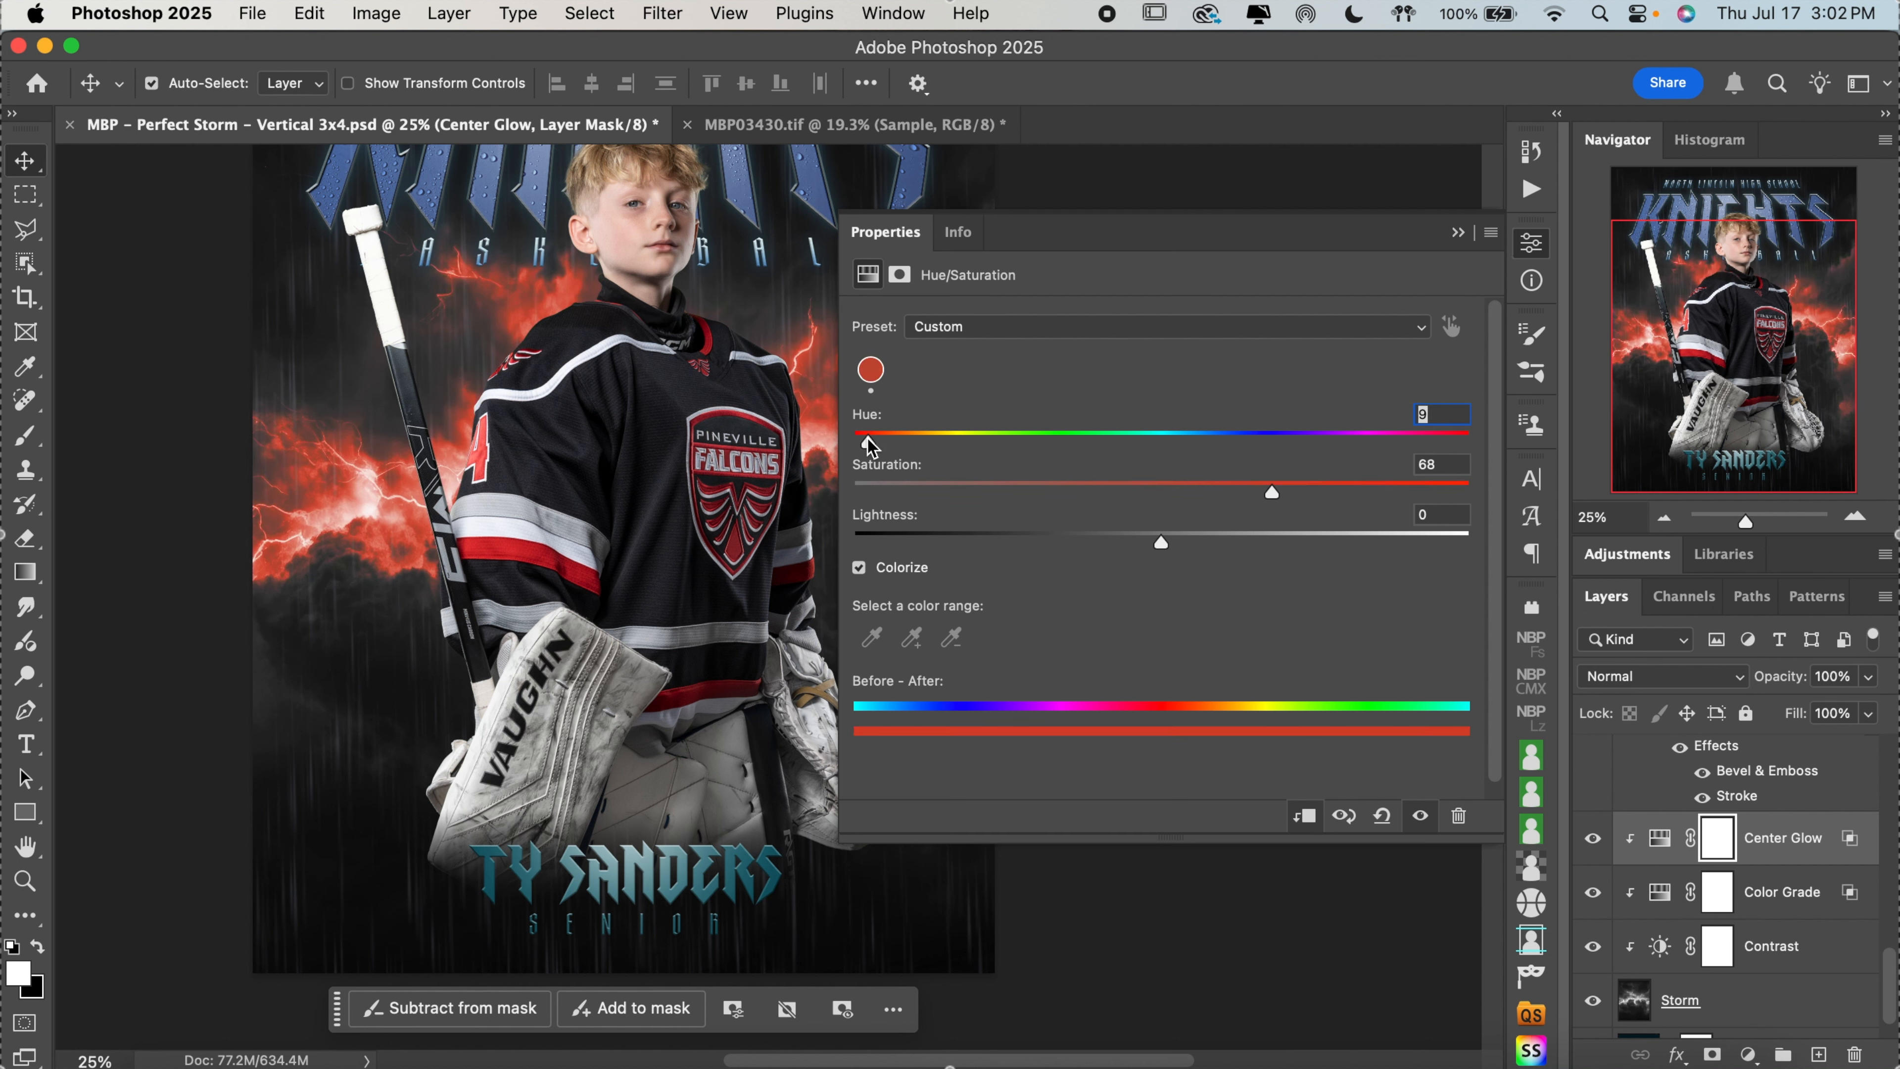
{"action": "left_click_drag", "start_coordinate": [871, 443], "coordinate": [865, 443]}
{"action": "left_click_drag", "start_coordinate": [1328, 483], "coordinate": [1452, 494]}
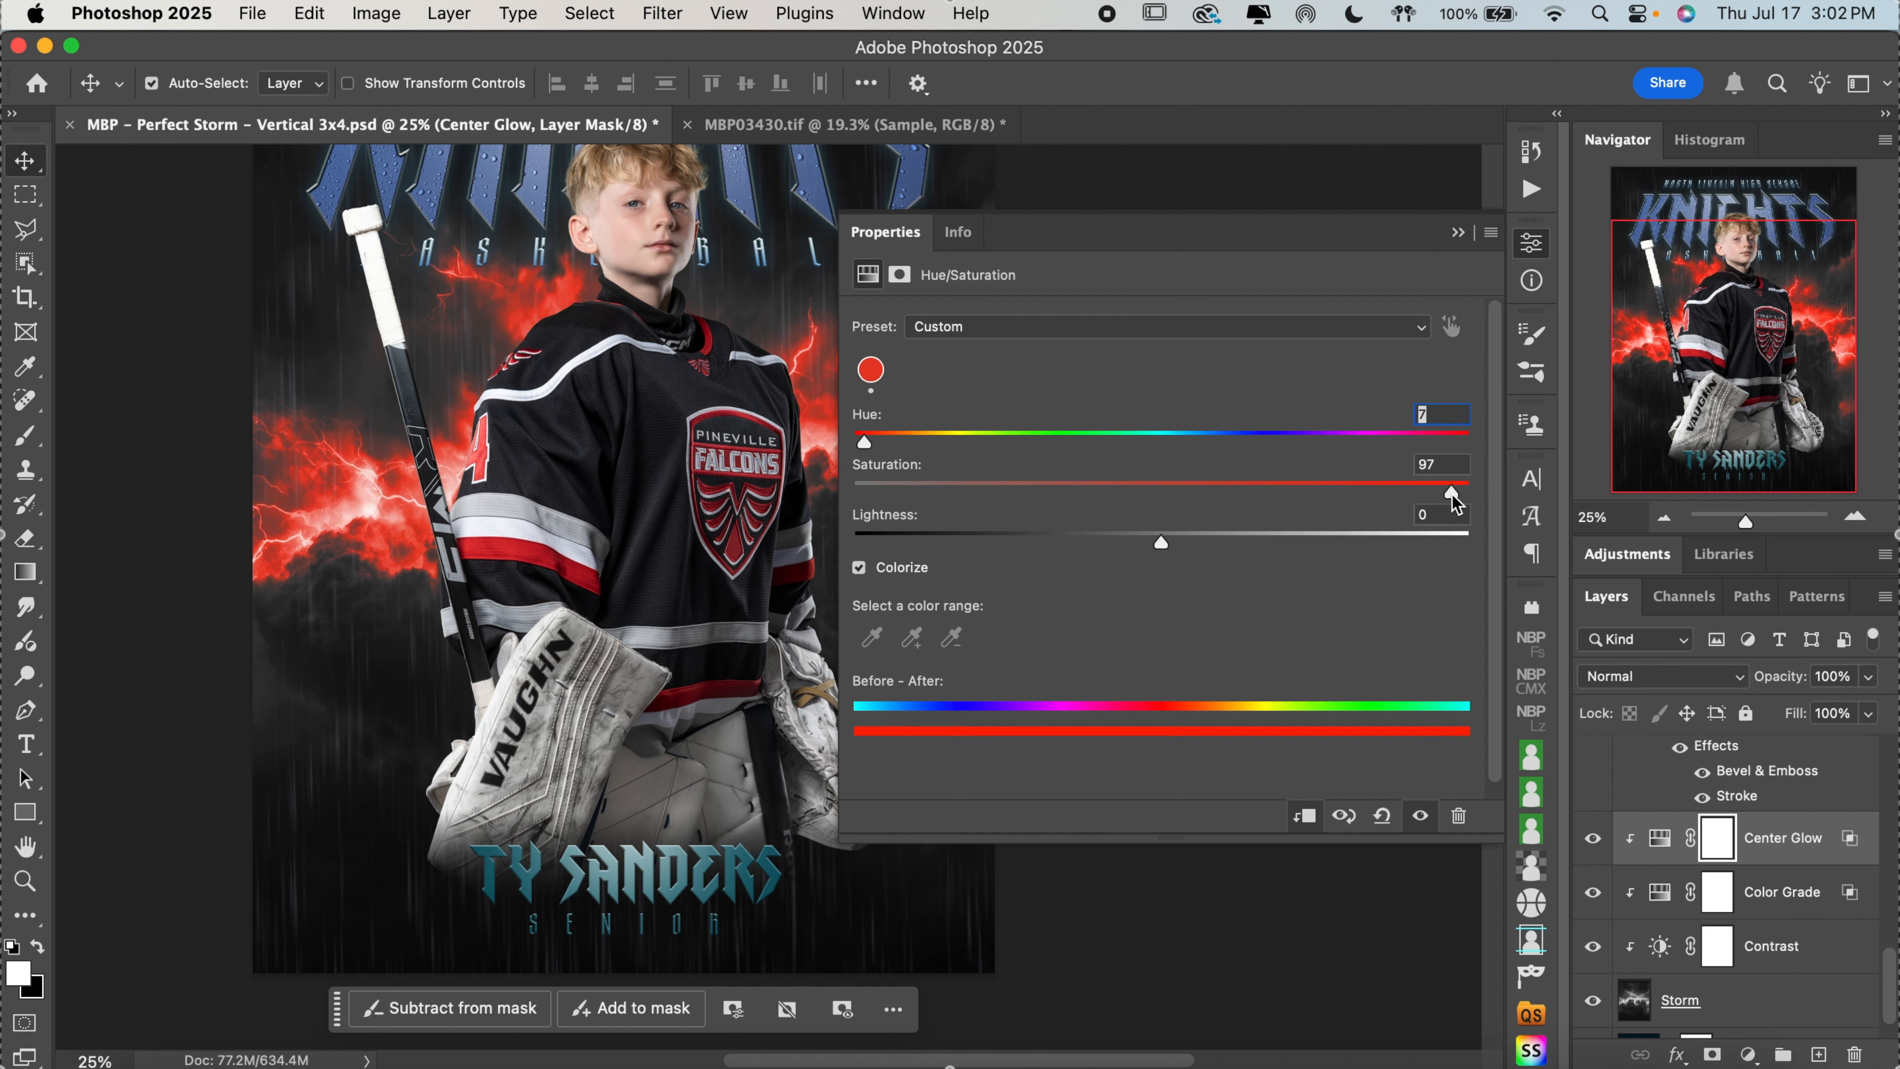
{"action": "left_click", "coordinate": [1384, 484]}
{"action": "left_click_drag", "start_coordinate": [1389, 489], "coordinate": [1427, 488]}
{"action": "left_click_drag", "start_coordinate": [870, 447], "coordinate": [817, 448]}
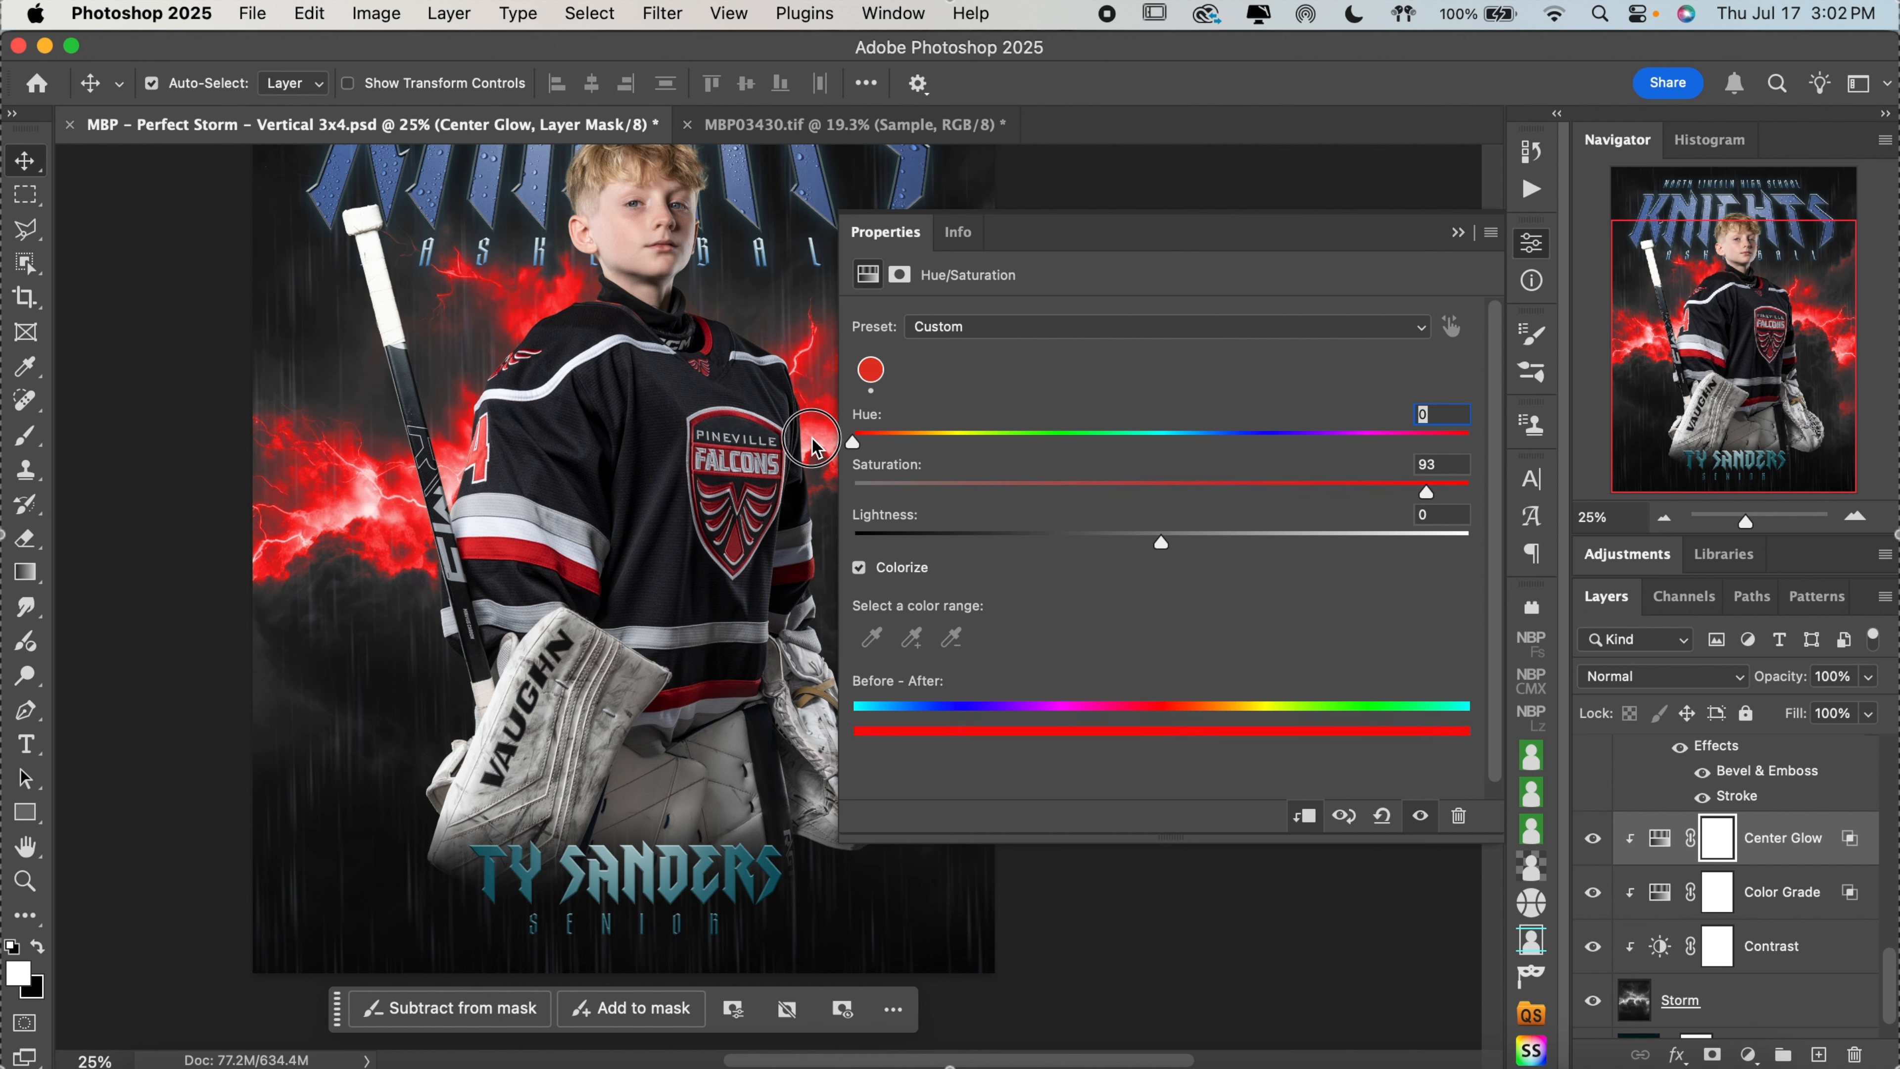
{"action": "left_click_drag", "start_coordinate": [1409, 443], "coordinate": [1489, 449]}
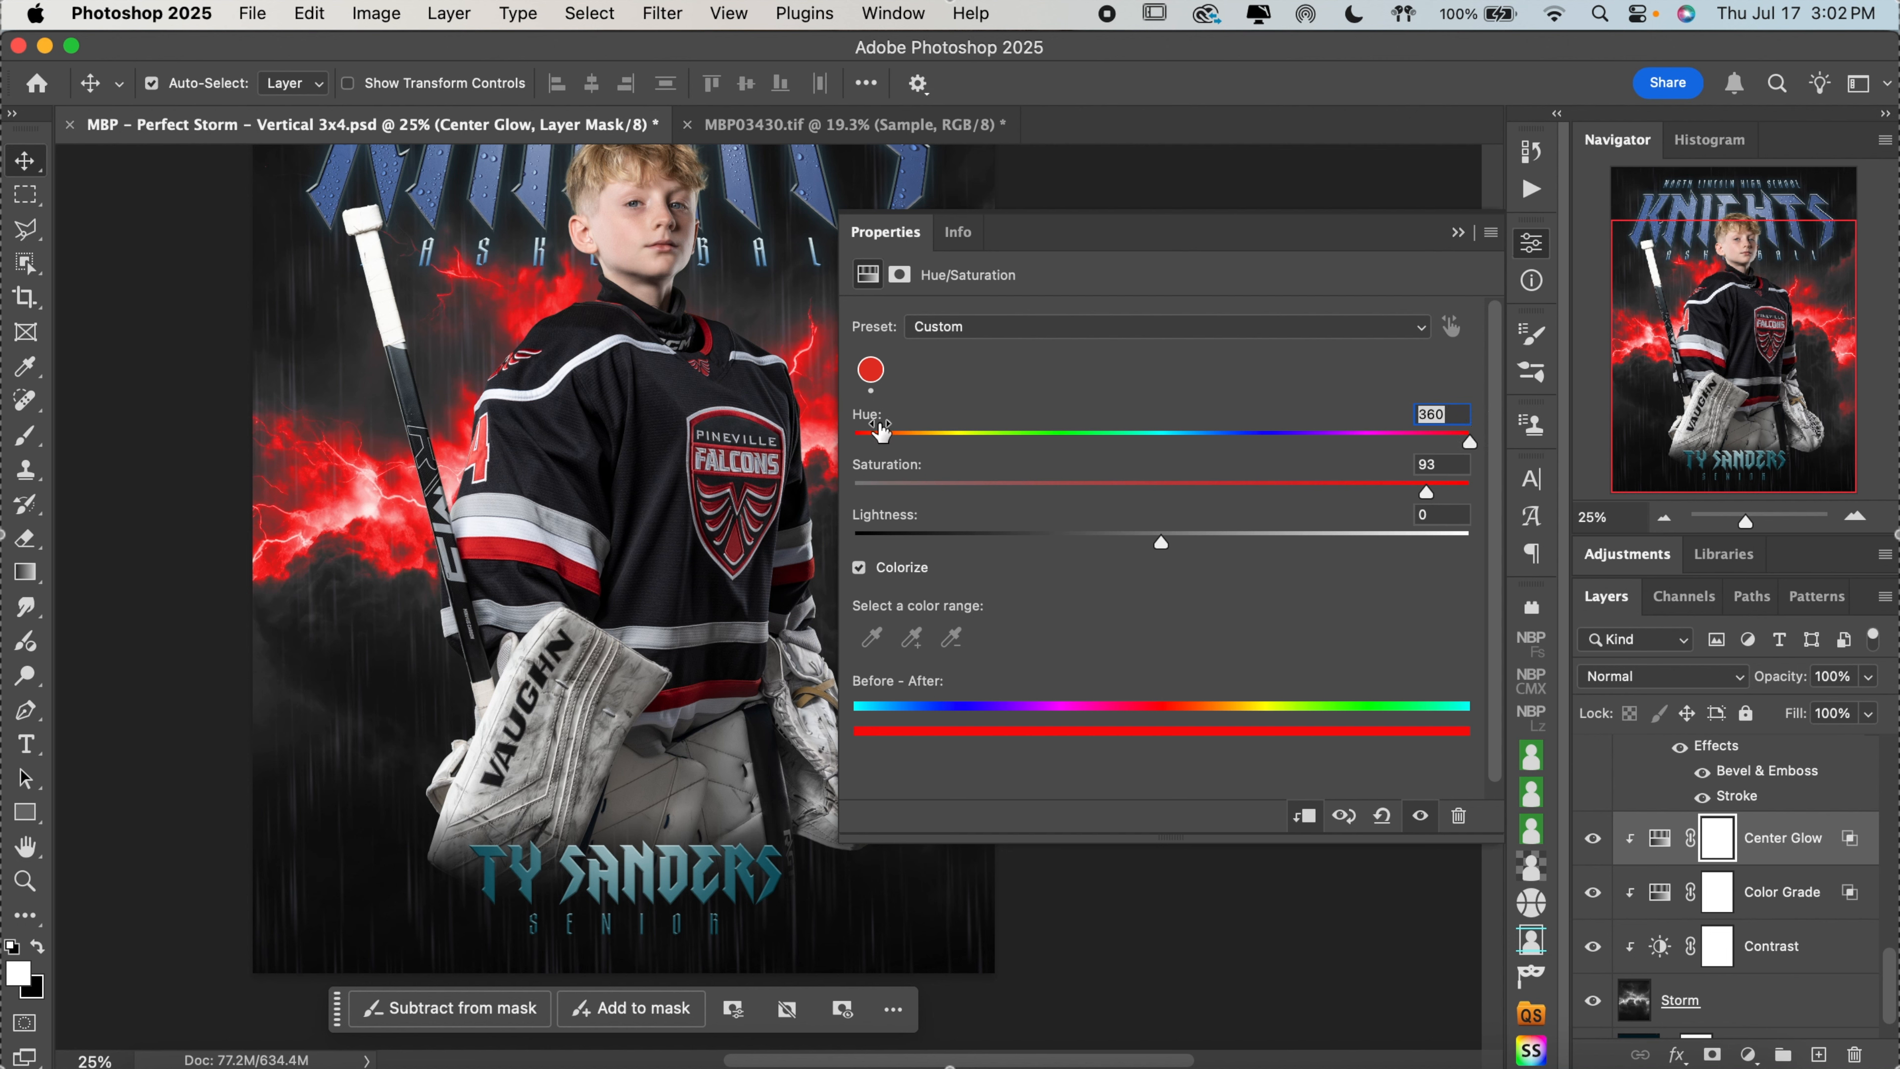
Set the Center Glow to hue 0, saturation 75 and lightness -6, closing its properties
{"action": "left_click_drag", "start_coordinate": [876, 440], "coordinate": [851, 443]}
{"action": "left_click", "coordinate": [1343, 487]}
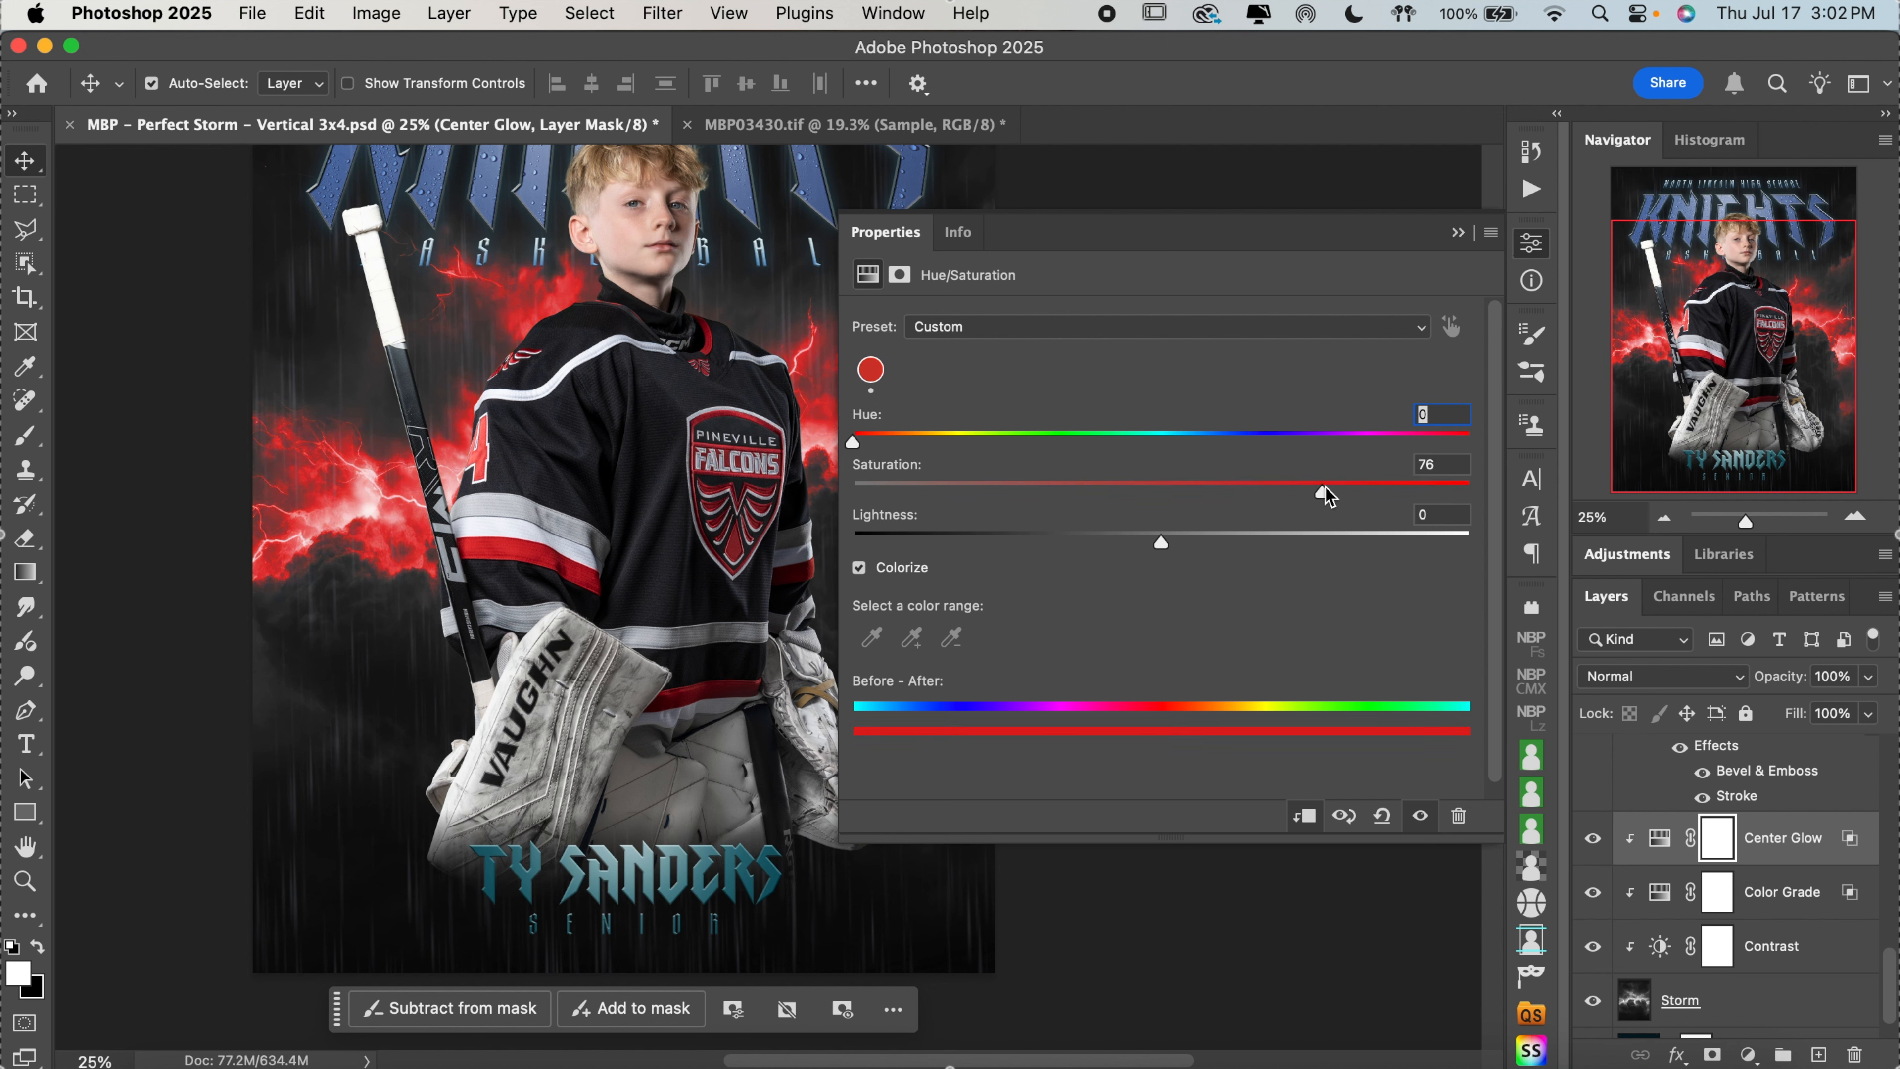
{"action": "left_click_drag", "start_coordinate": [1321, 494], "coordinate": [1314, 492]}
{"action": "left_click", "coordinate": [1141, 536]}
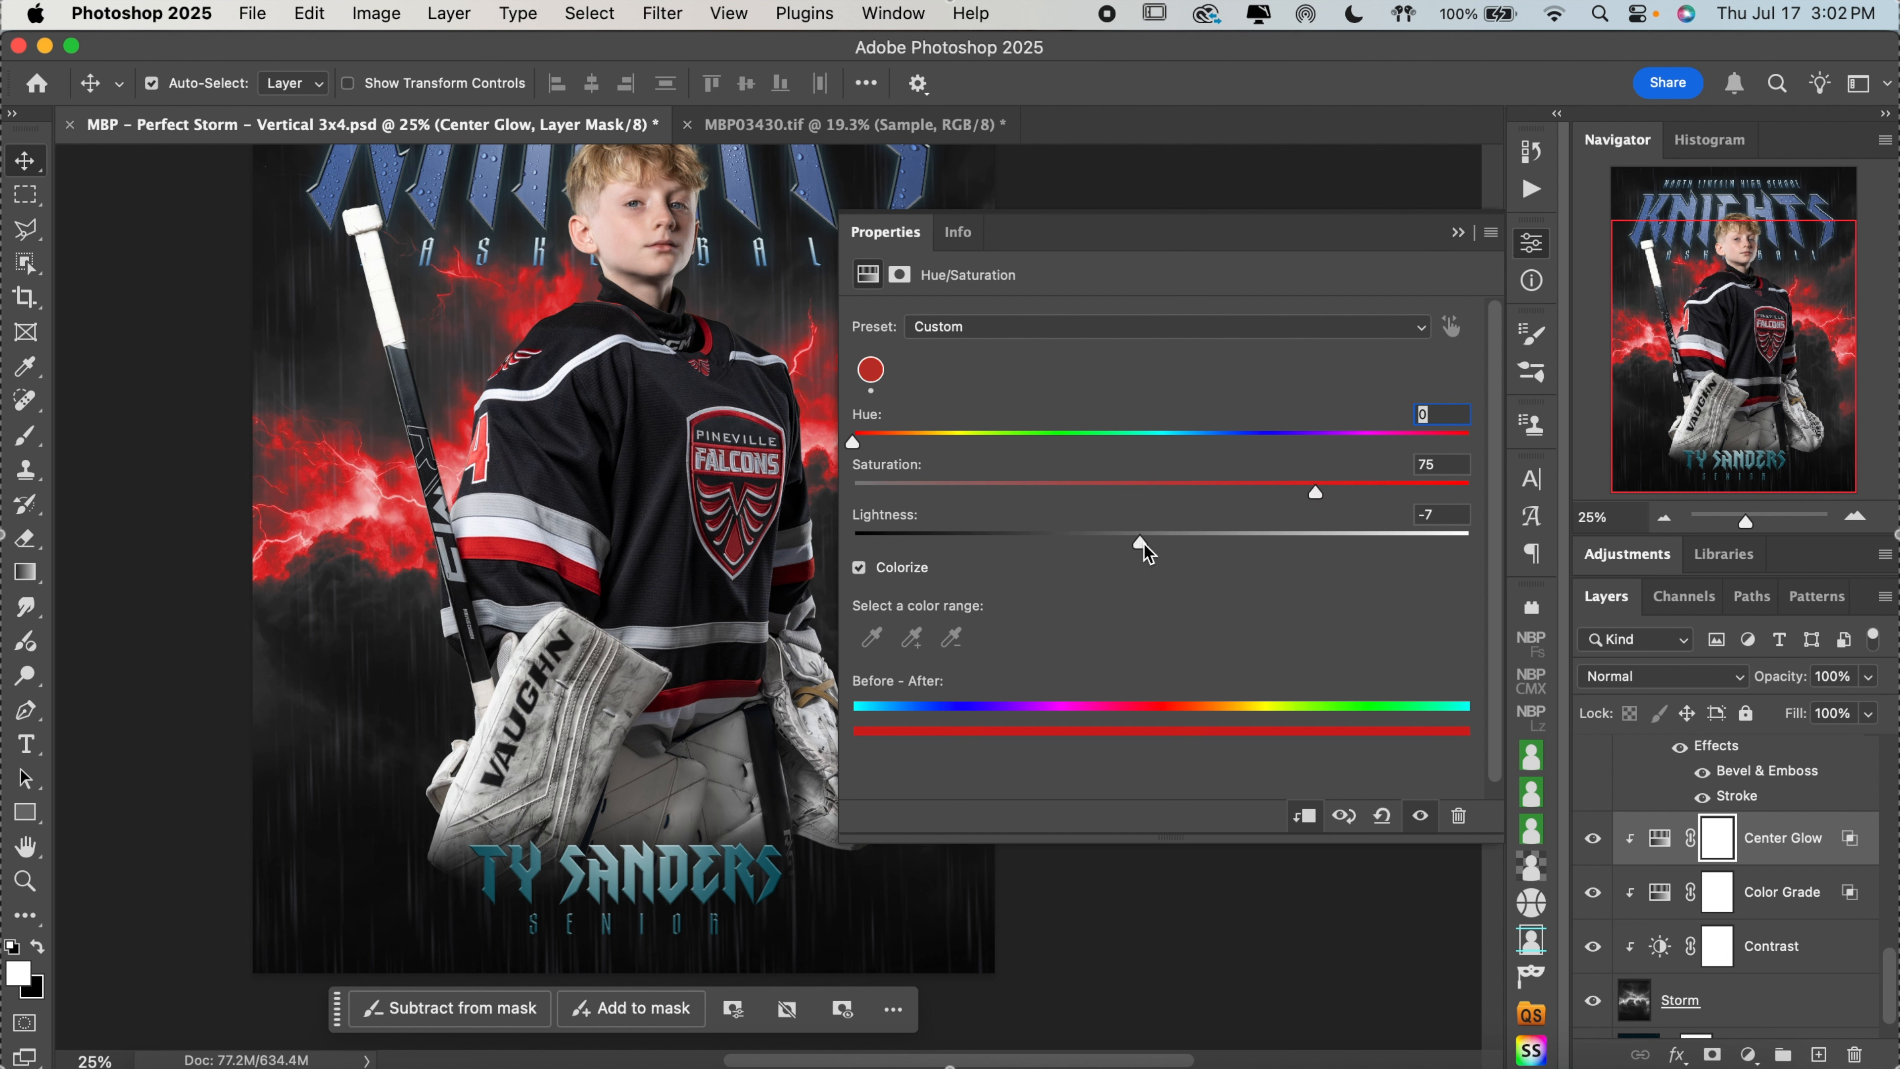
{"action": "left_click_drag", "start_coordinate": [1145, 552], "coordinate": [1147, 552]}
{"action": "left_click", "coordinate": [1534, 245]}
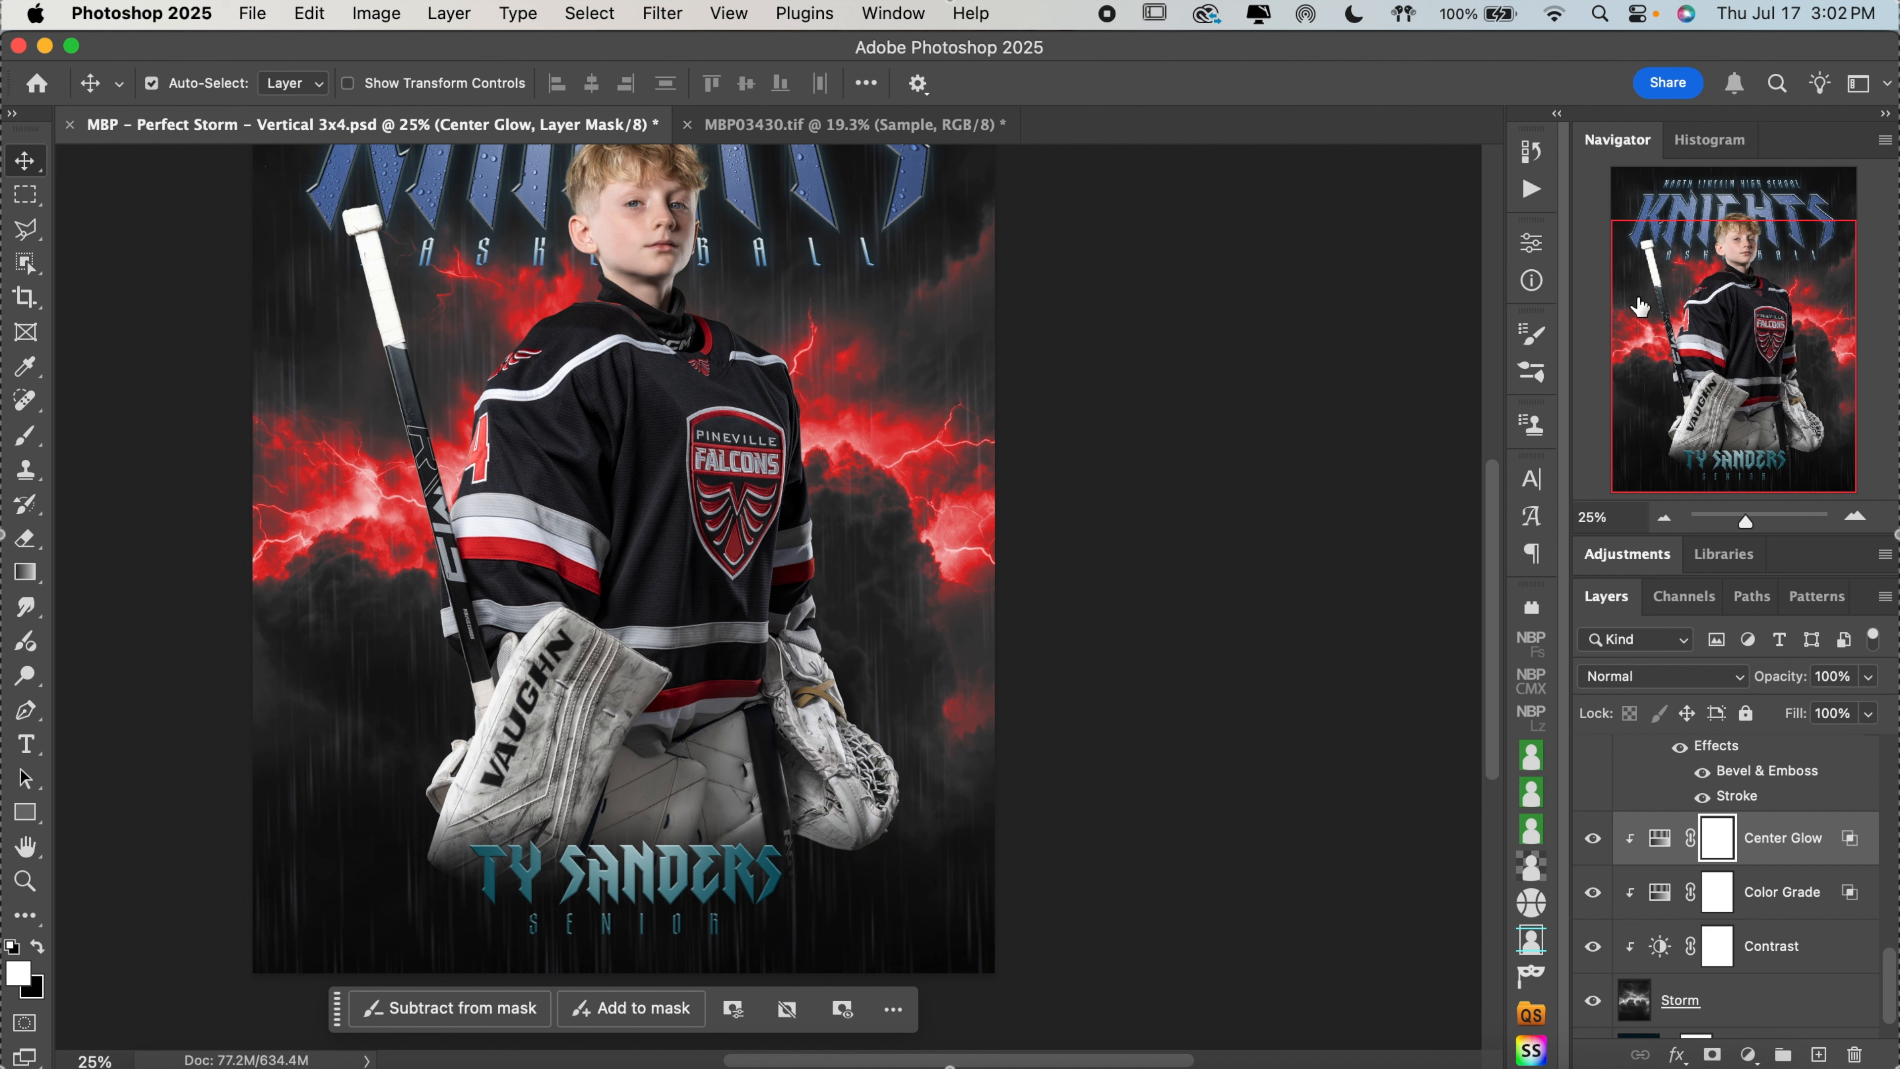
Reopen the Center Glow adjustment and refine it to lightness -11 and saturation 70
{"action": "double_click", "coordinate": [1661, 840]}
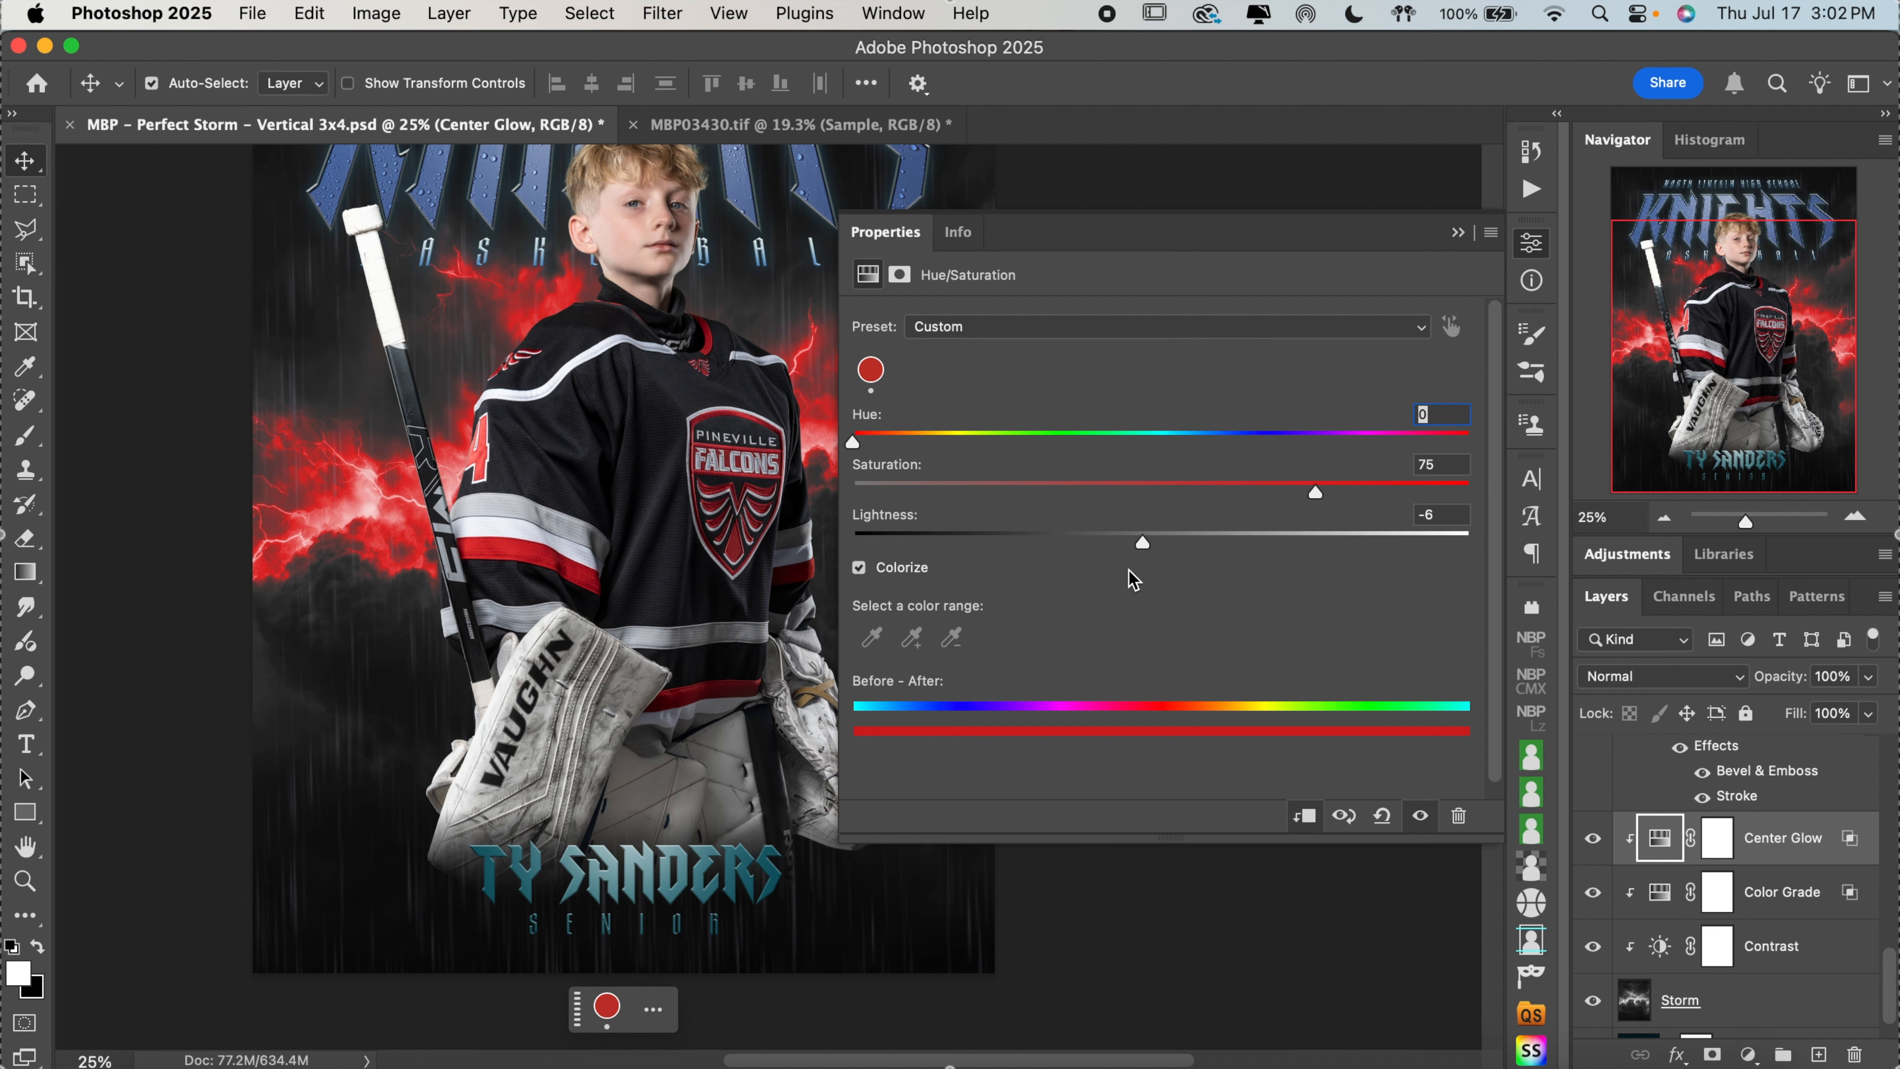
{"action": "left_click_drag", "start_coordinate": [1135, 548], "coordinate": [1128, 544]}
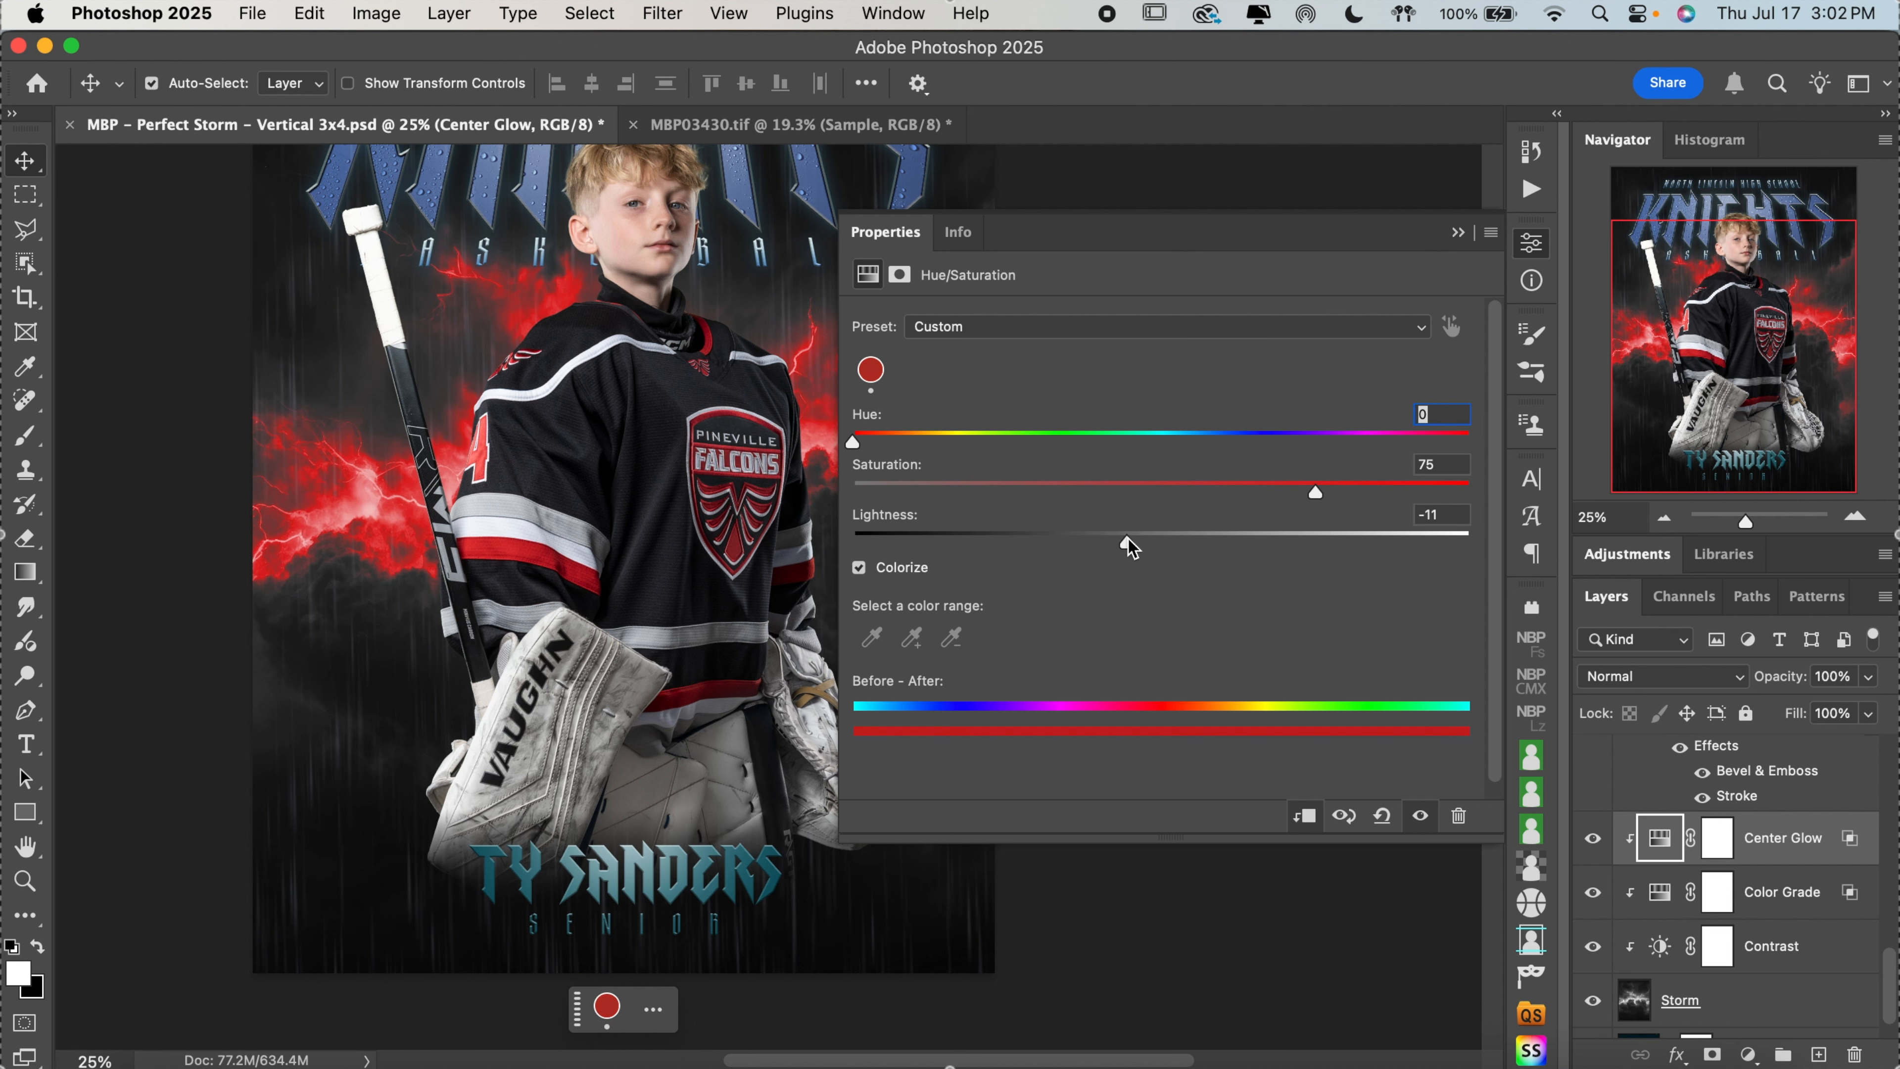
{"action": "left_click_drag", "start_coordinate": [1314, 494], "coordinate": [1263, 493]}
{"action": "double_click", "coordinate": [1280, 488]}
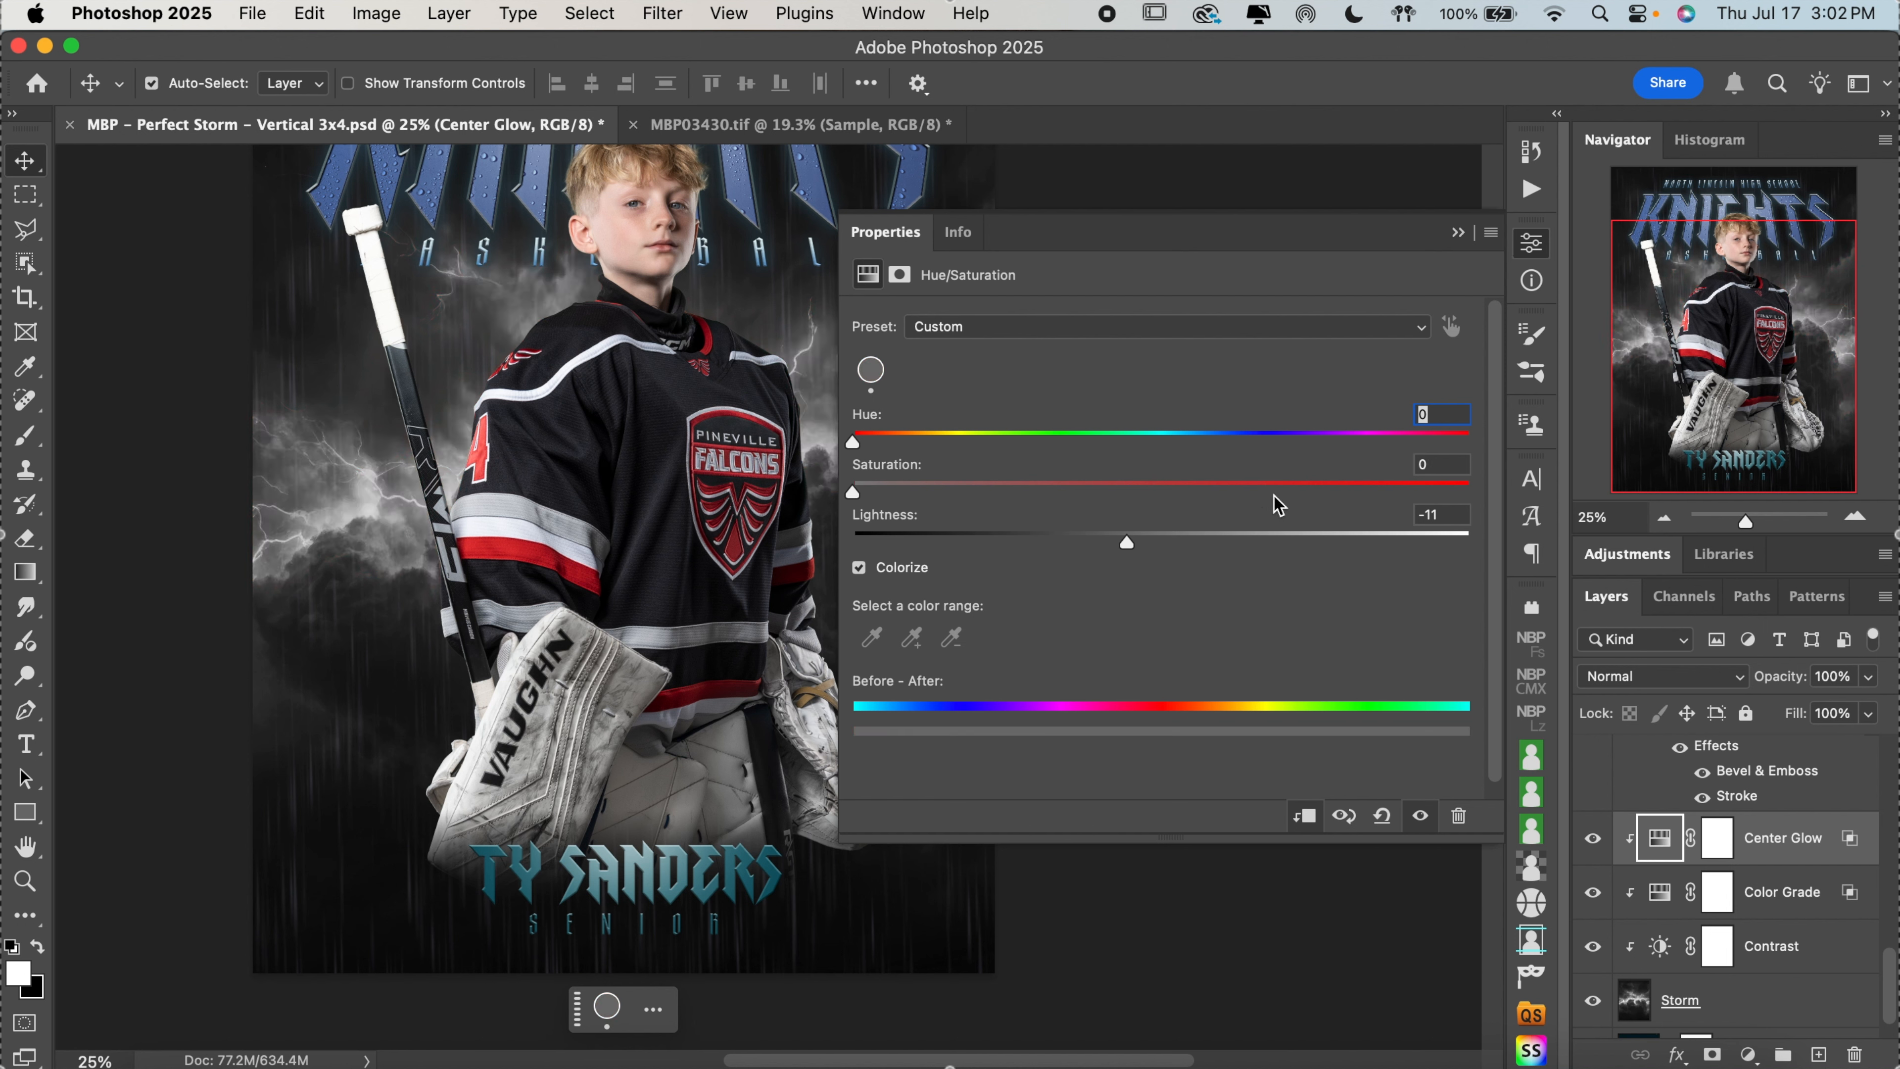
{"action": "left_click", "coordinate": [1275, 497]}
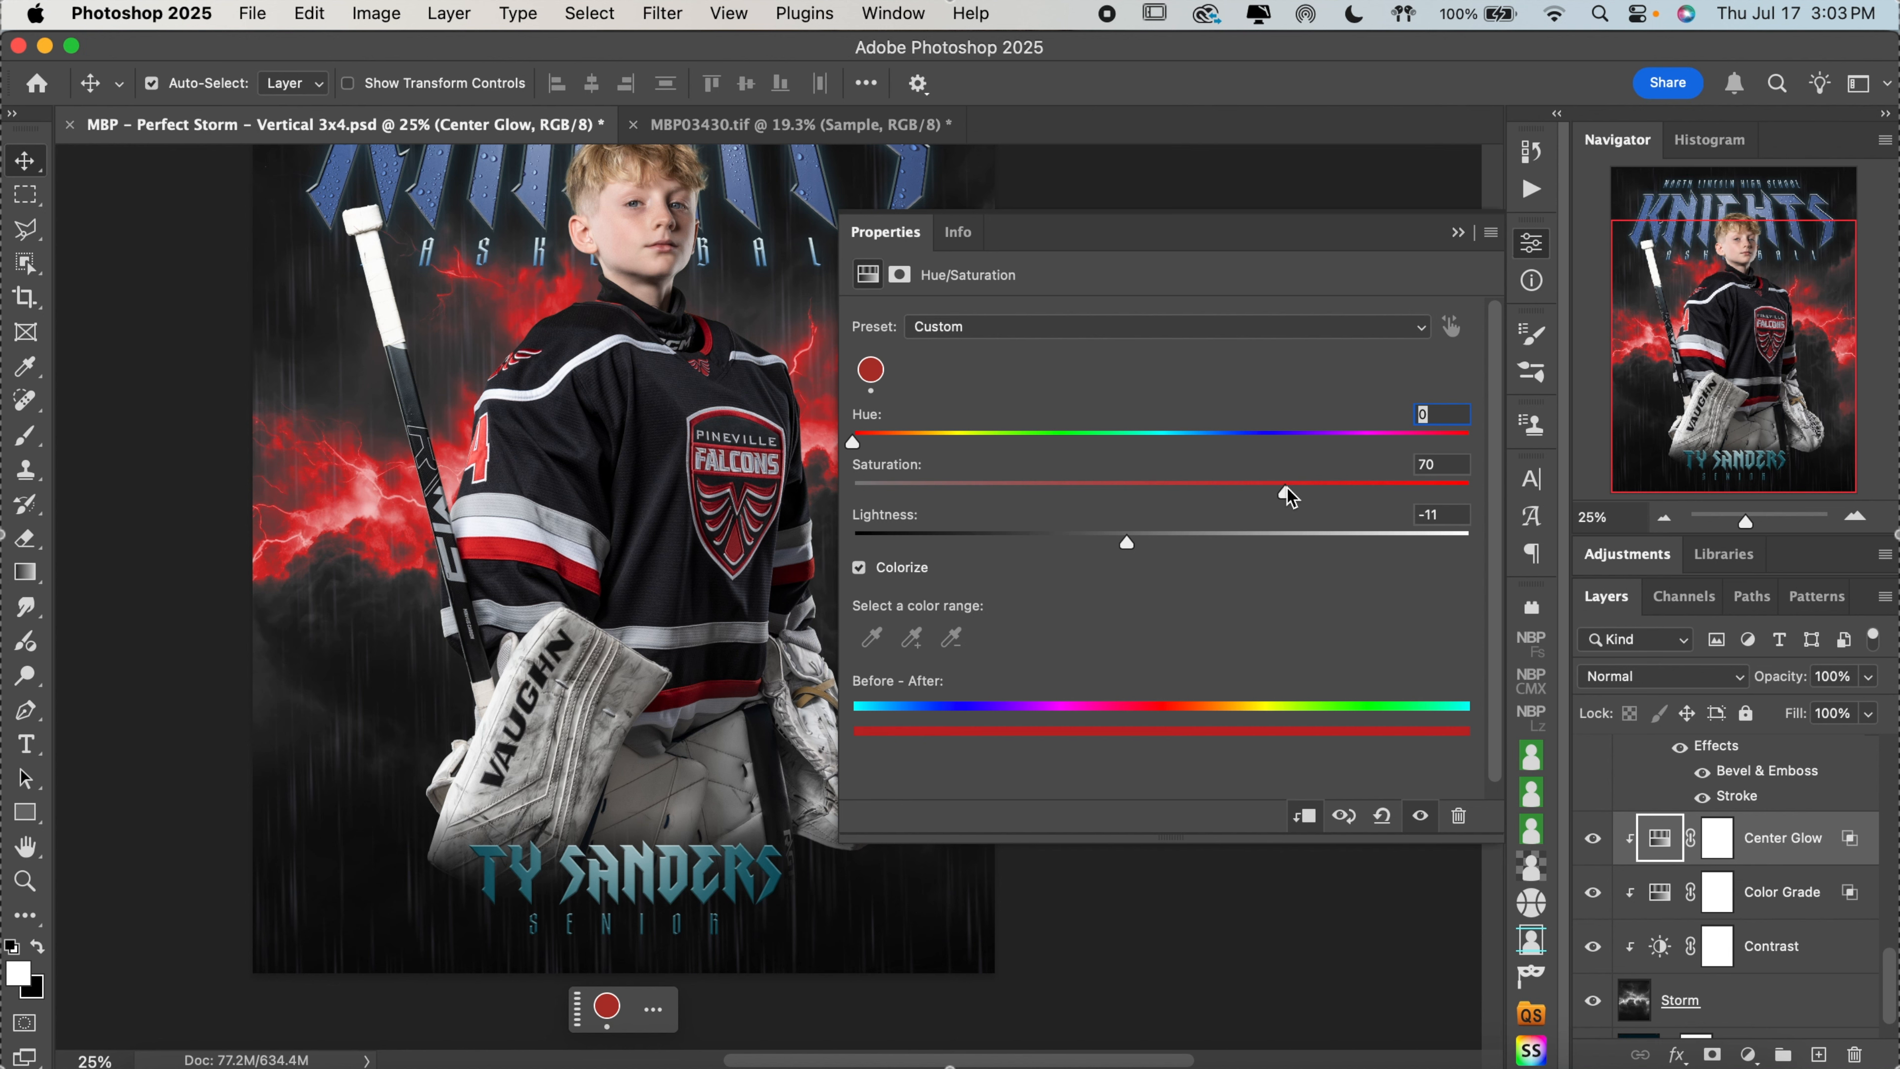
{"action": "left_click", "coordinate": [1531, 244]}
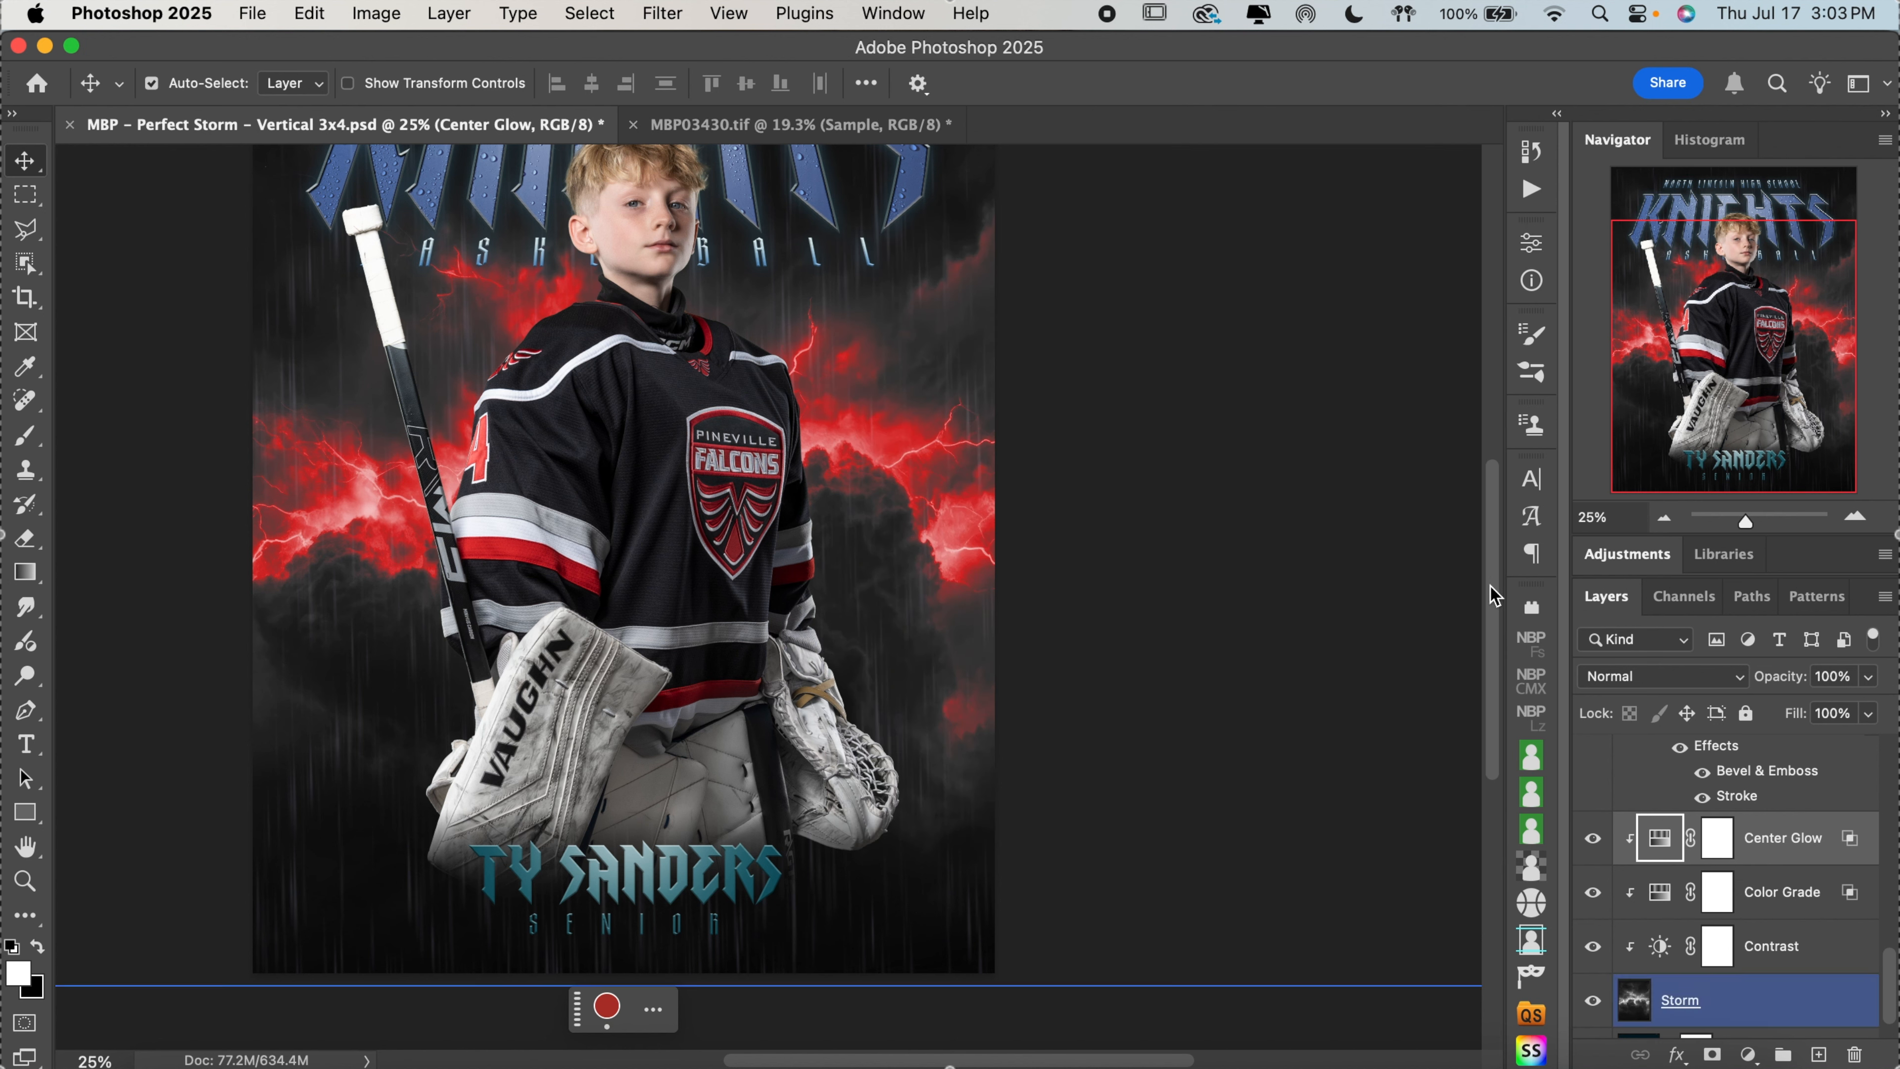
{"action": "left_click", "coordinate": [1666, 524]}
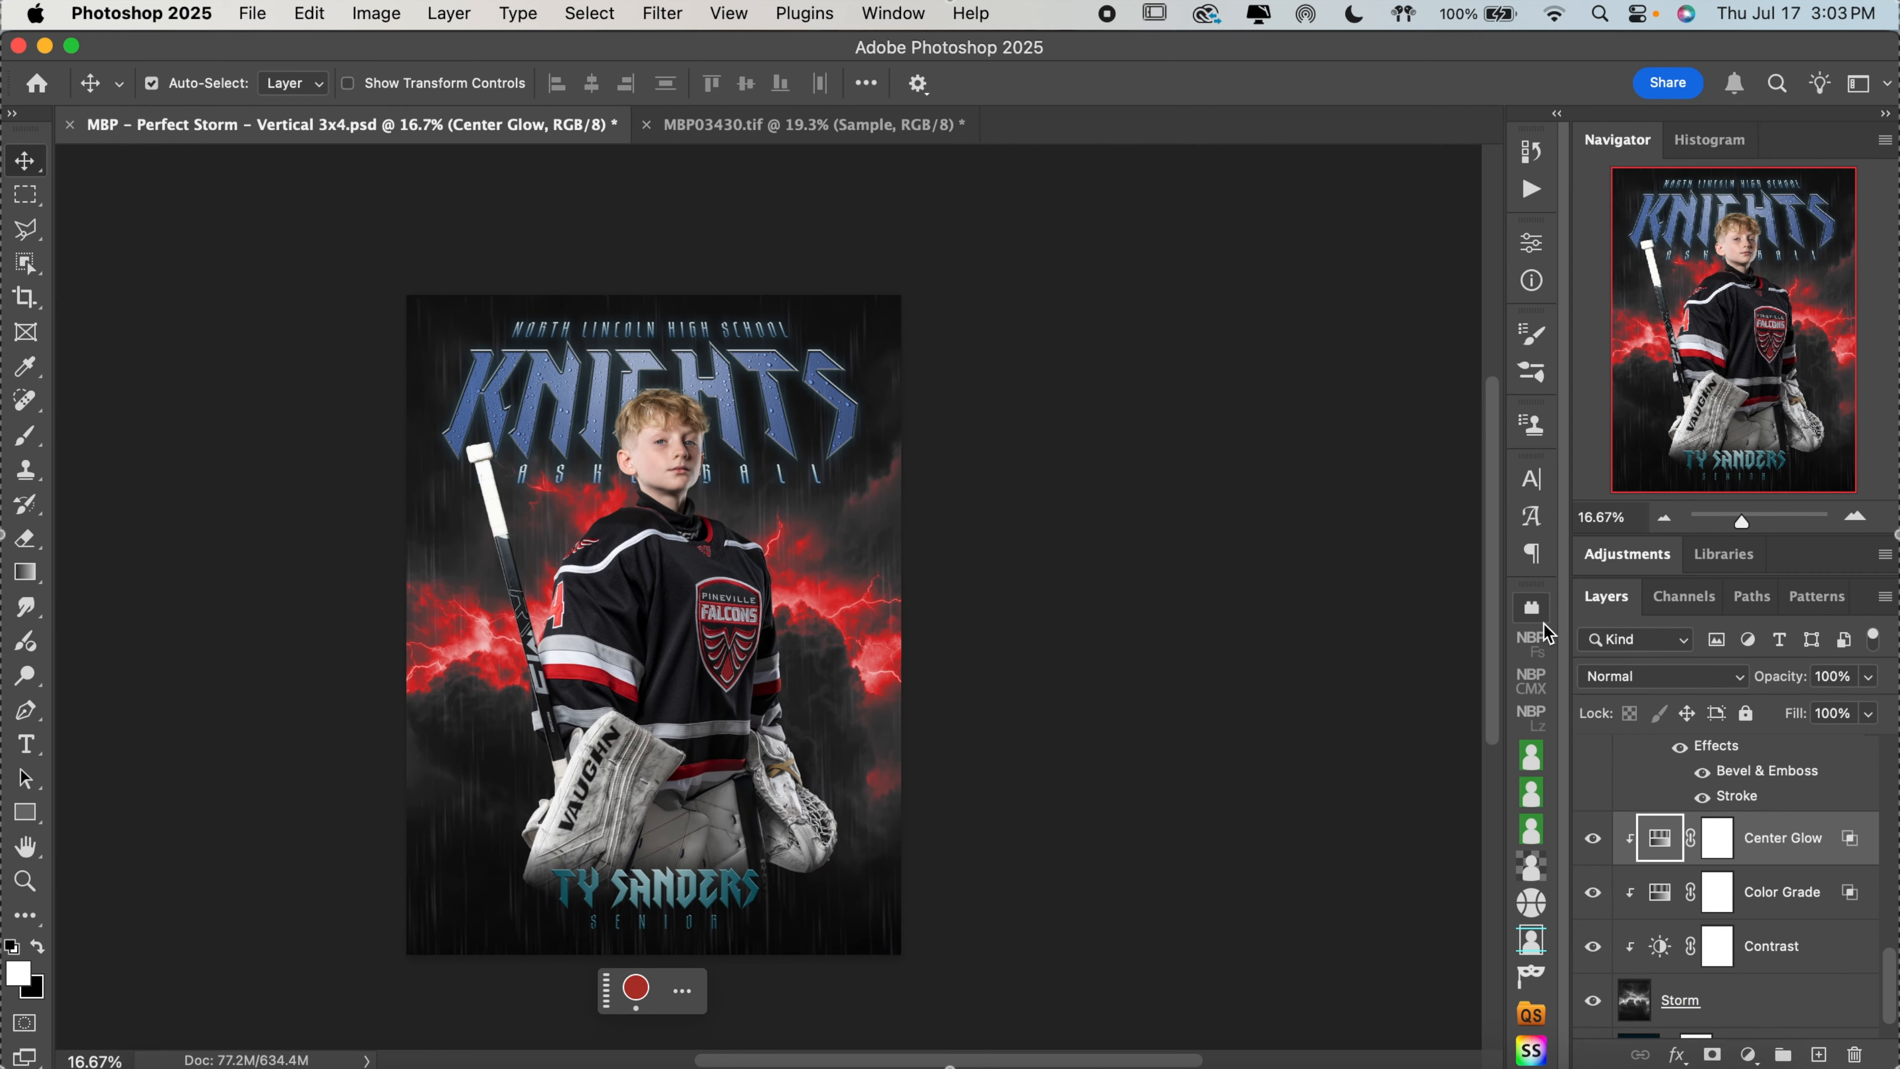
{"action": "left_click", "coordinate": [1855, 517]}
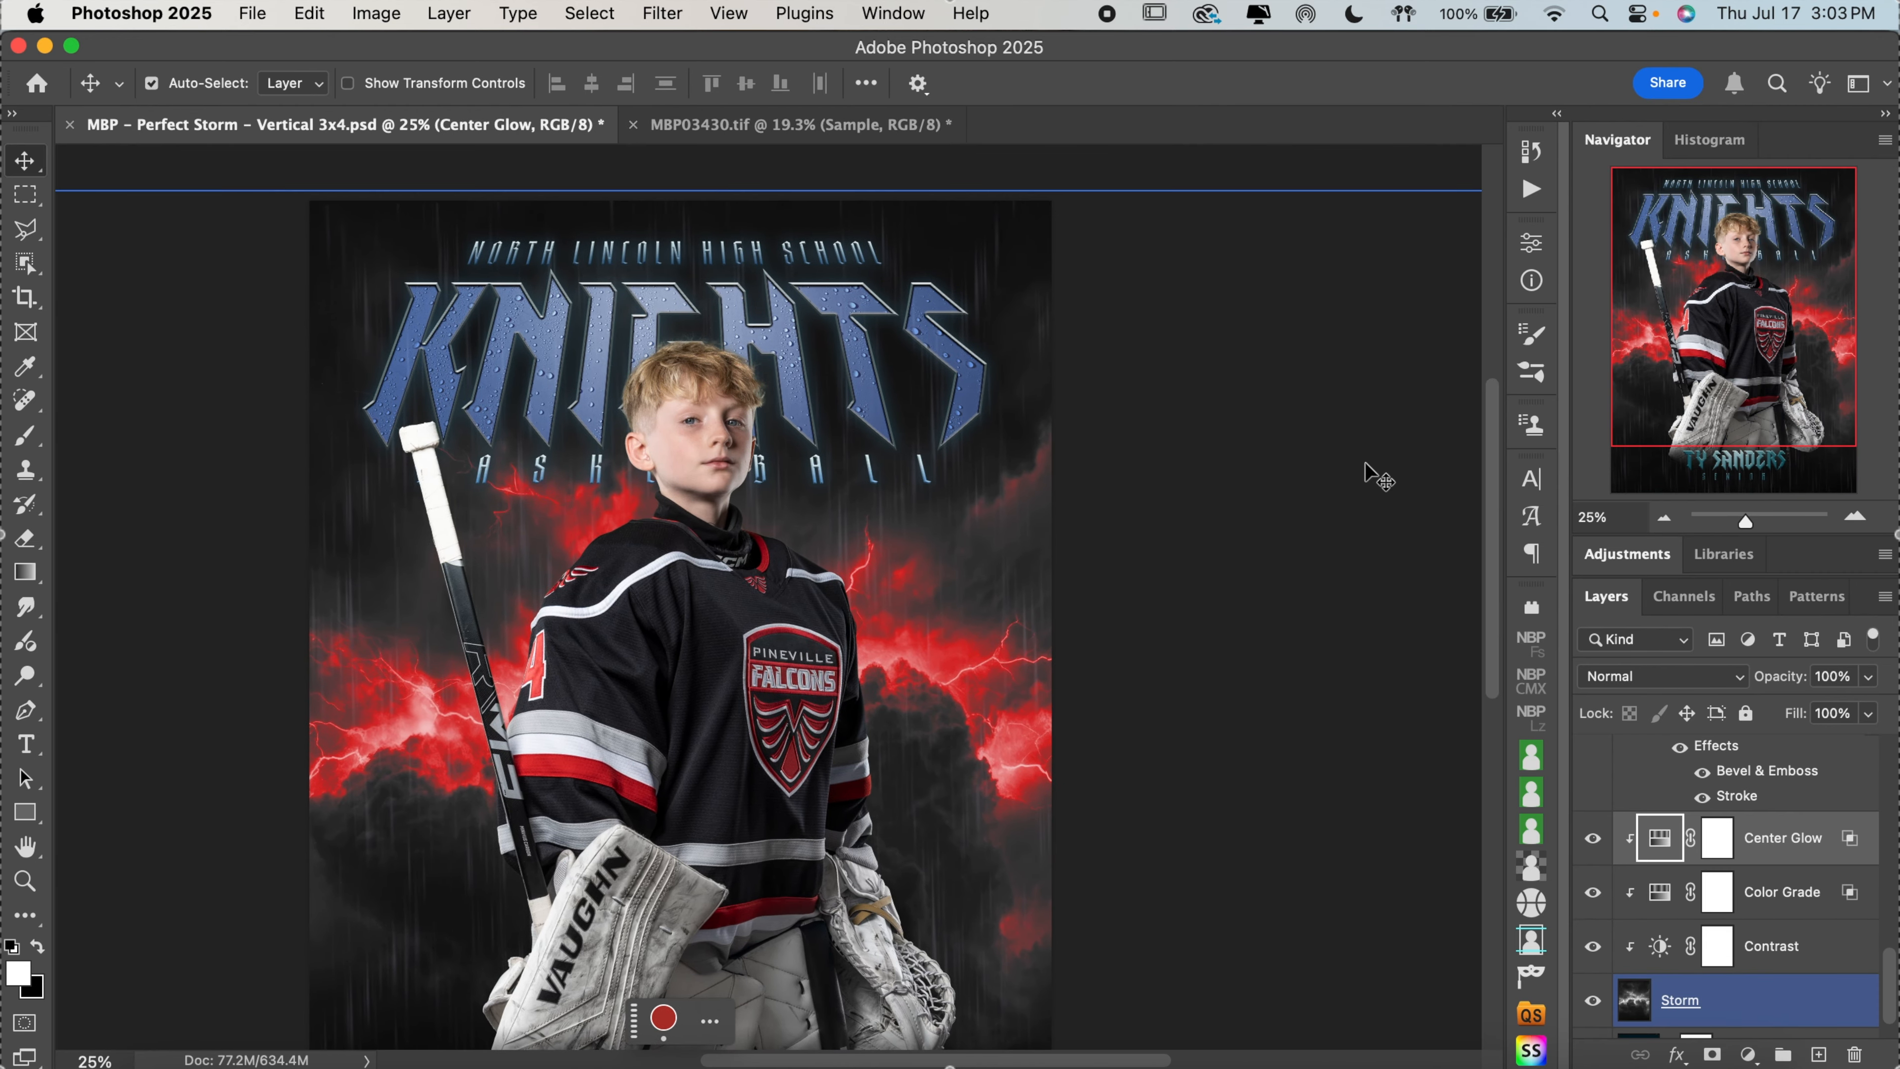
{"action": "left_click", "coordinate": [1759, 945]}
{"action": "scroll", "coordinate": [1759, 973], "scroll_direction": "down", "scroll_amount": 1}
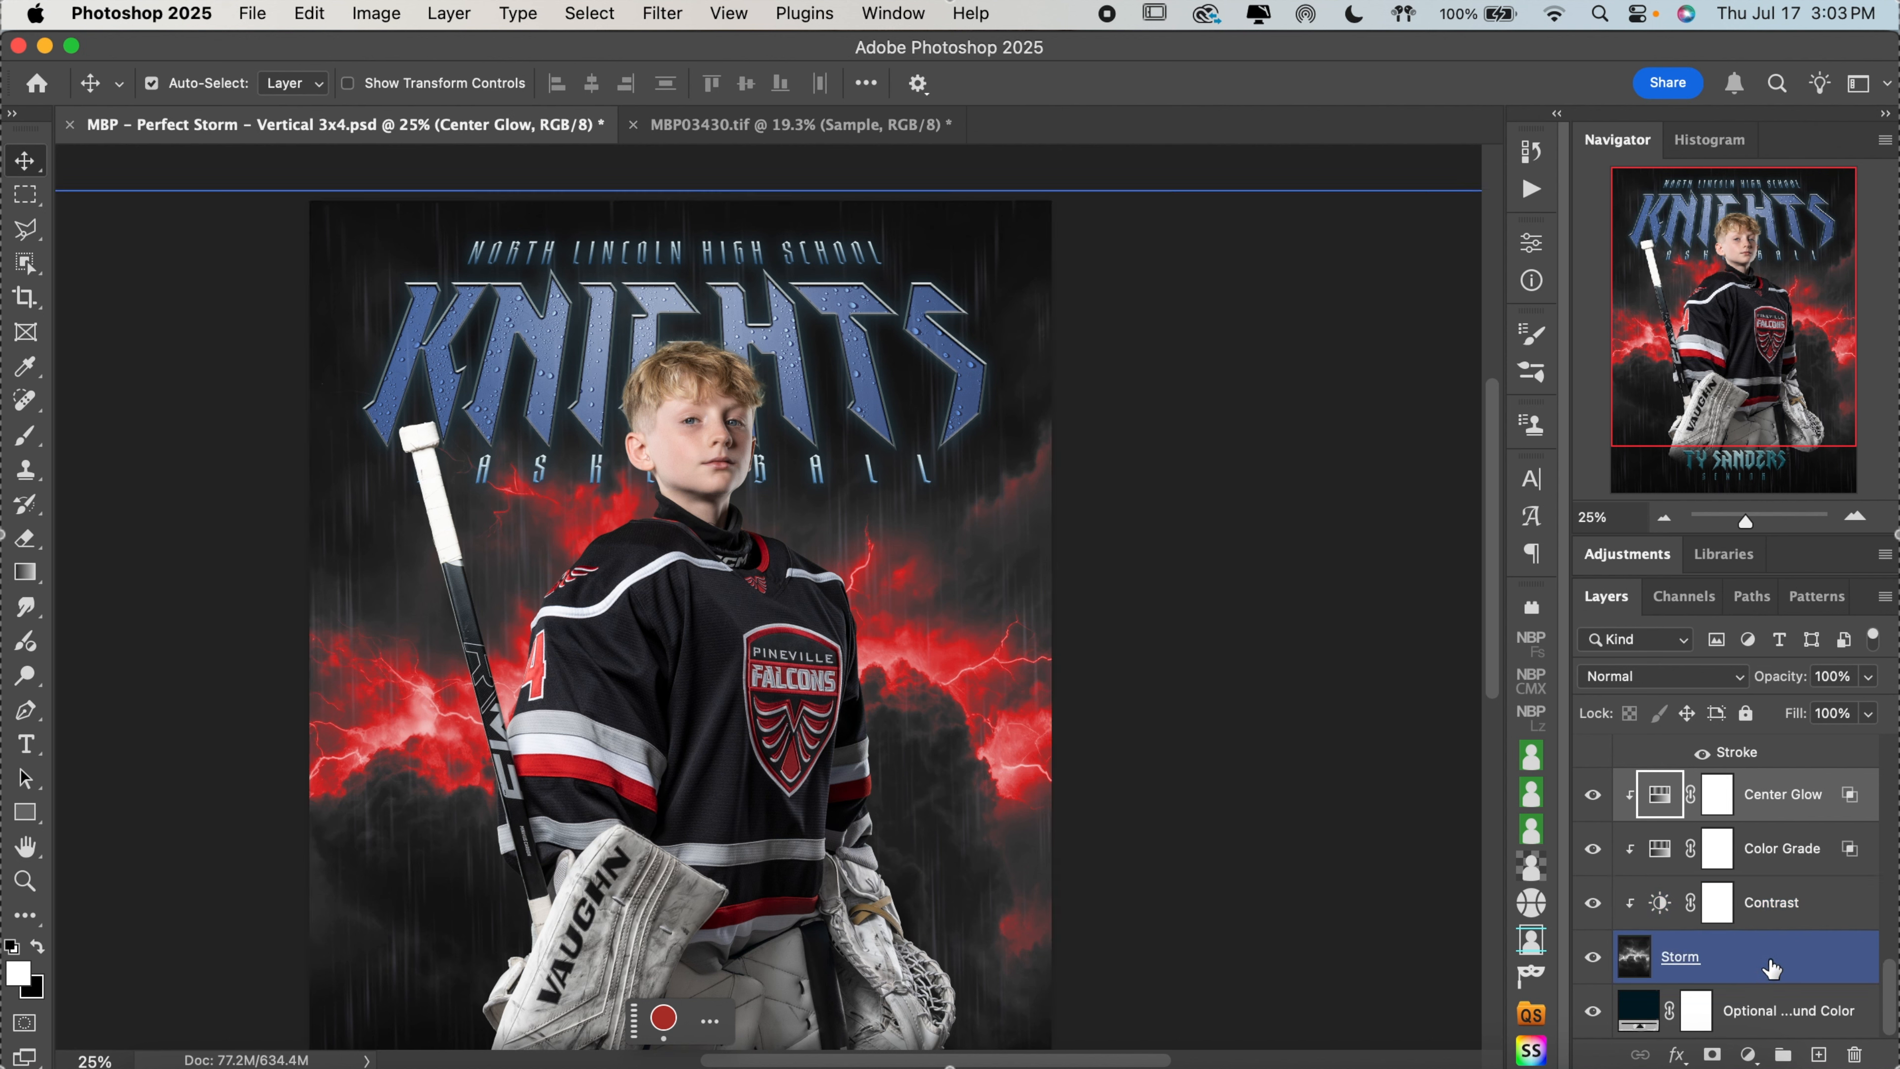
{"action": "left_click", "coordinate": [1781, 927]}
{"action": "scroll", "coordinate": [1782, 939], "scroll_direction": "up", "scroll_amount": 20}
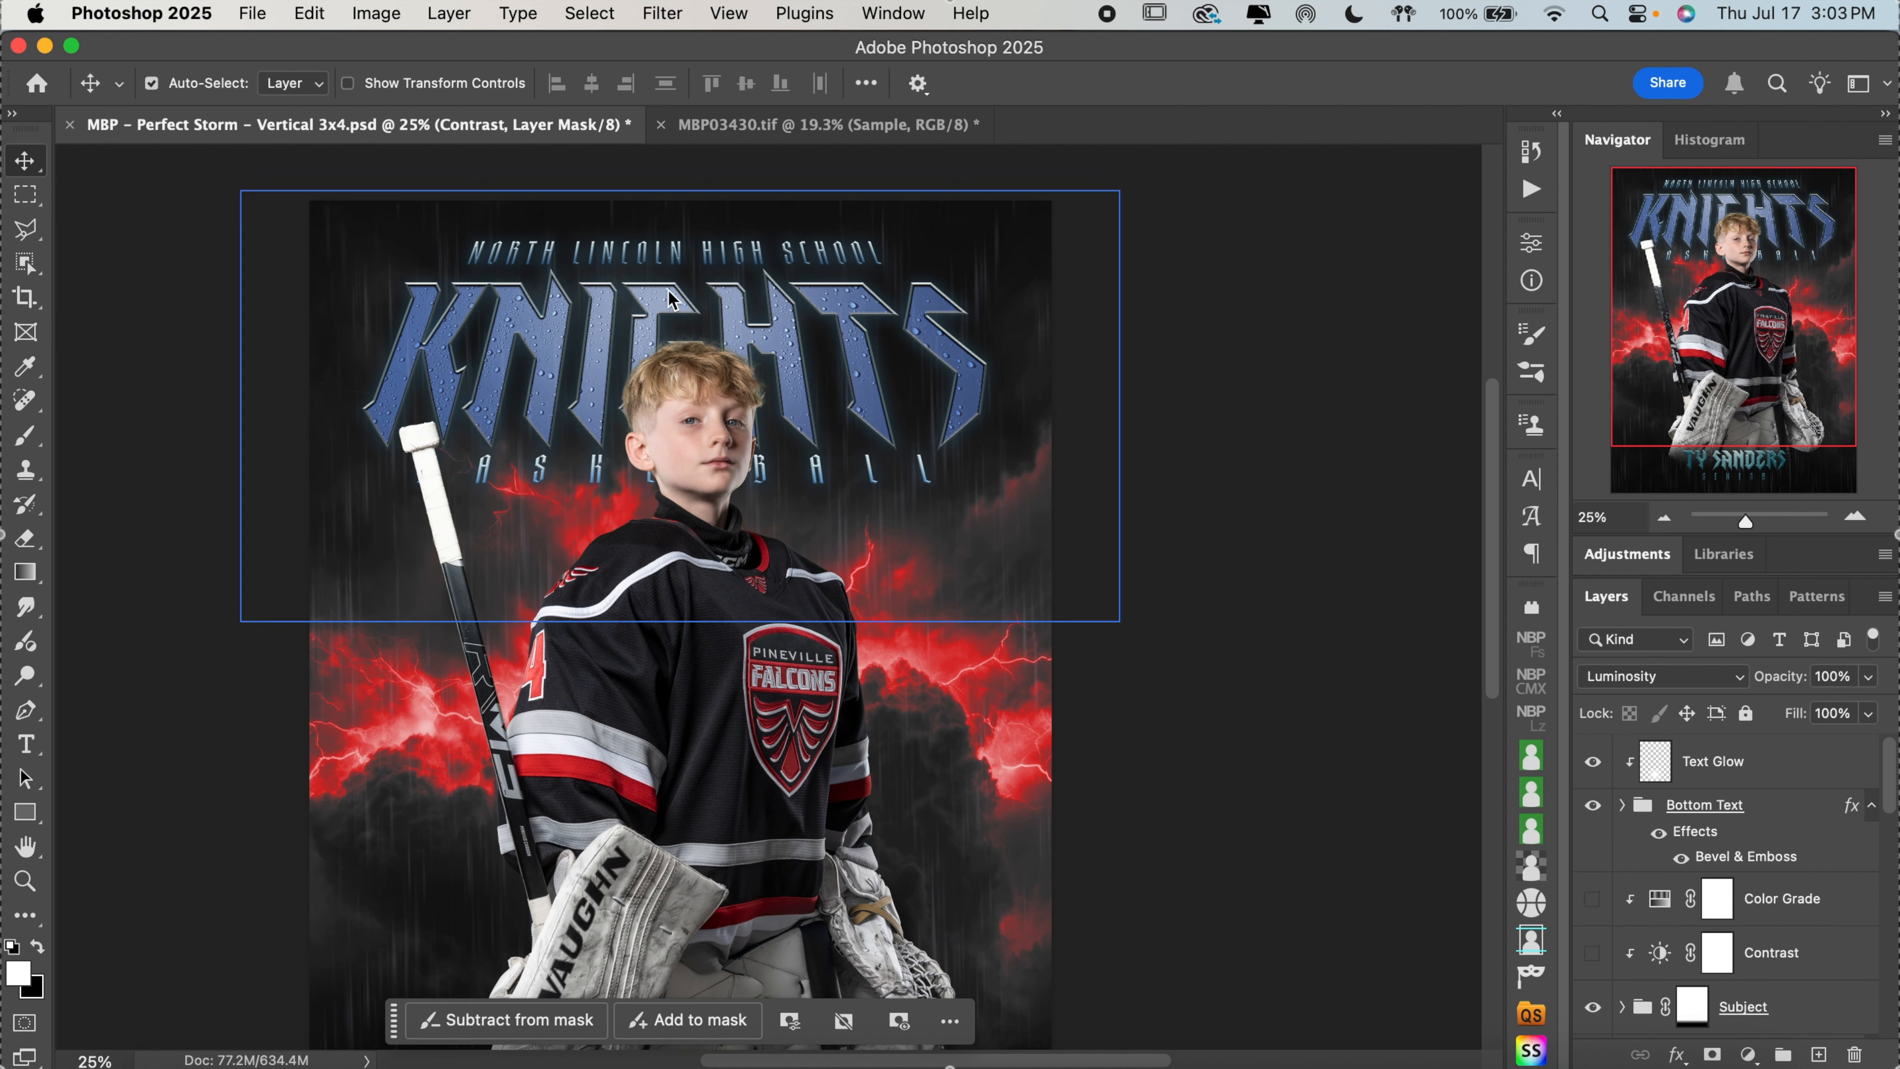
Replace the placeholder player name at the poster's bottom with the goalie's full name
{"action": "scroll", "coordinate": [727, 449], "scroll_direction": "down", "scroll_amount": 10}
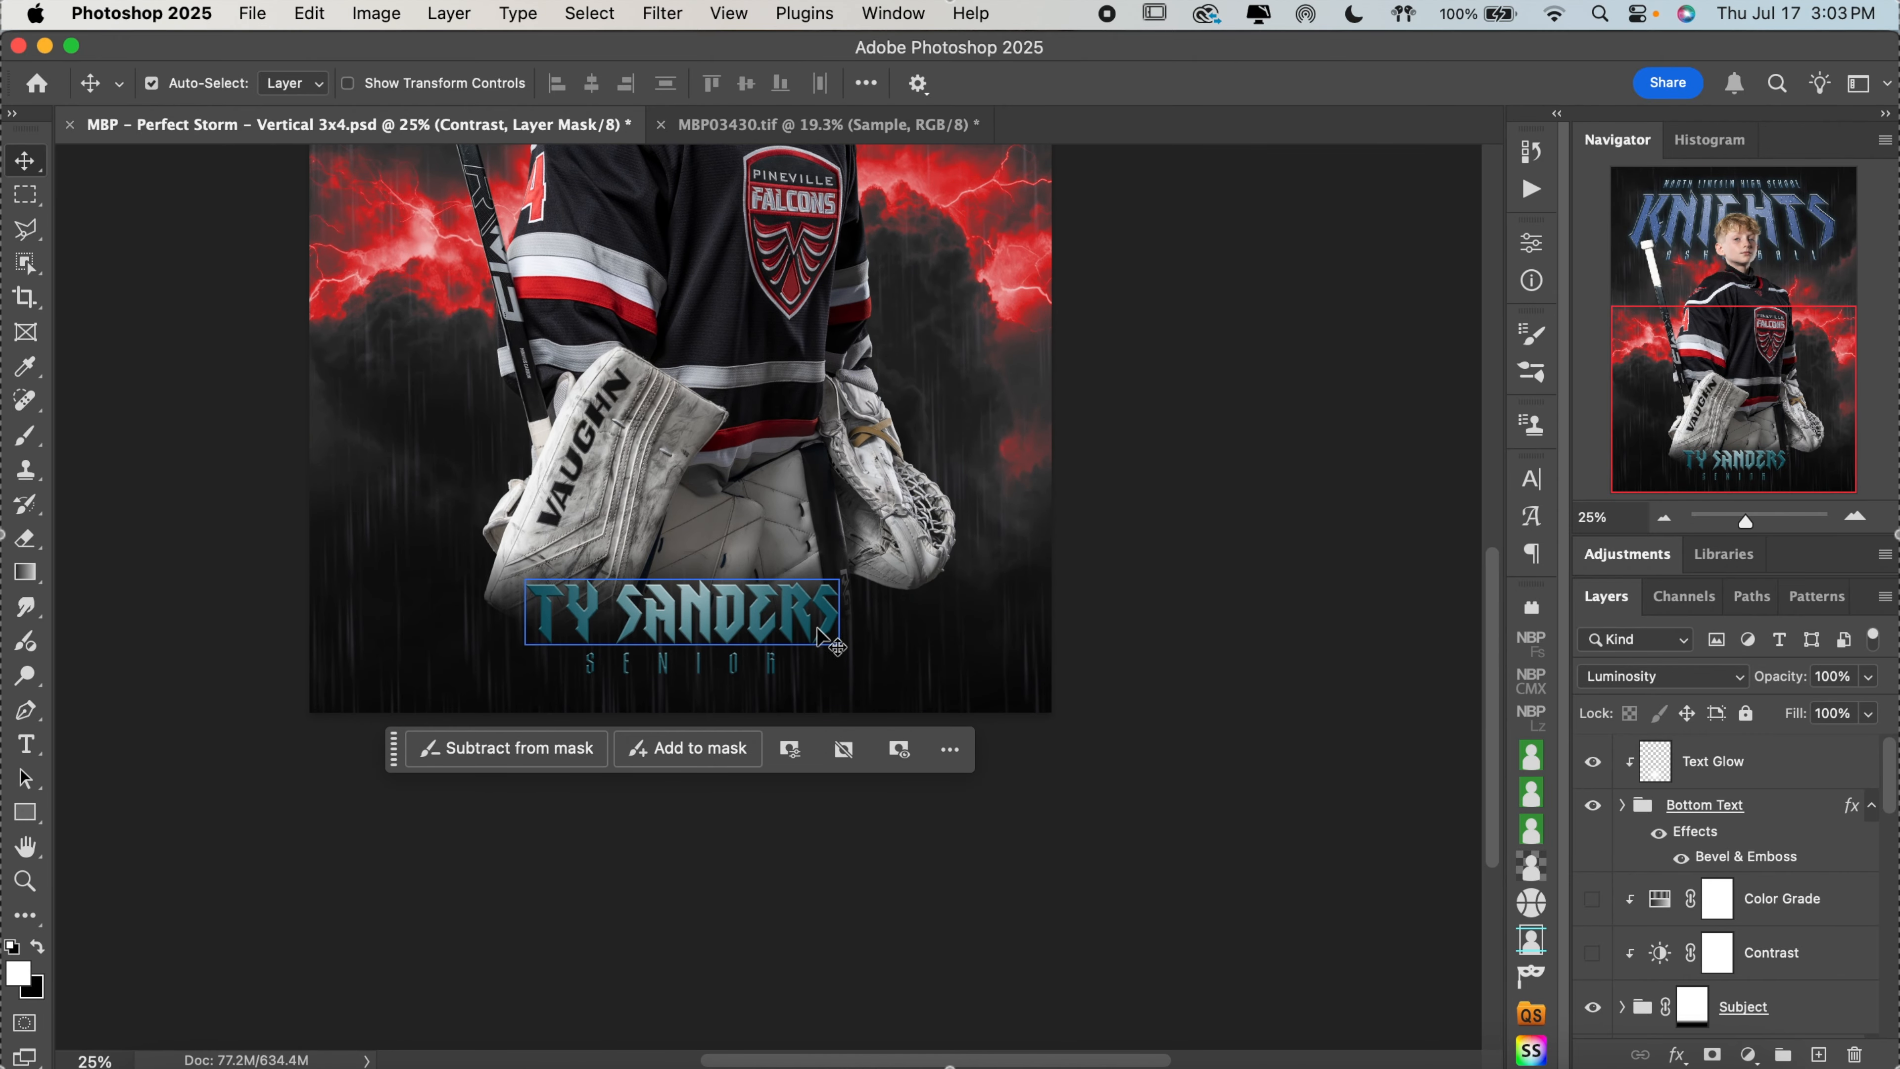
{"action": "left_click", "coordinate": [828, 622]}
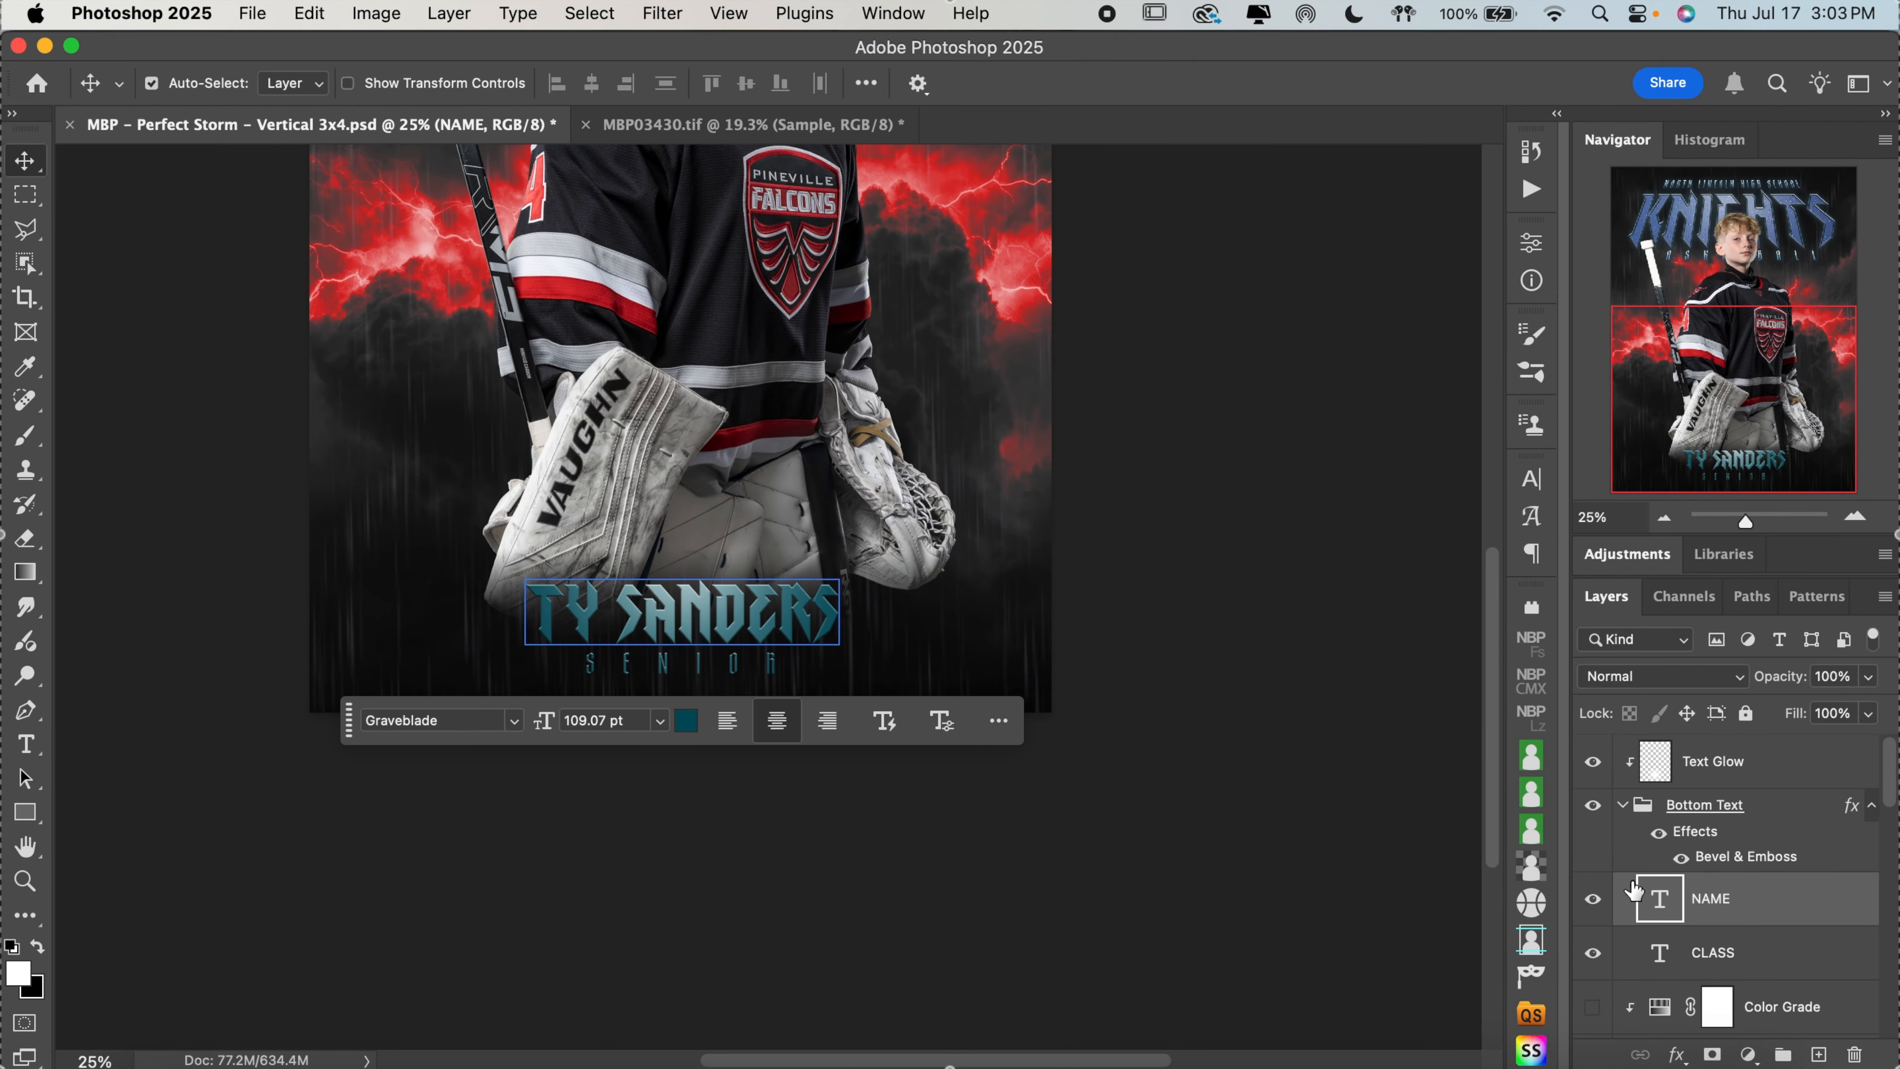
{"action": "left_click", "coordinate": [25, 753]}
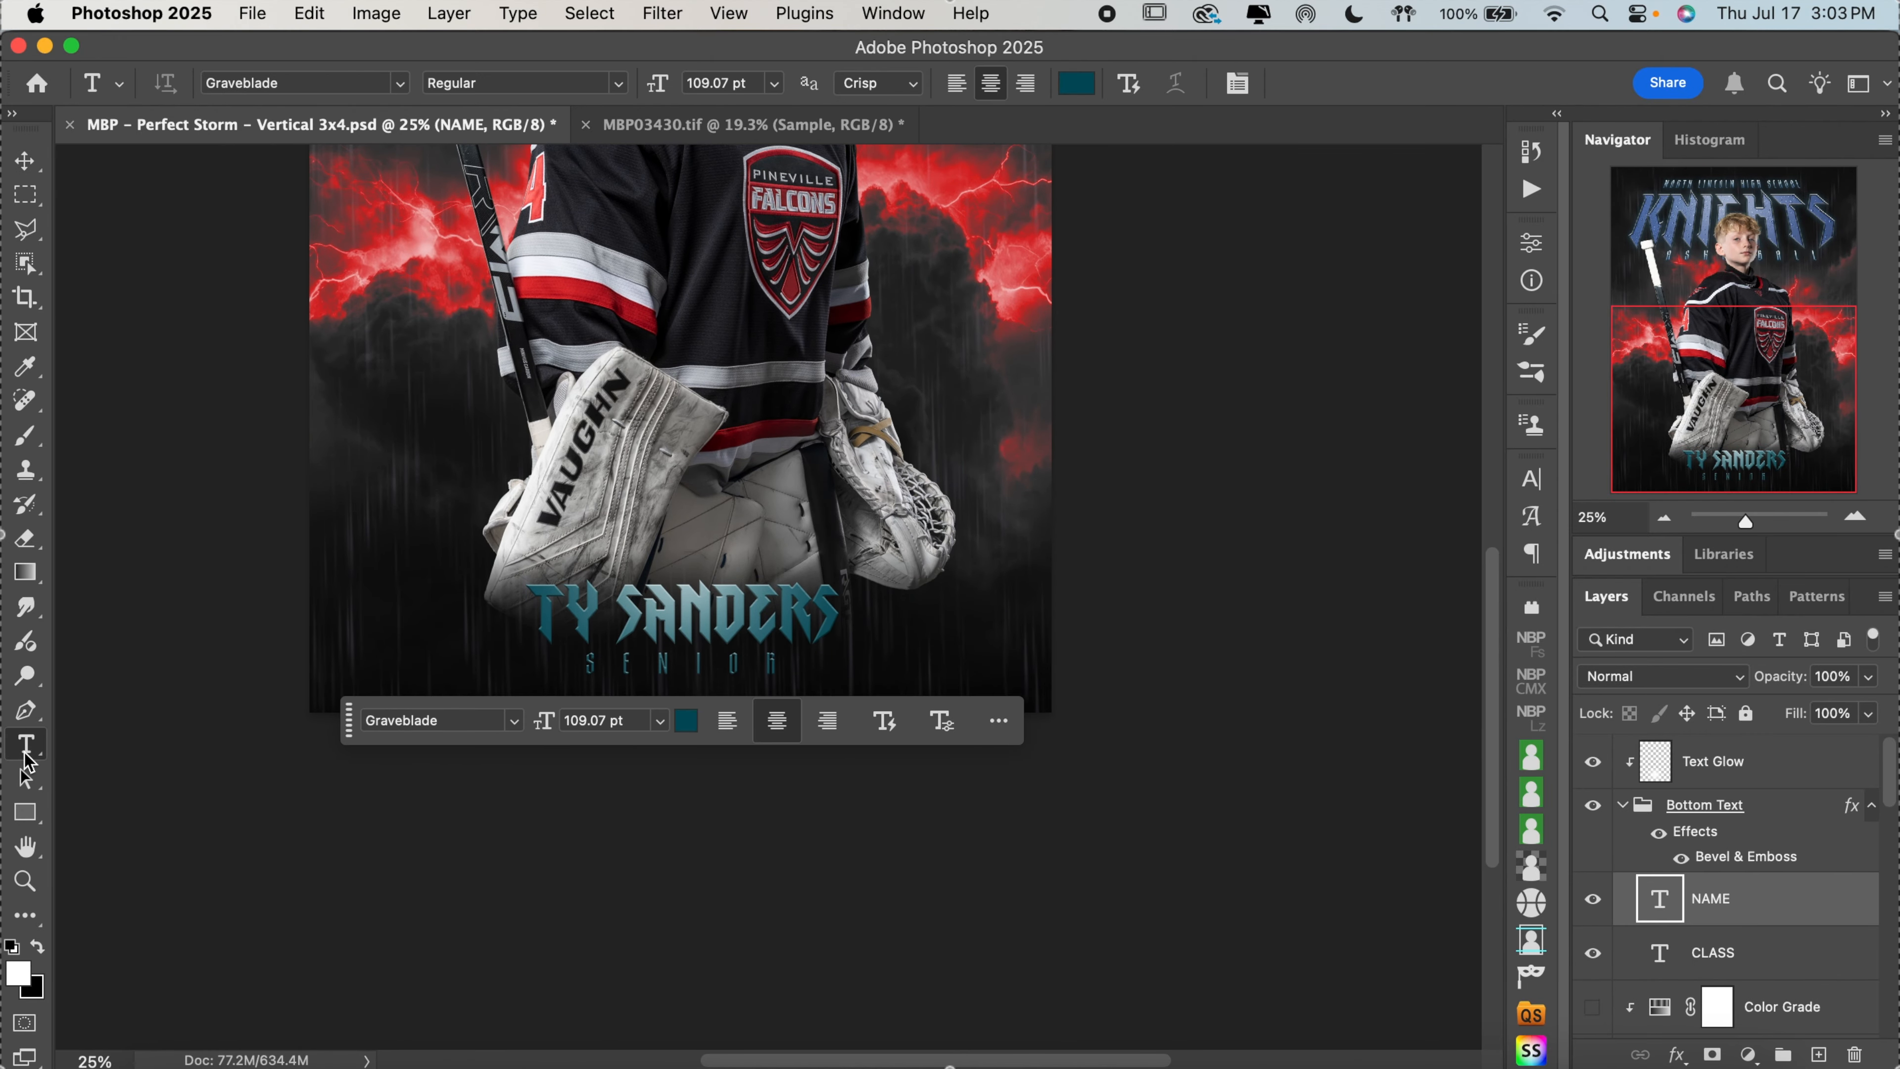
{"action": "left_click", "coordinate": [778, 605]}
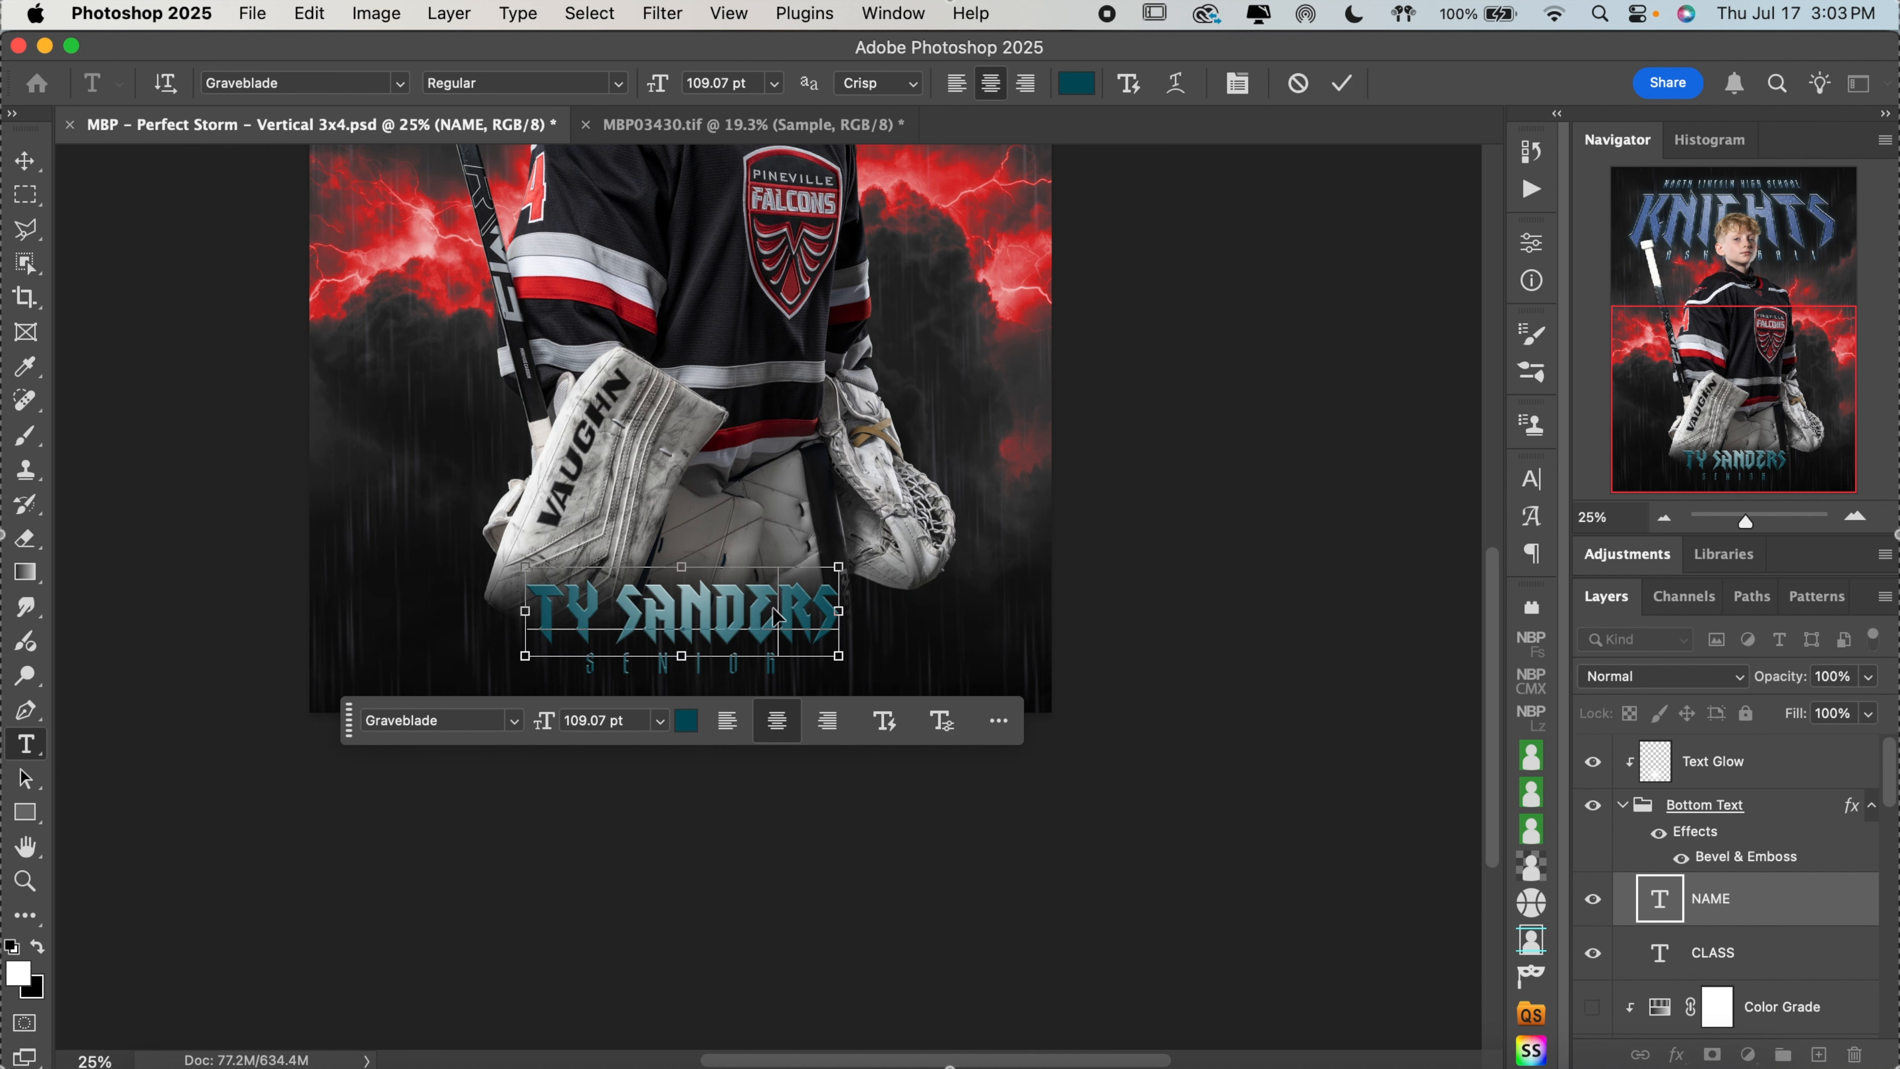
{"action": "key", "text": "super+a"}
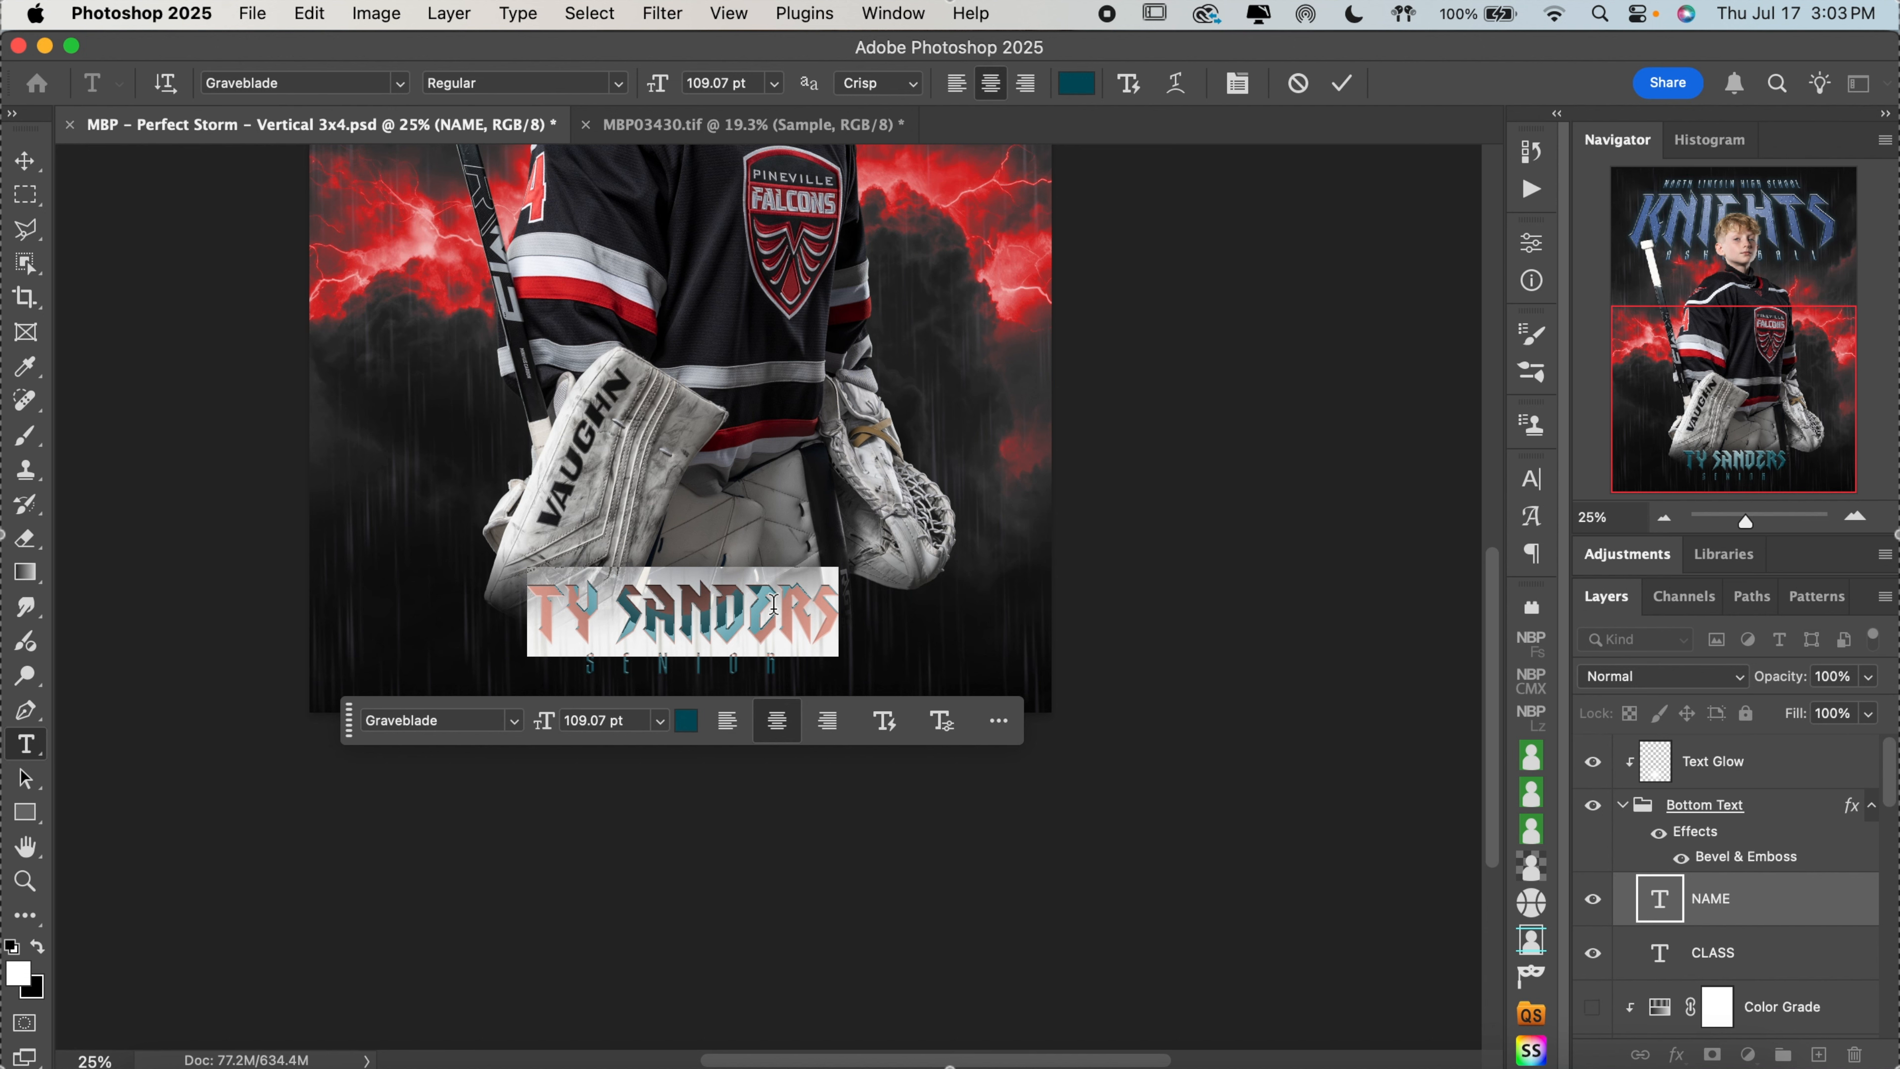
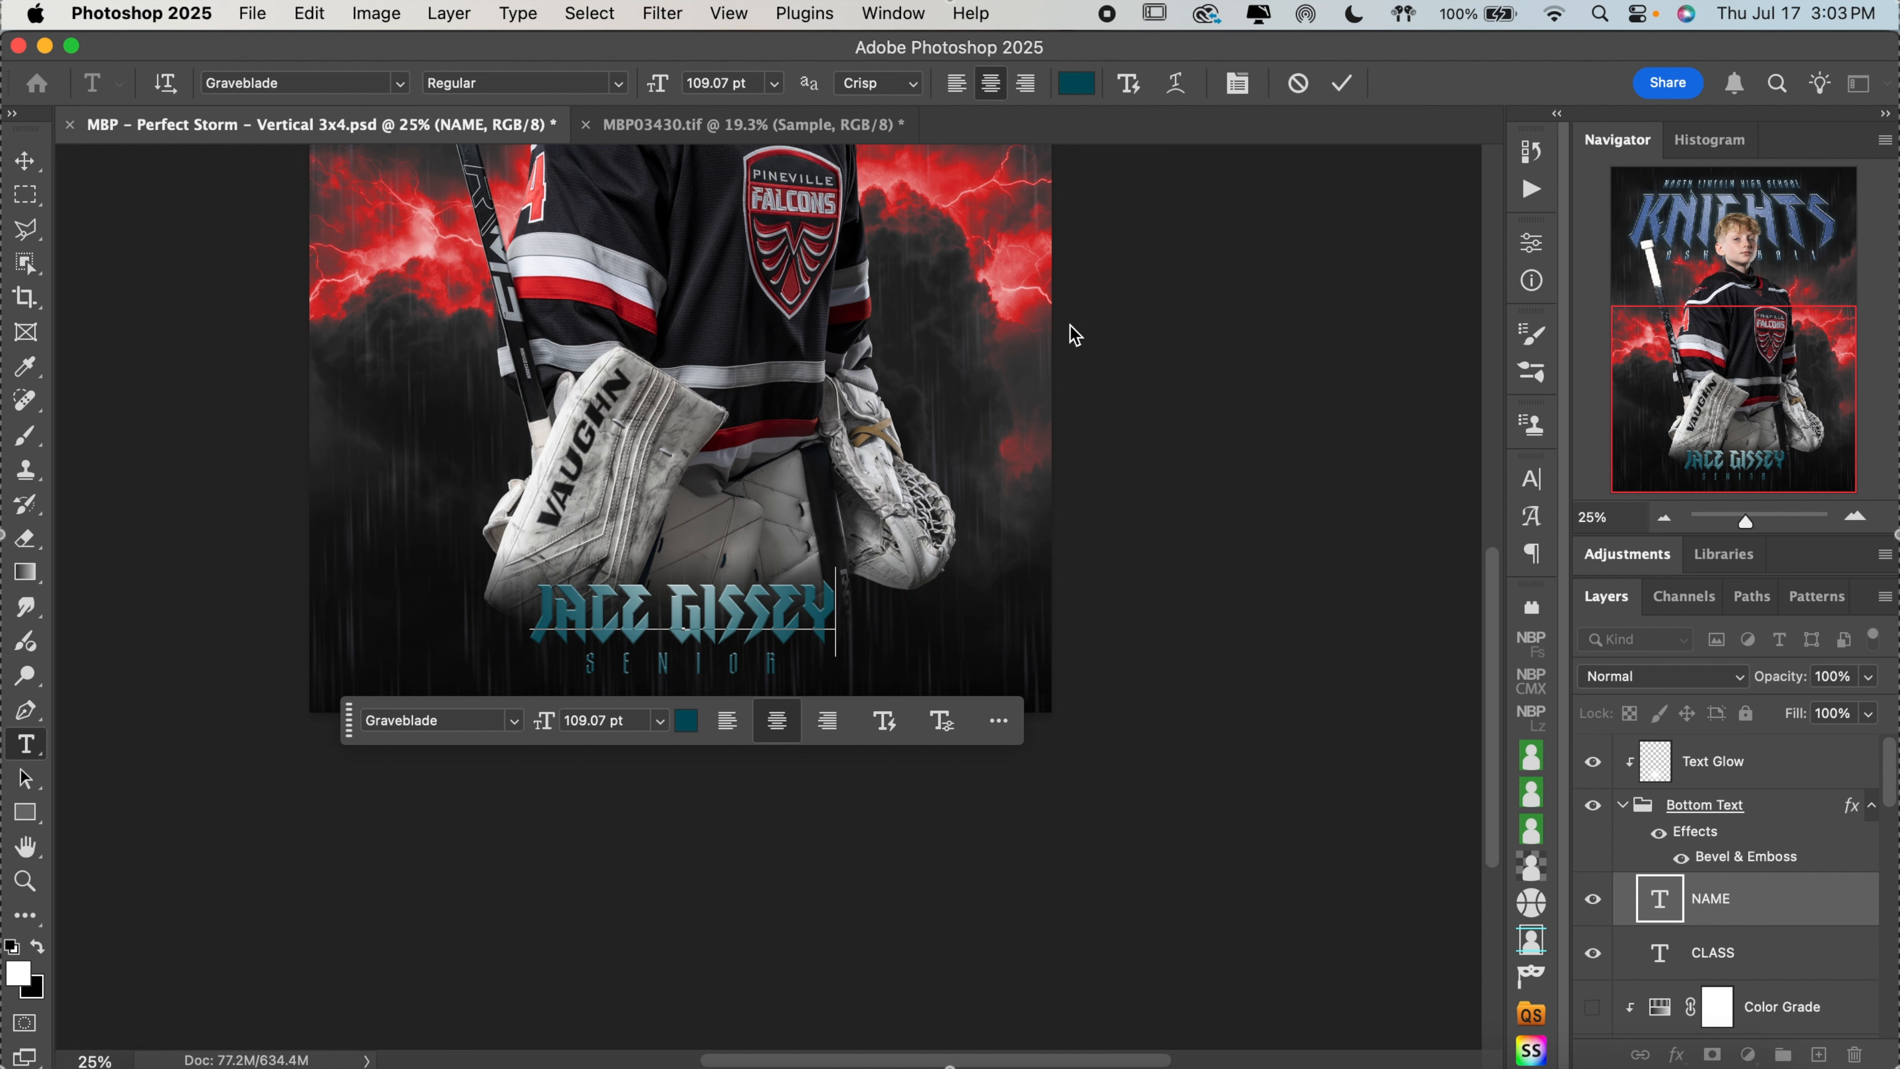
{"action": "left_click", "coordinate": [1343, 85]}
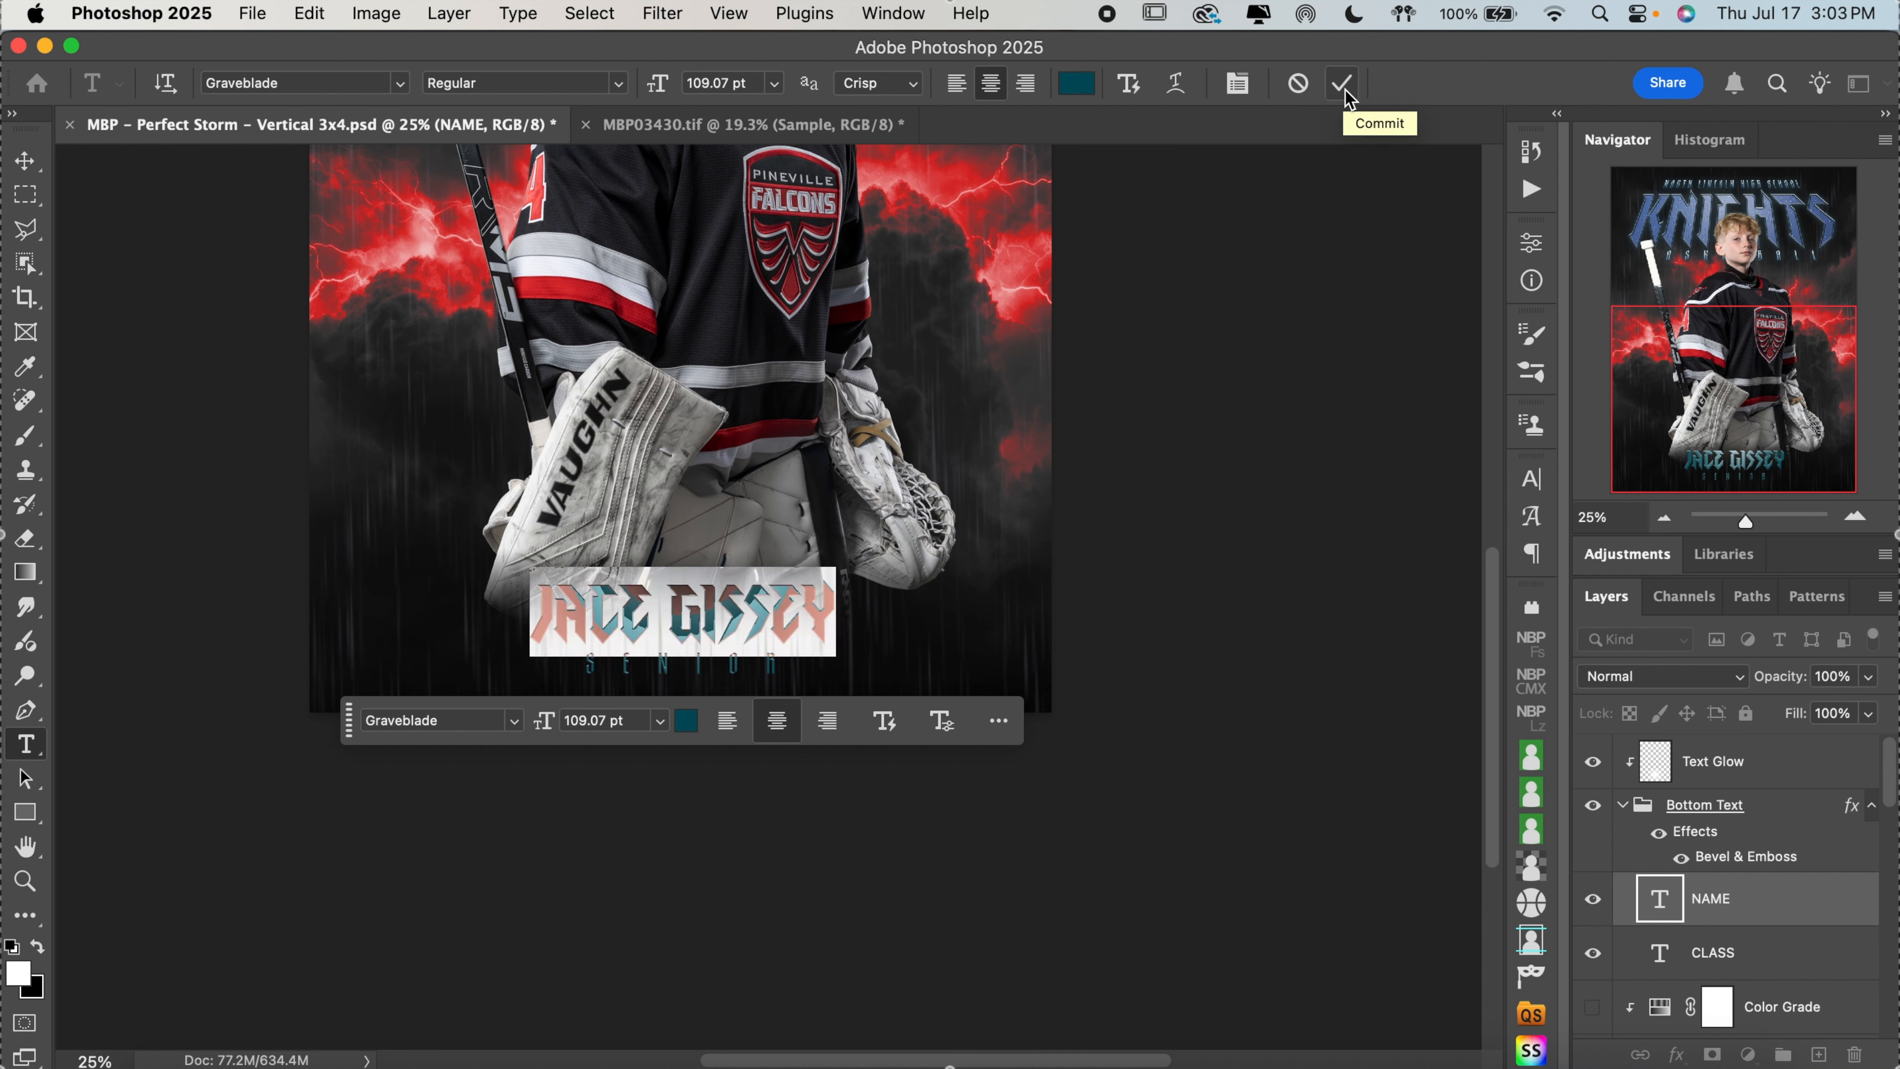
Recolor the player name text with red #cd252c sampled from the jersey's sleeve stripe
{"action": "left_click", "coordinate": [1076, 83]}
{"action": "scroll", "coordinate": [950, 310], "scroll_direction": "up", "scroll_amount": 3}
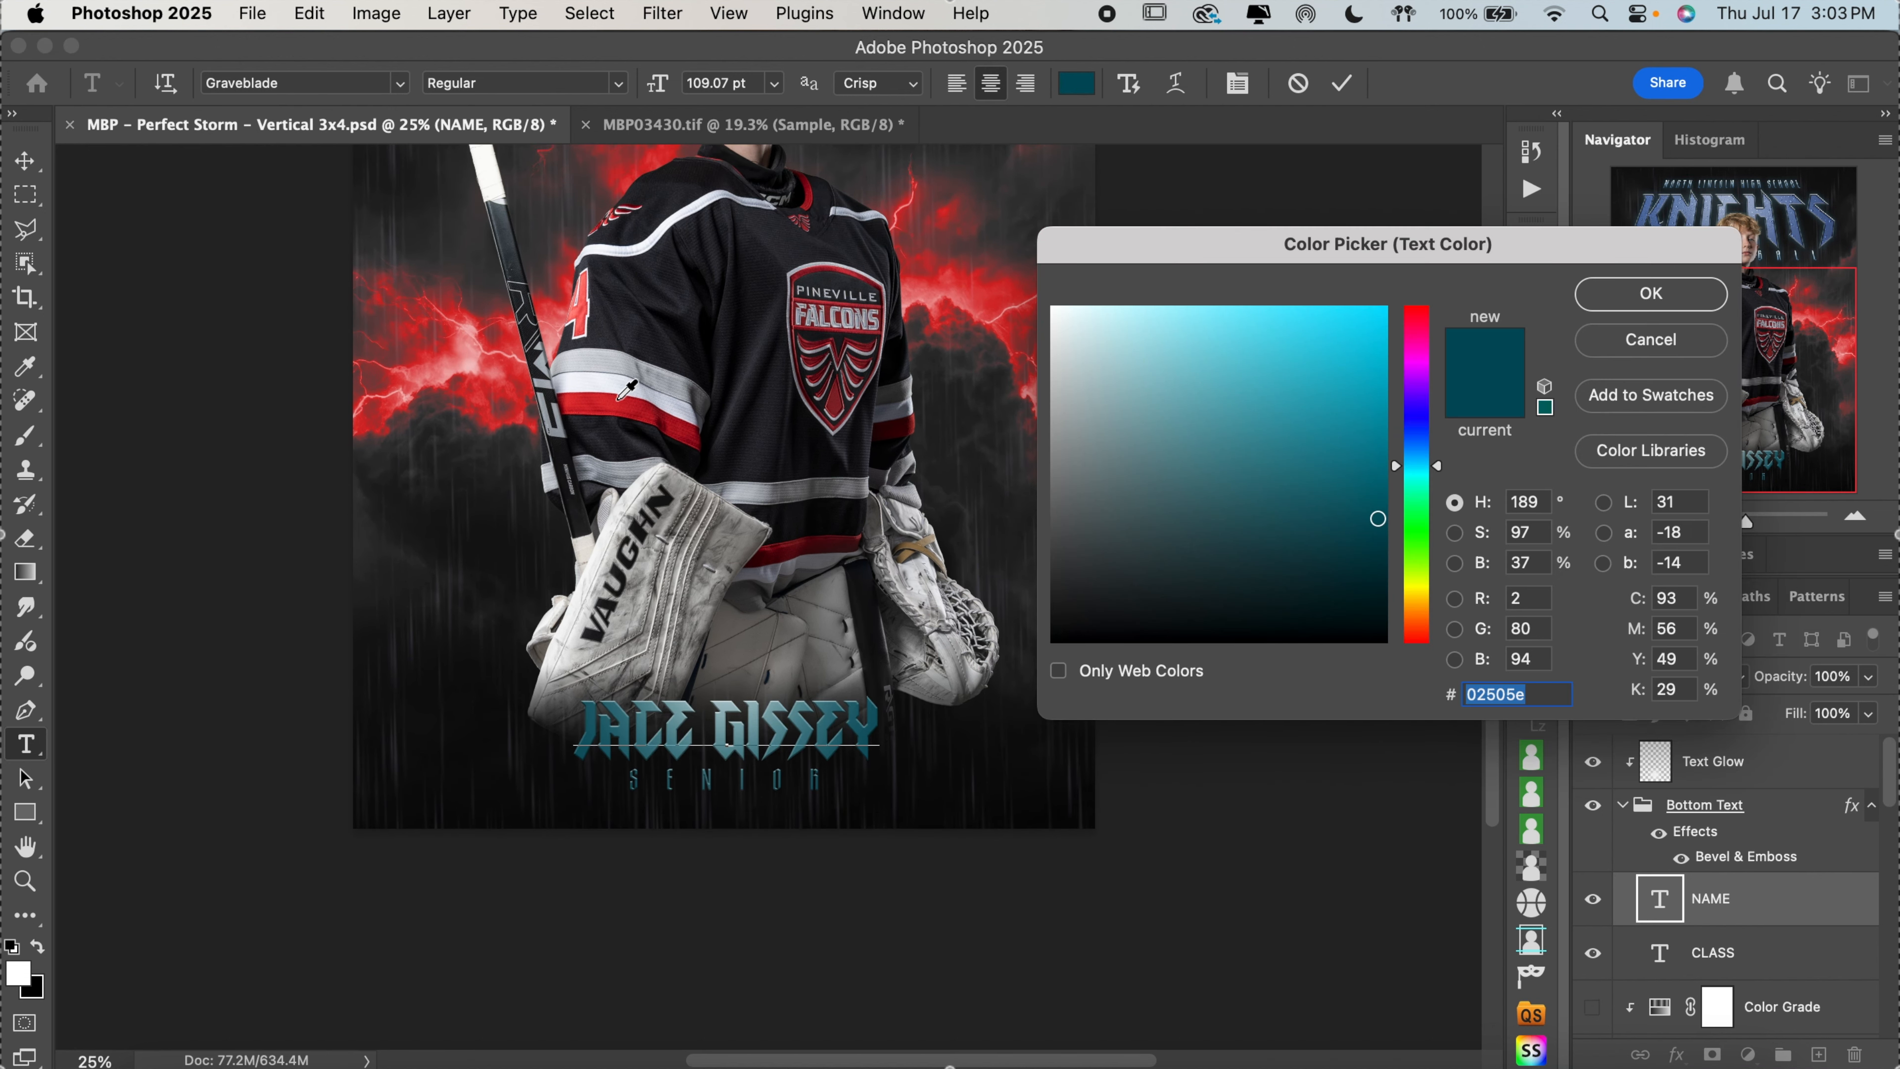
{"action": "left_click", "coordinate": [620, 396]}
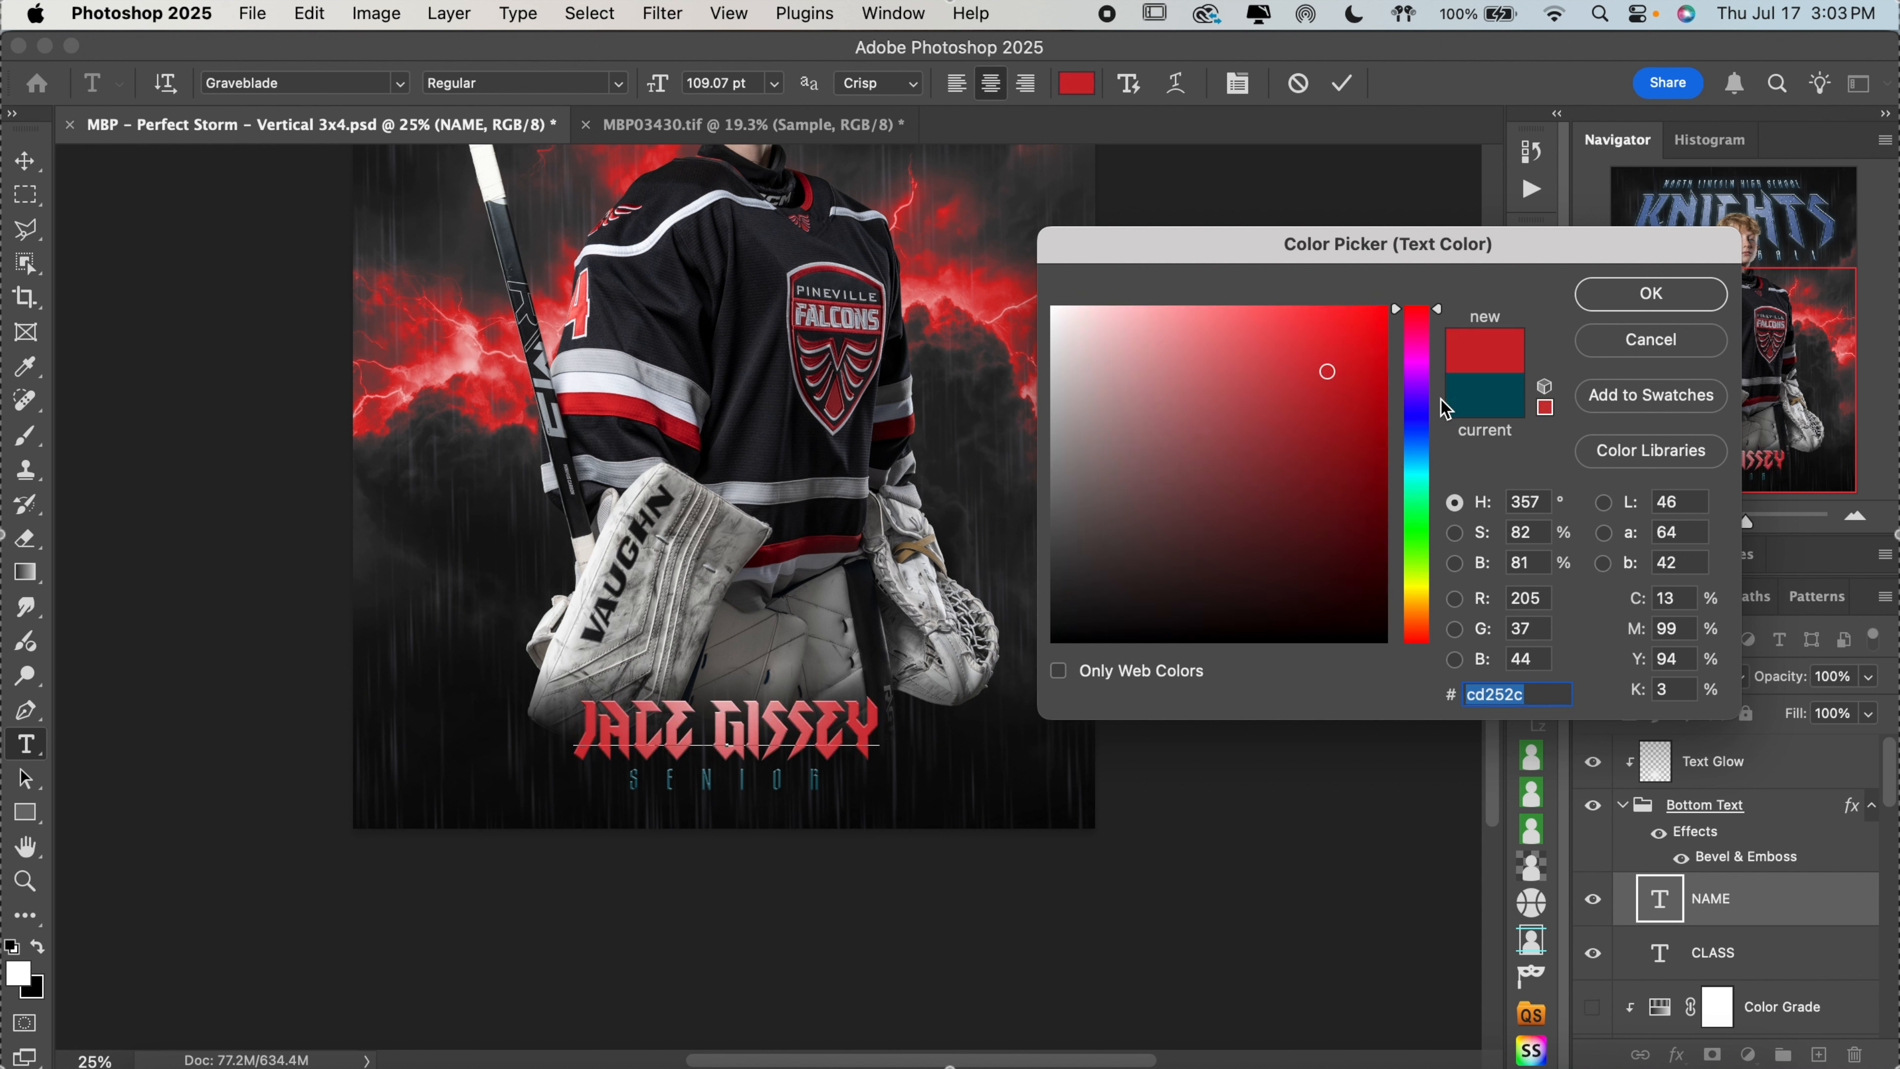
{"action": "left_click", "coordinate": [1639, 299]}
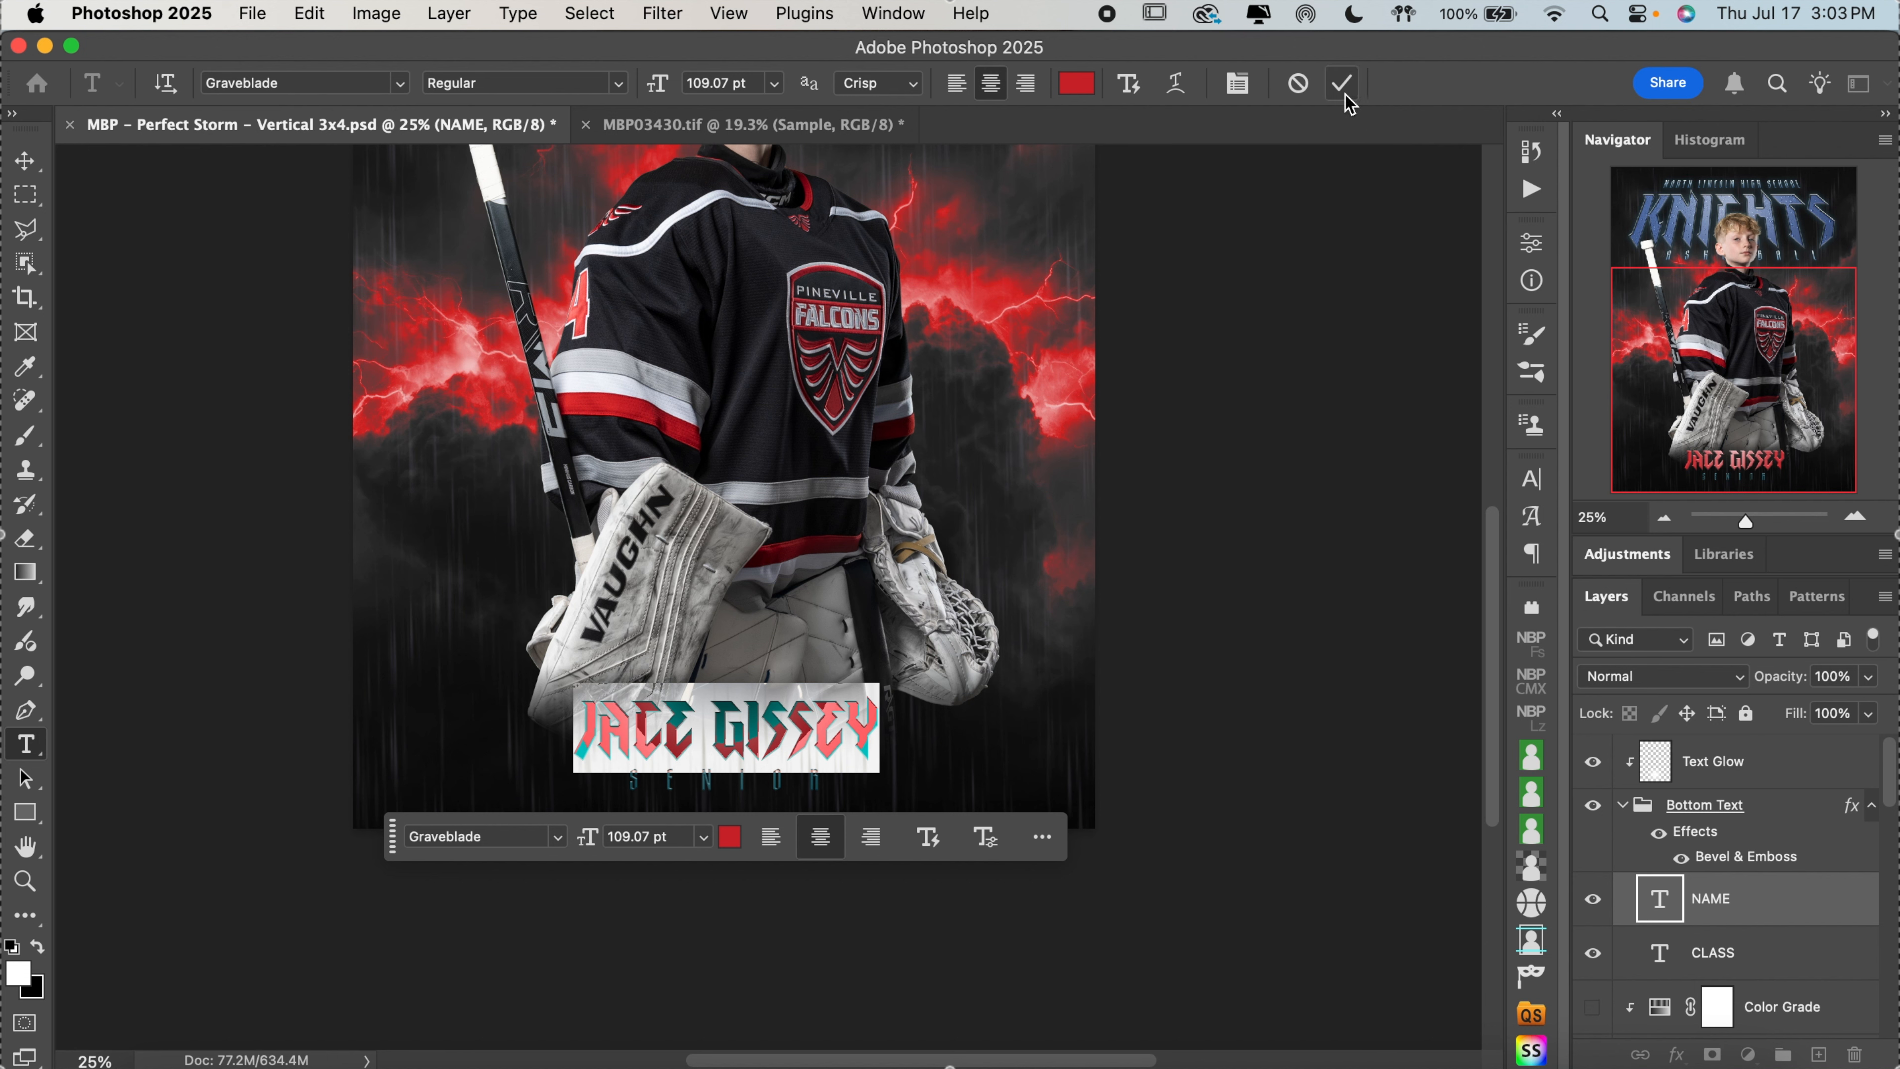
{"action": "left_click", "coordinate": [1343, 84]}
{"action": "scroll", "coordinate": [1172, 613], "scroll_direction": "up", "scroll_amount": 5}
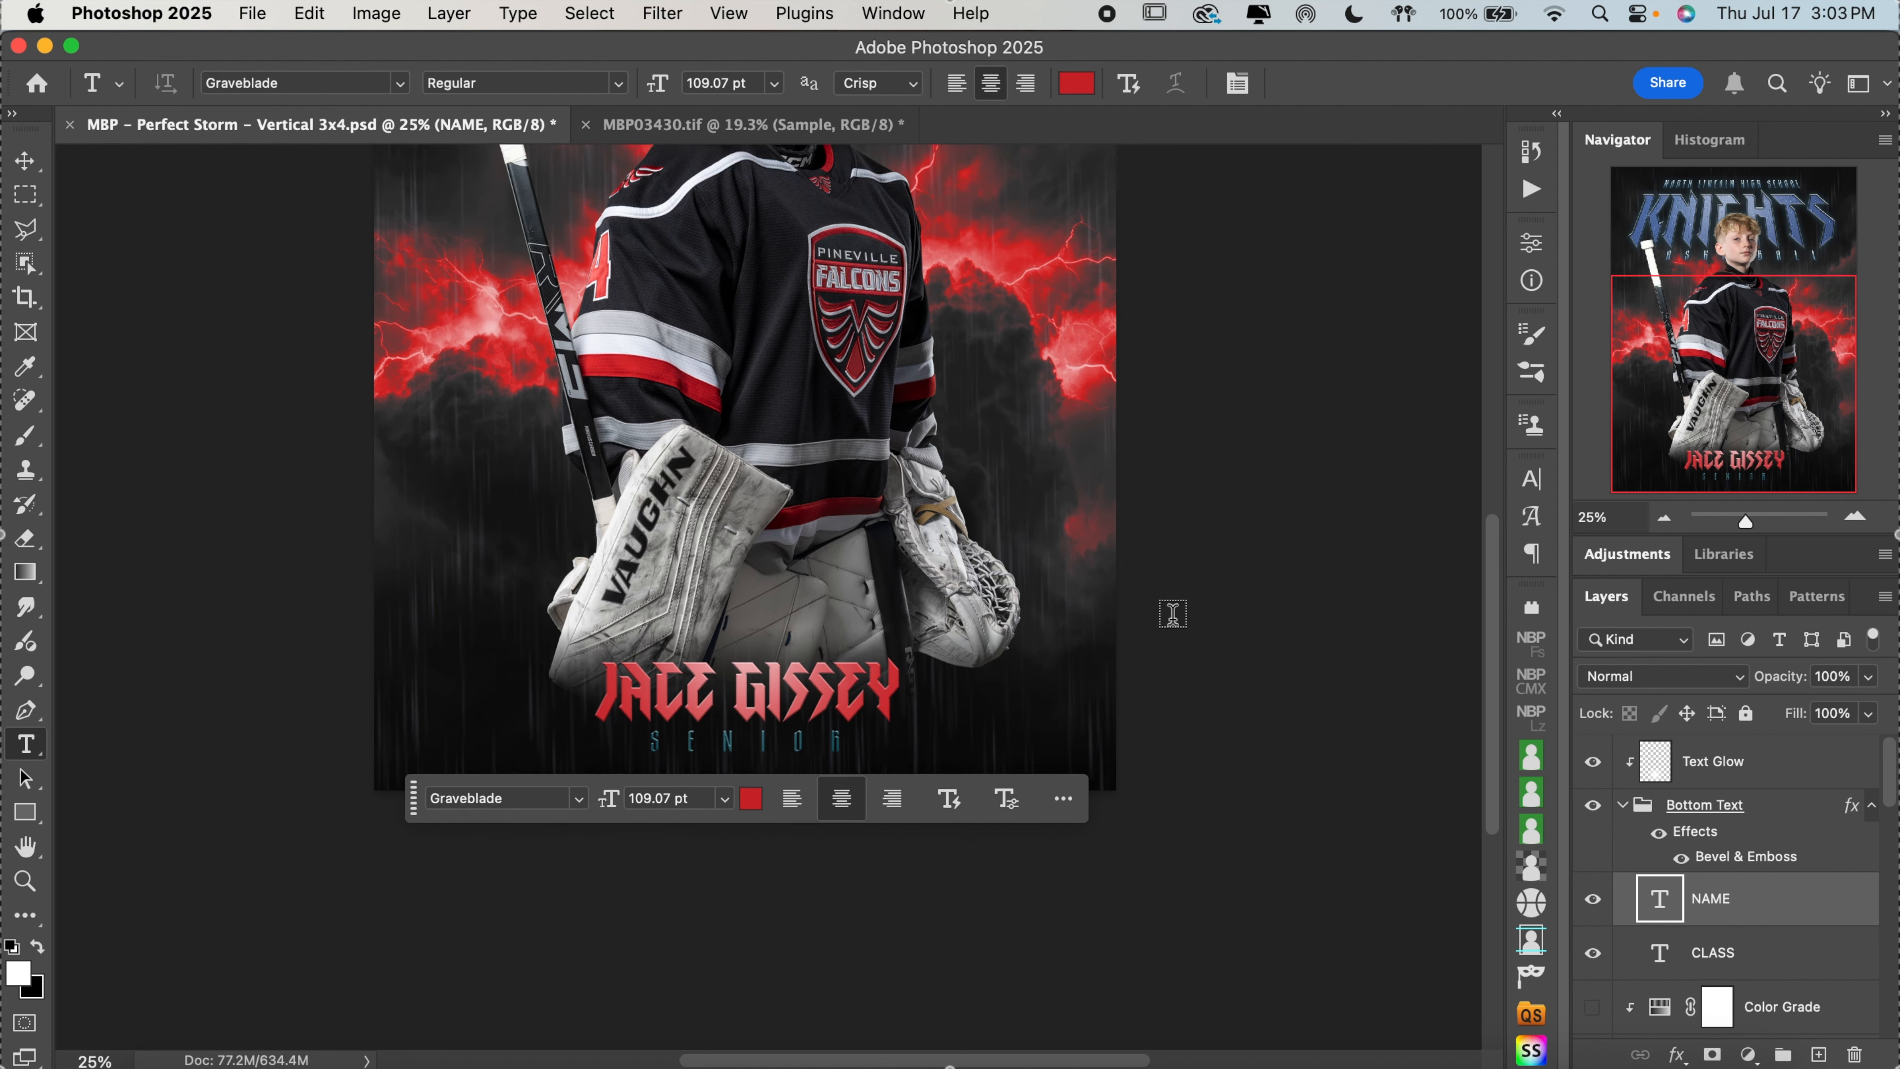
{"action": "scroll", "coordinate": [1172, 614], "scroll_direction": "up", "scroll_amount": 5}
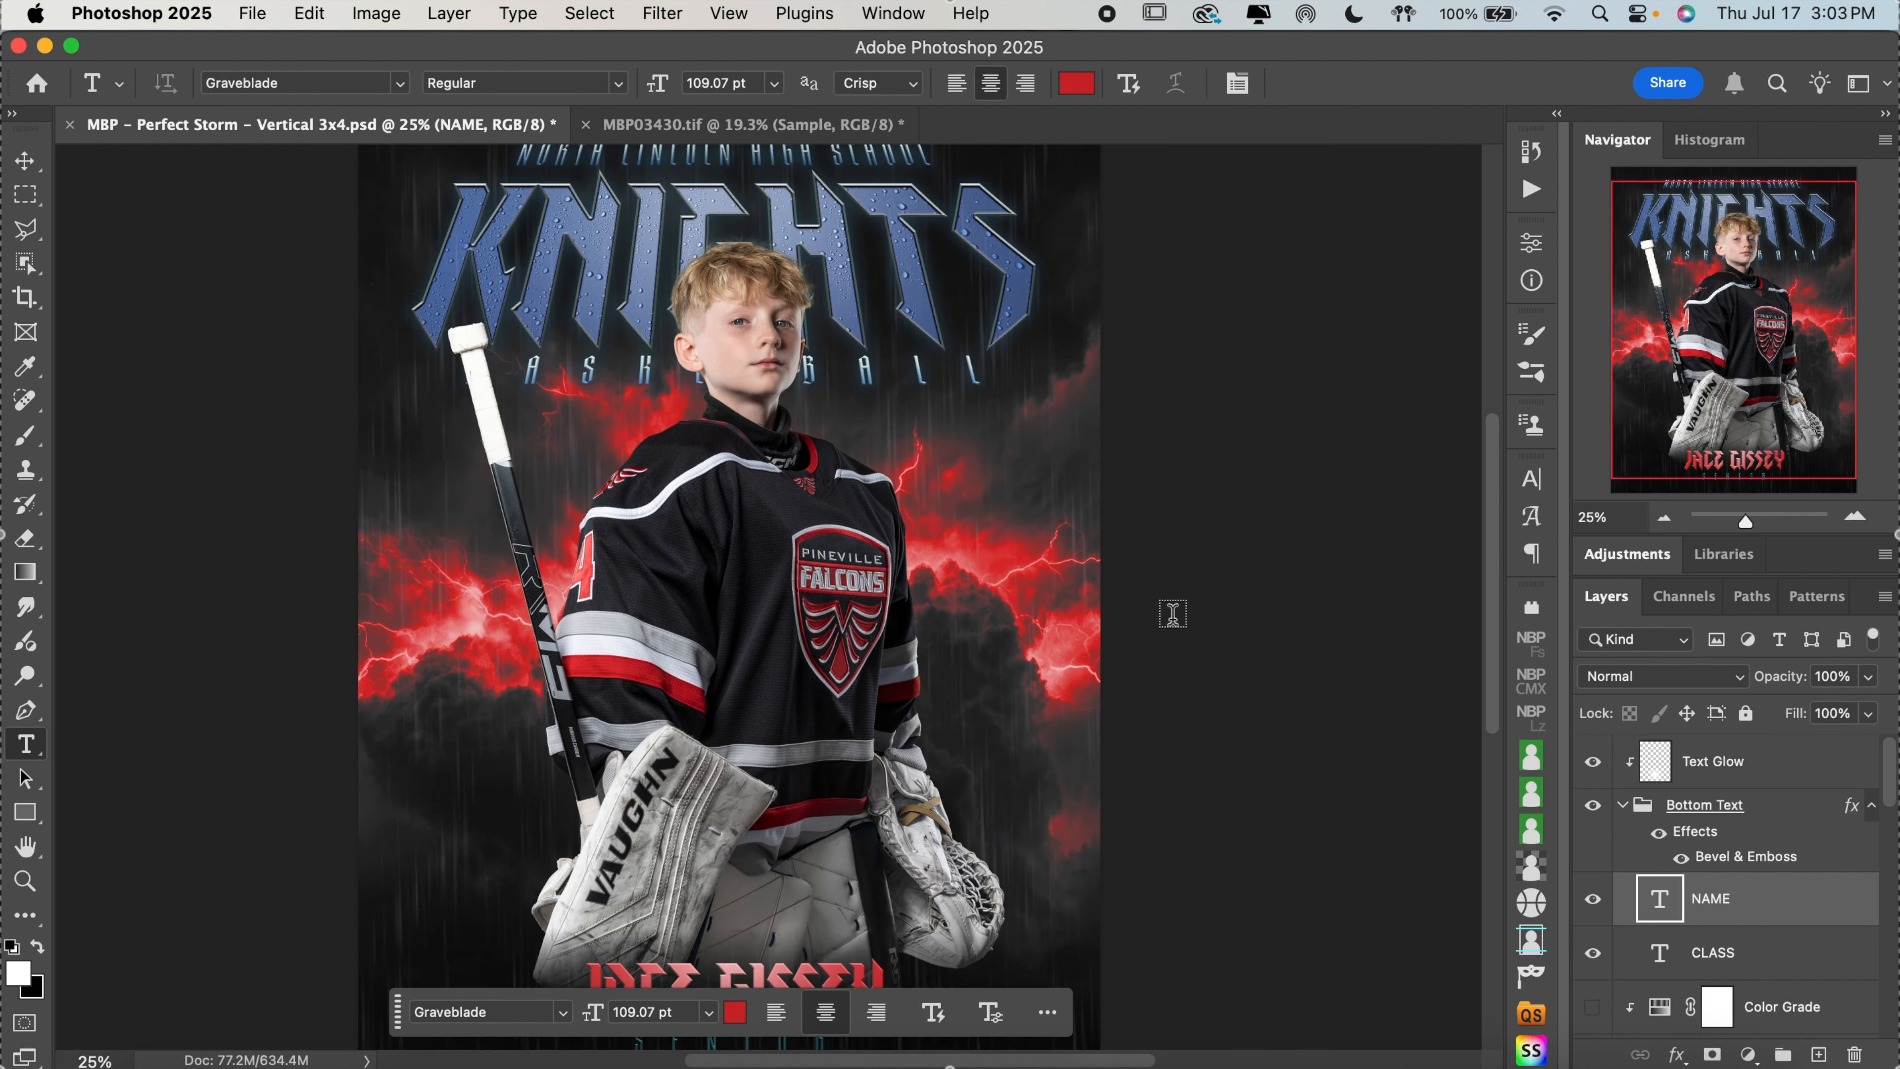
{"action": "scroll", "coordinate": [1172, 613], "scroll_direction": "down", "scroll_amount": 5}
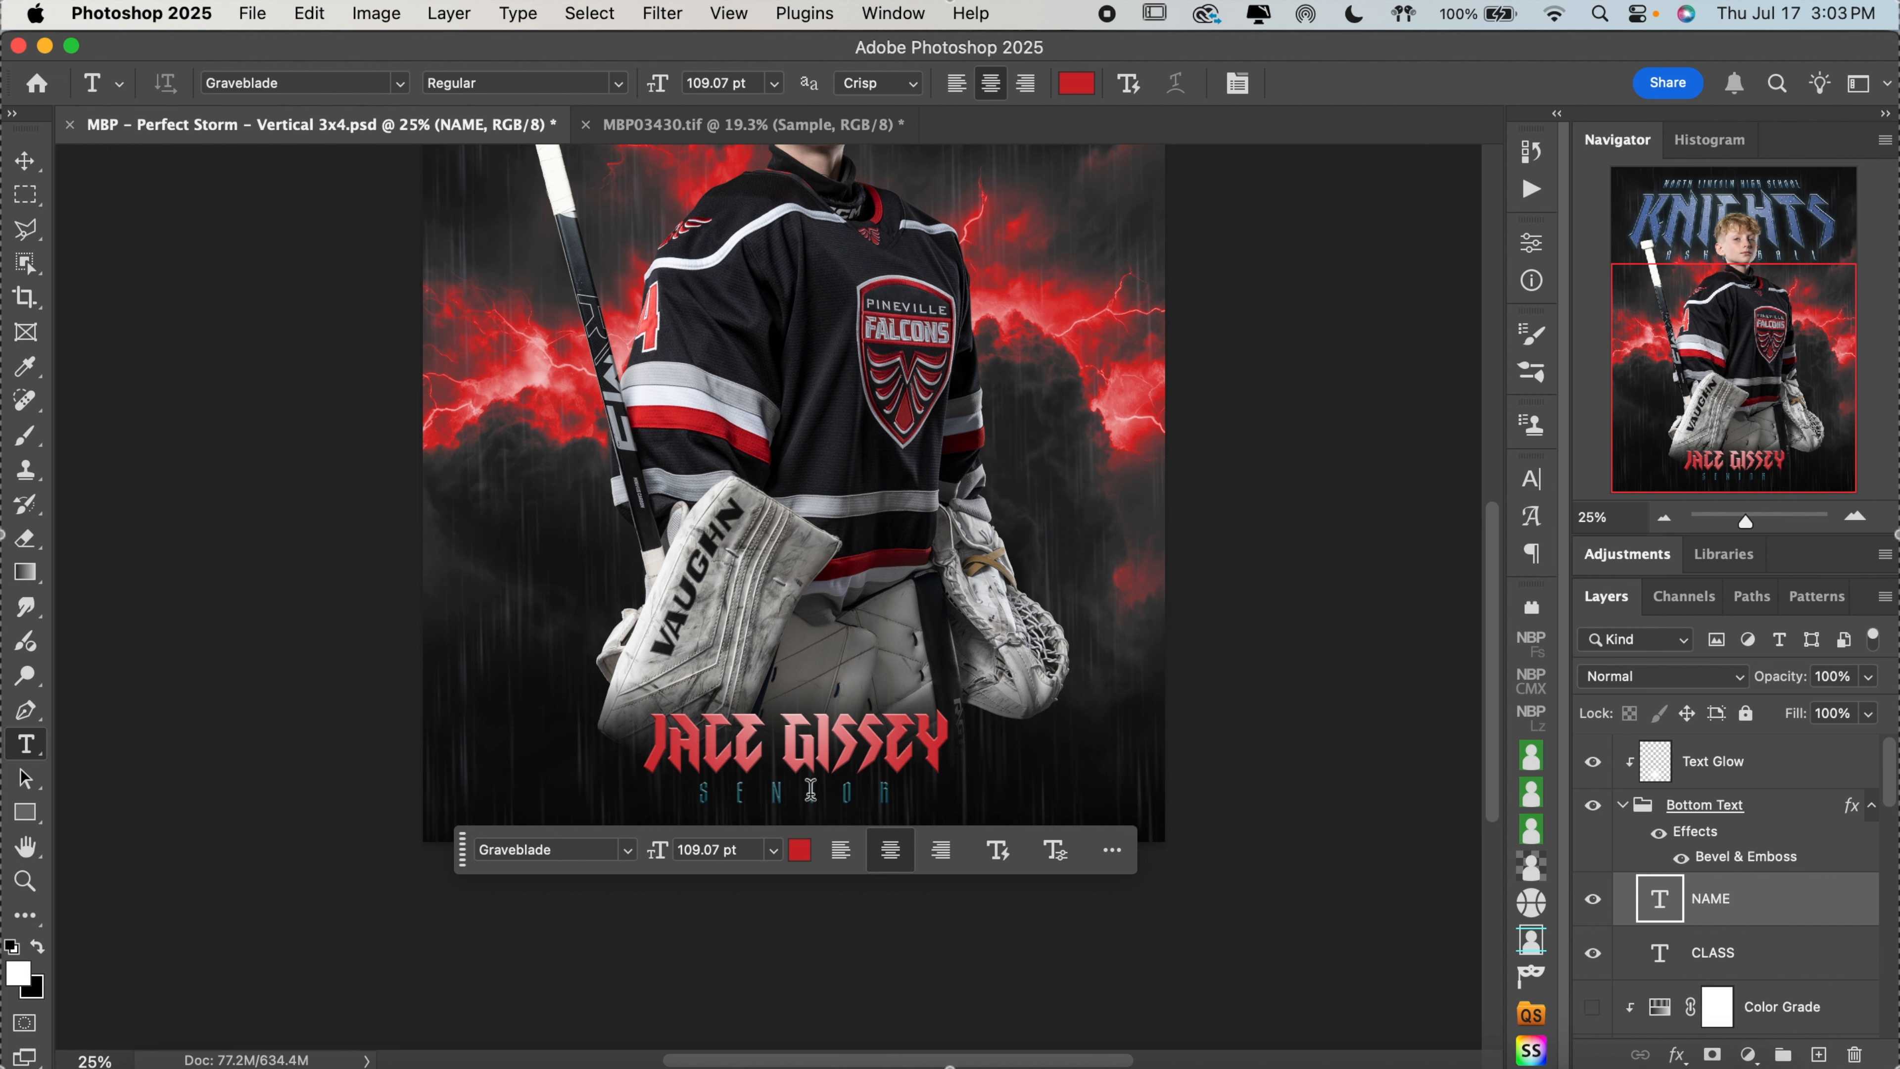
{"action": "left_click", "coordinate": [1593, 953]}
{"action": "left_click", "coordinate": [30, 165]}
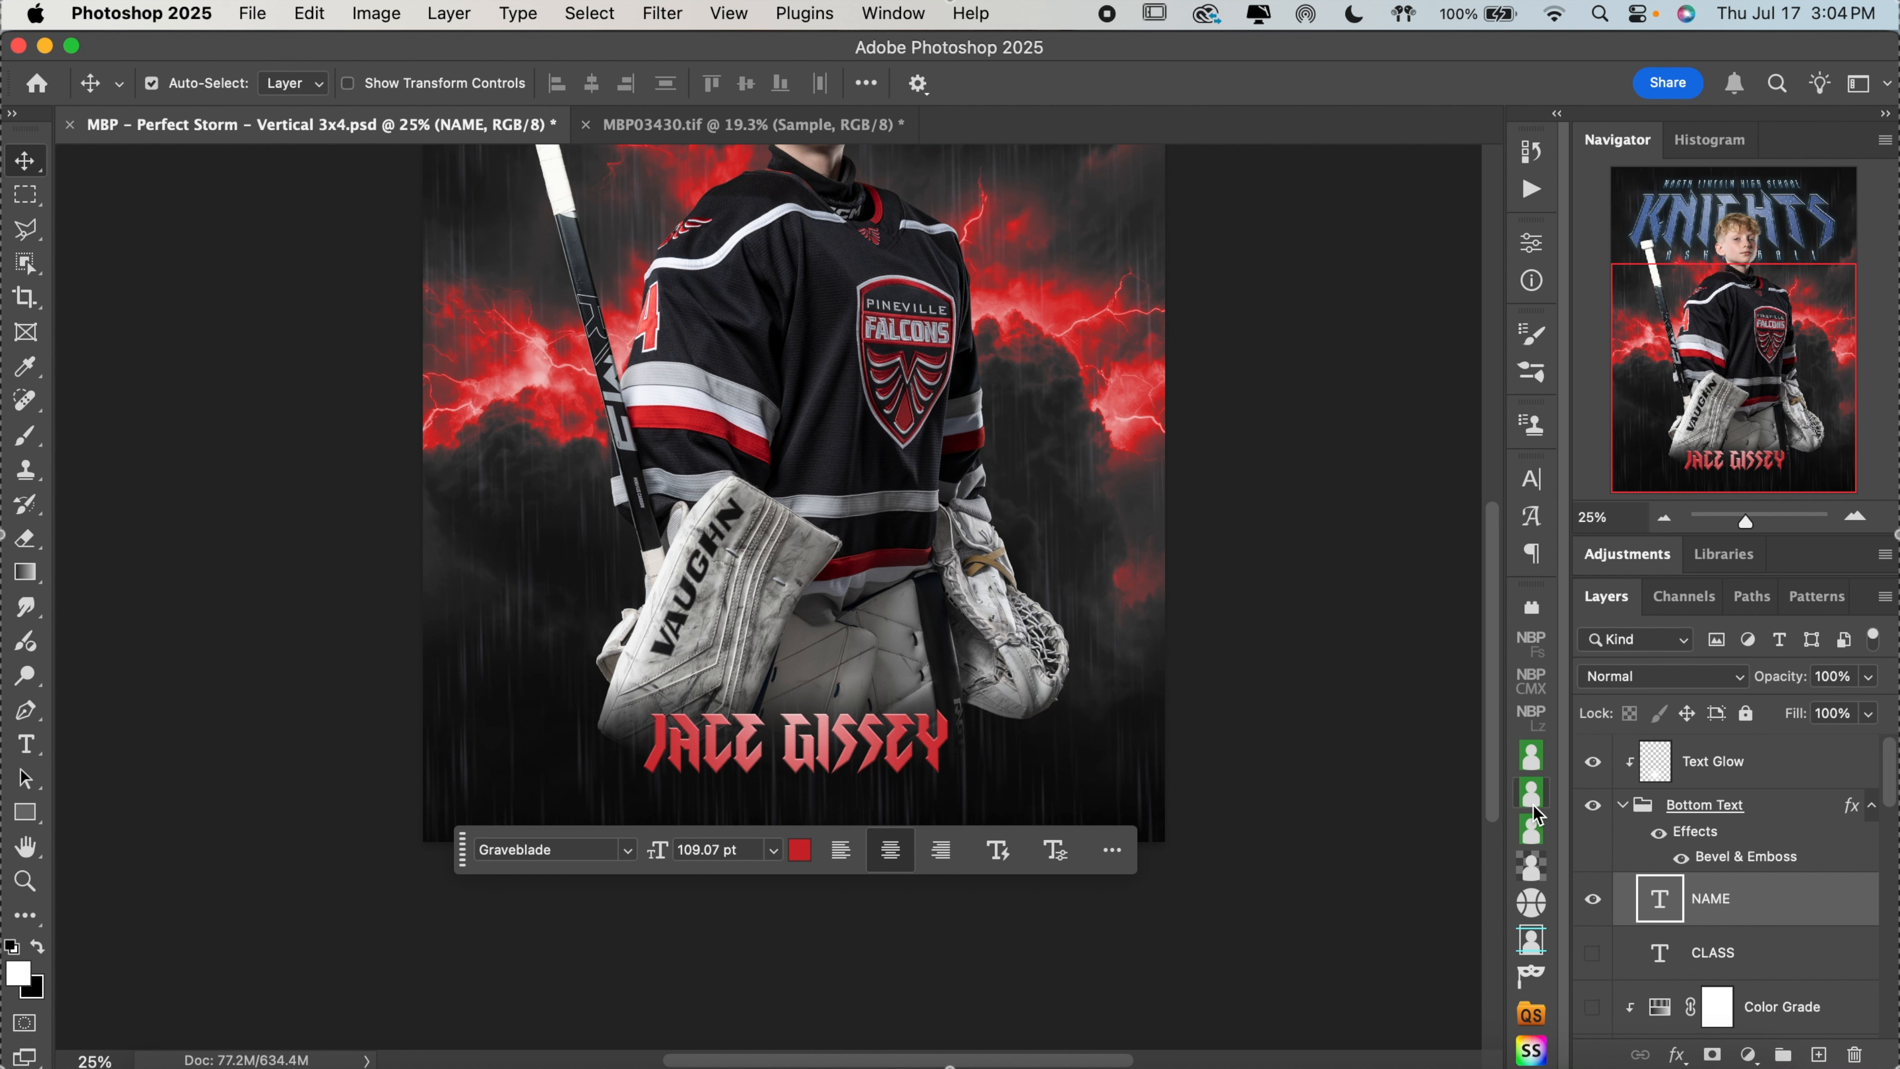
{"action": "left_click", "coordinate": [1598, 969]}
Replace the SENIOR class line with GOALIE and recolor it with a red sampled from the jersey's sleeve stripe
{"action": "double_click", "coordinate": [848, 793]}
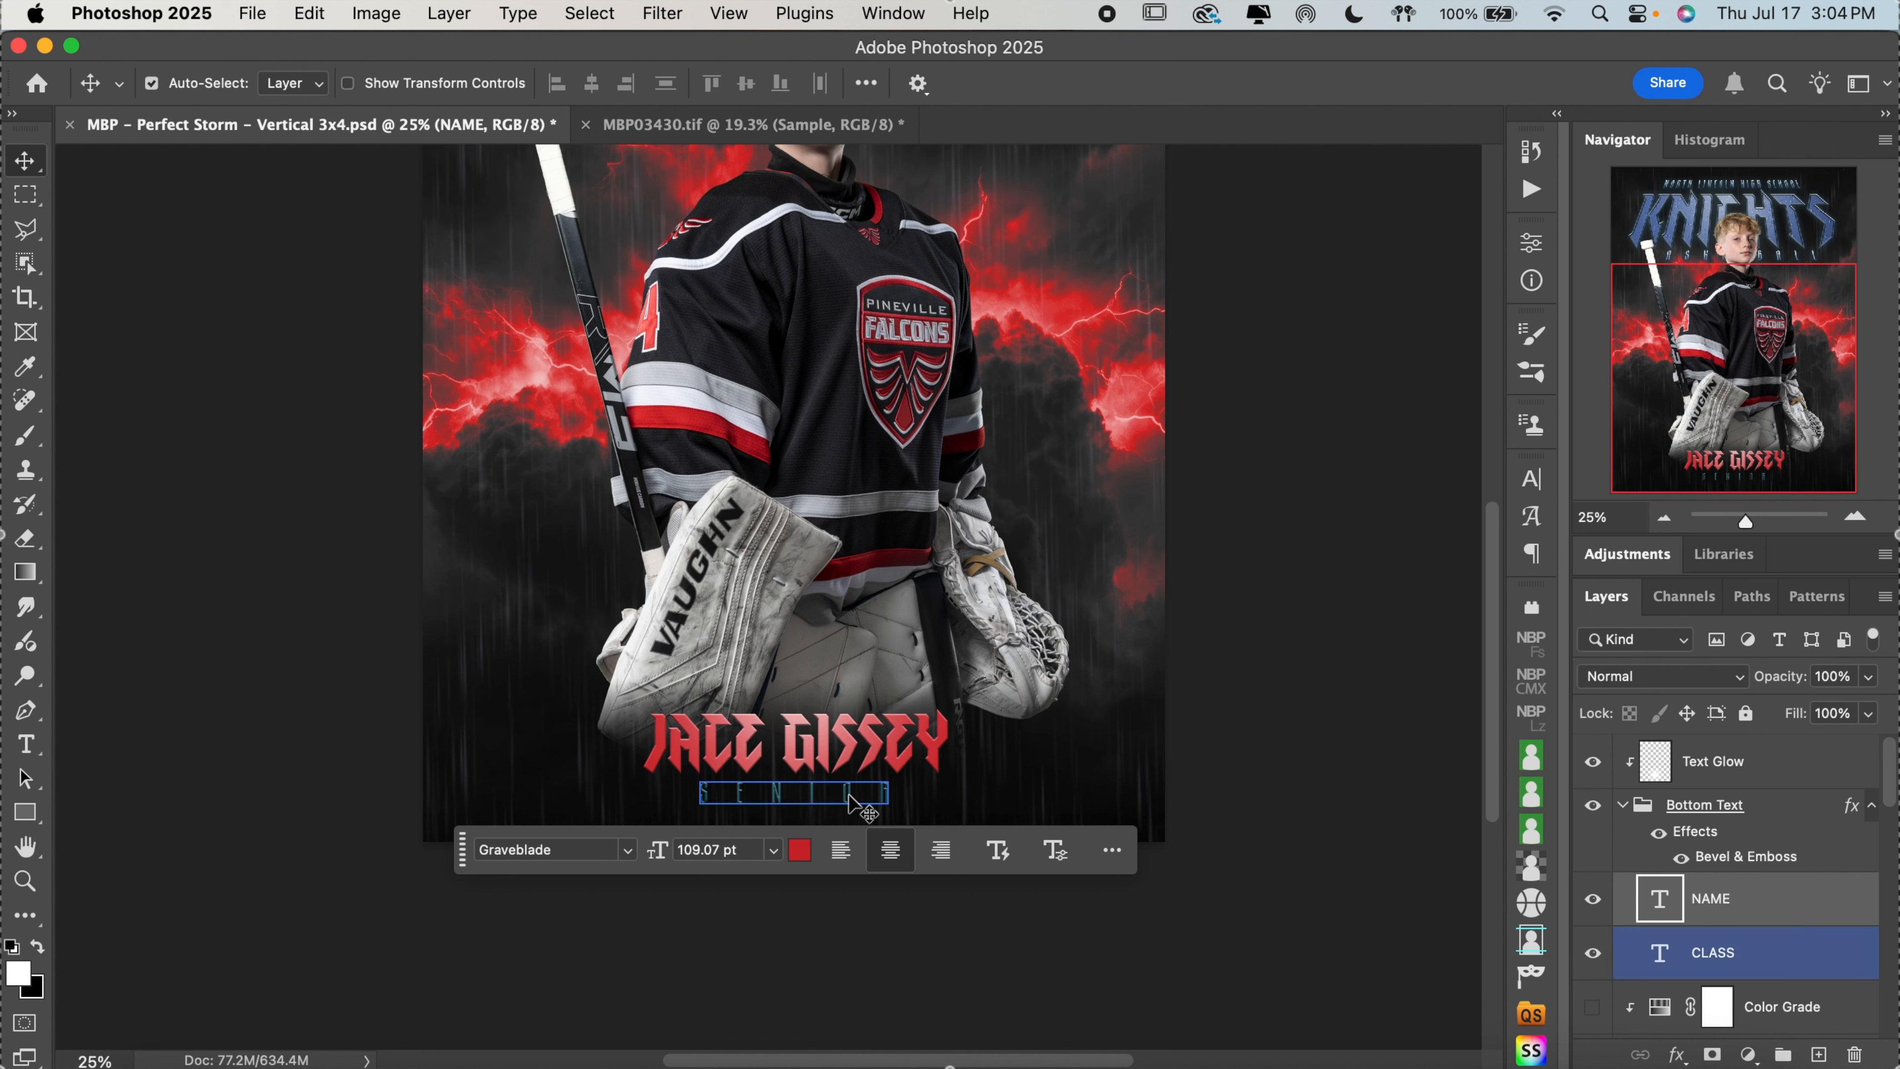
{"action": "type", "text": "GOALIE"}
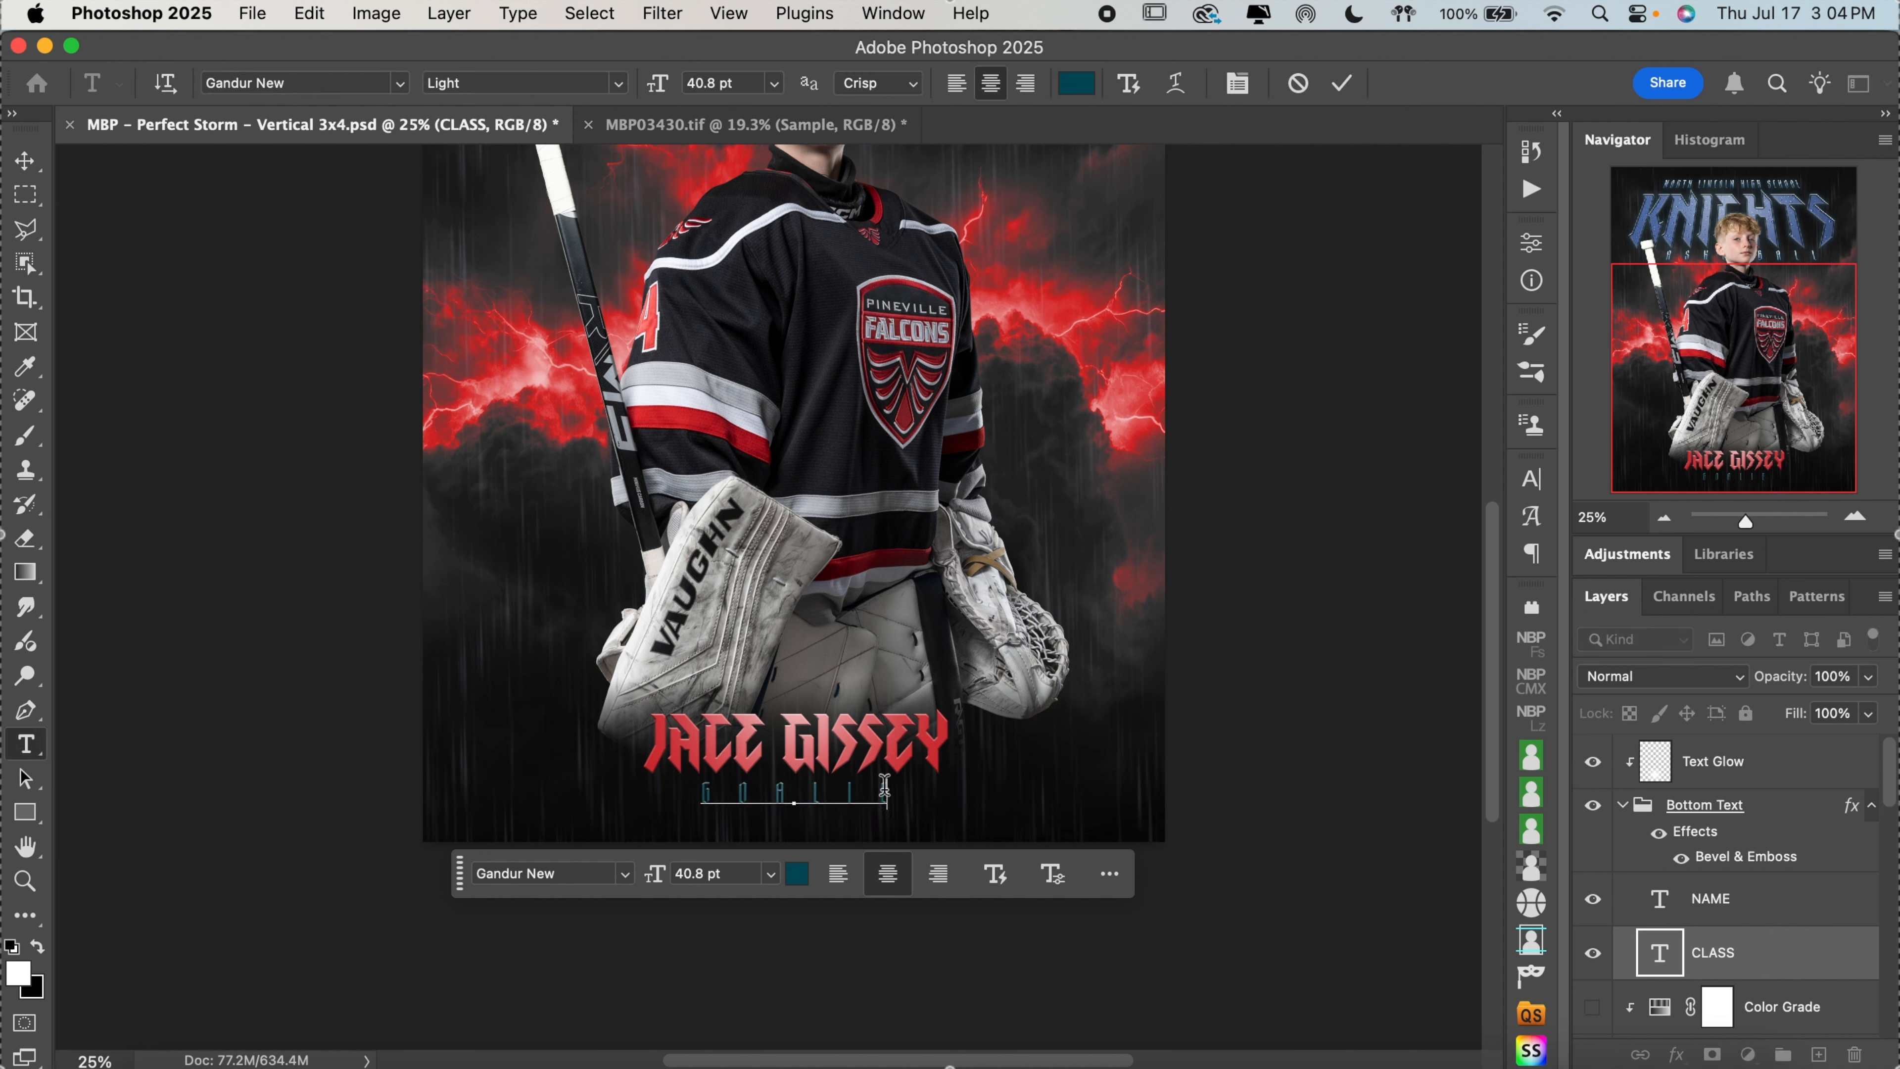
{"action": "key", "text": "super+a"}
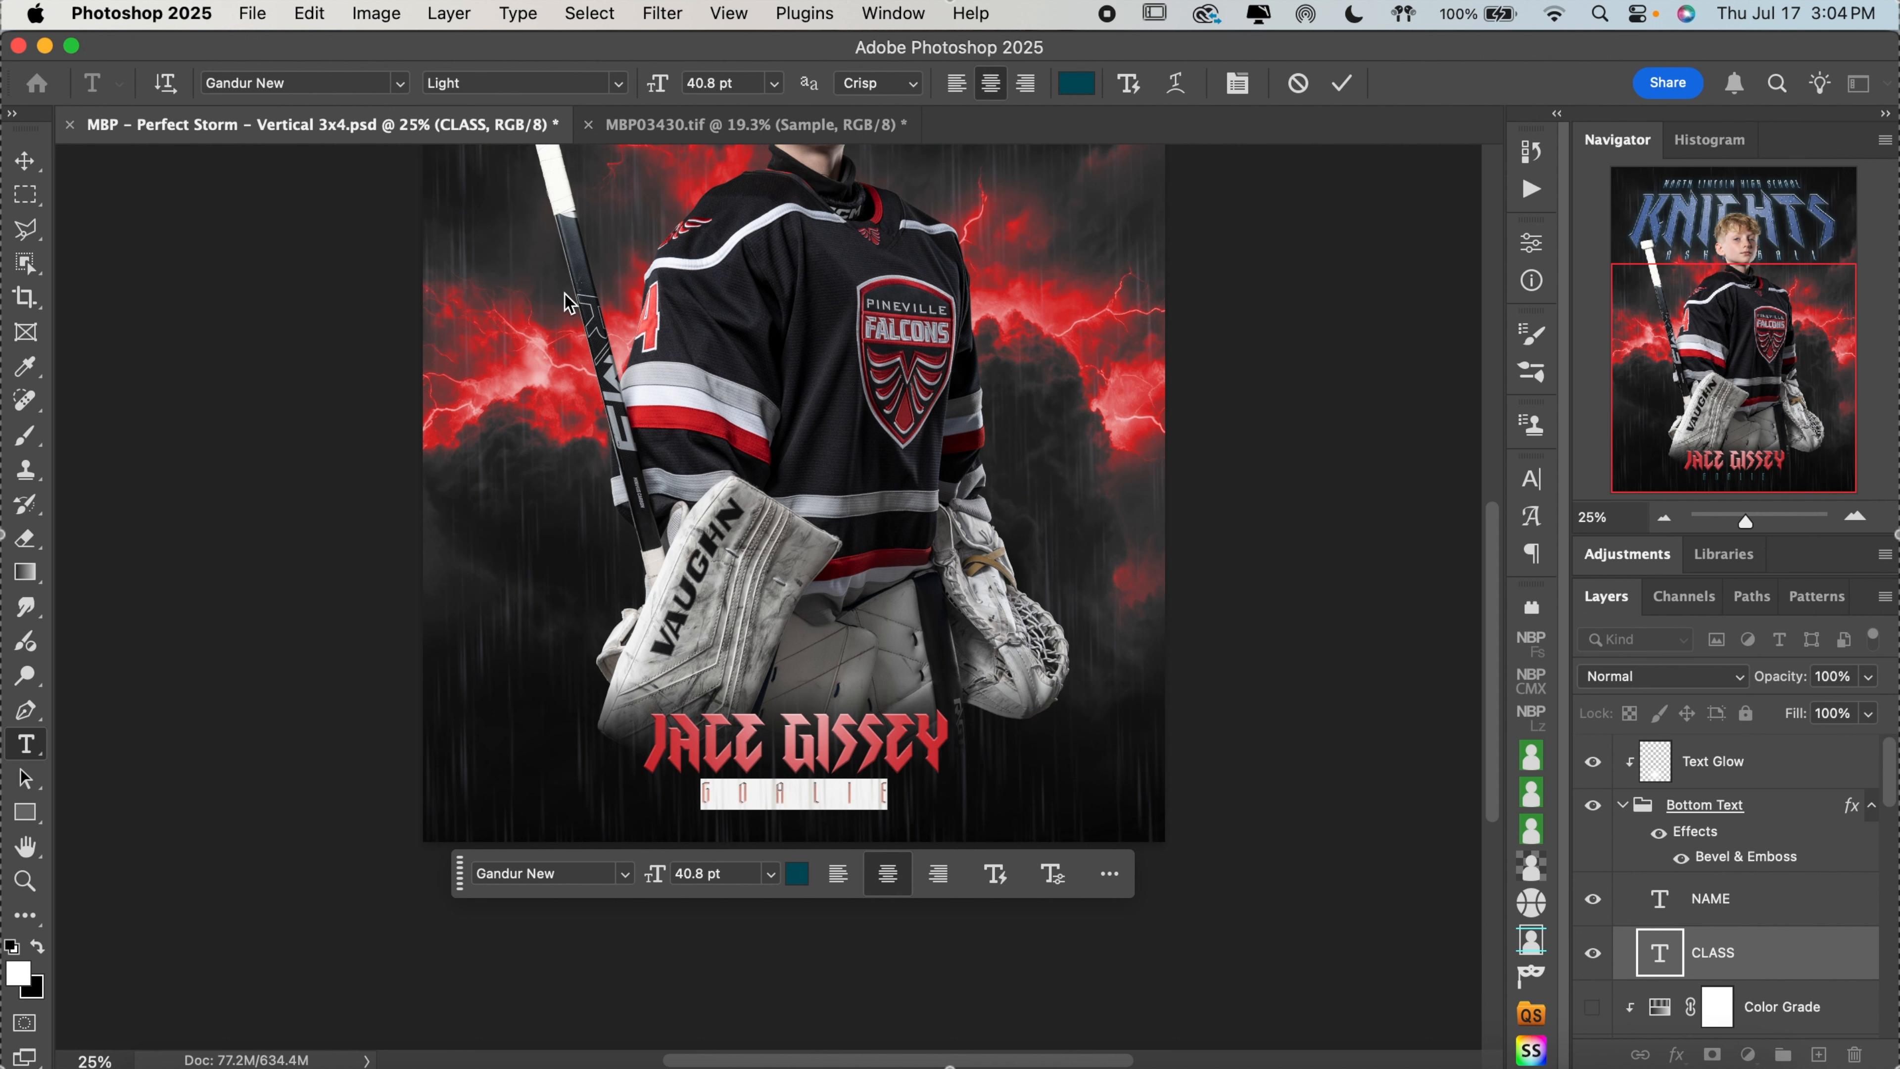
{"action": "left_click", "coordinate": [1077, 83]}
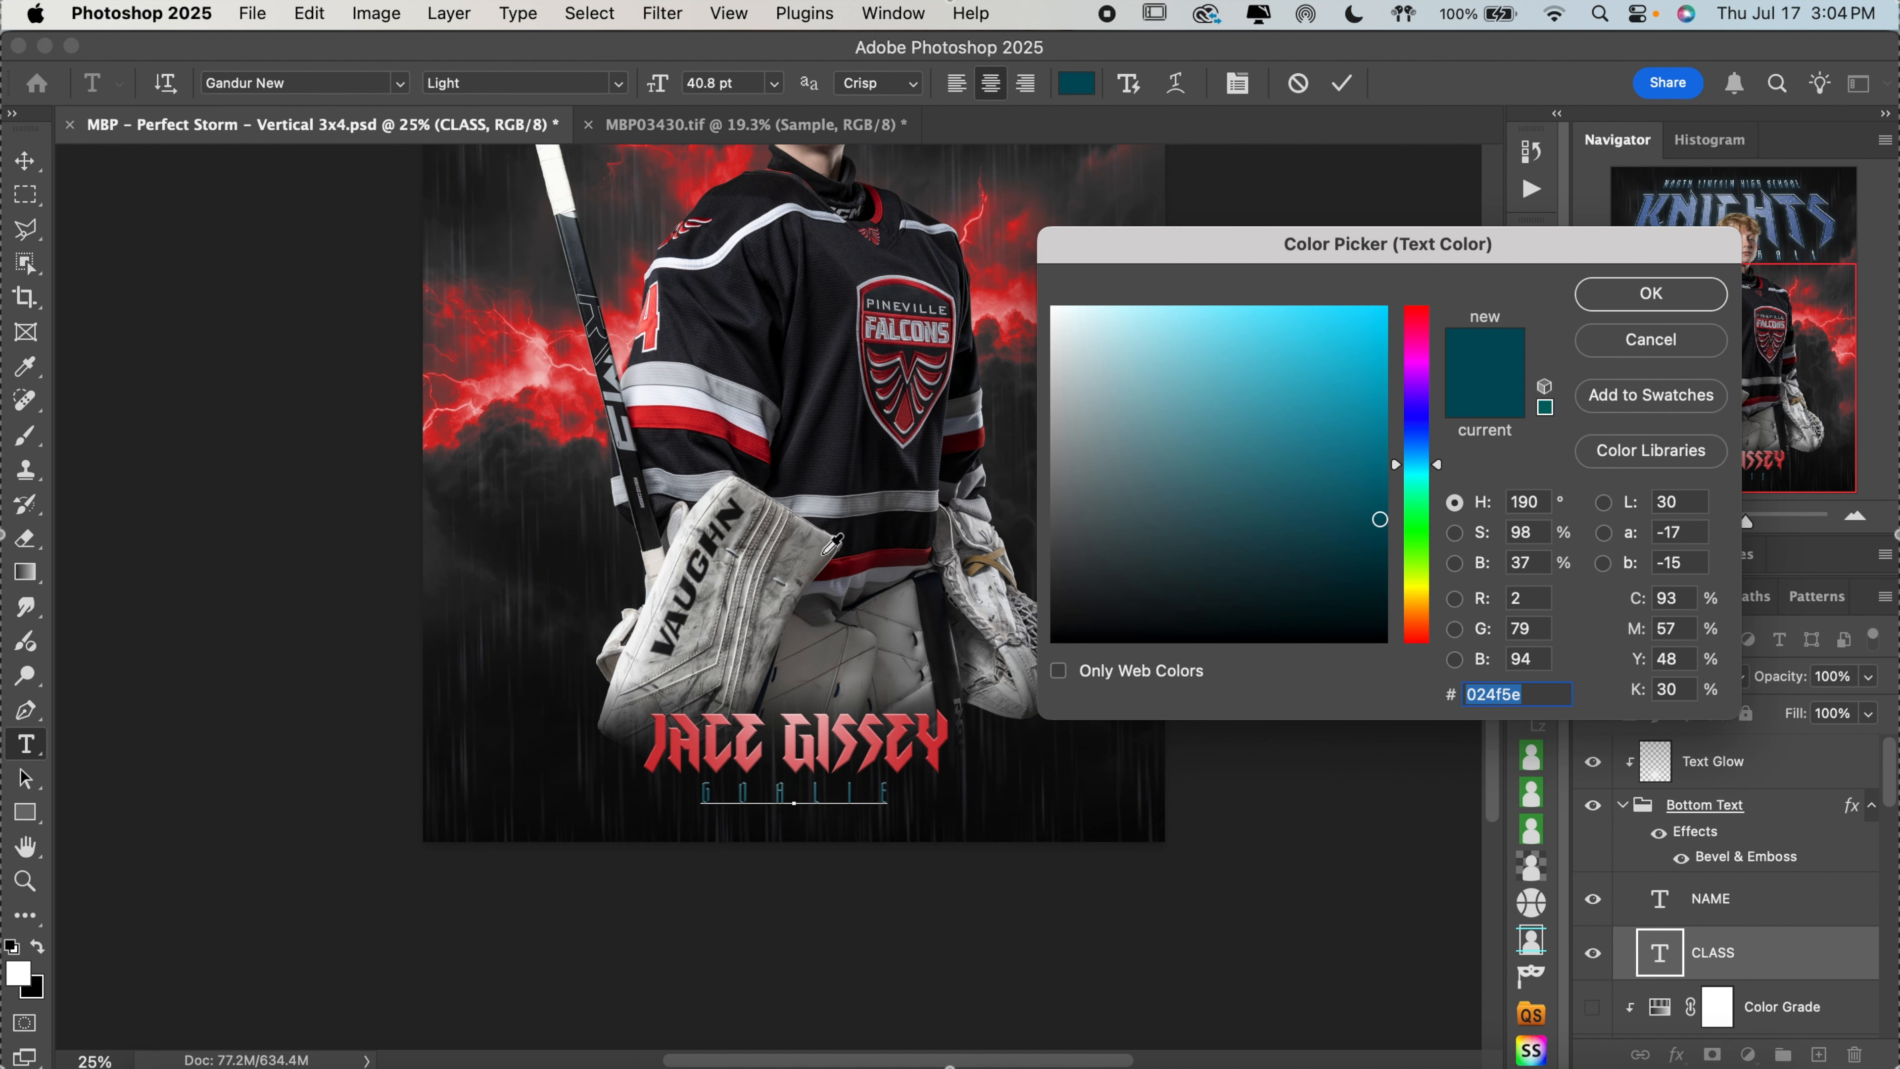
{"action": "left_click", "coordinate": [678, 414]}
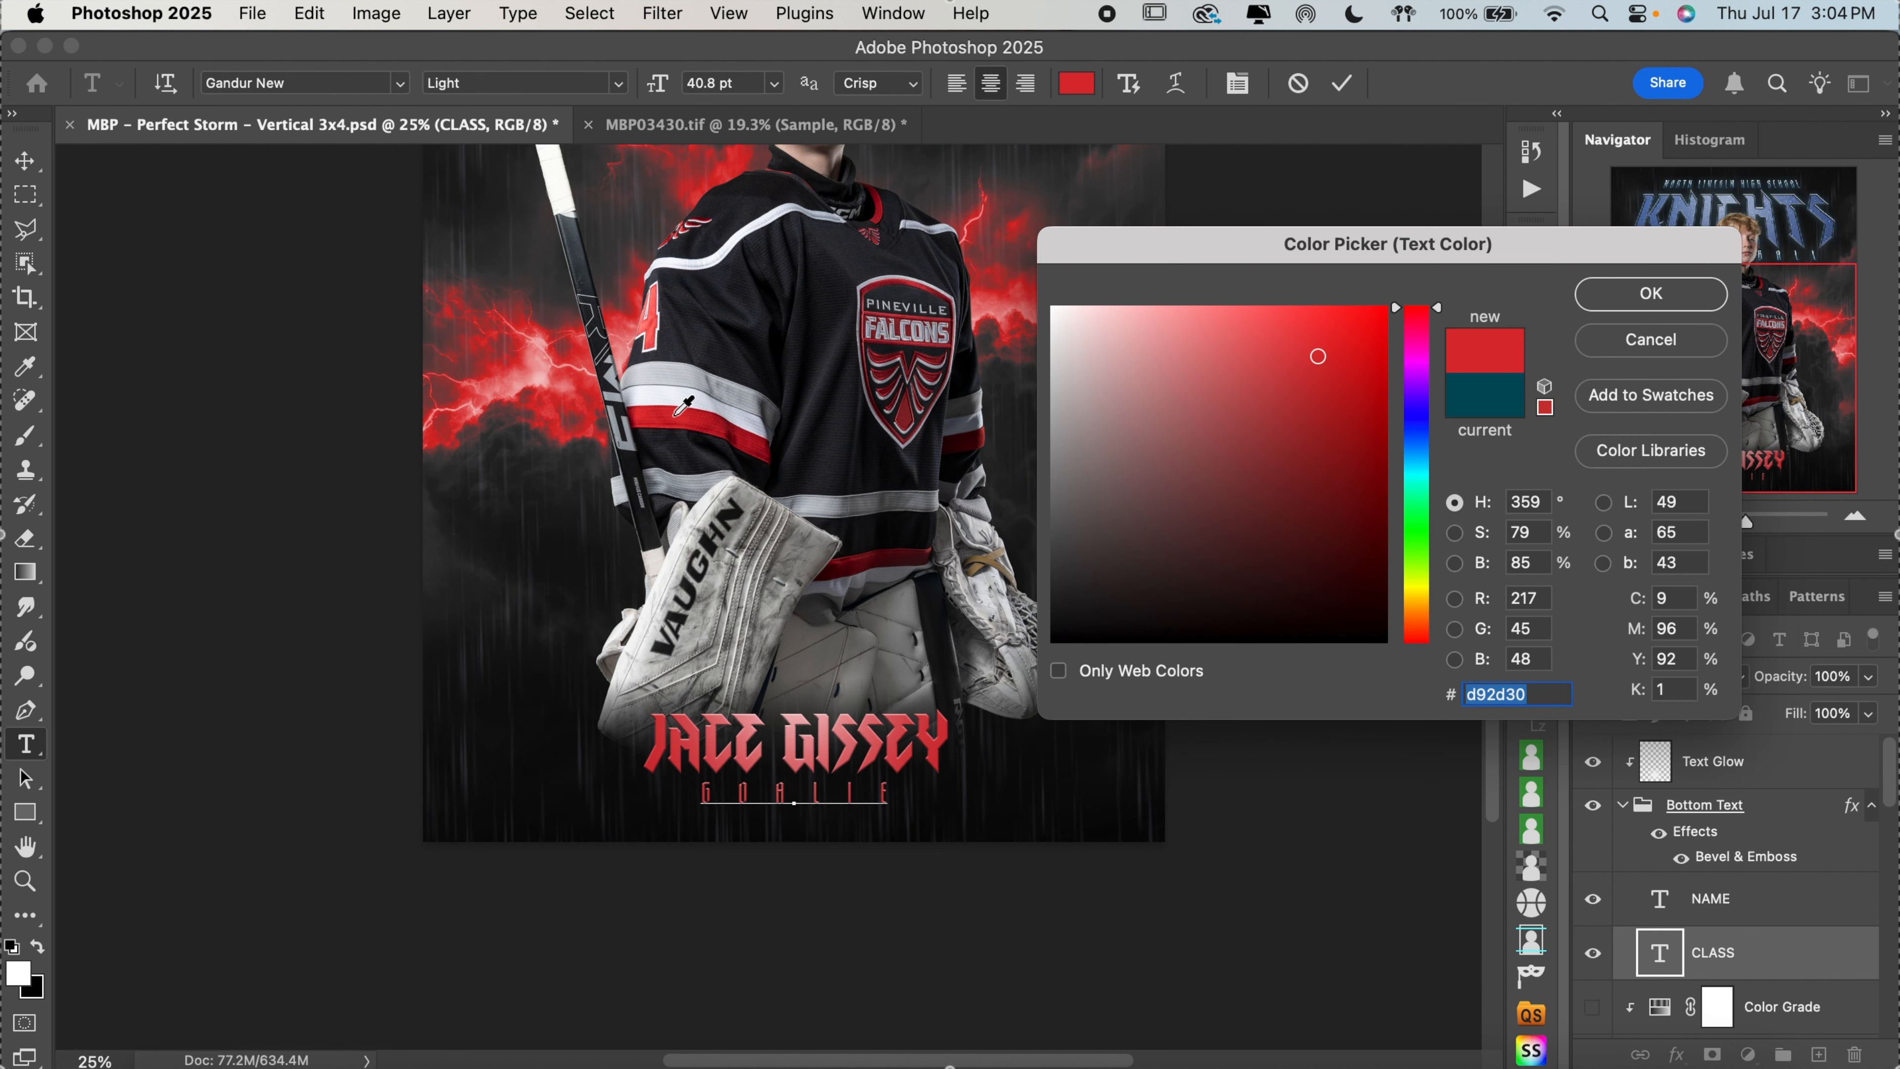
{"action": "left_click", "coordinate": [664, 417]}
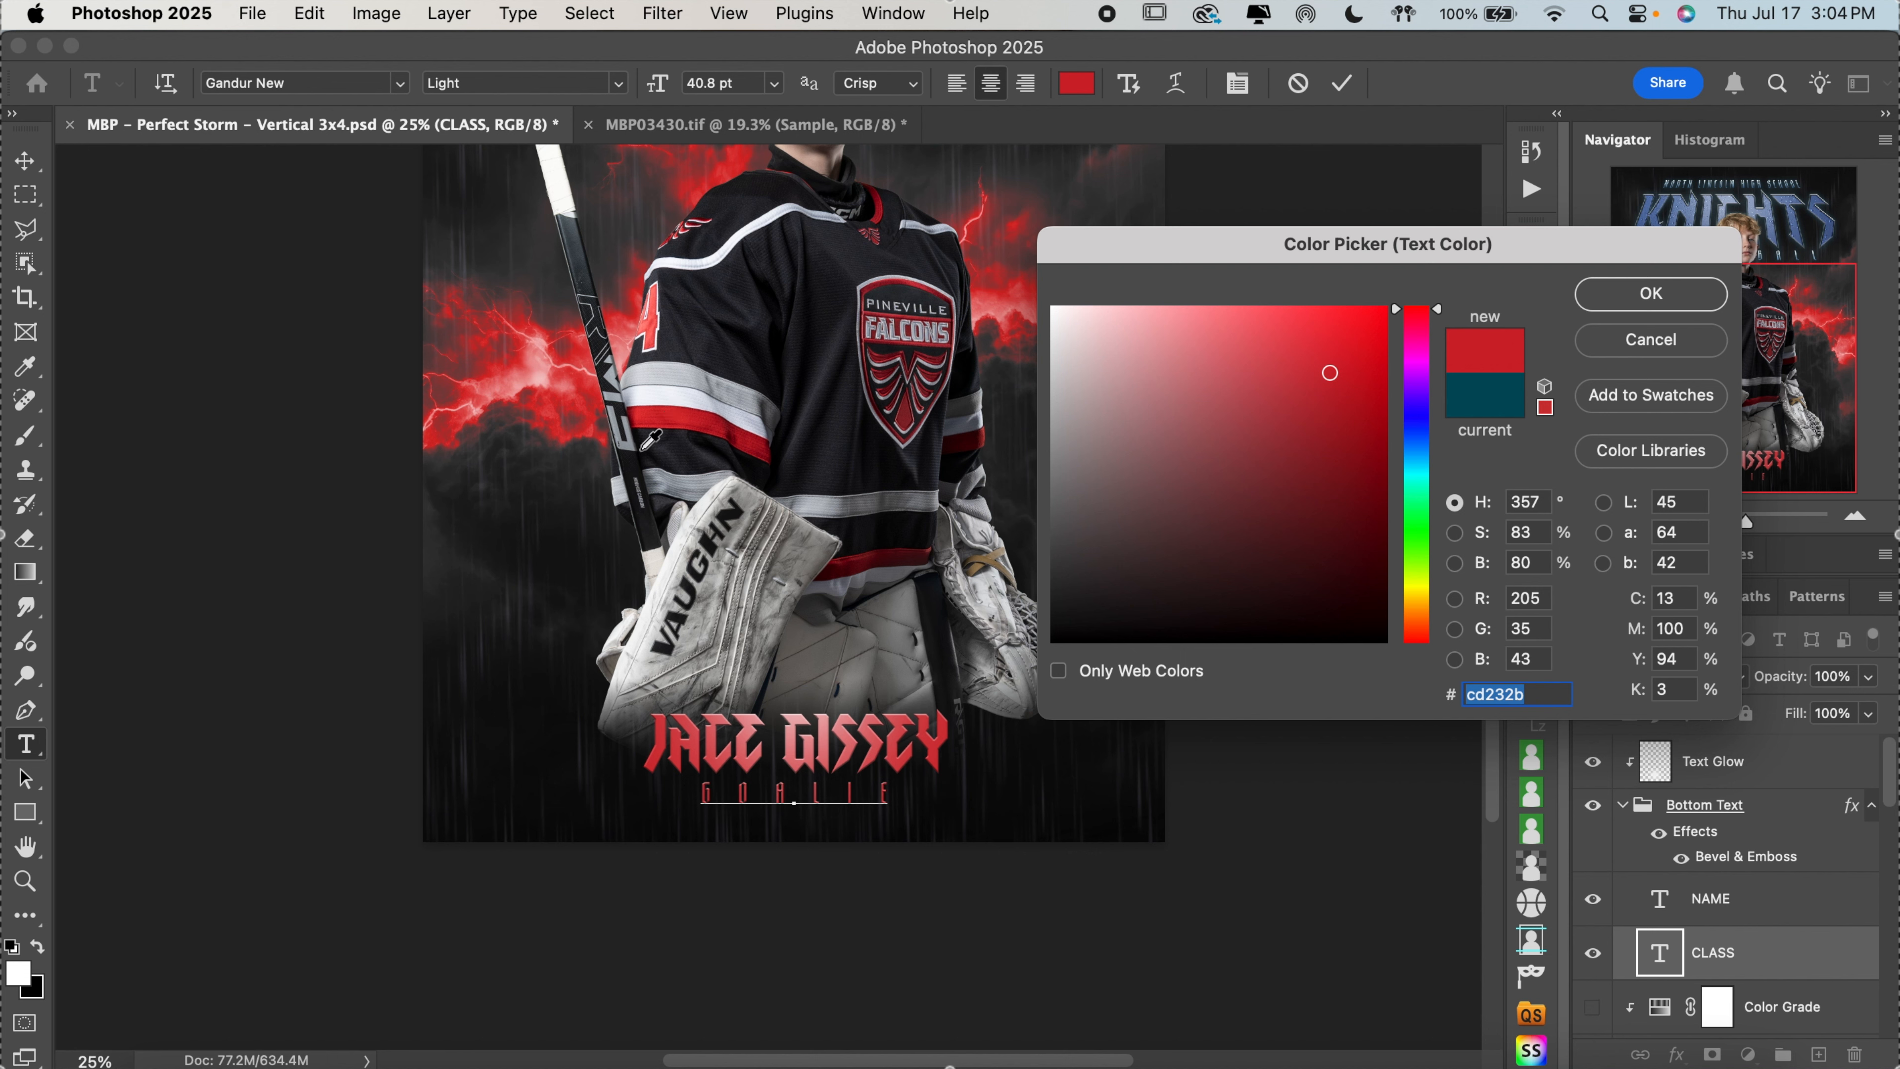
{"action": "left_click", "coordinate": [695, 330]}
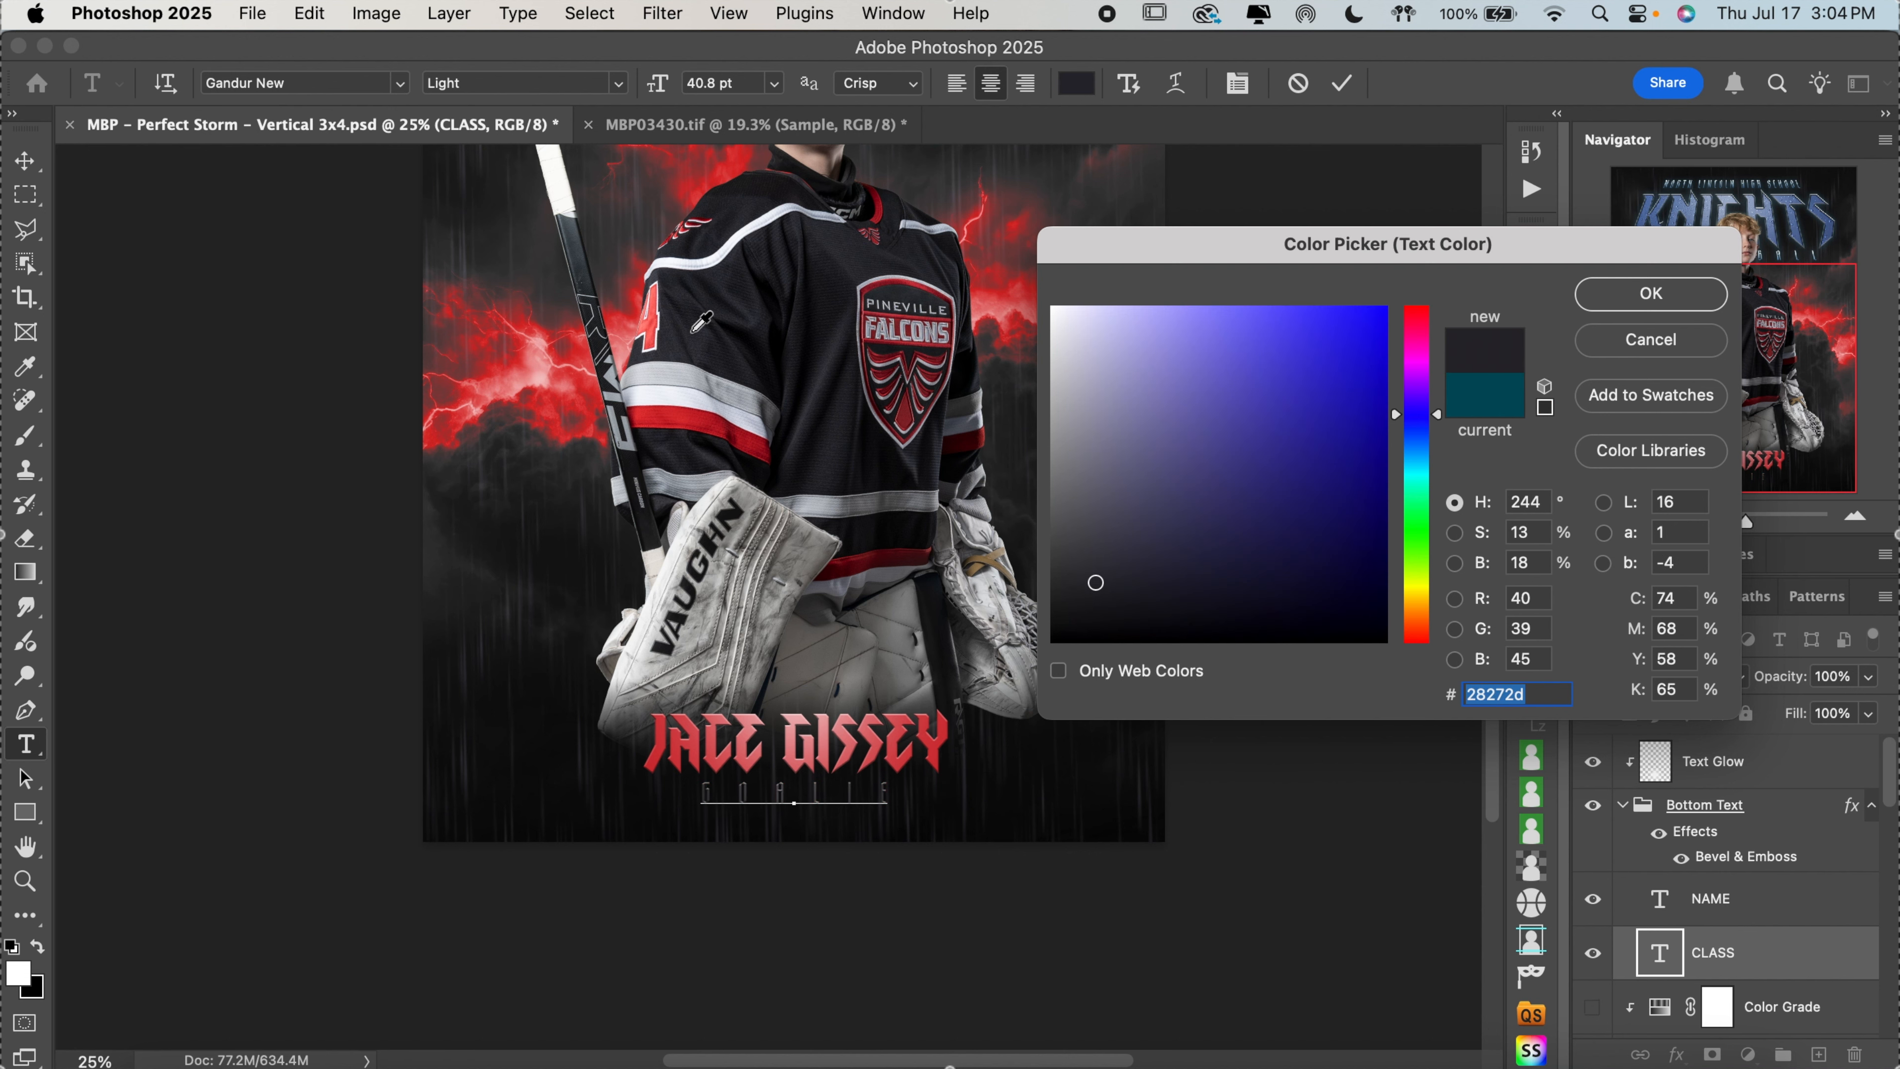
{"action": "left_click", "coordinate": [686, 415]}
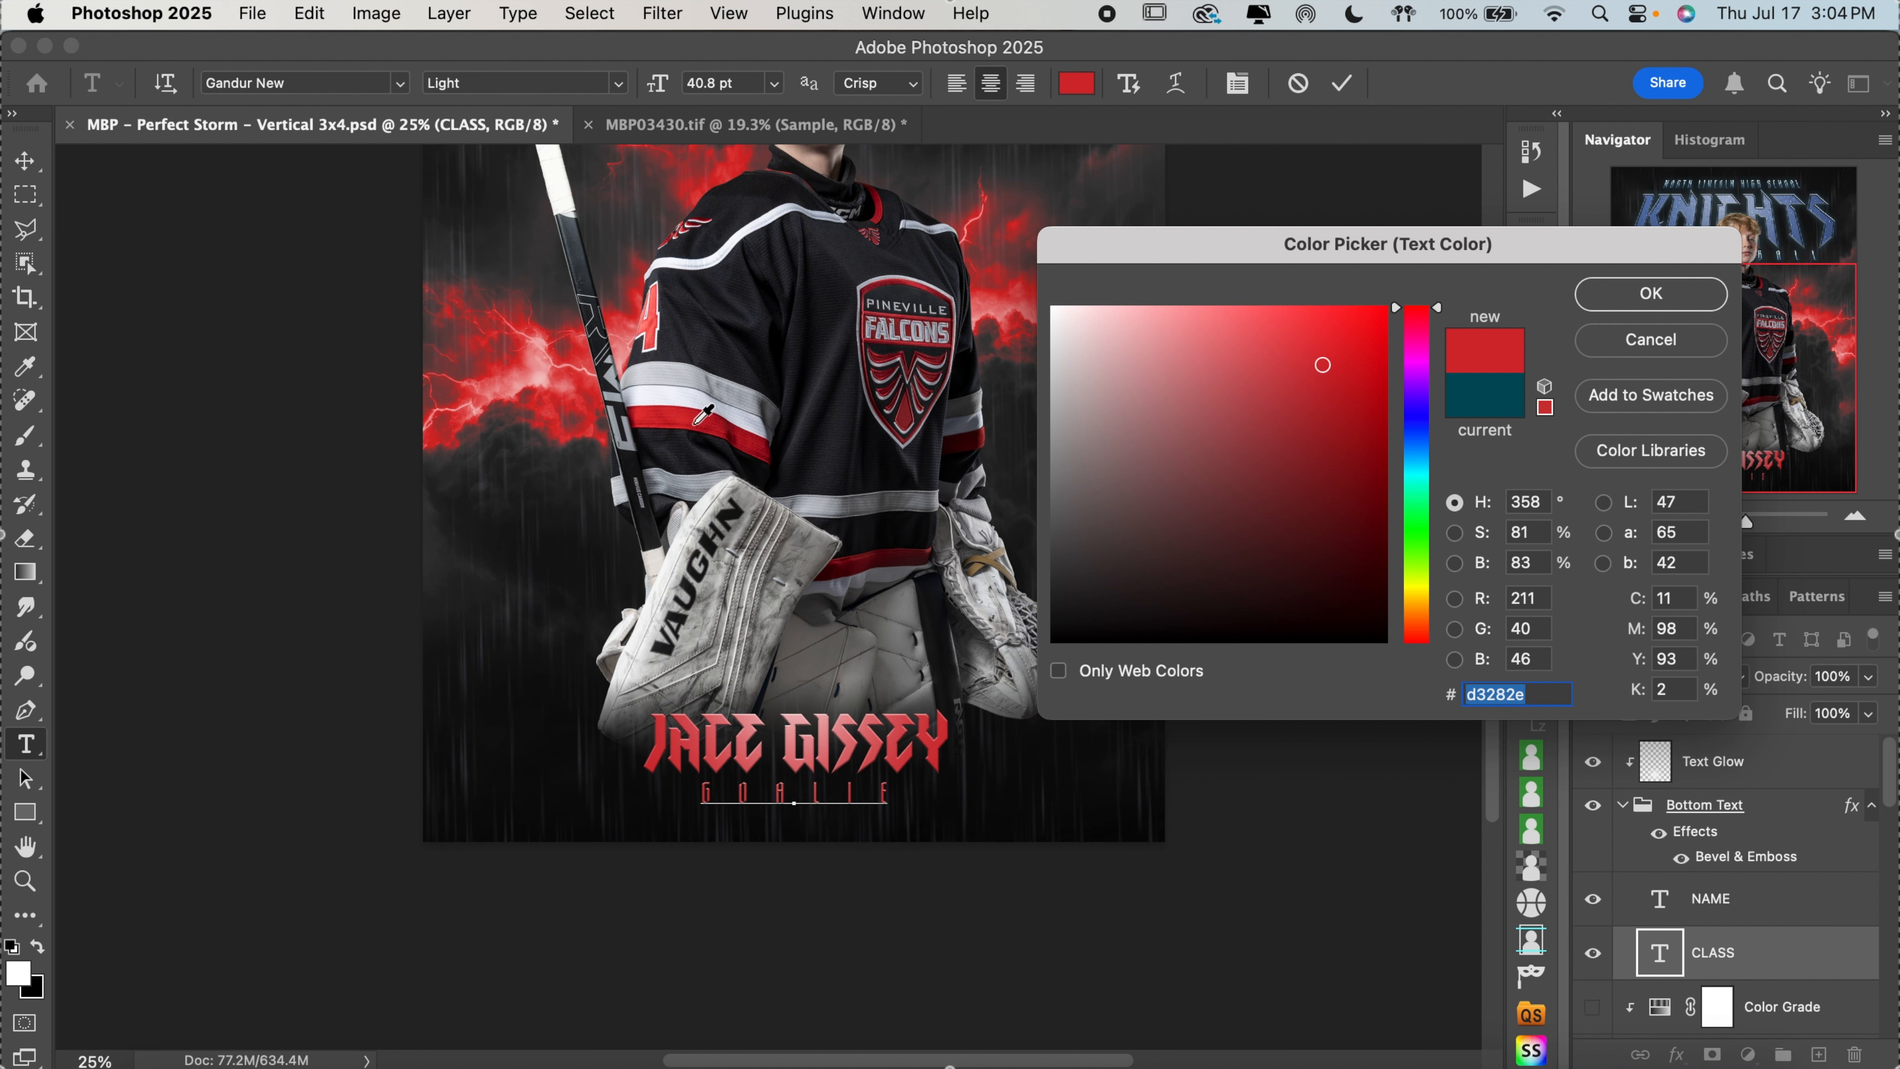
{"action": "left_click", "coordinate": [1651, 293]}
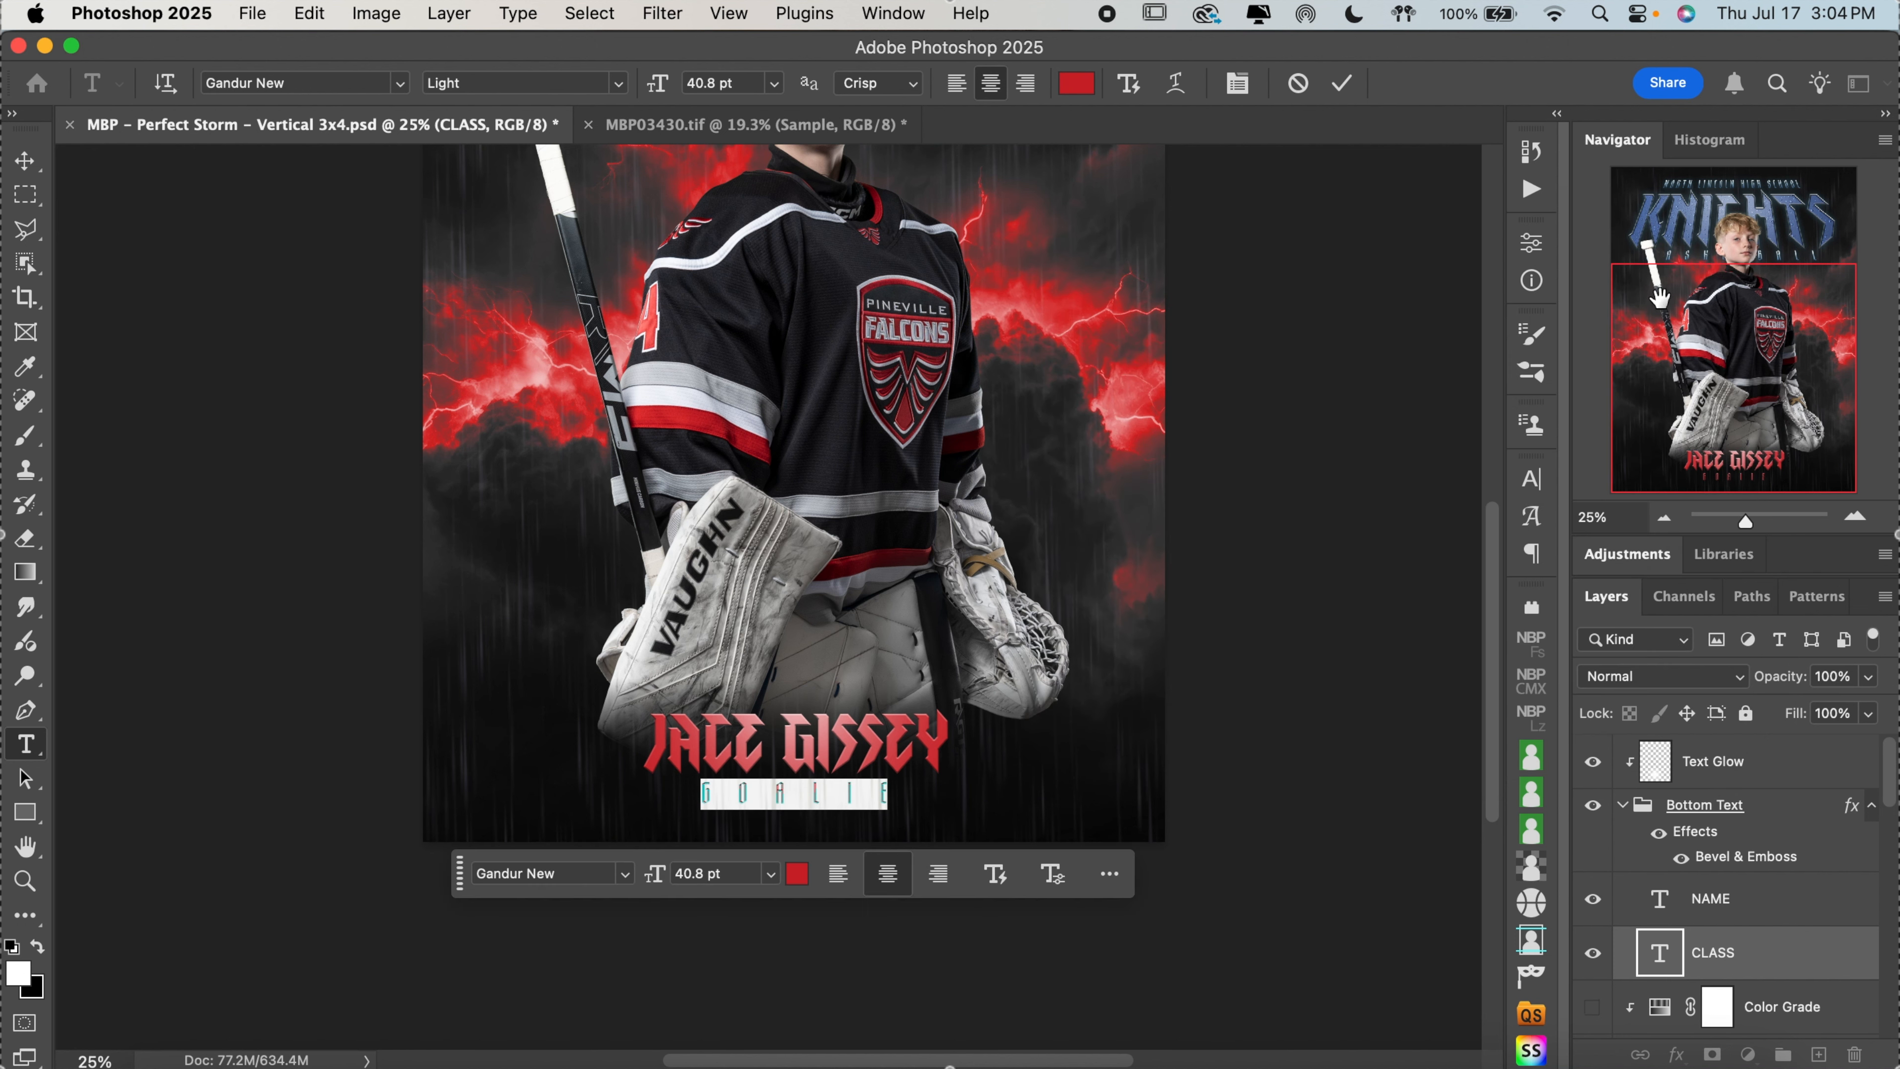
{"action": "left_click", "coordinate": [1342, 83]}
{"action": "key", "text": "v"}
Select the Bottom Text group and collapse it in the layer stack
{"action": "left_click", "coordinate": [1773, 771]}
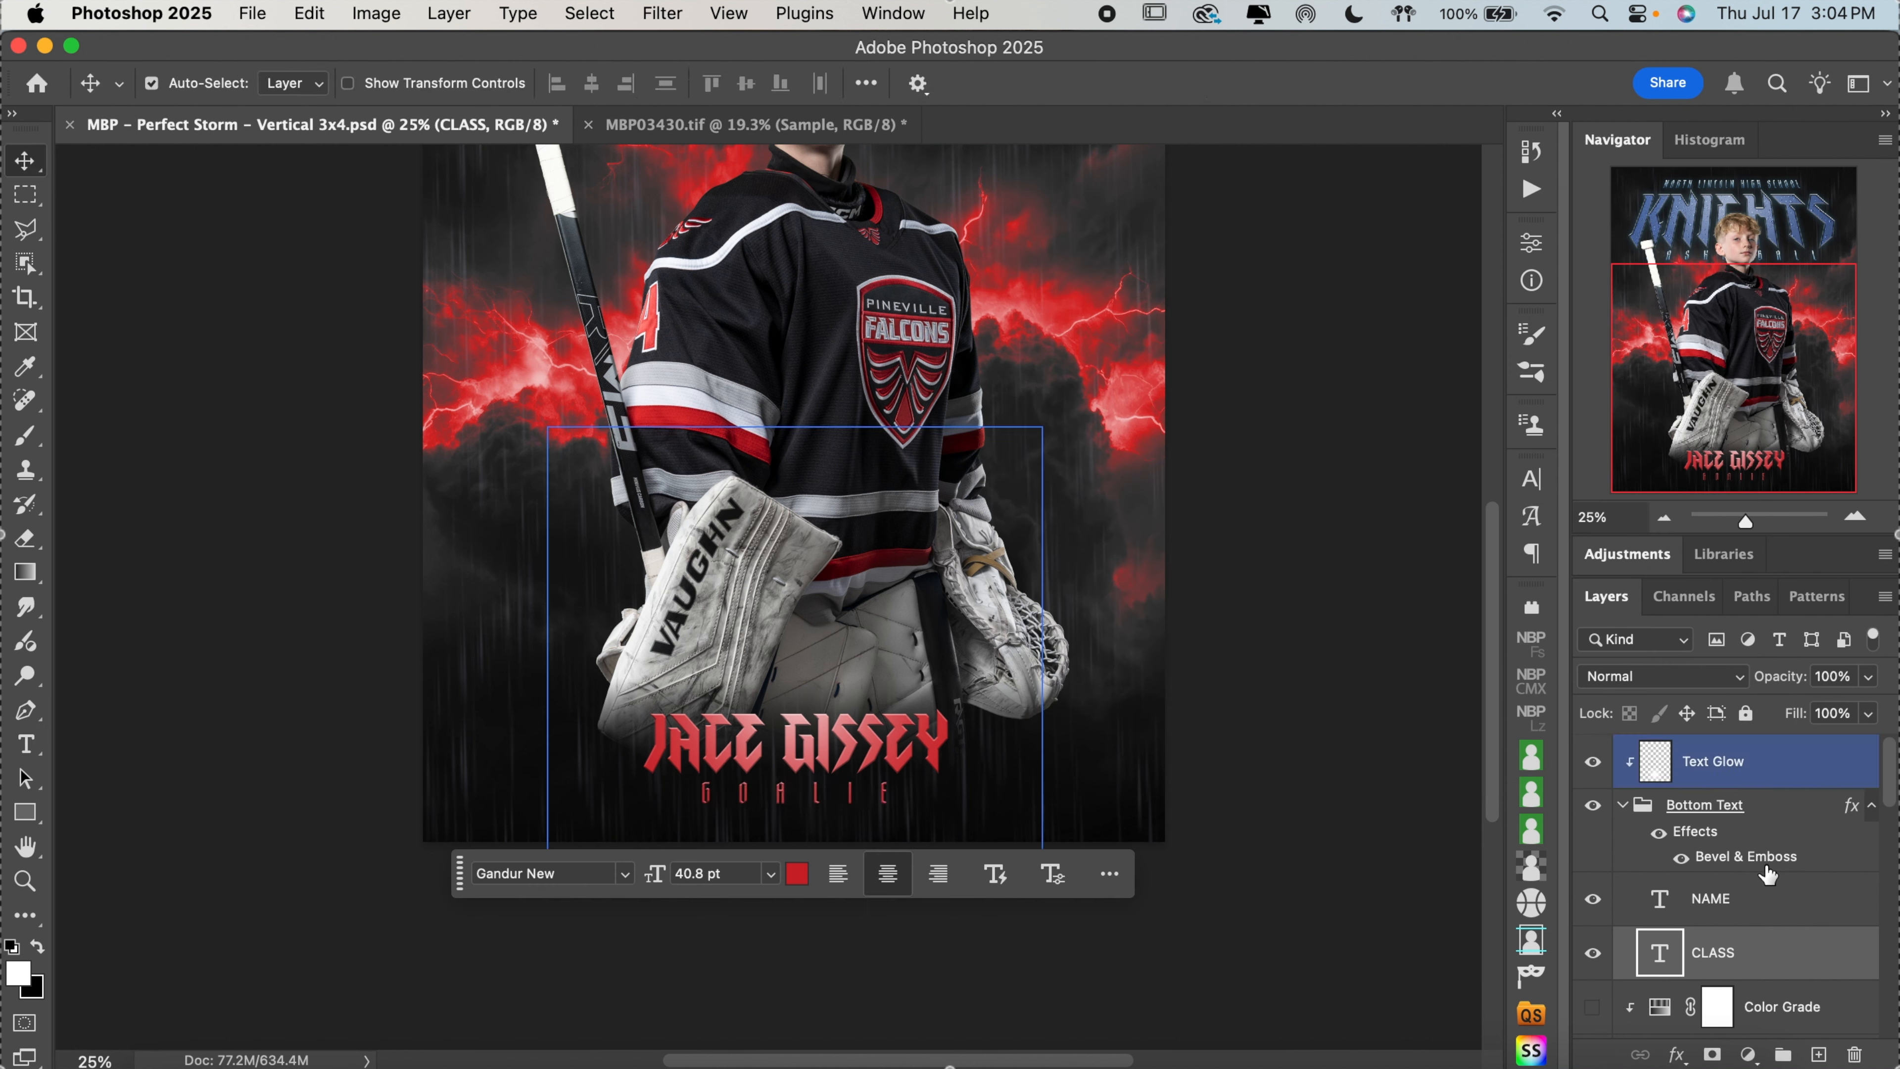
{"action": "left_click", "coordinate": [1768, 891]}
{"action": "scroll", "coordinate": [1768, 890], "scroll_direction": "down", "scroll_amount": 3}
{"action": "scroll", "coordinate": [1767, 890], "scroll_direction": "up", "scroll_amount": 3}
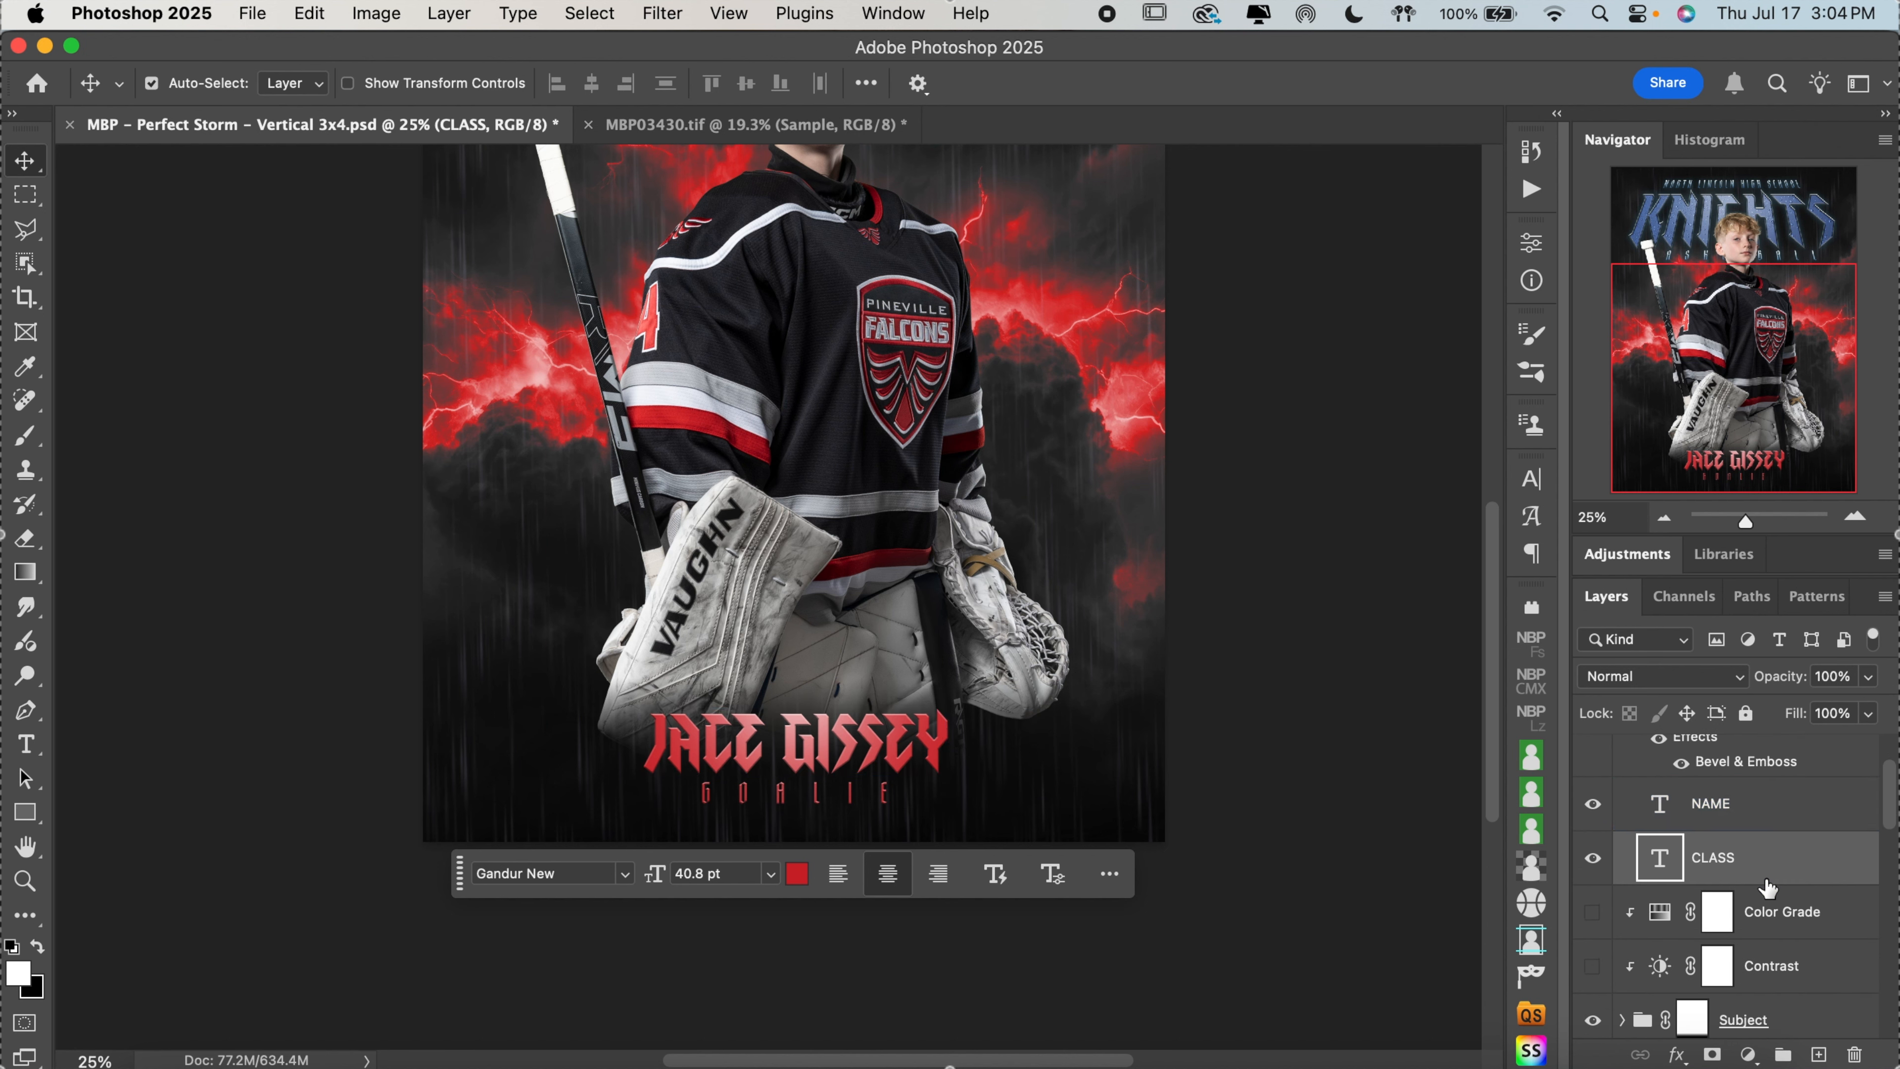
{"action": "left_click", "coordinate": [1768, 889]}
{"action": "left_click", "coordinate": [1654, 828]}
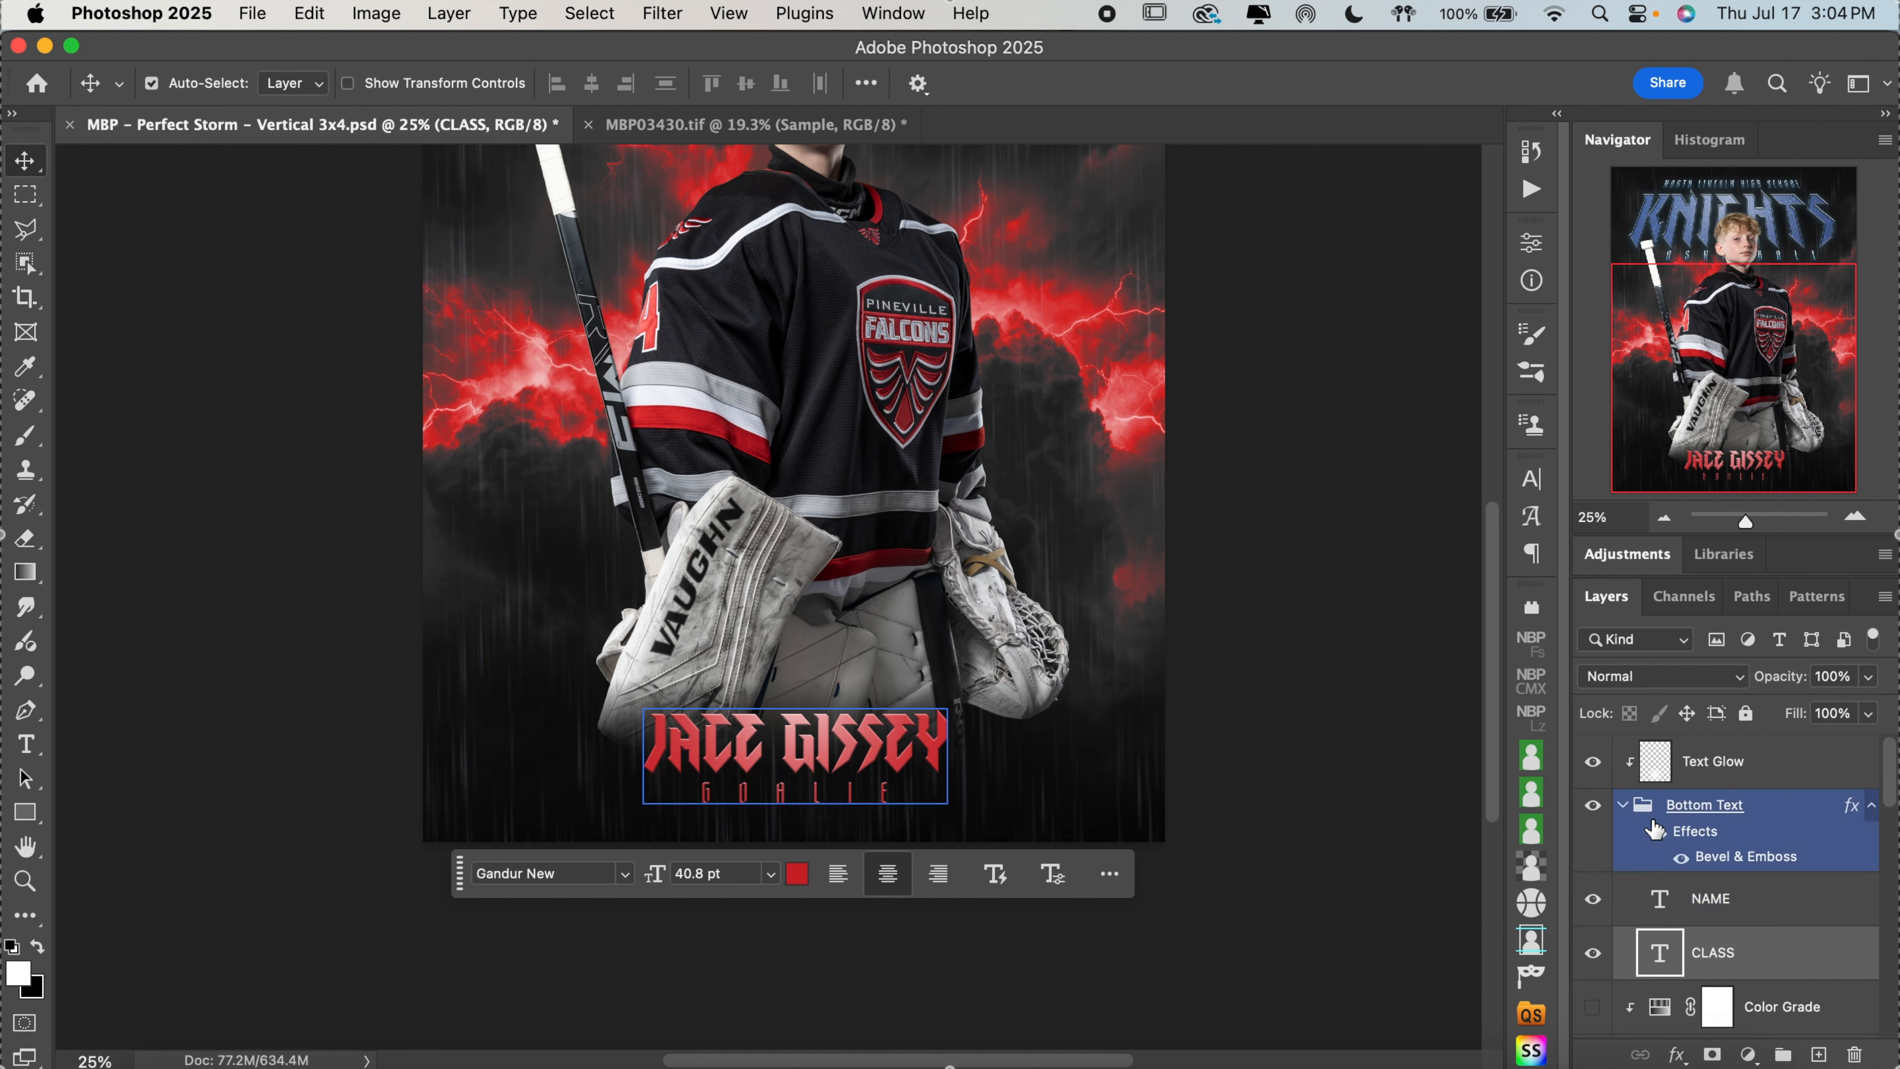
{"action": "left_click", "coordinate": [1625, 807]}
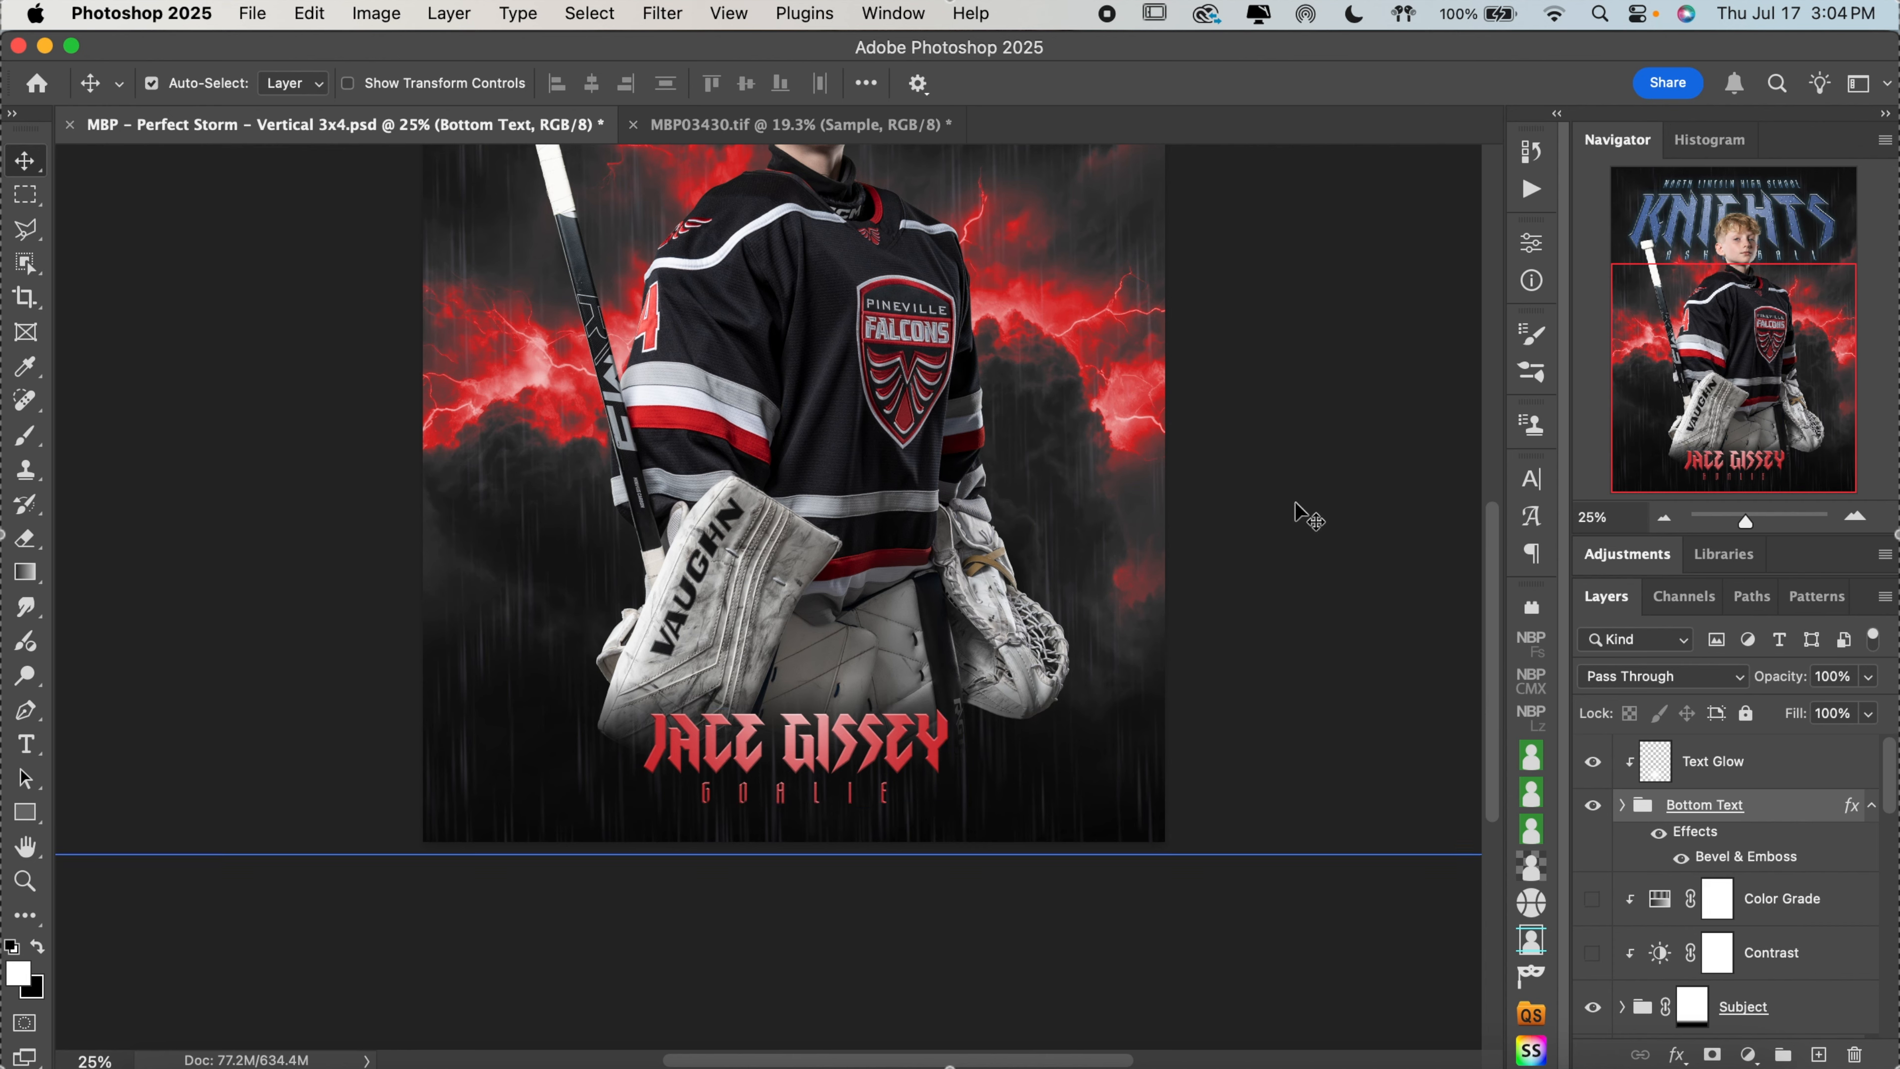
Select the Rain layer over the KNIGHTS title inside the Team group
{"action": "scroll", "coordinate": [1302, 510], "scroll_direction": "up", "scroll_amount": 5}
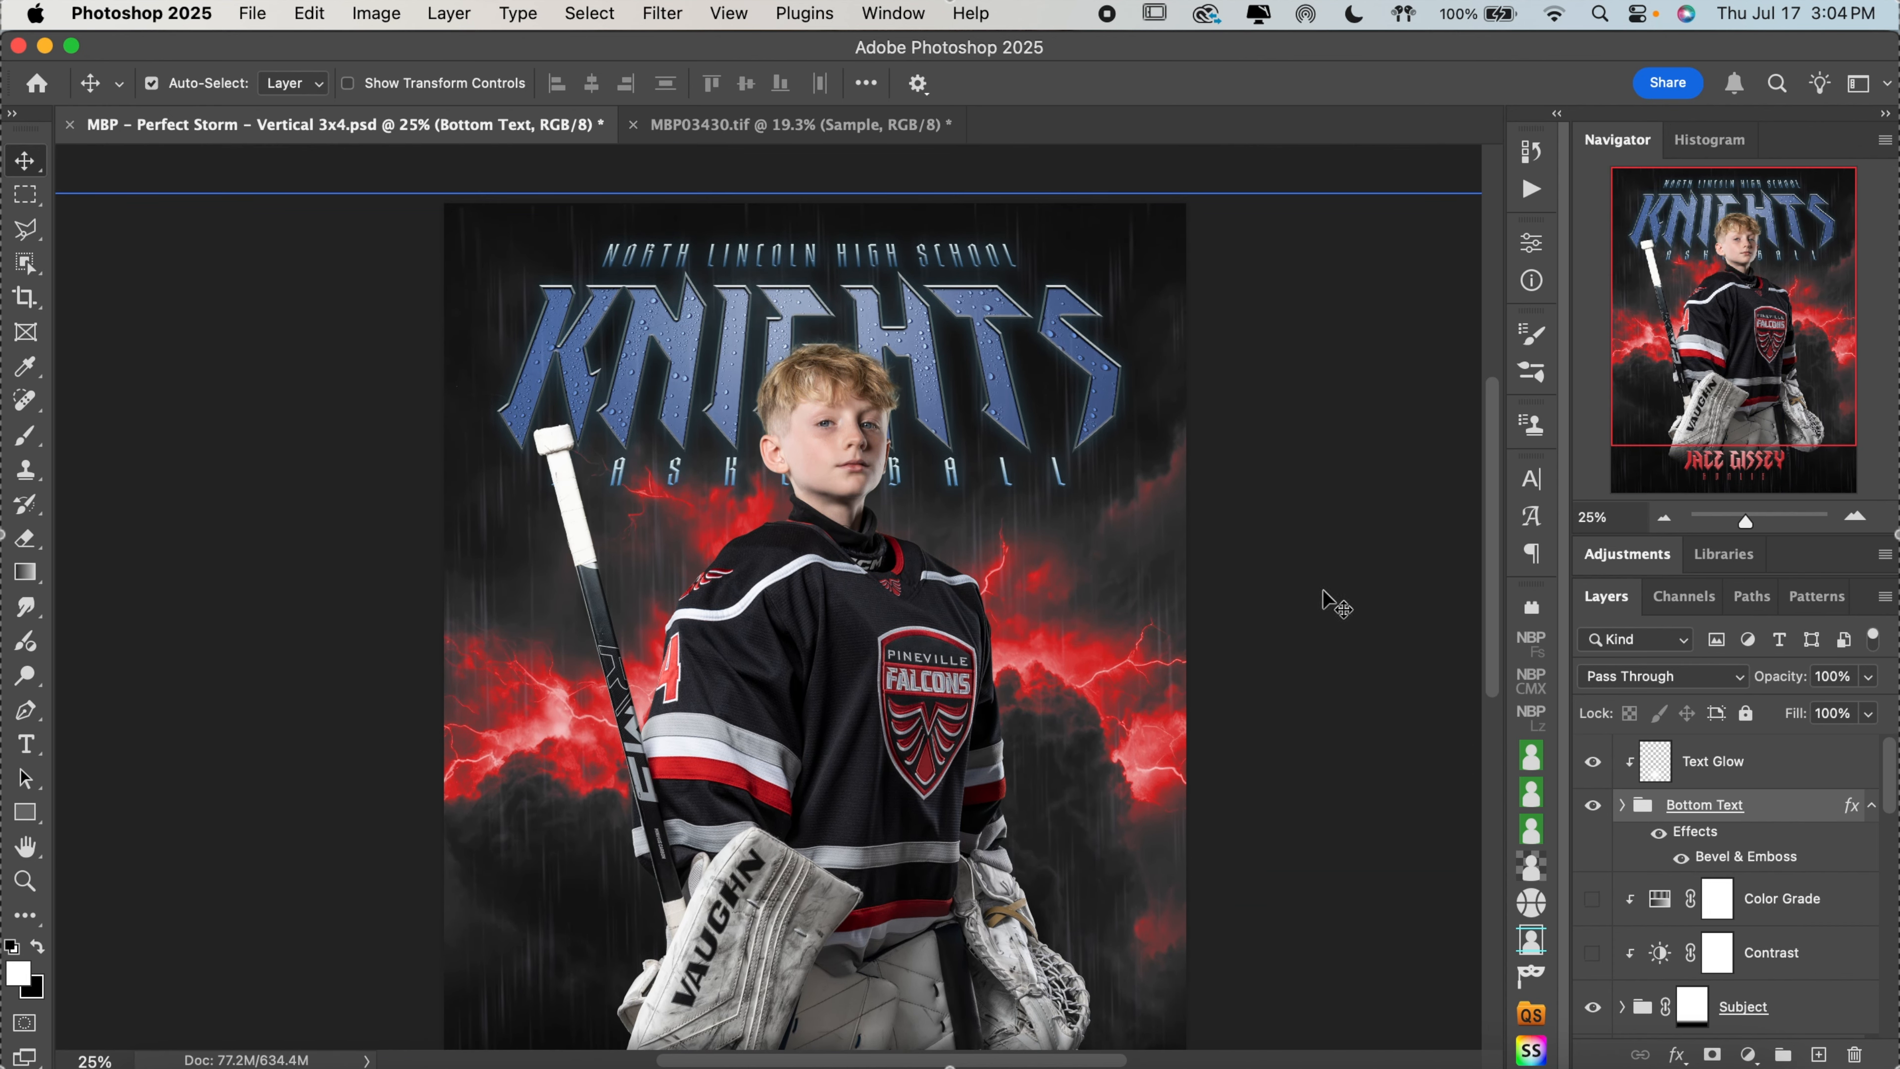
{"action": "scroll", "coordinate": [1303, 573], "scroll_direction": "up", "scroll_amount": 1}
{"action": "scroll", "coordinate": [1306, 575], "scroll_direction": "right", "scroll_amount": 1}
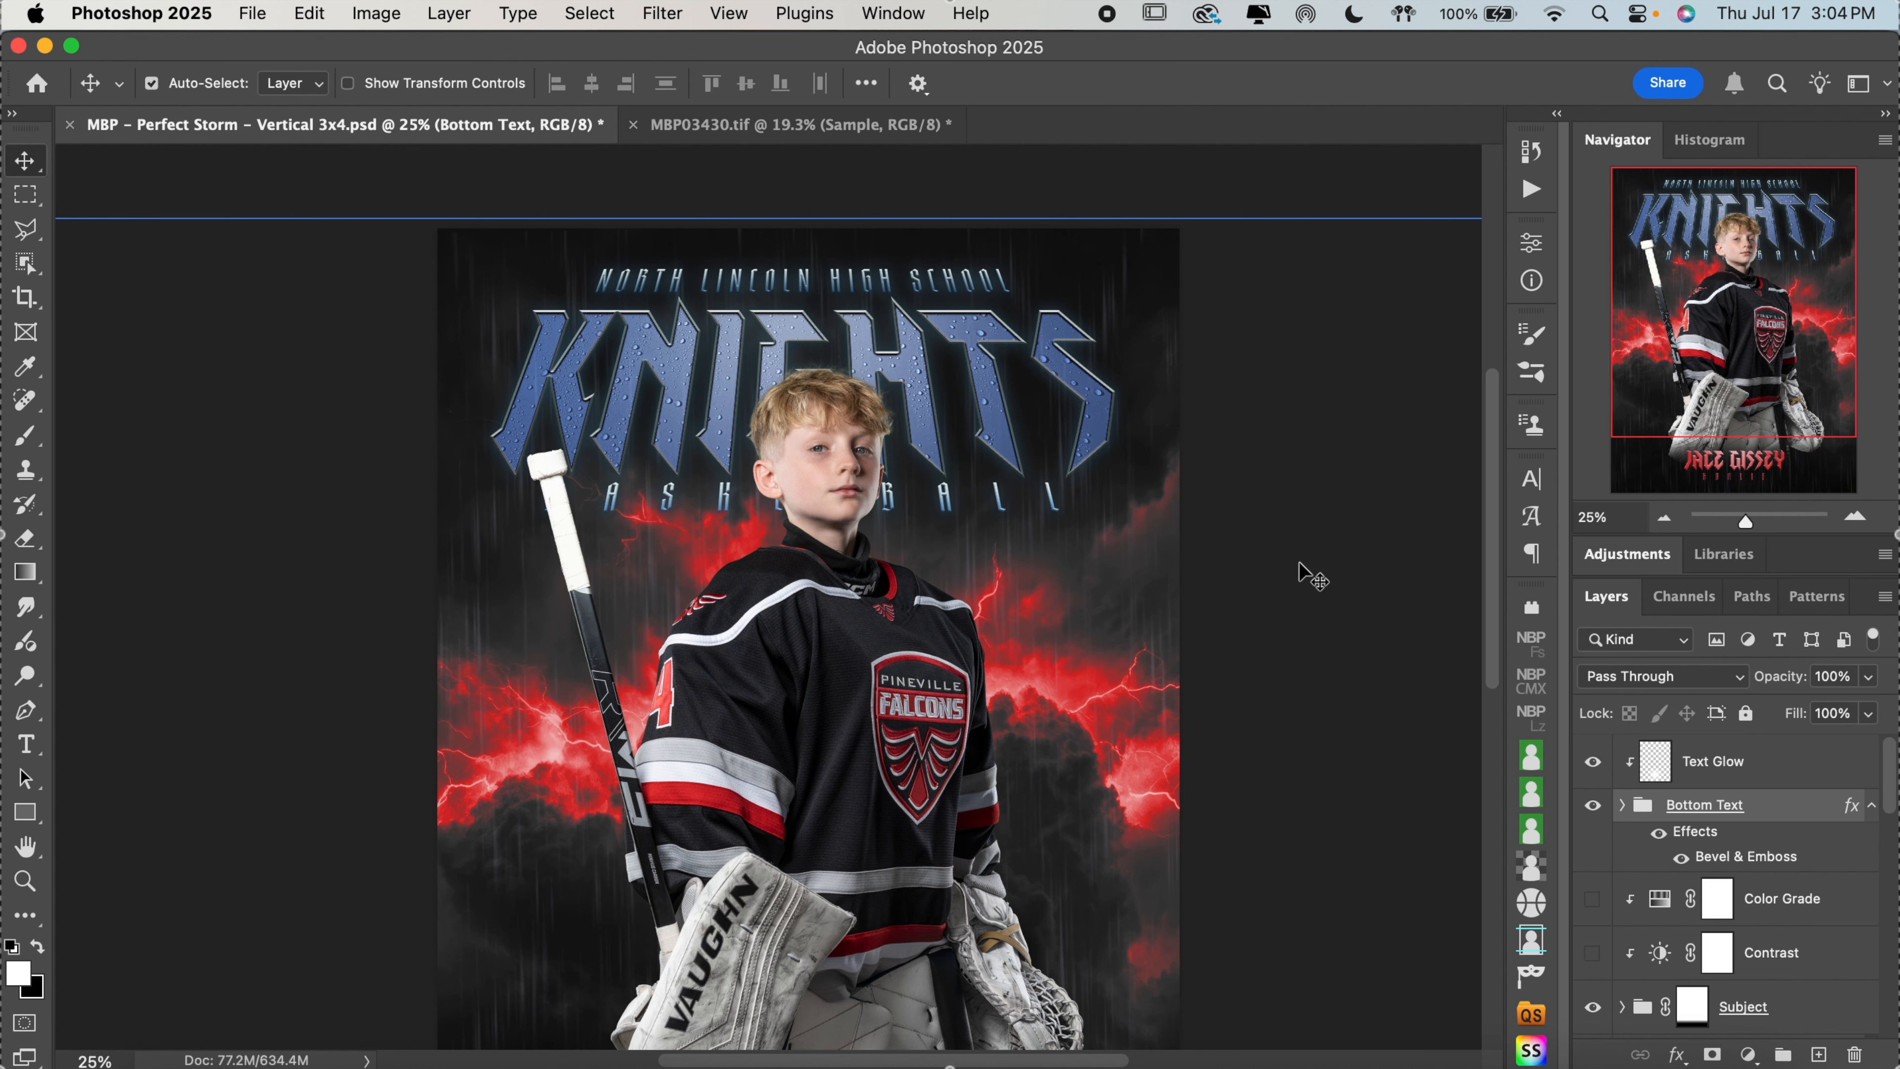
{"action": "left_click", "coordinate": [994, 424]}
{"action": "scroll", "coordinate": [1598, 781], "scroll_direction": "up", "scroll_amount": 3}
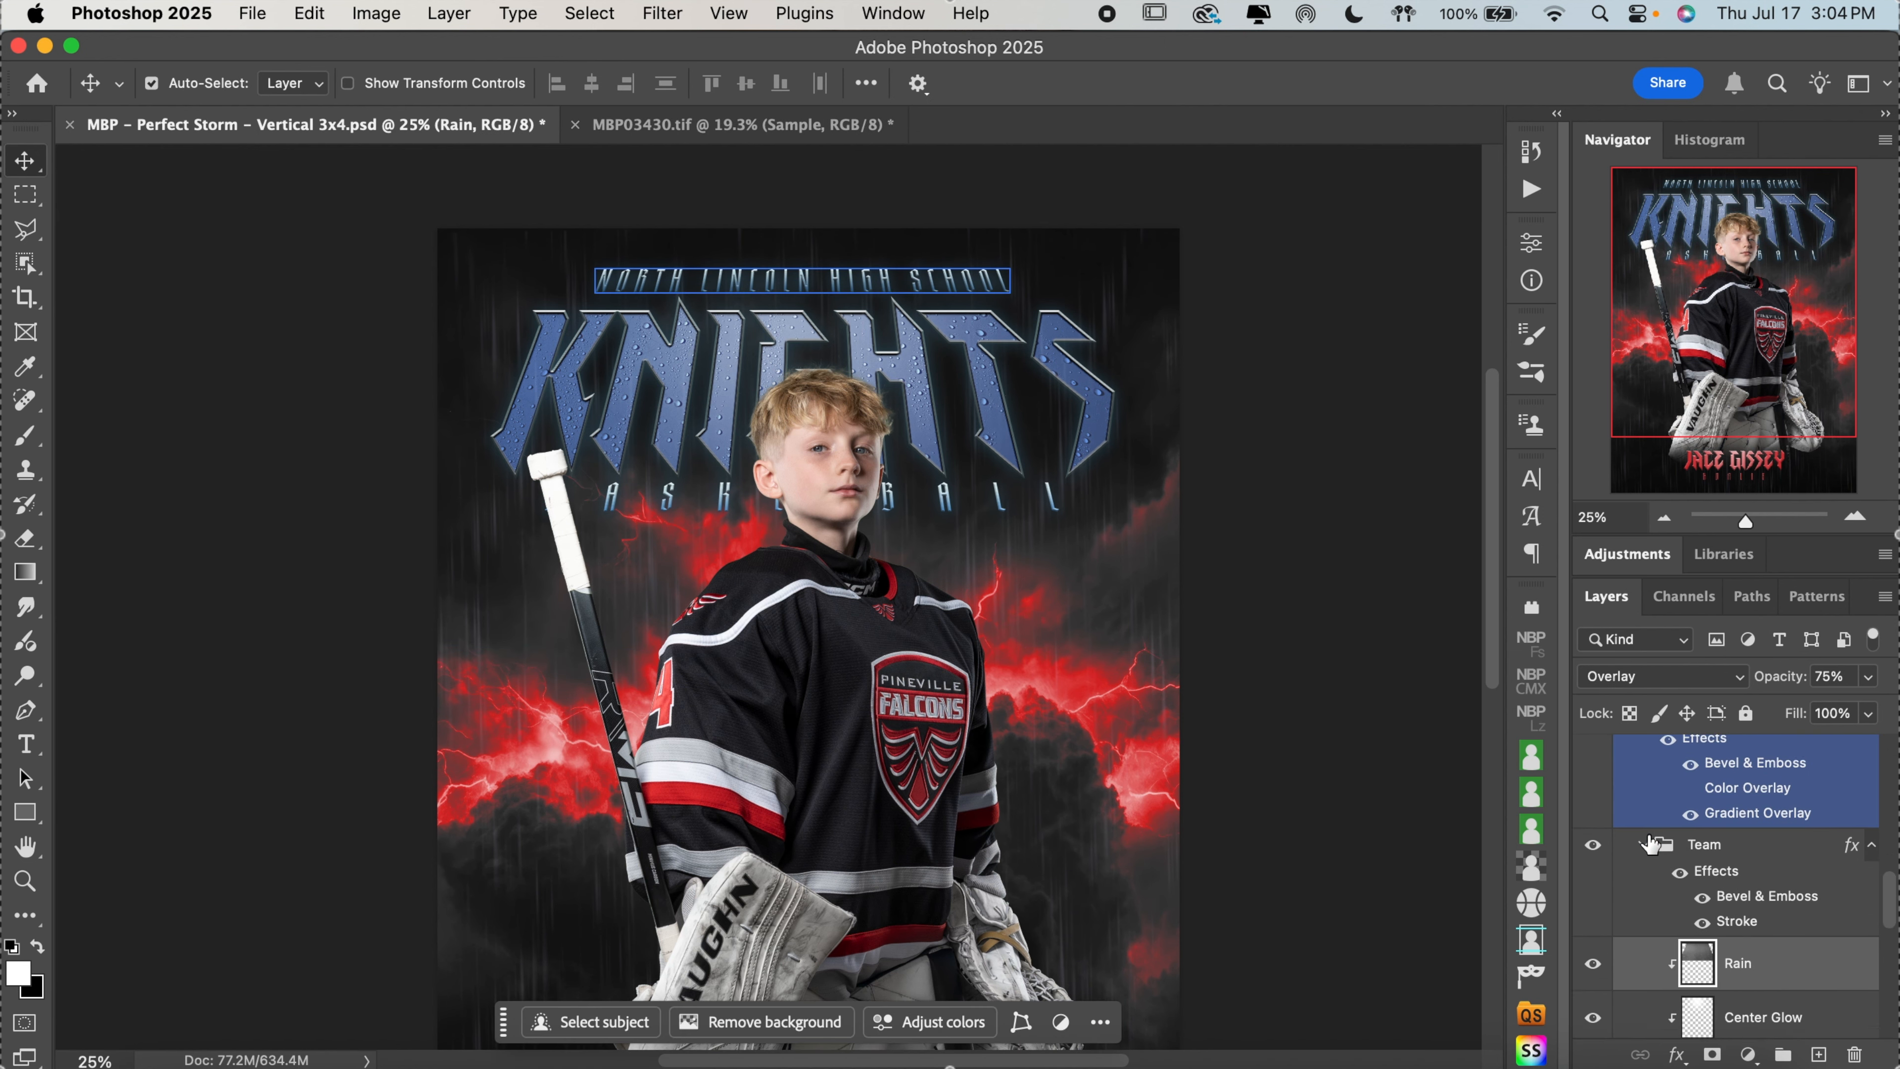
{"action": "left_click", "coordinate": [1651, 842]}
{"action": "scroll", "coordinate": [1650, 850], "scroll_direction": "down", "scroll_amount": 3}
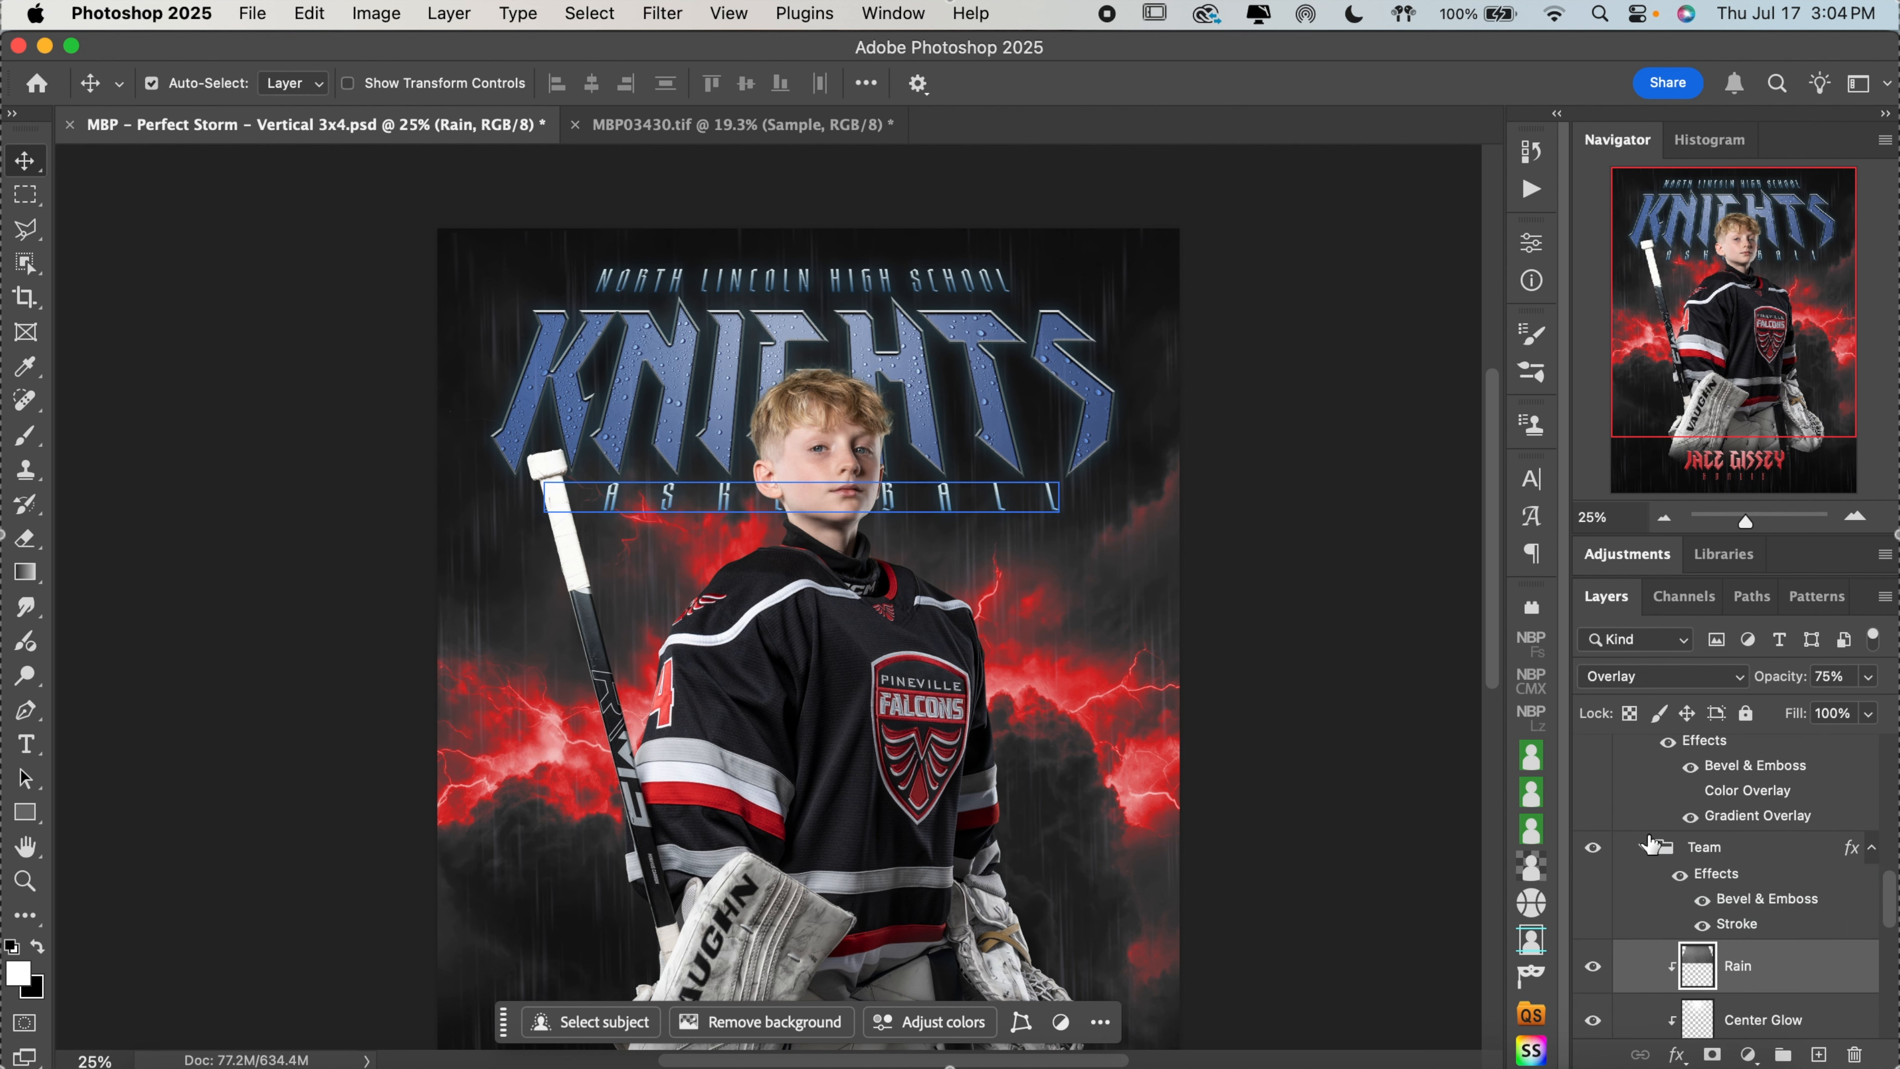
{"action": "left_click", "coordinate": [1649, 860]}
{"action": "left_click", "coordinate": [1645, 940]}
{"action": "scroll", "coordinate": [1645, 940], "scroll_direction": "down", "scroll_amount": 1}
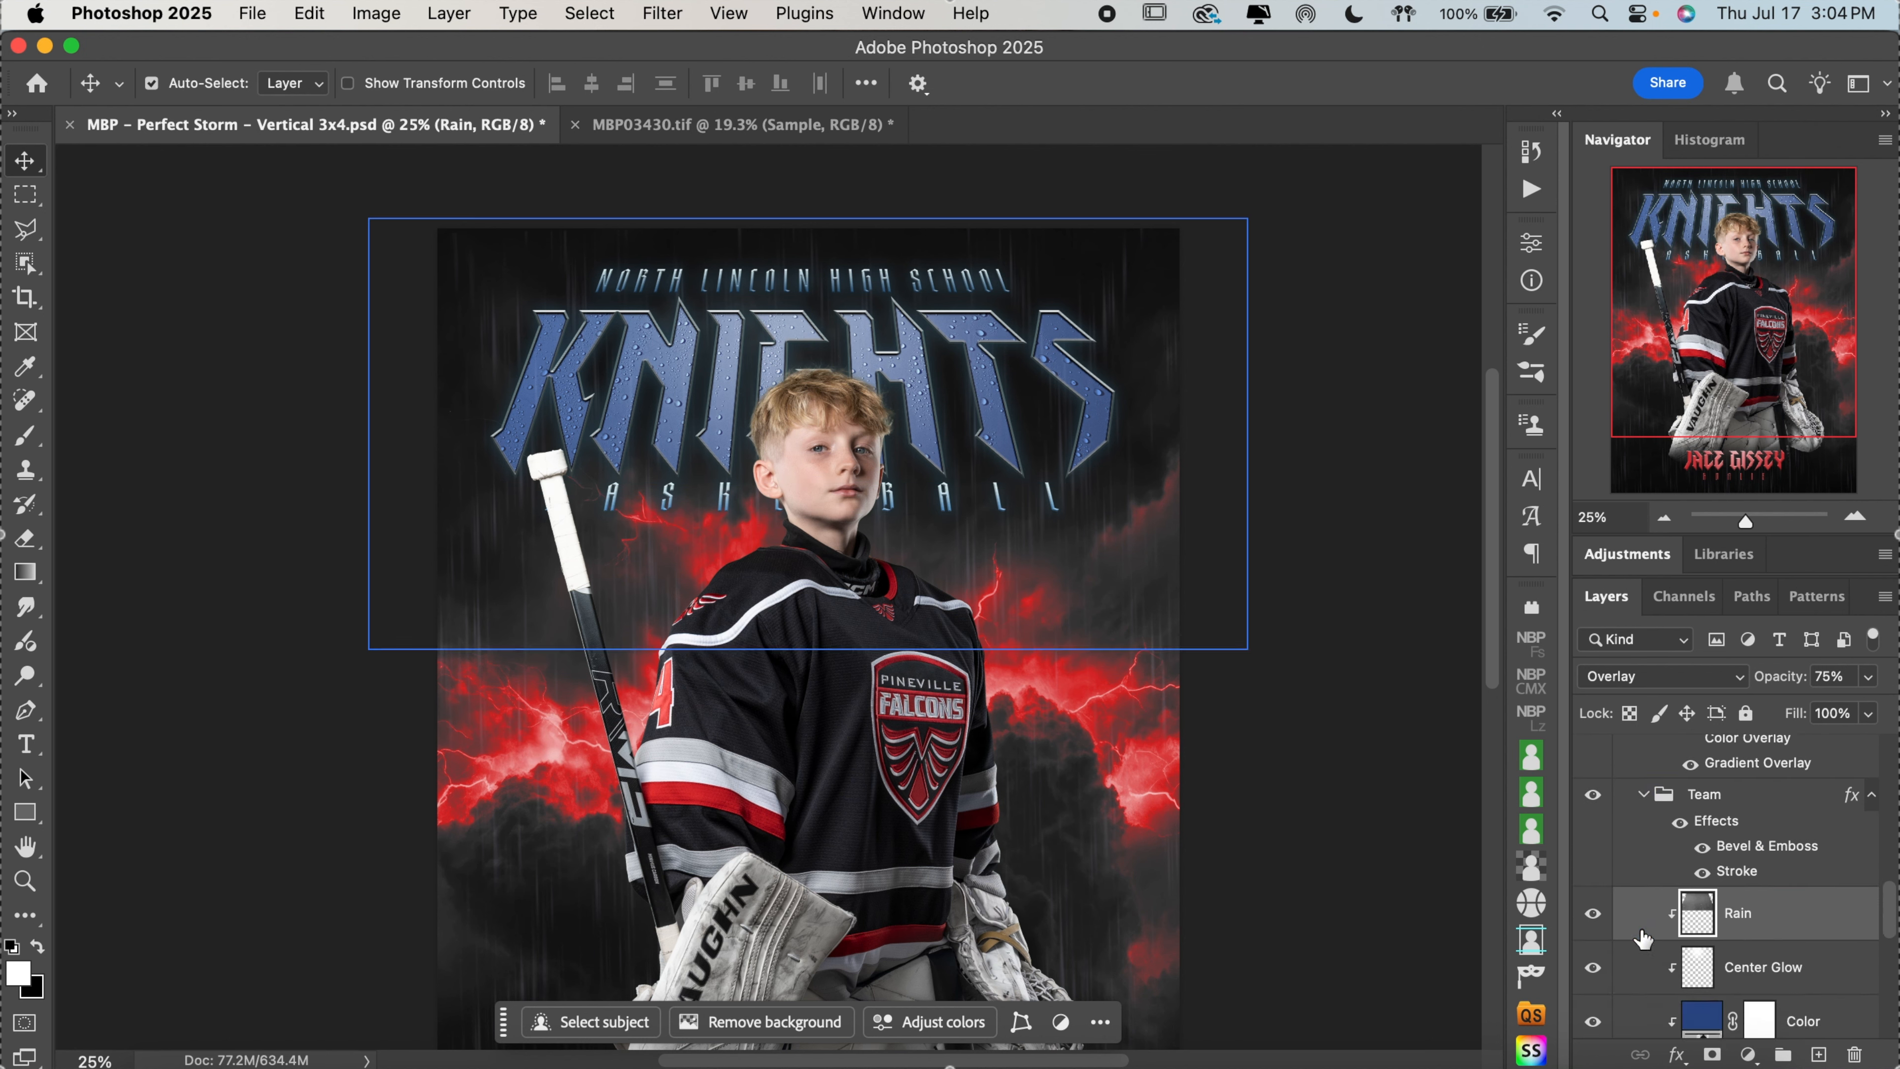
Toggle the Rain layer's visibility repeatedly to preview the raindrops on the KNIGHTS title, leaving the layer visible
{"action": "left_click", "coordinate": [1593, 915]}
{"action": "left_click", "coordinate": [1594, 915]}
{"action": "left_click", "coordinate": [1593, 914]}
{"action": "left_click", "coordinate": [1594, 914]}
{"action": "left_click", "coordinate": [1593, 914]}
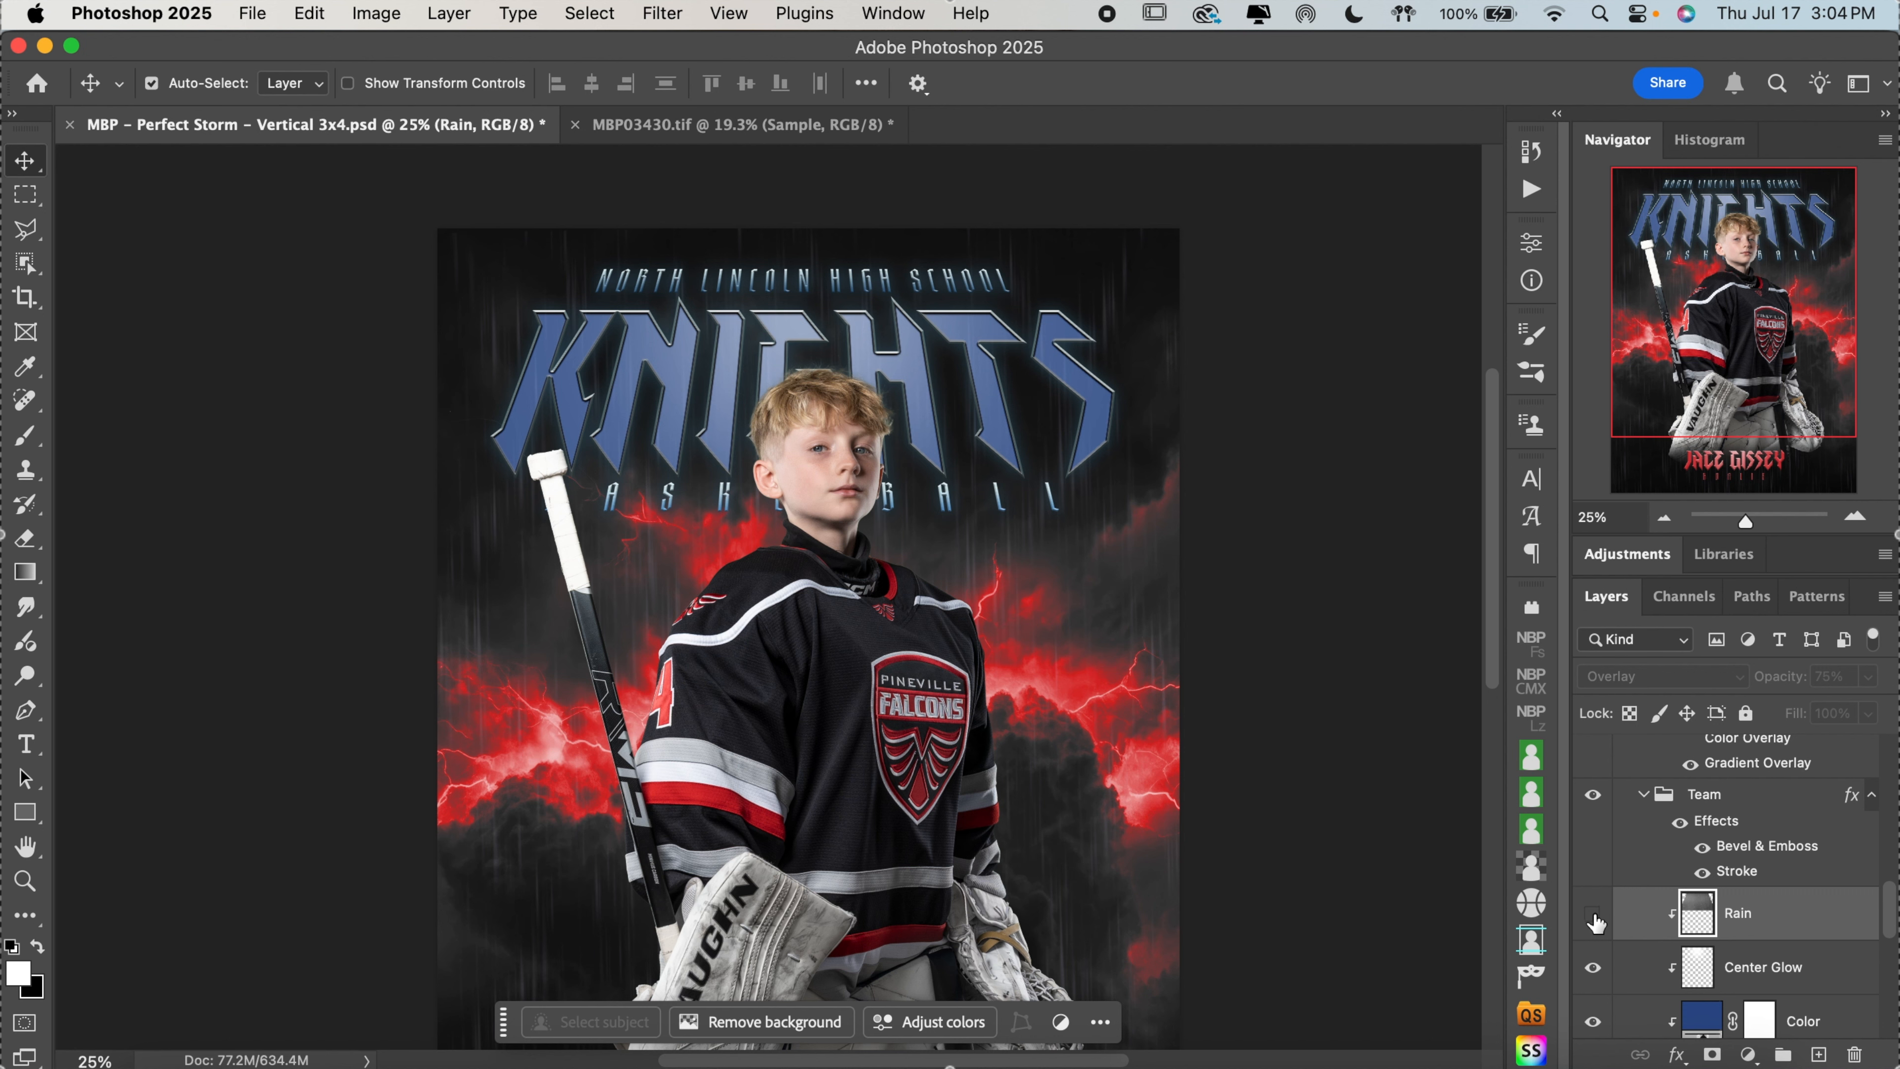
{"action": "left_click", "coordinate": [1593, 915]}
{"action": "left_click", "coordinate": [1594, 914]}
{"action": "left_click", "coordinate": [1594, 914]}
{"action": "left_click", "coordinate": [1593, 915]}
{"action": "left_click", "coordinate": [1595, 916]}
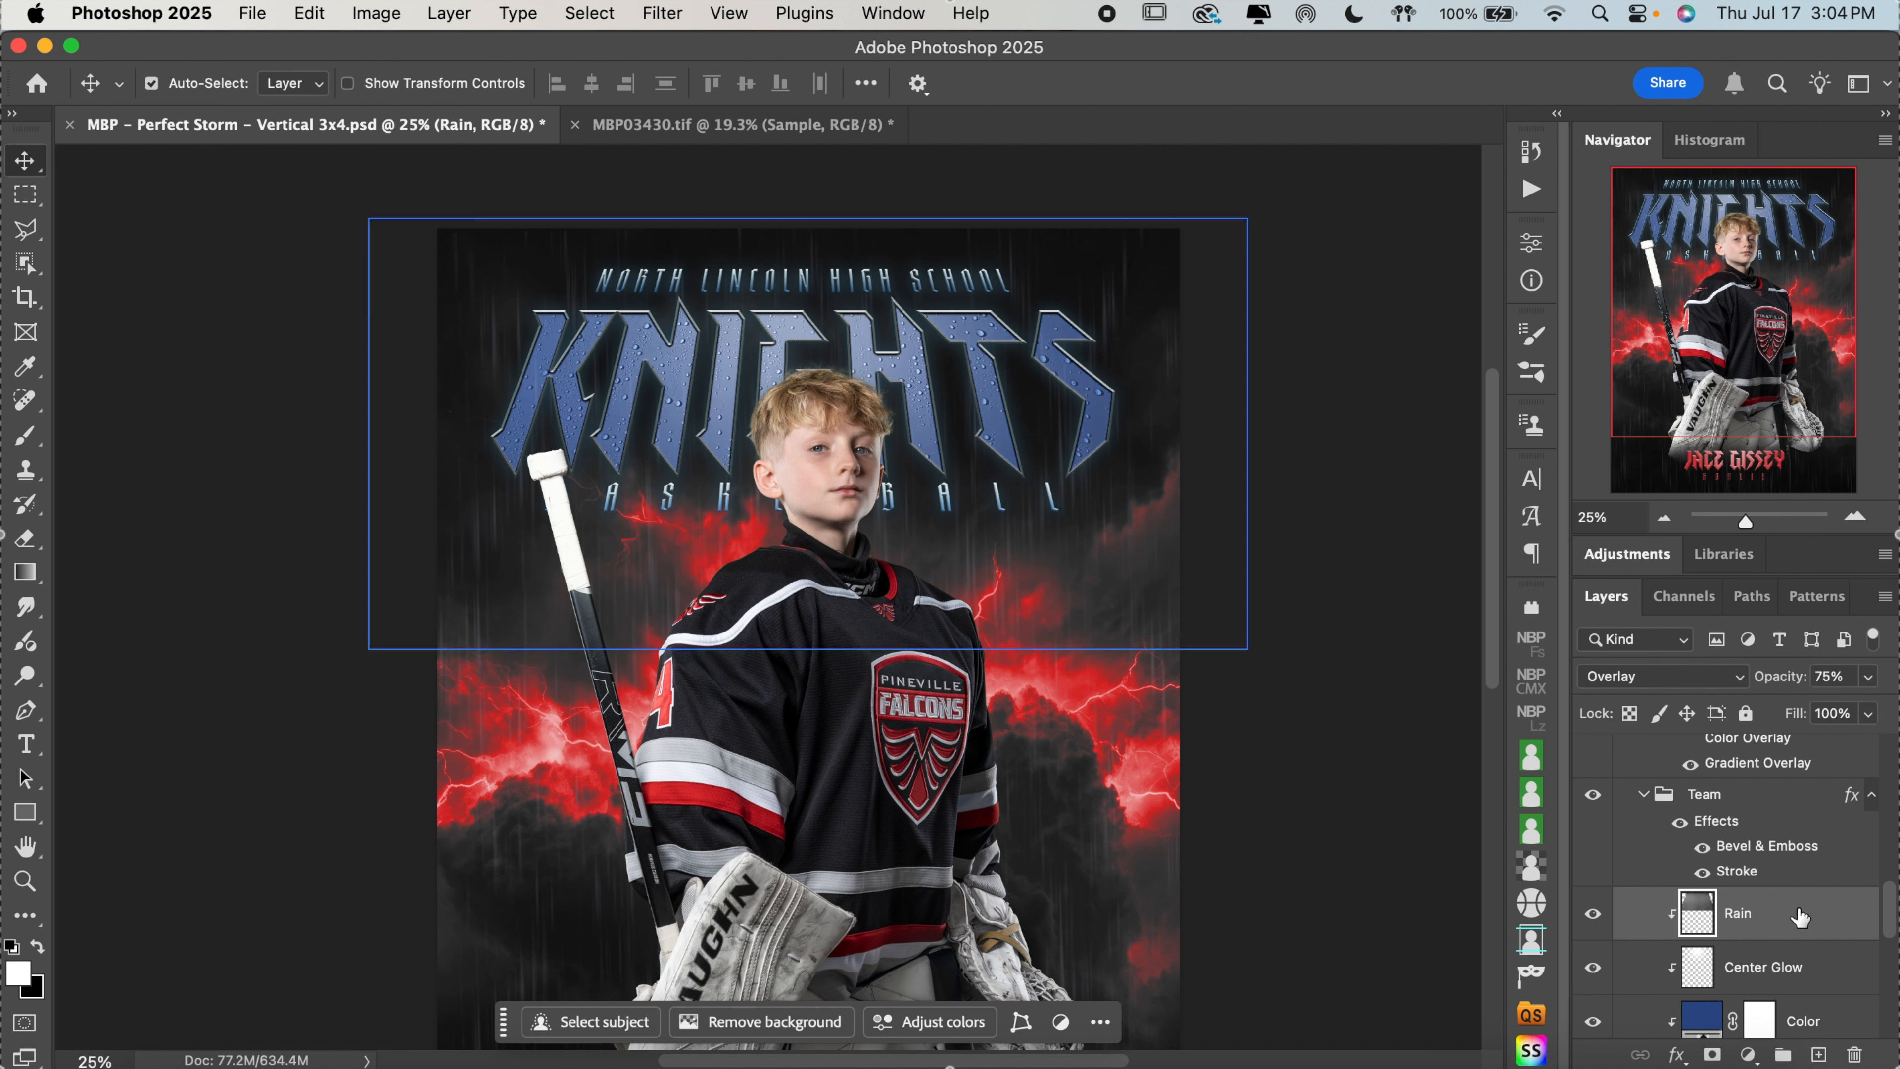
Toggle the Center Glow layer off and on to compare its effect on the KNIGHTS title
{"action": "scroll", "coordinate": [1796, 913], "scroll_direction": "down", "scroll_amount": 3}
{"action": "left_click", "coordinate": [1596, 887]}
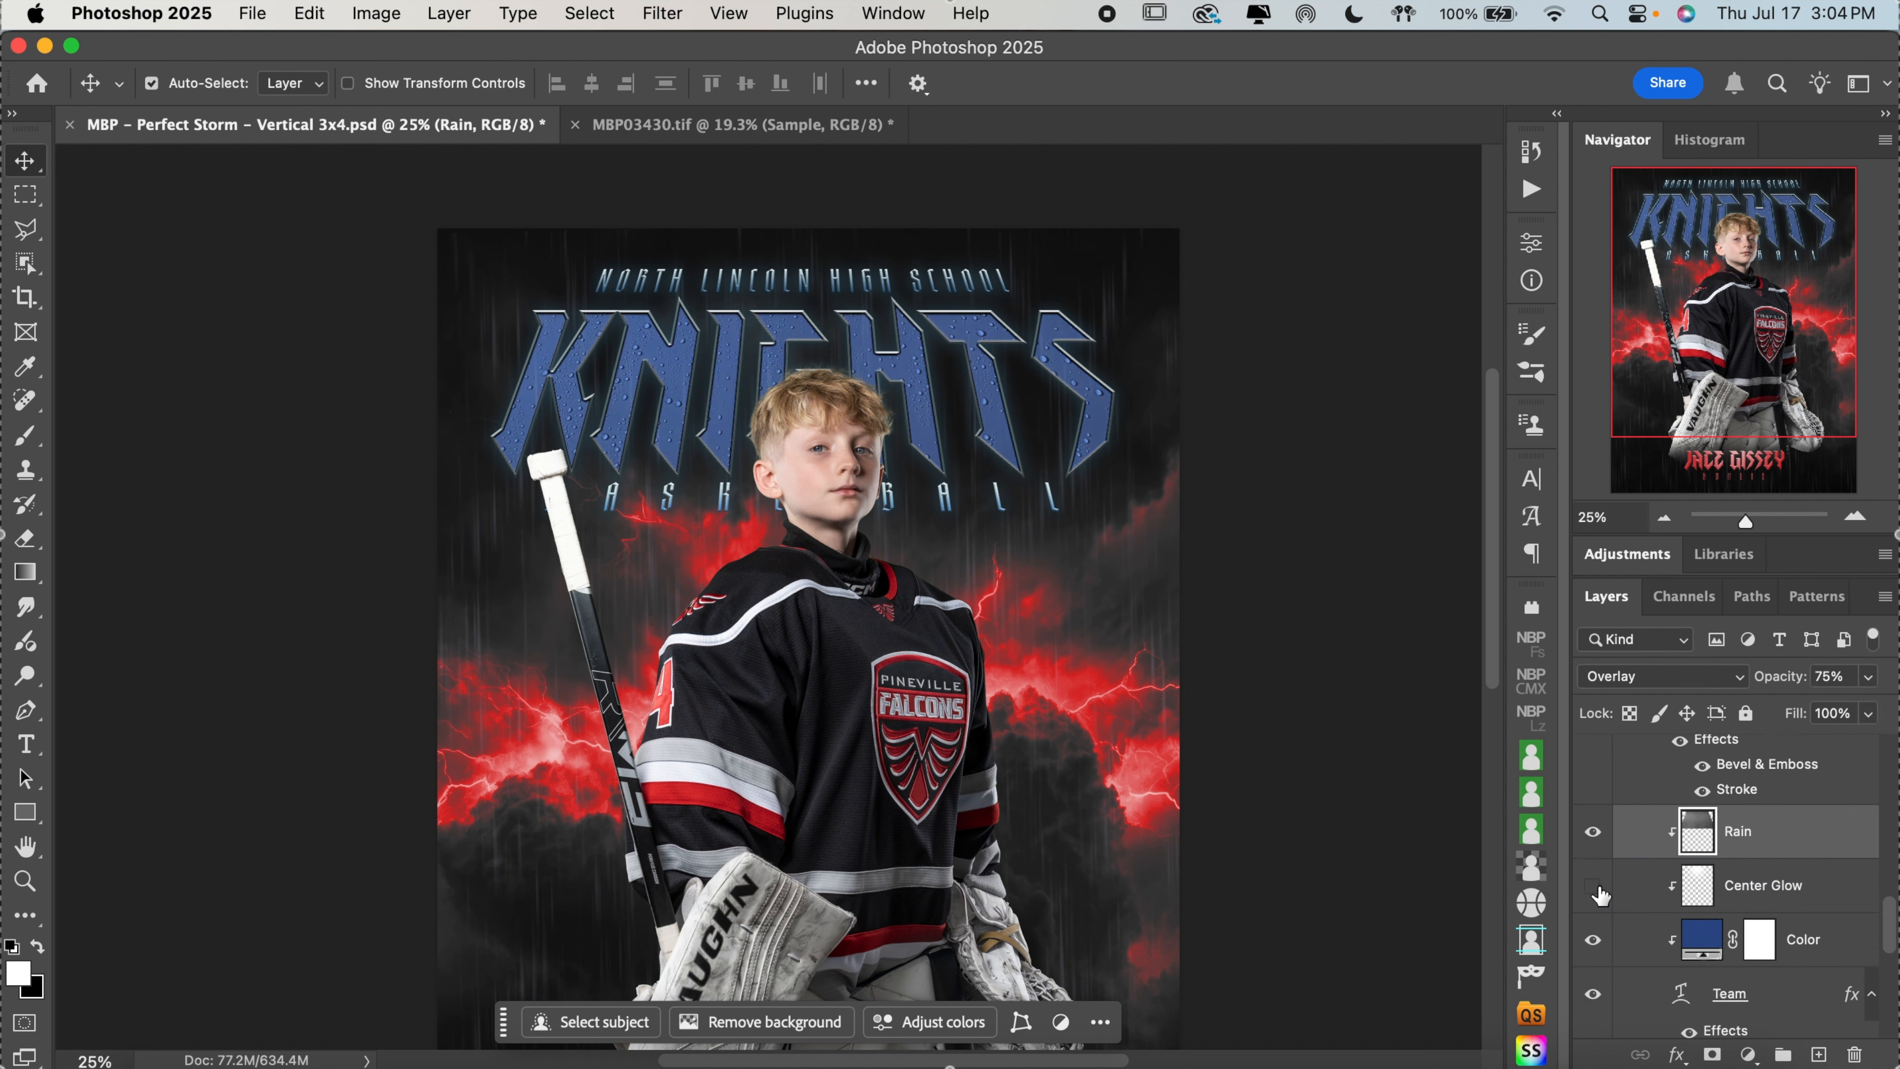
{"action": "left_click", "coordinate": [1596, 888]}
{"action": "left_click", "coordinate": [1596, 887]}
{"action": "left_click", "coordinate": [1596, 888]}
Recolor the Team group's Color fill layer with red #b41623 sampled from the jersey's sleeve stripe
{"action": "left_click", "coordinate": [1712, 941]}
{"action": "double_click", "coordinate": [1712, 941]}
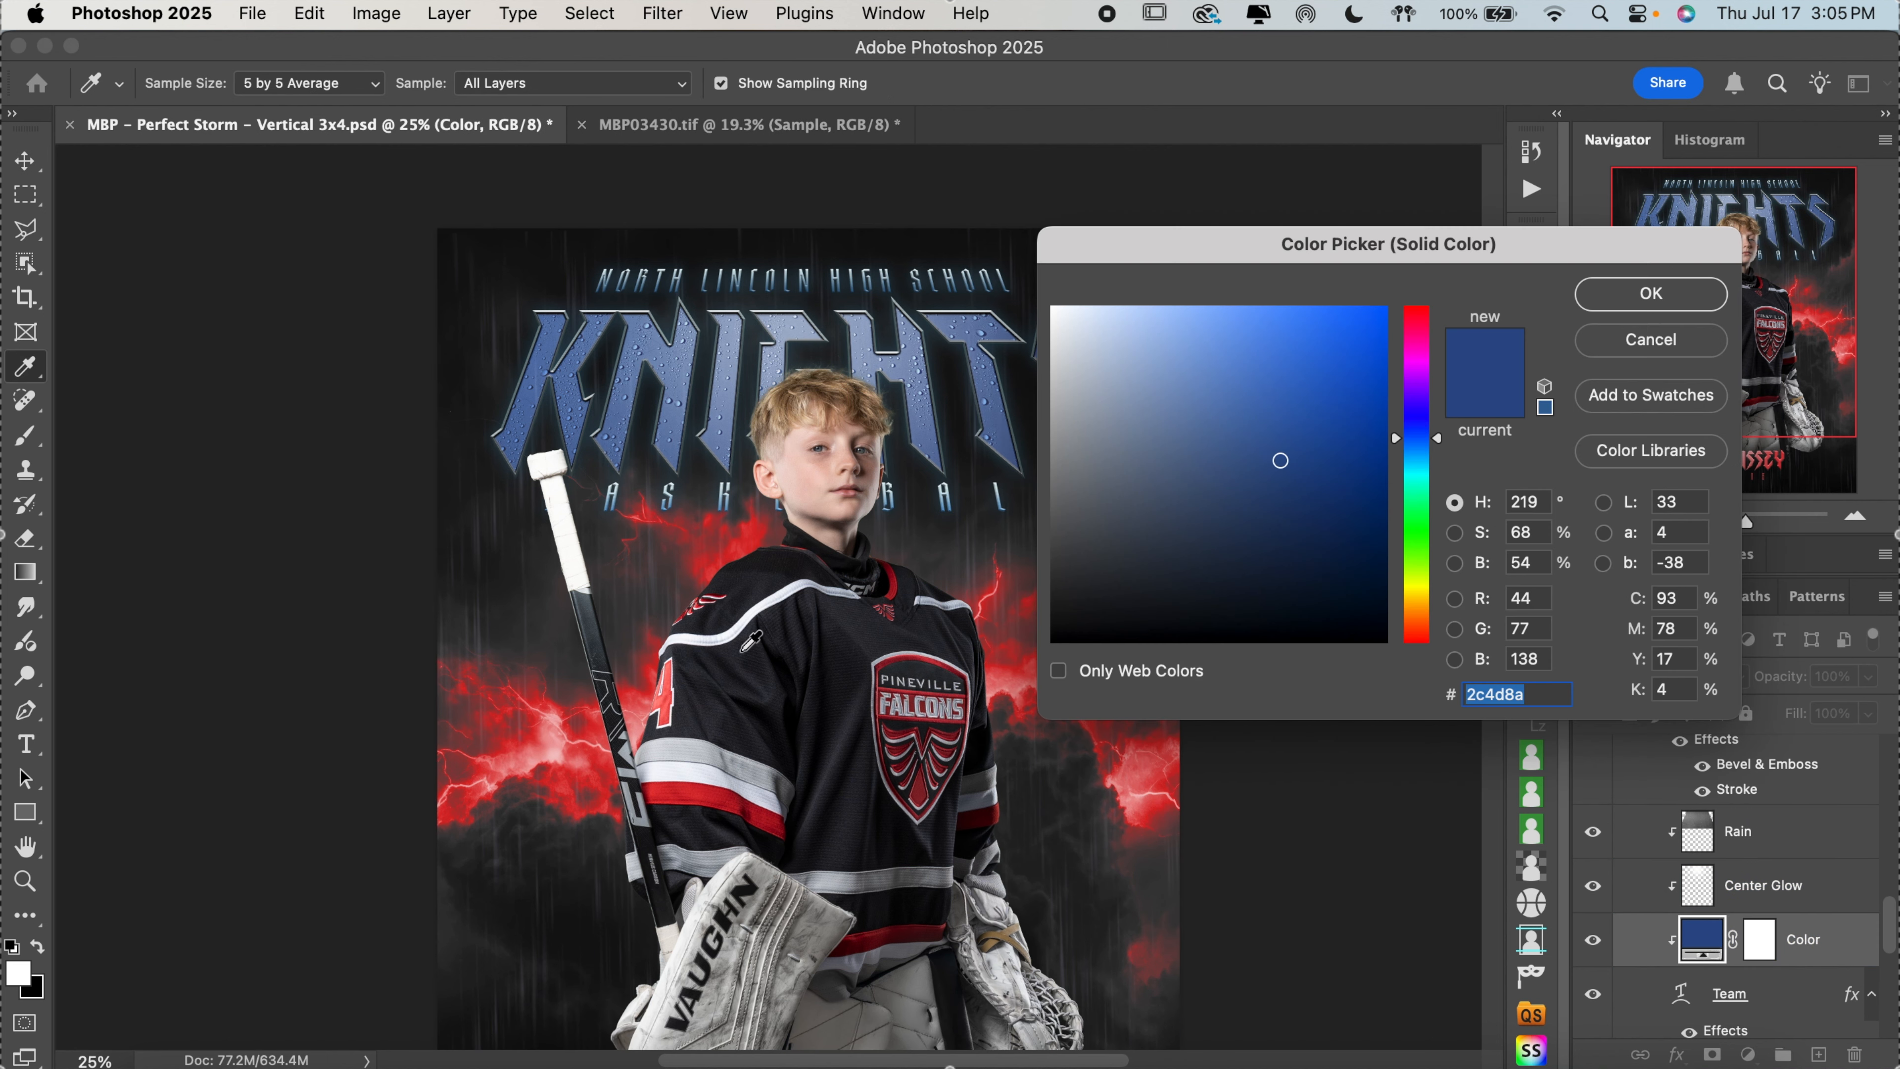
{"action": "scroll", "coordinate": [827, 578], "scroll_direction": "down", "scroll_amount": 3}
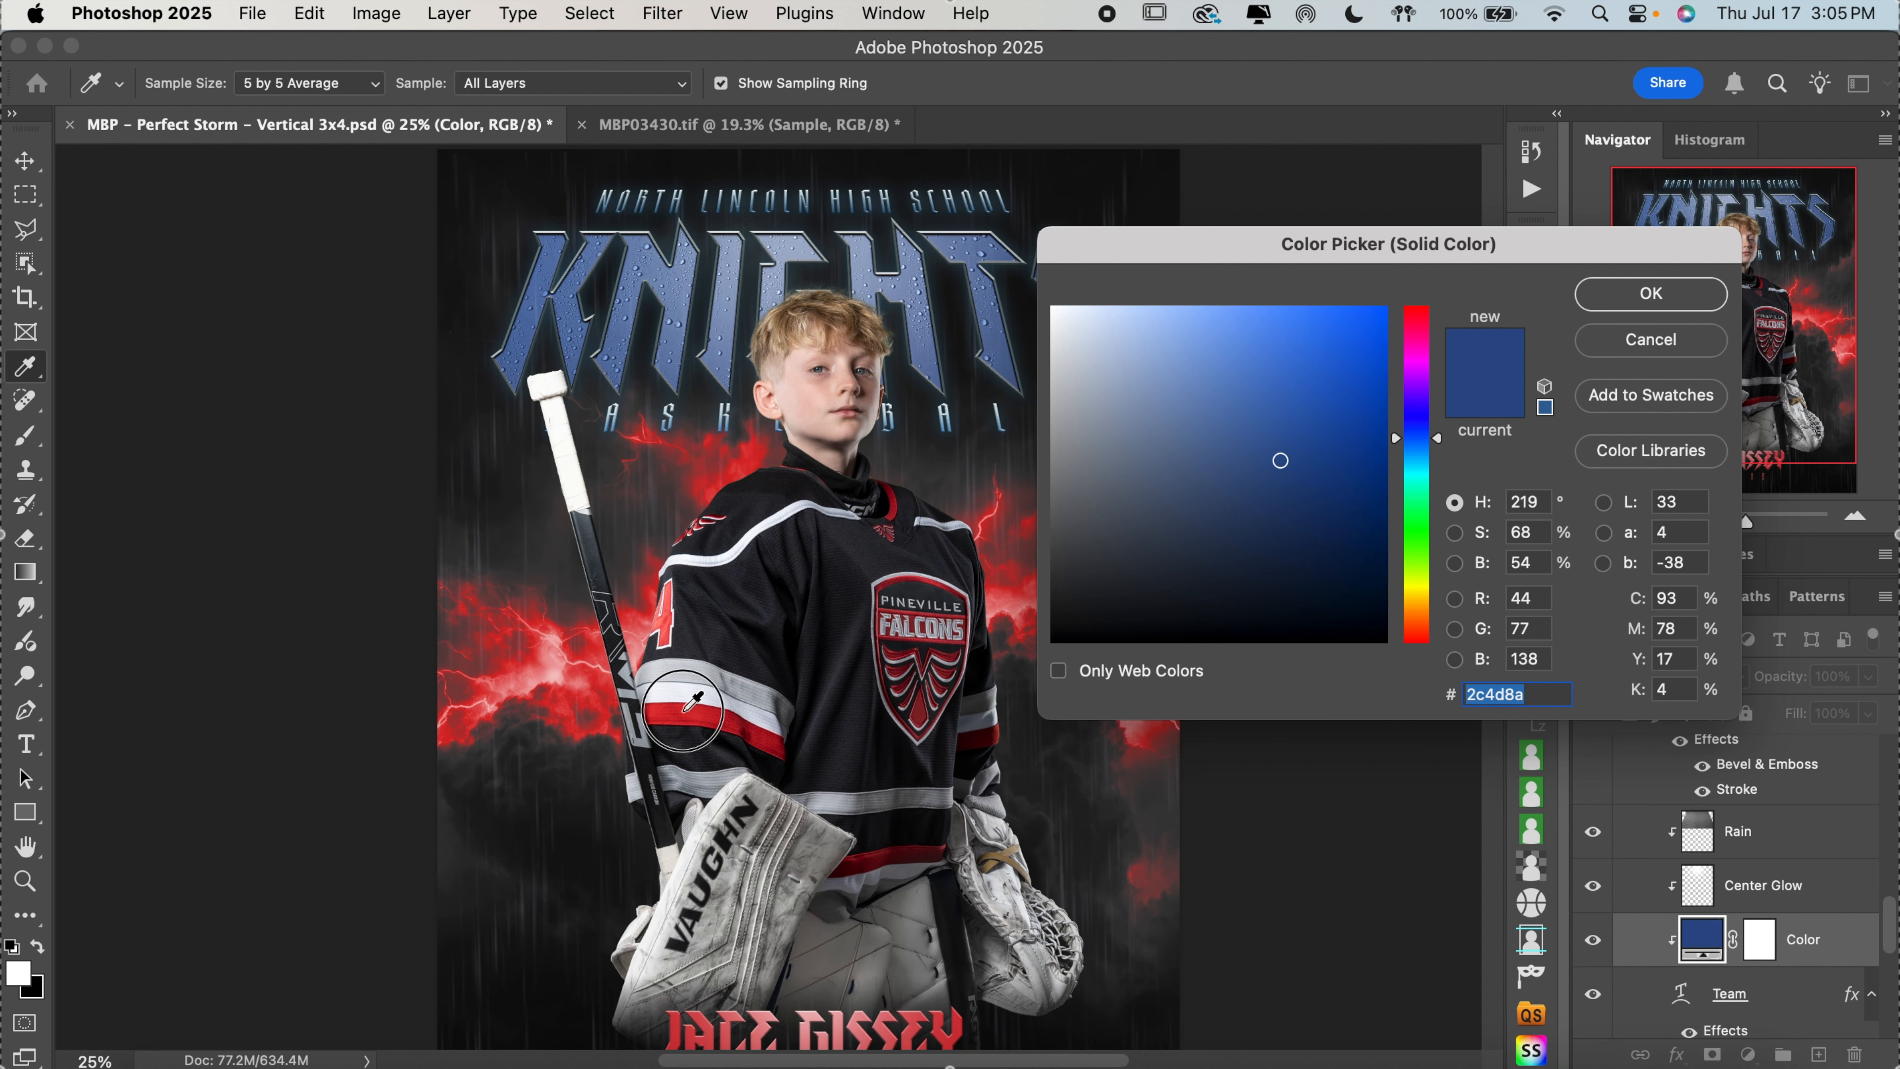
{"action": "left_click", "coordinate": [689, 707]}
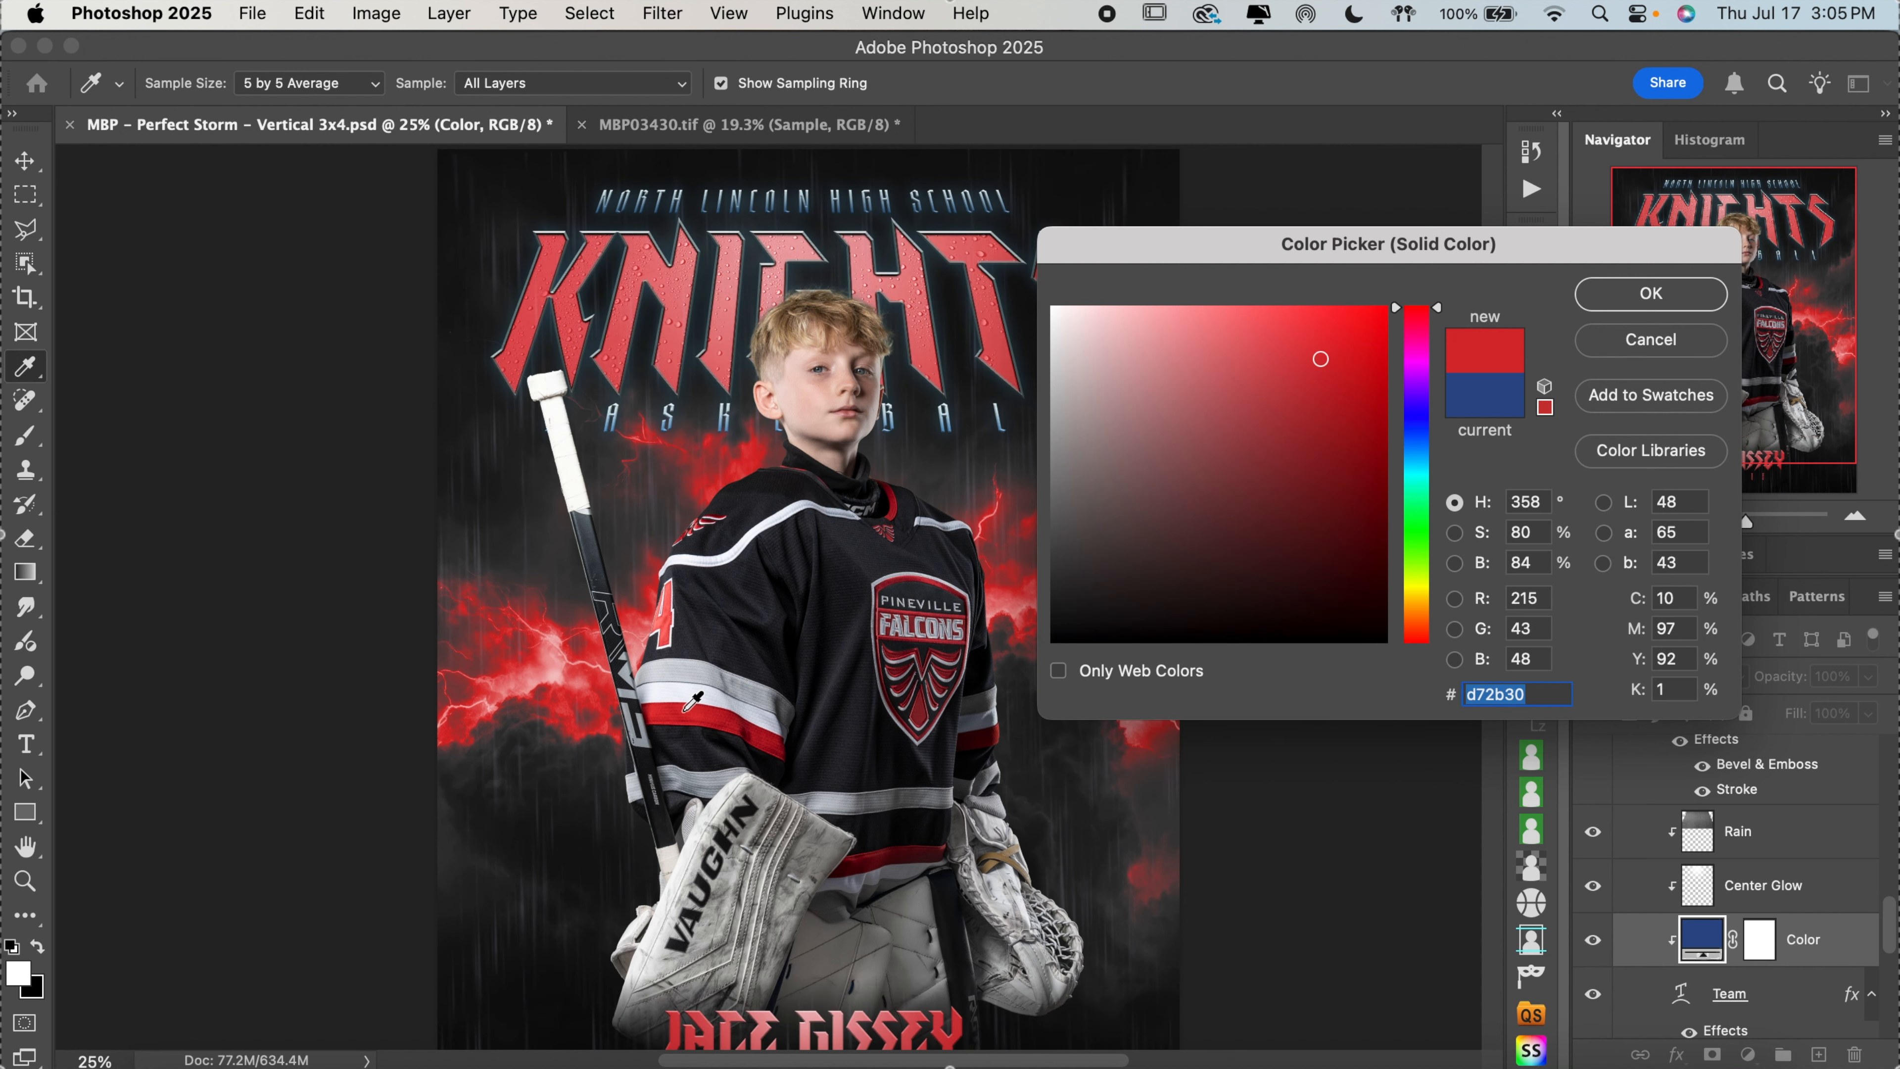
{"action": "left_click", "coordinate": [713, 715]}
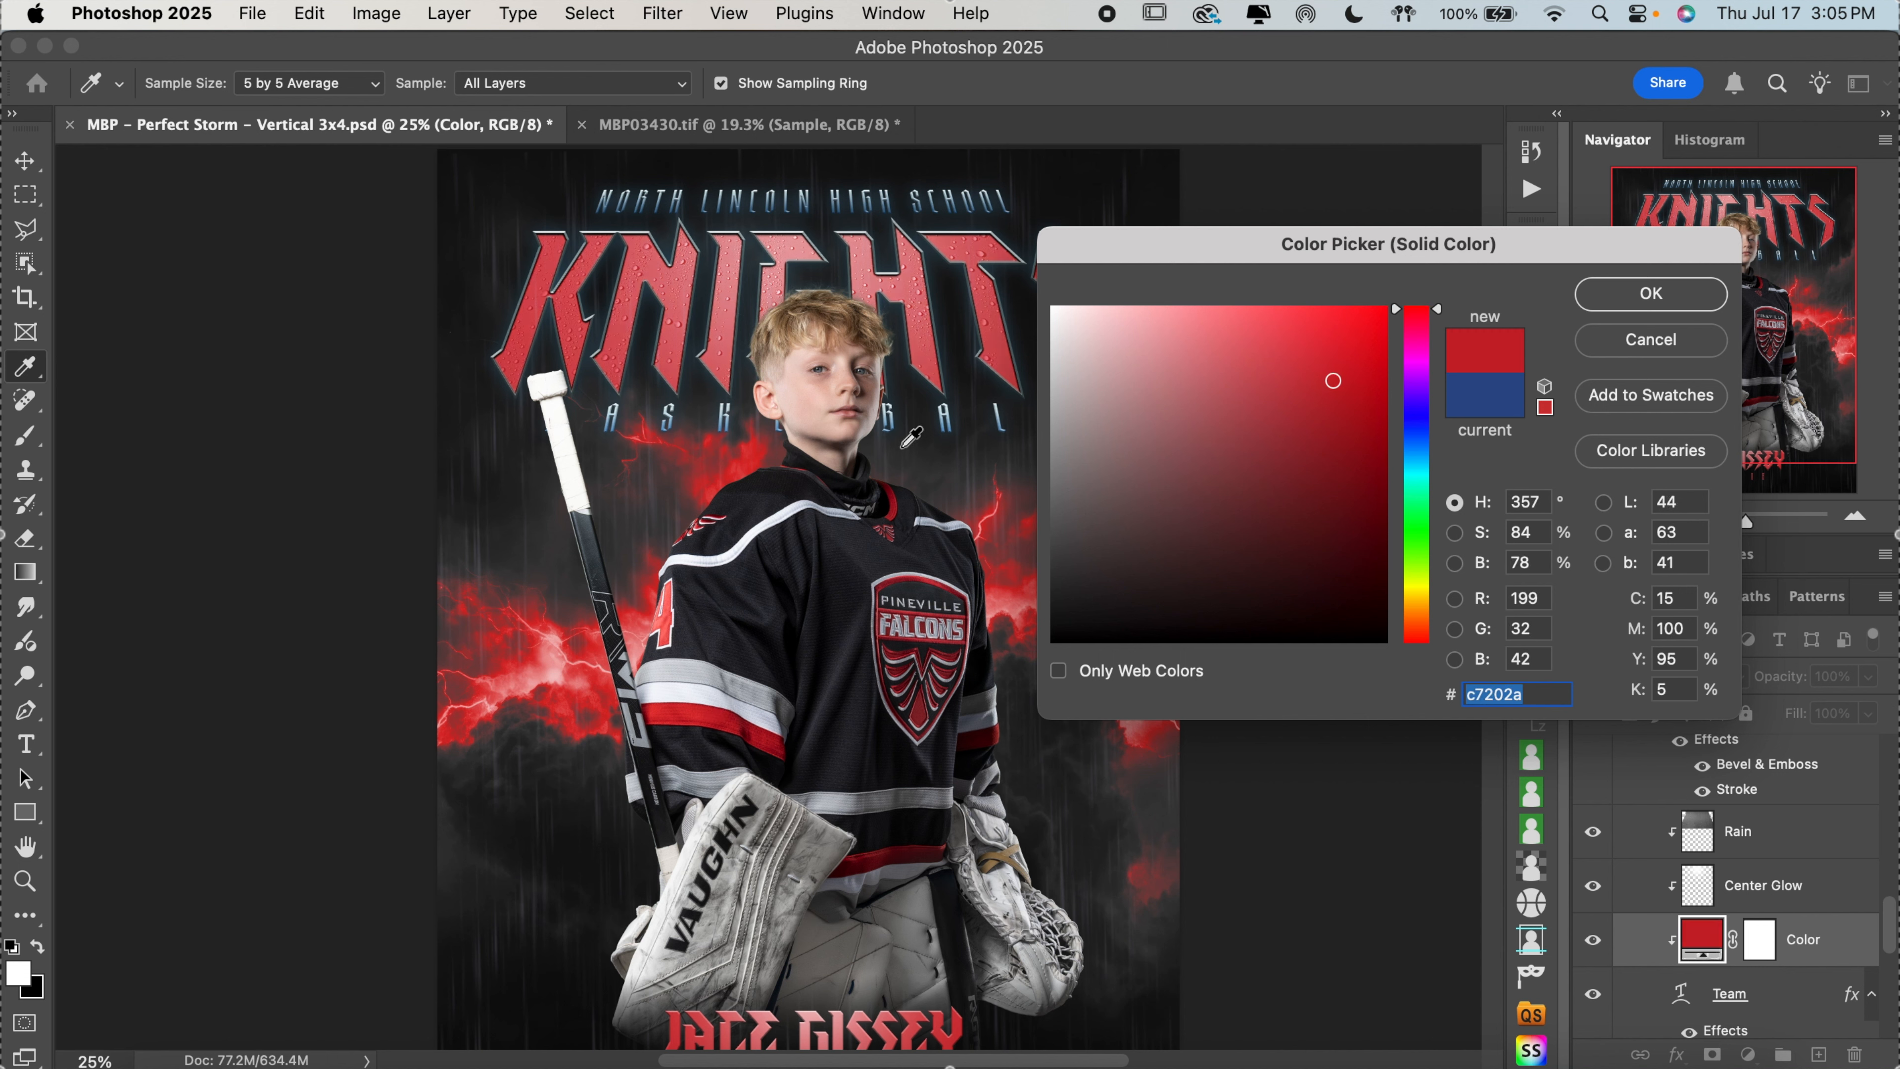
{"action": "left_click", "coordinate": [899, 504]}
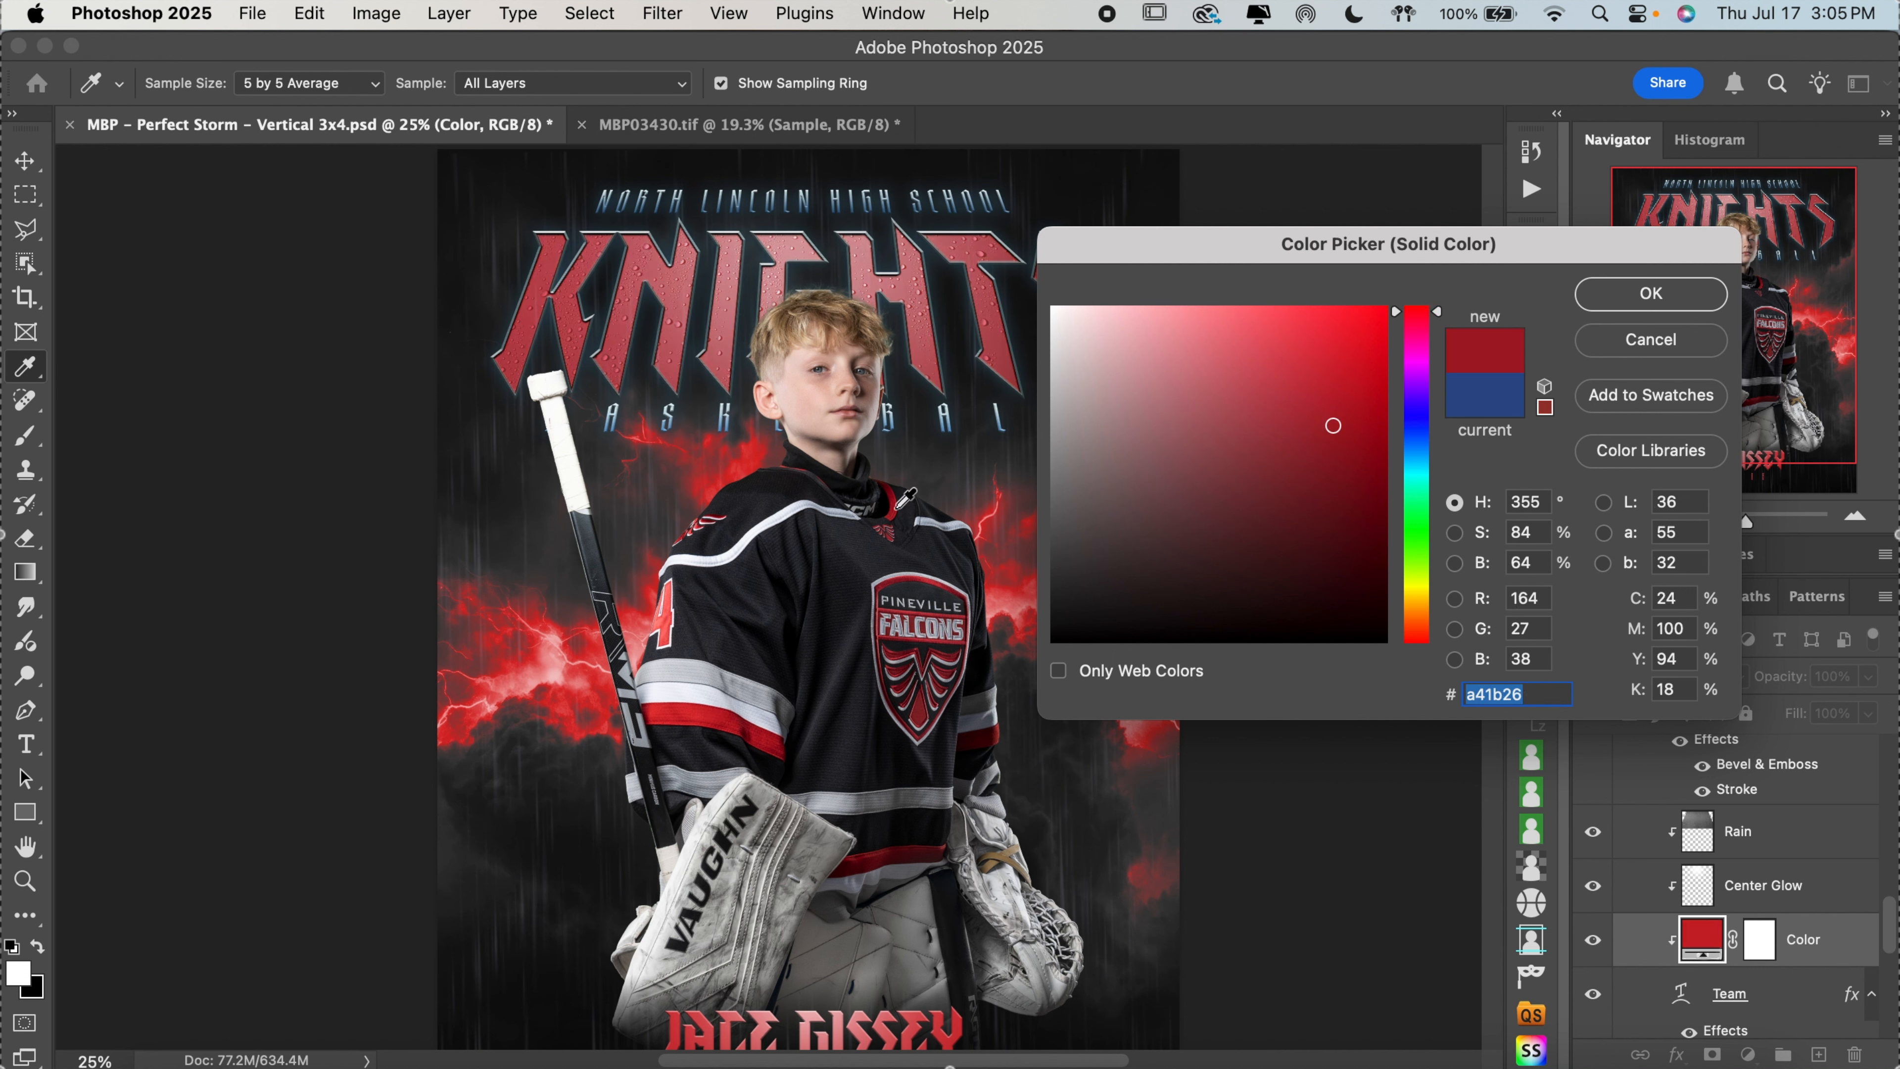
{"action": "left_click", "coordinate": [764, 735]}
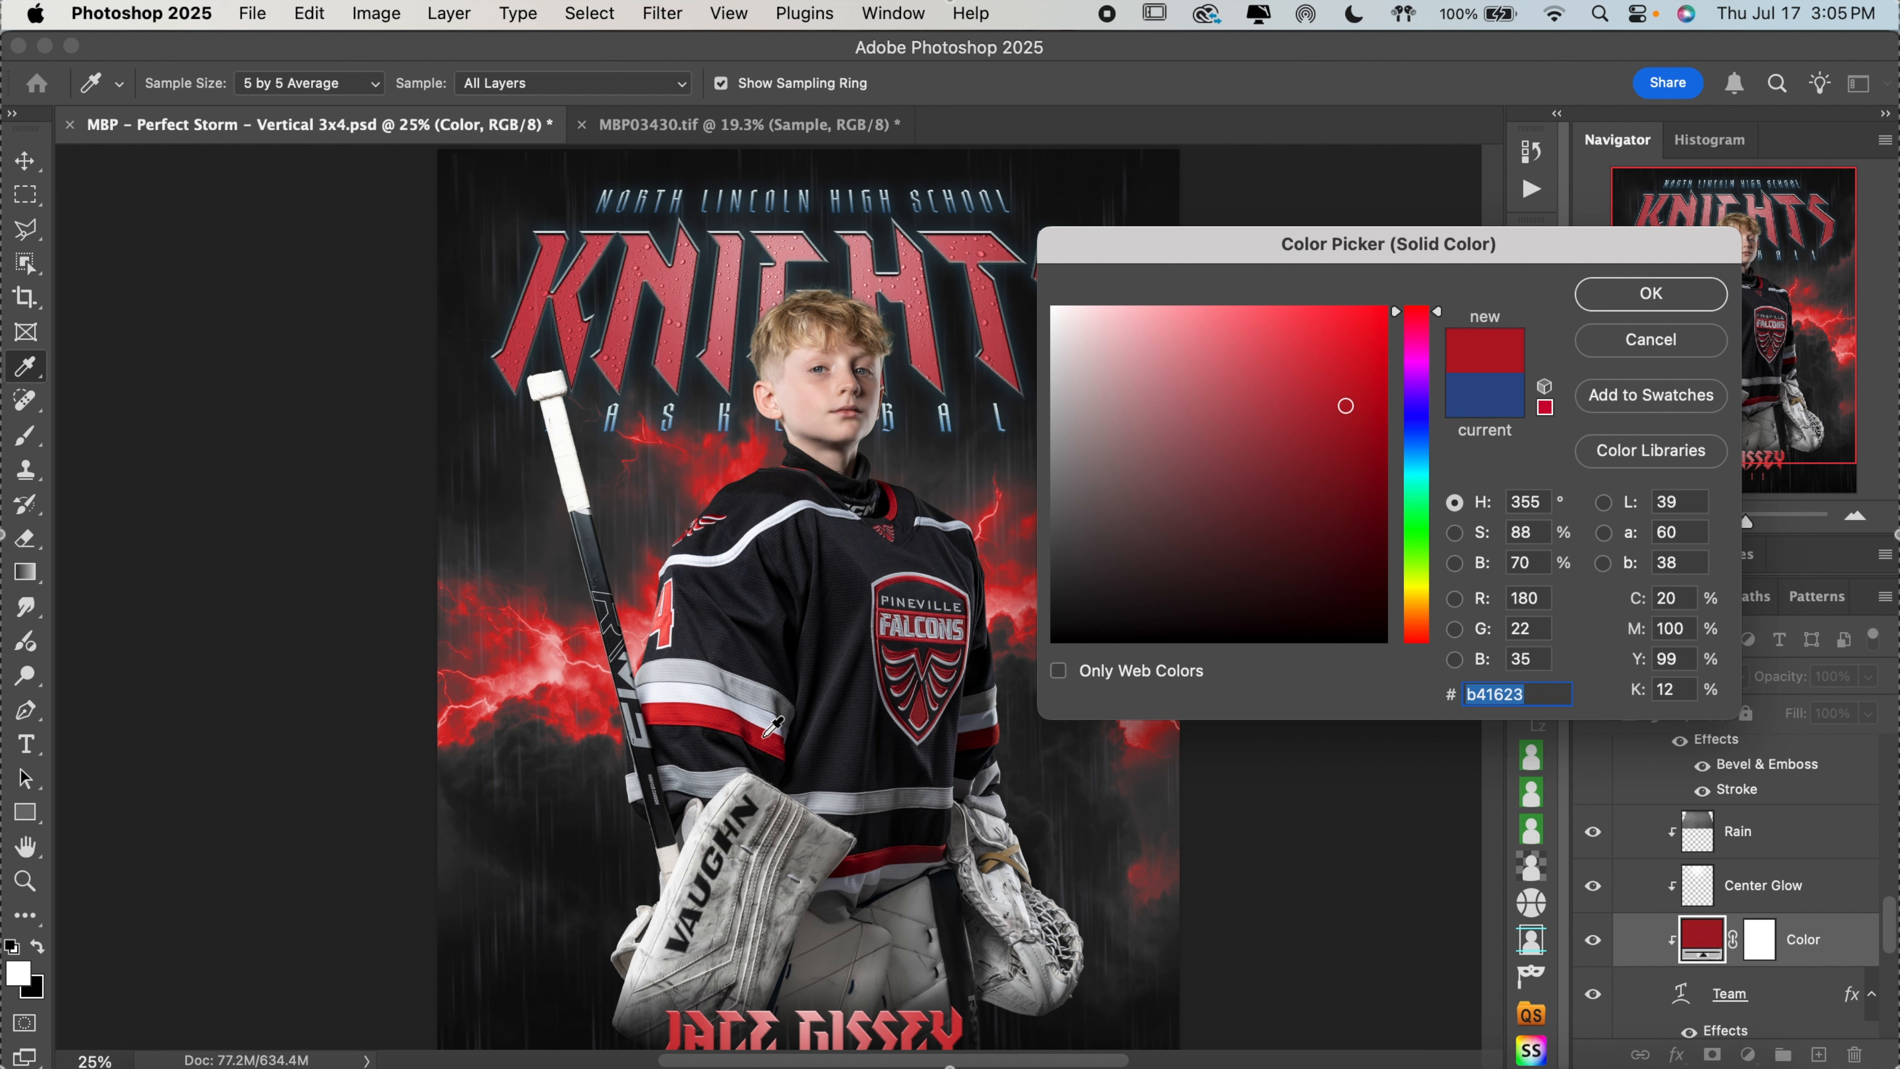
{"action": "left_click", "coordinate": [1620, 305]}
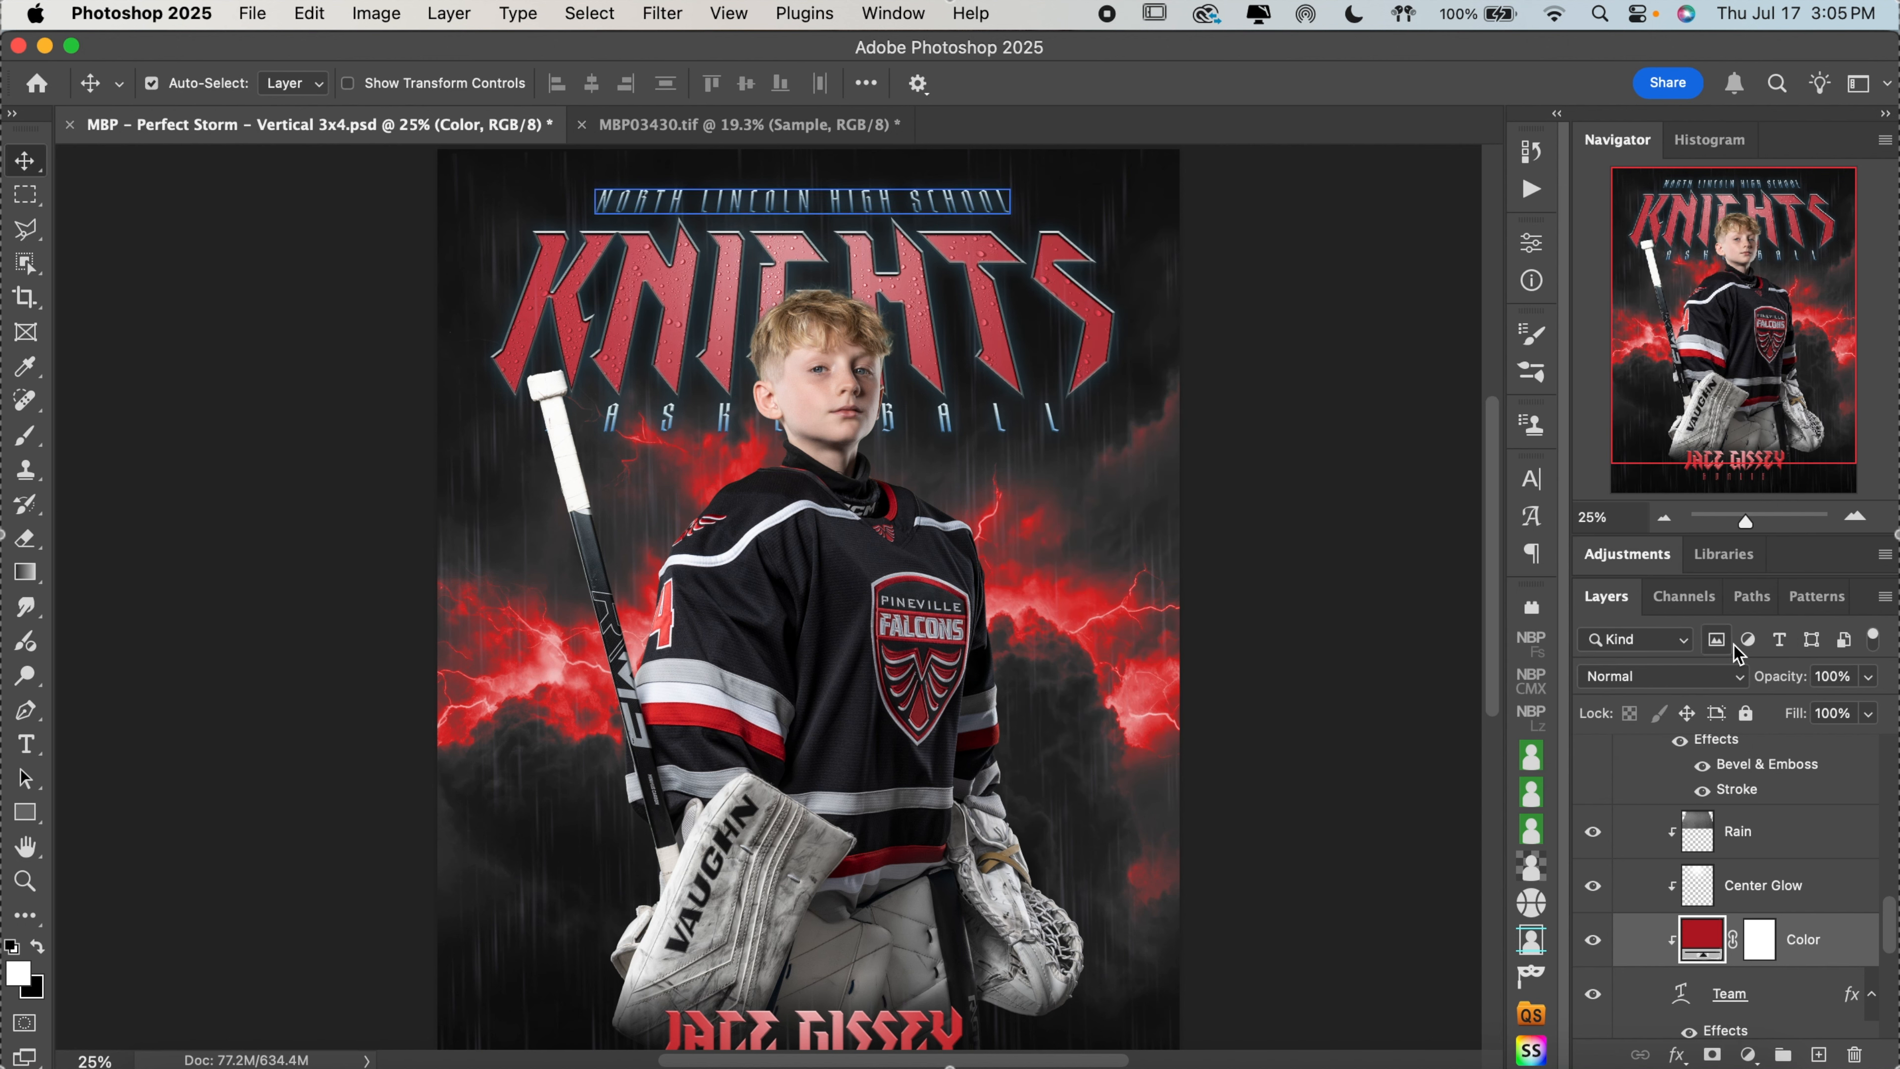
Try the Multiply blend mode at 100% opacity on the Rain layer, and undo both changes
{"action": "left_click", "coordinate": [1788, 836]}
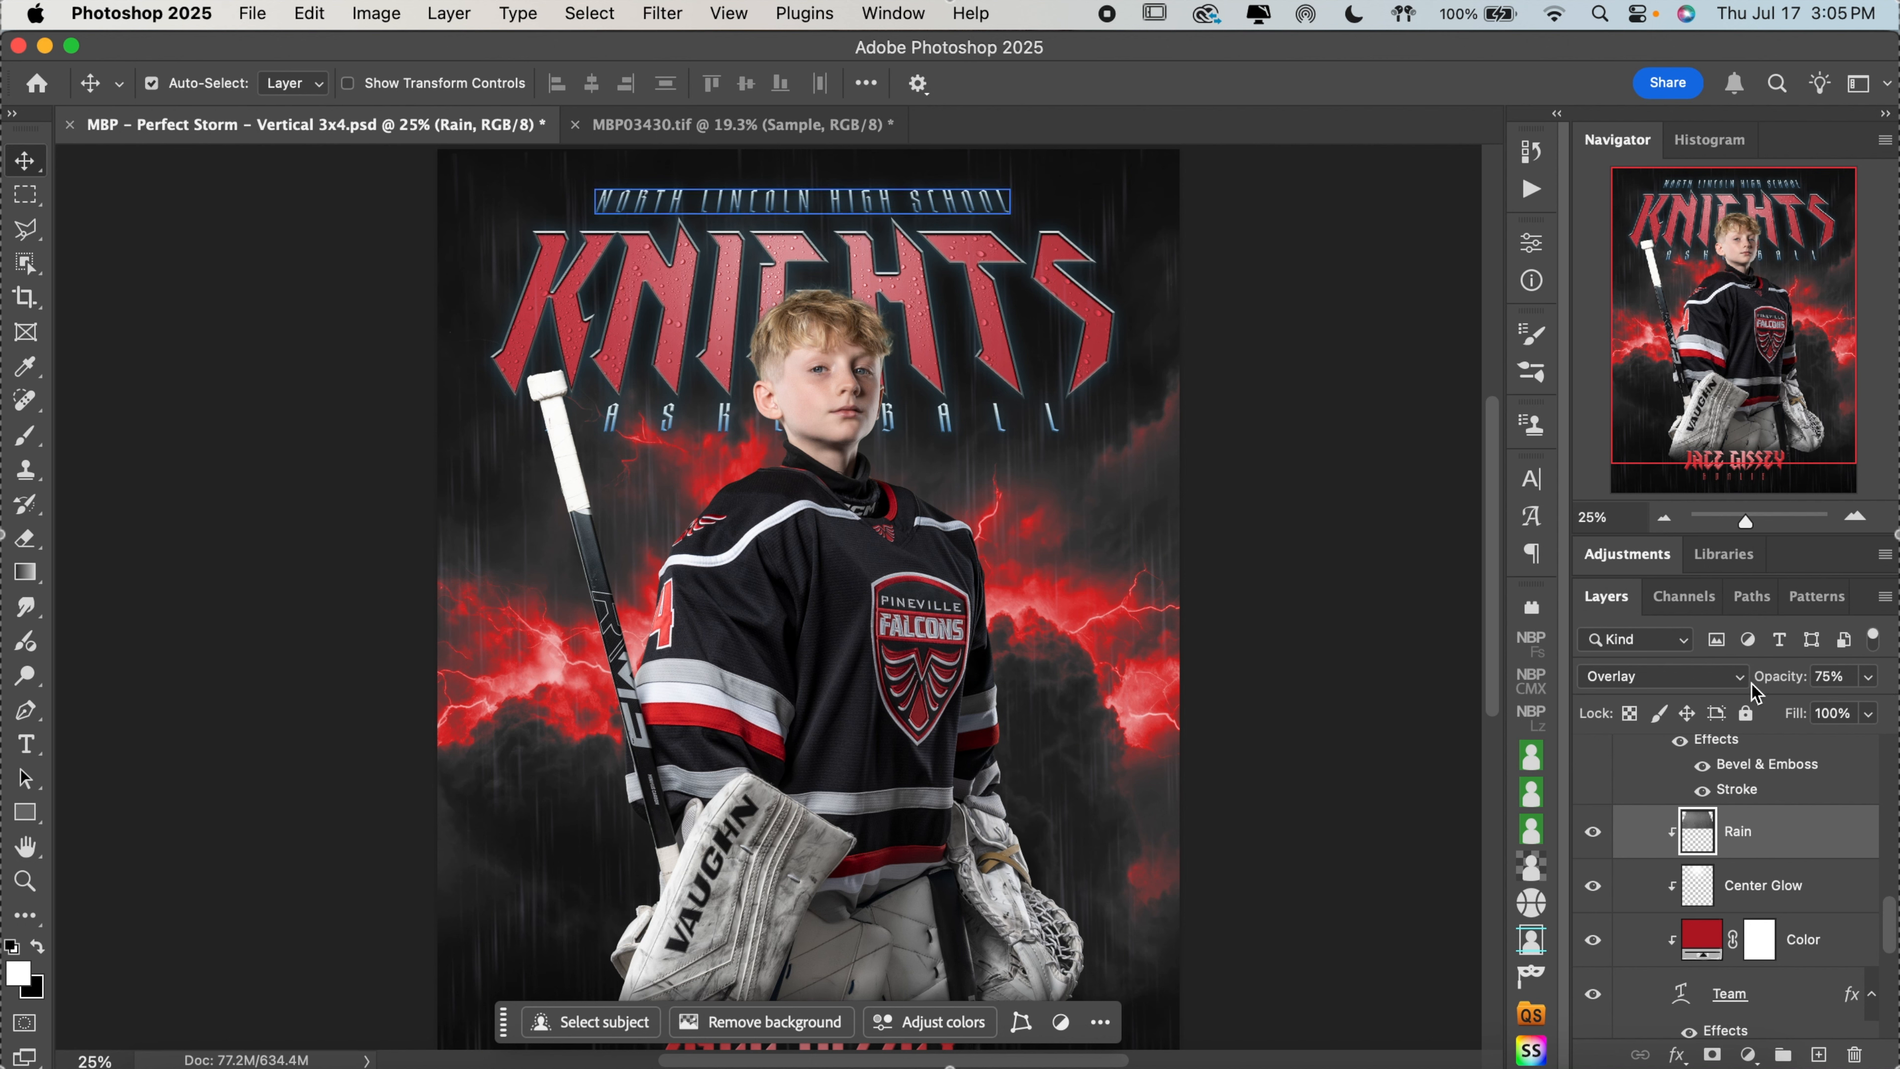
{"action": "left_click", "coordinate": [1737, 679]}
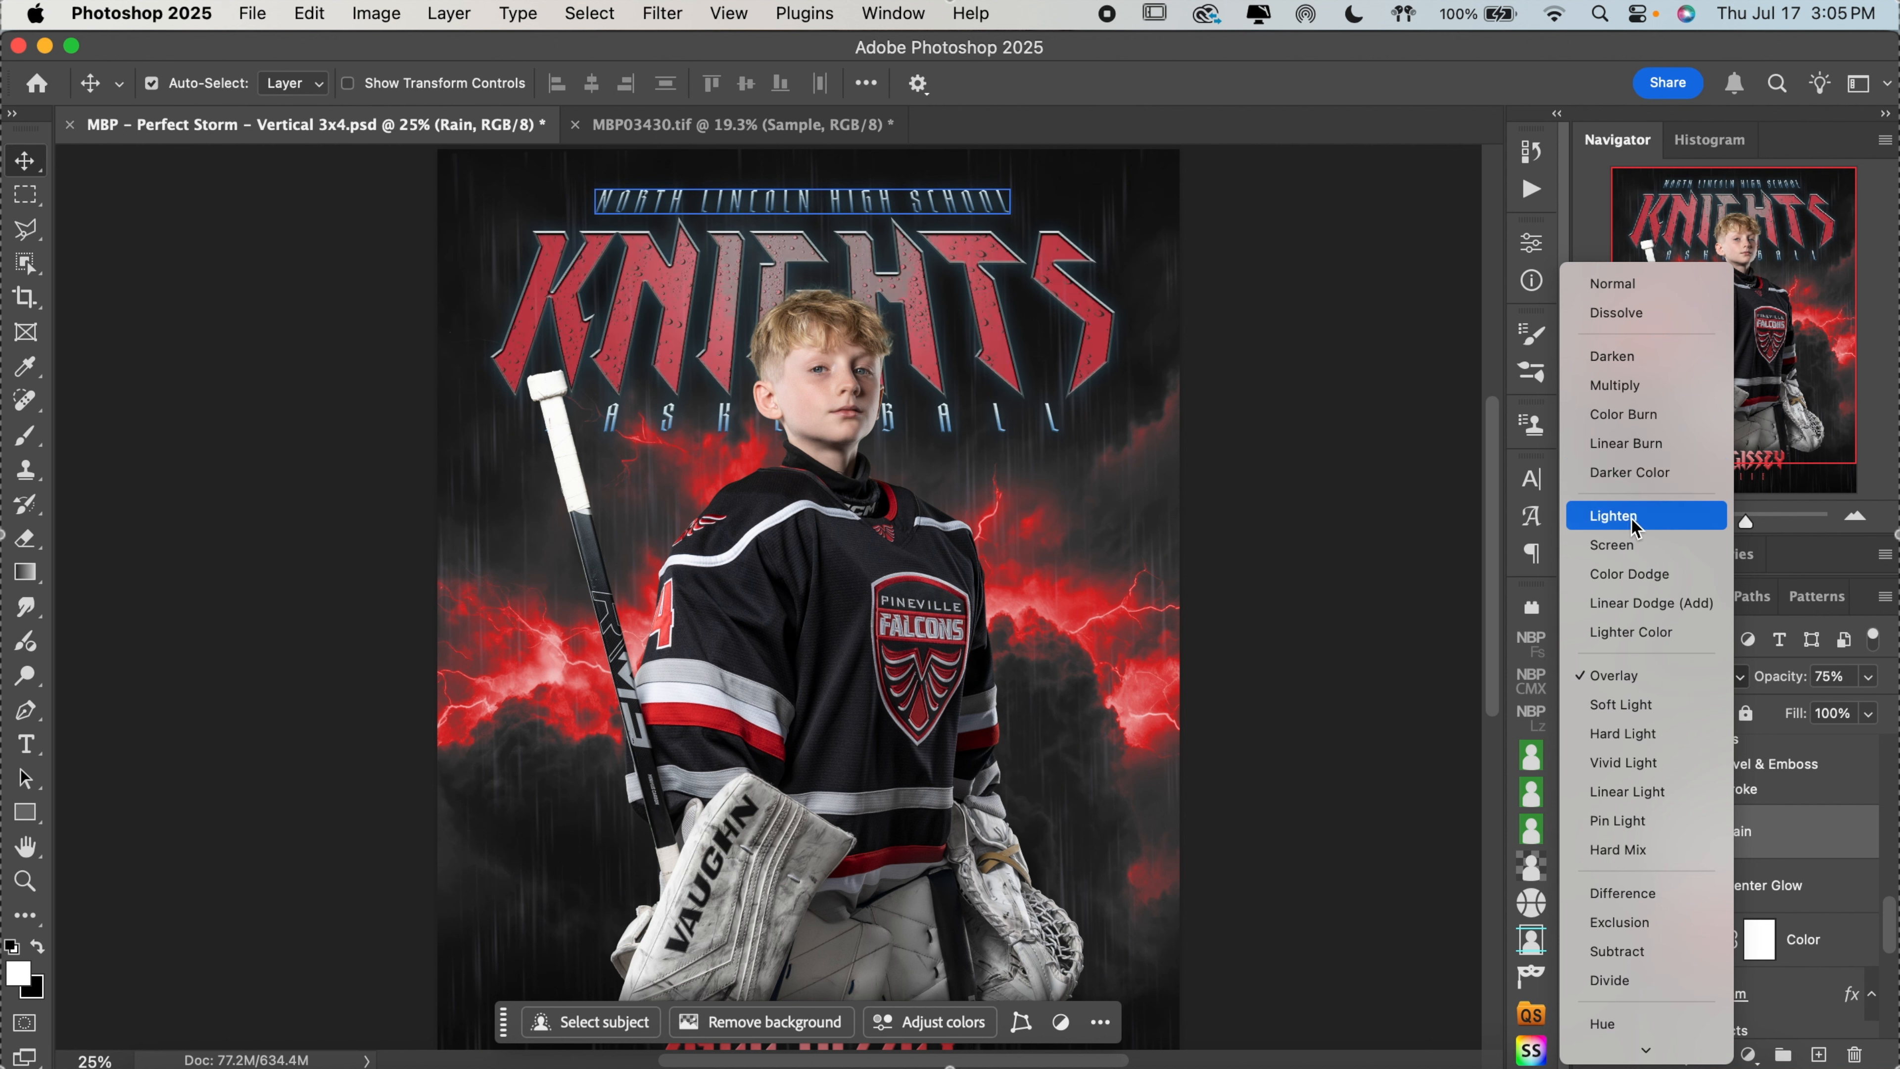
{"action": "left_click", "coordinate": [1634, 385]}
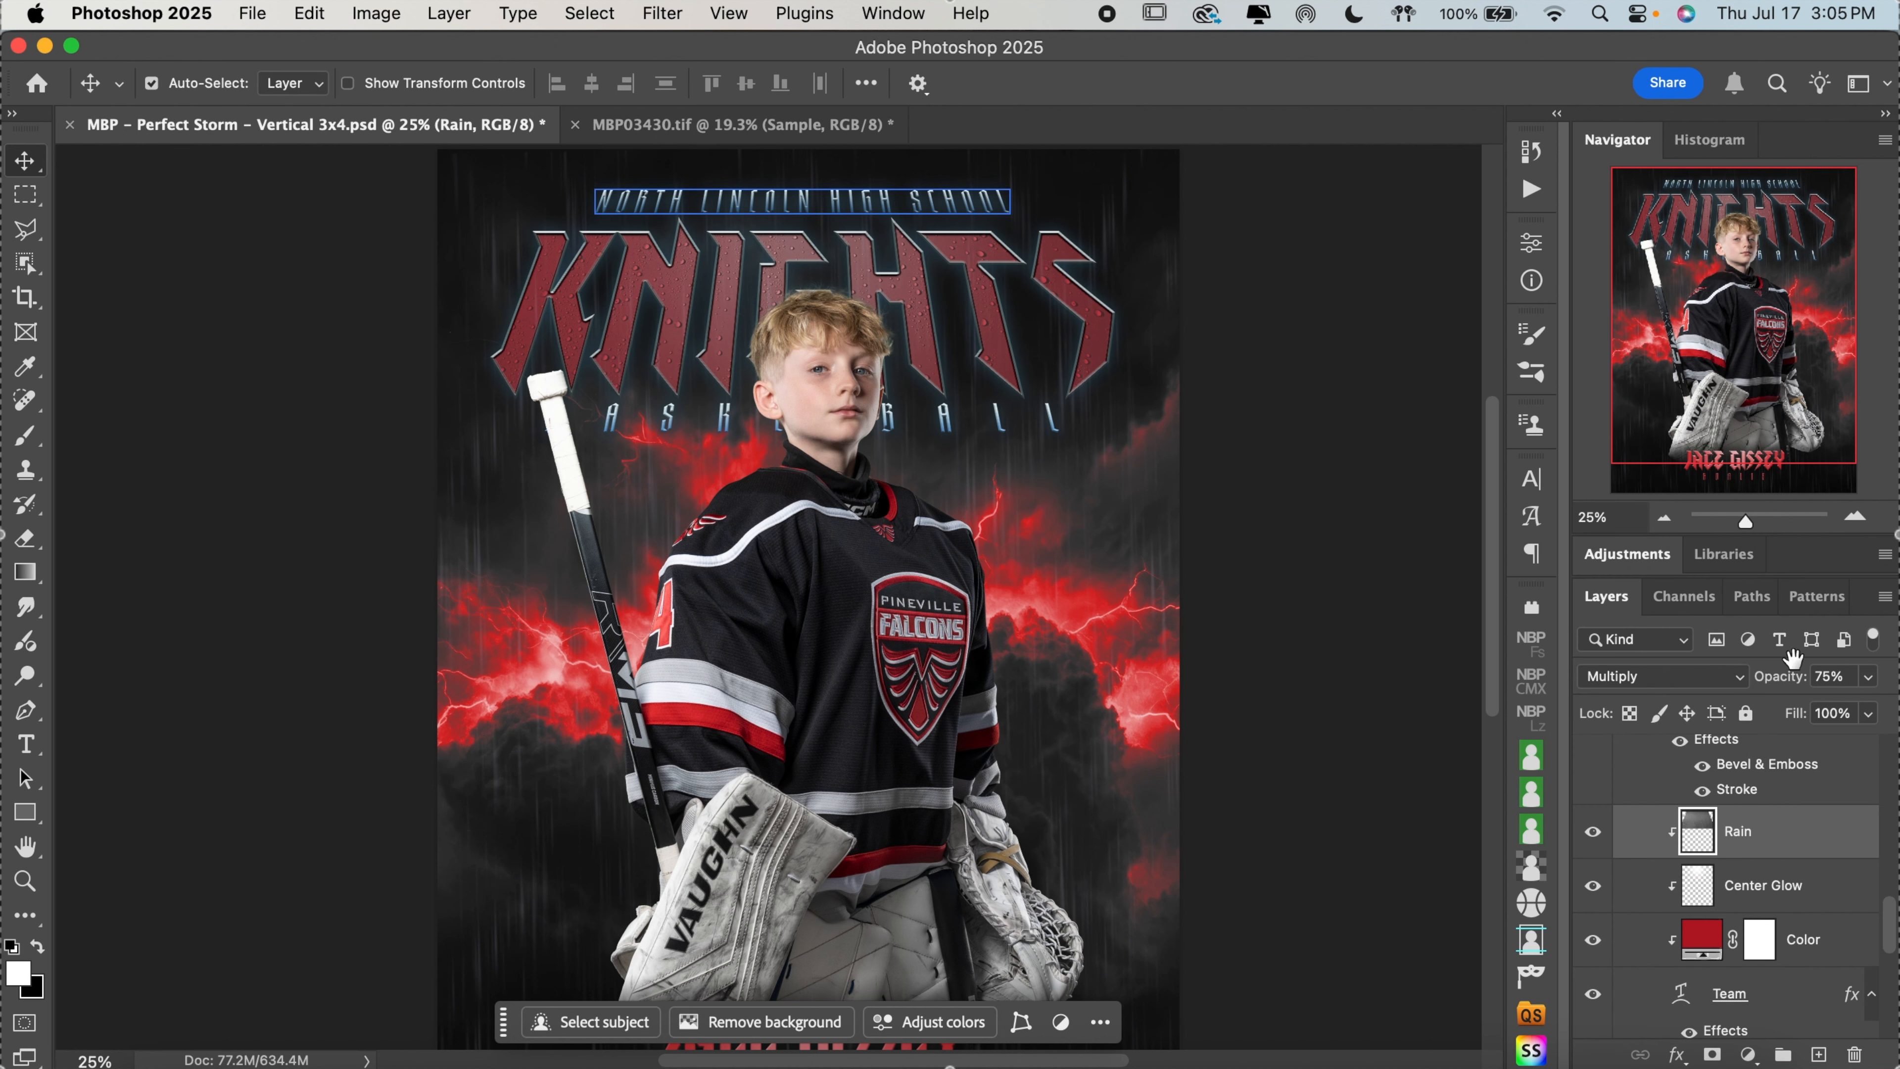
{"action": "left_click", "coordinate": [1869, 680]}
{"action": "left_click_drag", "start_coordinate": [1863, 708], "coordinate": [1896, 715]}
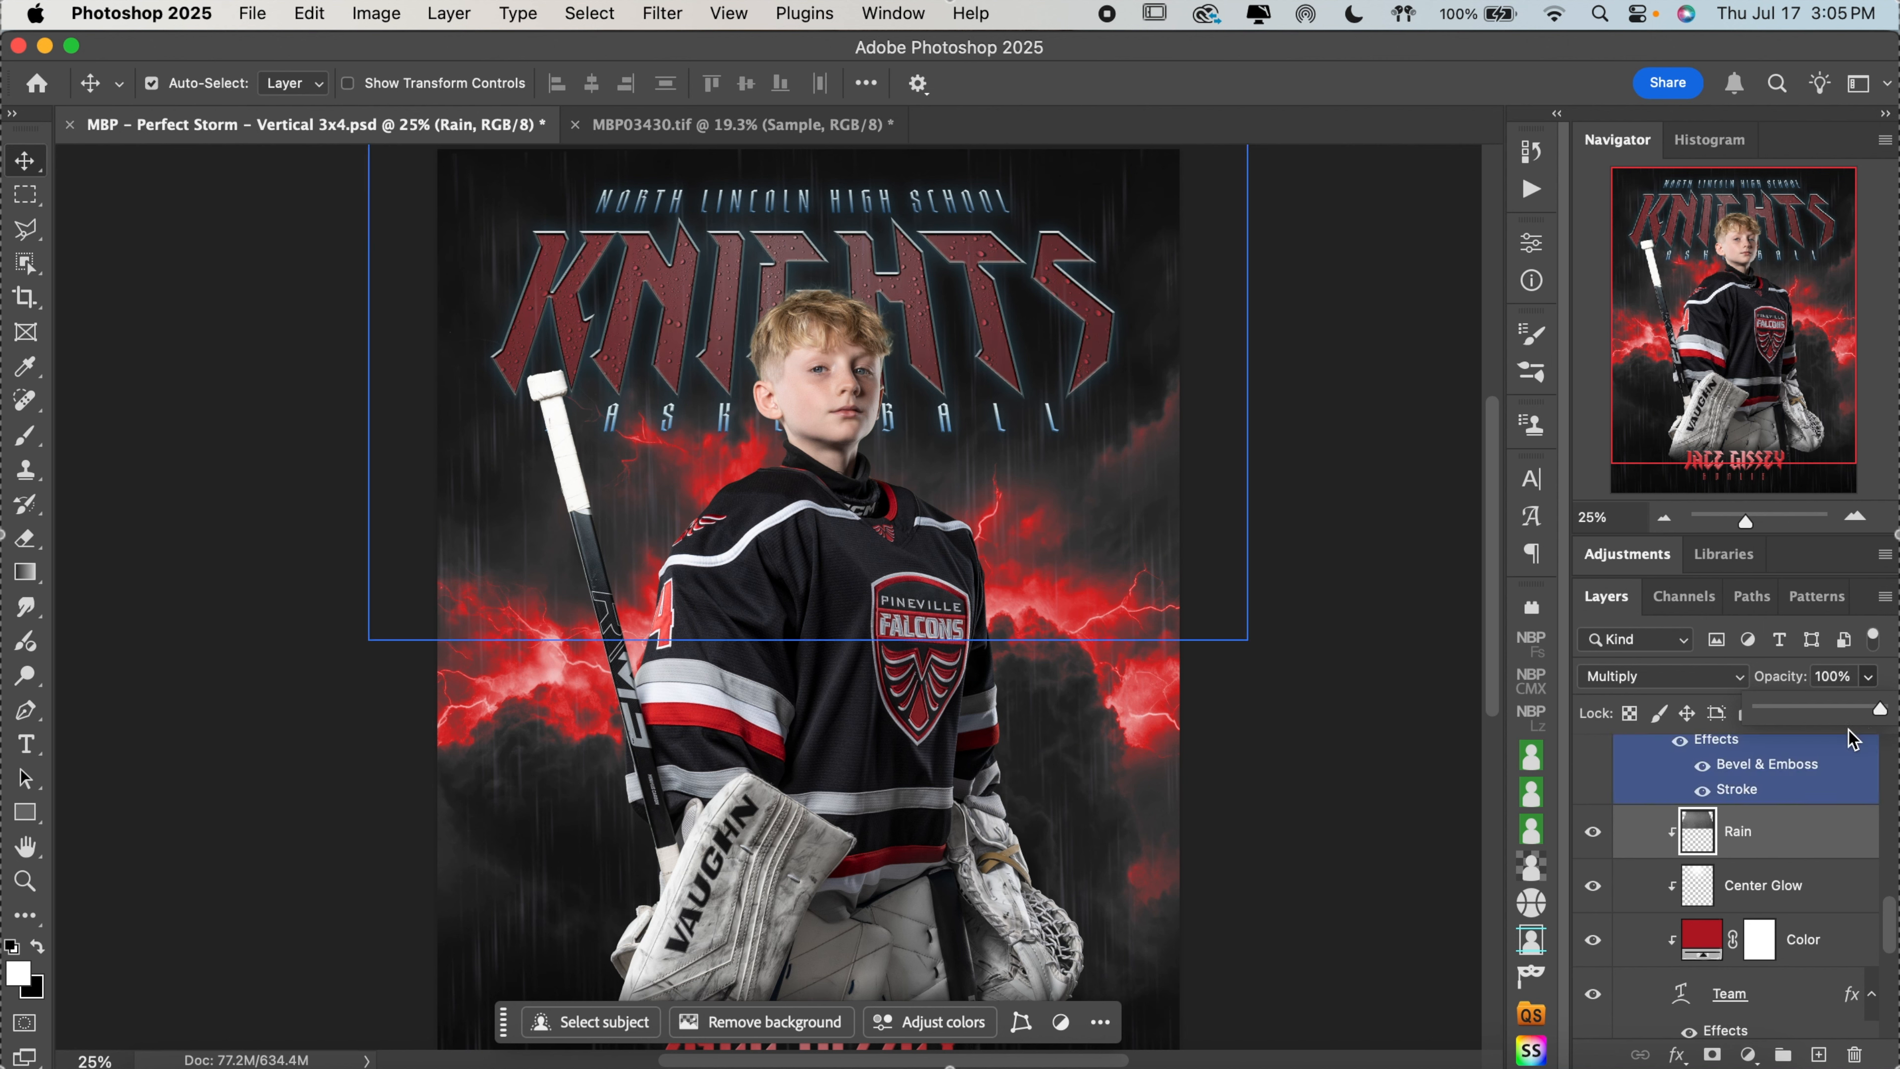
{"action": "key", "text": "super+z"}
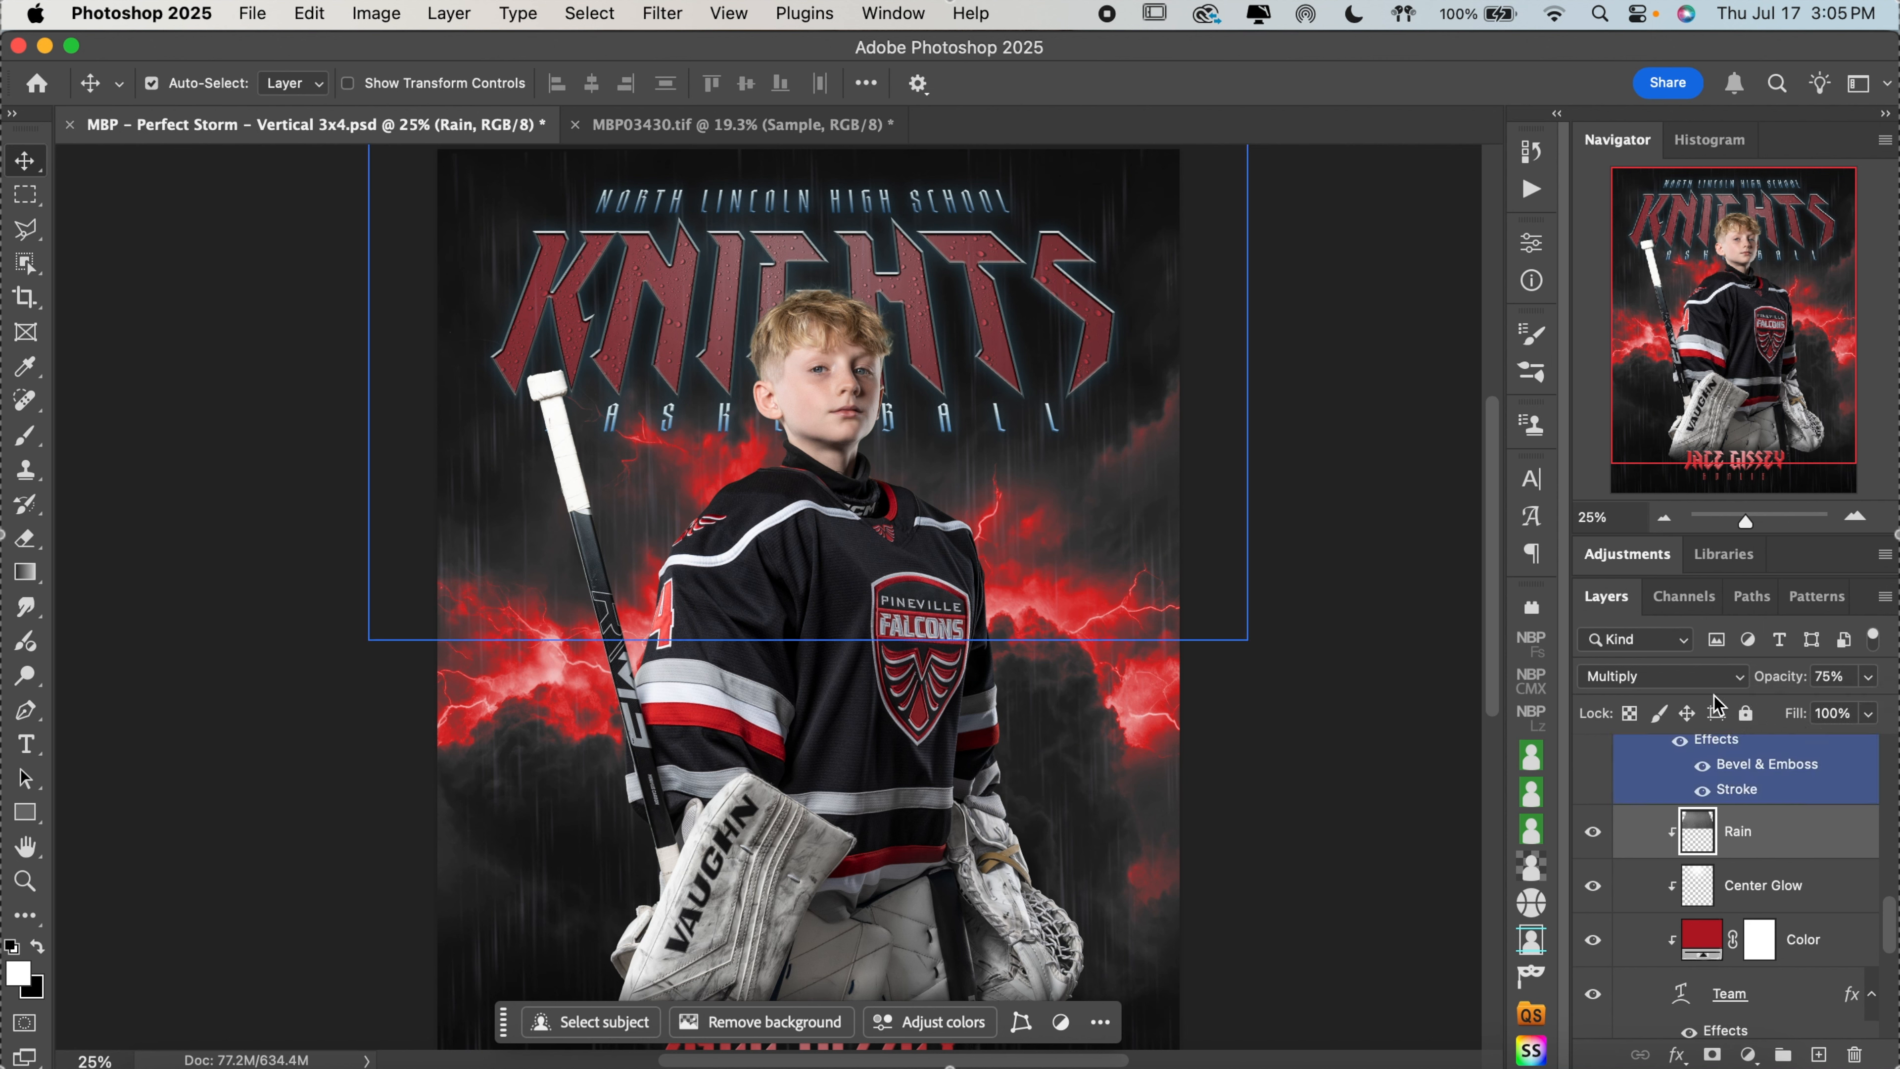
{"action": "key", "text": "super+z"}
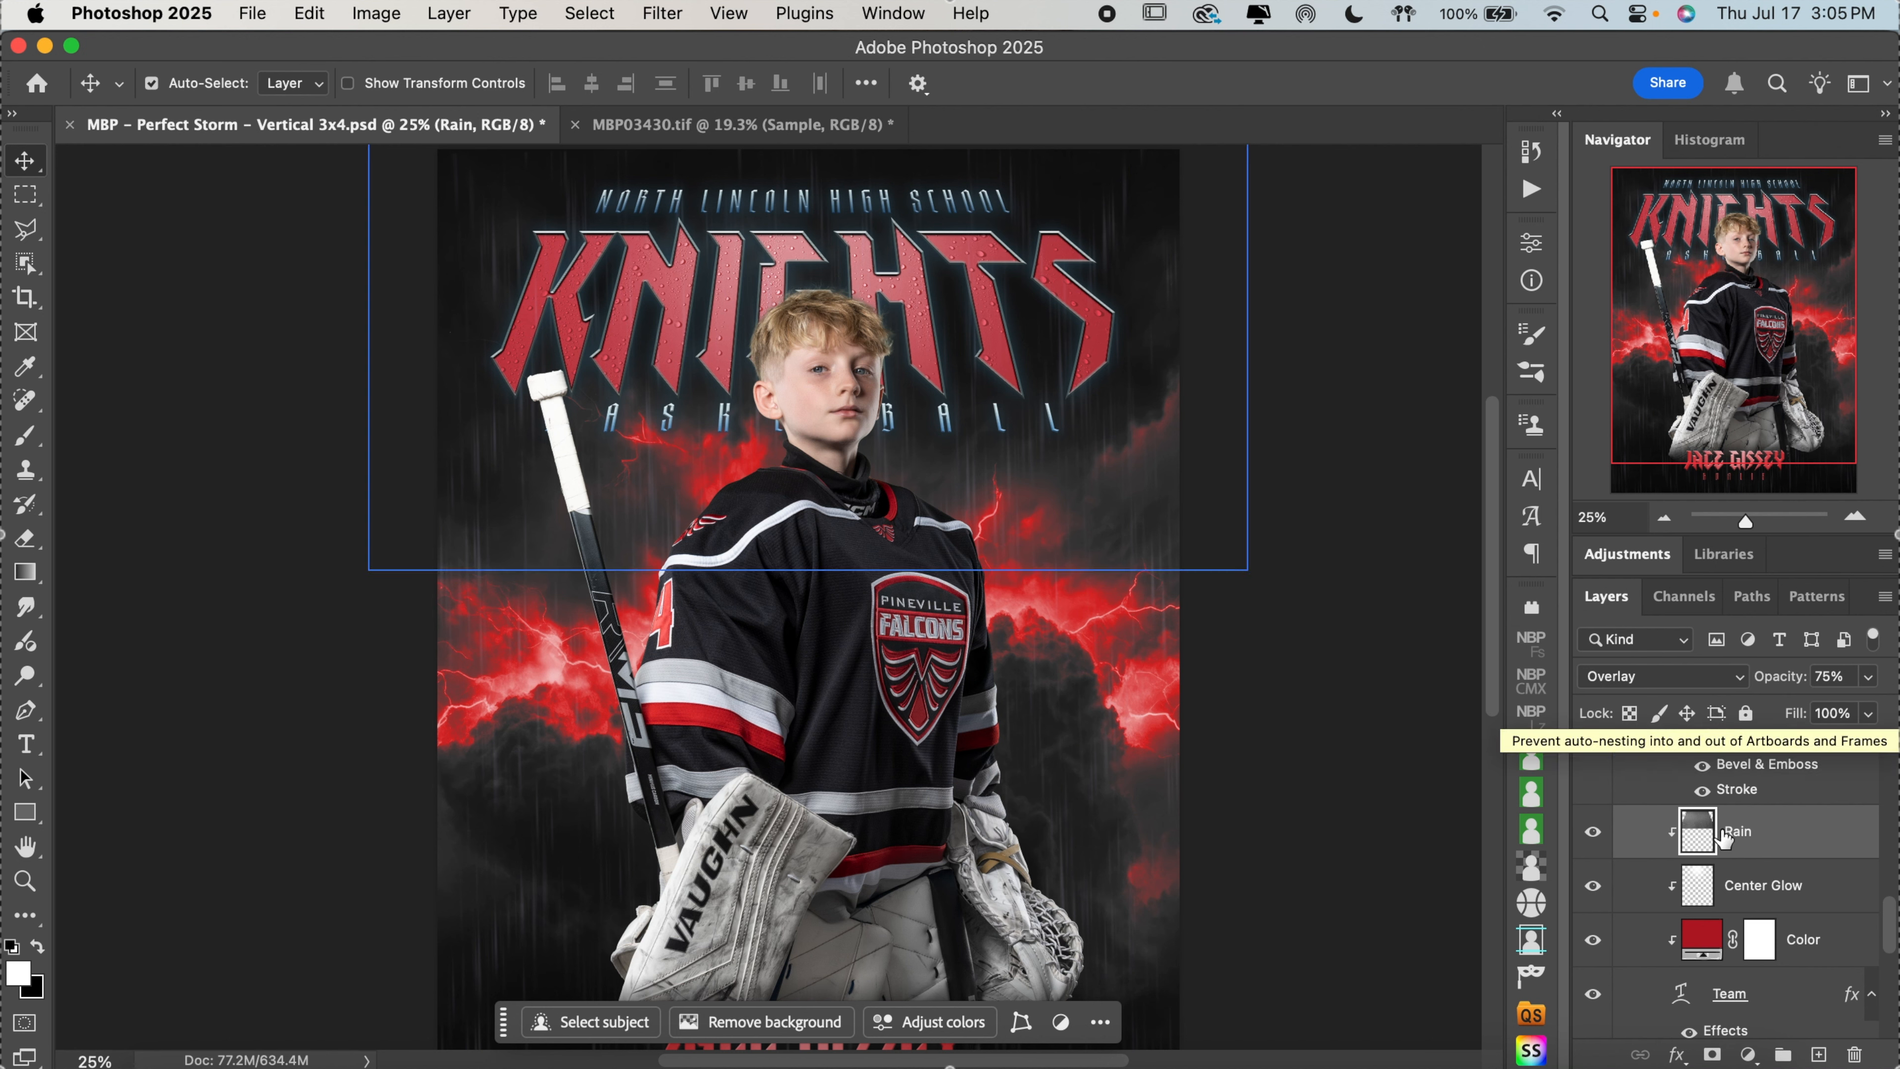
Lower the Rain layer's opacity to 70% and the Center Glow layer's opacity to 28%
{"action": "left_click", "coordinate": [1868, 676]}
{"action": "left_click_drag", "start_coordinate": [1852, 710], "coordinate": [1848, 711]}
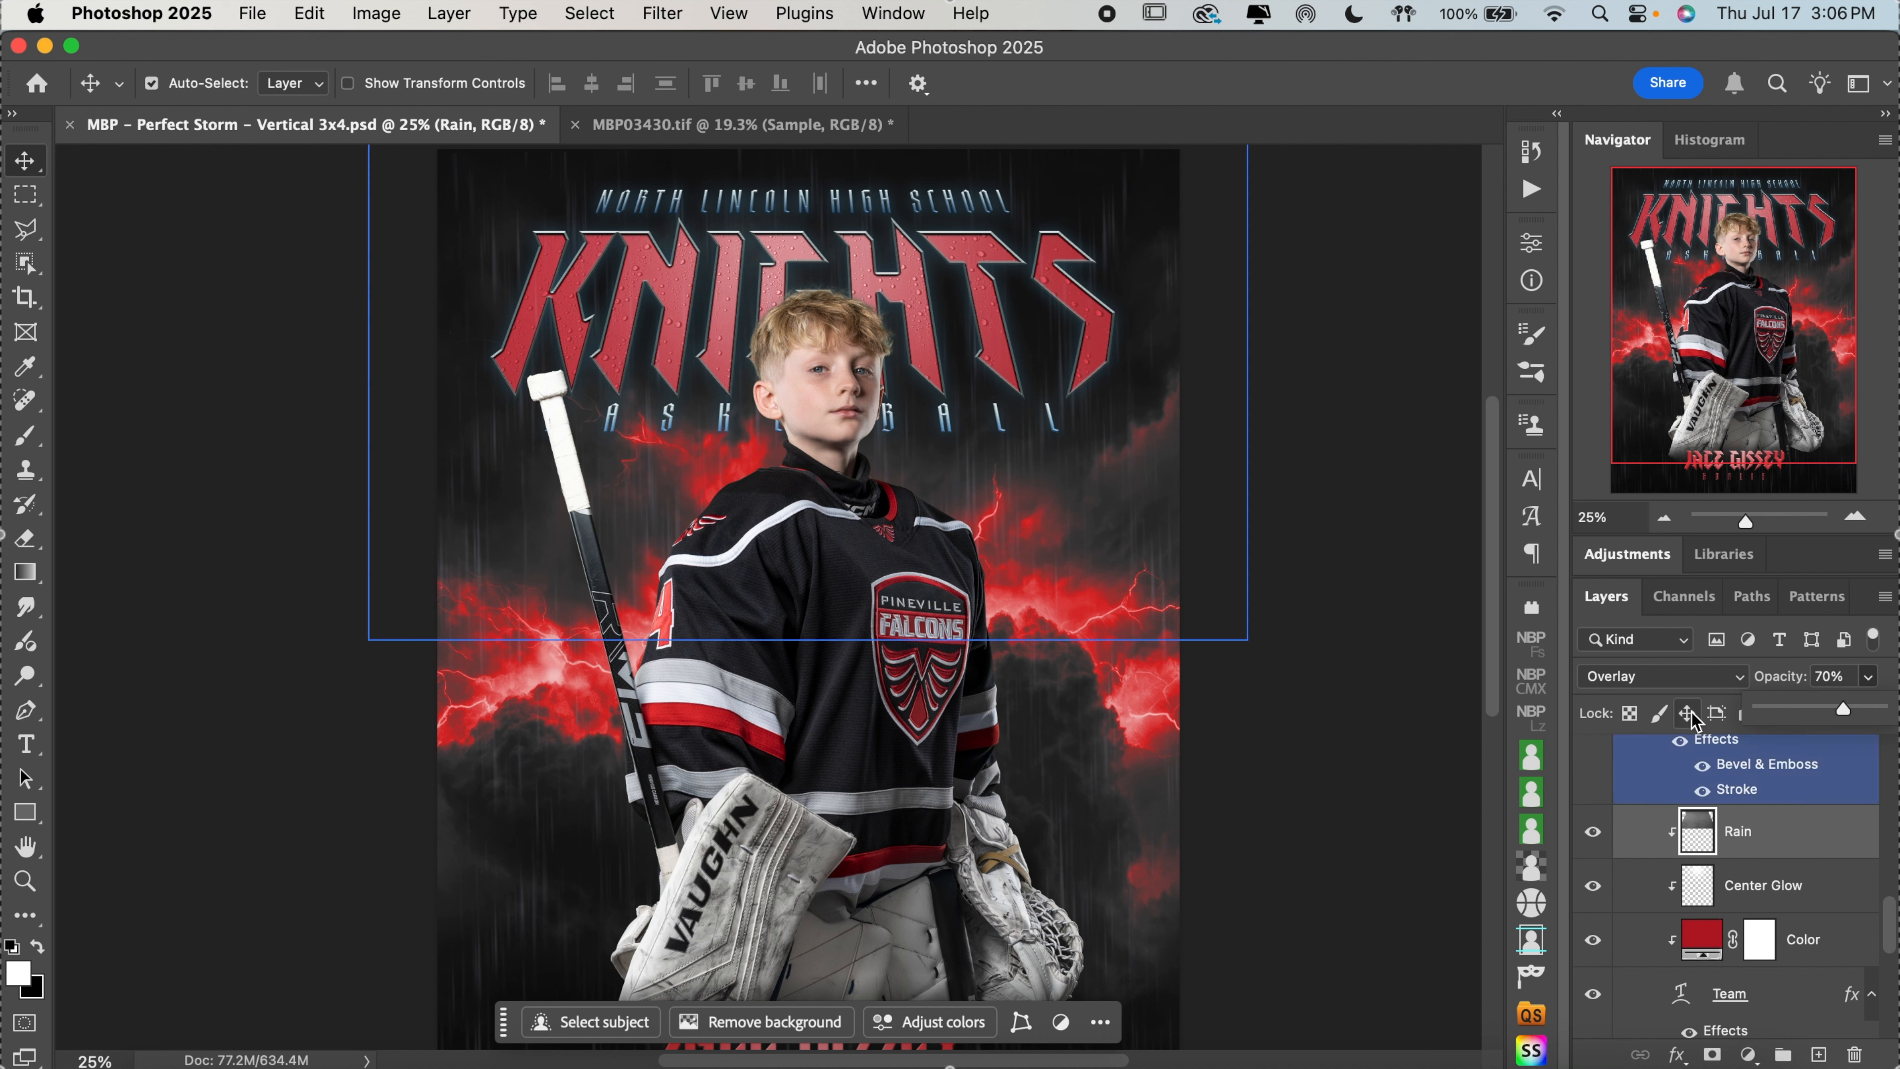
{"action": "left_click", "coordinate": [1784, 891]}
{"action": "left_click", "coordinate": [1868, 676]}
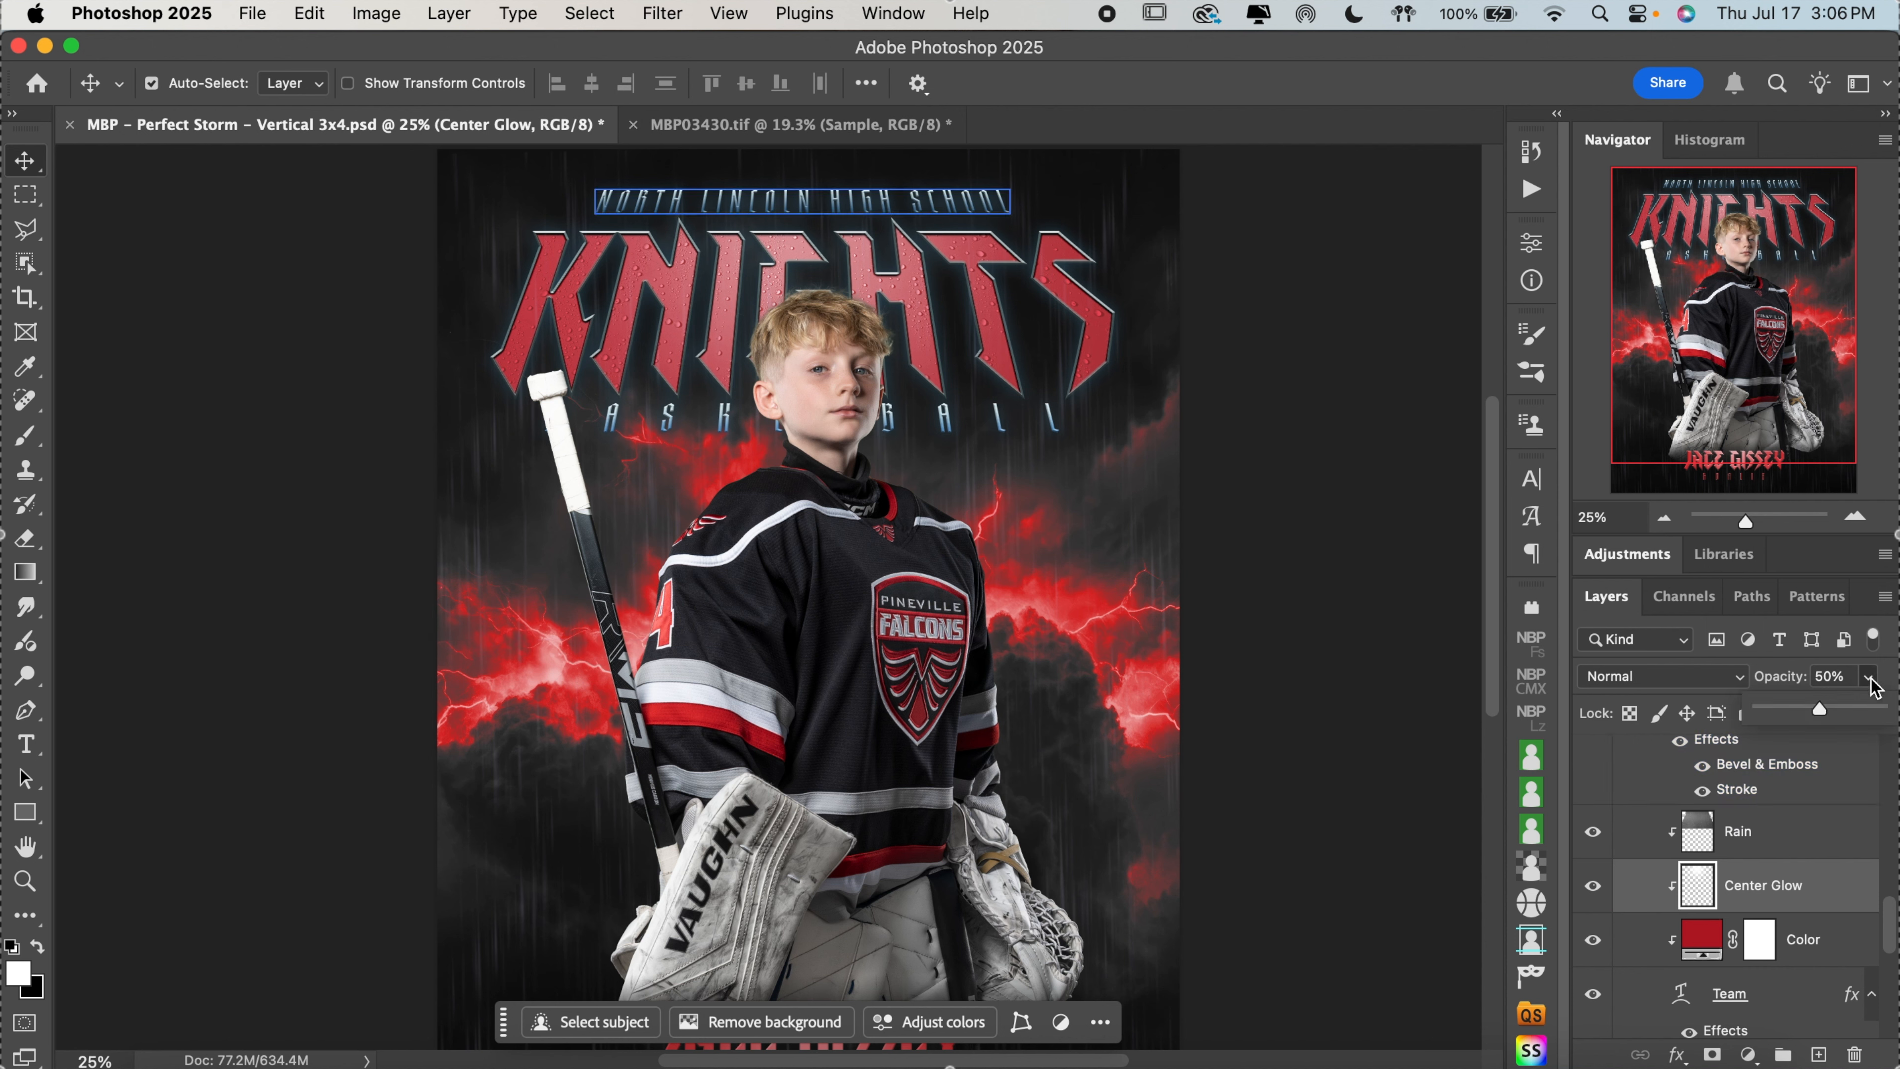
{"action": "left_click_drag", "start_coordinate": [1843, 710], "coordinate": [1820, 714]}
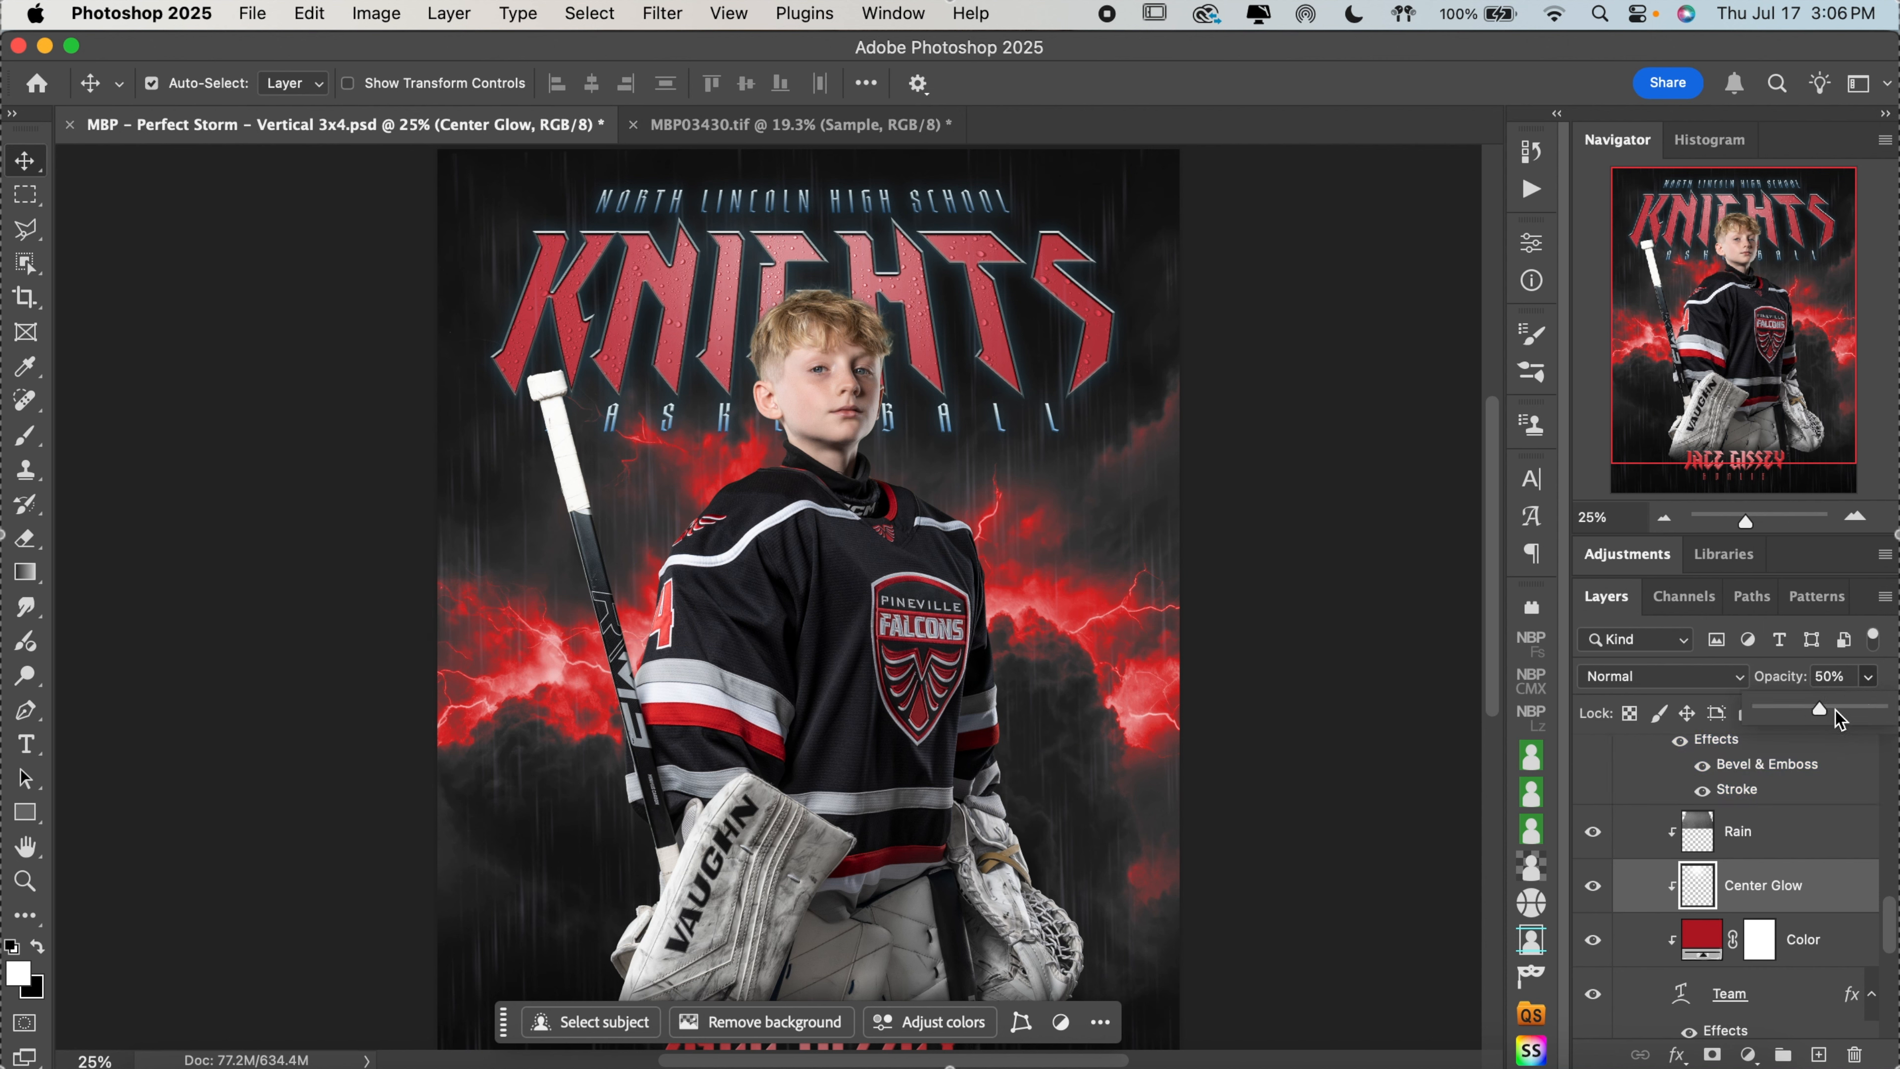
{"action": "left_click_drag", "start_coordinate": [1824, 708], "coordinate": [1805, 707]}
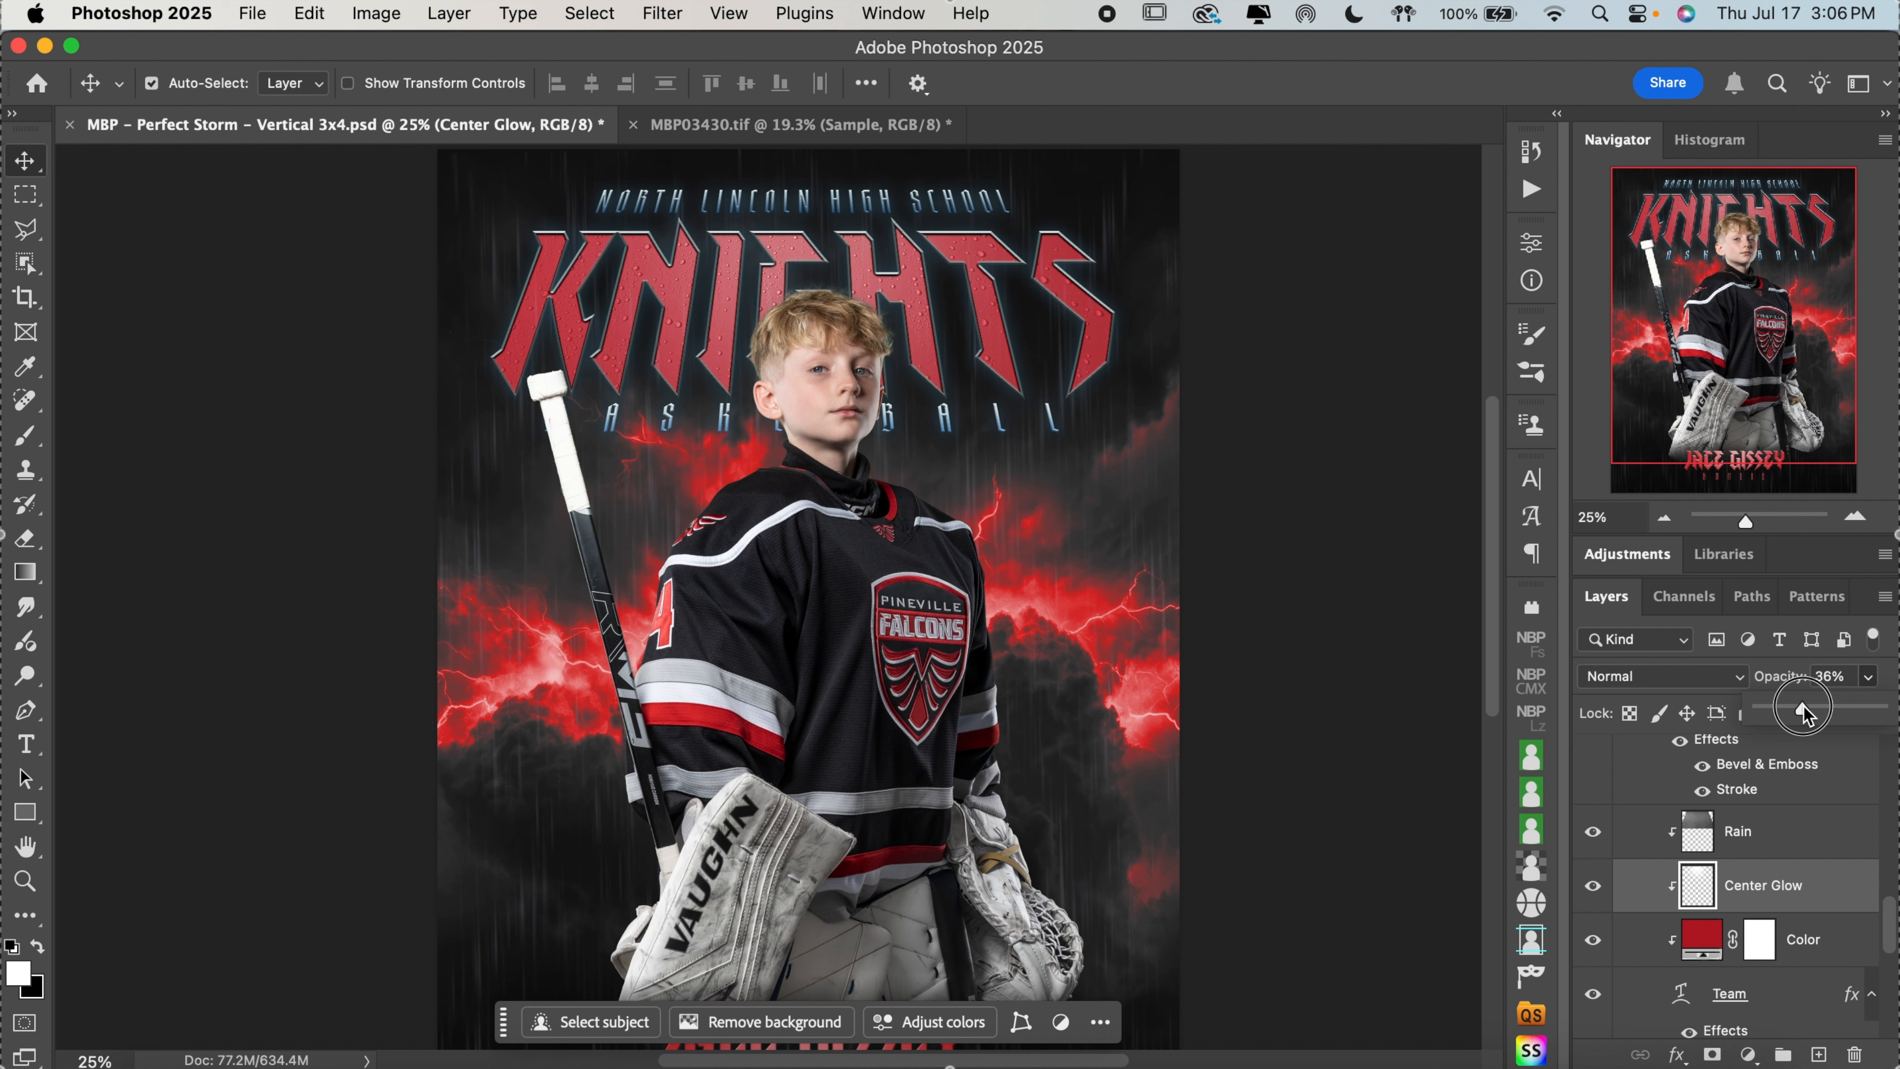
{"action": "left_click_drag", "start_coordinate": [1797, 707], "coordinate": [1794, 705]}
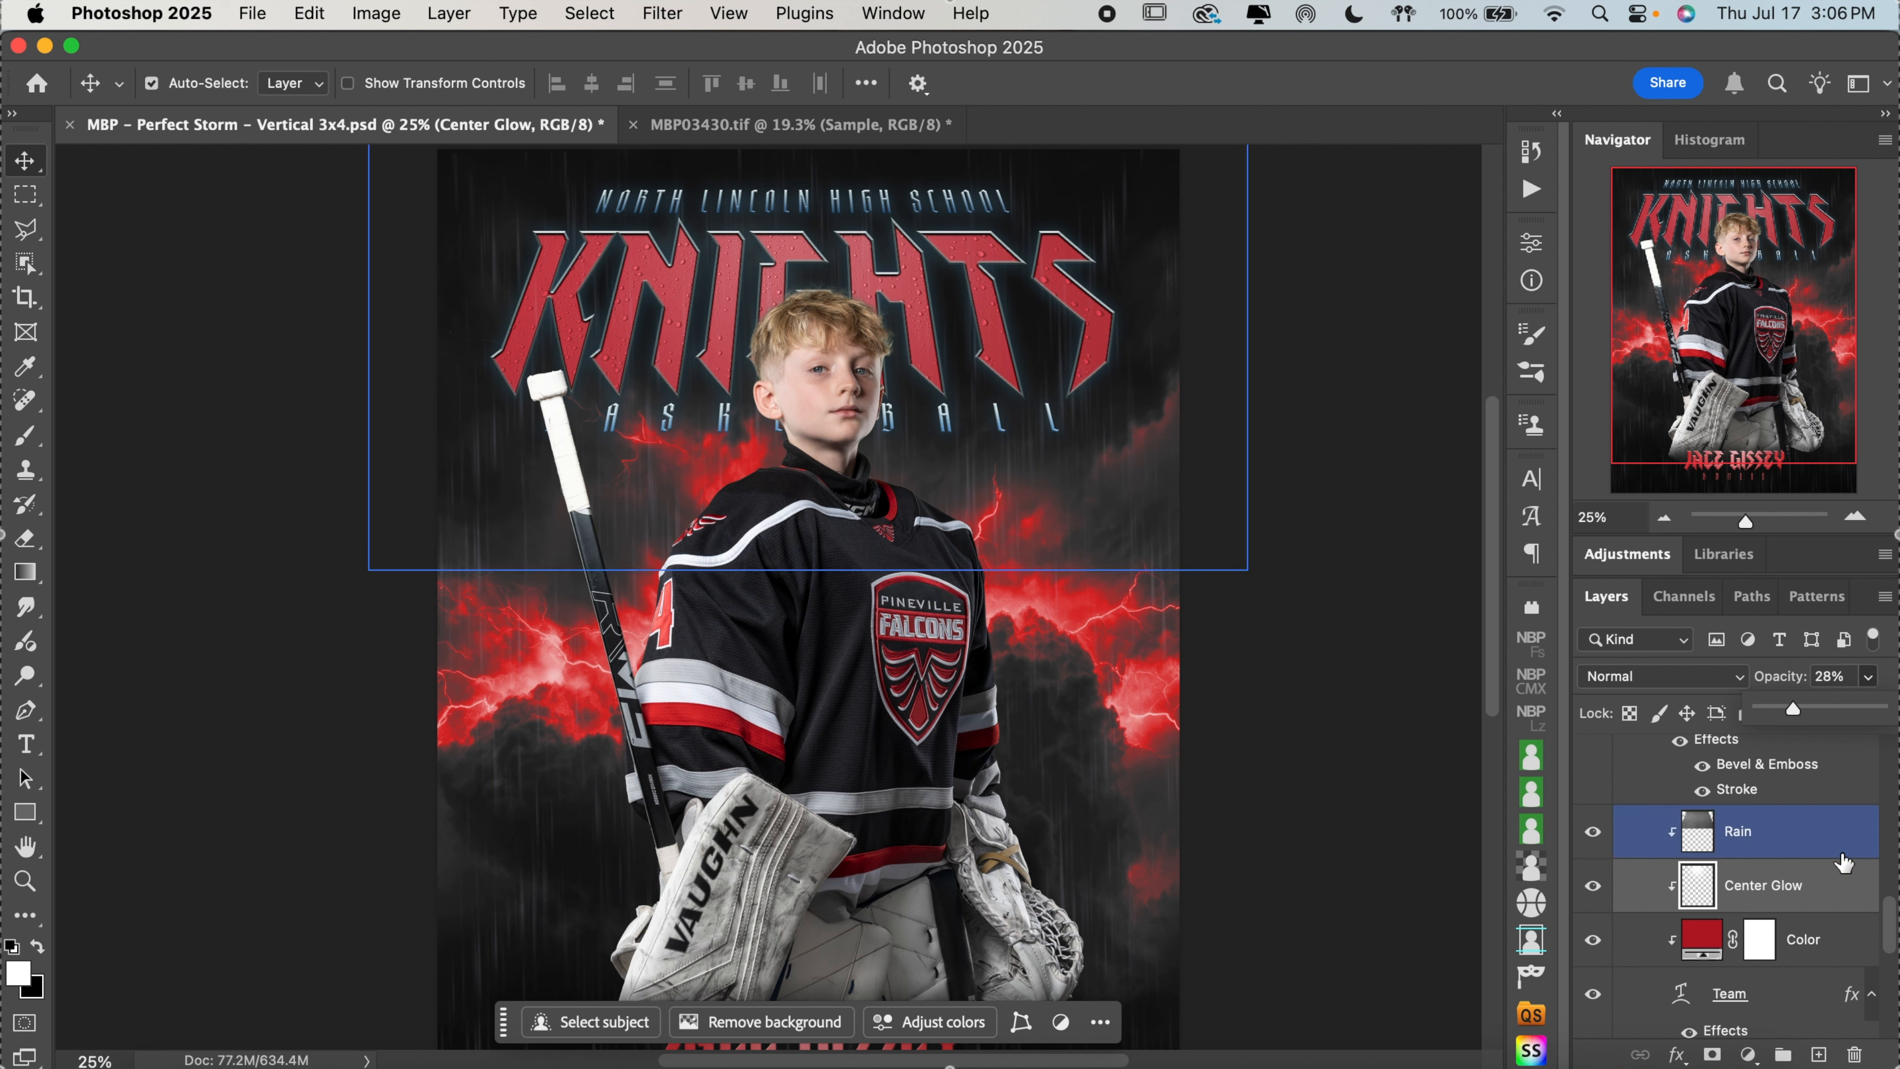
Set the Rain layer's opacity to 75%
{"action": "left_click", "coordinate": [1842, 888]}
{"action": "left_click", "coordinate": [1836, 849]}
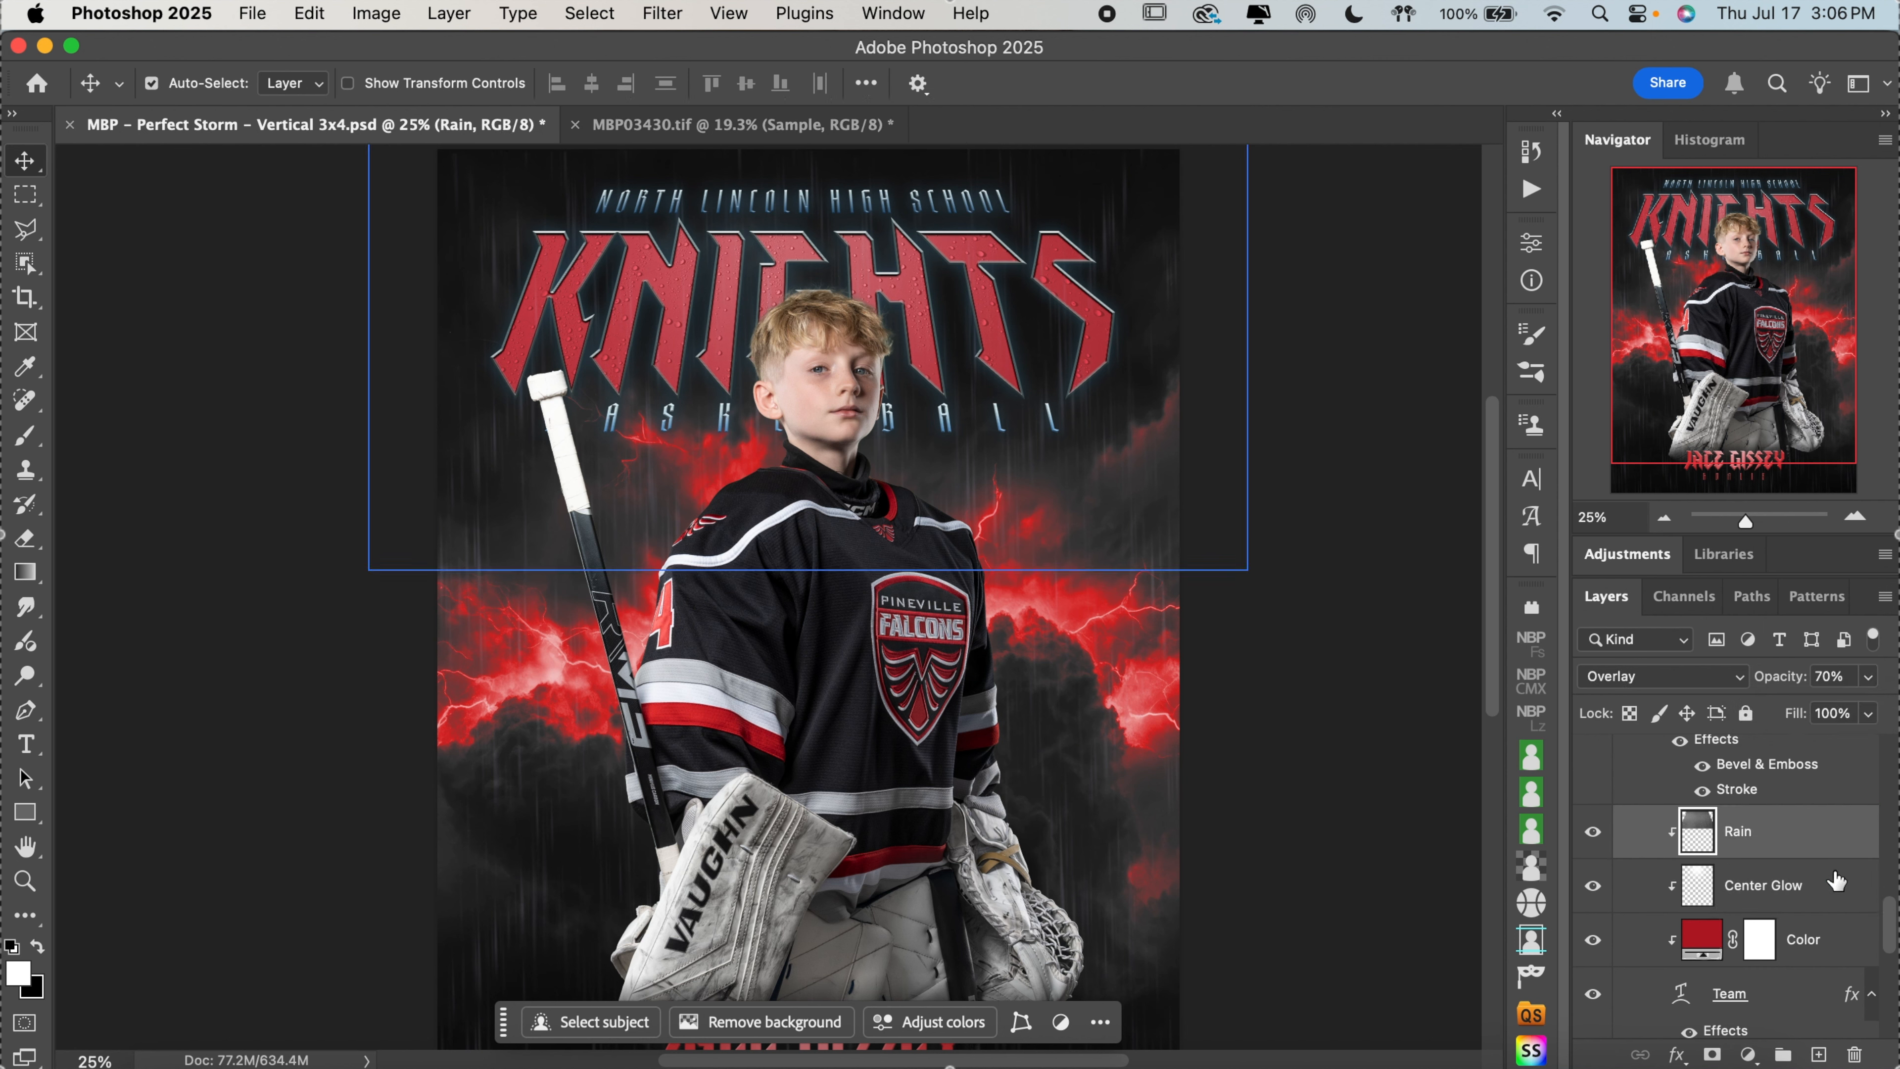
{"action": "left_click", "coordinate": [1839, 674]}
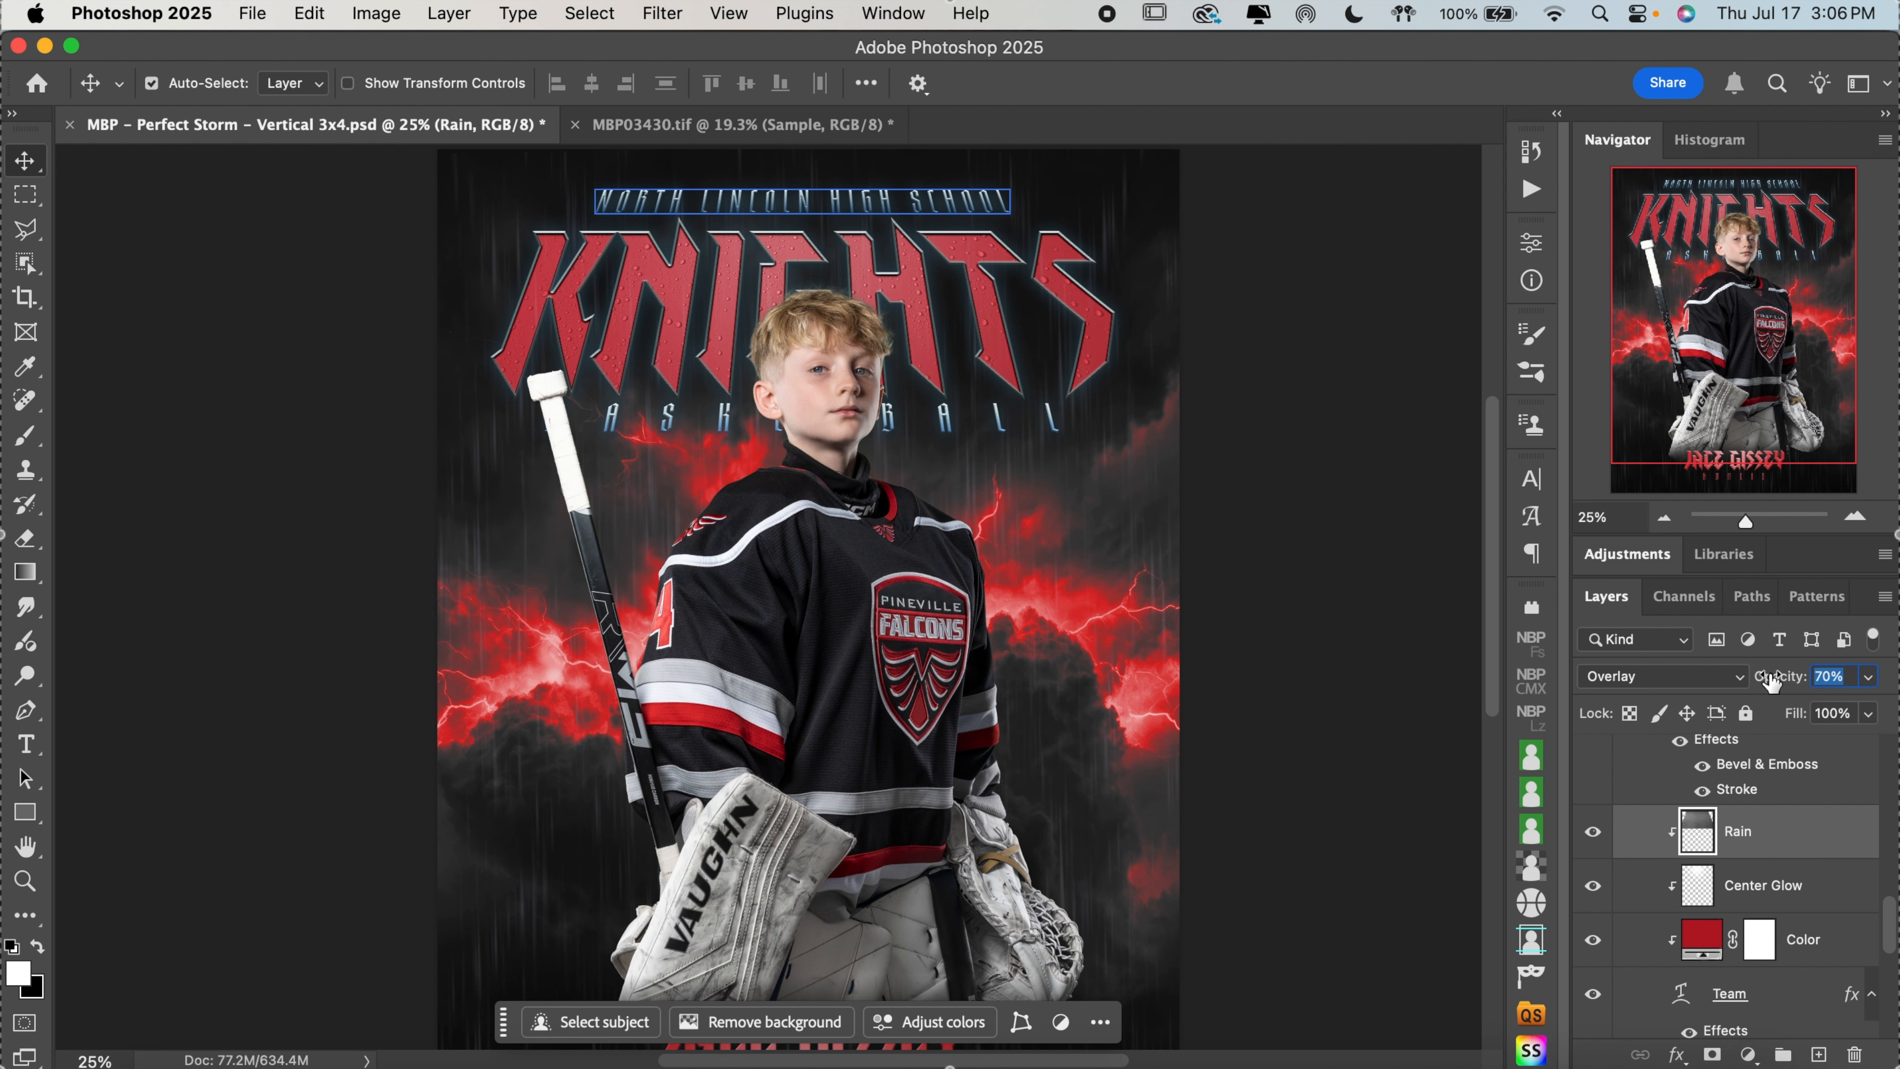
{"action": "type", "text": "75"}
{"action": "key", "text": "Return"}
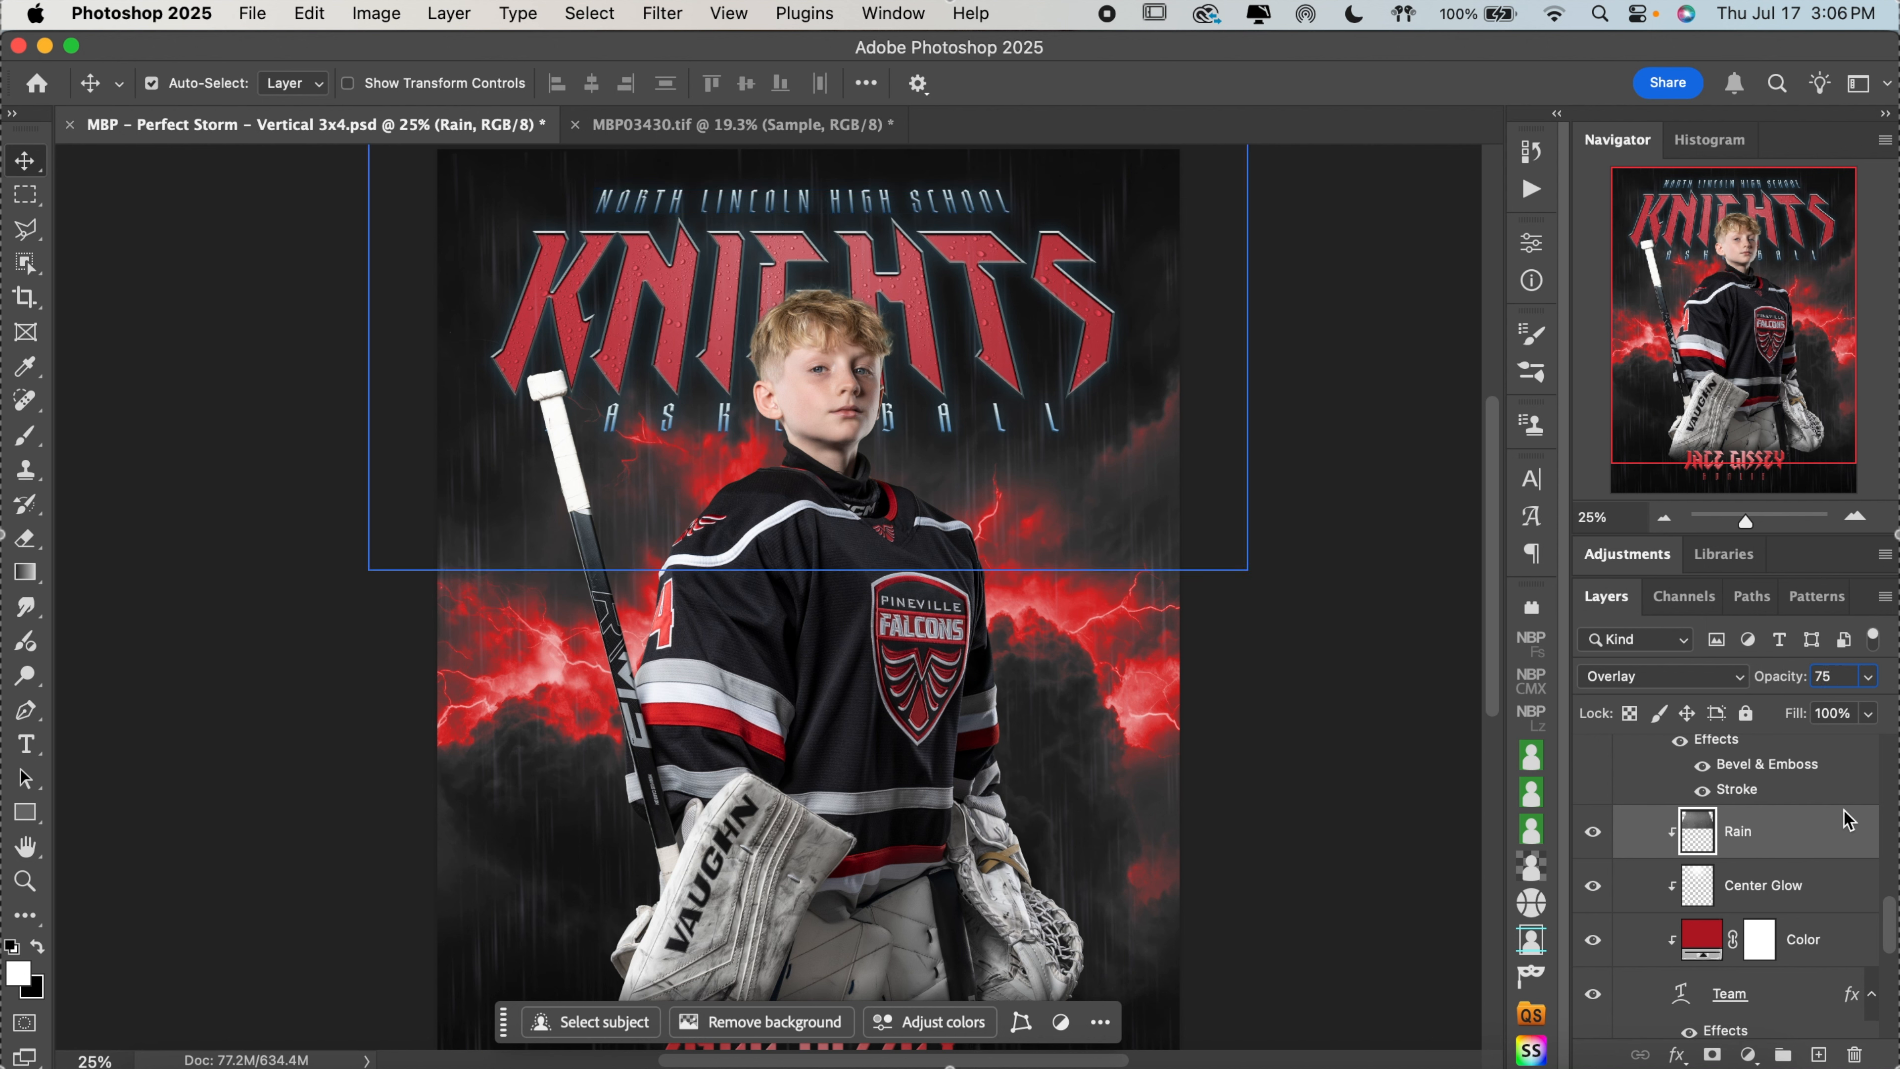
{"action": "left_click", "coordinate": [1829, 895]}
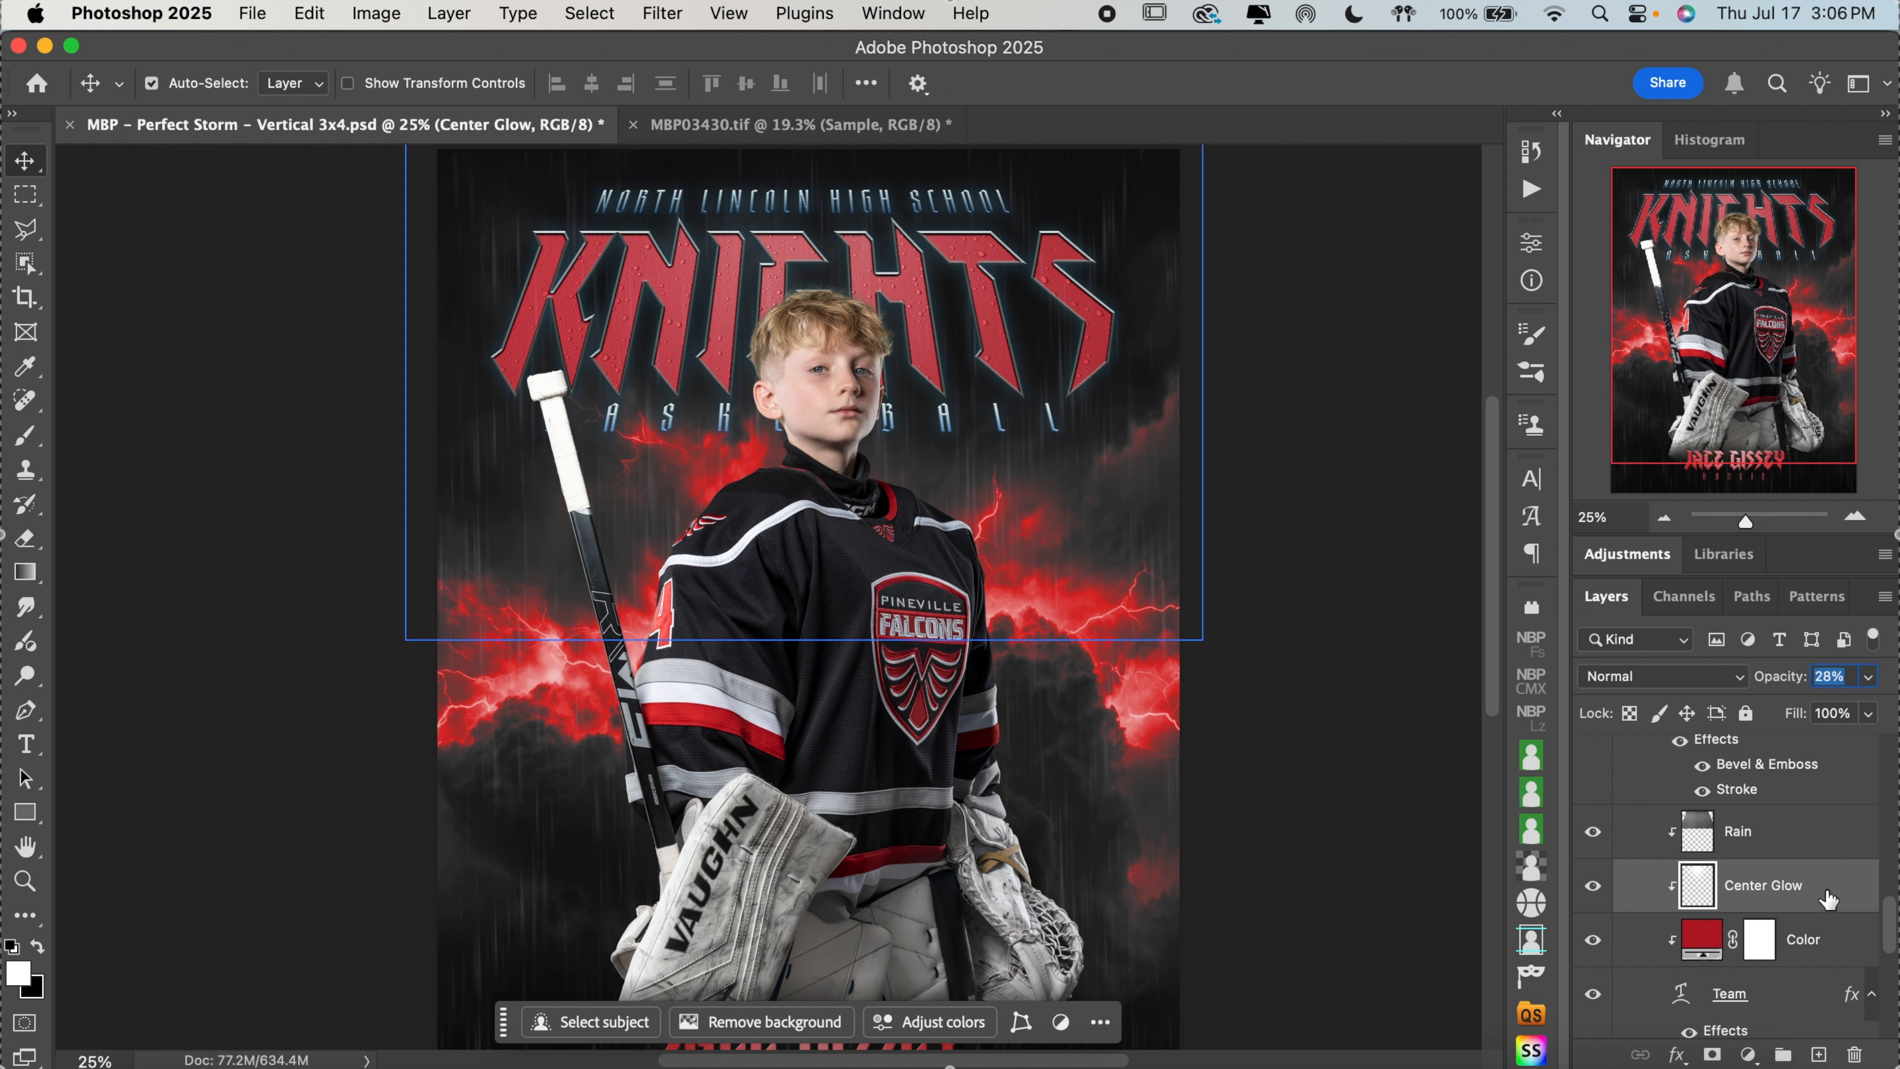
{"action": "left_click", "coordinate": [1822, 850]}
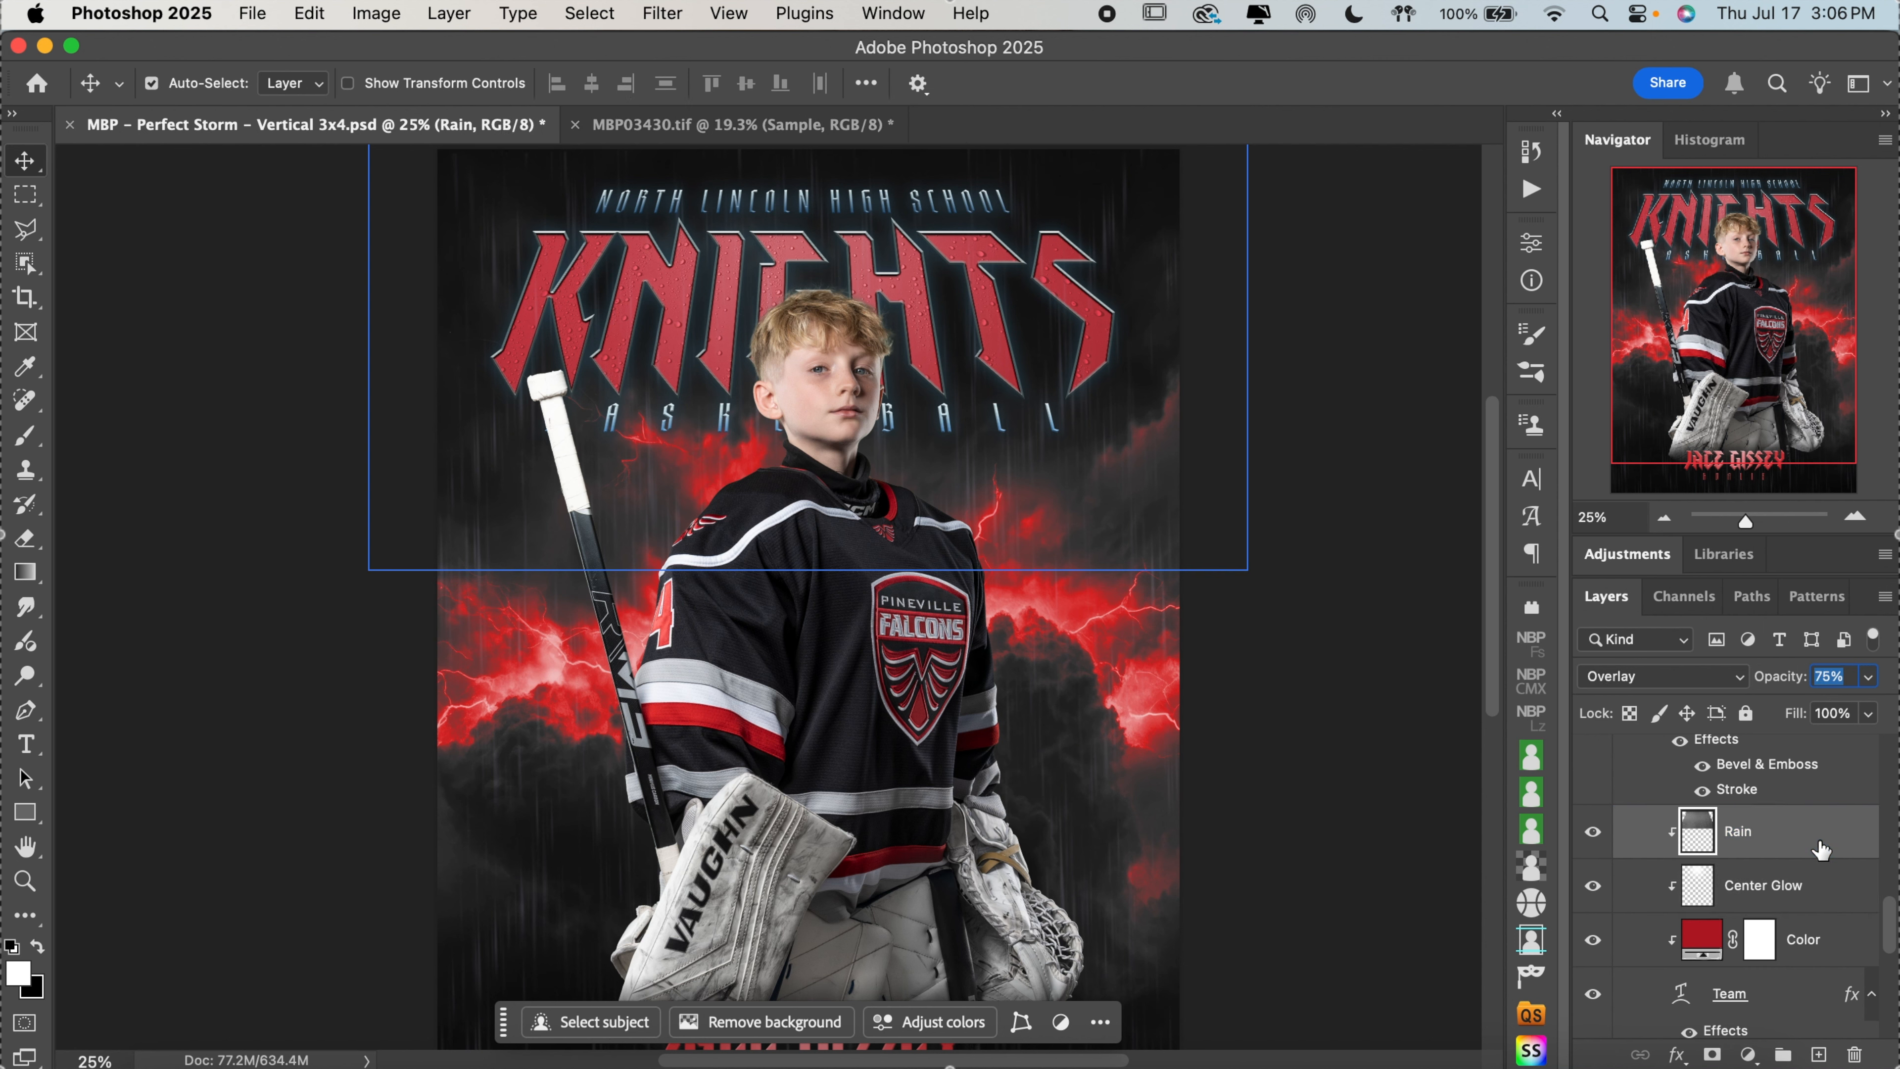
{"action": "left_click", "coordinate": [1823, 892]}
{"action": "left_click", "coordinate": [1823, 842]}
{"action": "left_click", "coordinate": [1823, 885]}
{"action": "left_click", "coordinate": [1840, 839]}
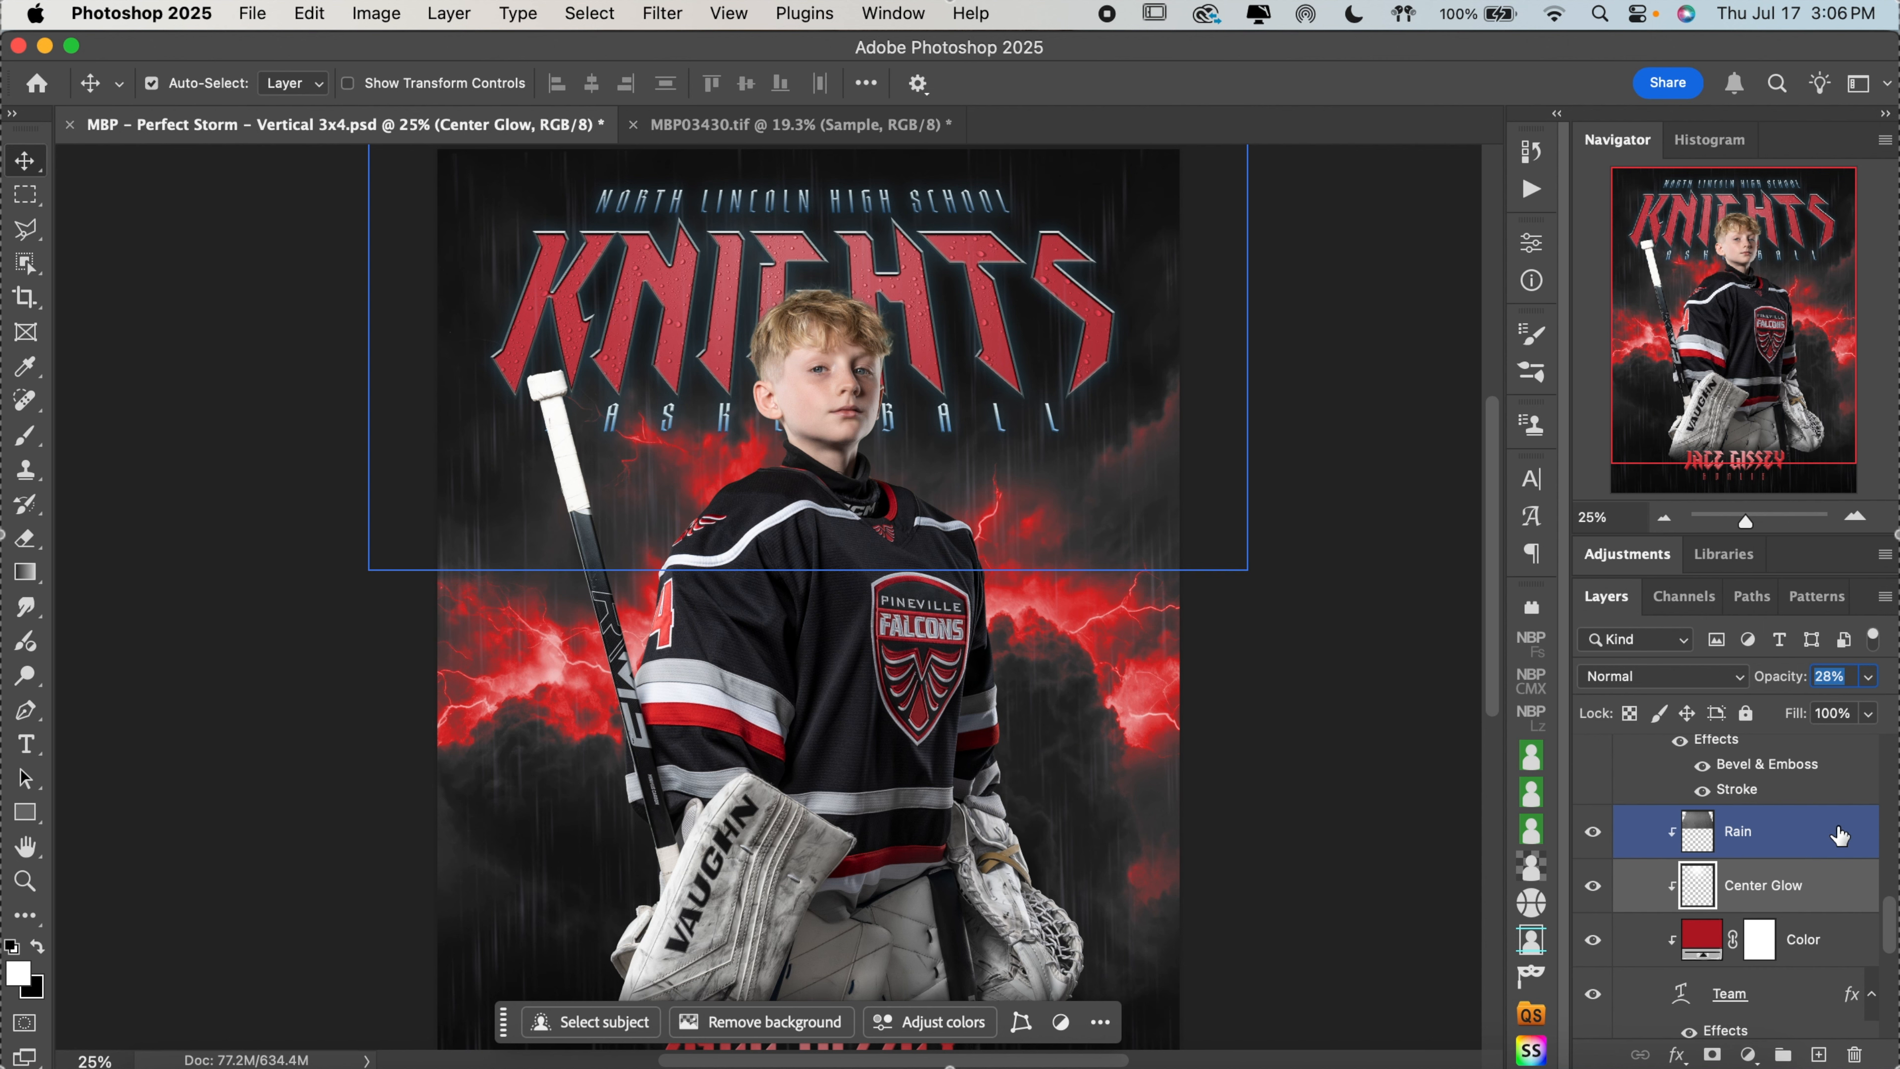
{"action": "left_click", "coordinate": [1831, 885]}
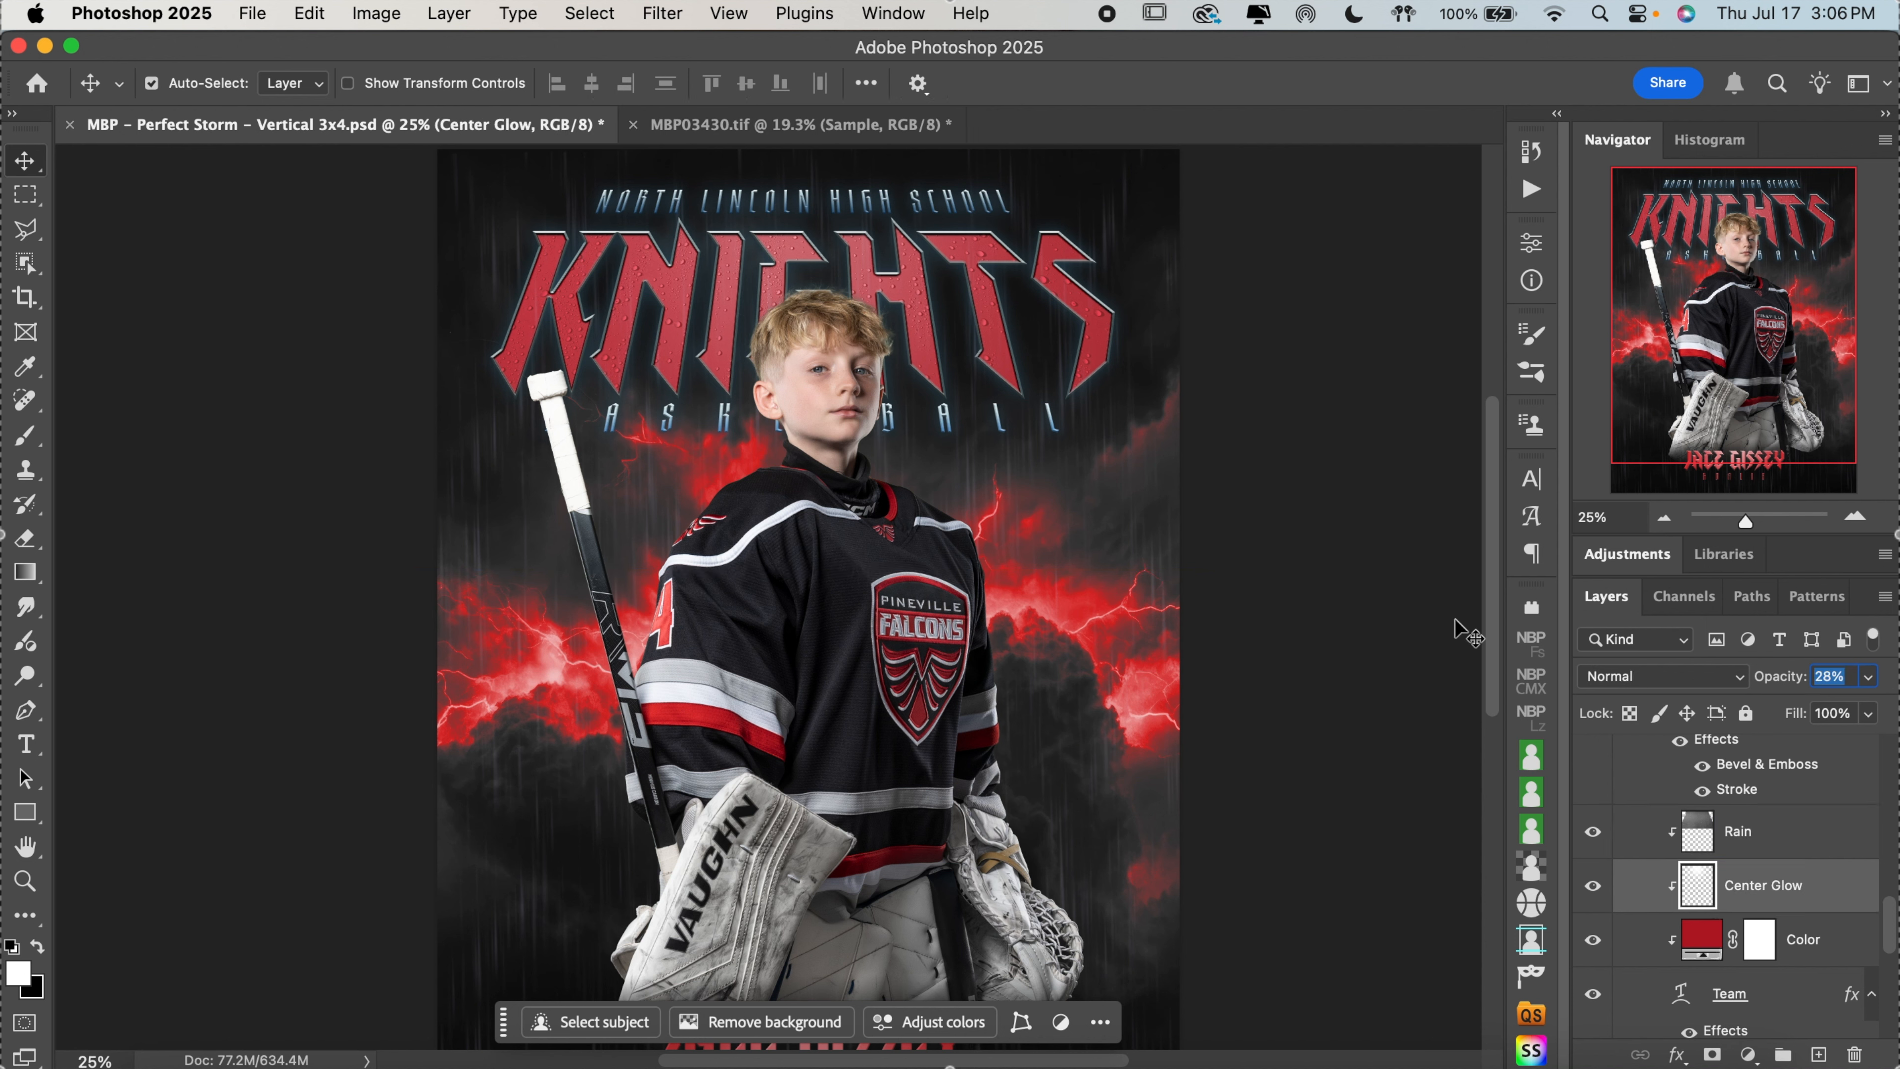
Select the Team group and collapse it in the layer stack
{"action": "scroll", "coordinate": [1830, 890], "scroll_direction": "up", "scroll_amount": 2}
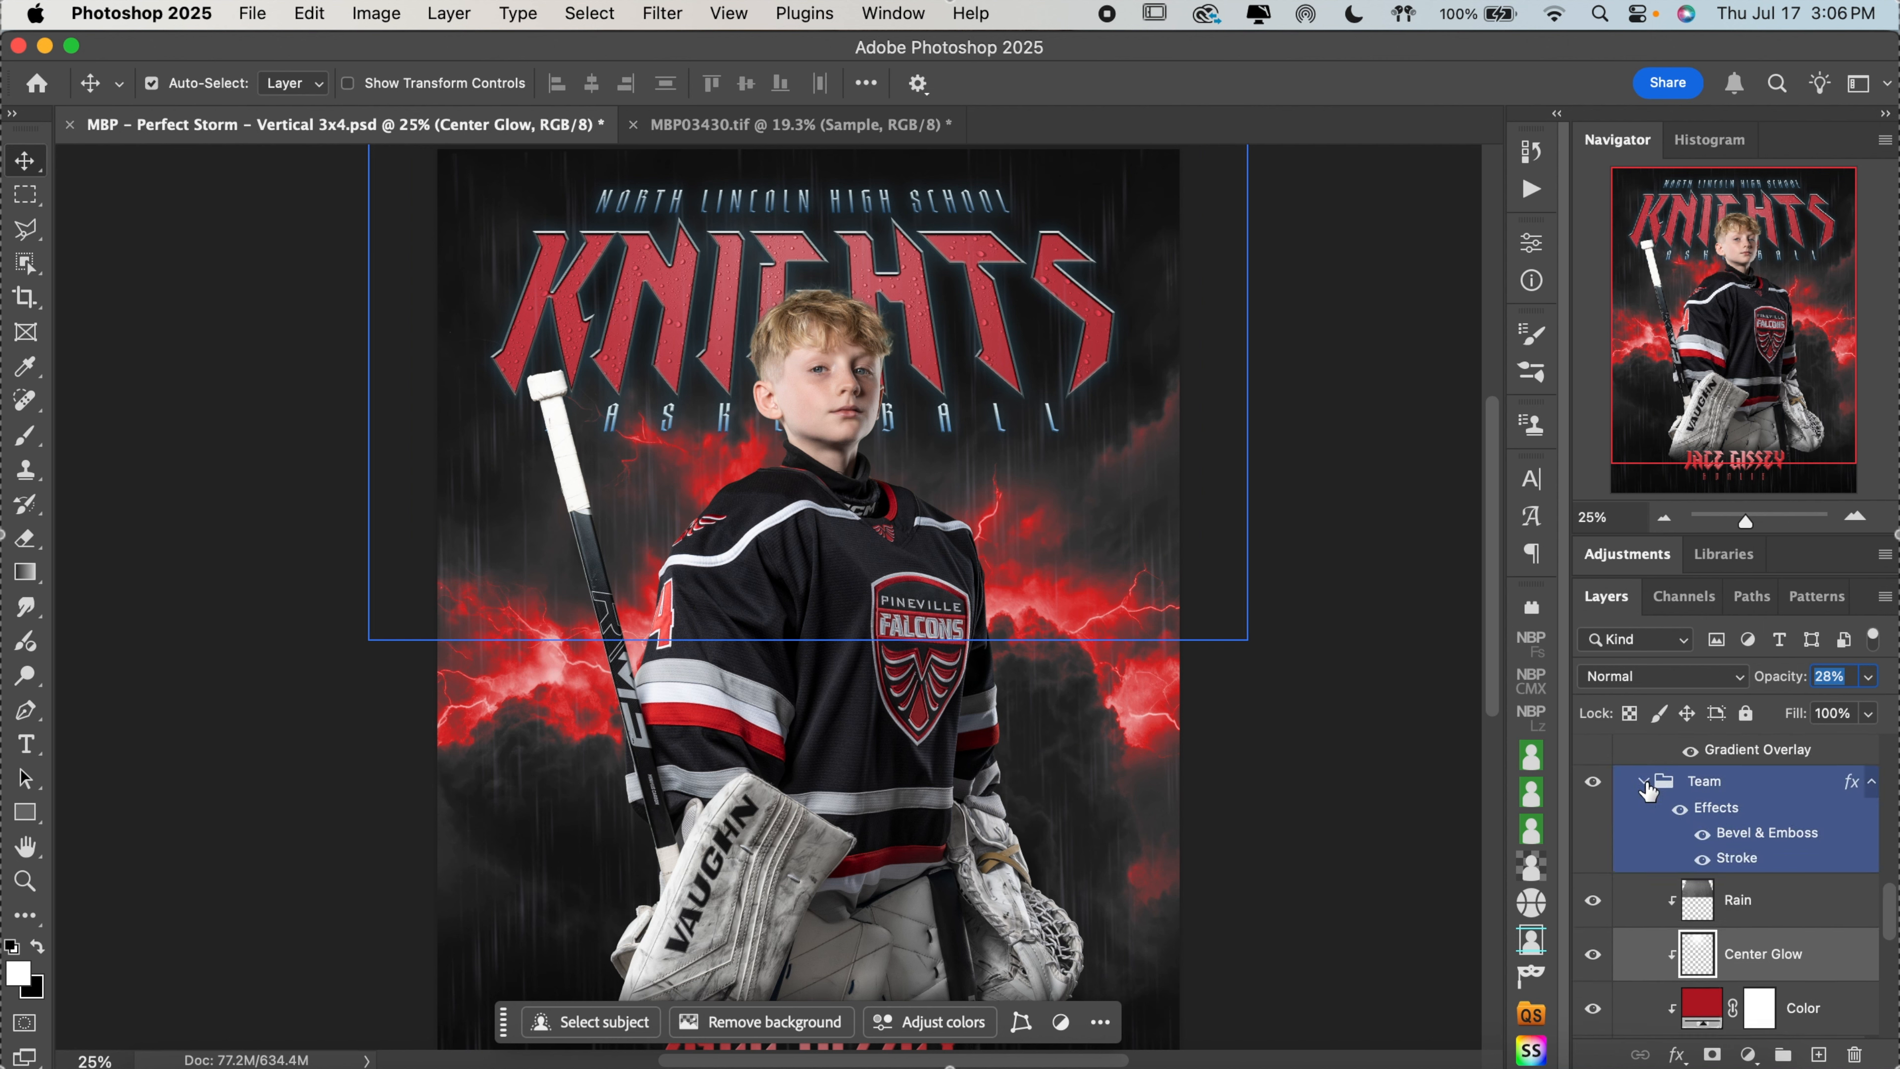
{"action": "left_click", "coordinate": [1644, 781]}
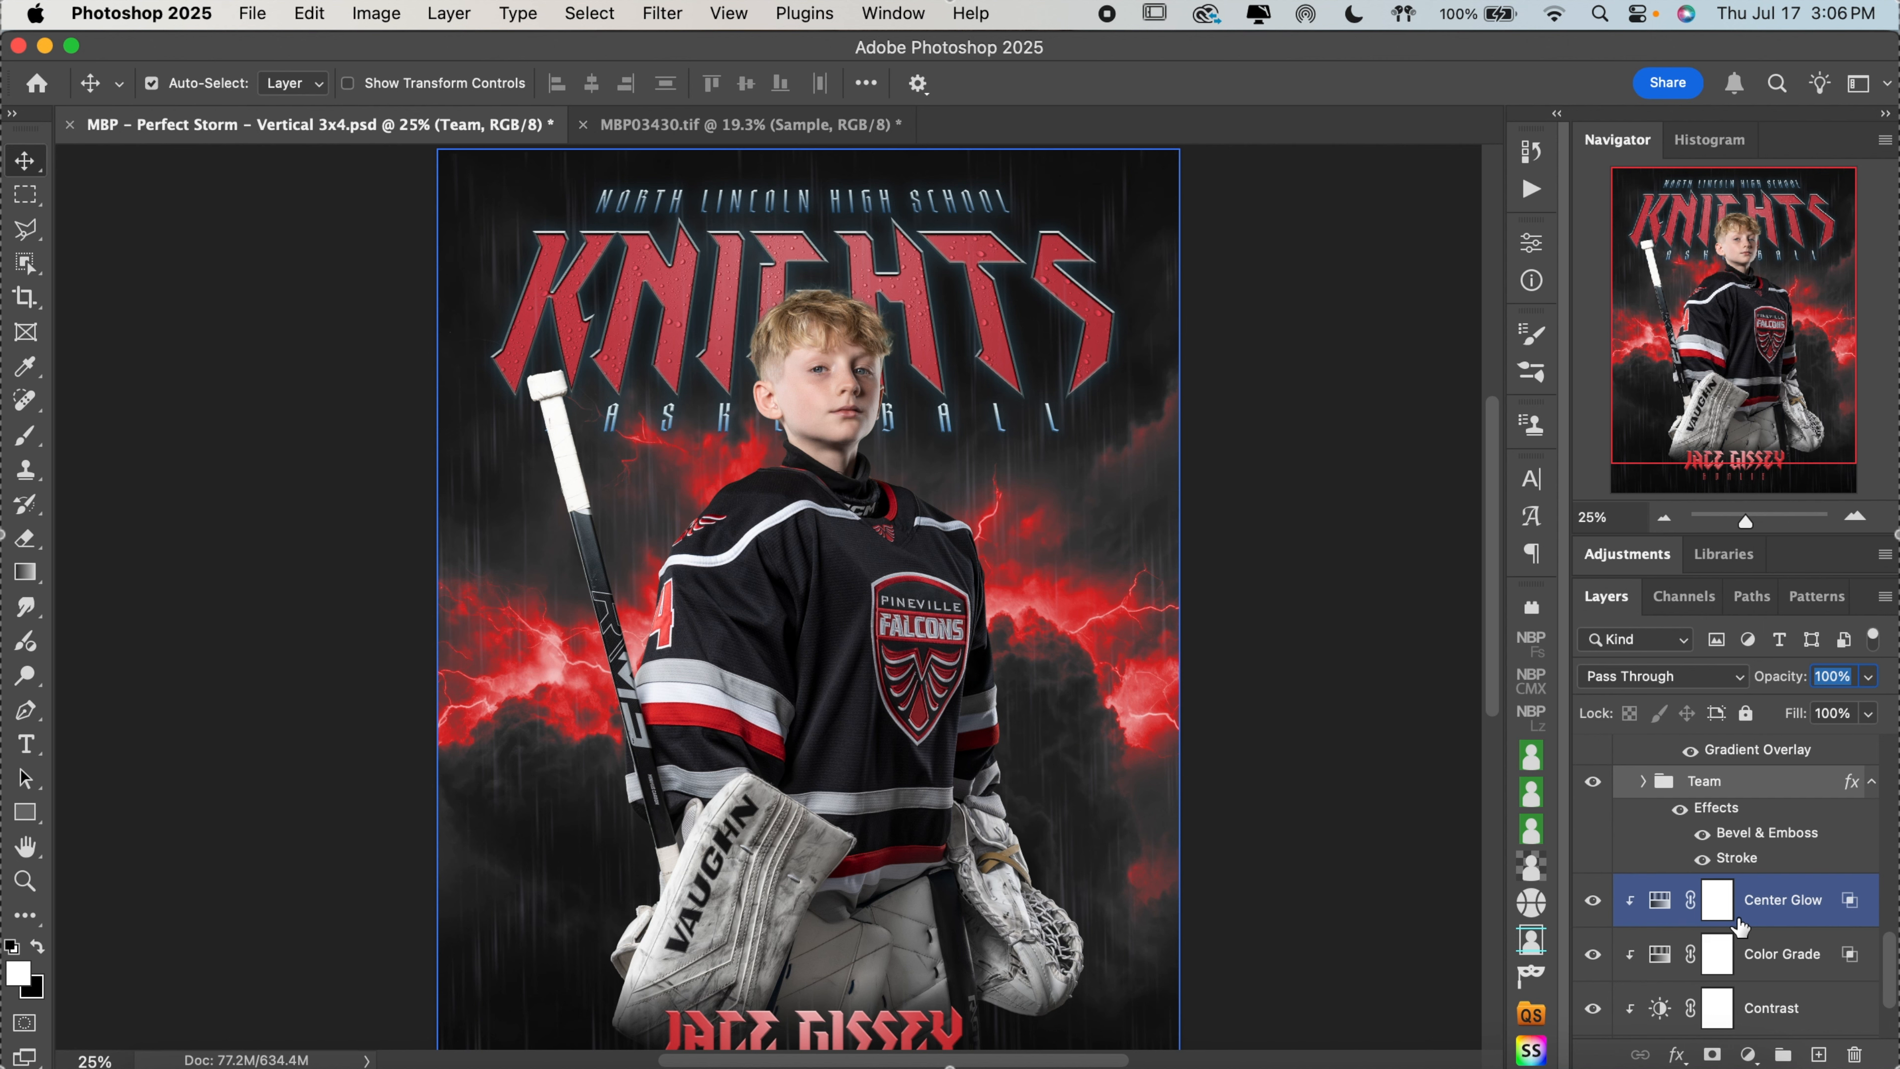
Try 0% Vertical Distortion in the school name's Arch text warp, and restore it to 3%
{"action": "scroll", "coordinate": [1740, 926], "scroll_direction": "up", "scroll_amount": 5}
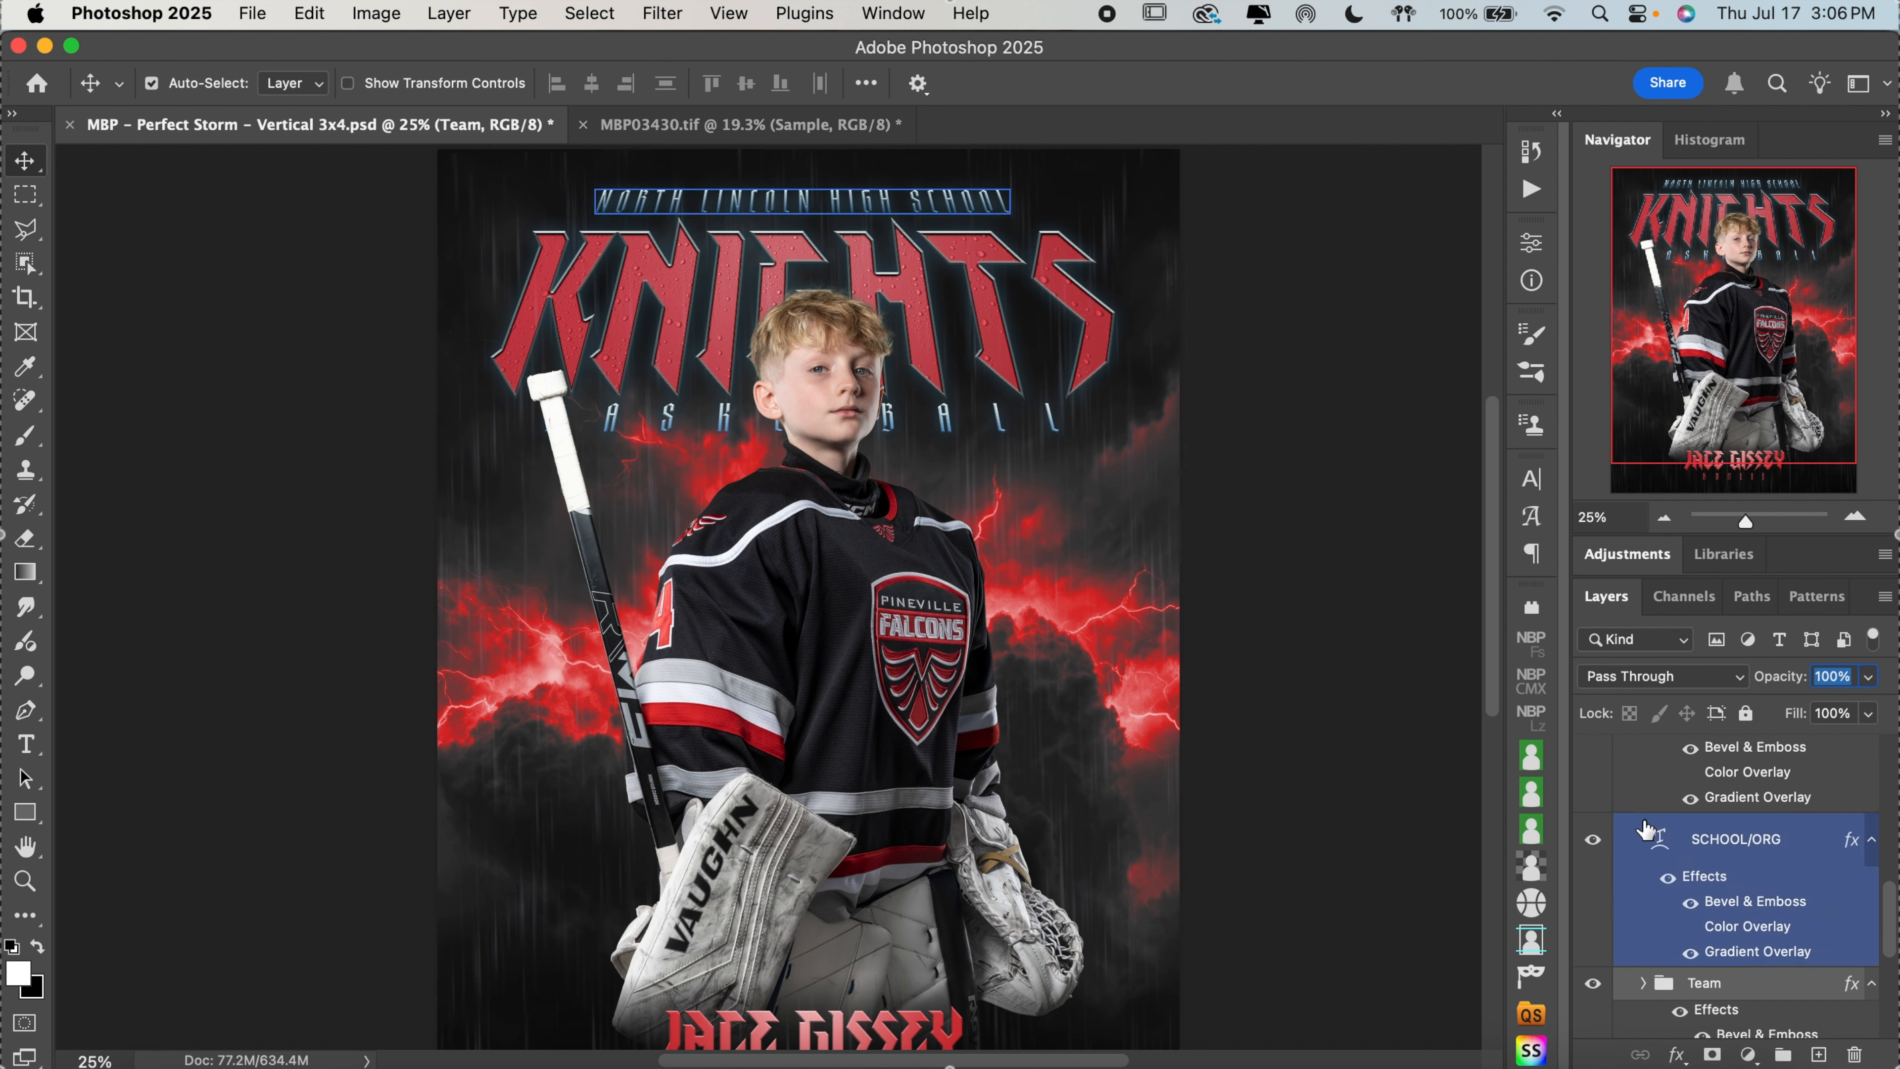
{"action": "left_click", "coordinate": [734, 196]}
{"action": "double_click", "coordinate": [735, 196]}
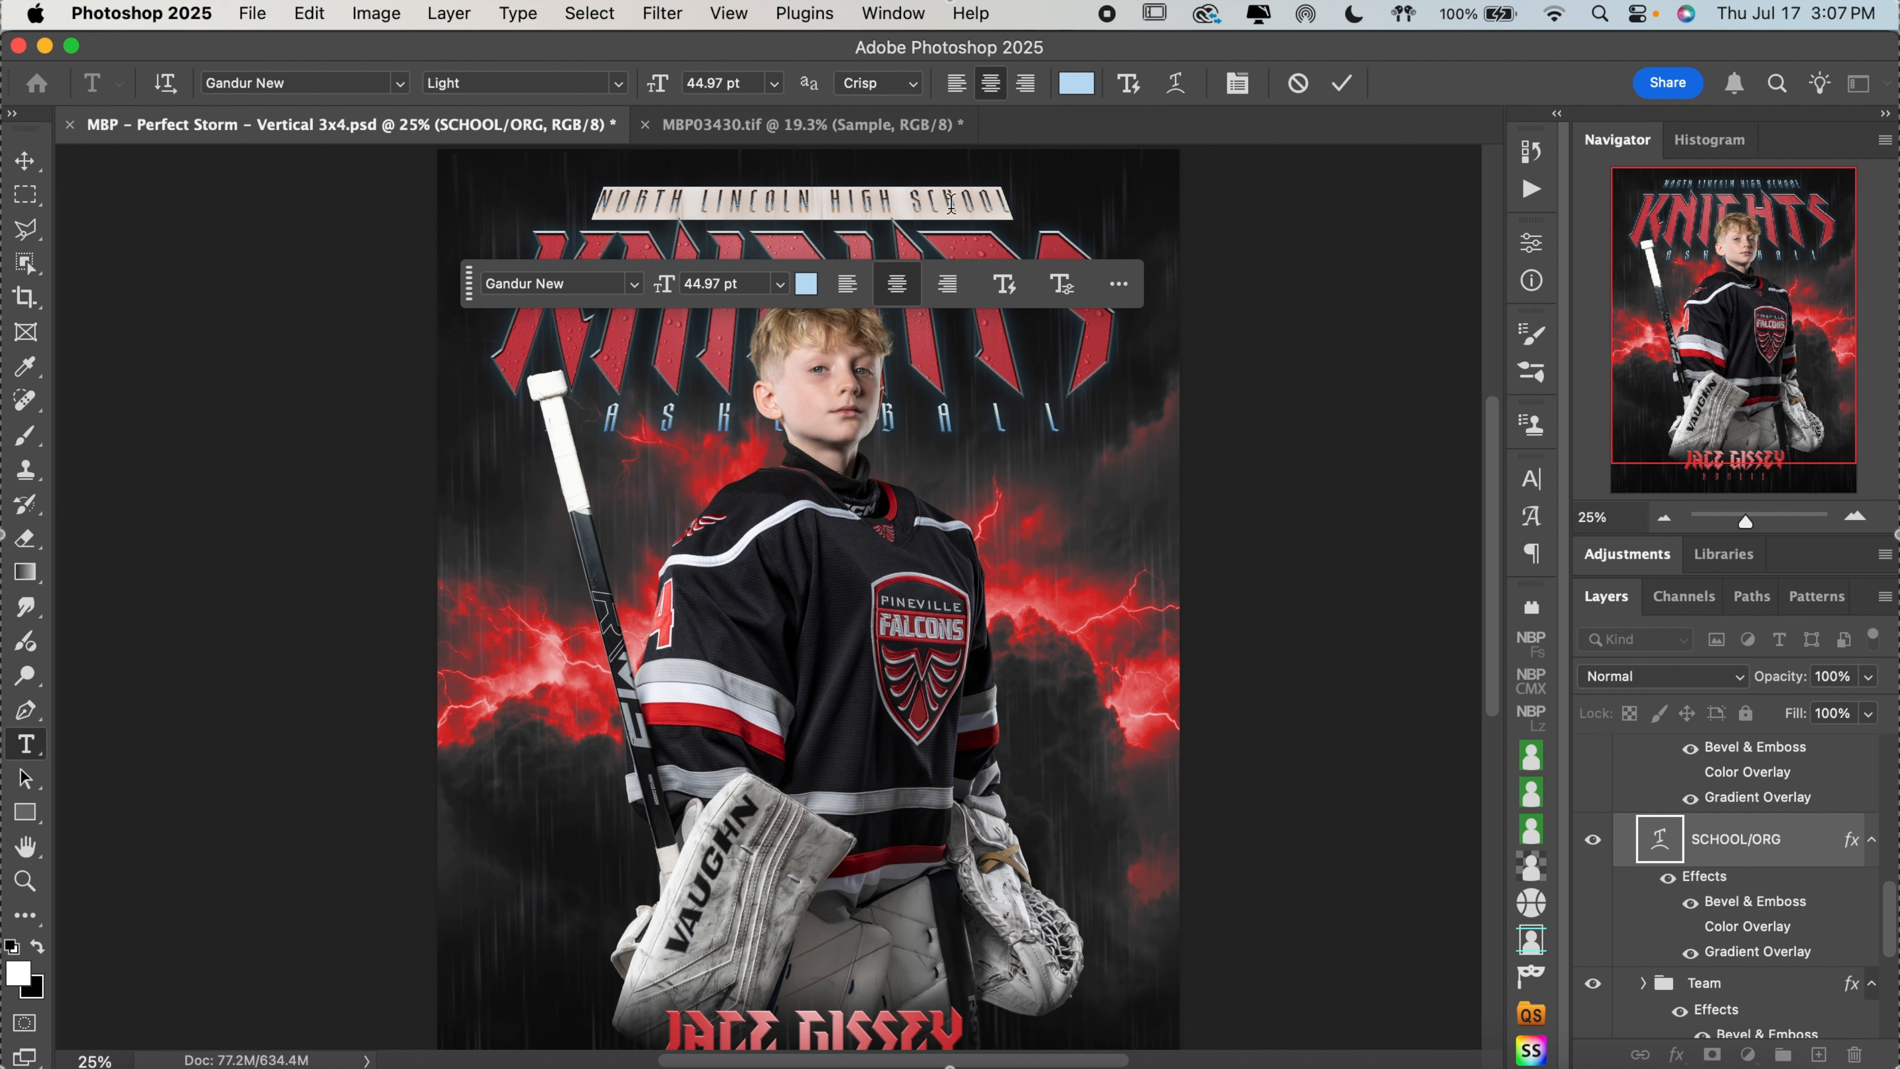
{"action": "left_click", "coordinate": [1176, 90]}
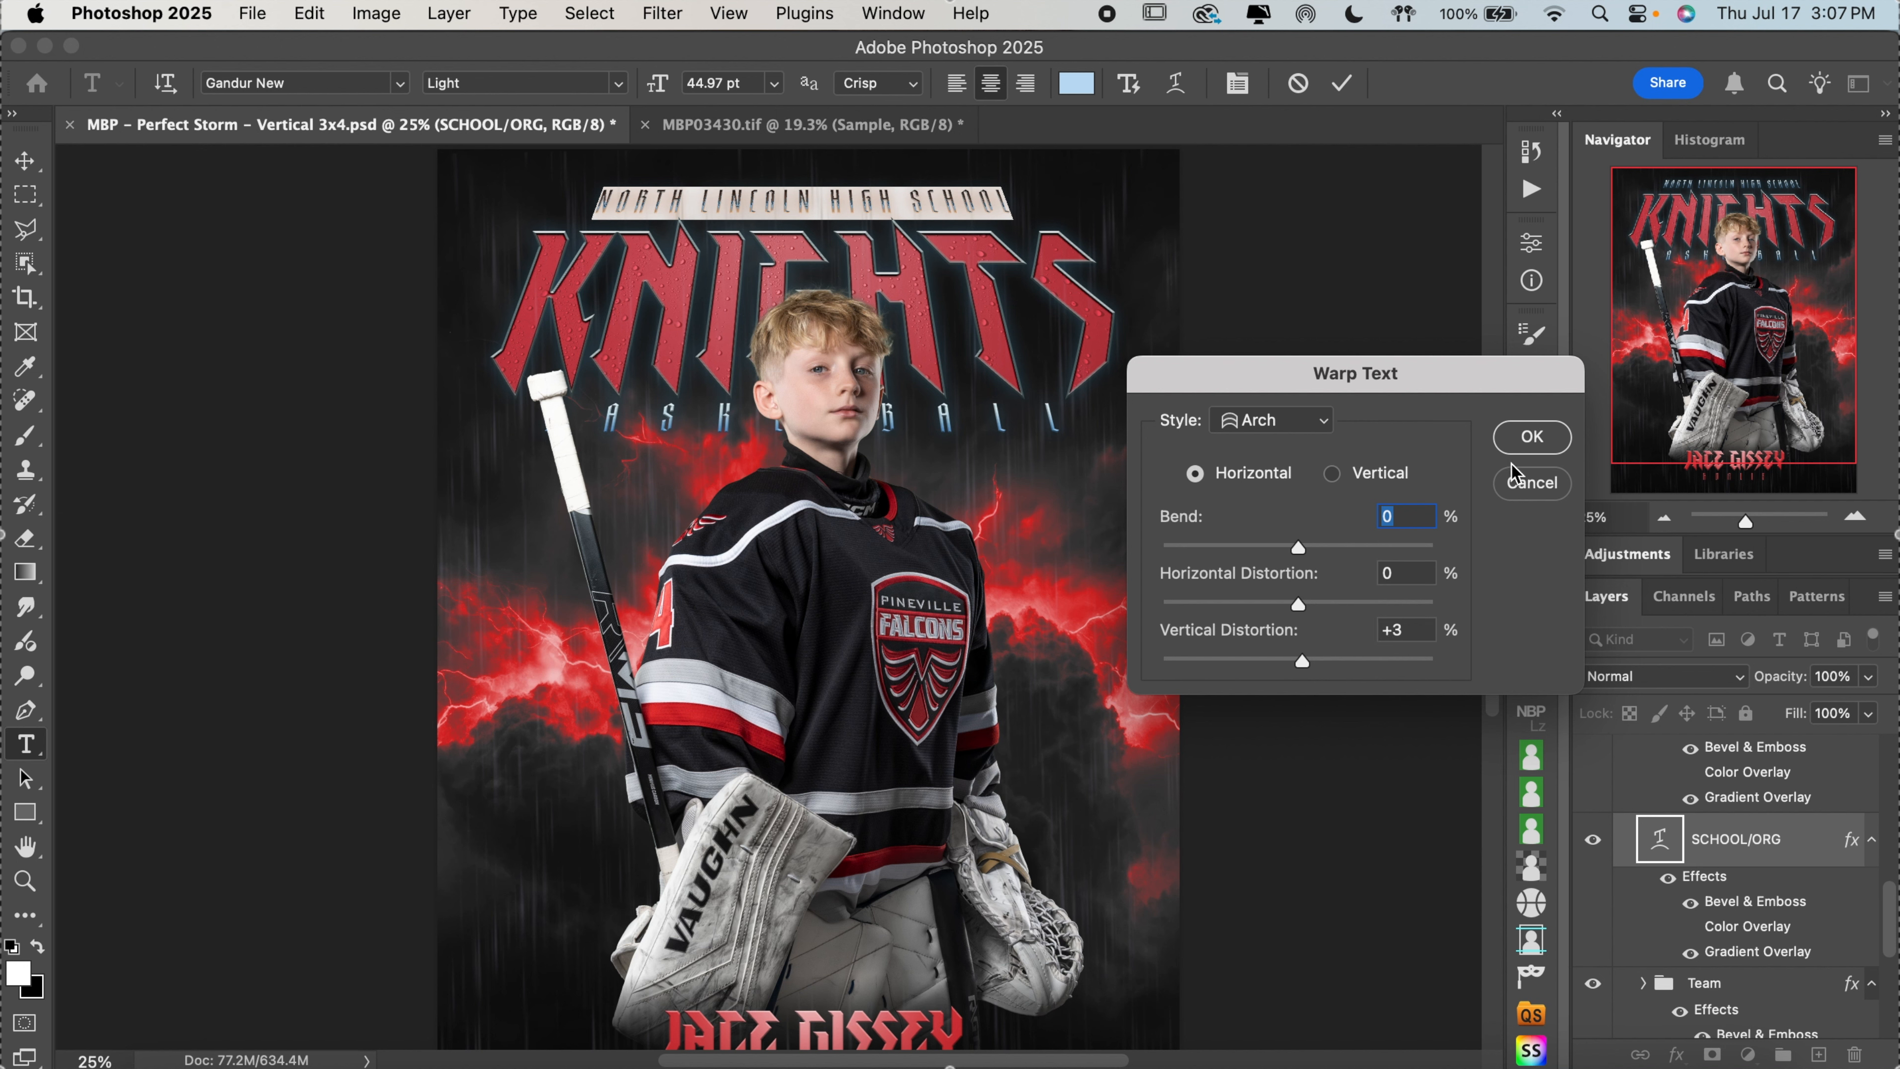
{"action": "left_click_drag", "start_coordinate": [1413, 634], "coordinate": [1356, 633]}
{"action": "type", "text": "0"}
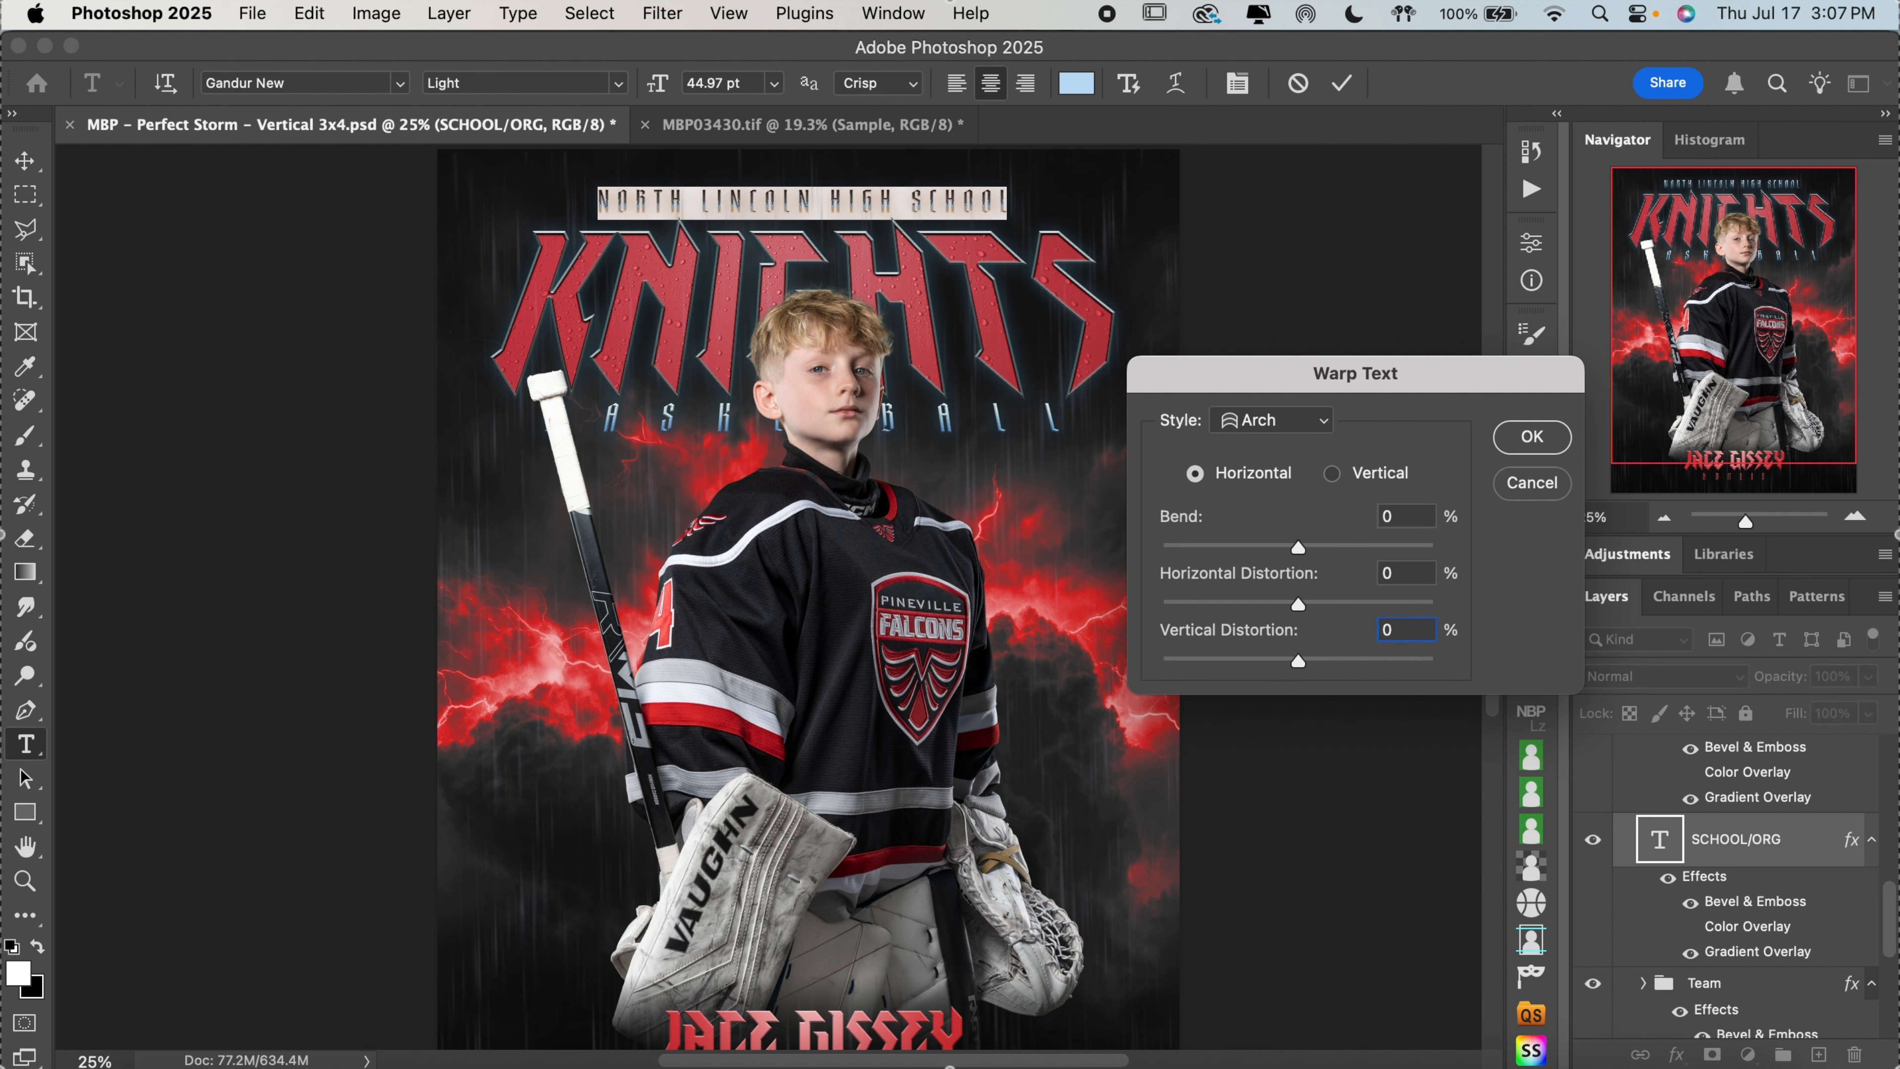
{"action": "type", "text": "3"}
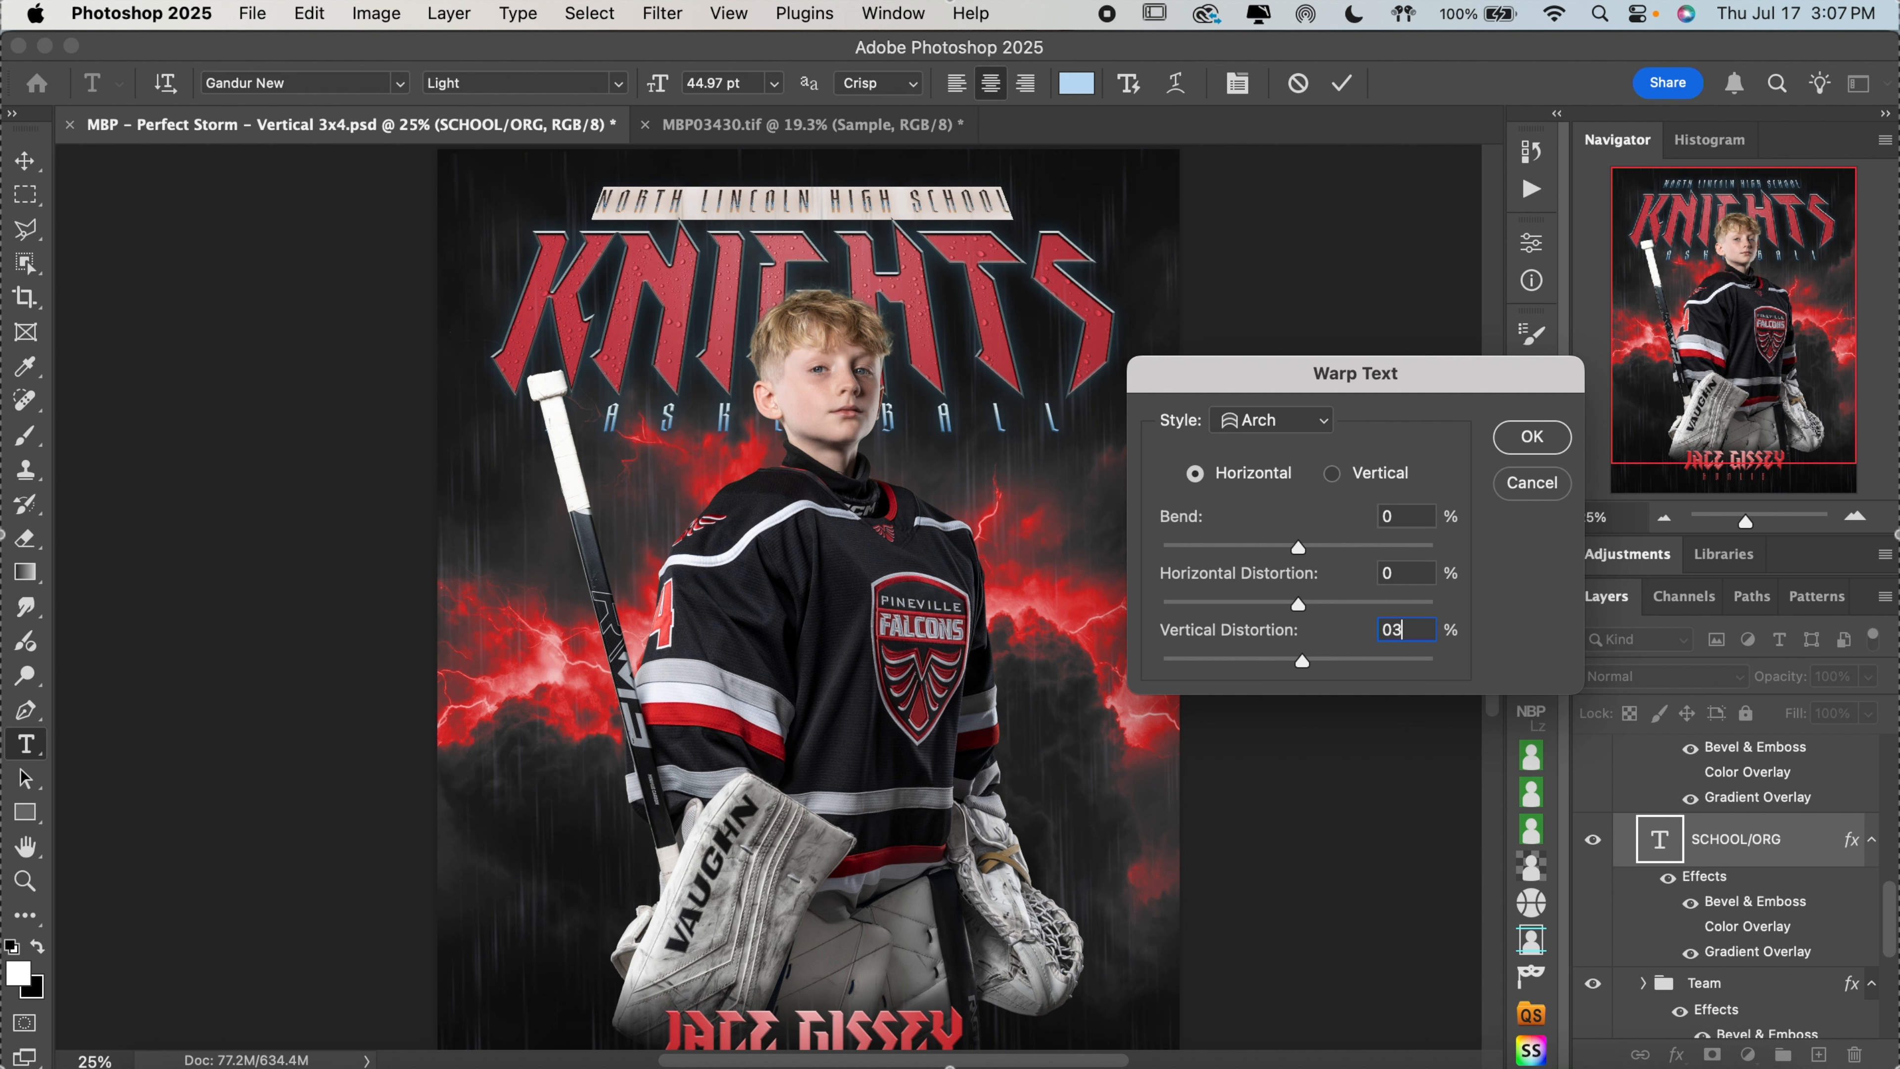
{"action": "key", "text": "BackSpace"}
{"action": "key", "text": "BackSpace"}
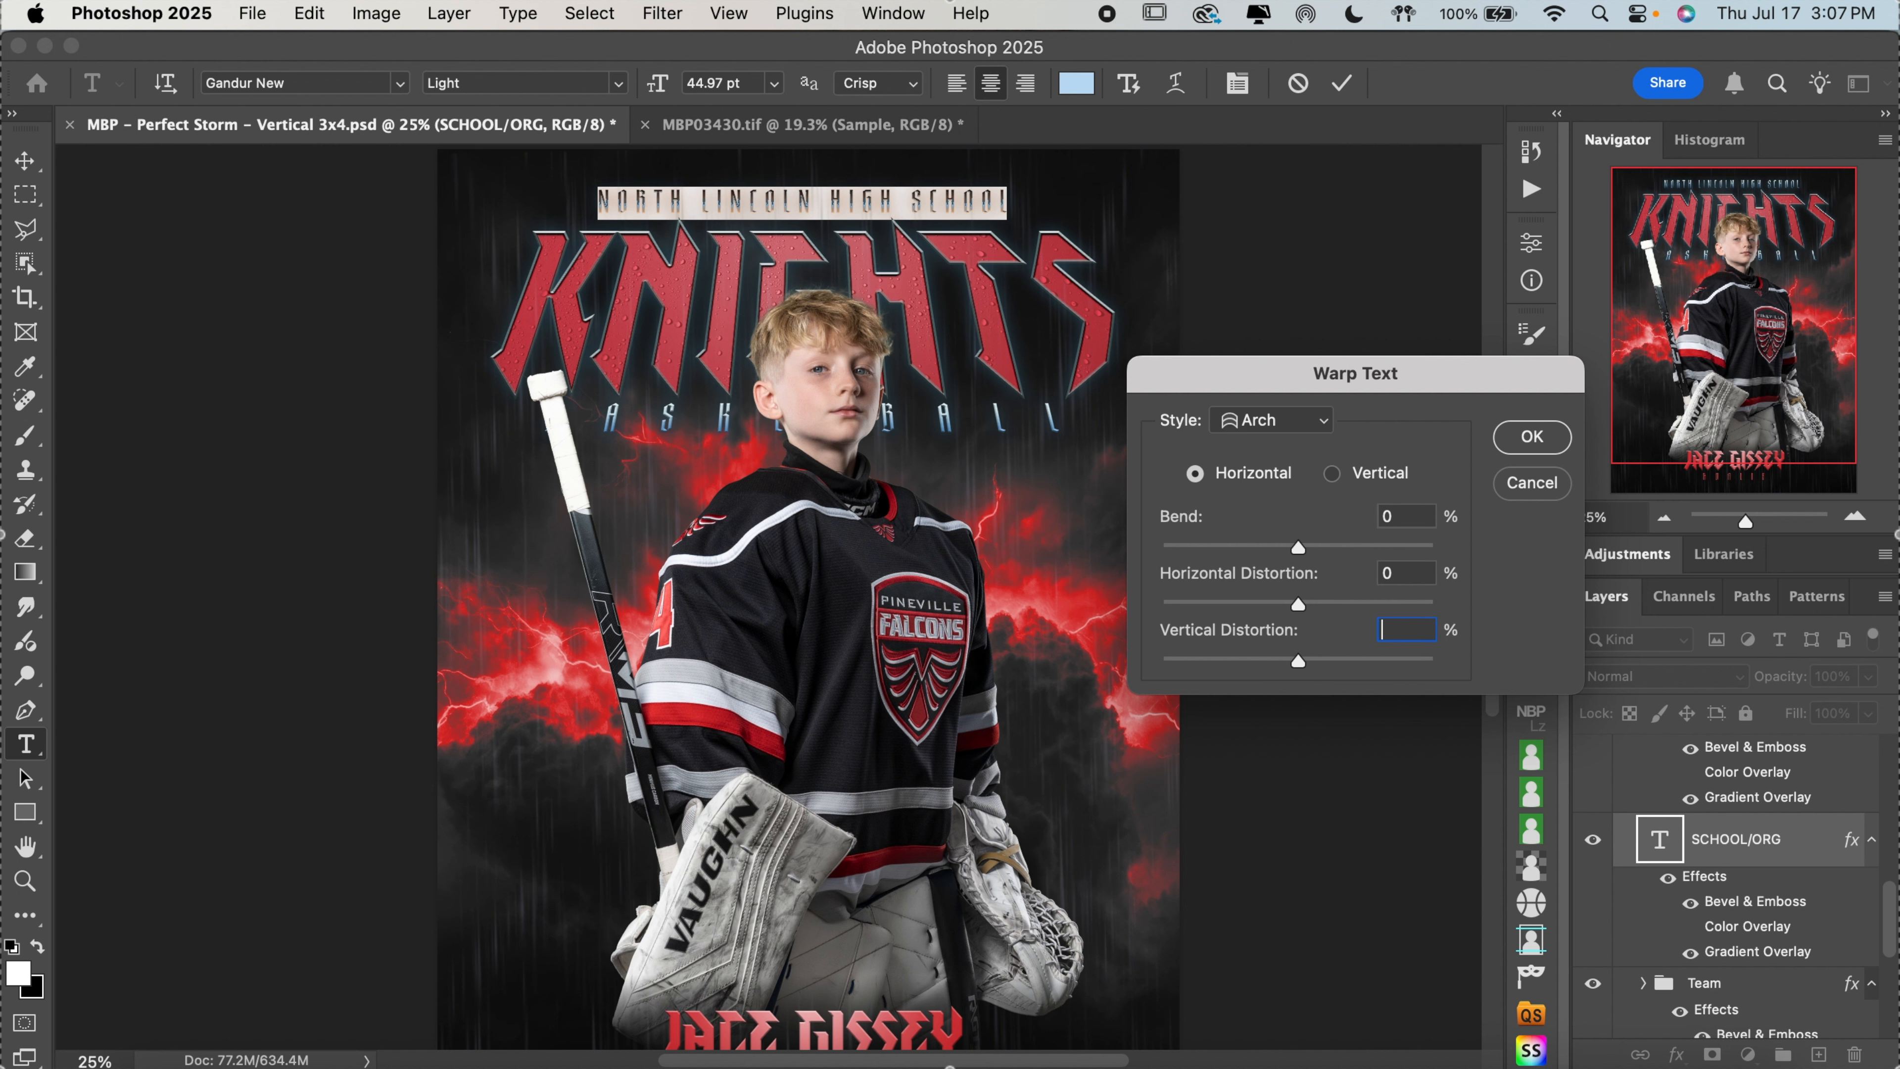
{"action": "type", "text": "3"}
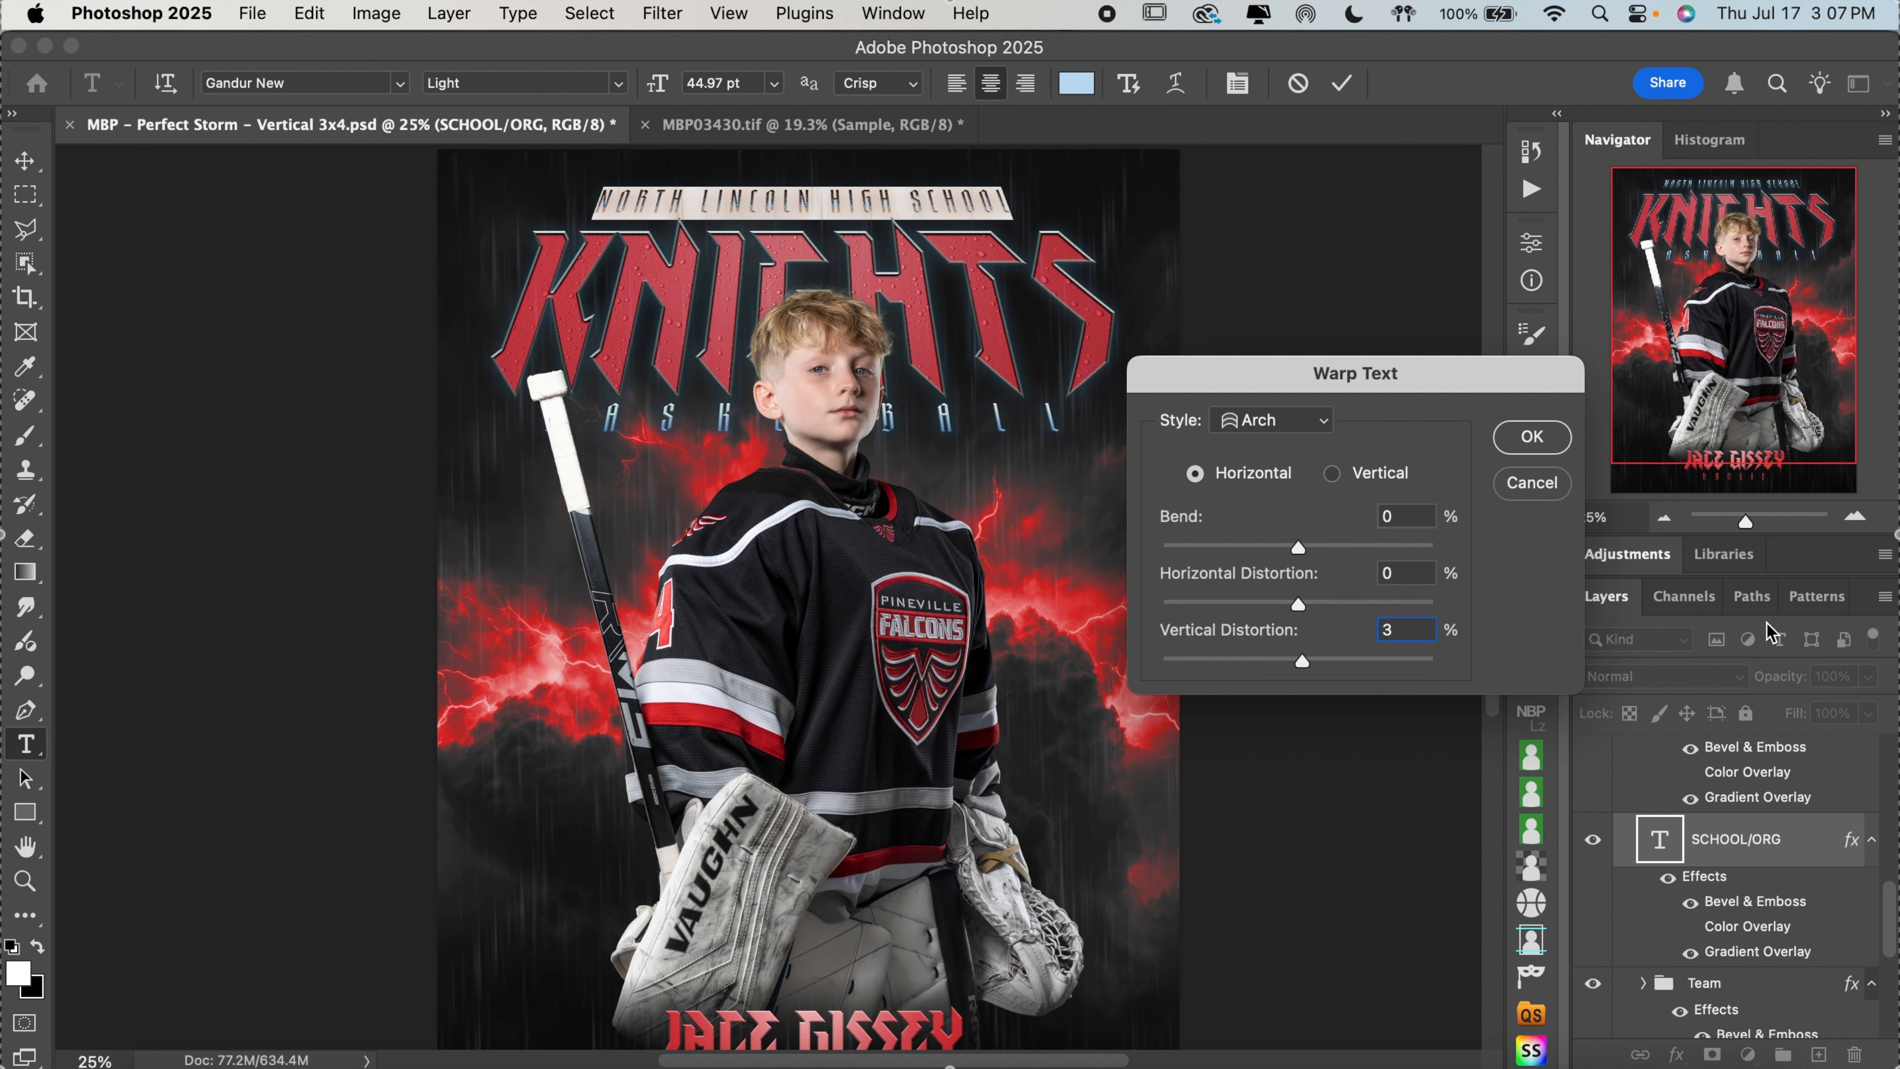
{"action": "left_click", "coordinate": [1531, 437]}
{"action": "left_click", "coordinate": [1342, 83]}
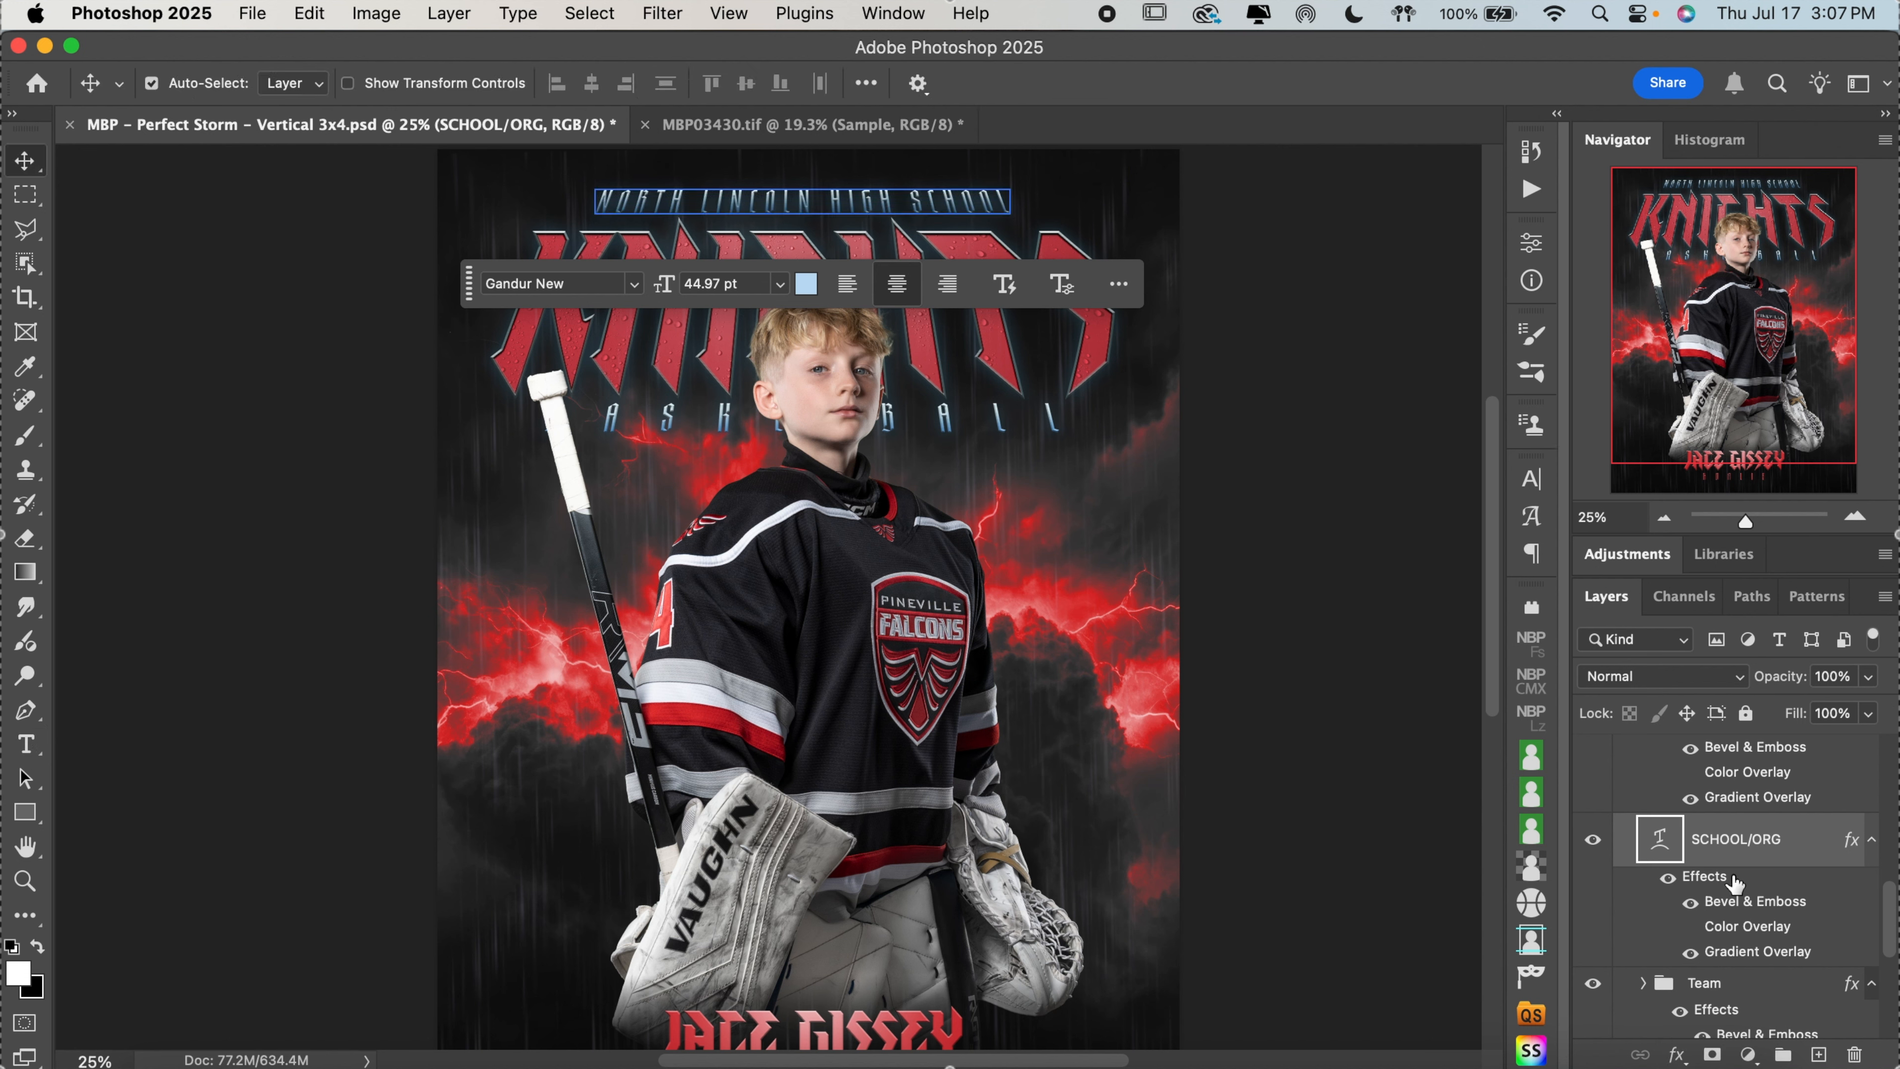
Preview the Color Overlay effect on the SCHOOL/ORG layer and switch it back off
{"action": "left_click", "coordinate": [1691, 928]}
{"action": "left_click", "coordinate": [1691, 928]}
{"action": "left_click", "coordinate": [1855, 517]}
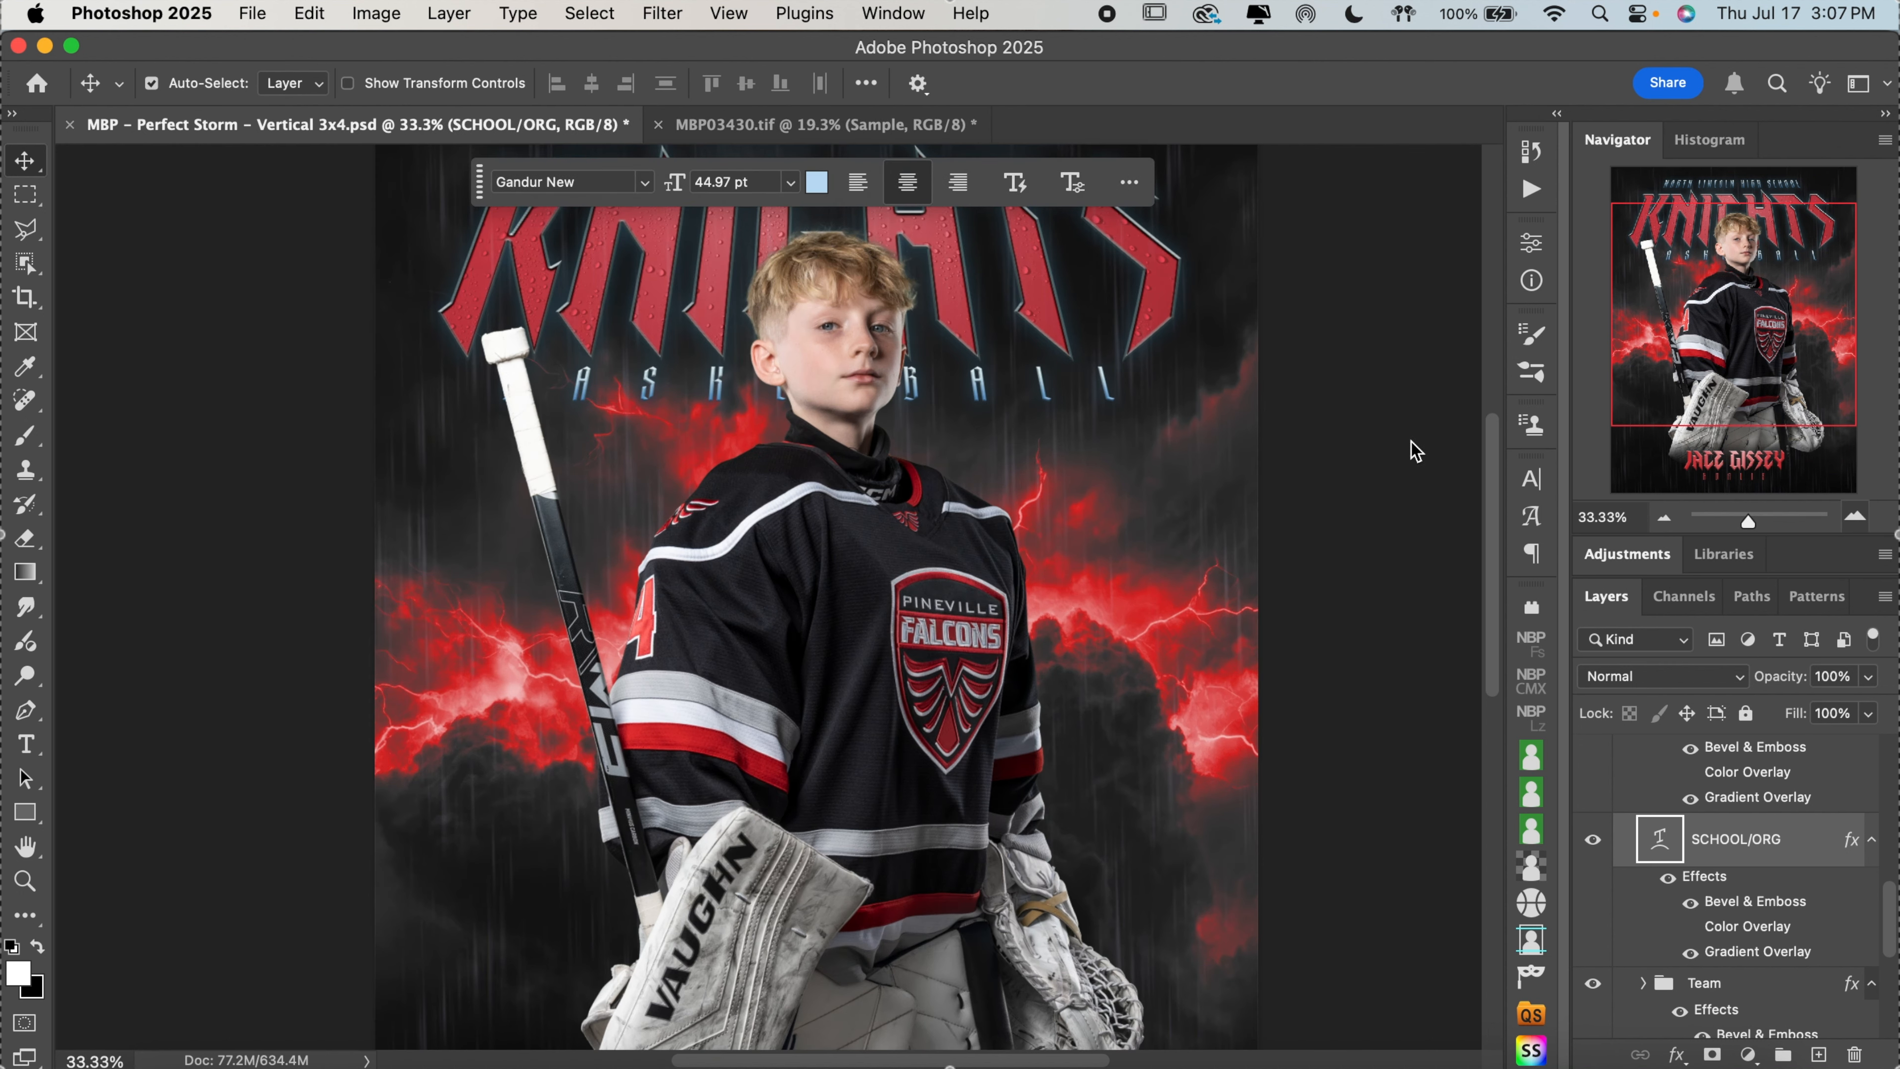
{"action": "key", "text": "super+equal"}
{"action": "scroll", "coordinate": [1414, 450], "scroll_direction": "up", "scroll_amount": 8}
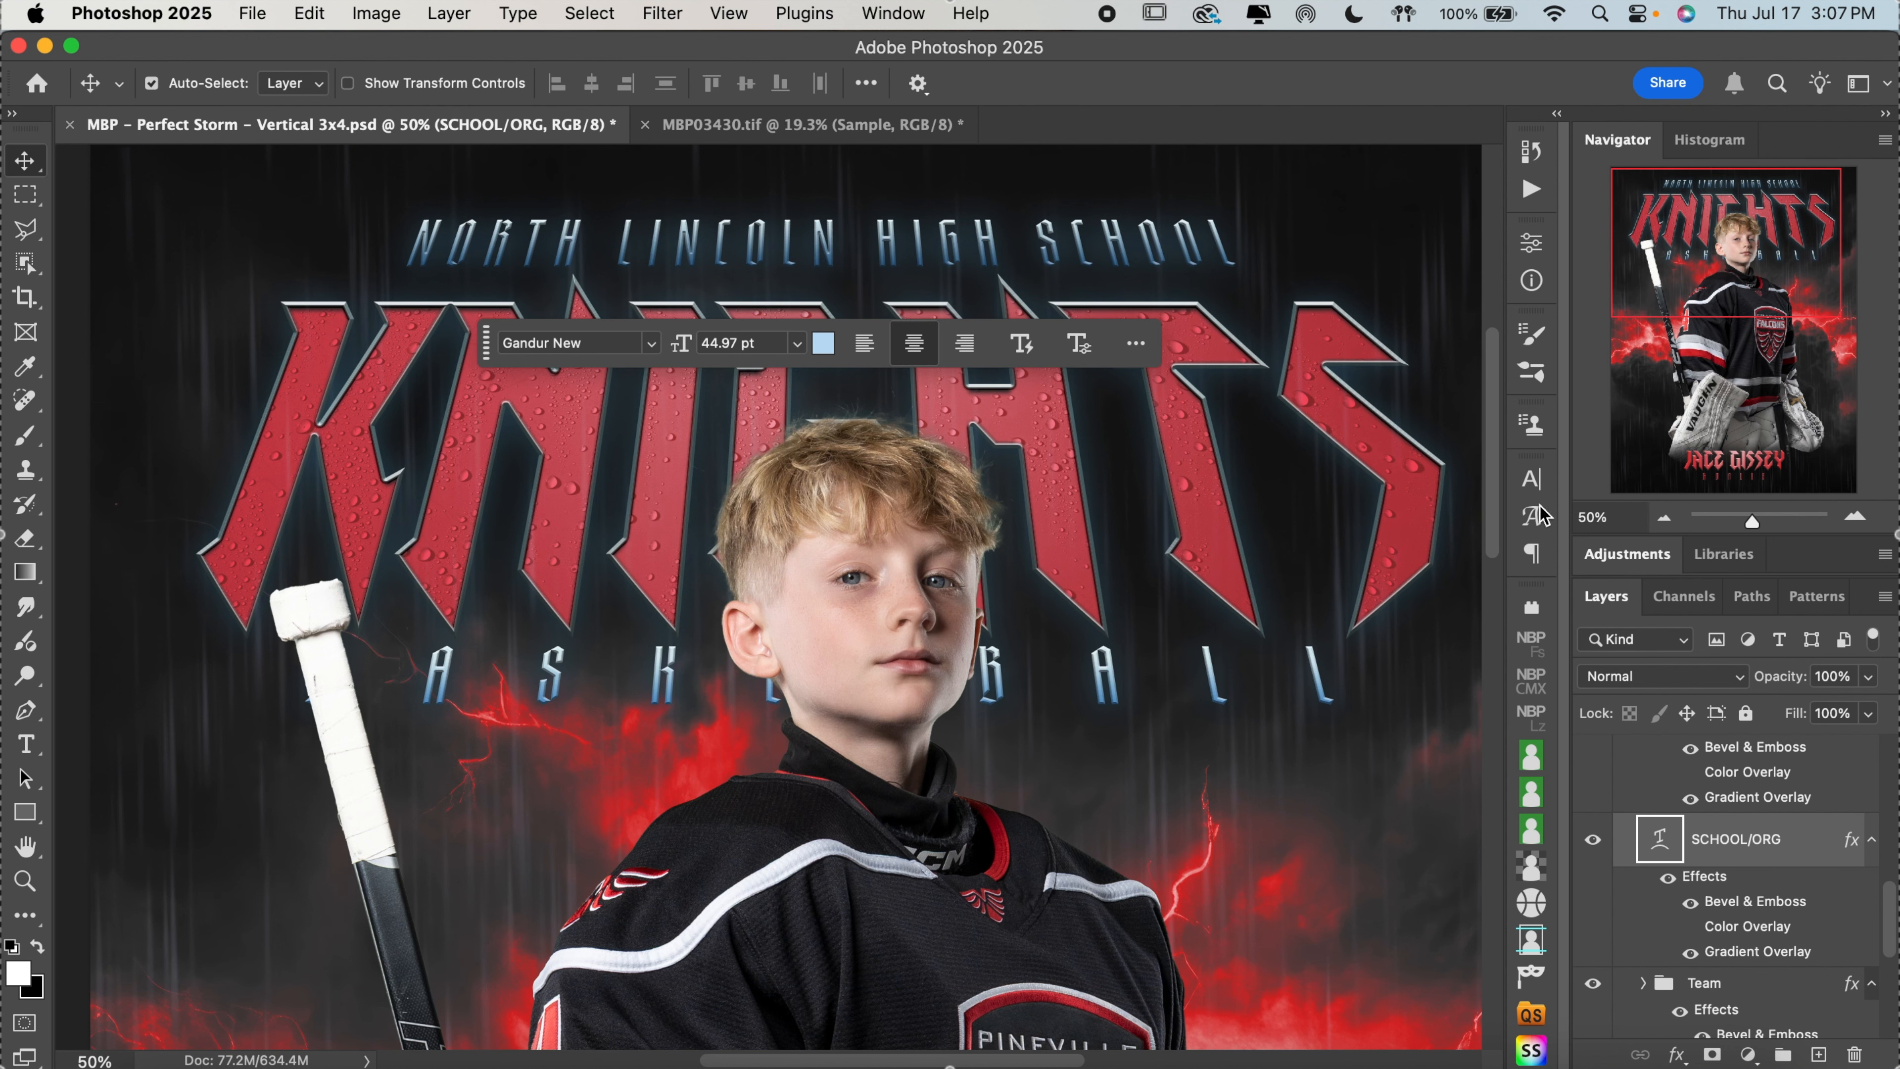
{"action": "scroll", "coordinate": [1407, 536], "scroll_direction": "down", "scroll_amount": 3}
{"action": "scroll", "coordinate": [1406, 536], "scroll_direction": "up", "scroll_amount": 1}
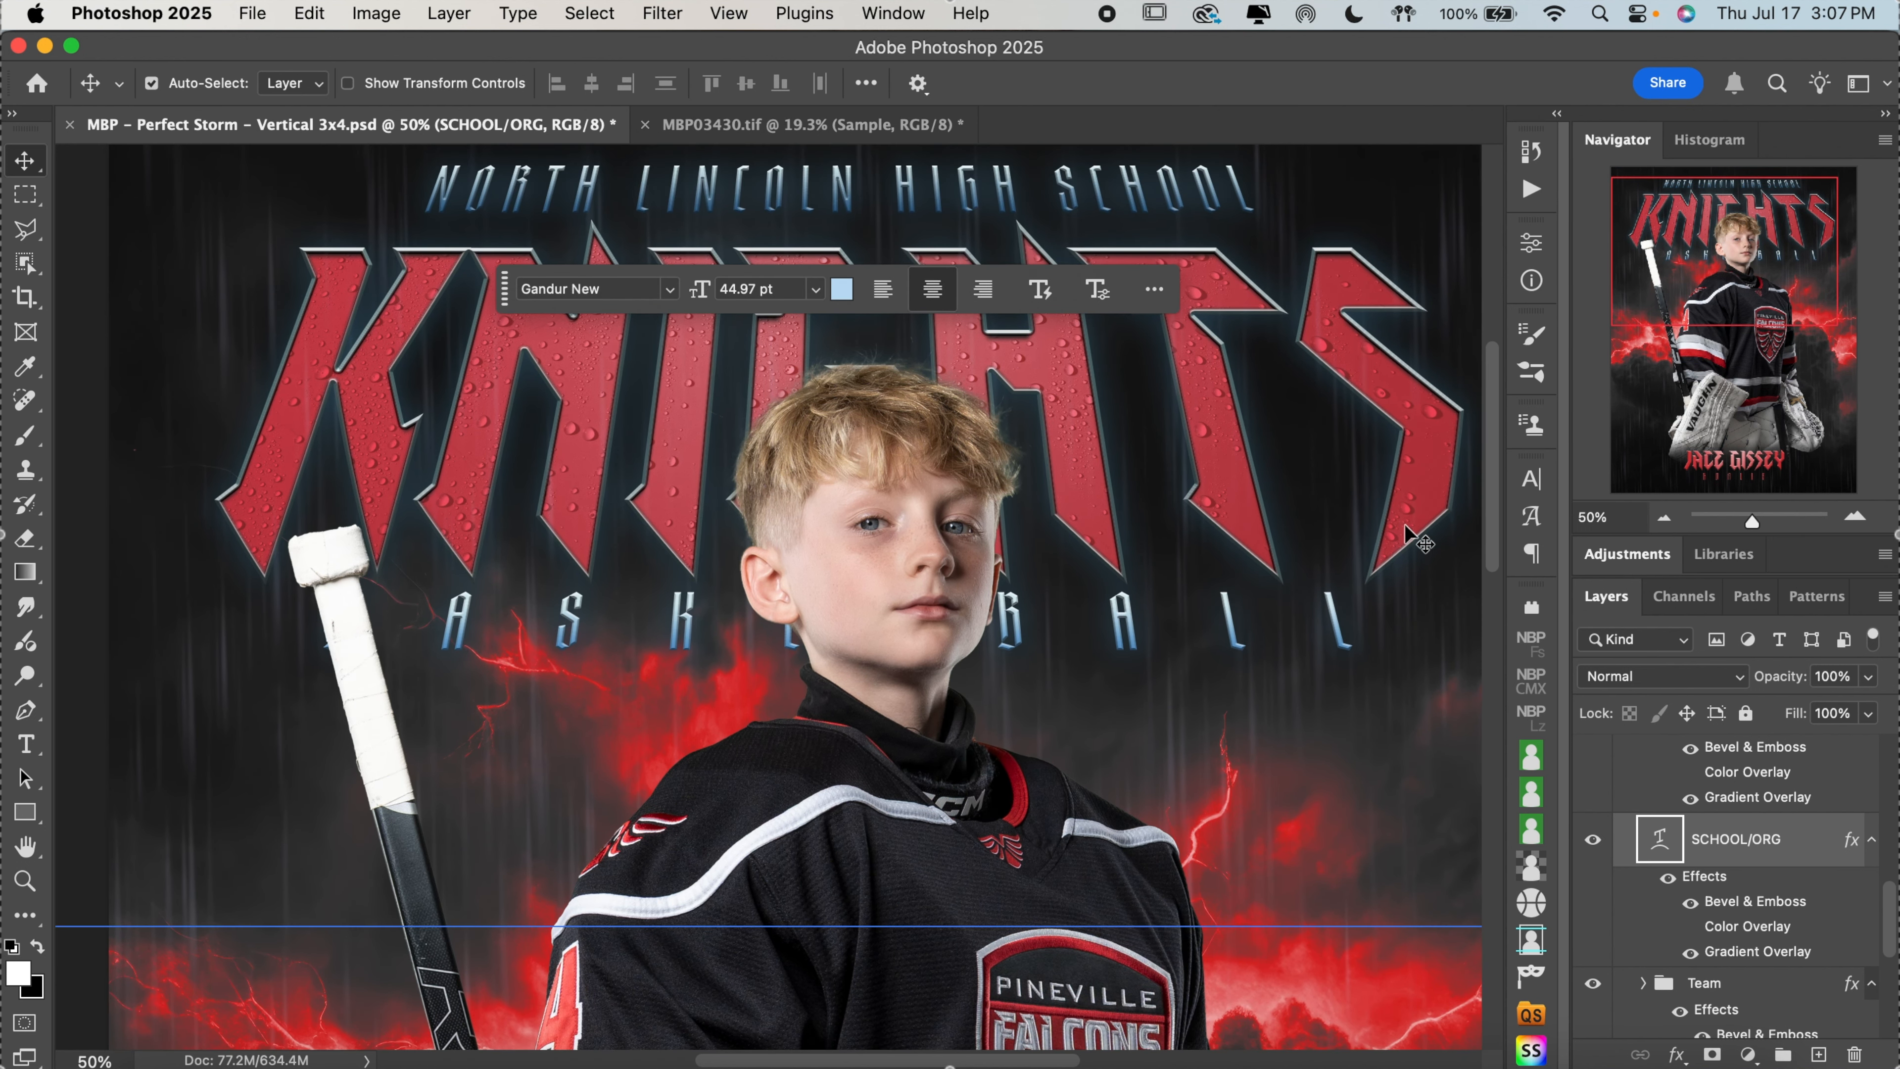
Change the light stop at location 0 of the SCHOOL/ORG layer's Gradient Overlay to gray #bfbfbf
{"action": "left_click", "coordinate": [1780, 954]}
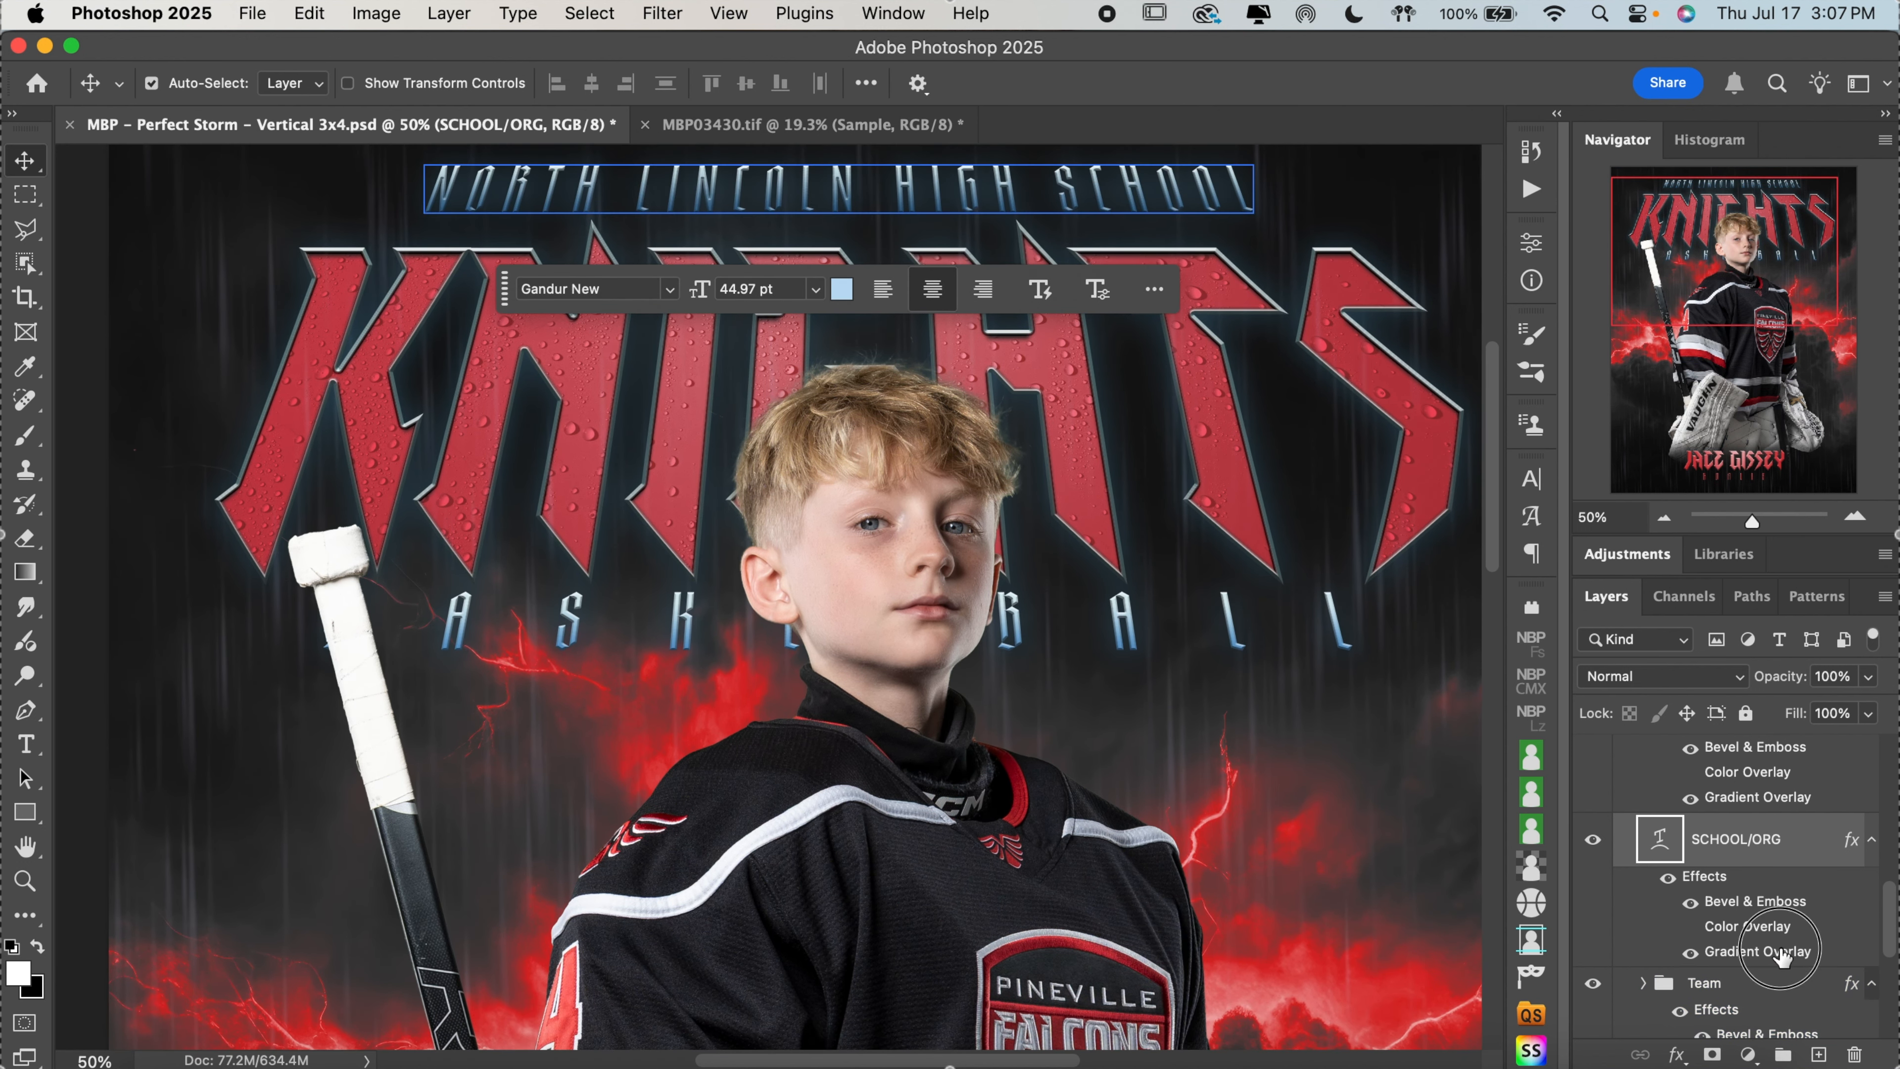
{"action": "double_click", "coordinate": [1780, 955]}
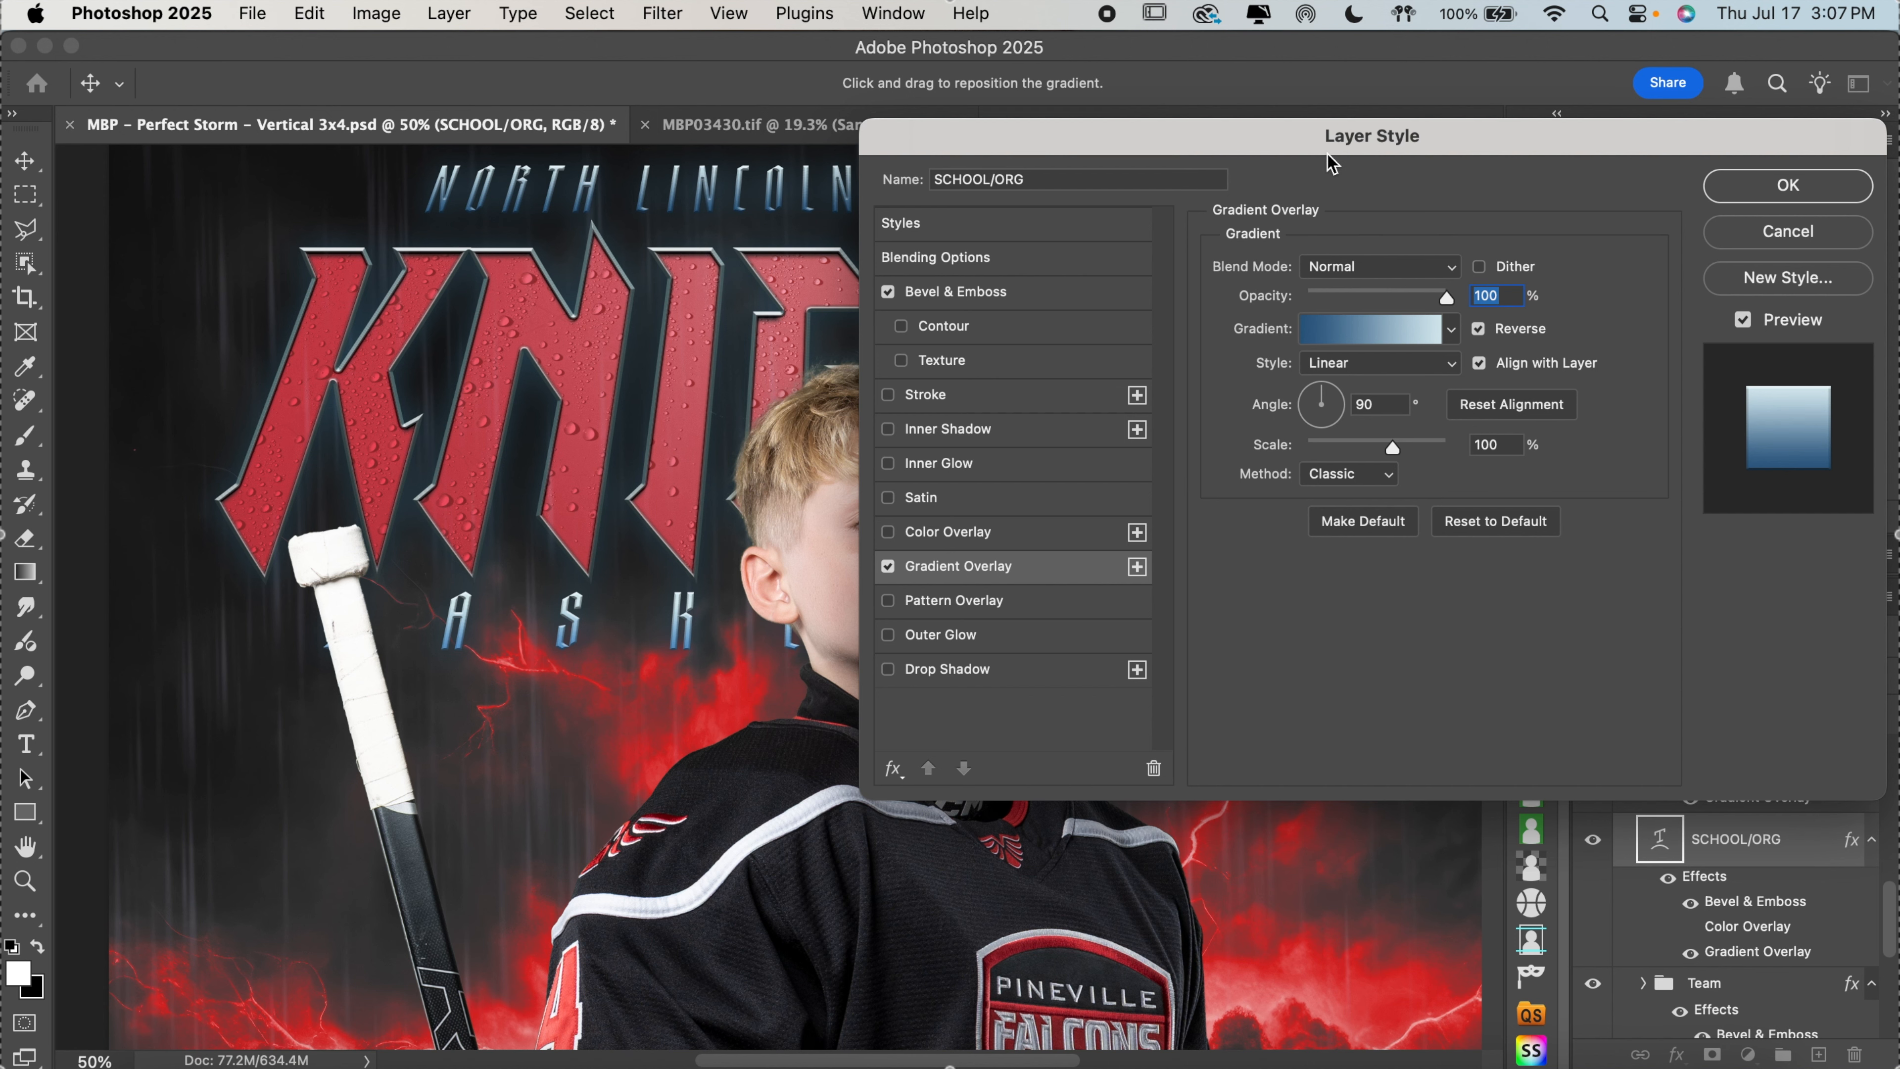
{"action": "left_click_drag", "start_coordinate": [1331, 138], "coordinate": [1531, 133]}
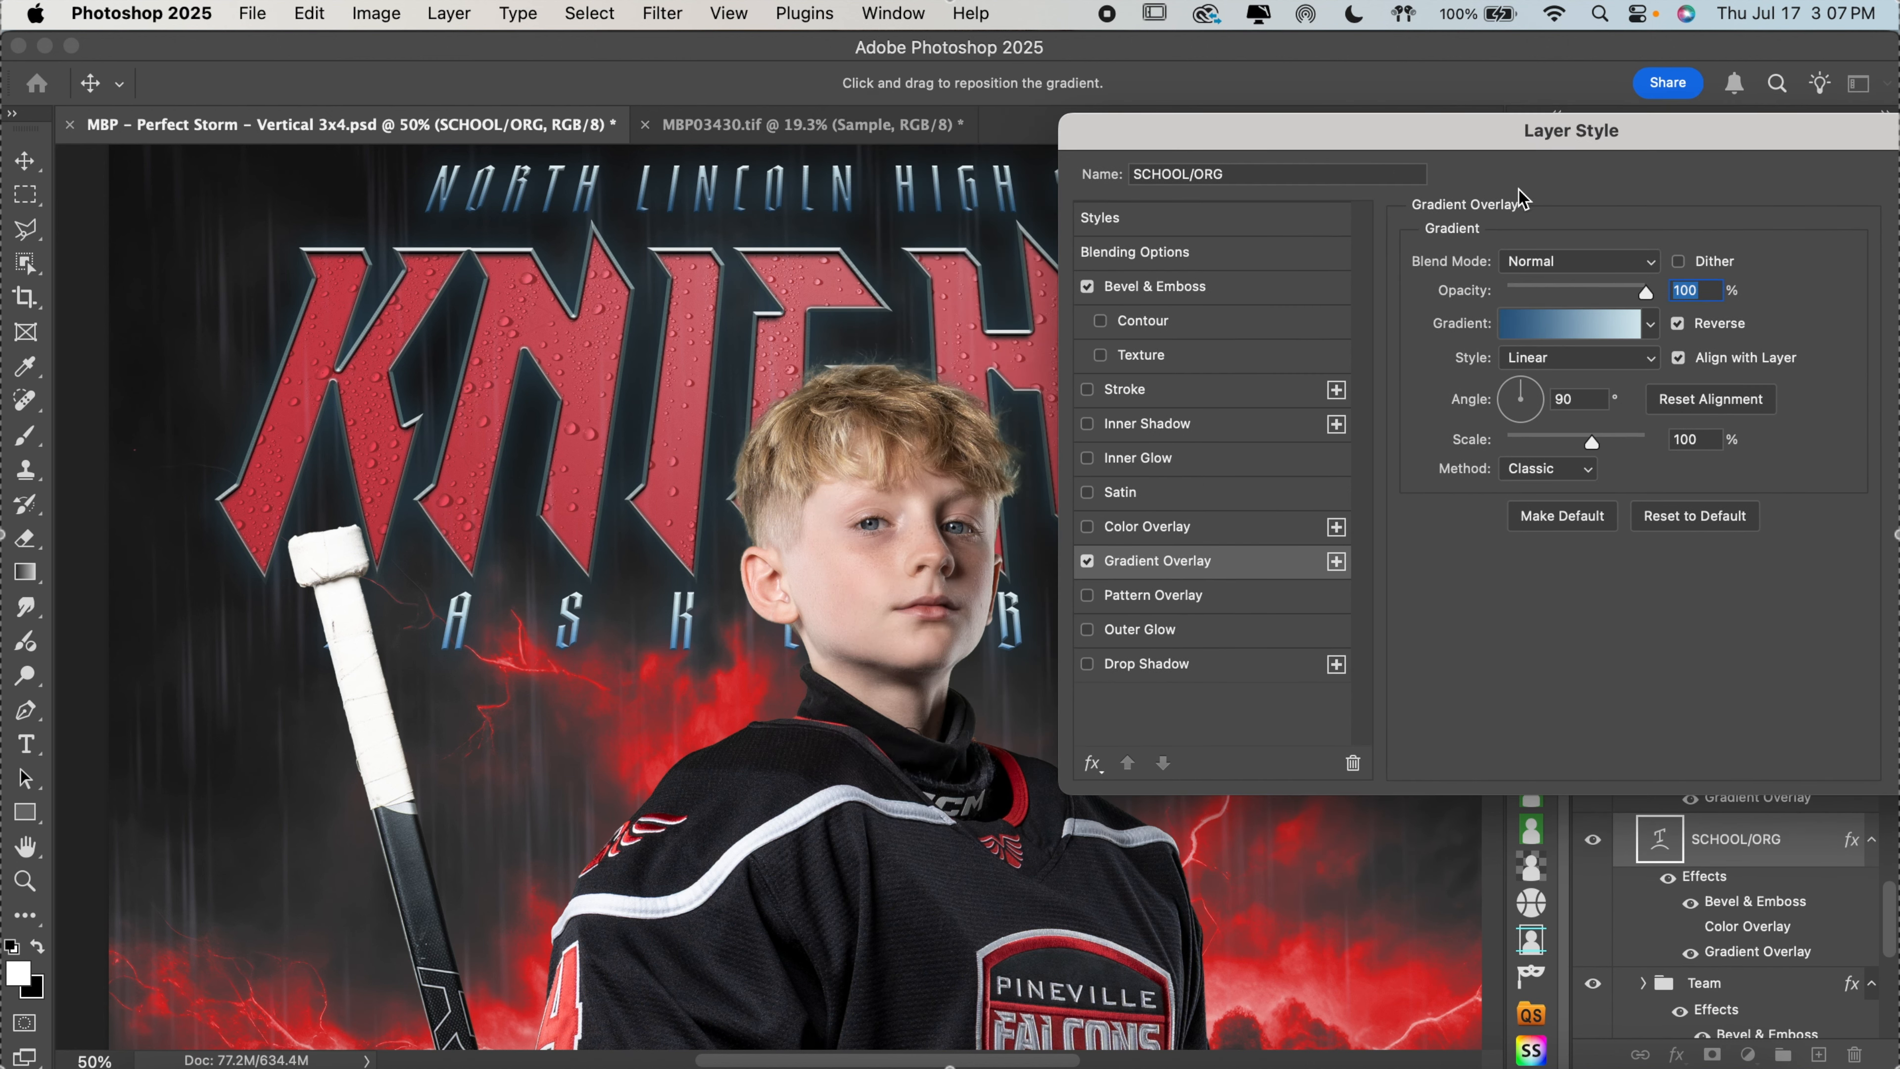
{"action": "left_click", "coordinate": [1564, 326]}
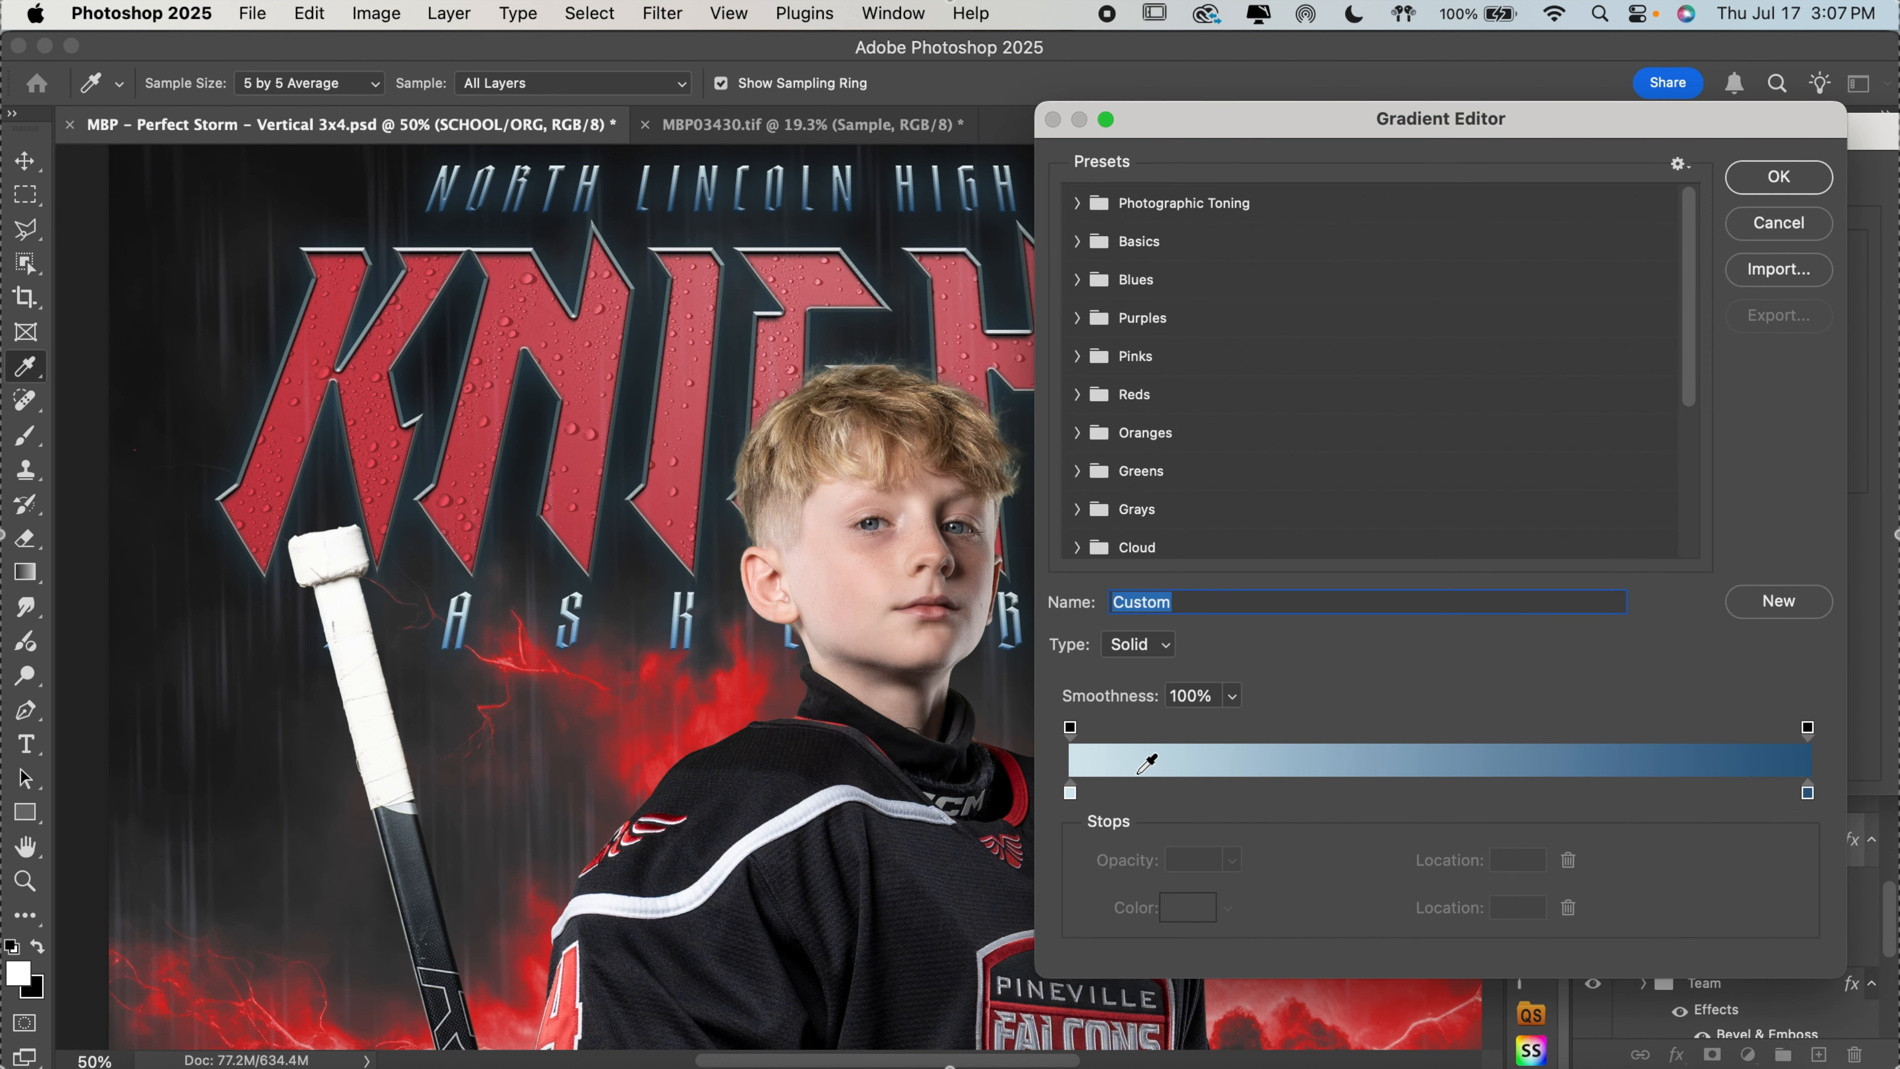
{"action": "left_click", "coordinate": [1069, 795]}
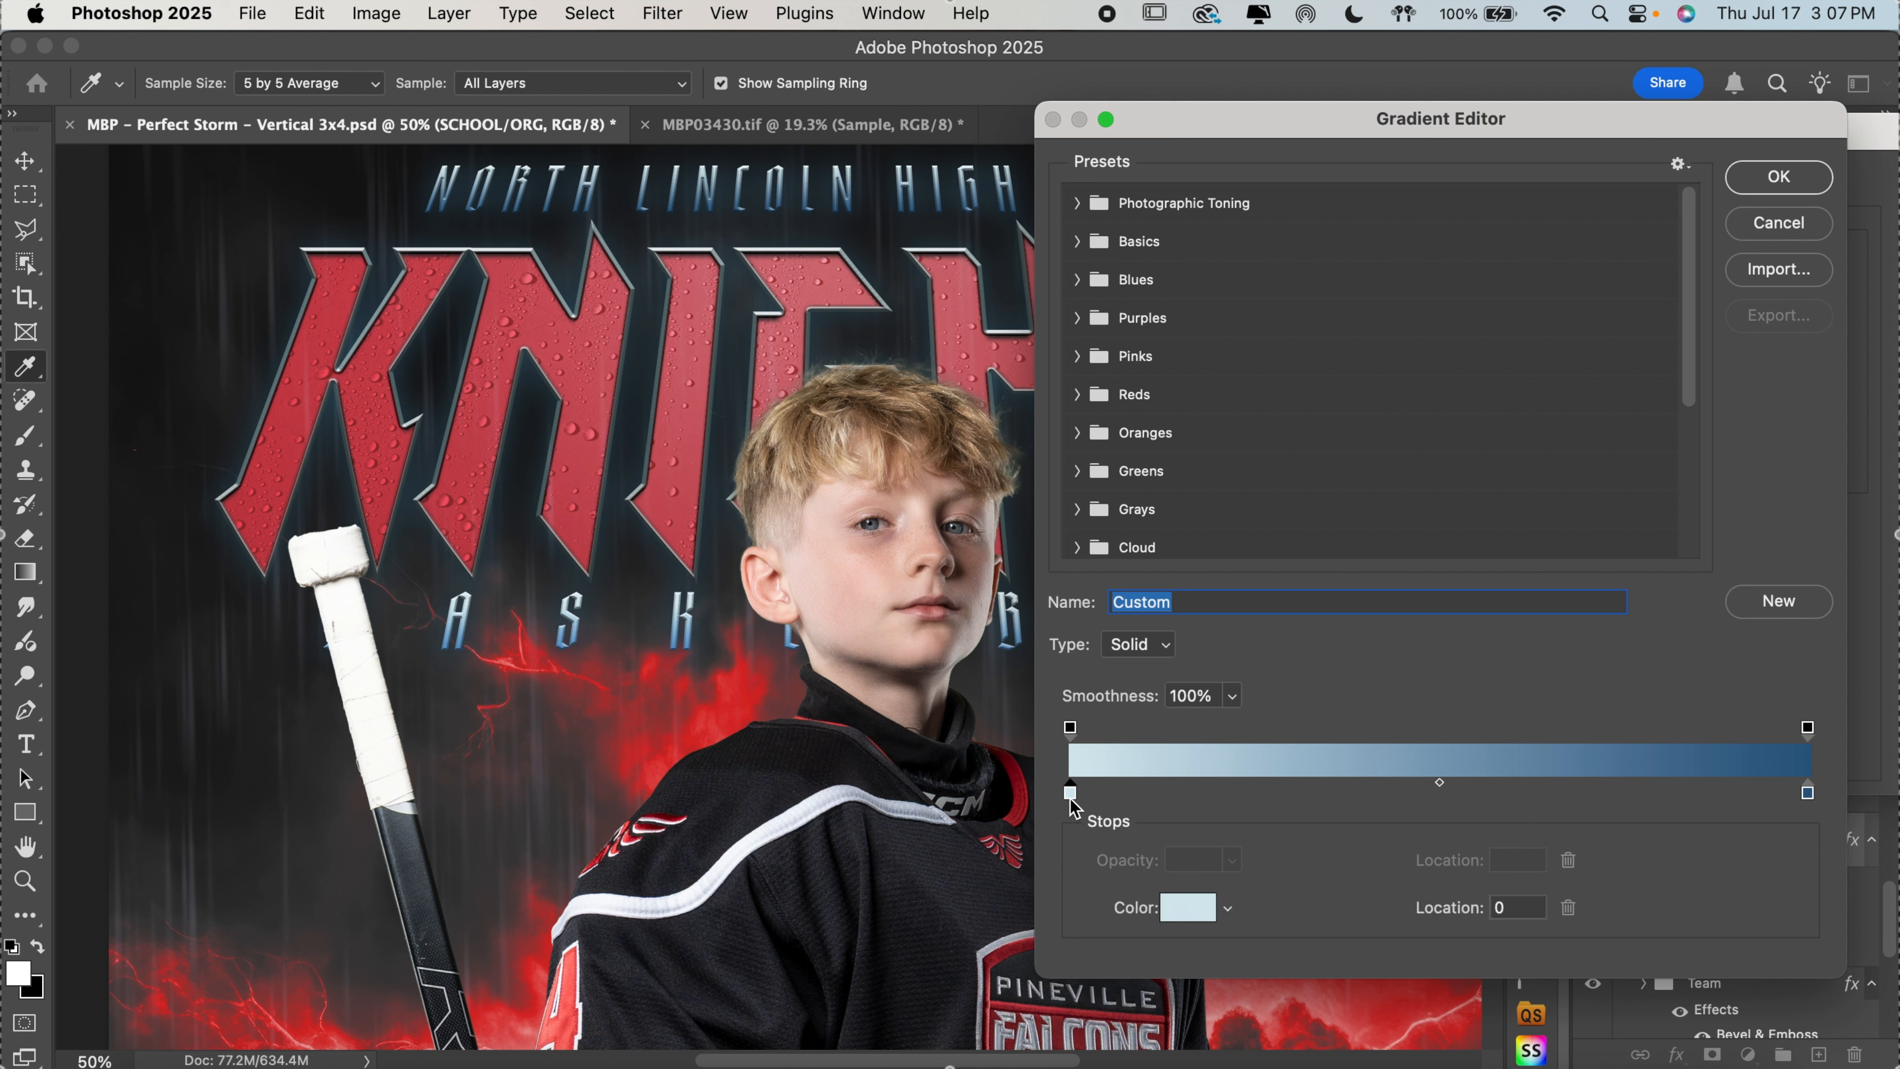
{"action": "left_click", "coordinate": [1195, 914]}
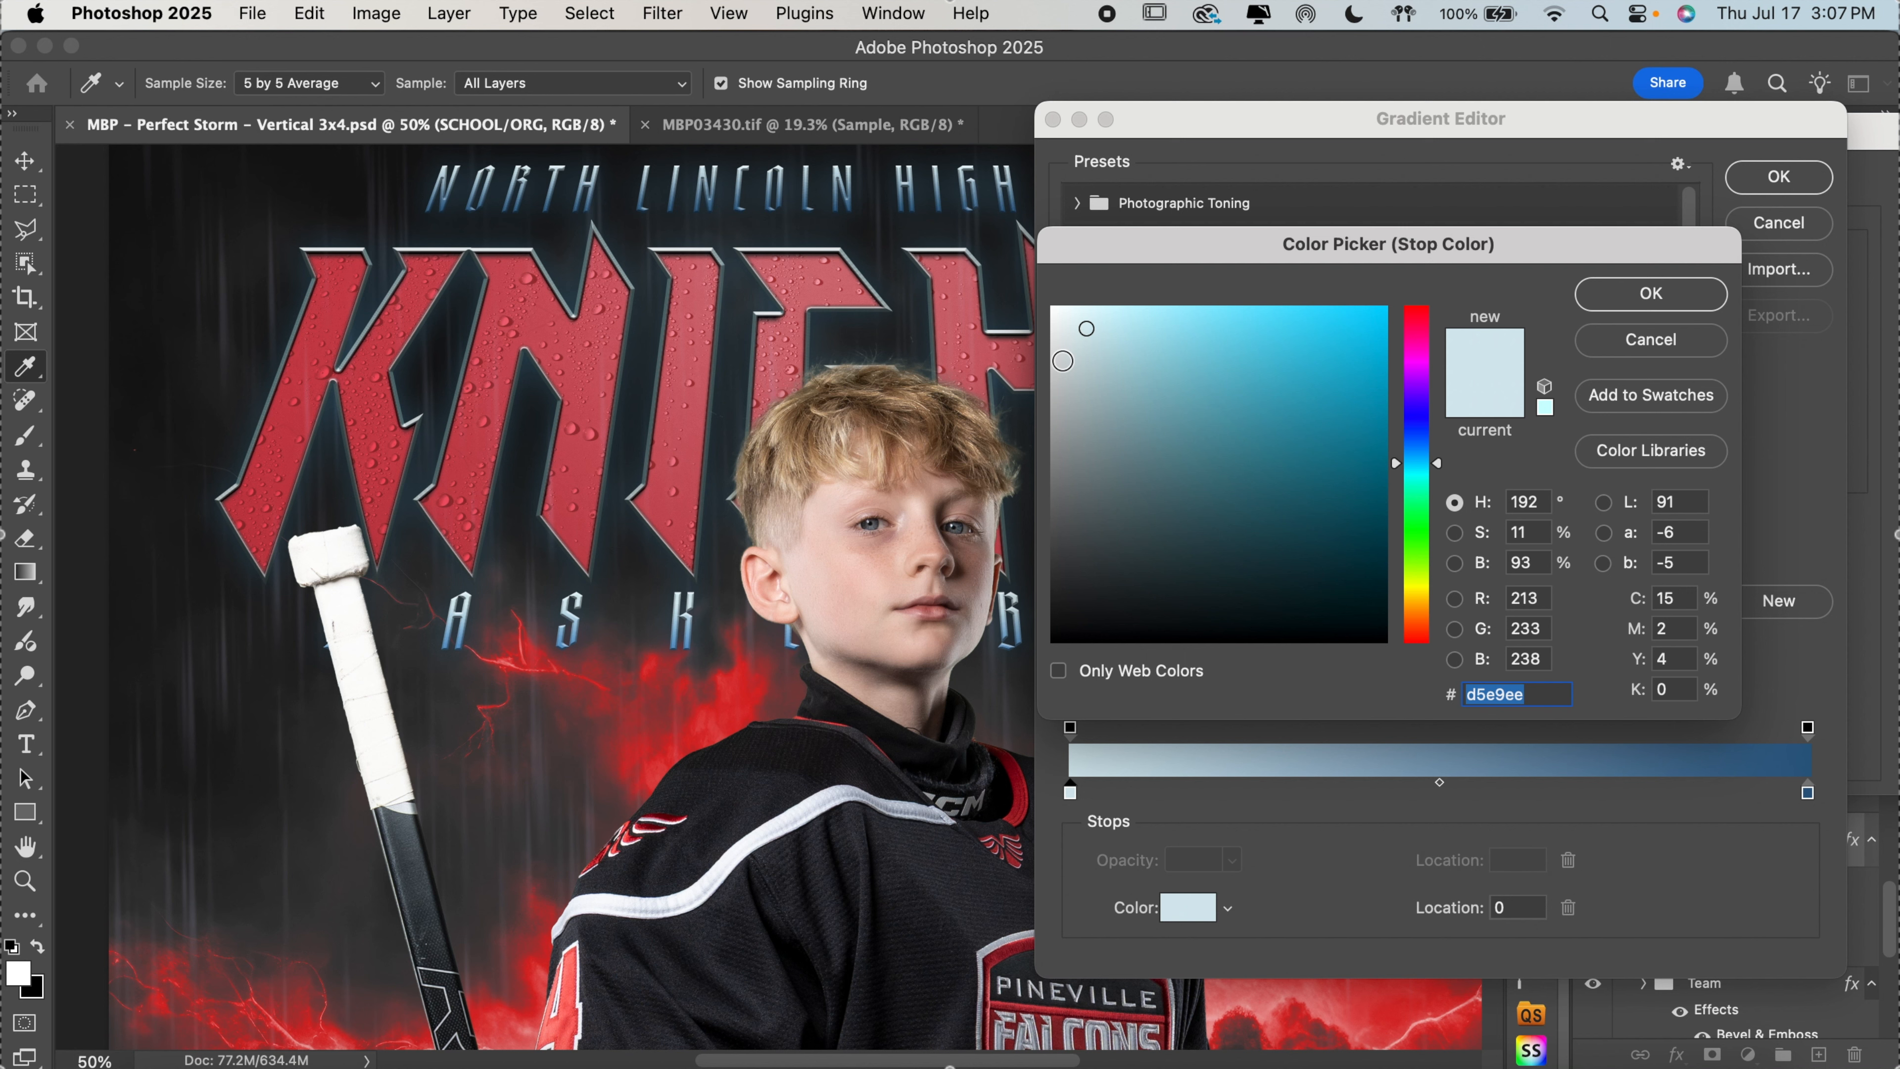
{"action": "mouse_move", "coordinate": [1062, 360]}
{"action": "left_mouse_down"}
{"action": "mouse_move", "coordinate": [1003, 352]}
{"action": "mouse_move", "coordinate": [956, 398]}
{"action": "left_mouse_up"}
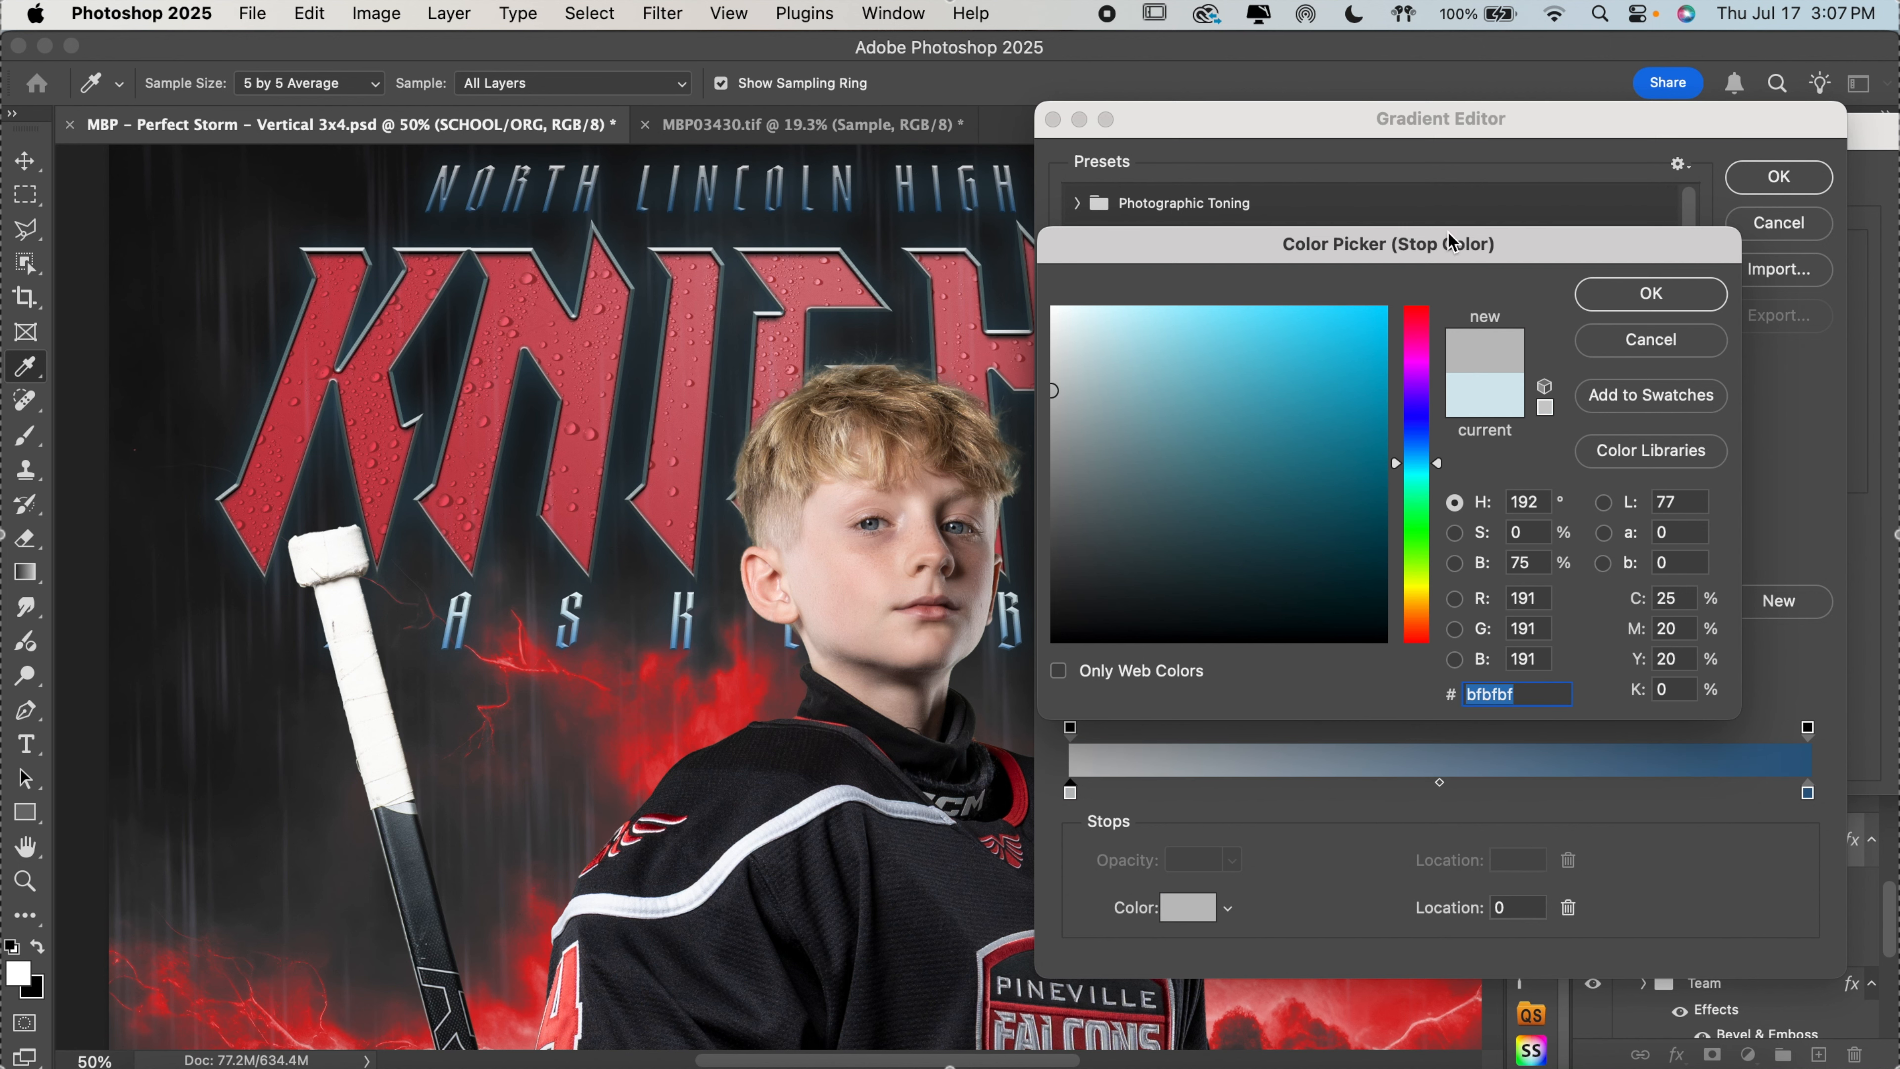
{"action": "left_click", "coordinate": [1639, 295]}
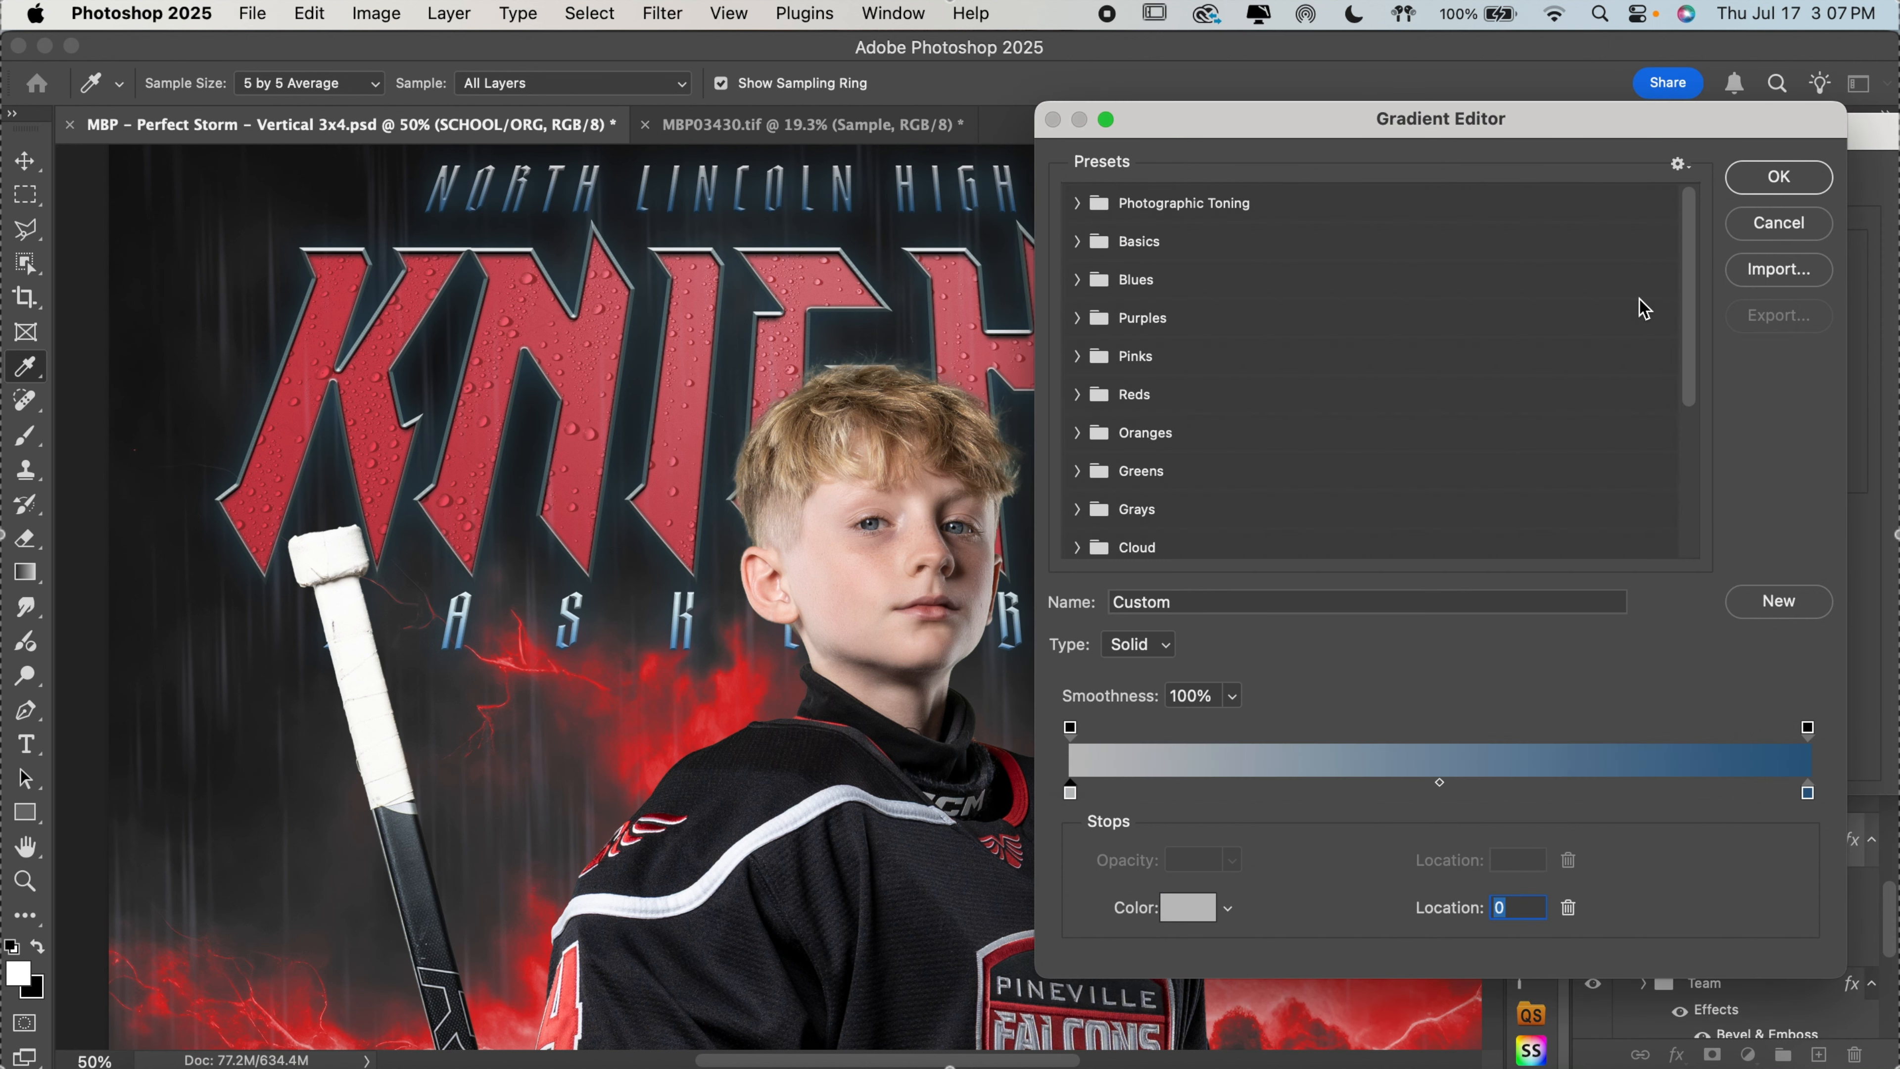
Recolor the blue gradient stop at location 100 with the red sampled from the jersey's sleeve stripe, and apply the layer style
{"action": "left_click", "coordinate": [1808, 794]}
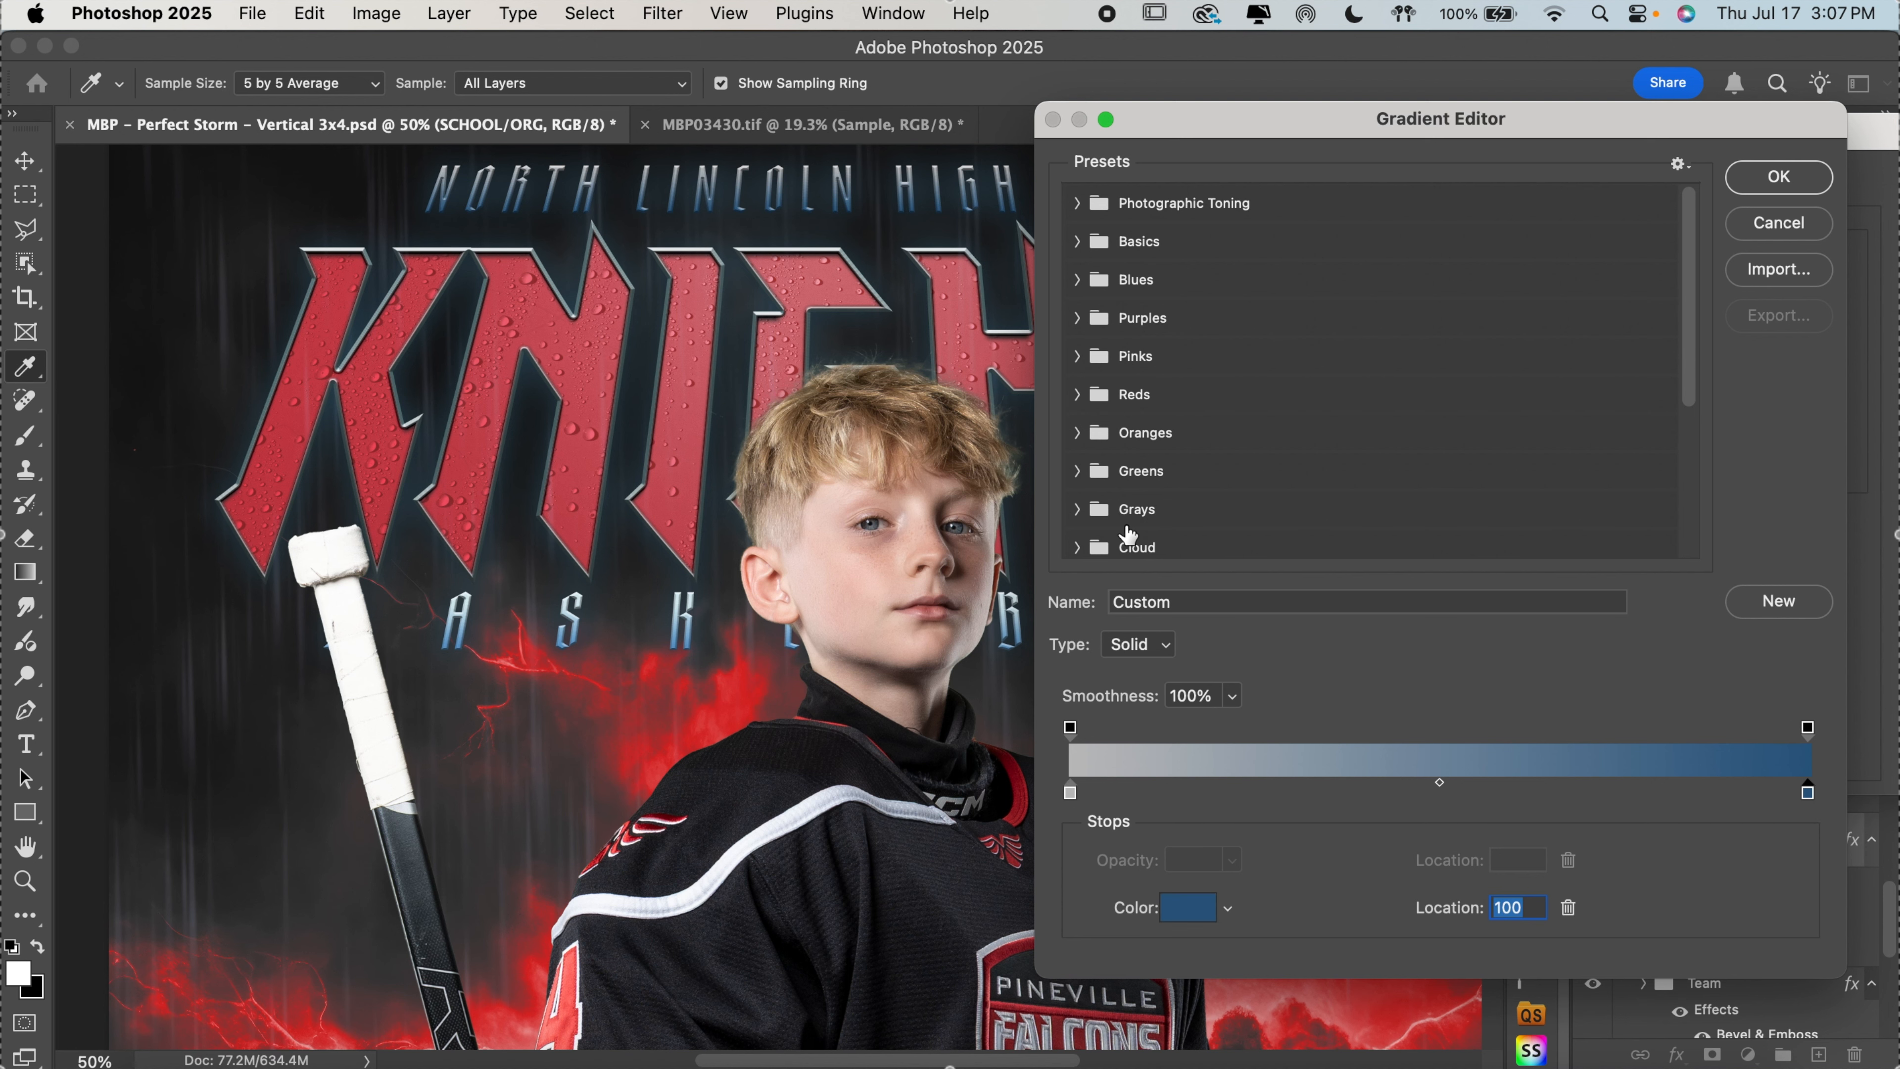
{"action": "scroll", "coordinate": [821, 768], "scroll_direction": "down", "scroll_amount": 5}
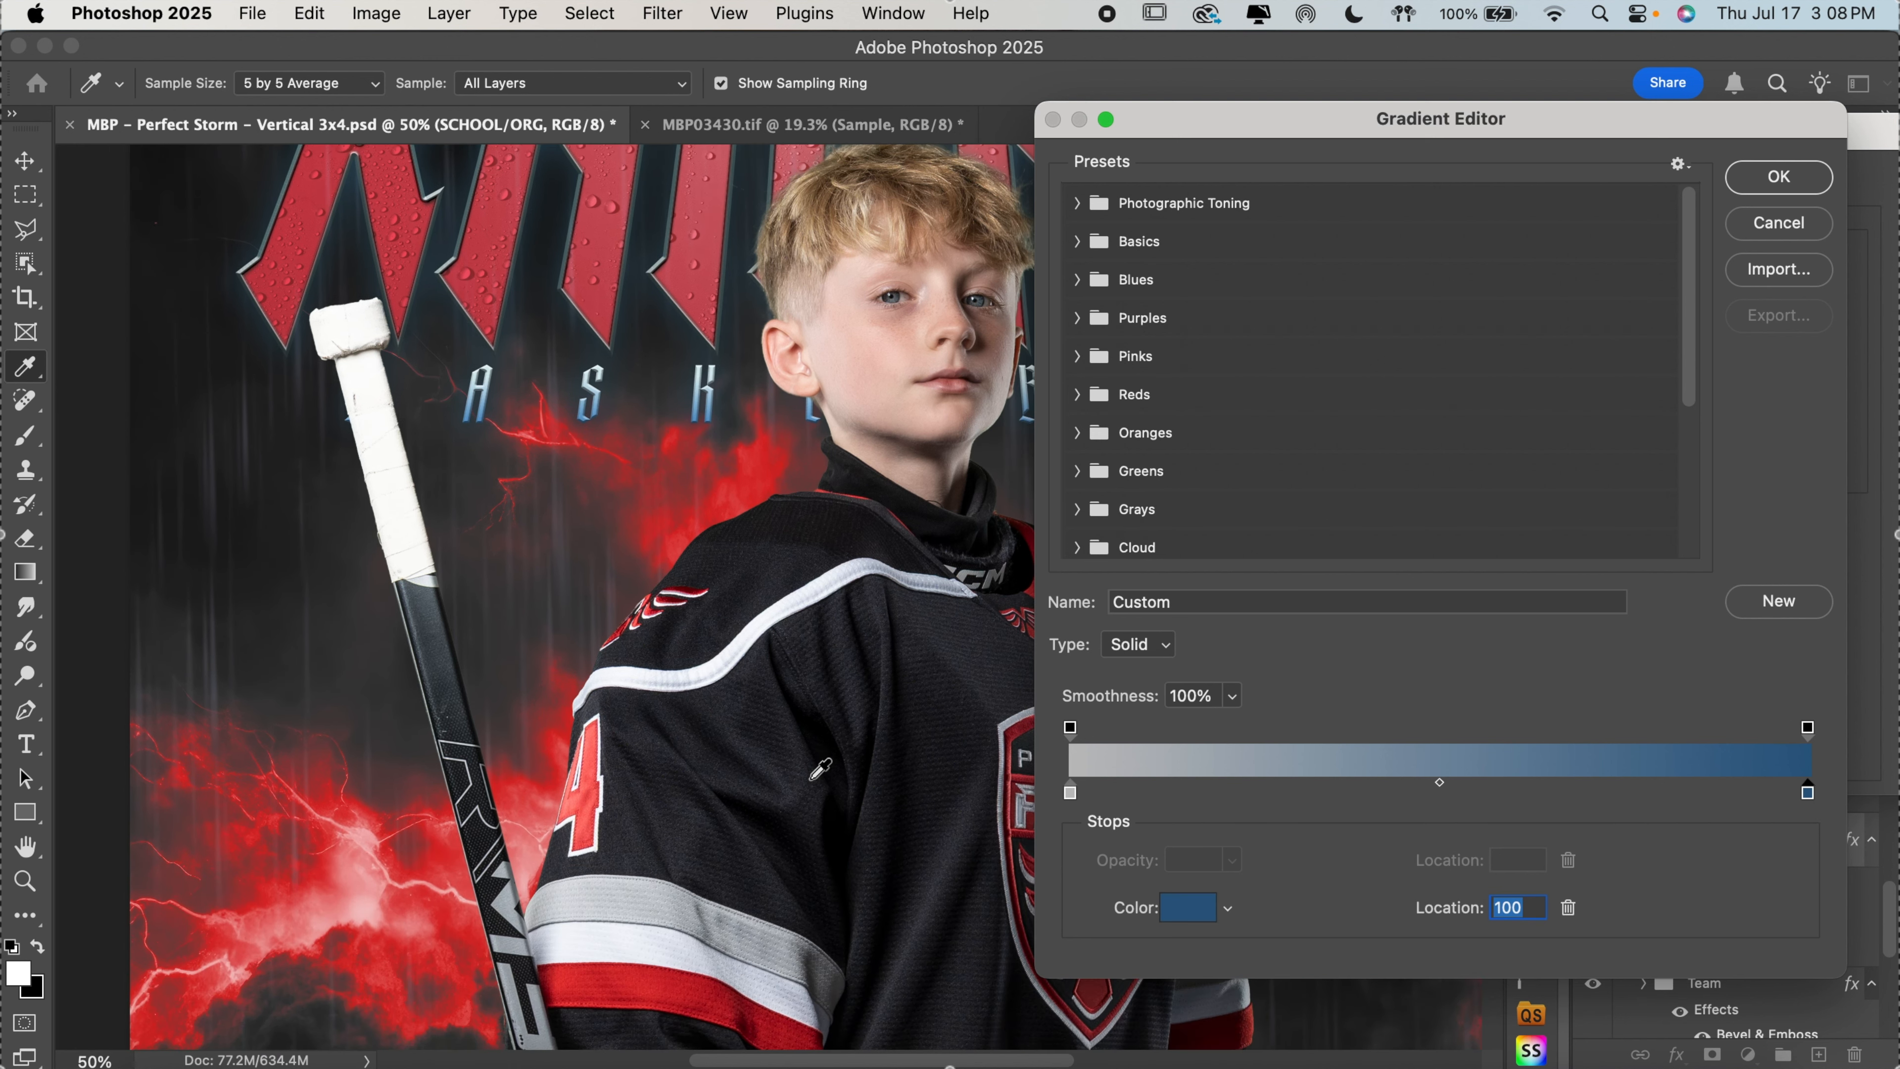
{"action": "left_click", "coordinate": [668, 978]}
{"action": "scroll", "coordinate": [711, 726], "scroll_direction": "up", "scroll_amount": 7}
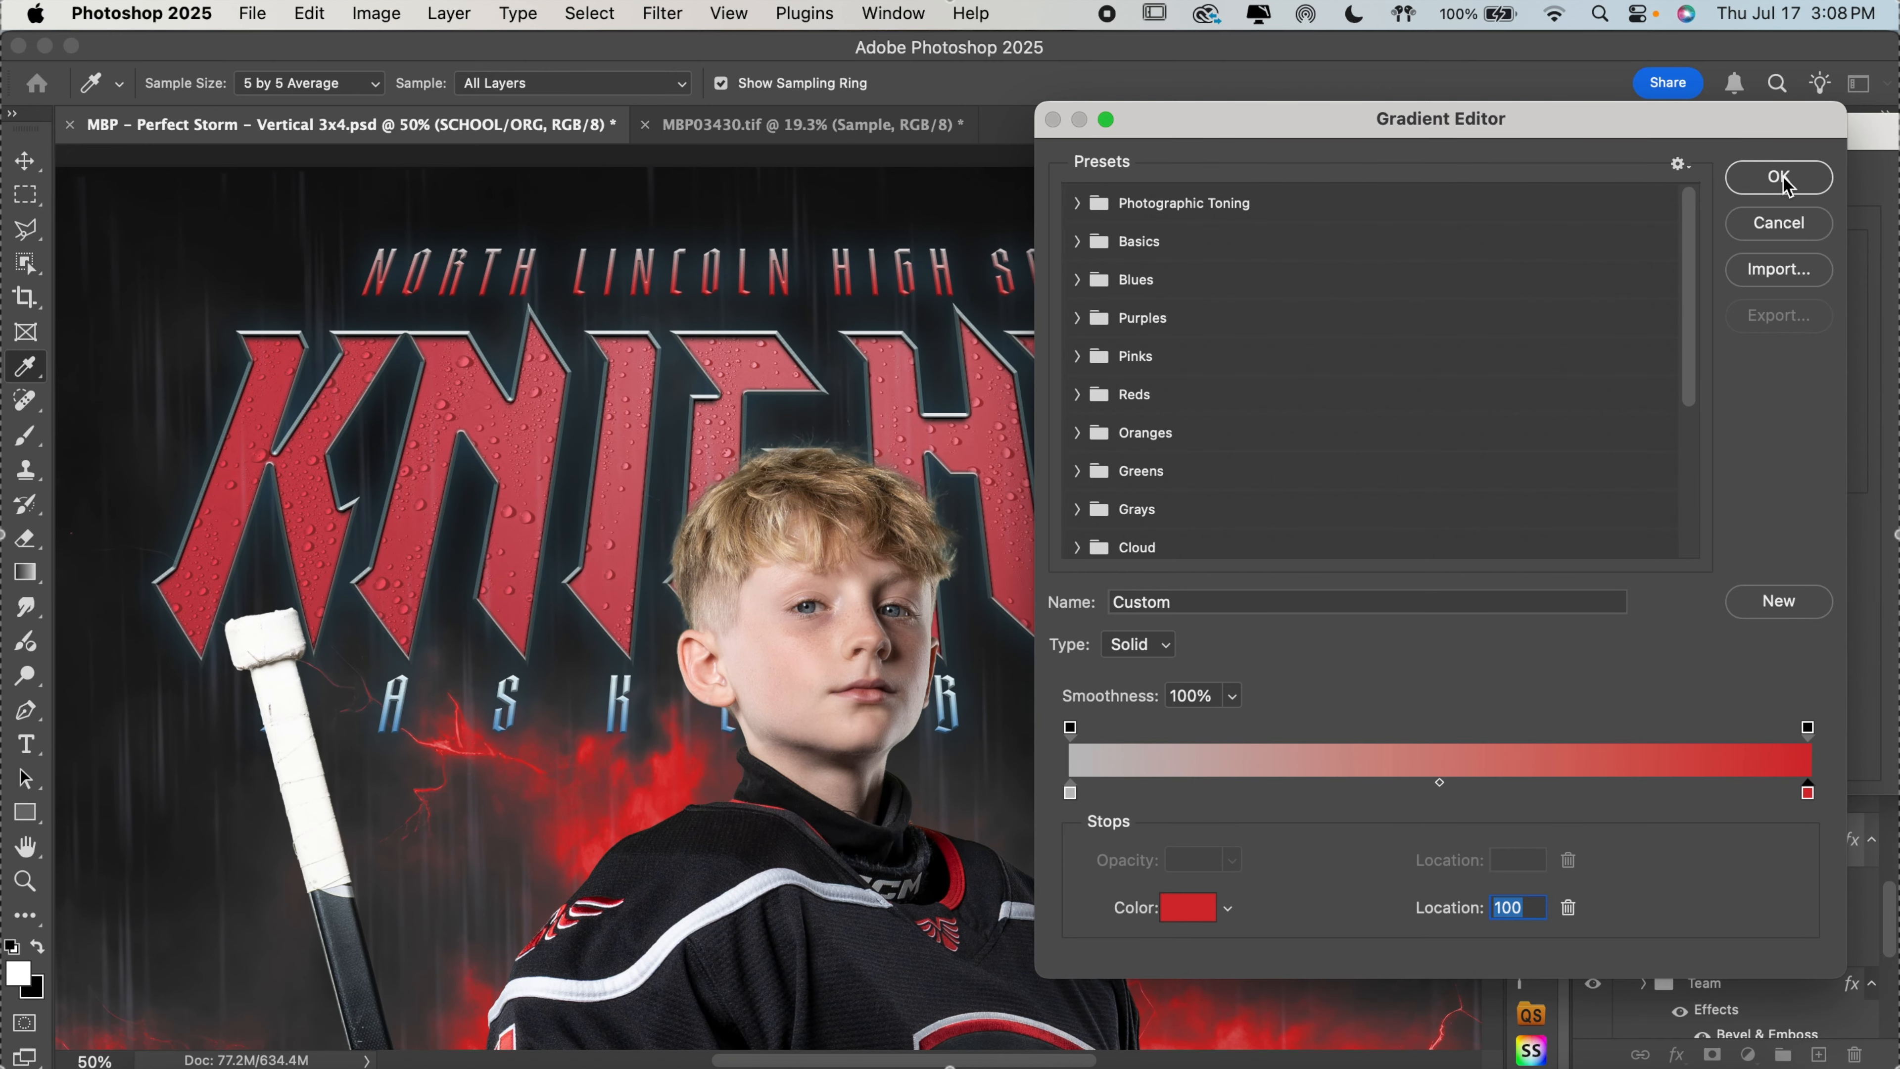
{"action": "left_click", "coordinate": [1785, 183]}
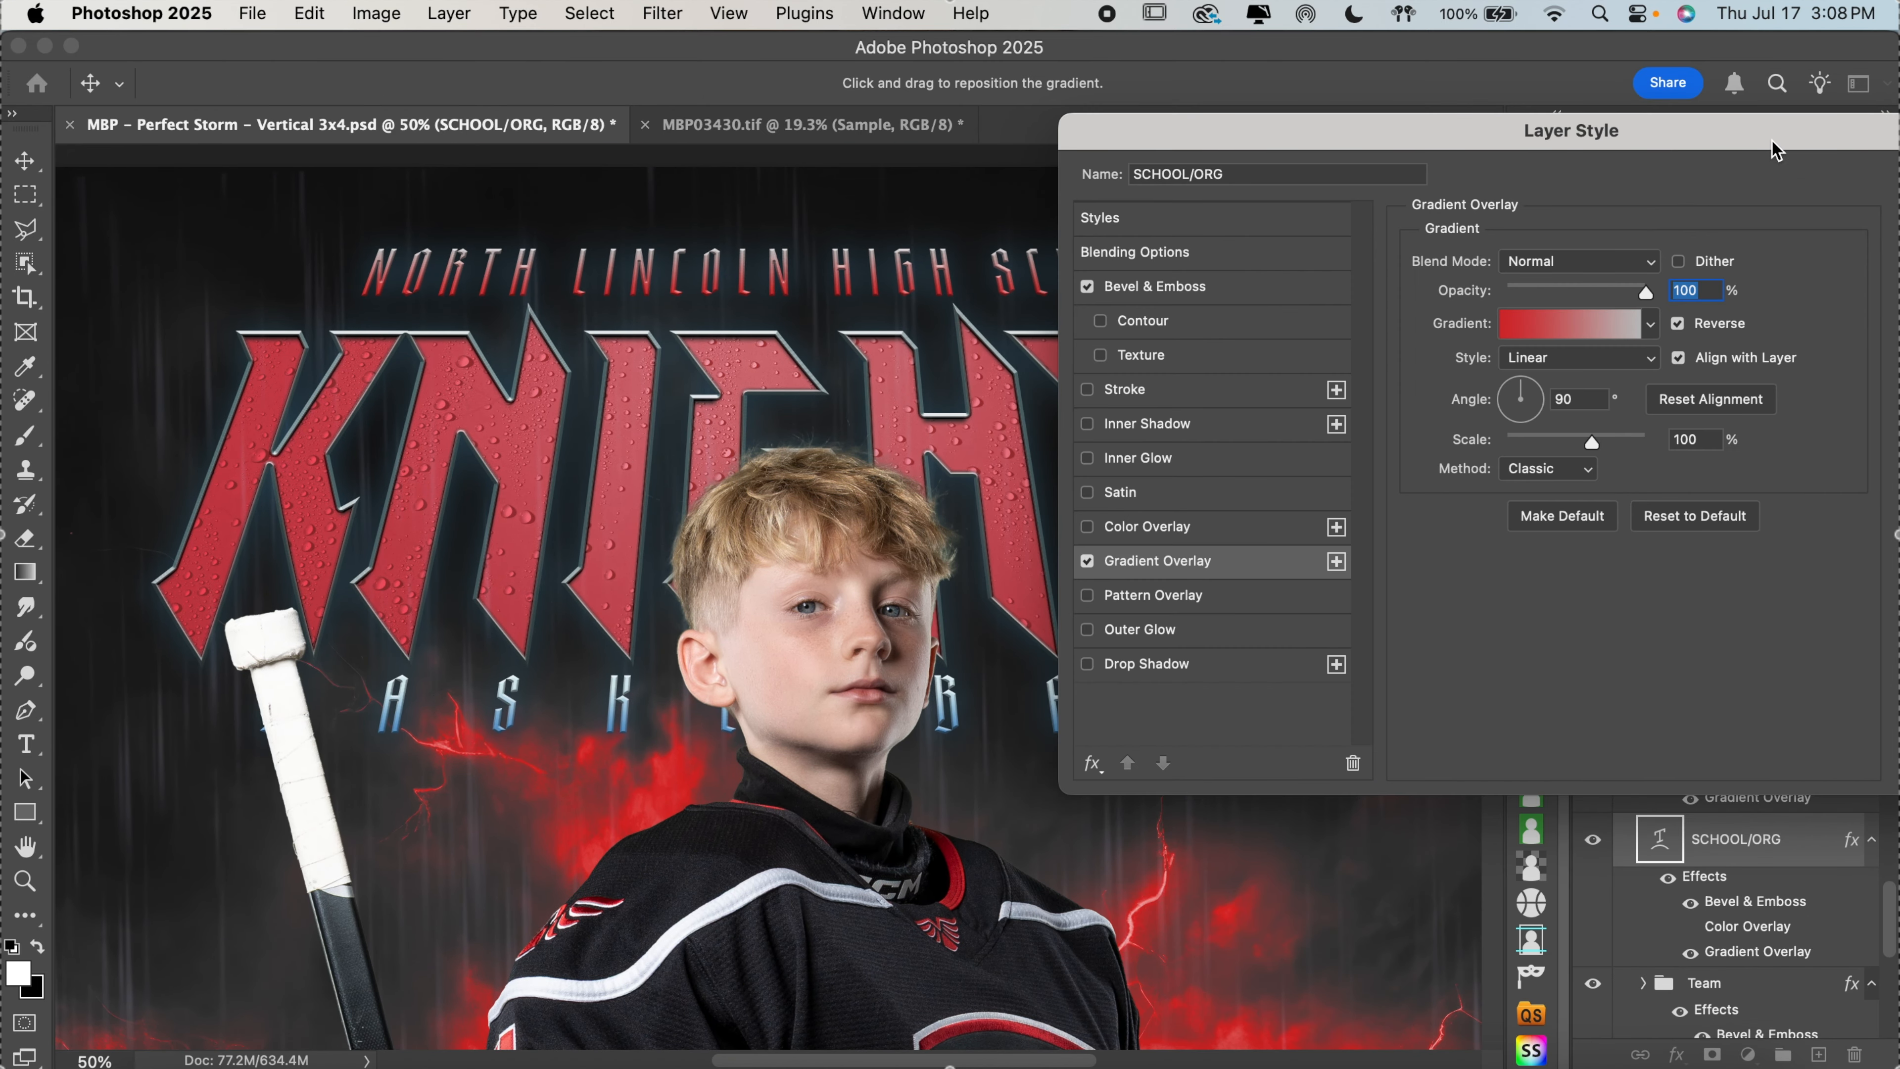
{"action": "left_click_drag", "start_coordinate": [1777, 150], "coordinate": [1508, 191]}
{"action": "left_click", "coordinate": [1713, 224]}
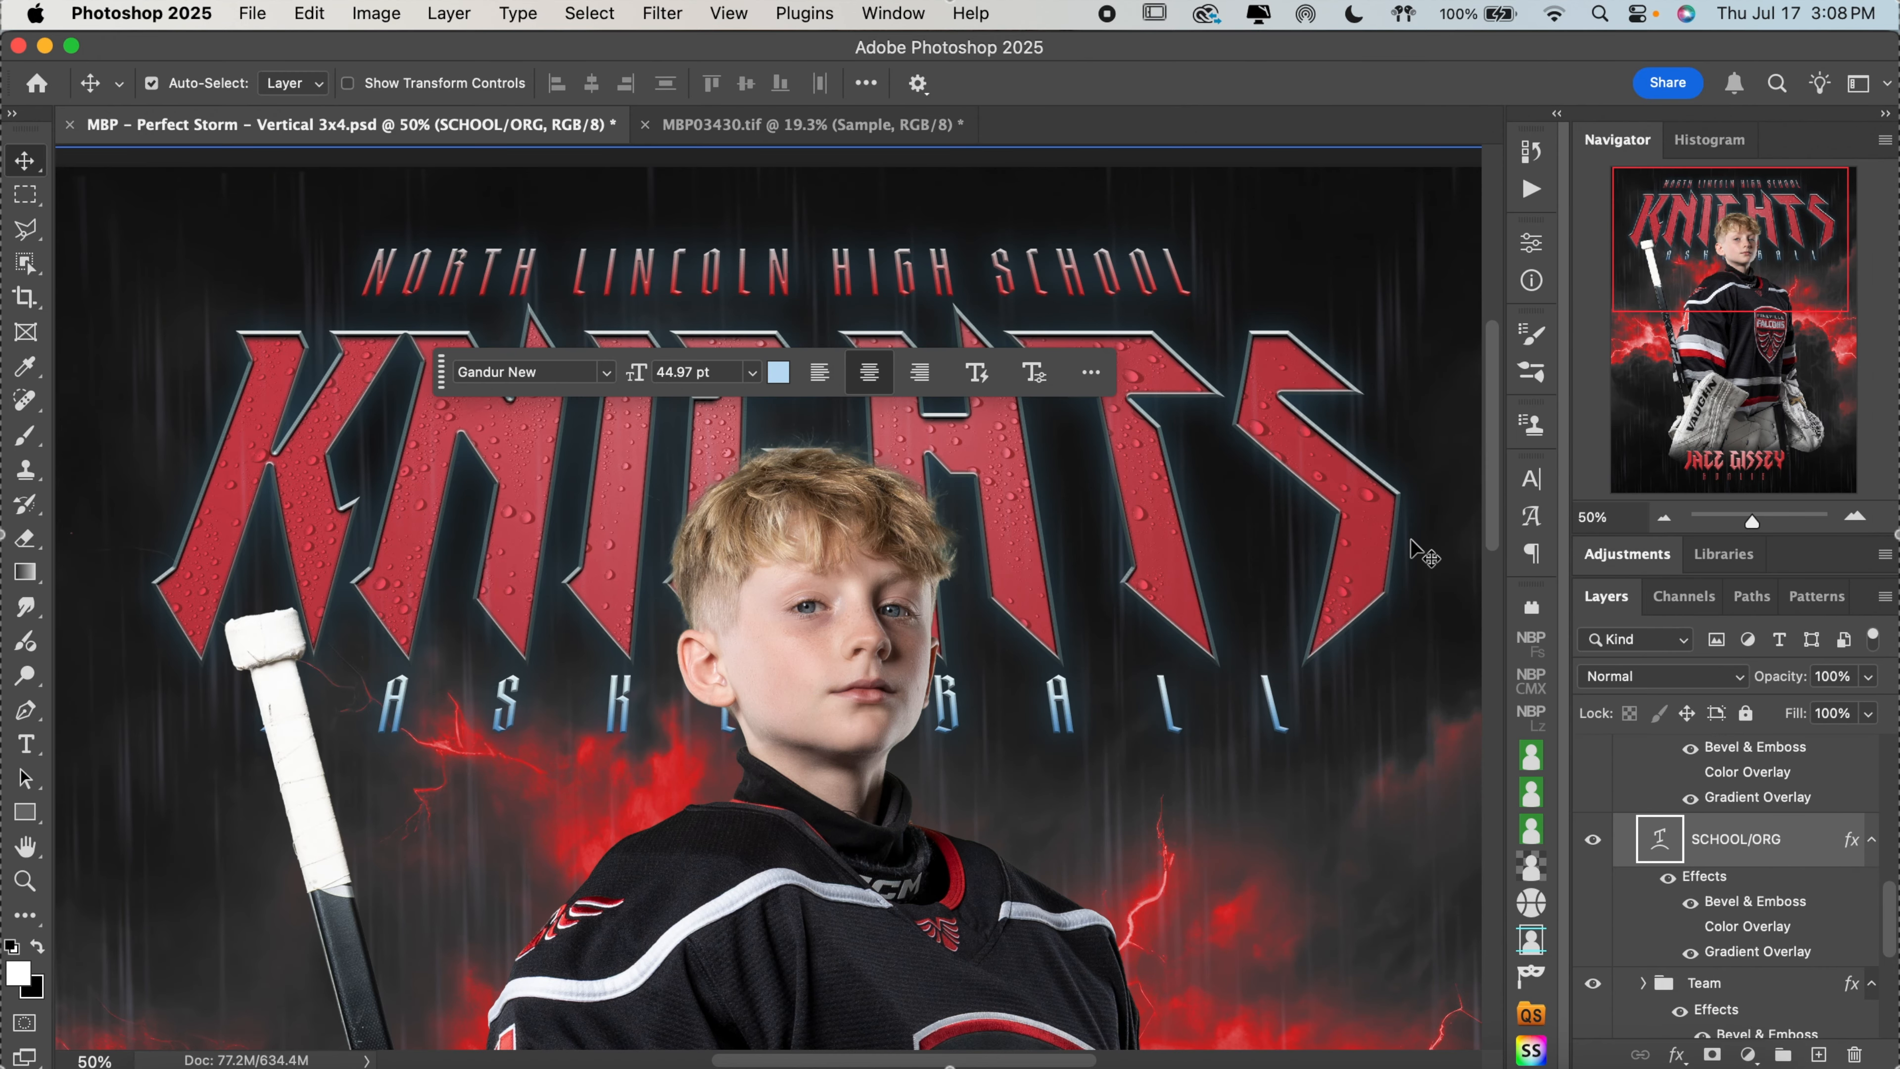
Select the SPORT text layer, switch off its Gradient Overlay and enable its Color Overlay
{"action": "scroll", "coordinate": [1426, 554], "scroll_direction": "down", "scroll_amount": 3}
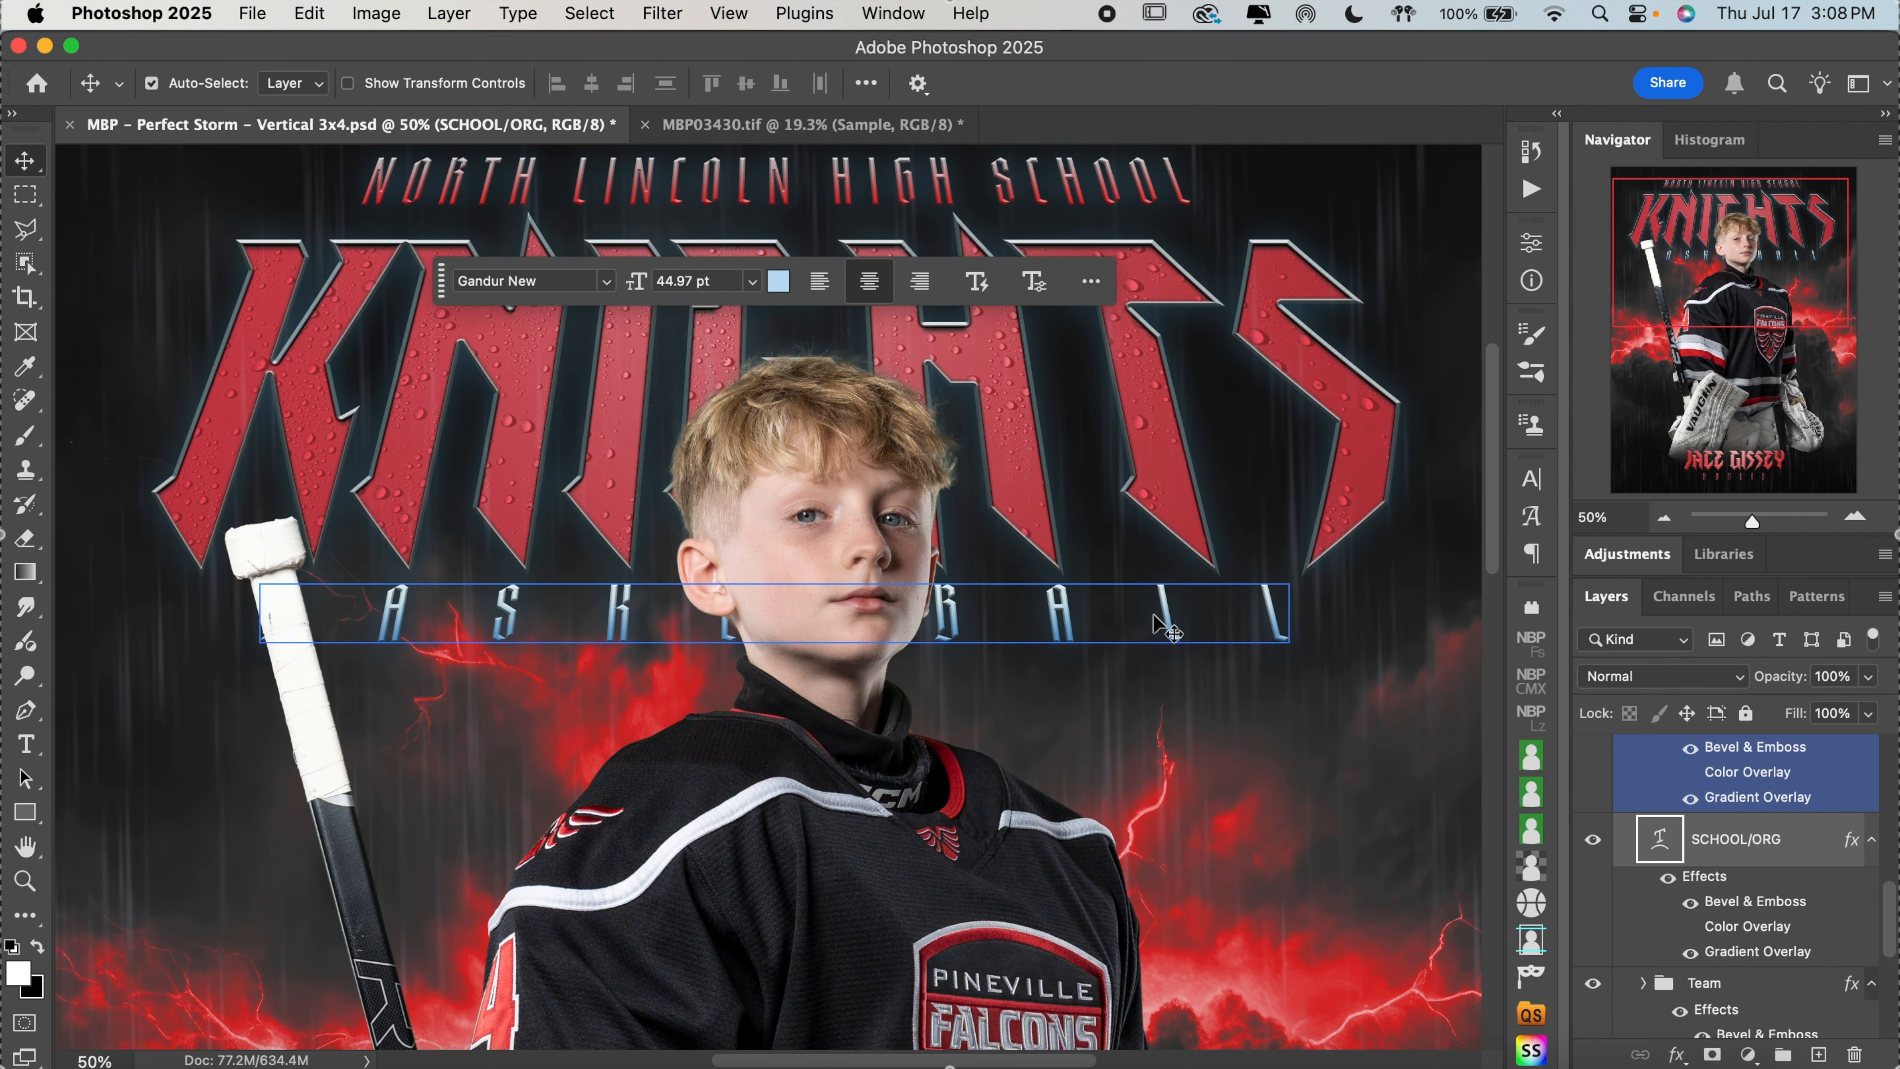
{"action": "scroll", "coordinate": [1784, 939], "scroll_direction": "up", "scroll_amount": 3}
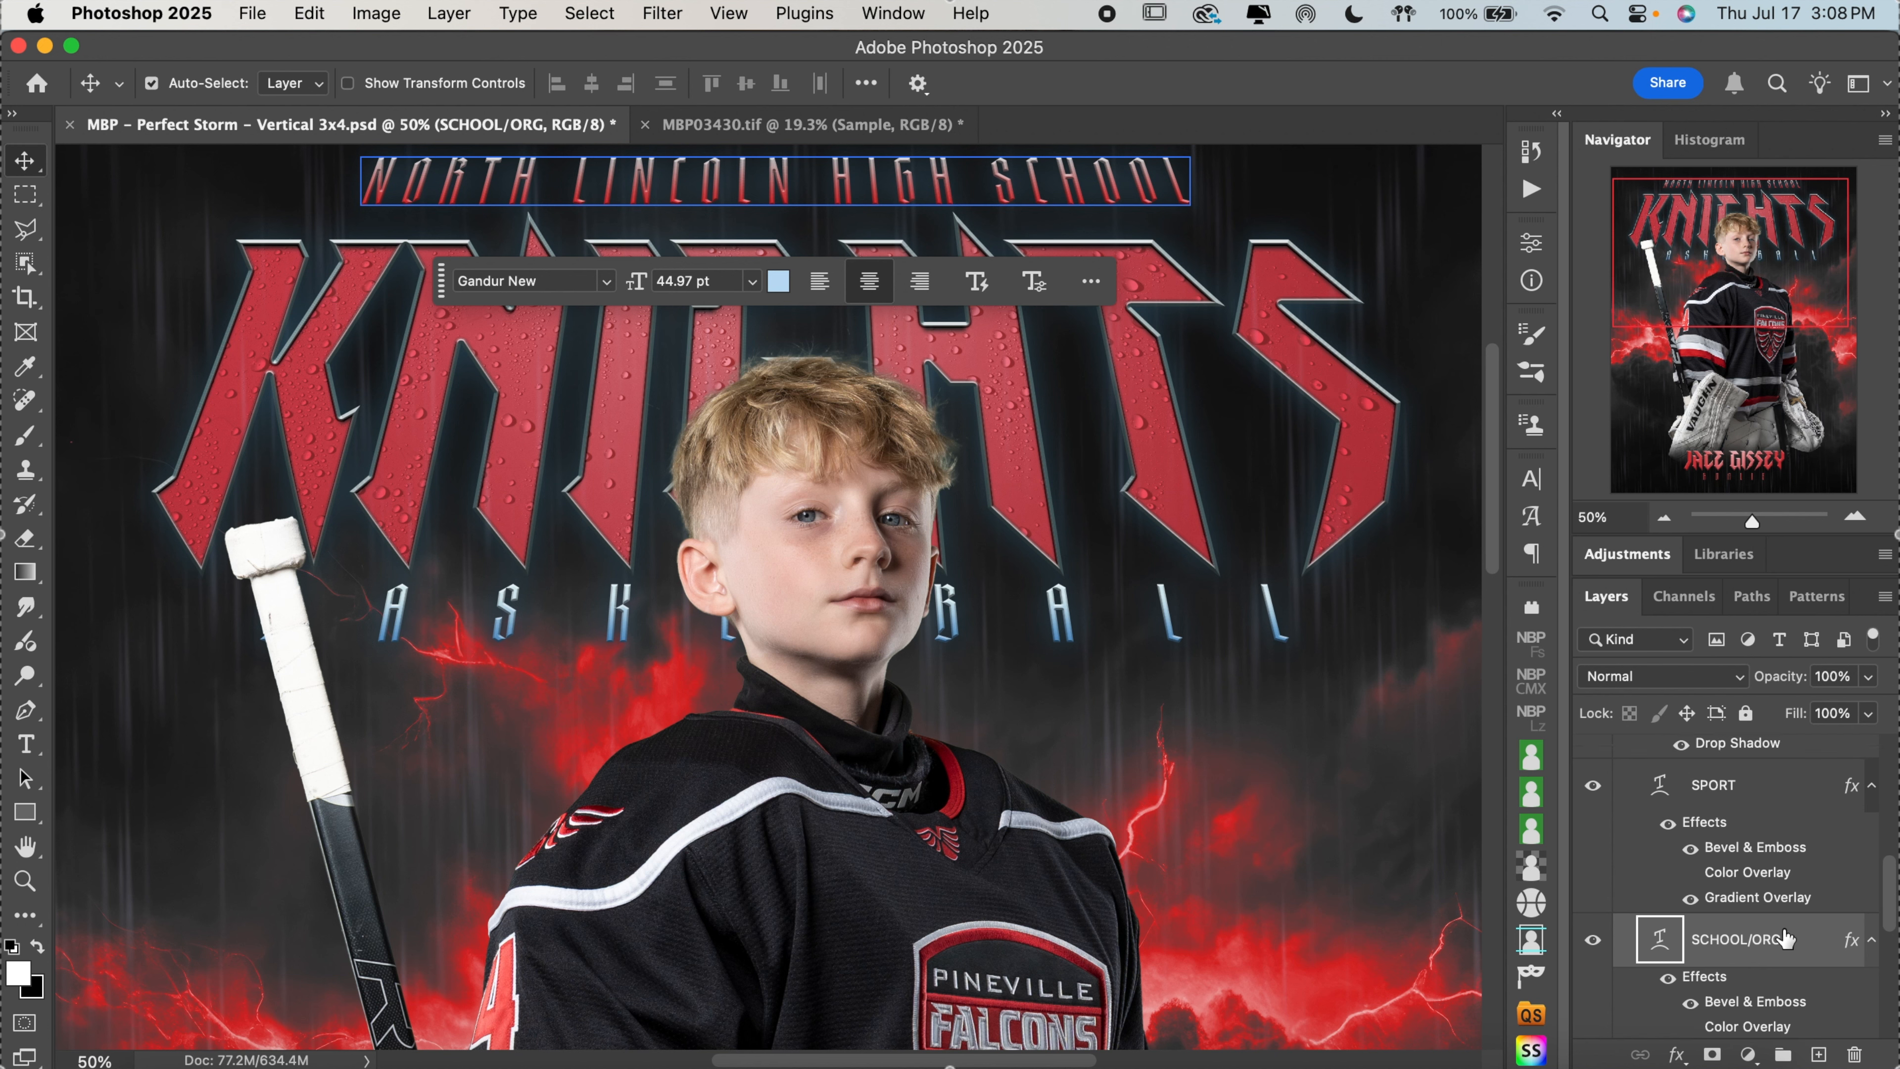
{"action": "left_click", "coordinate": [1786, 805]}
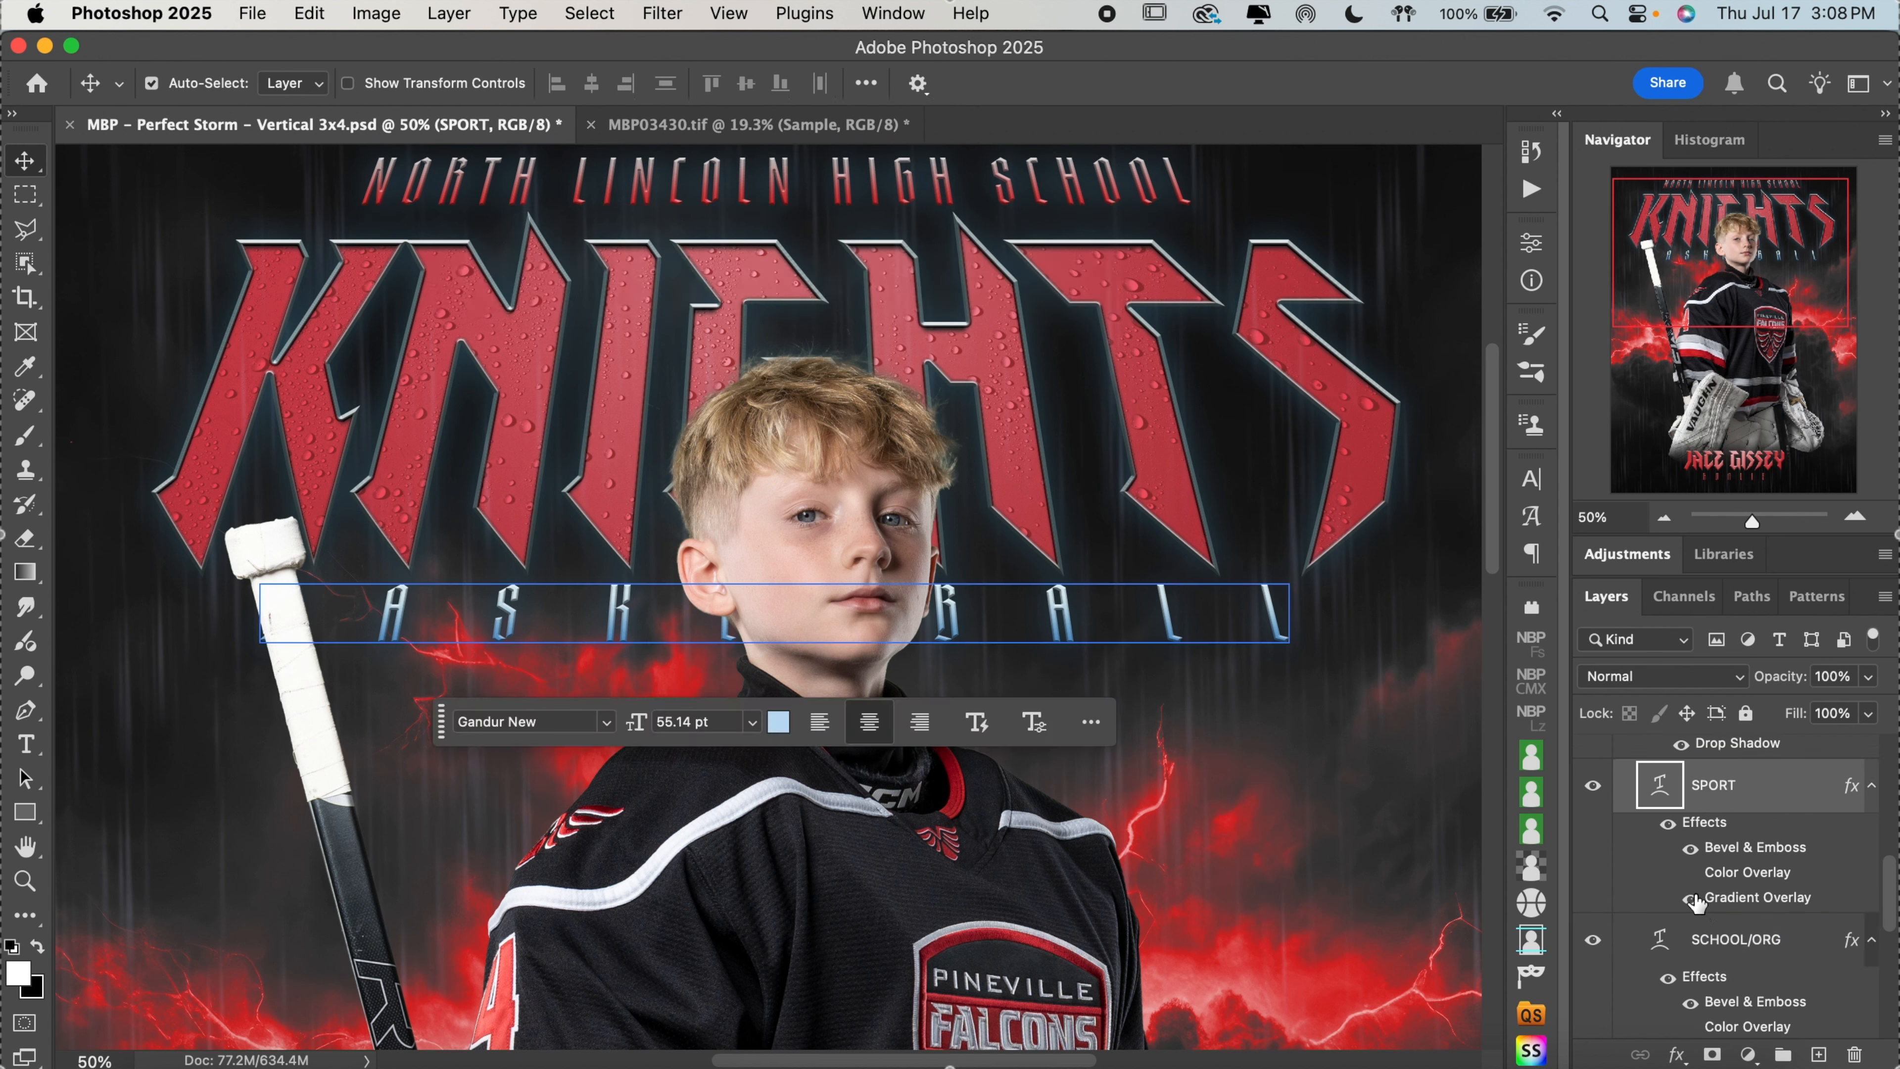
{"action": "left_click", "coordinate": [1690, 873]}
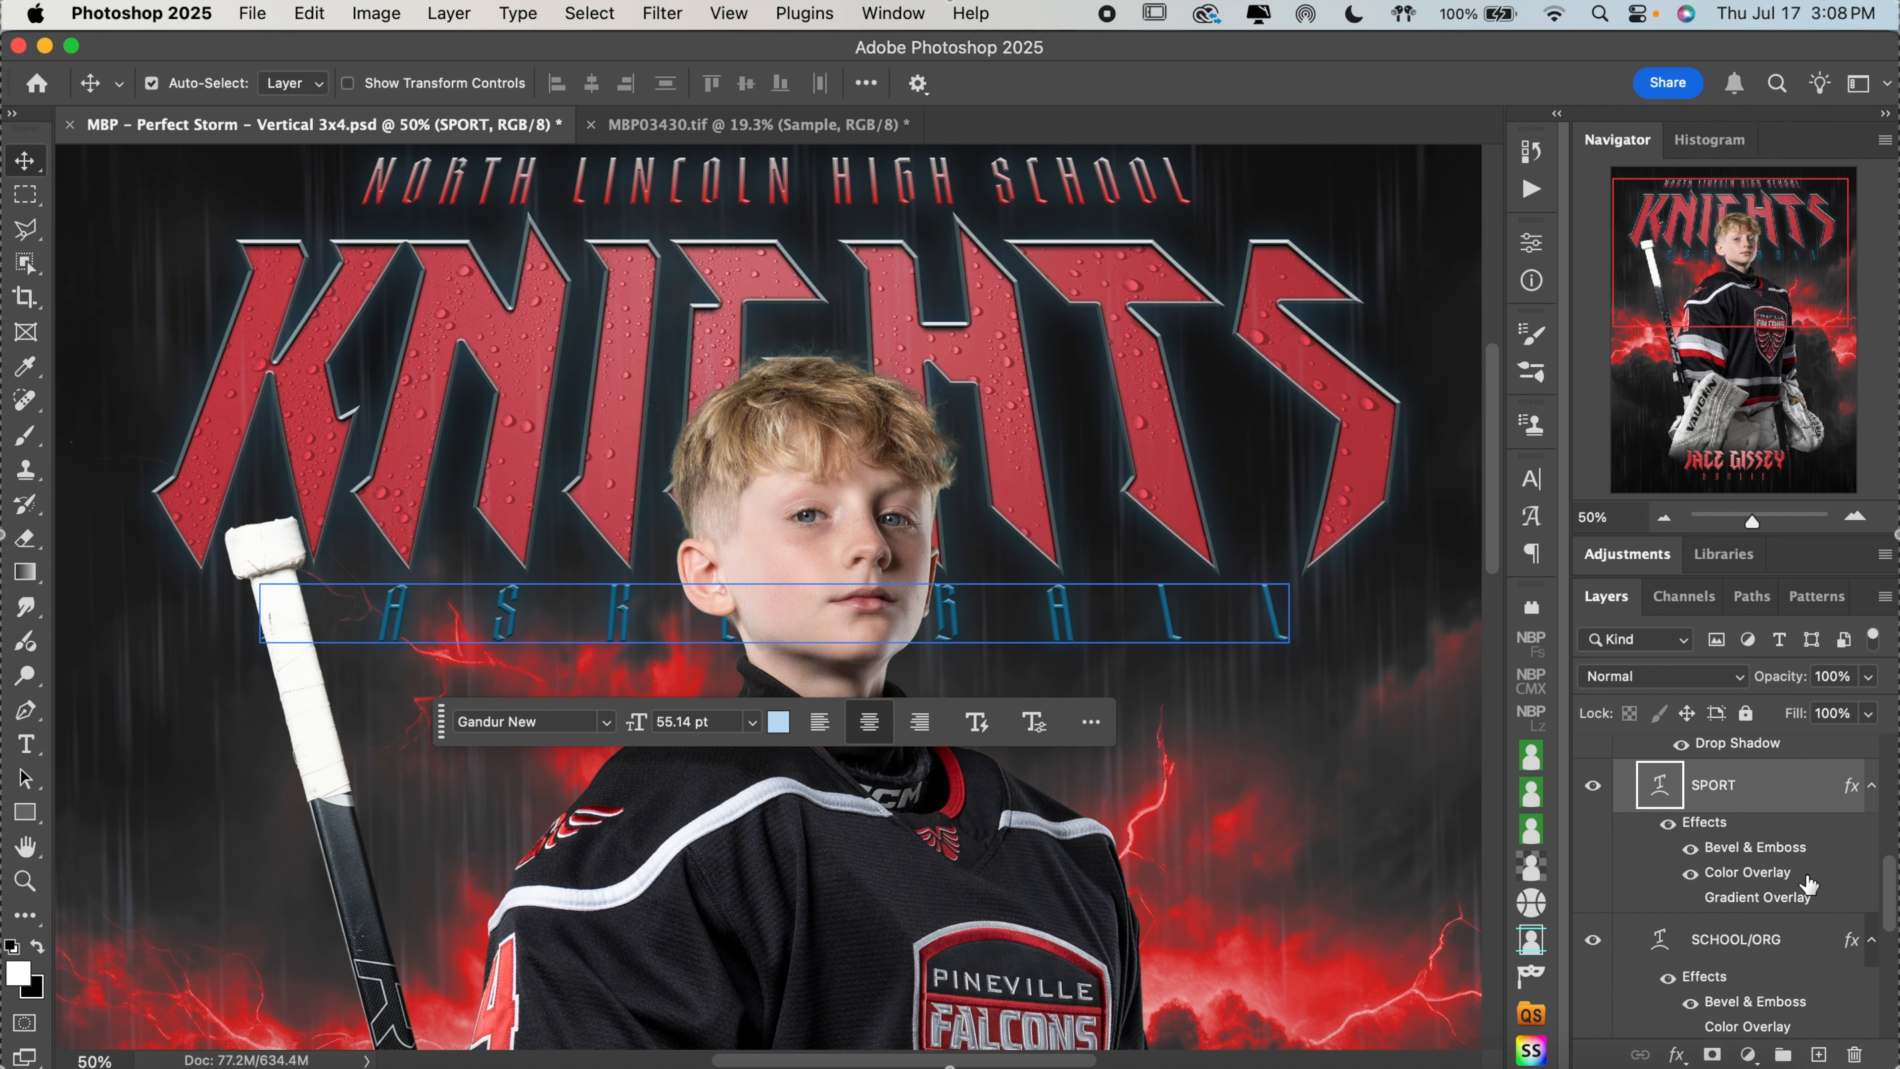
Change the SPORT layer's Color Overlay to the red sampled from the jersey's sleeve stripe
{"action": "scroll", "coordinate": [1152, 457], "scroll_direction": "up", "scroll_amount": 5}
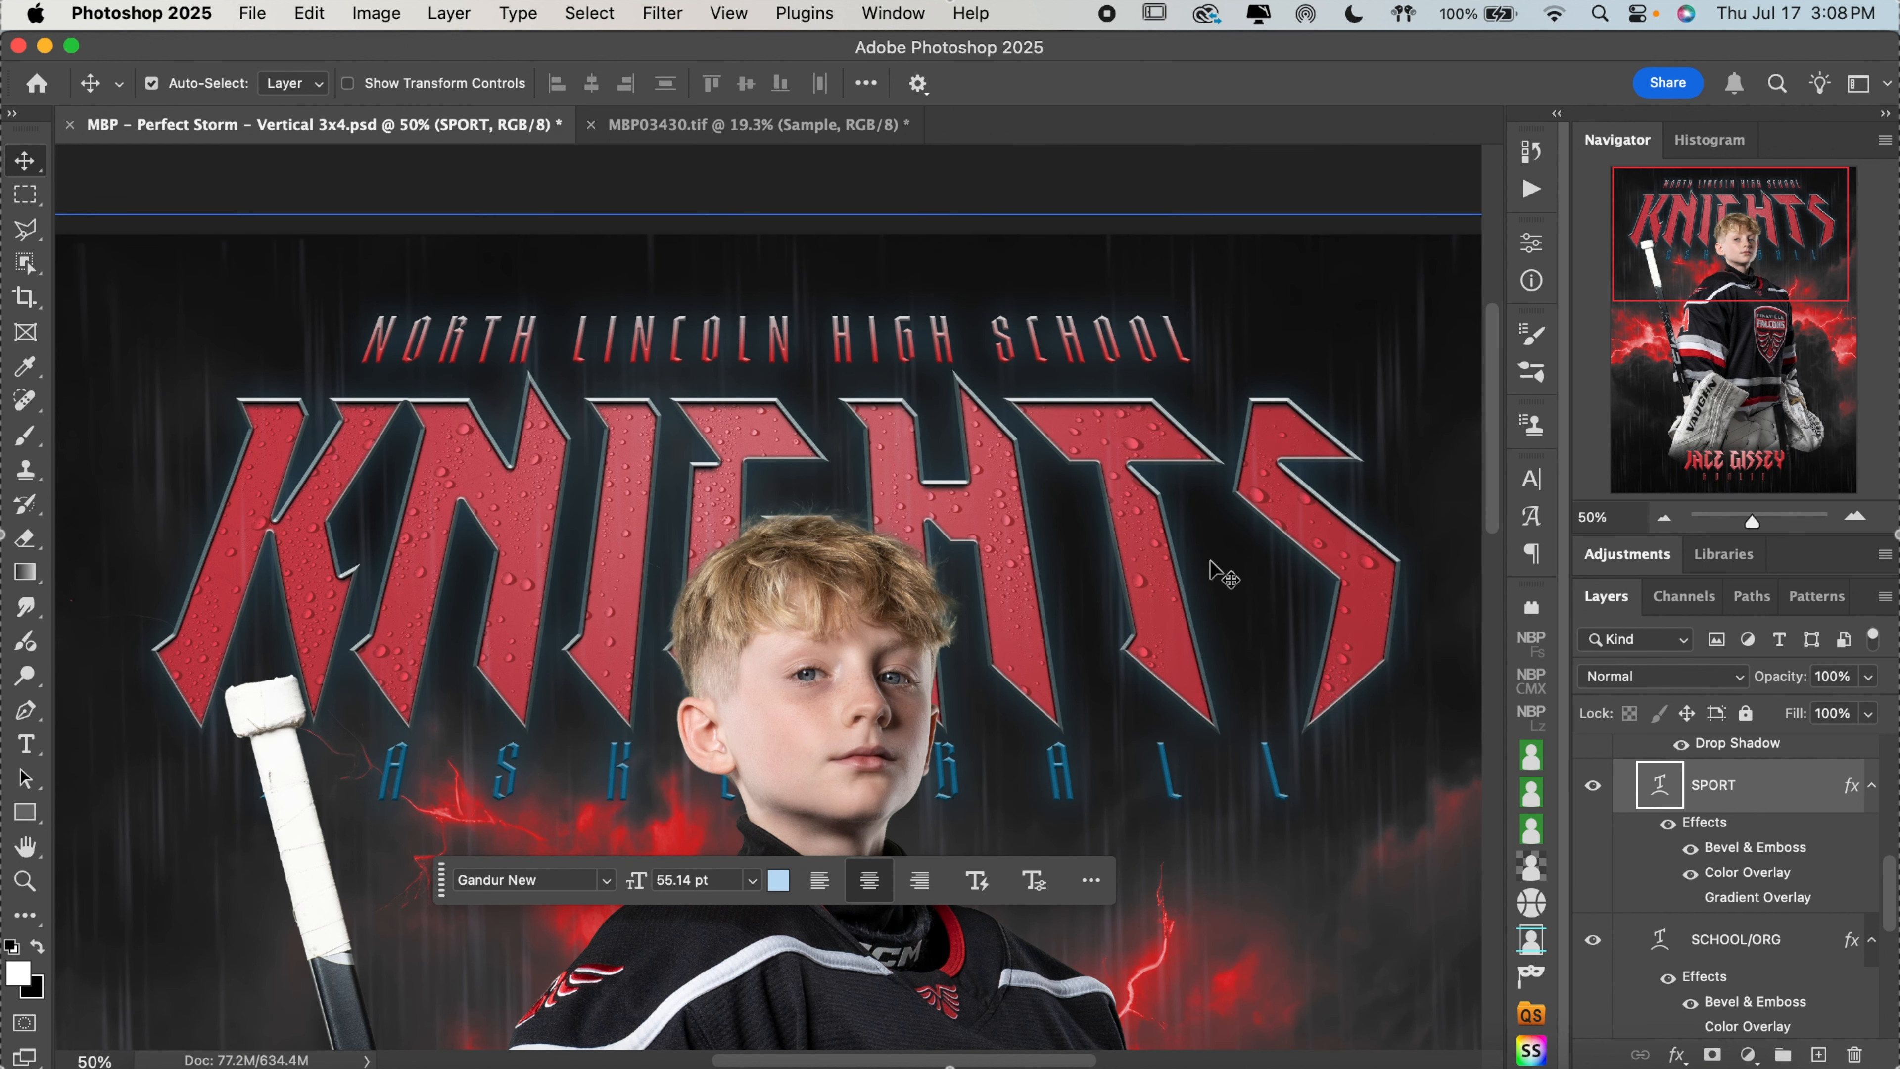
{"action": "scroll", "coordinate": [1221, 569], "scroll_direction": "down", "scroll_amount": 3}
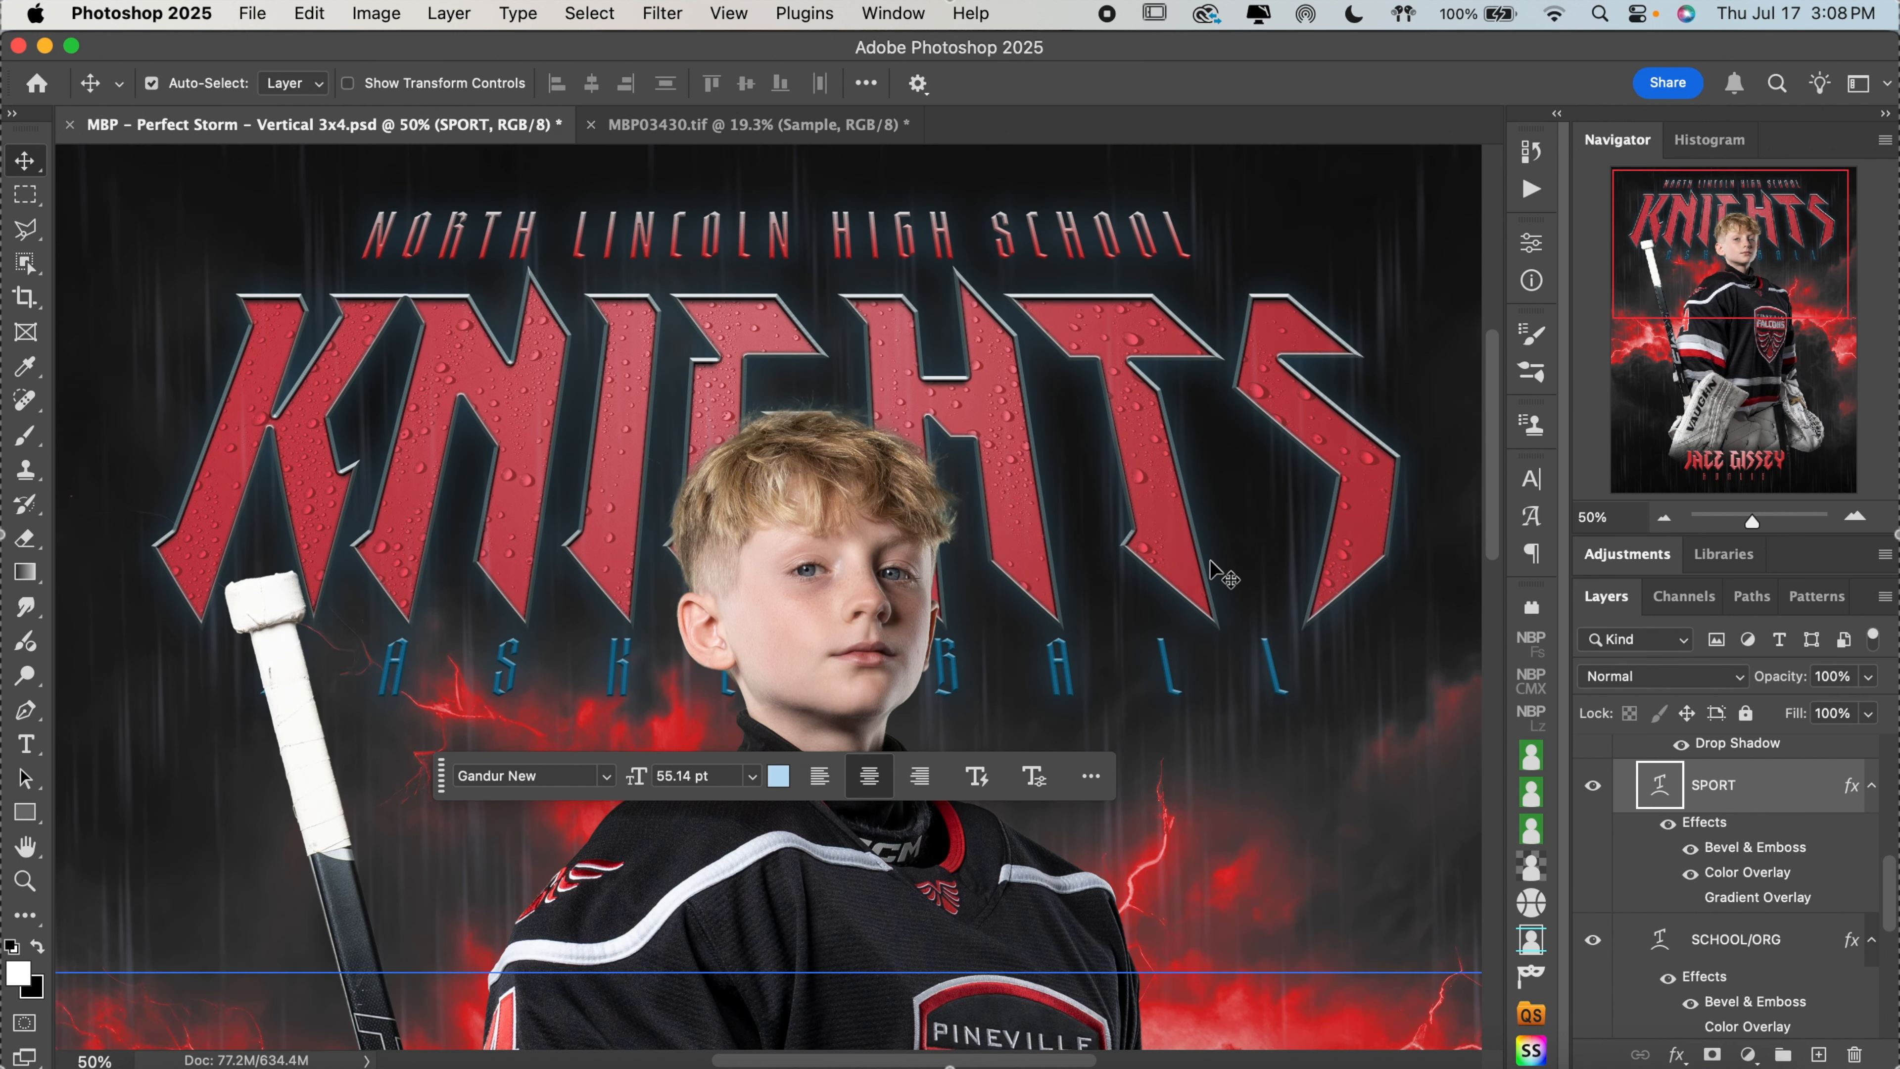
{"action": "double_click", "coordinate": [1792, 880]}
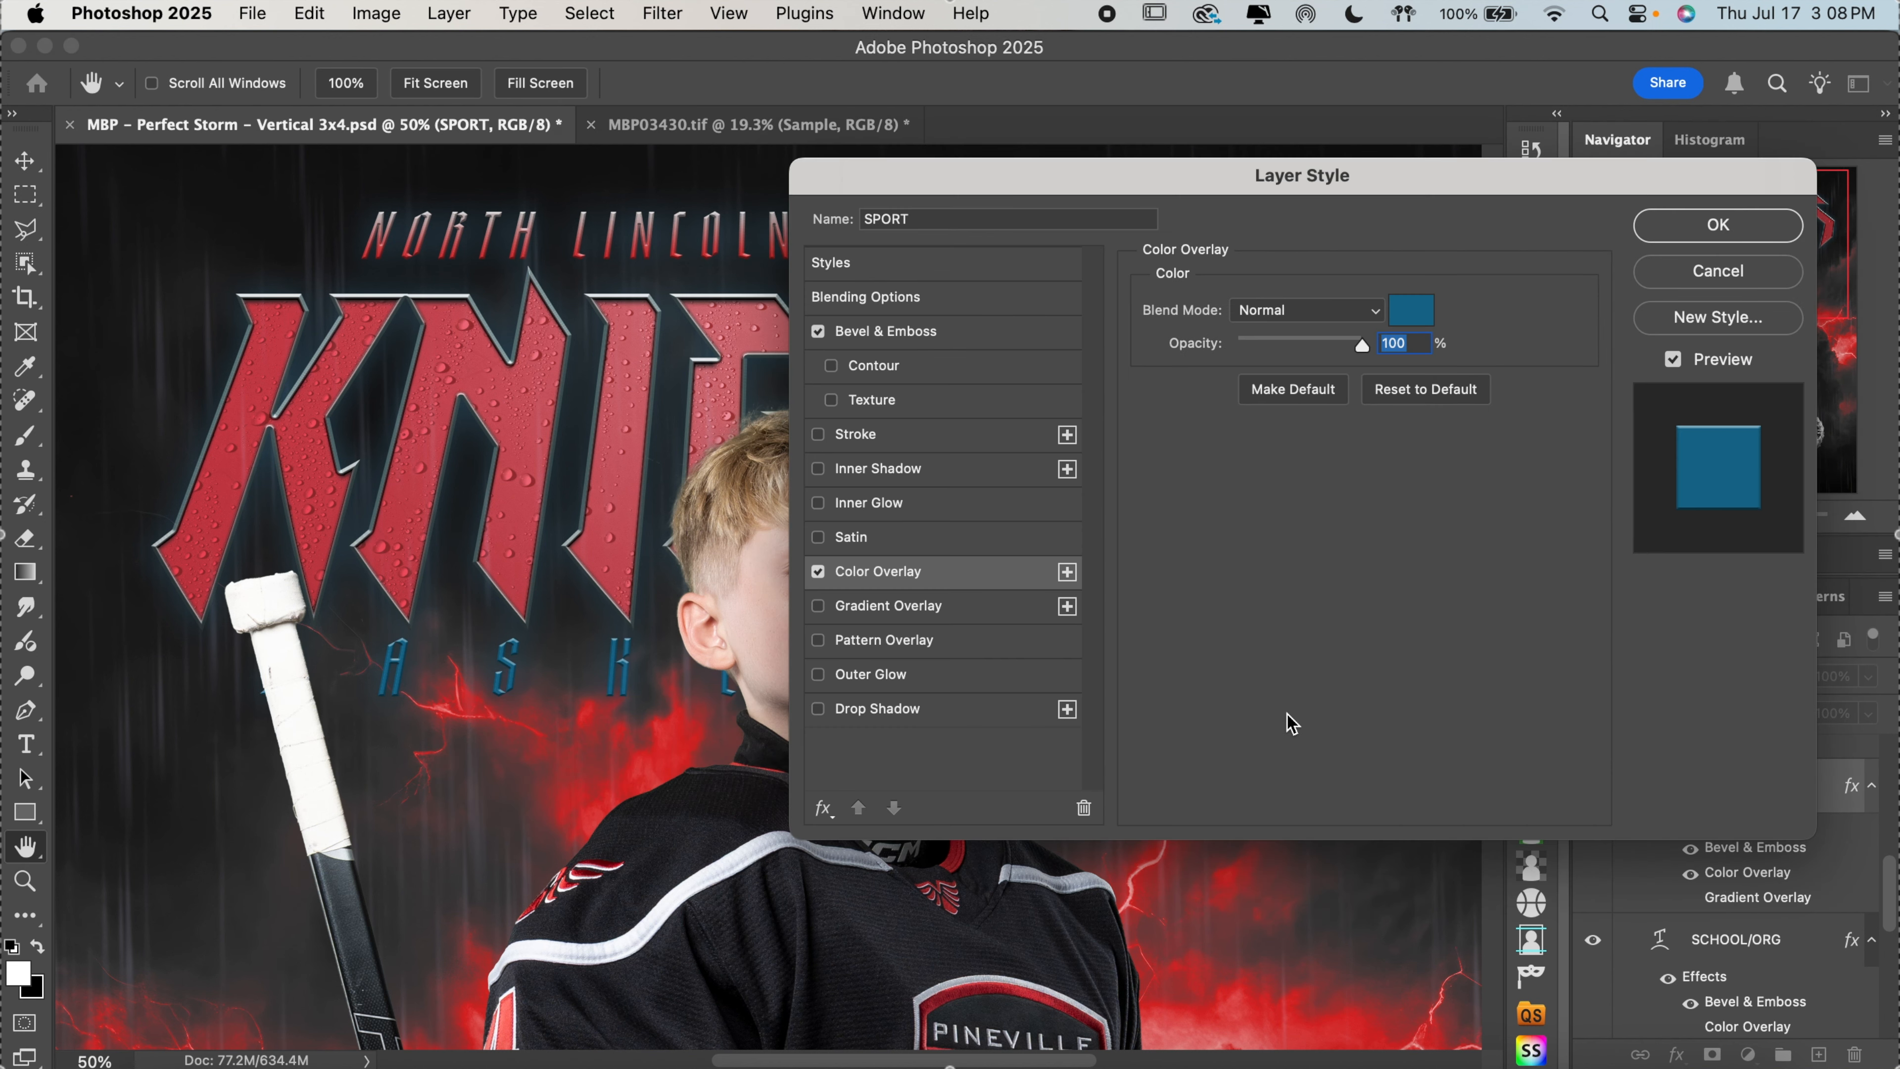
{"action": "left_click", "coordinate": [1406, 313]}
{"action": "scroll", "coordinate": [587, 720], "scroll_direction": "down", "scroll_amount": 8}
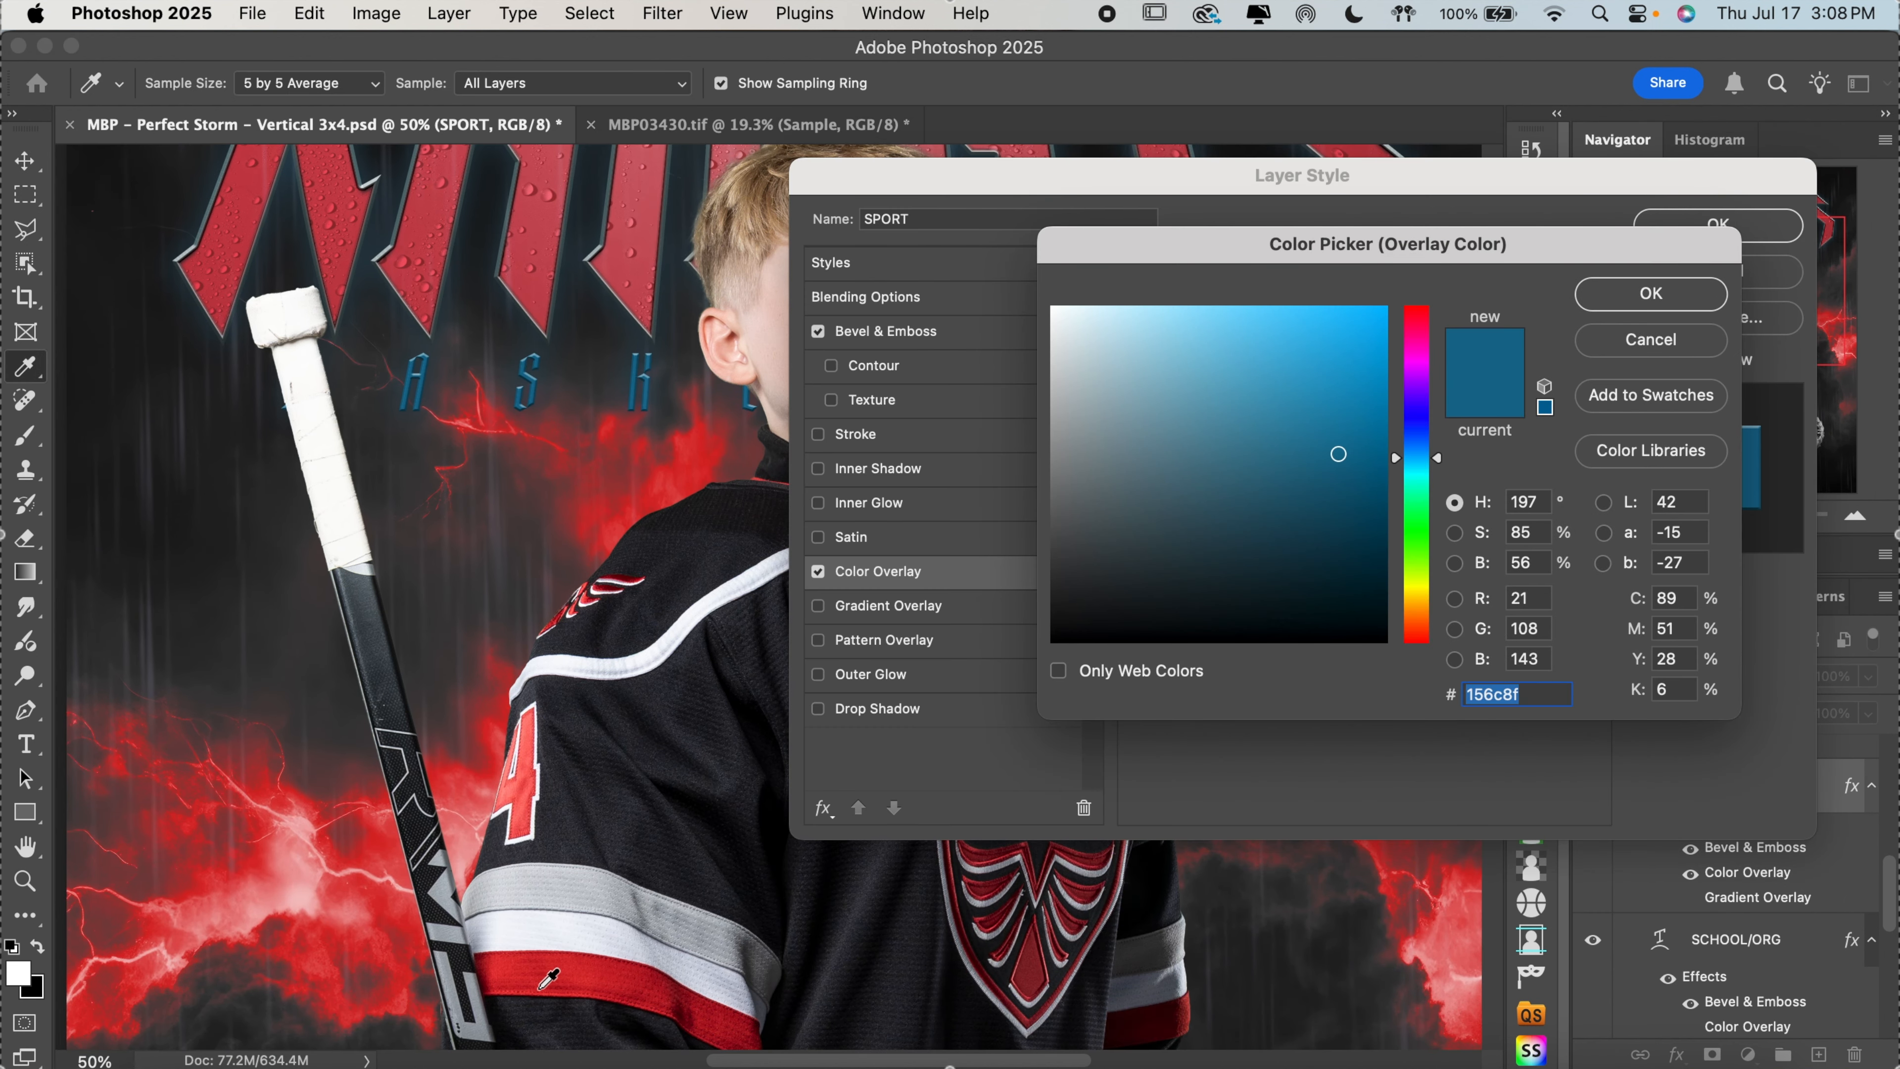
{"action": "left_click", "coordinate": [550, 977]}
{"action": "scroll", "coordinate": [557, 551], "scroll_direction": "up", "scroll_amount": 5}
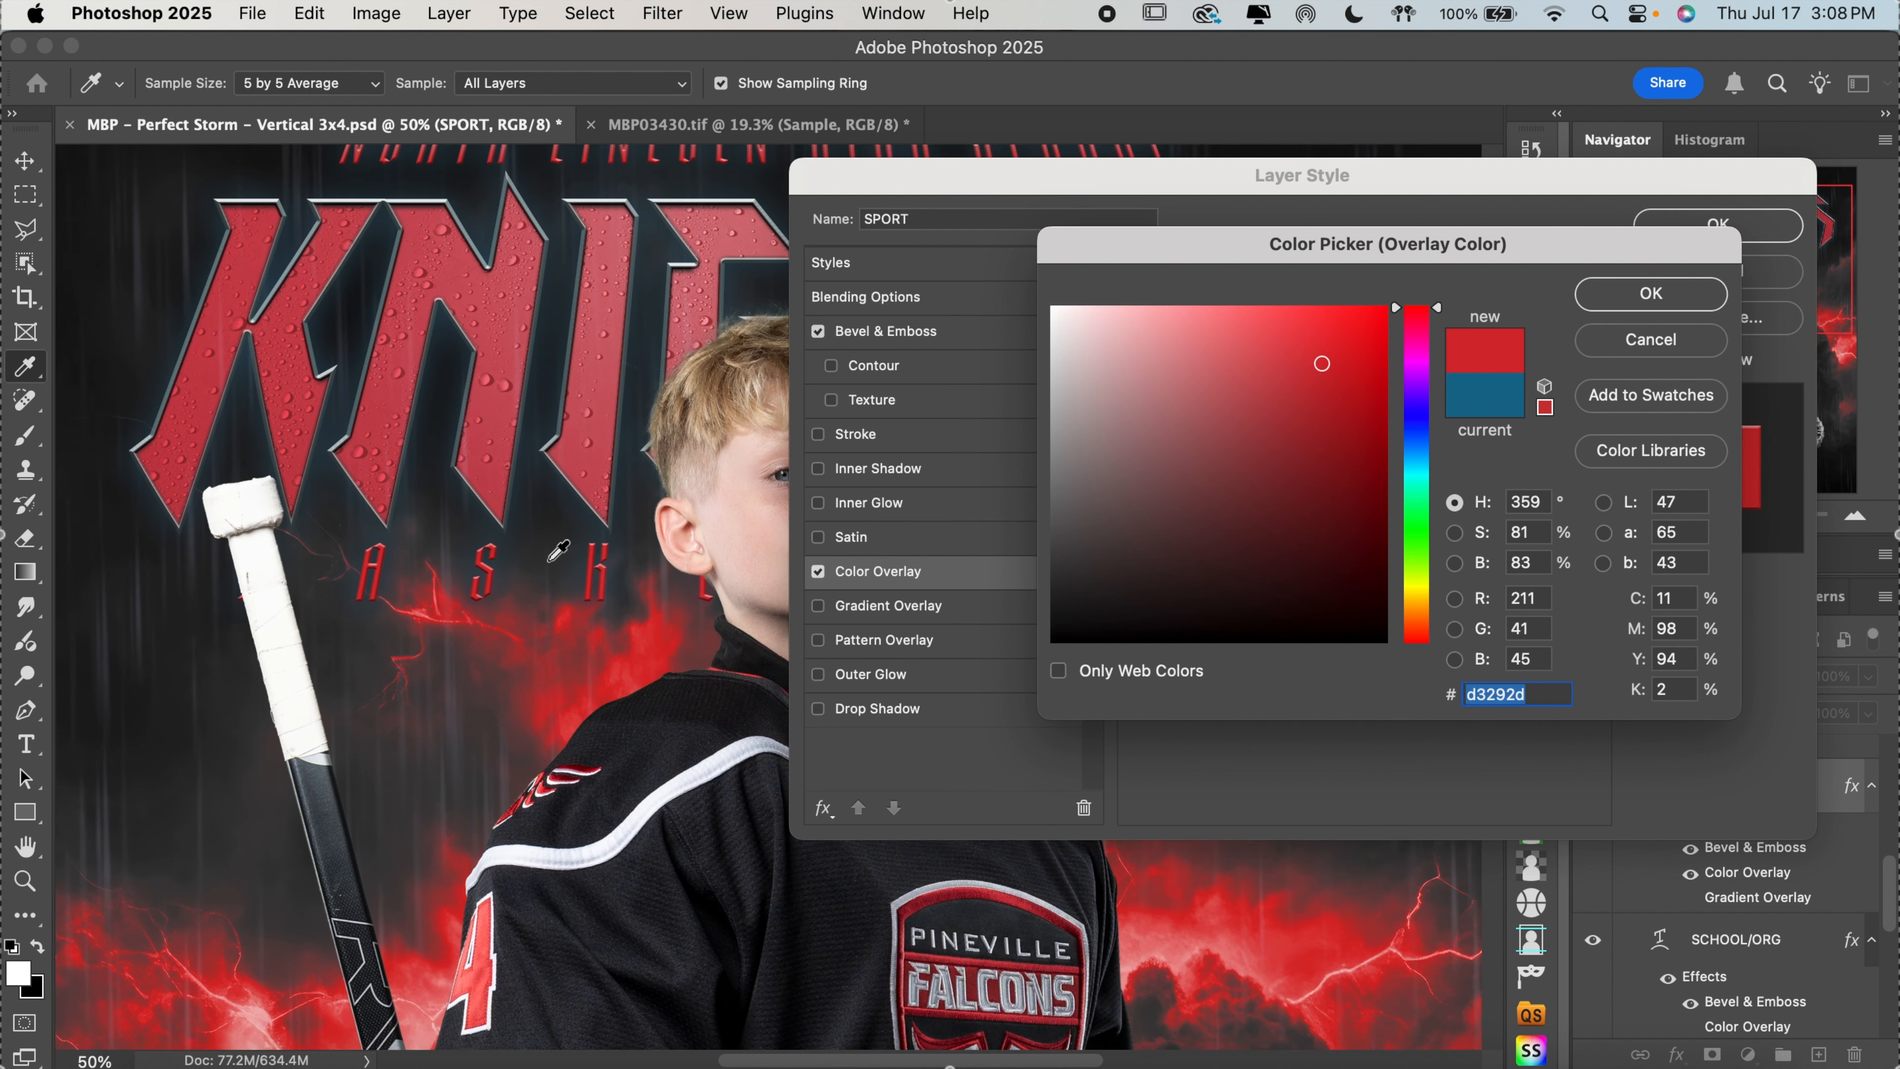
{"action": "scroll", "coordinate": [557, 551], "scroll_direction": "up", "scroll_amount": 3}
{"action": "scroll", "coordinate": [557, 552], "scroll_direction": "right", "scroll_amount": 2}
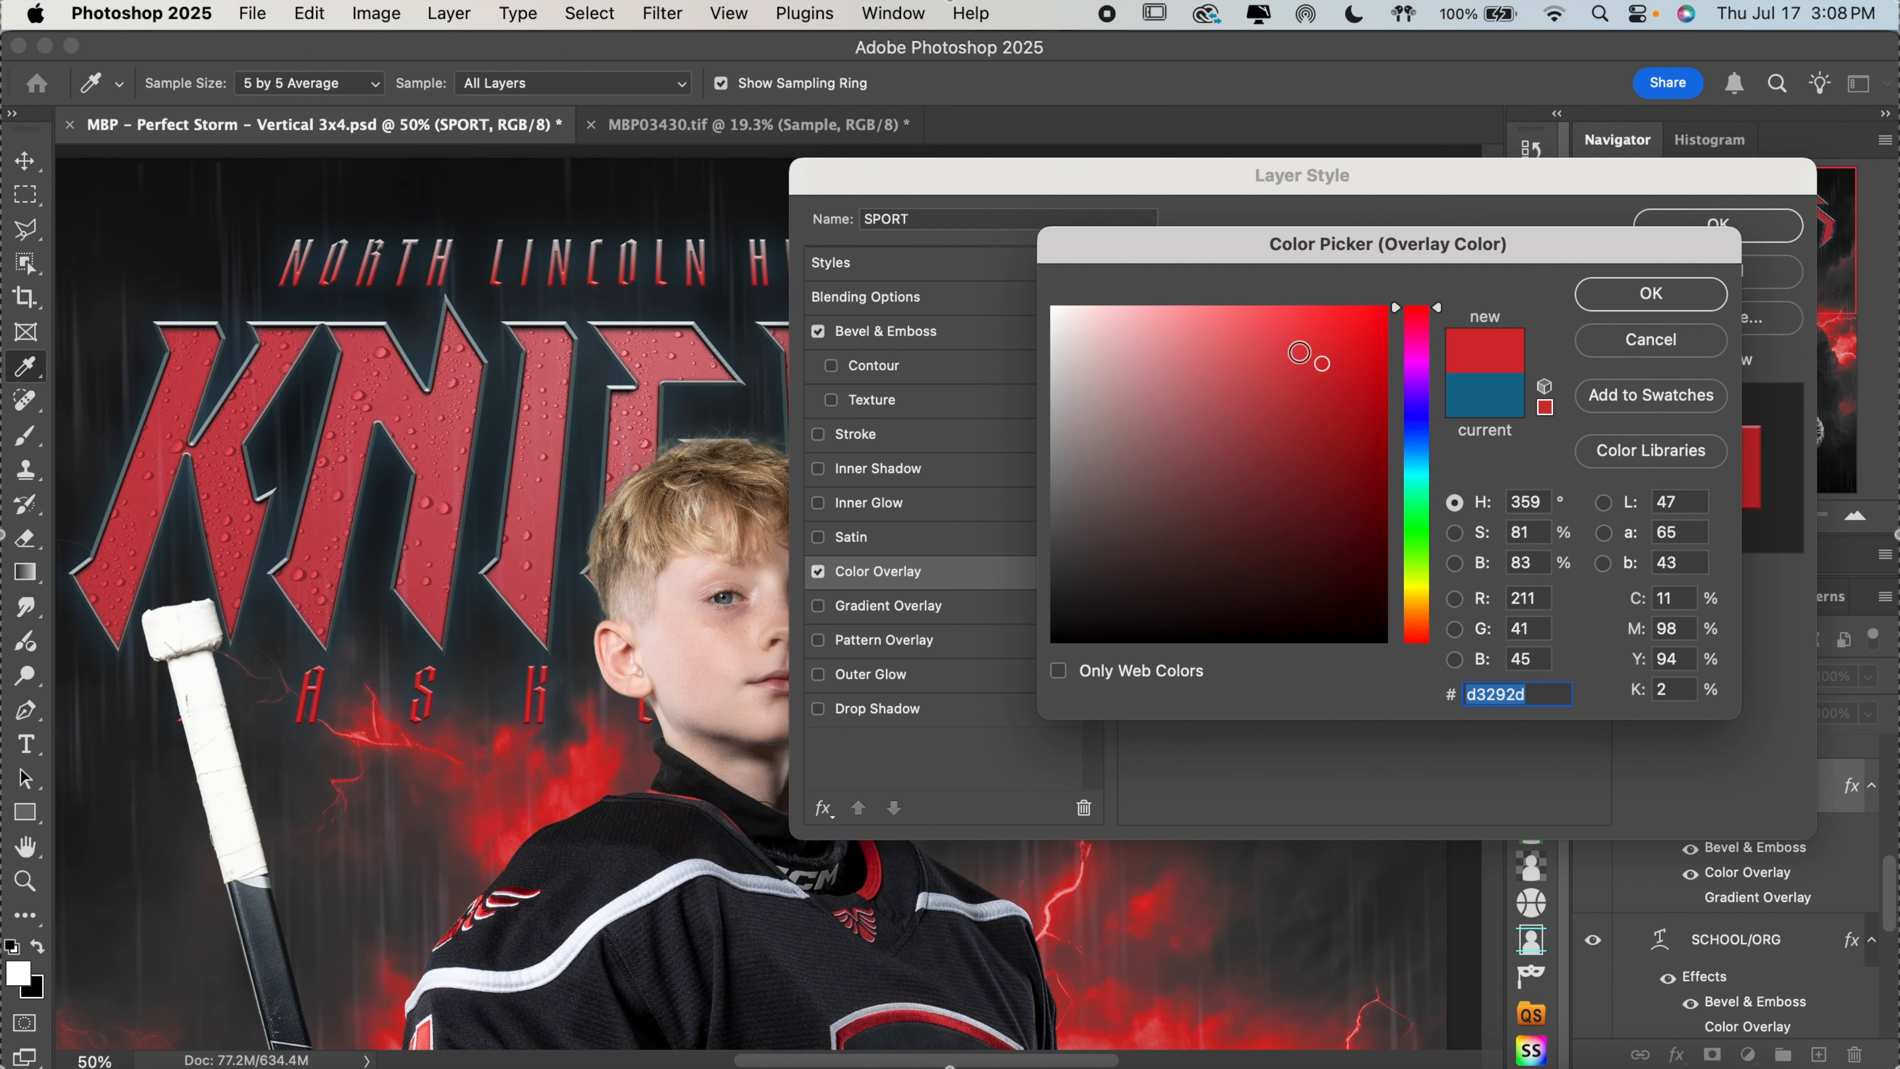
Soften the SPORT layer's overlay red to #d34c4f and apply the layer style
{"action": "left_click", "coordinate": [1299, 345]}
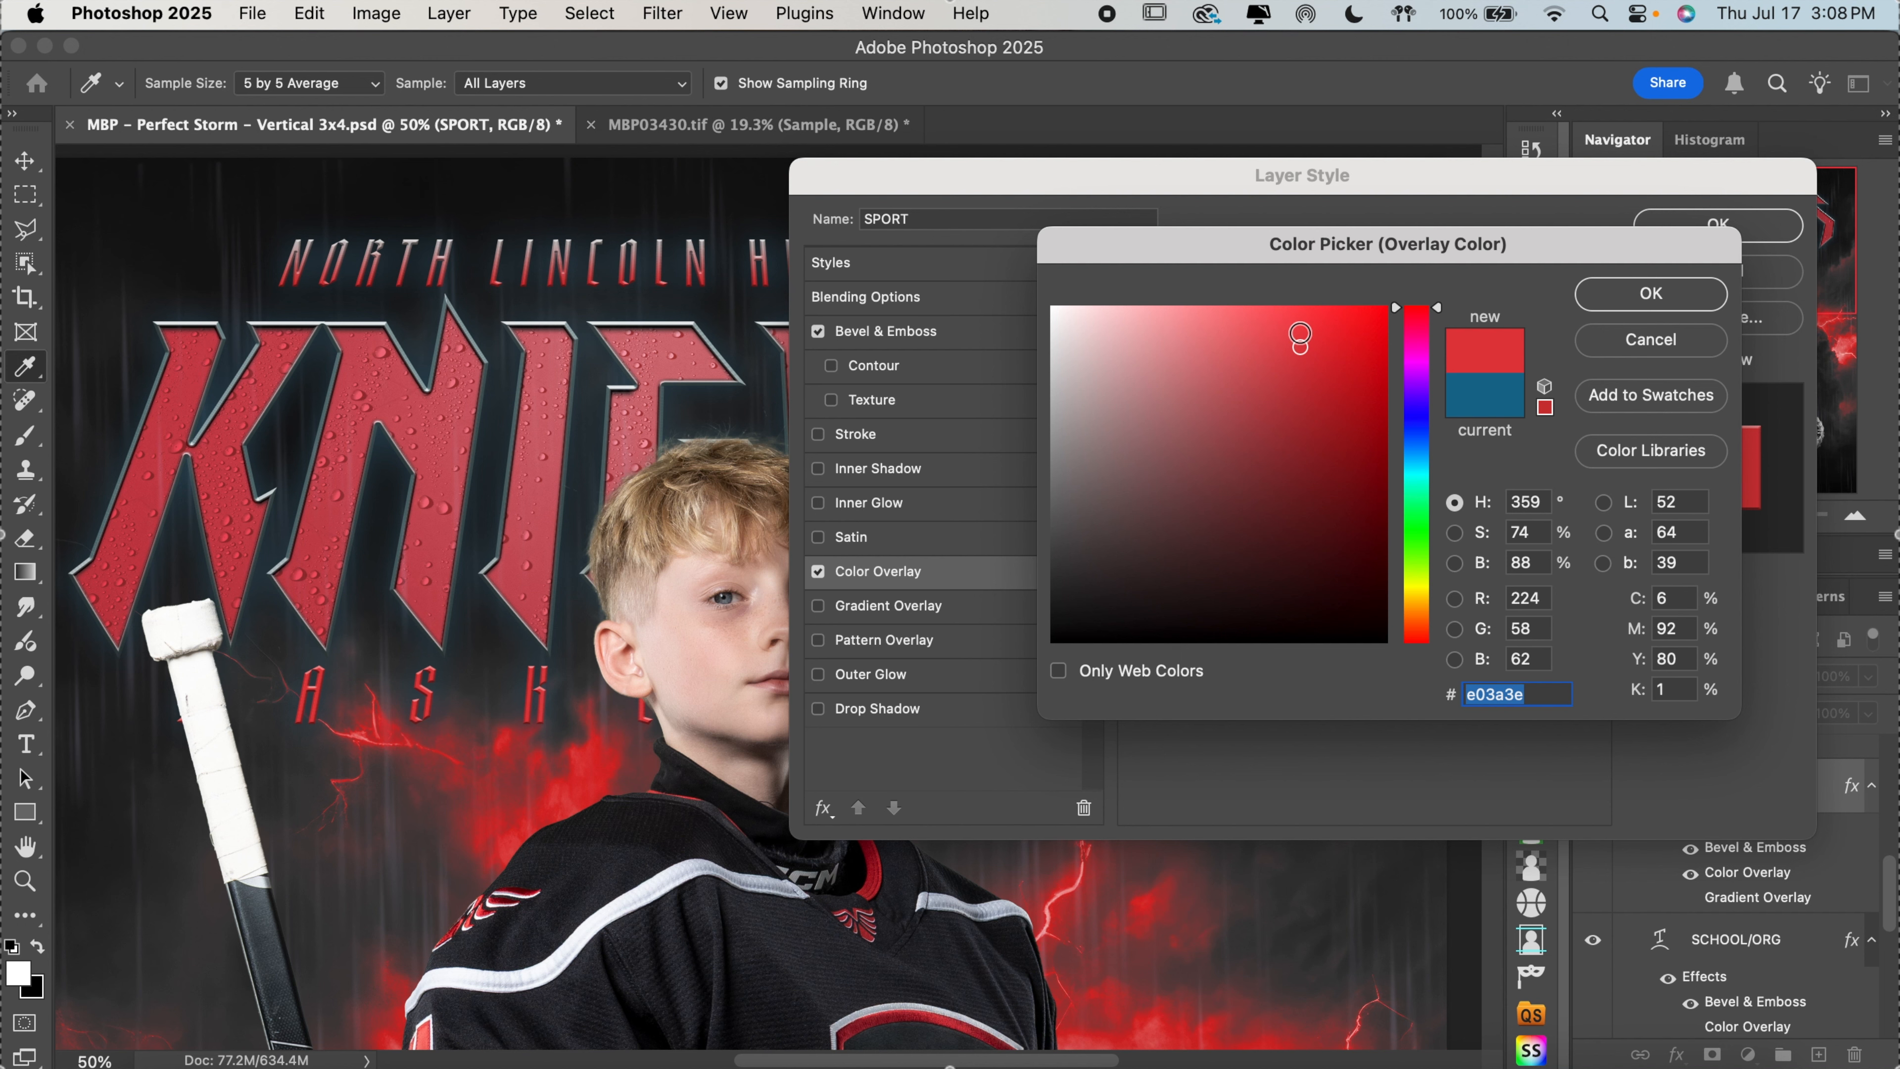
{"action": "left_click", "coordinate": [1300, 333]}
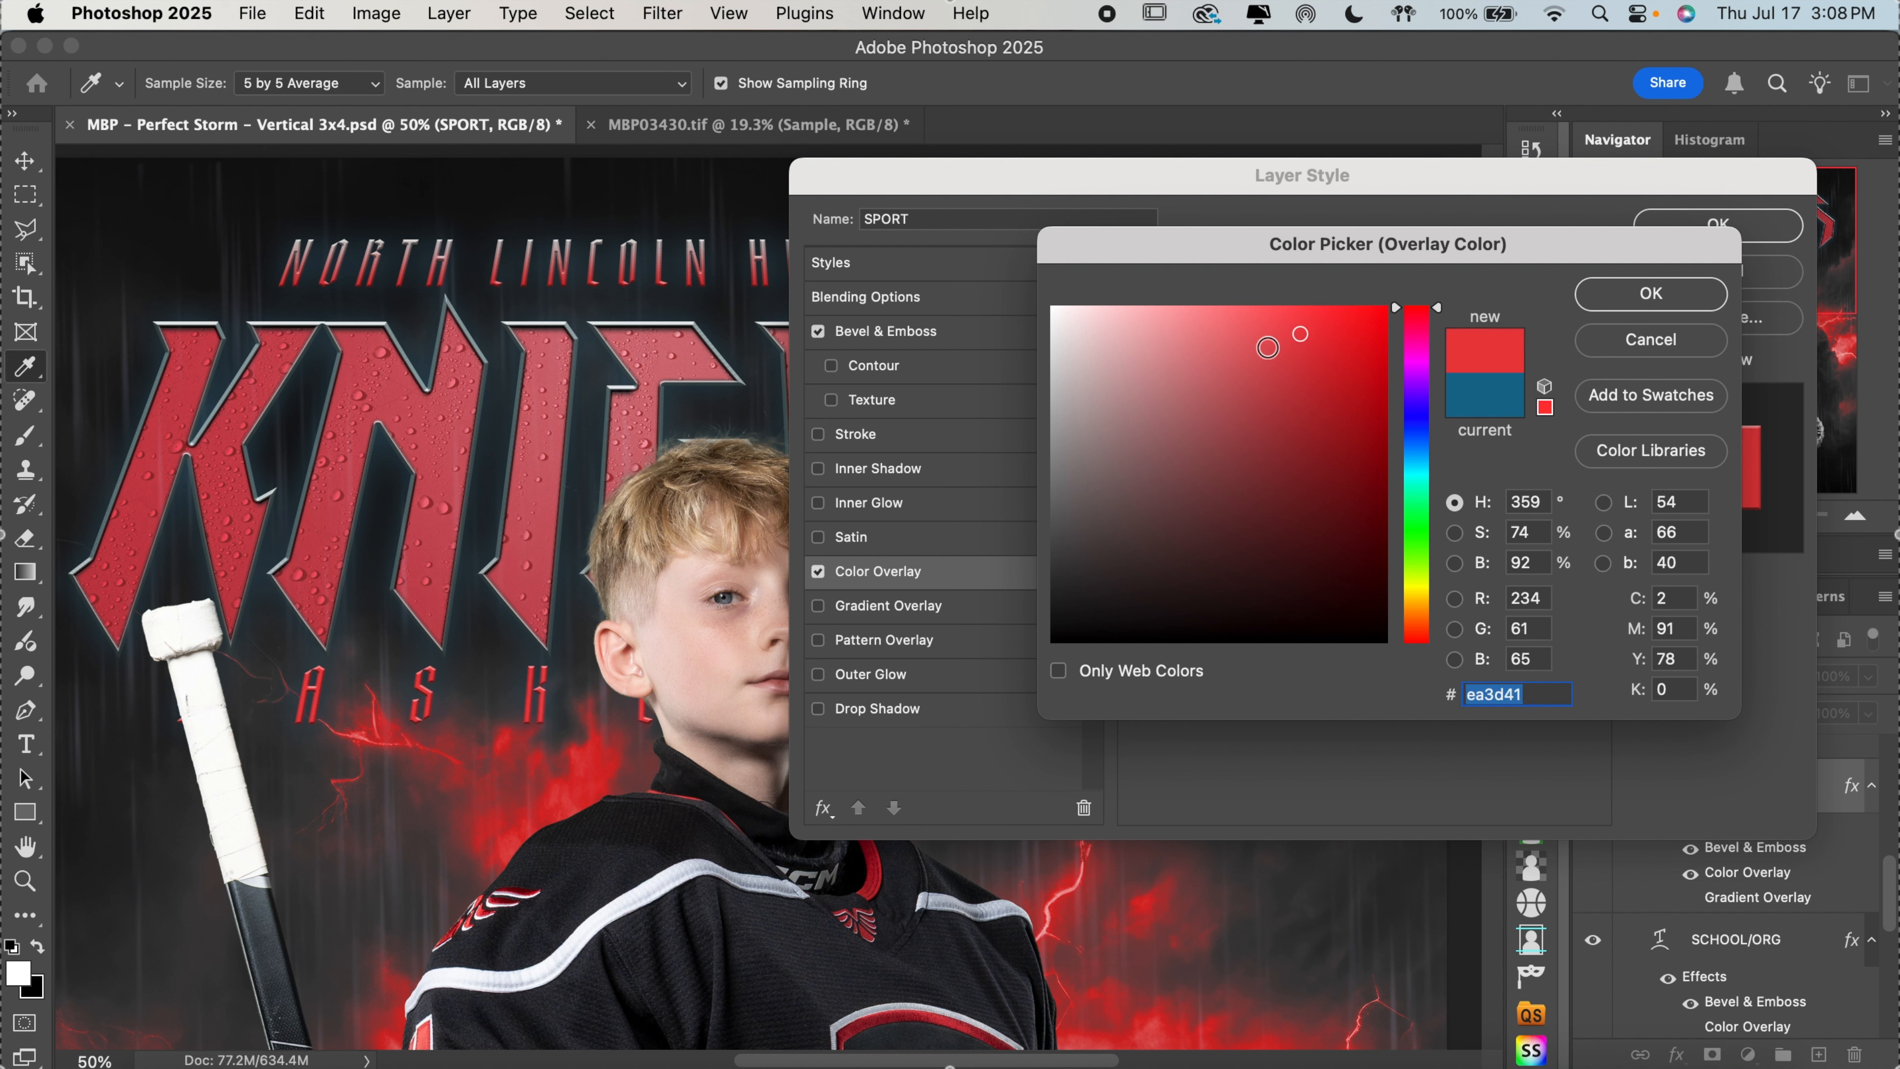
{"action": "left_click", "coordinate": [1267, 346]}
{"action": "left_click", "coordinate": [1265, 363]}
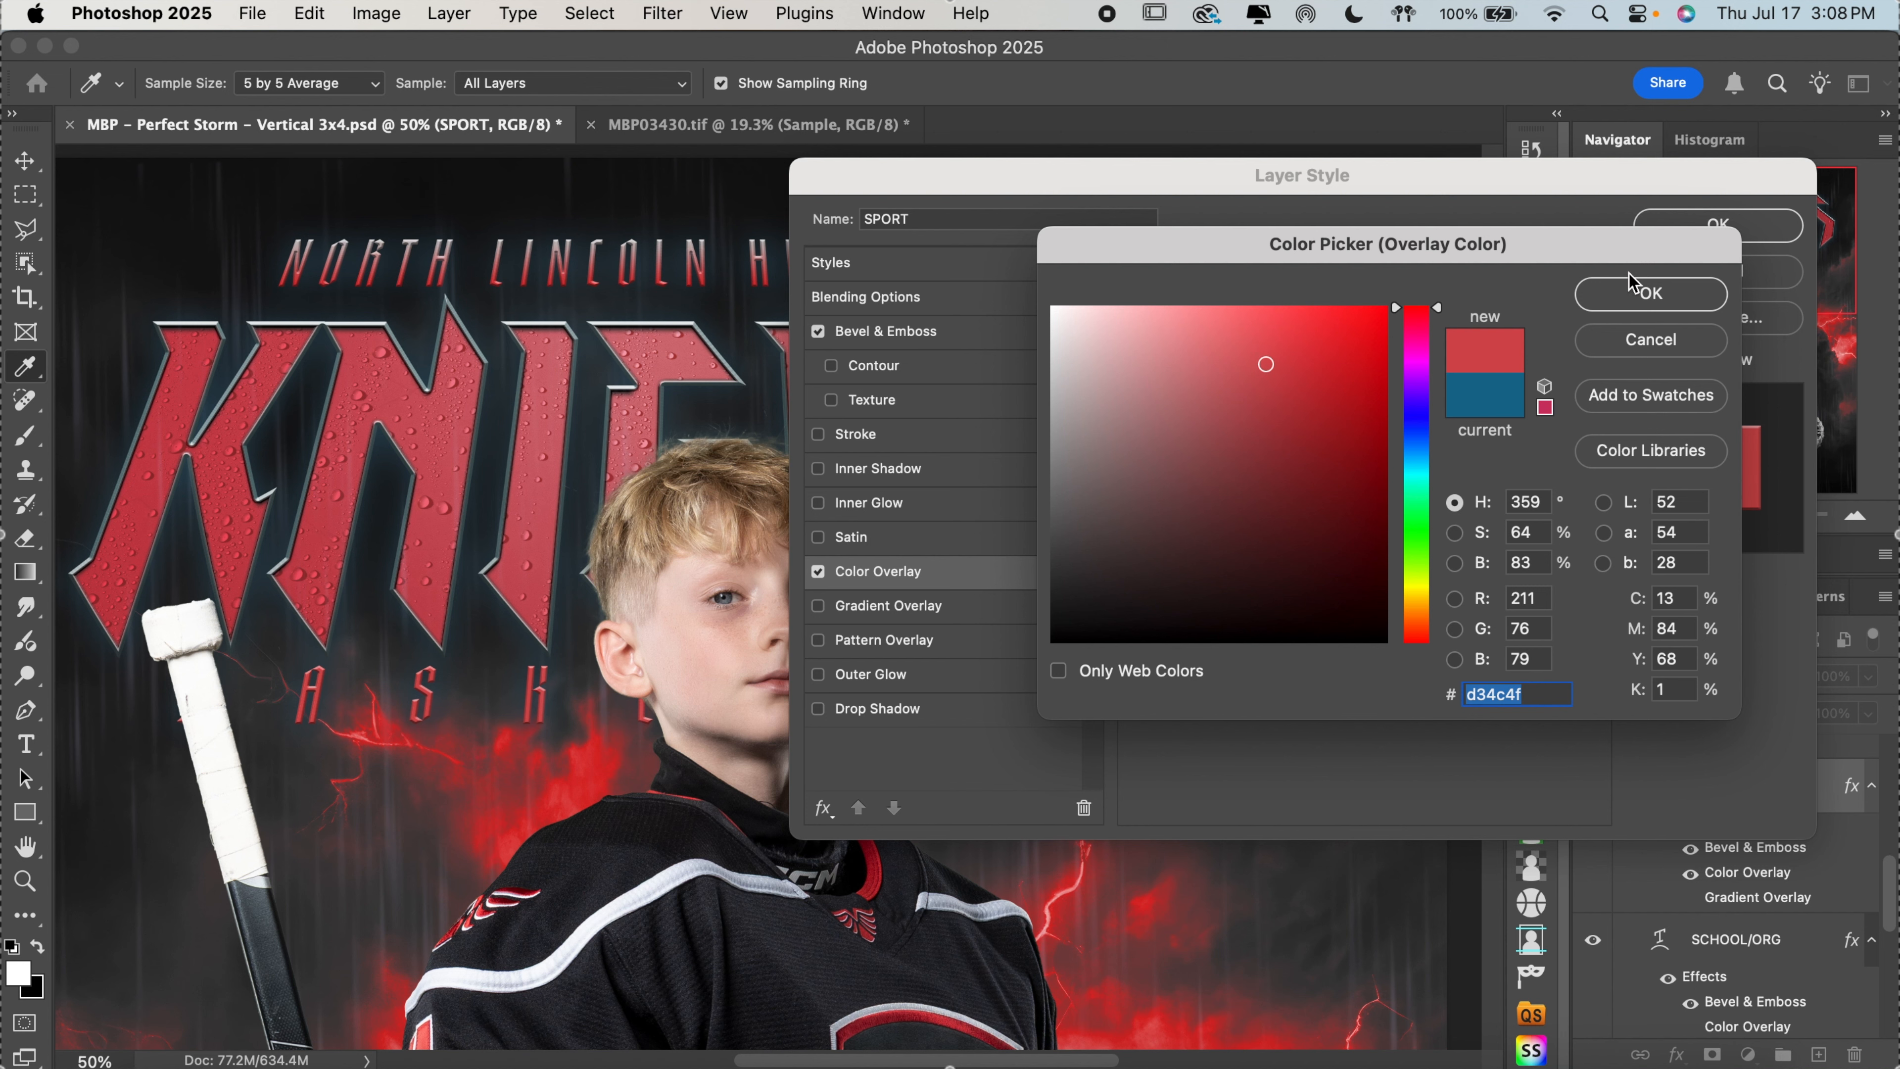
{"action": "left_click", "coordinate": [1651, 293]}
{"action": "left_click", "coordinate": [1718, 224]}
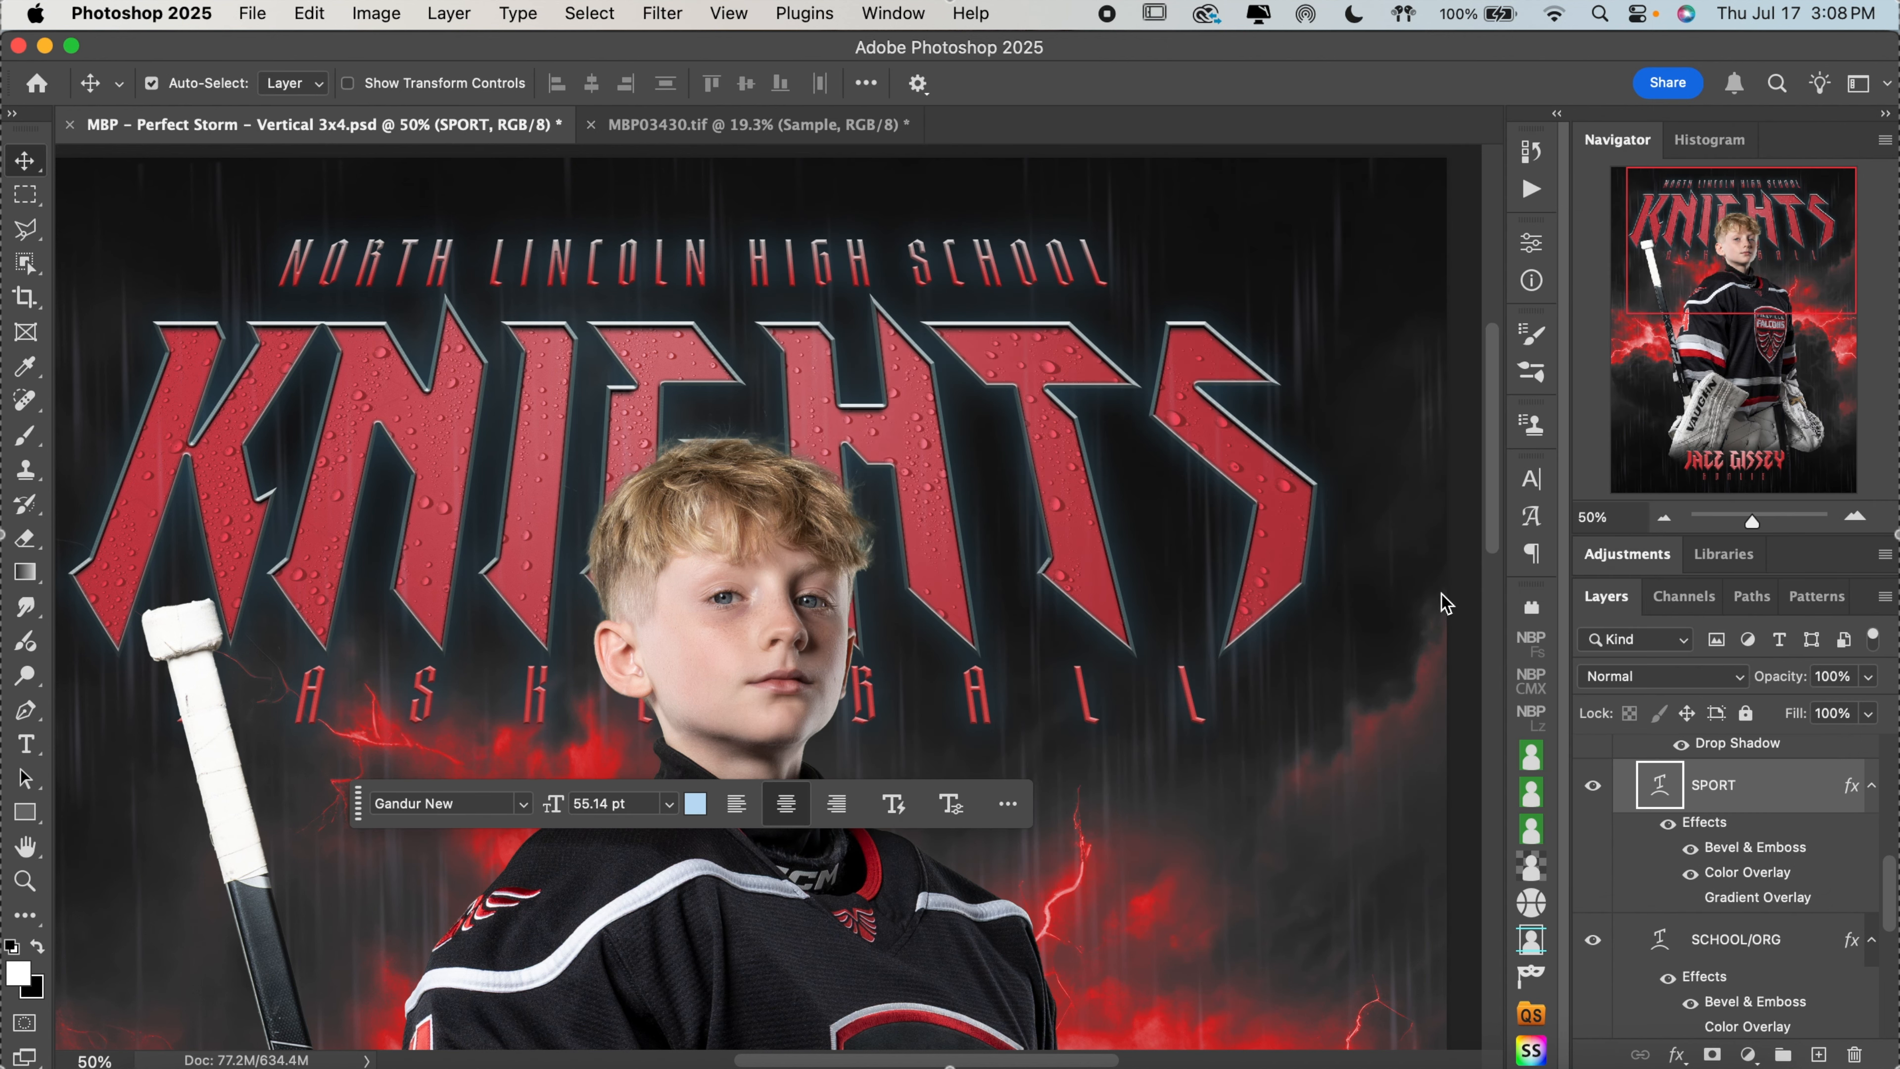
Replace the school name text above the team name with PINEVILLE
{"action": "left_click", "coordinate": [1664, 518]}
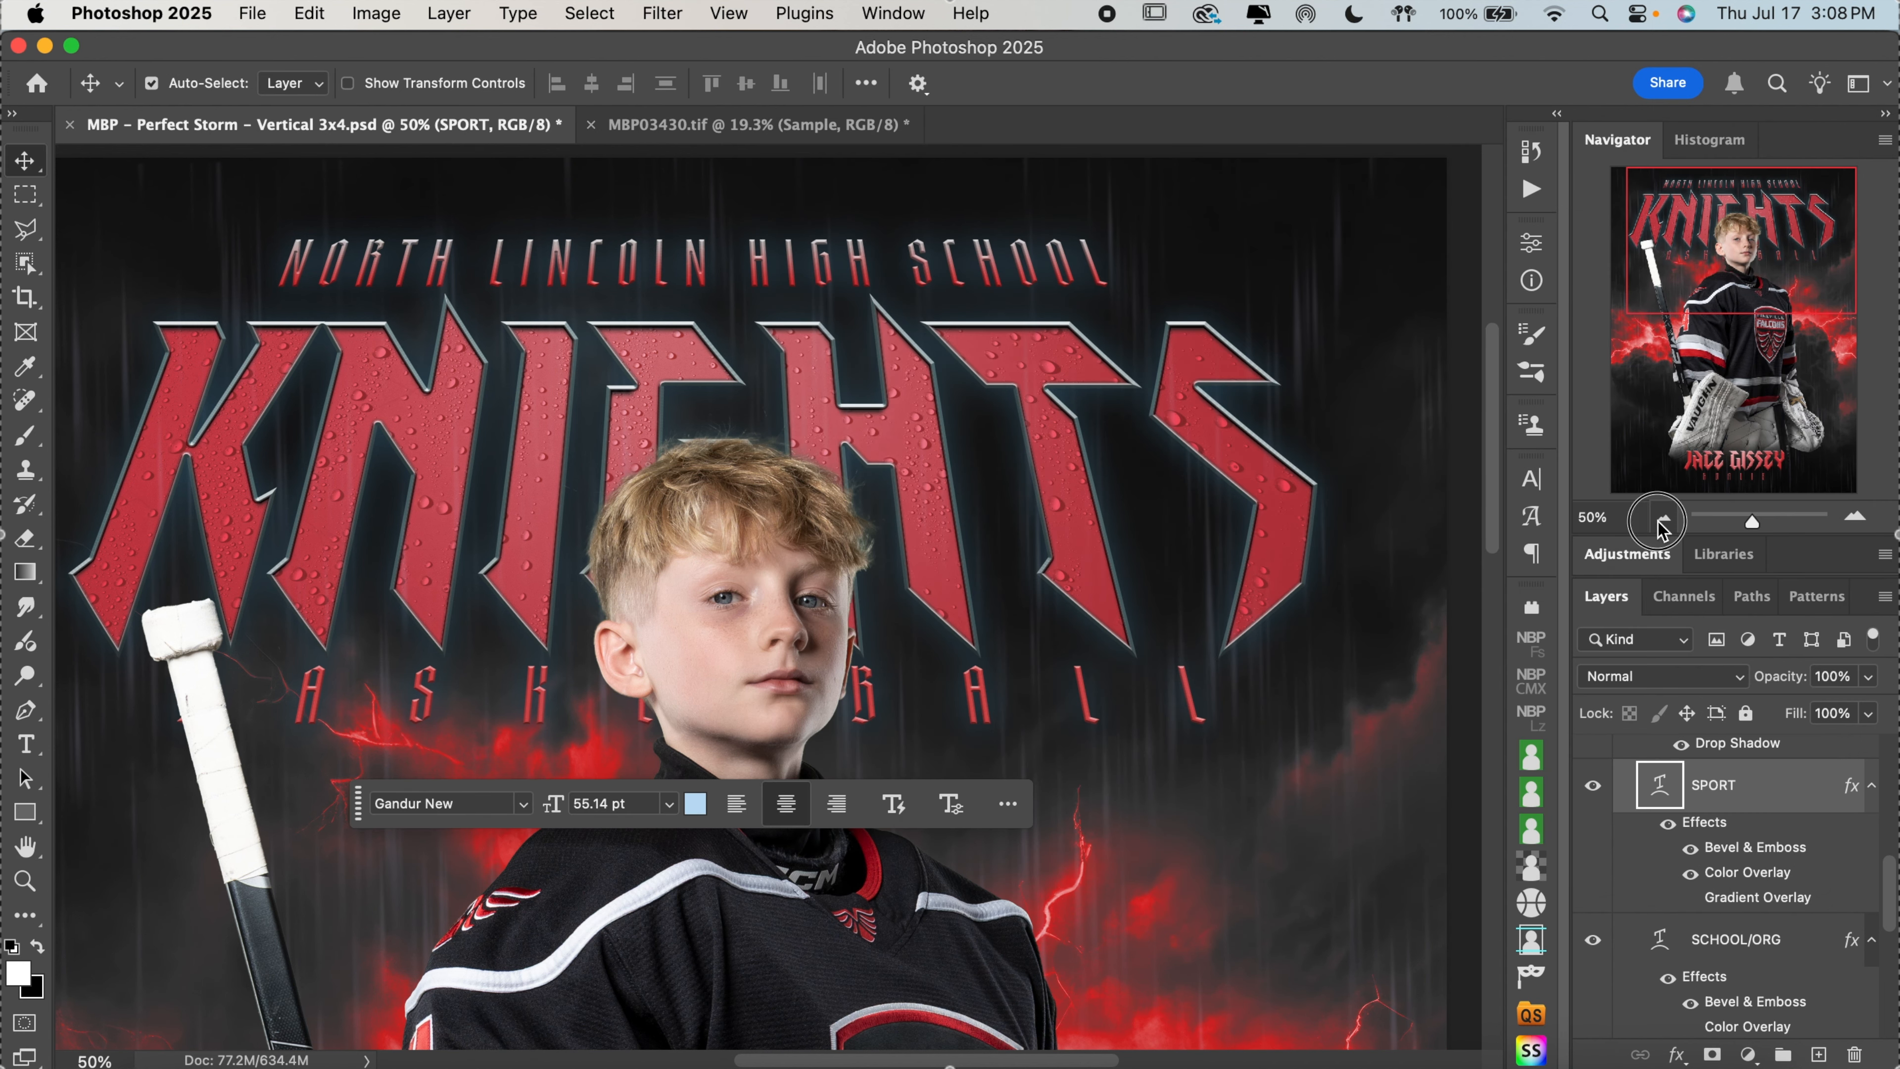
{"action": "left_click", "coordinate": [25, 744]}
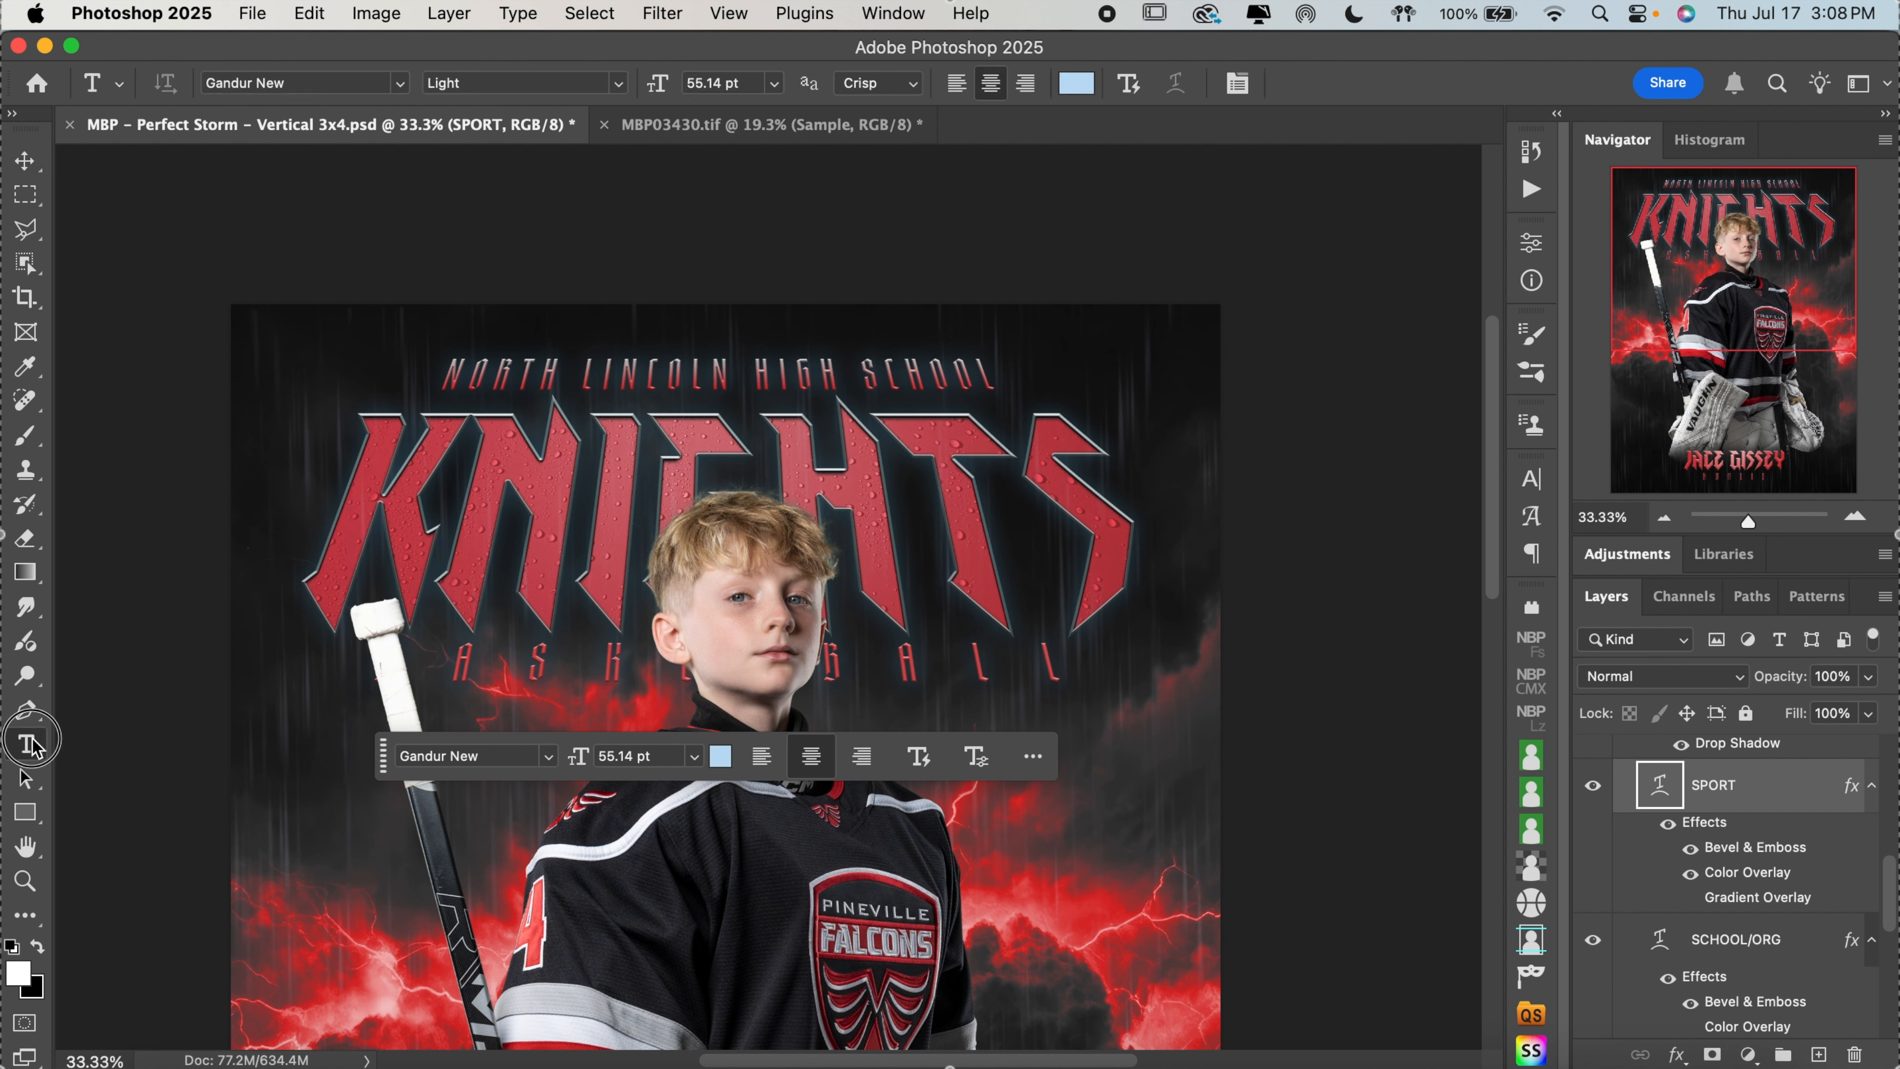
{"action": "left_click", "coordinate": [656, 381]}
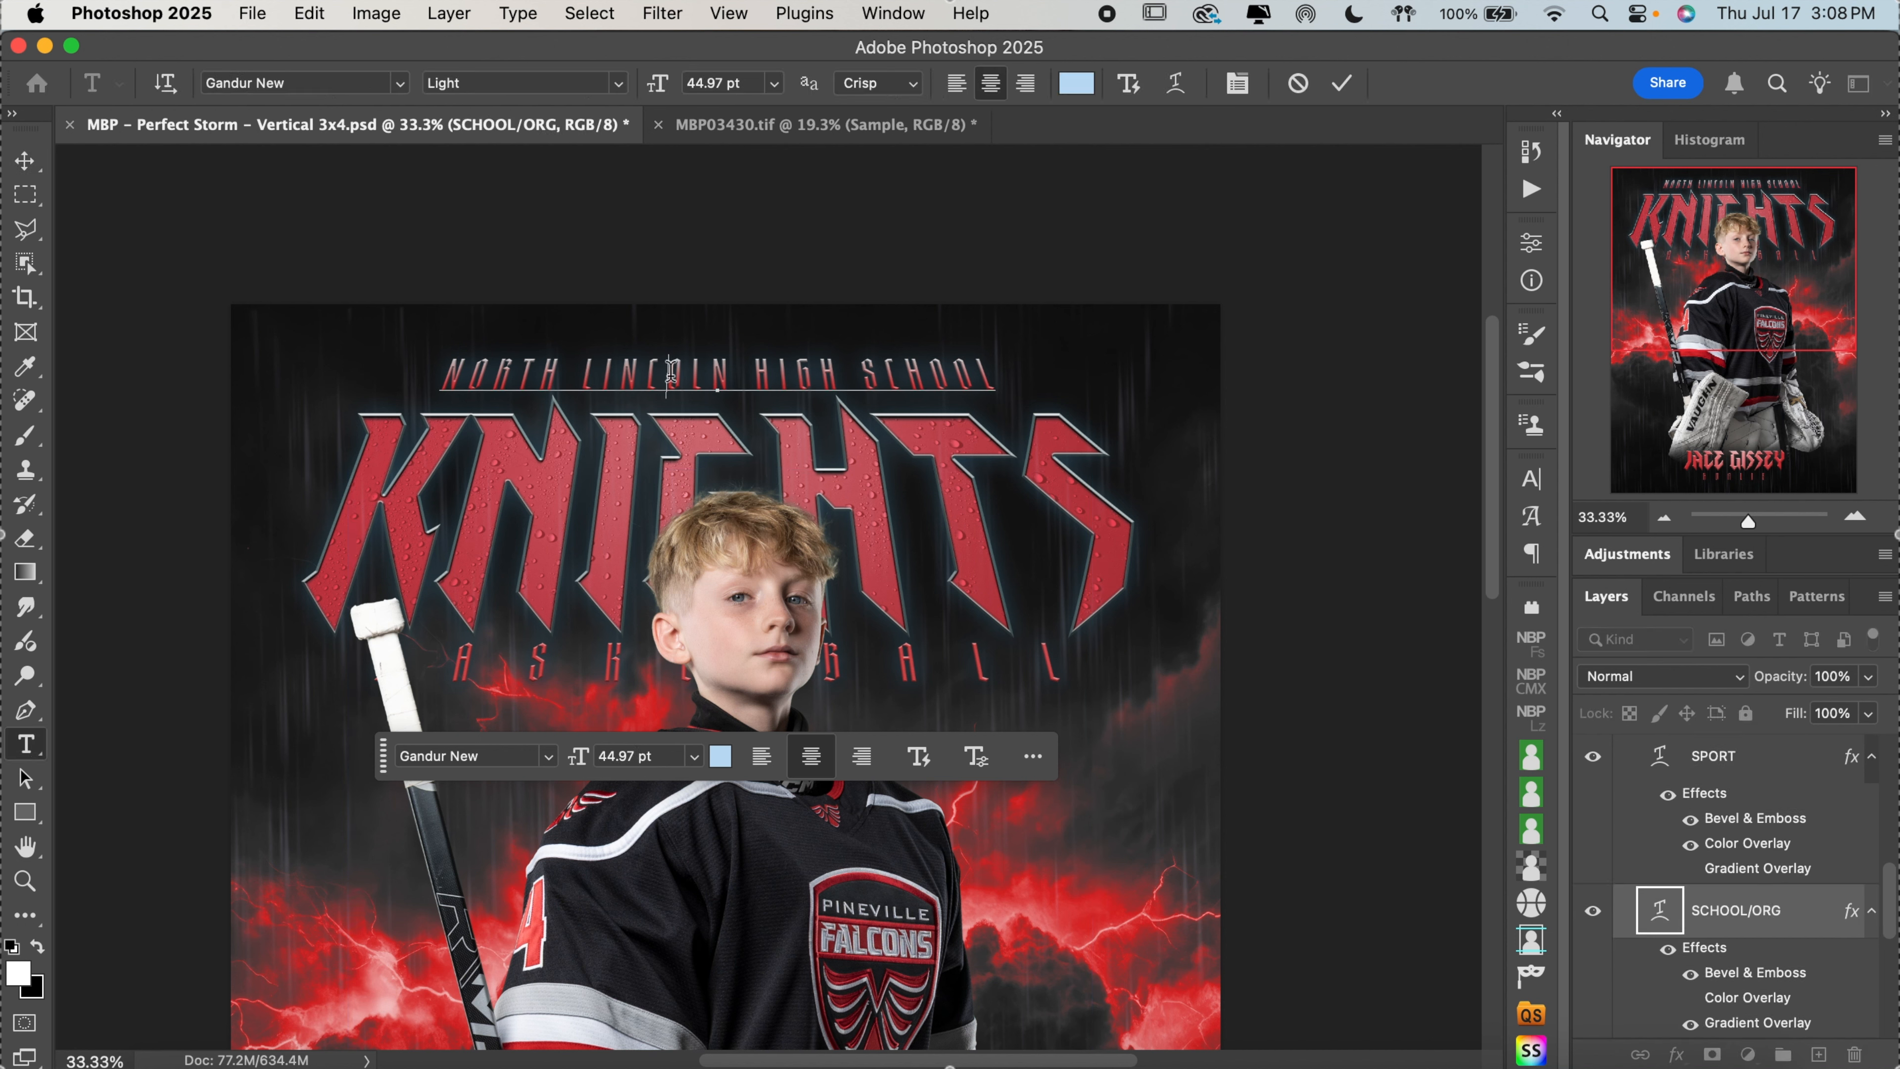
{"action": "key", "text": "super+a"}
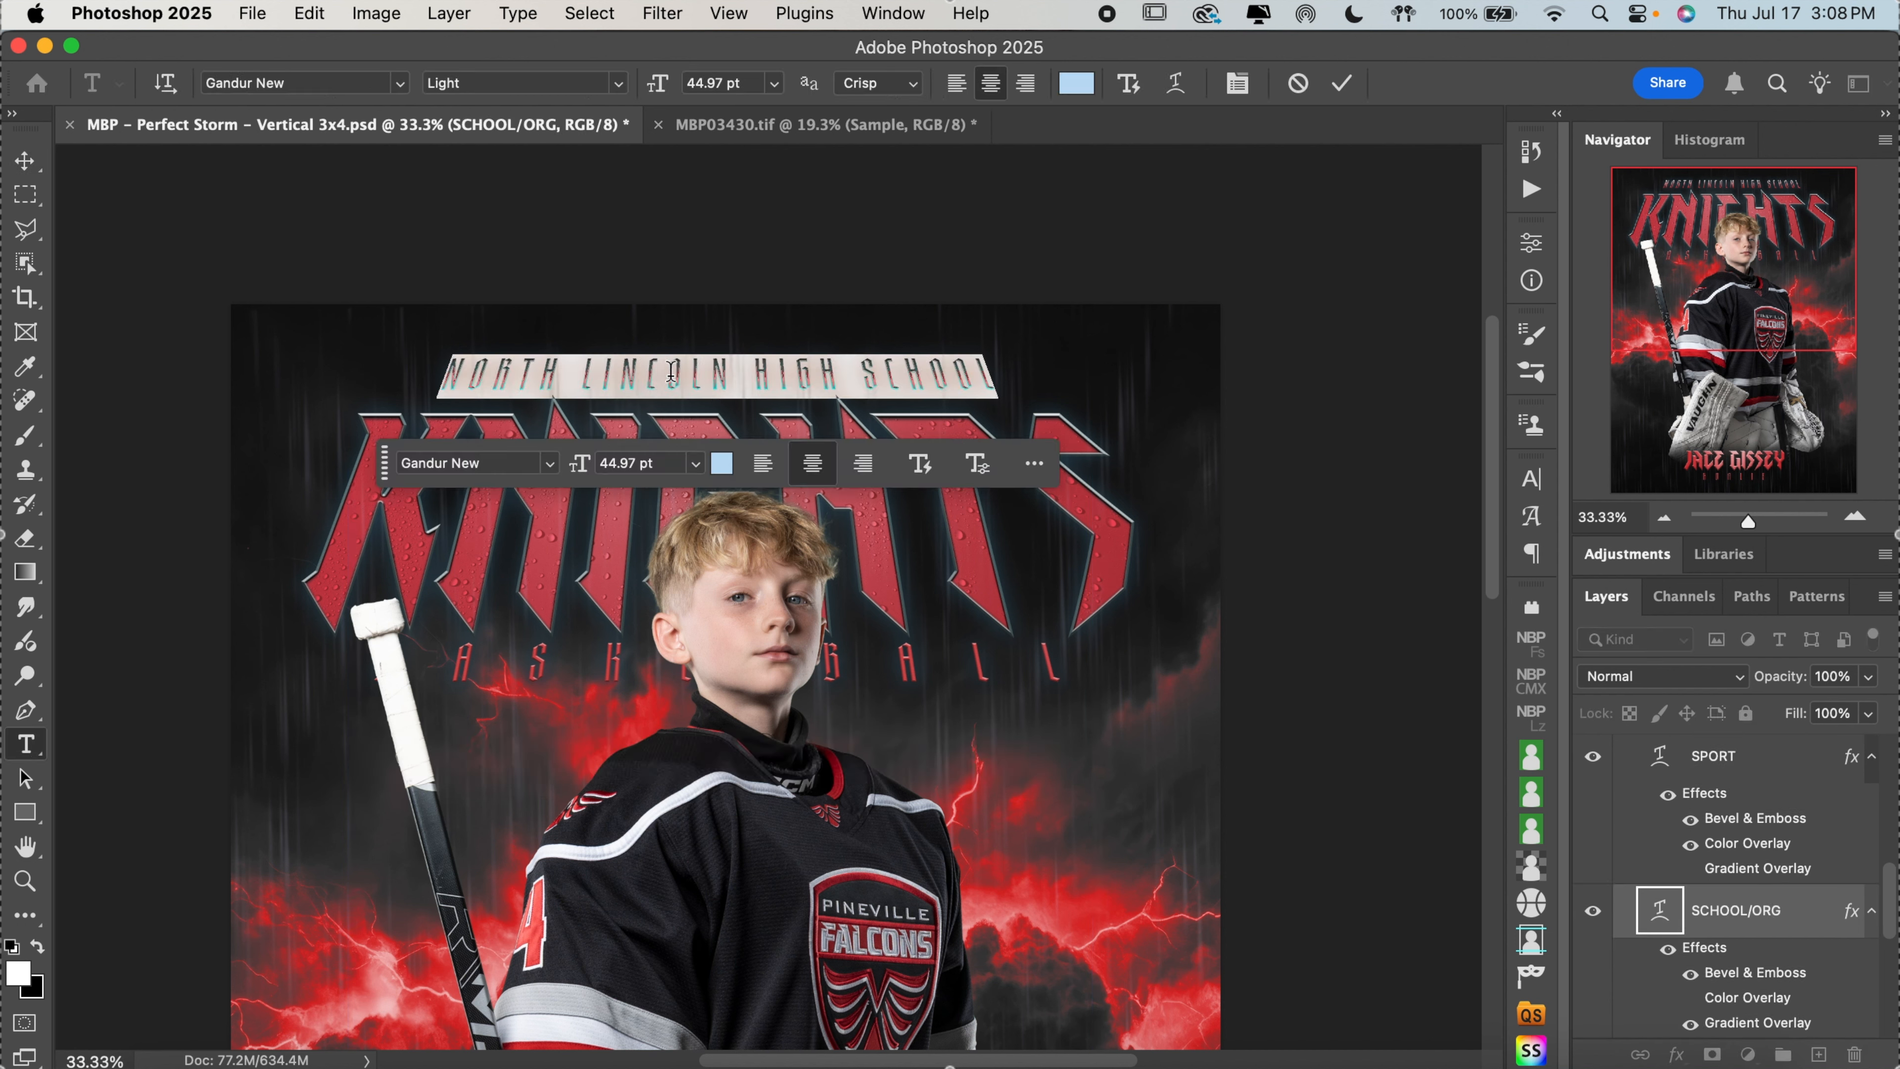
{"action": "type", "text": "P"}
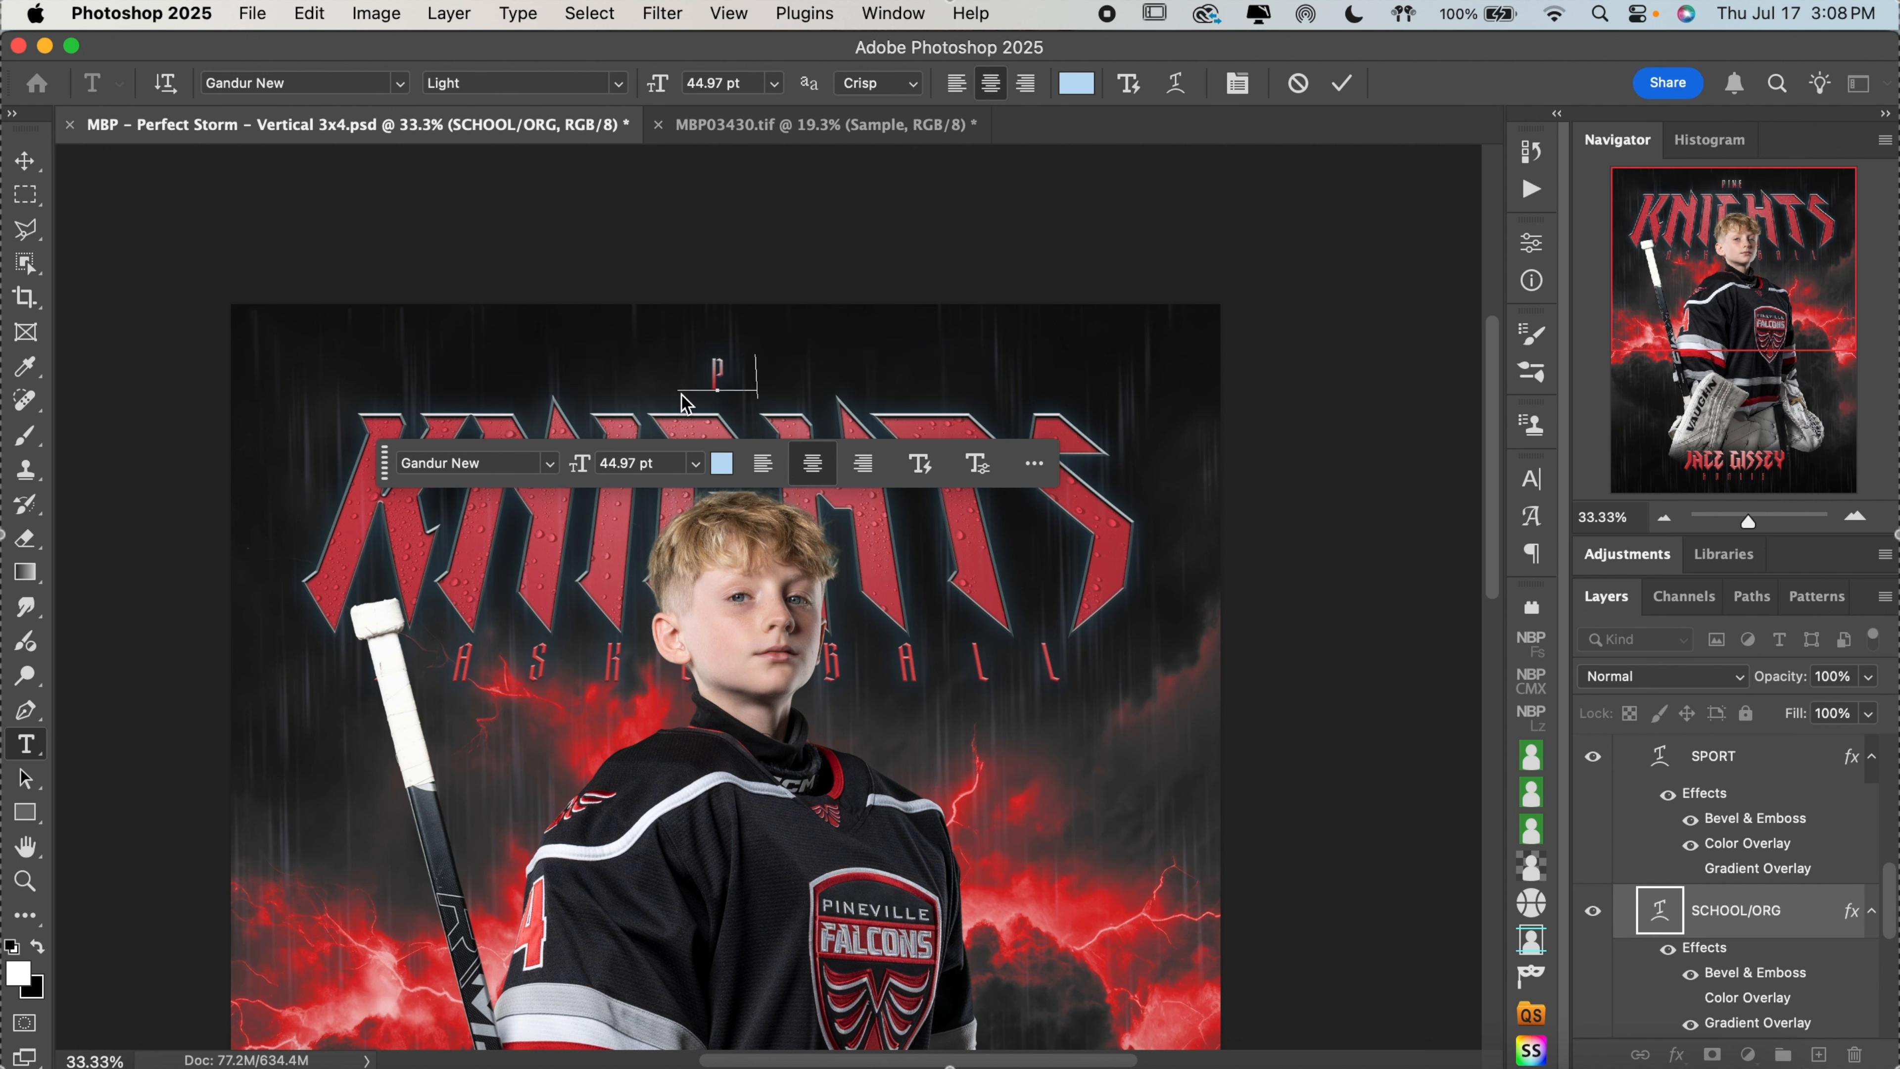
{"action": "type", "text": "INEVILLE"}
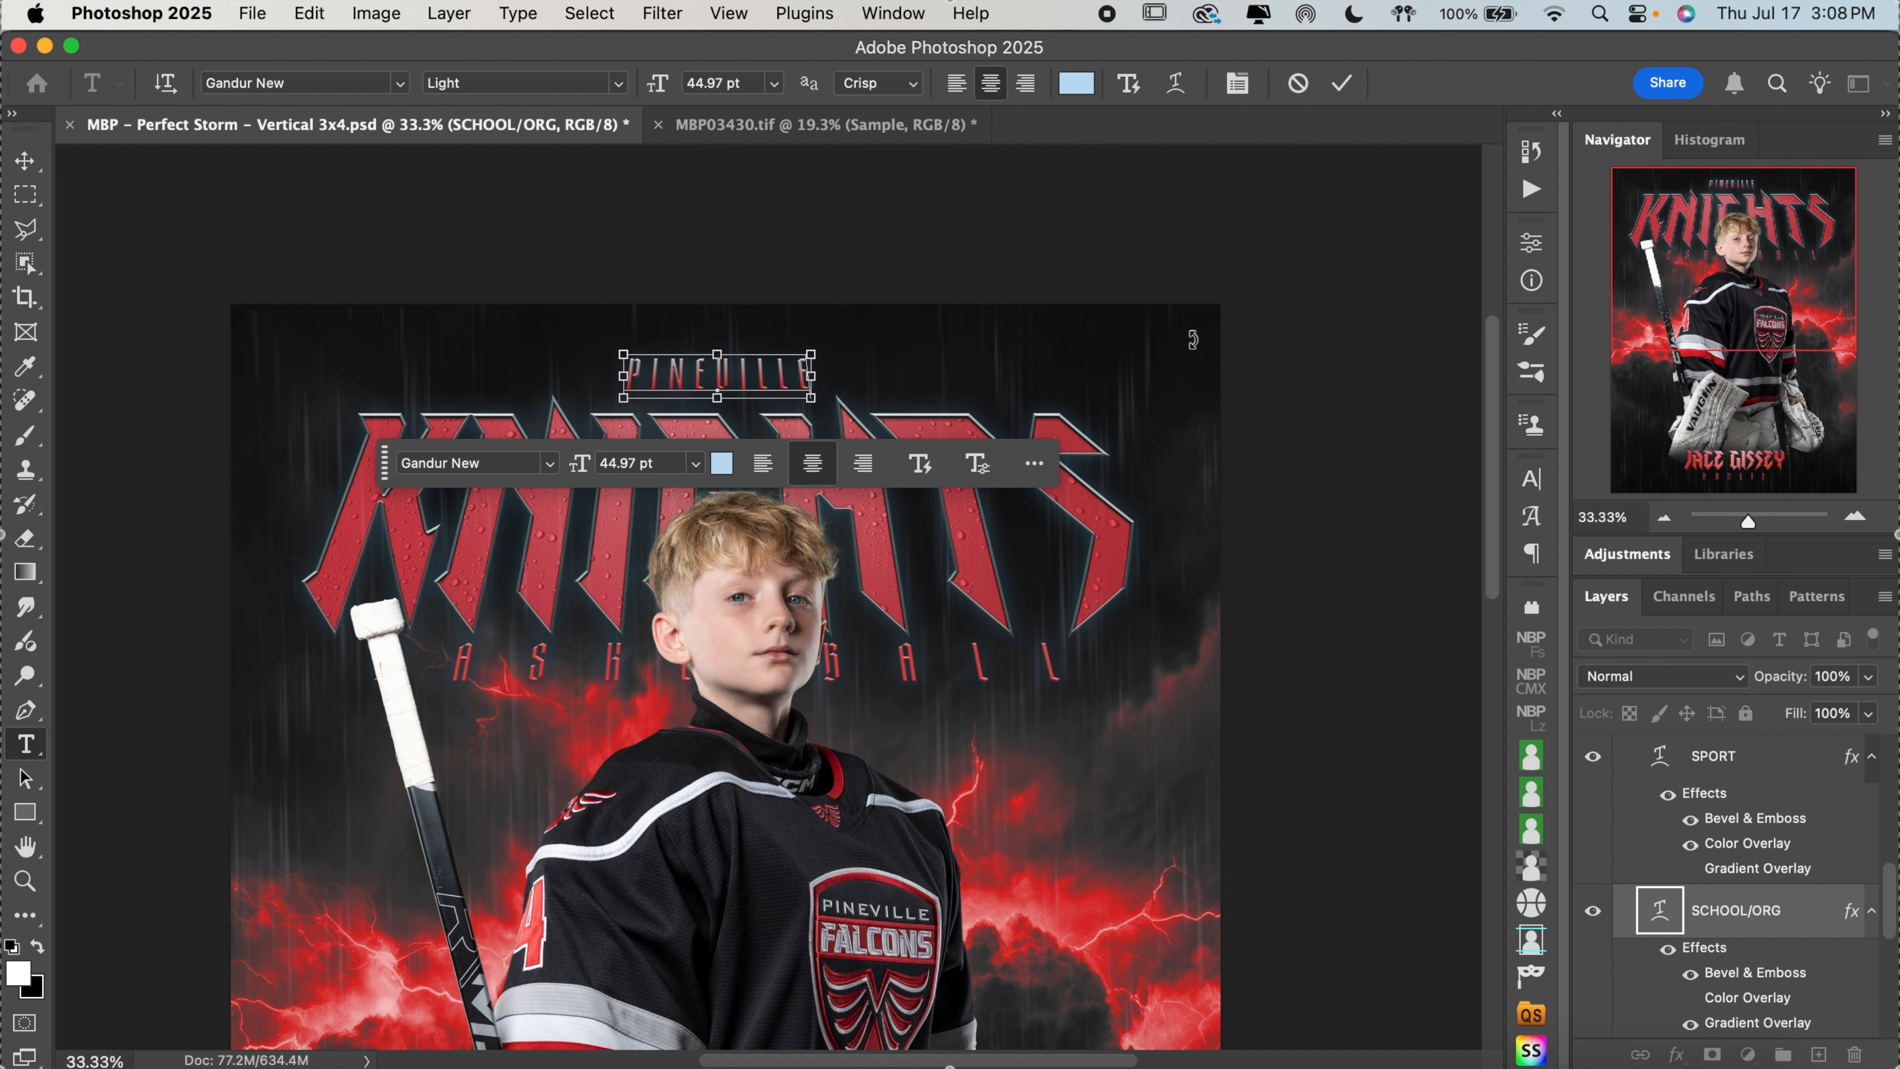
Set the tracking of the PINEVILLE text to 1200 and commit the text edit
{"action": "key", "text": "super+a"}
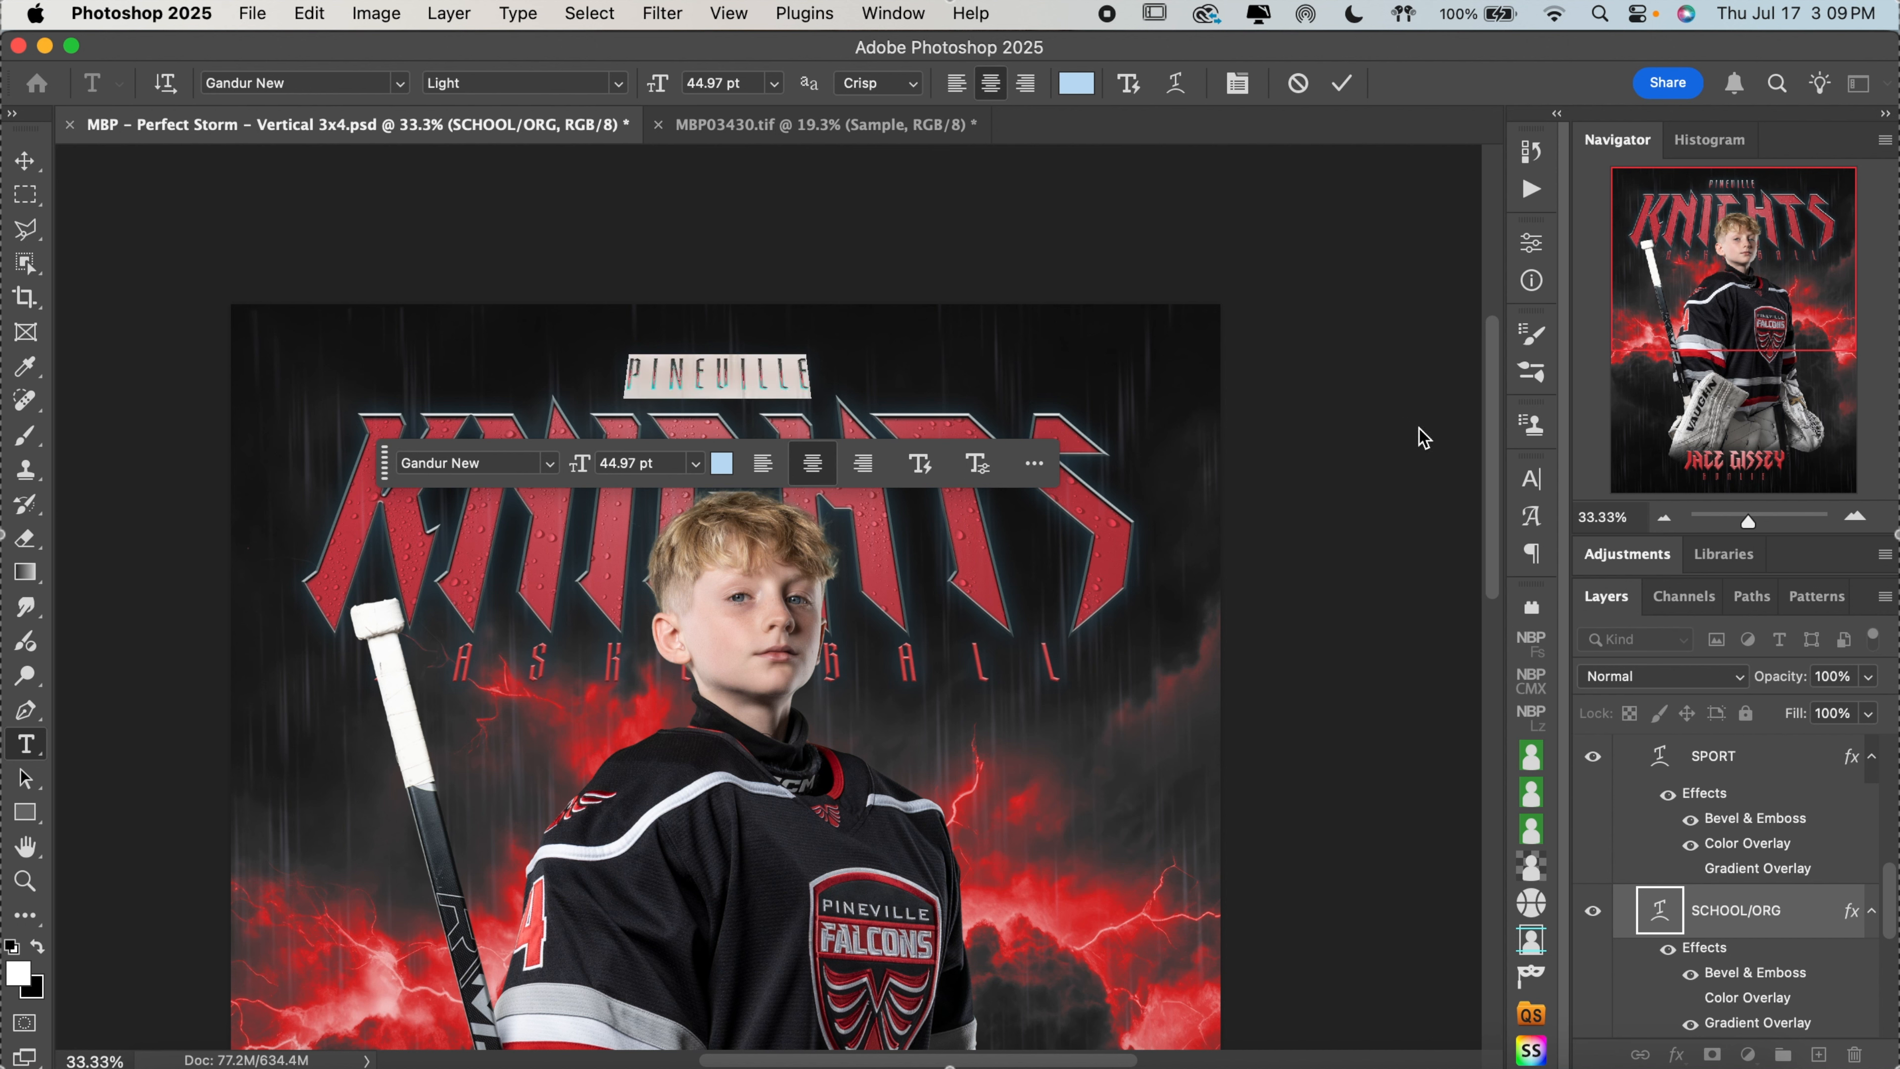
{"action": "left_click", "coordinate": [1531, 483]}
{"action": "left_click", "coordinate": [1531, 483]}
{"action": "left_click", "coordinate": [902, 16]}
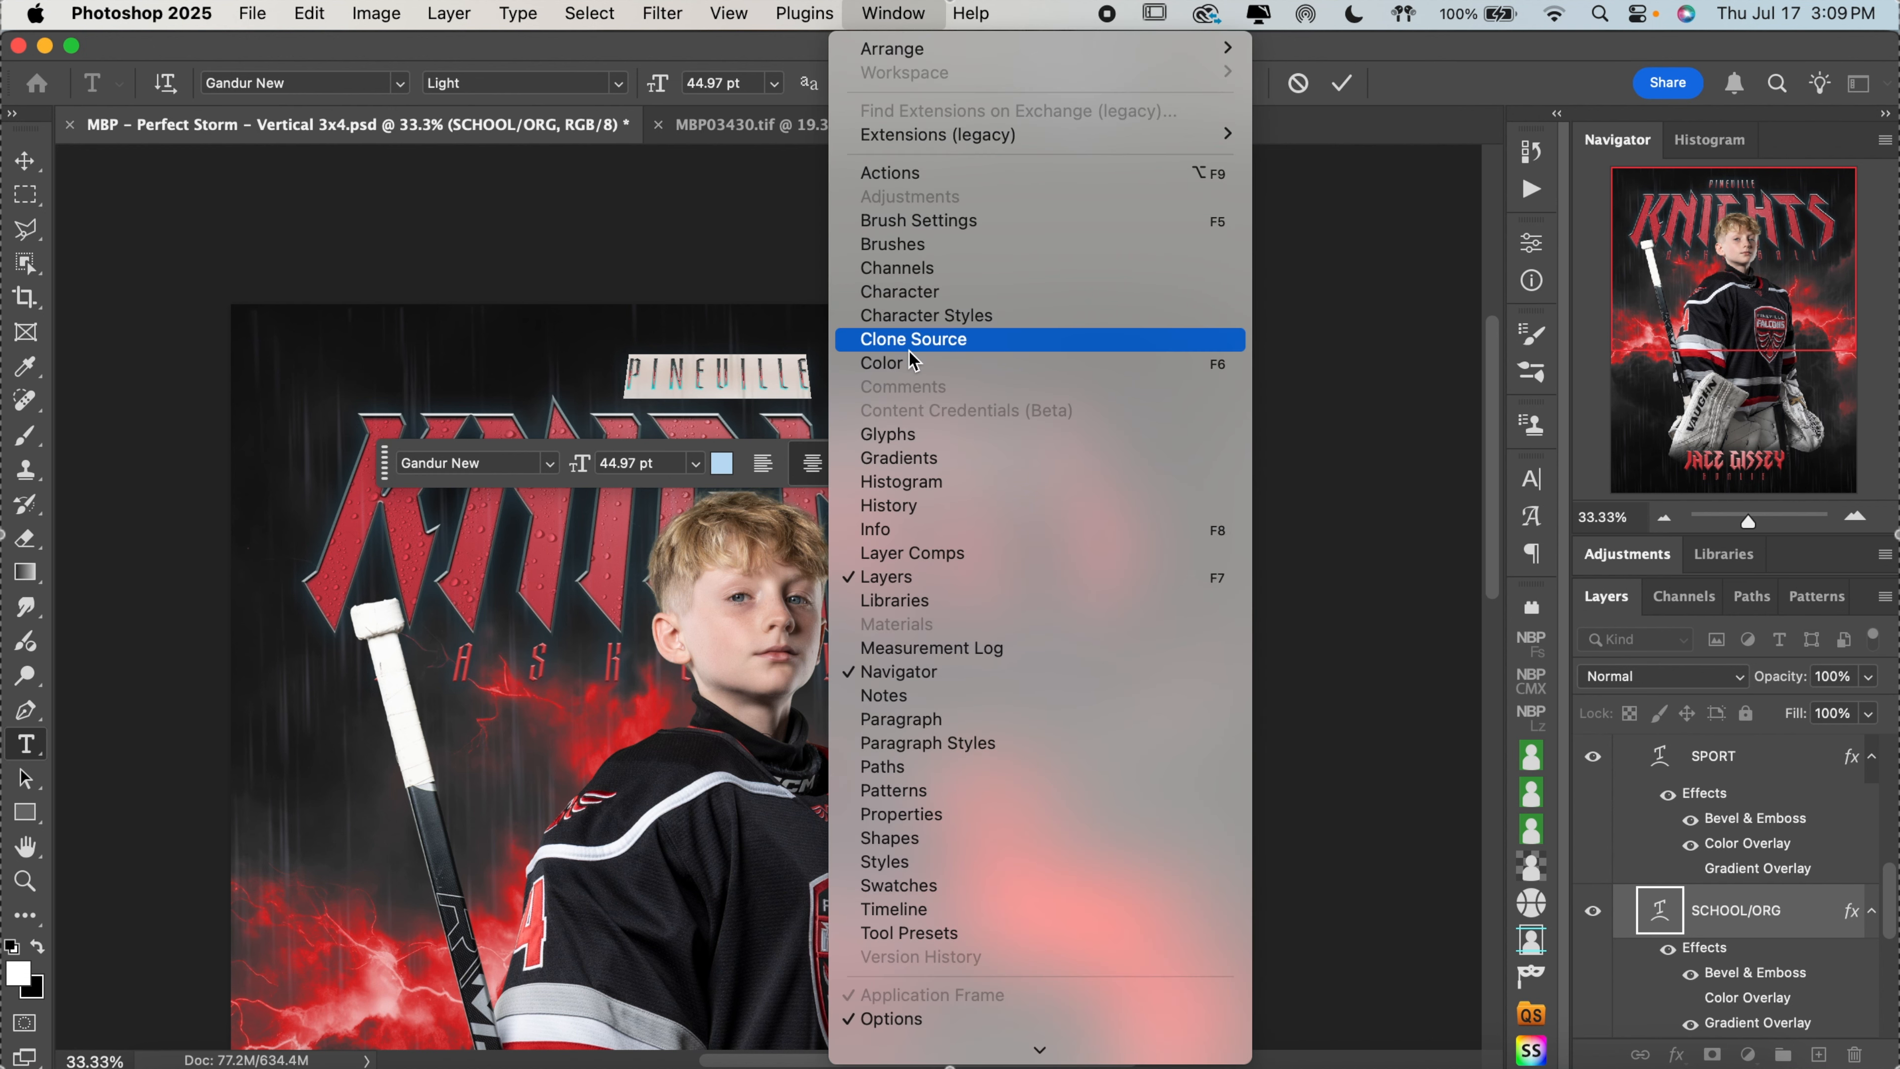
{"action": "left_click", "coordinate": [921, 293]}
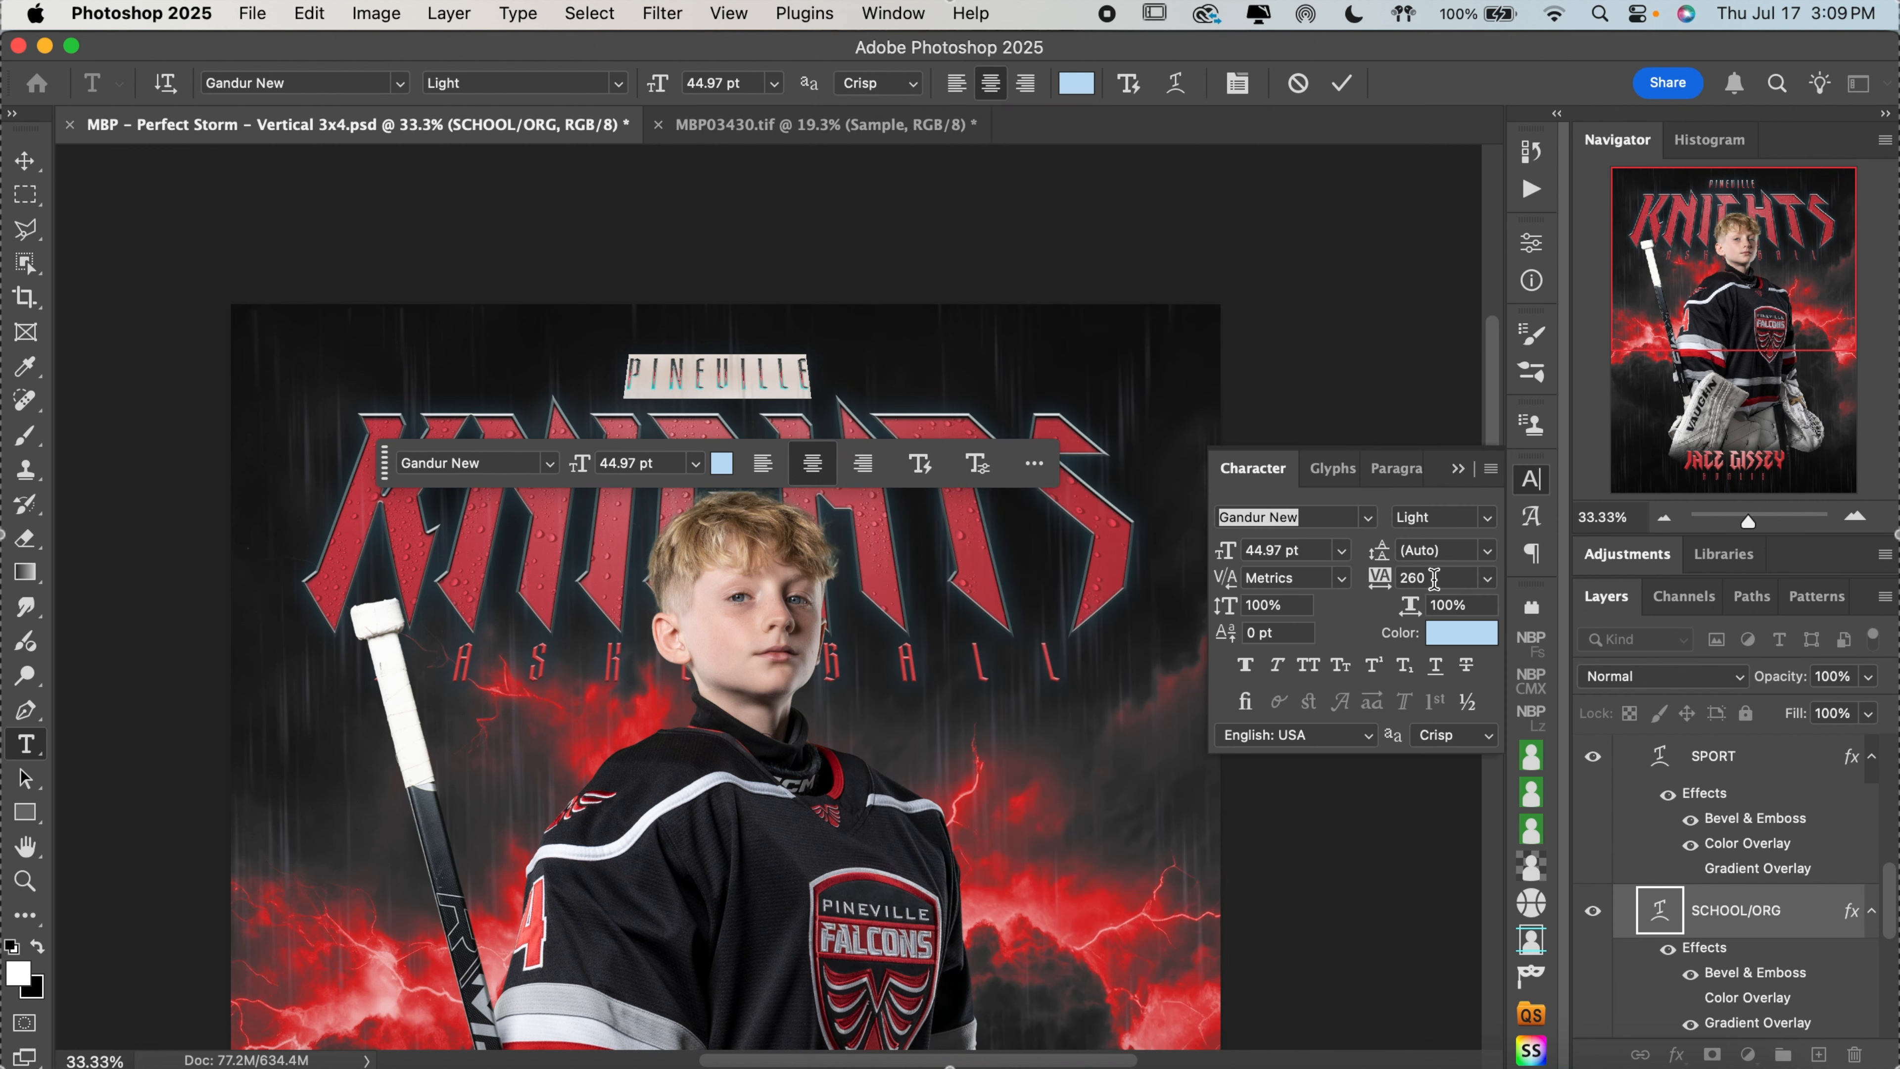
{"action": "left_click", "coordinate": [1433, 578]}
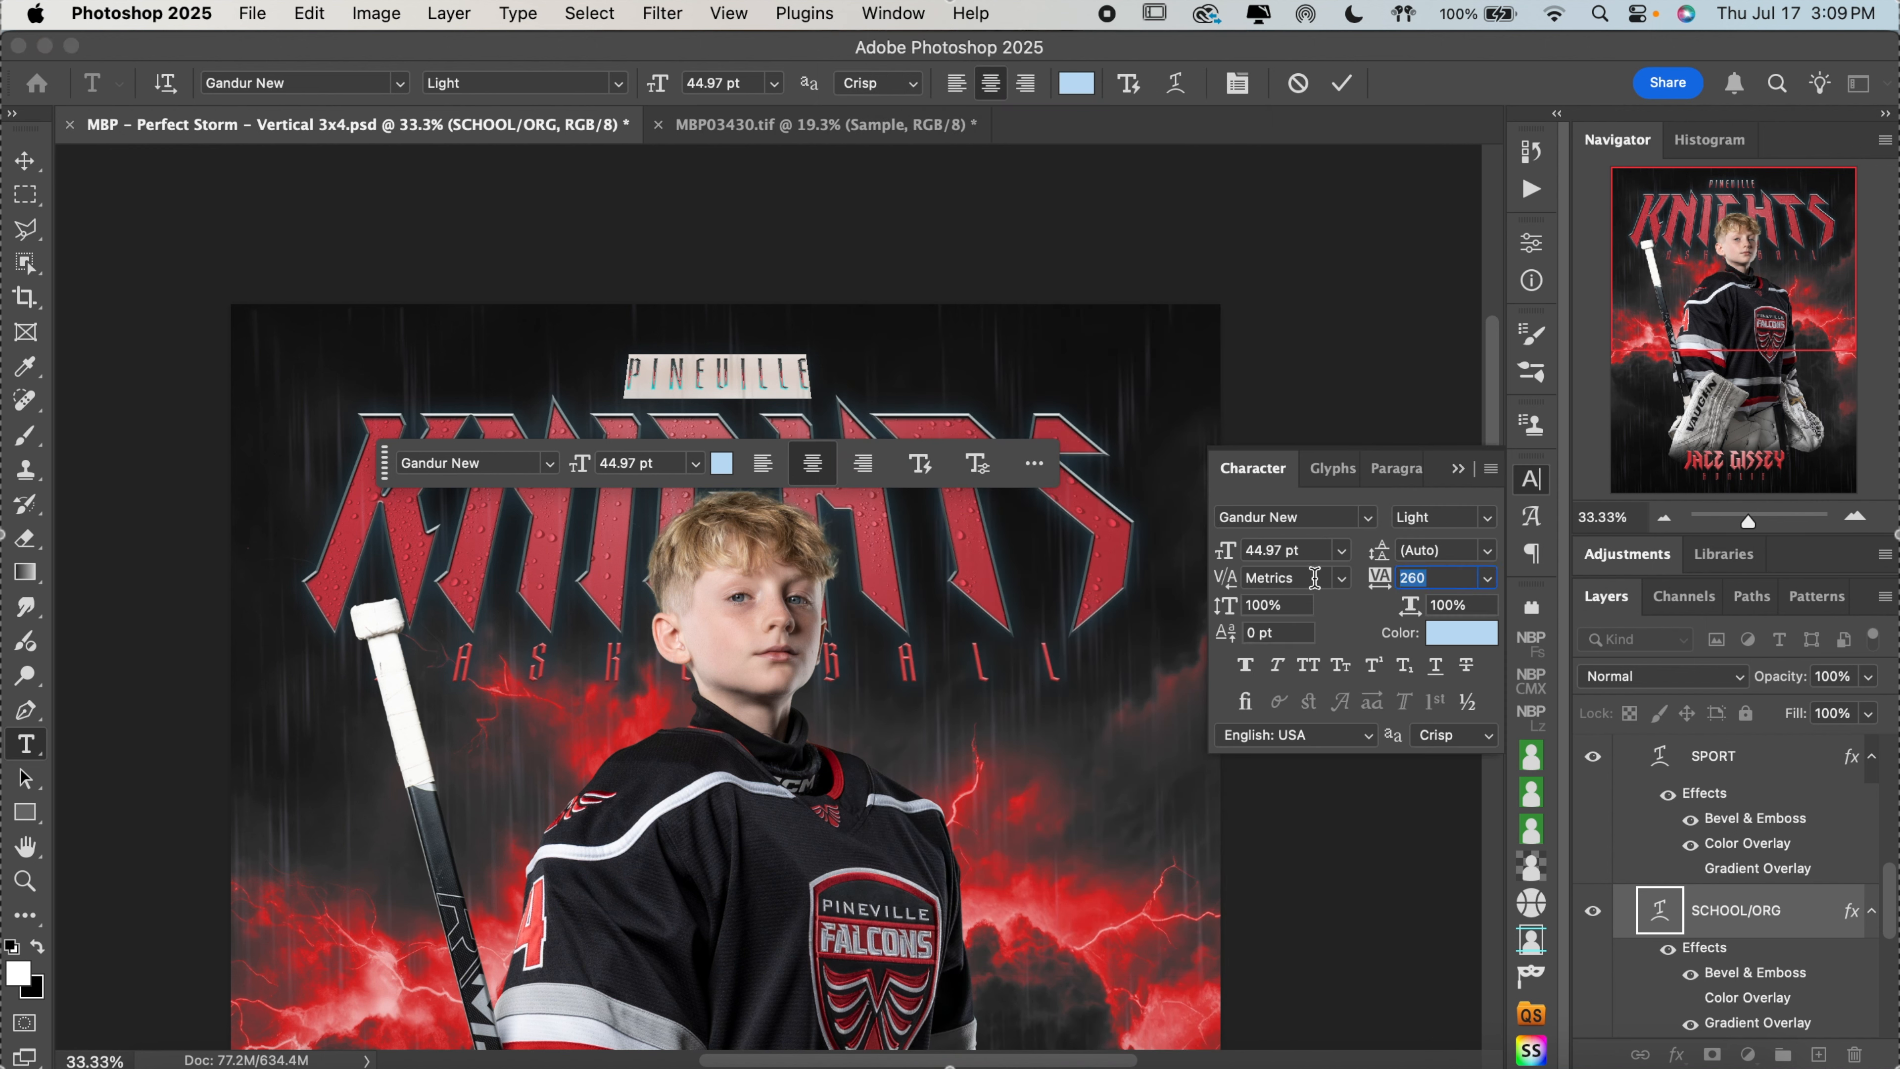
{"action": "type", "text": "1000"}
{"action": "key", "text": "Return"}
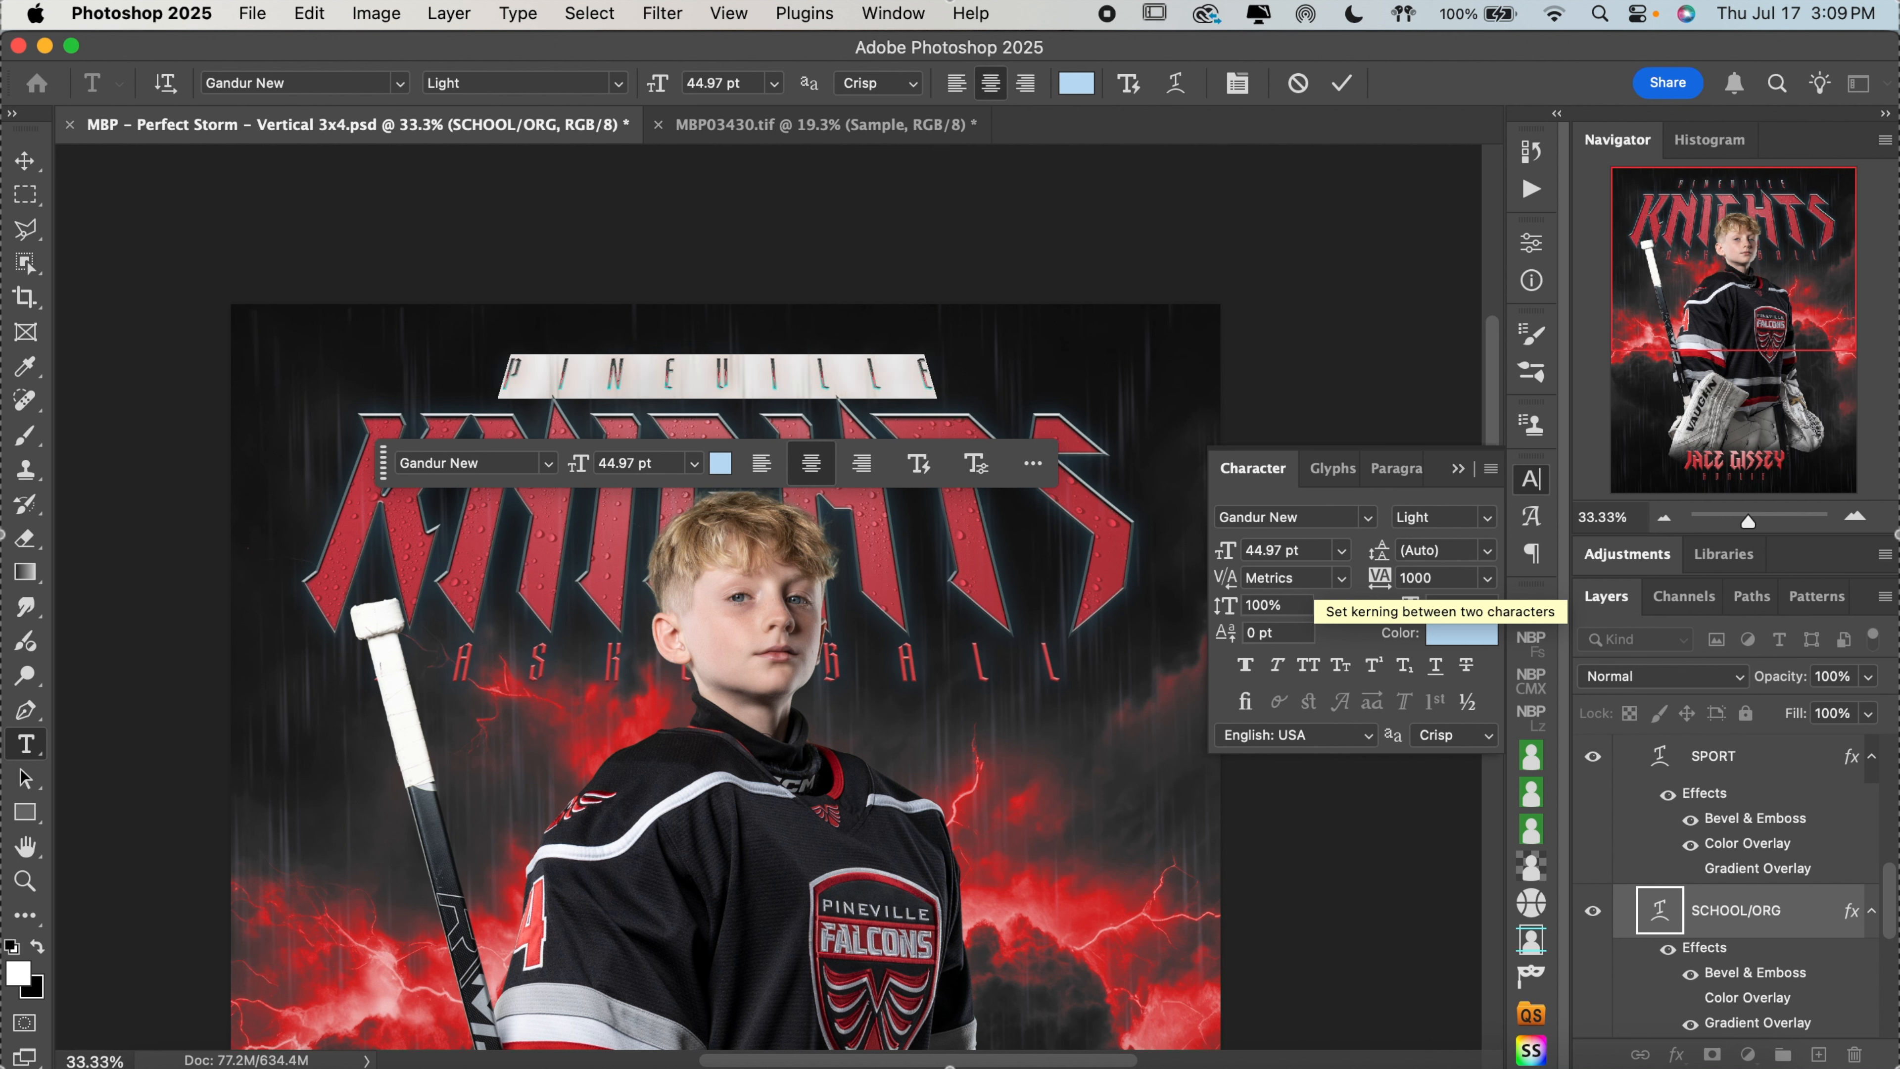
{"action": "left_click", "coordinate": [1449, 577]}
{"action": "type", "text": "1200"}
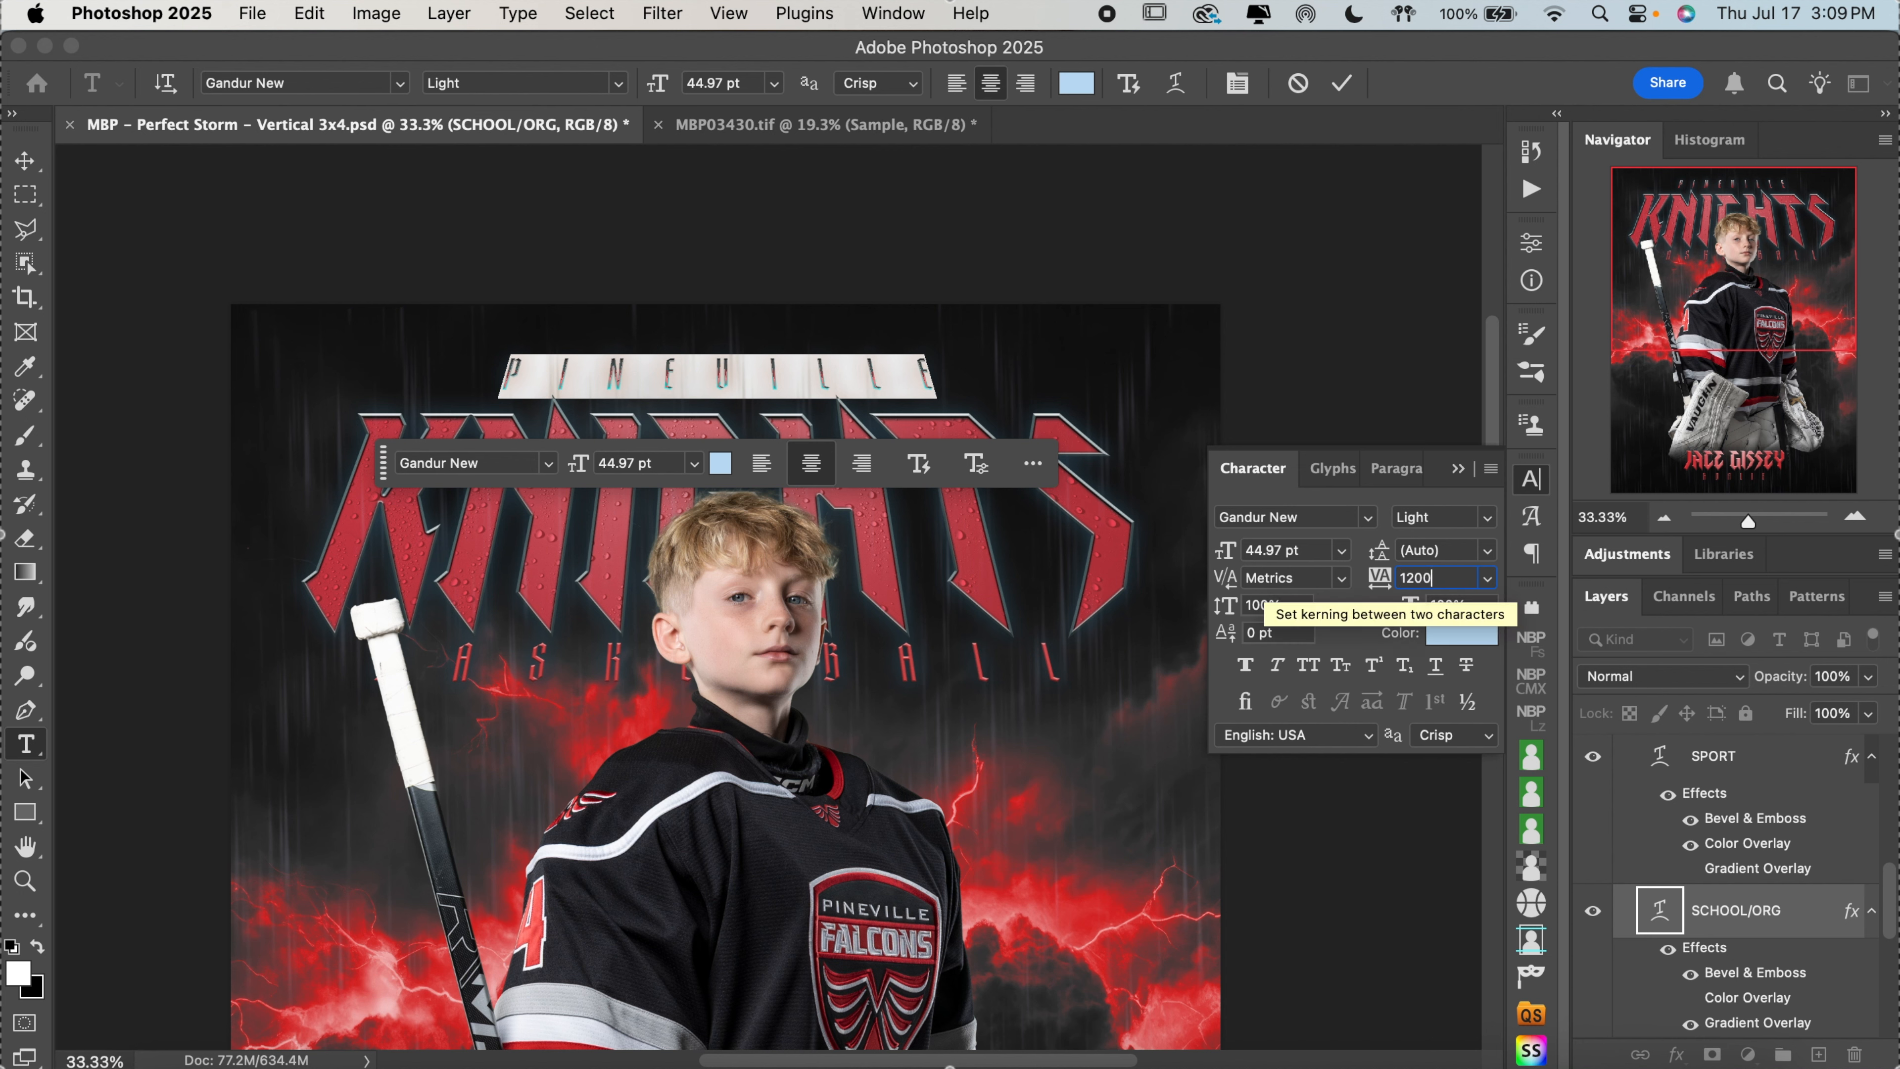
{"action": "key", "text": "Return"}
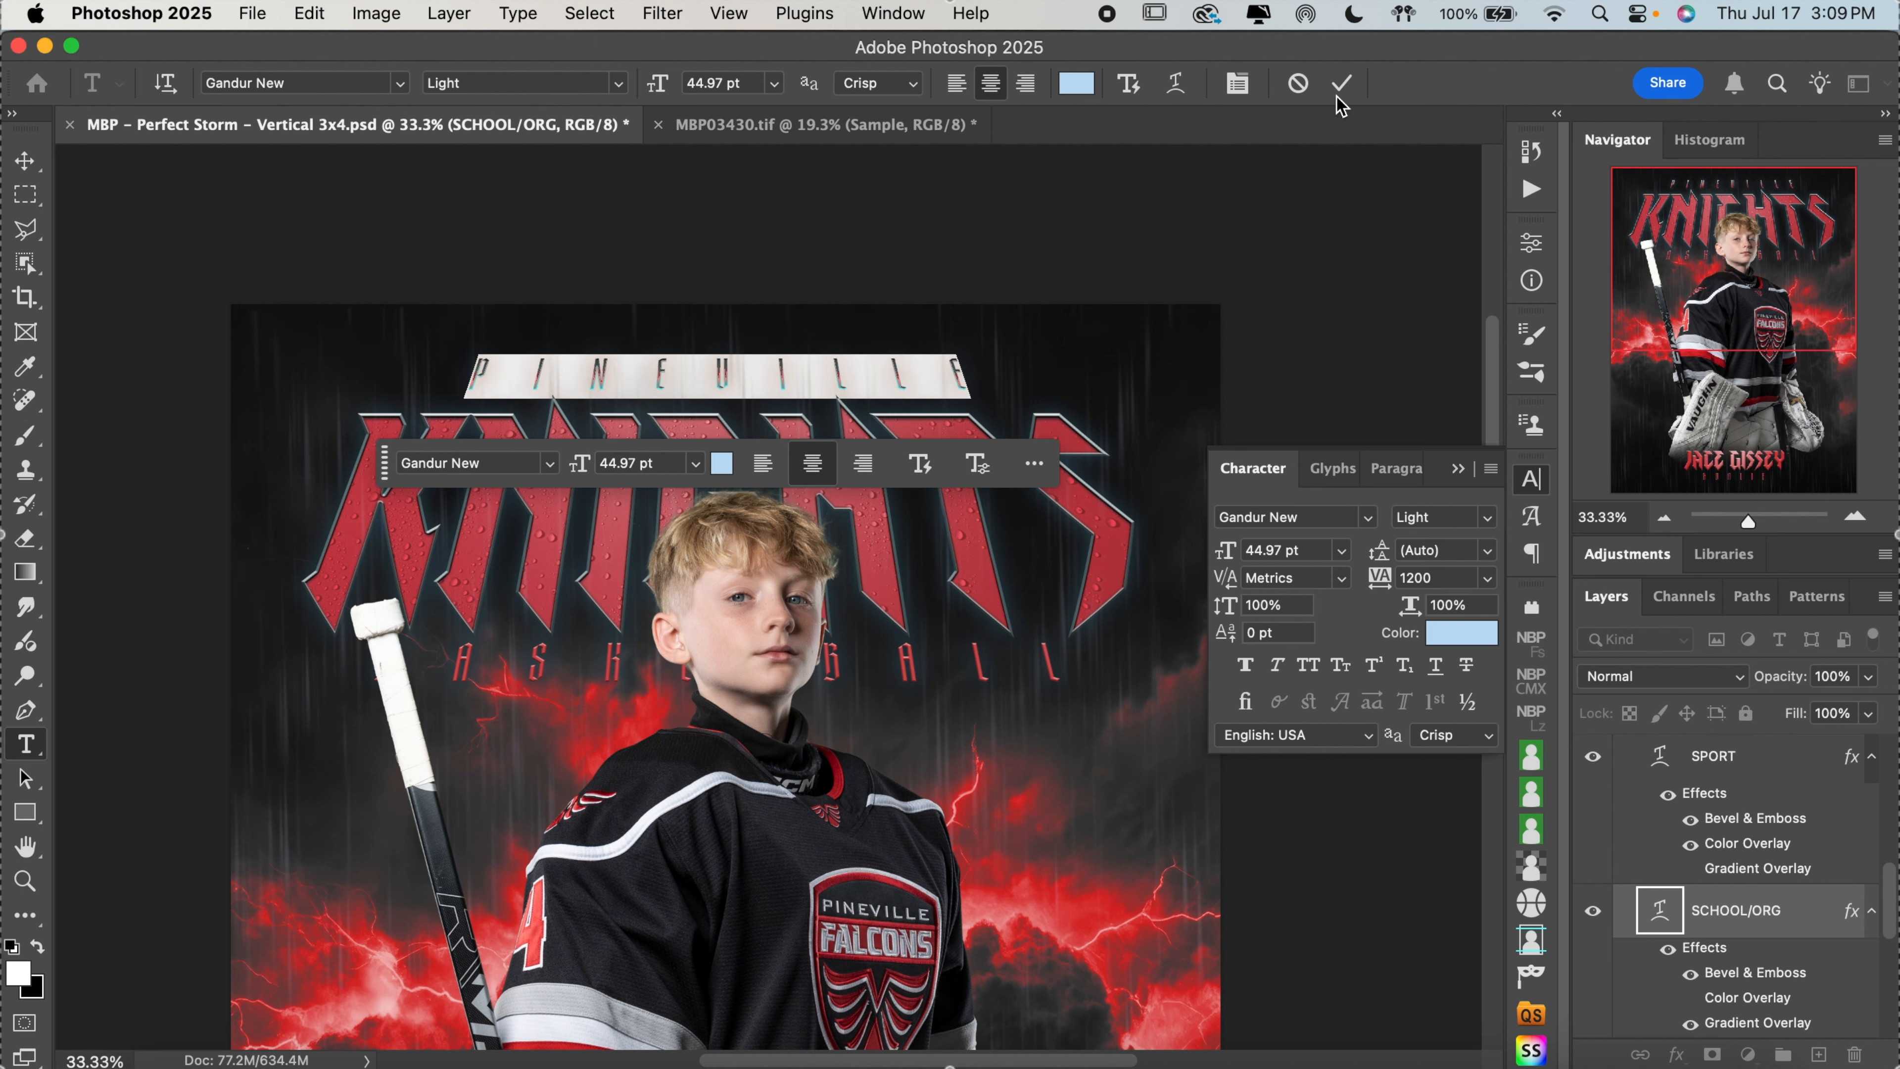
{"action": "left_click", "coordinate": [1341, 84]}
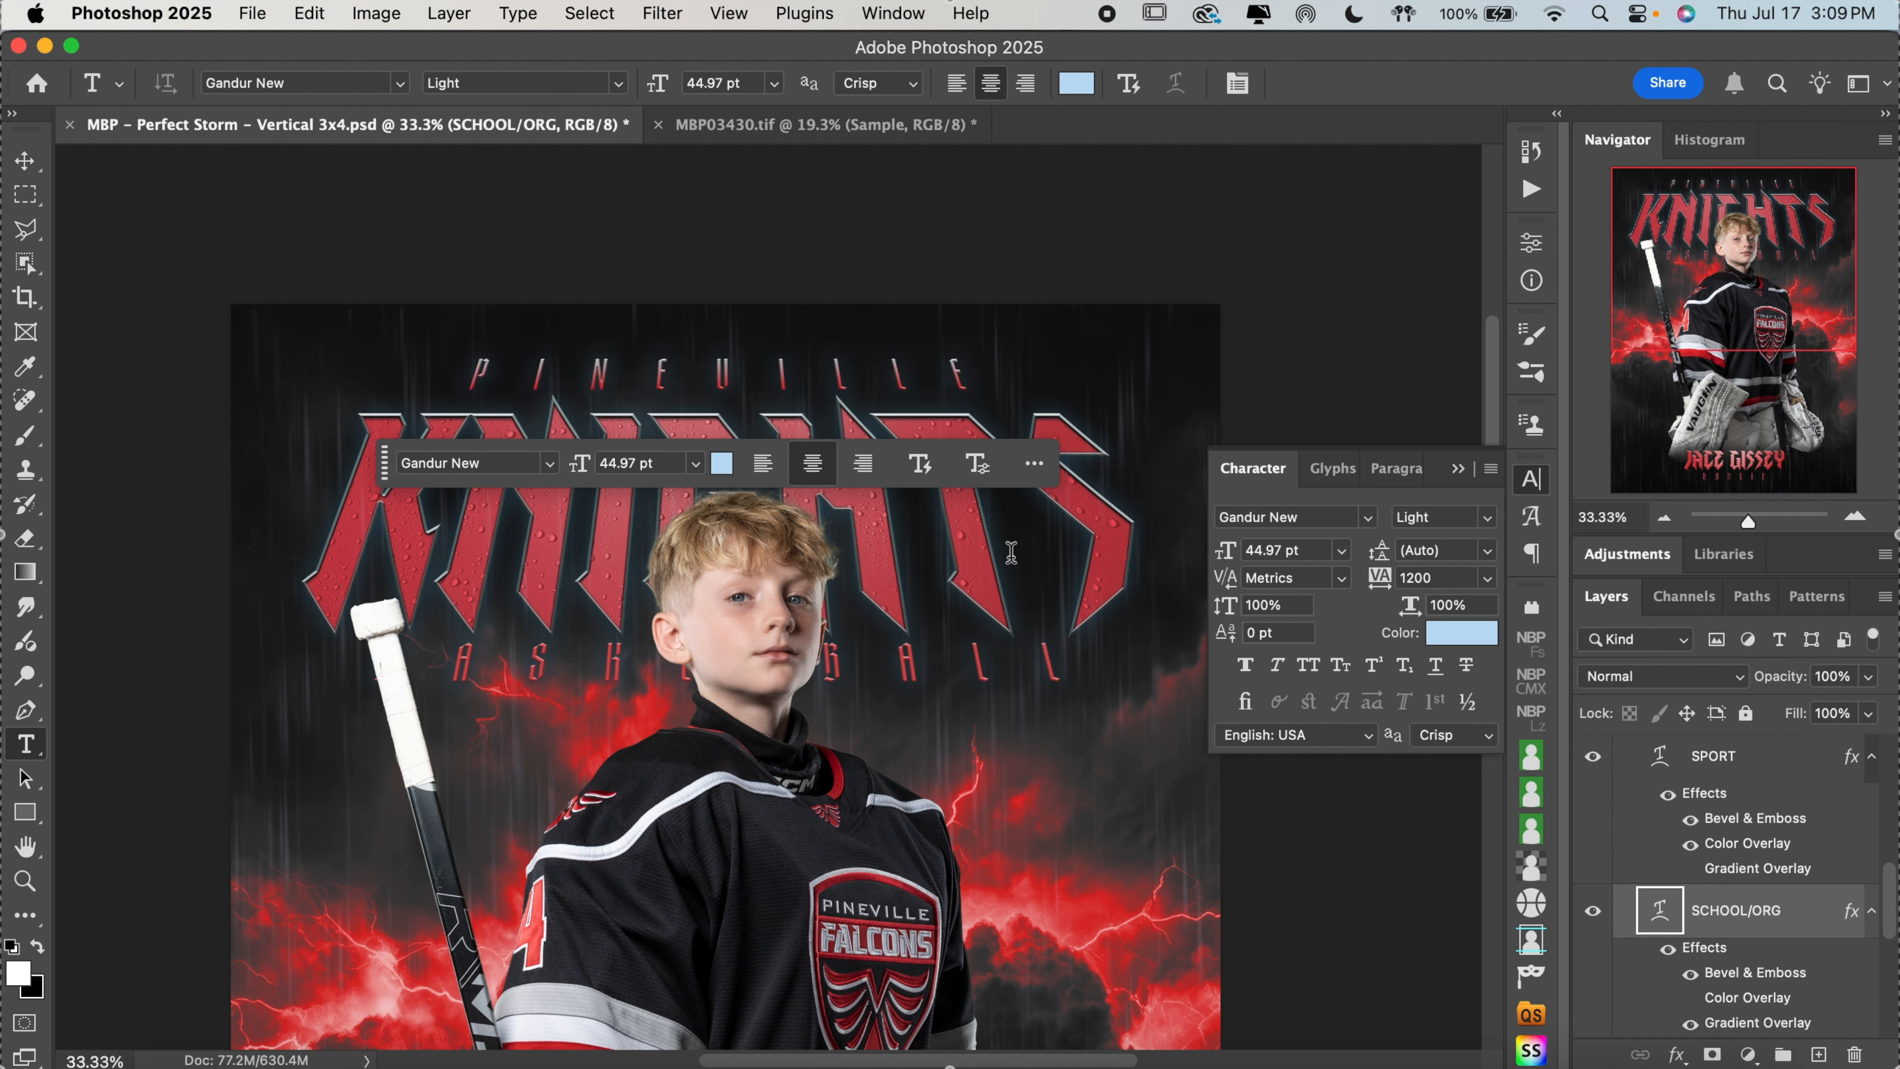
Replace the large team name text with FALCONS and commit the edit
{"action": "left_click", "coordinate": [926, 549]}
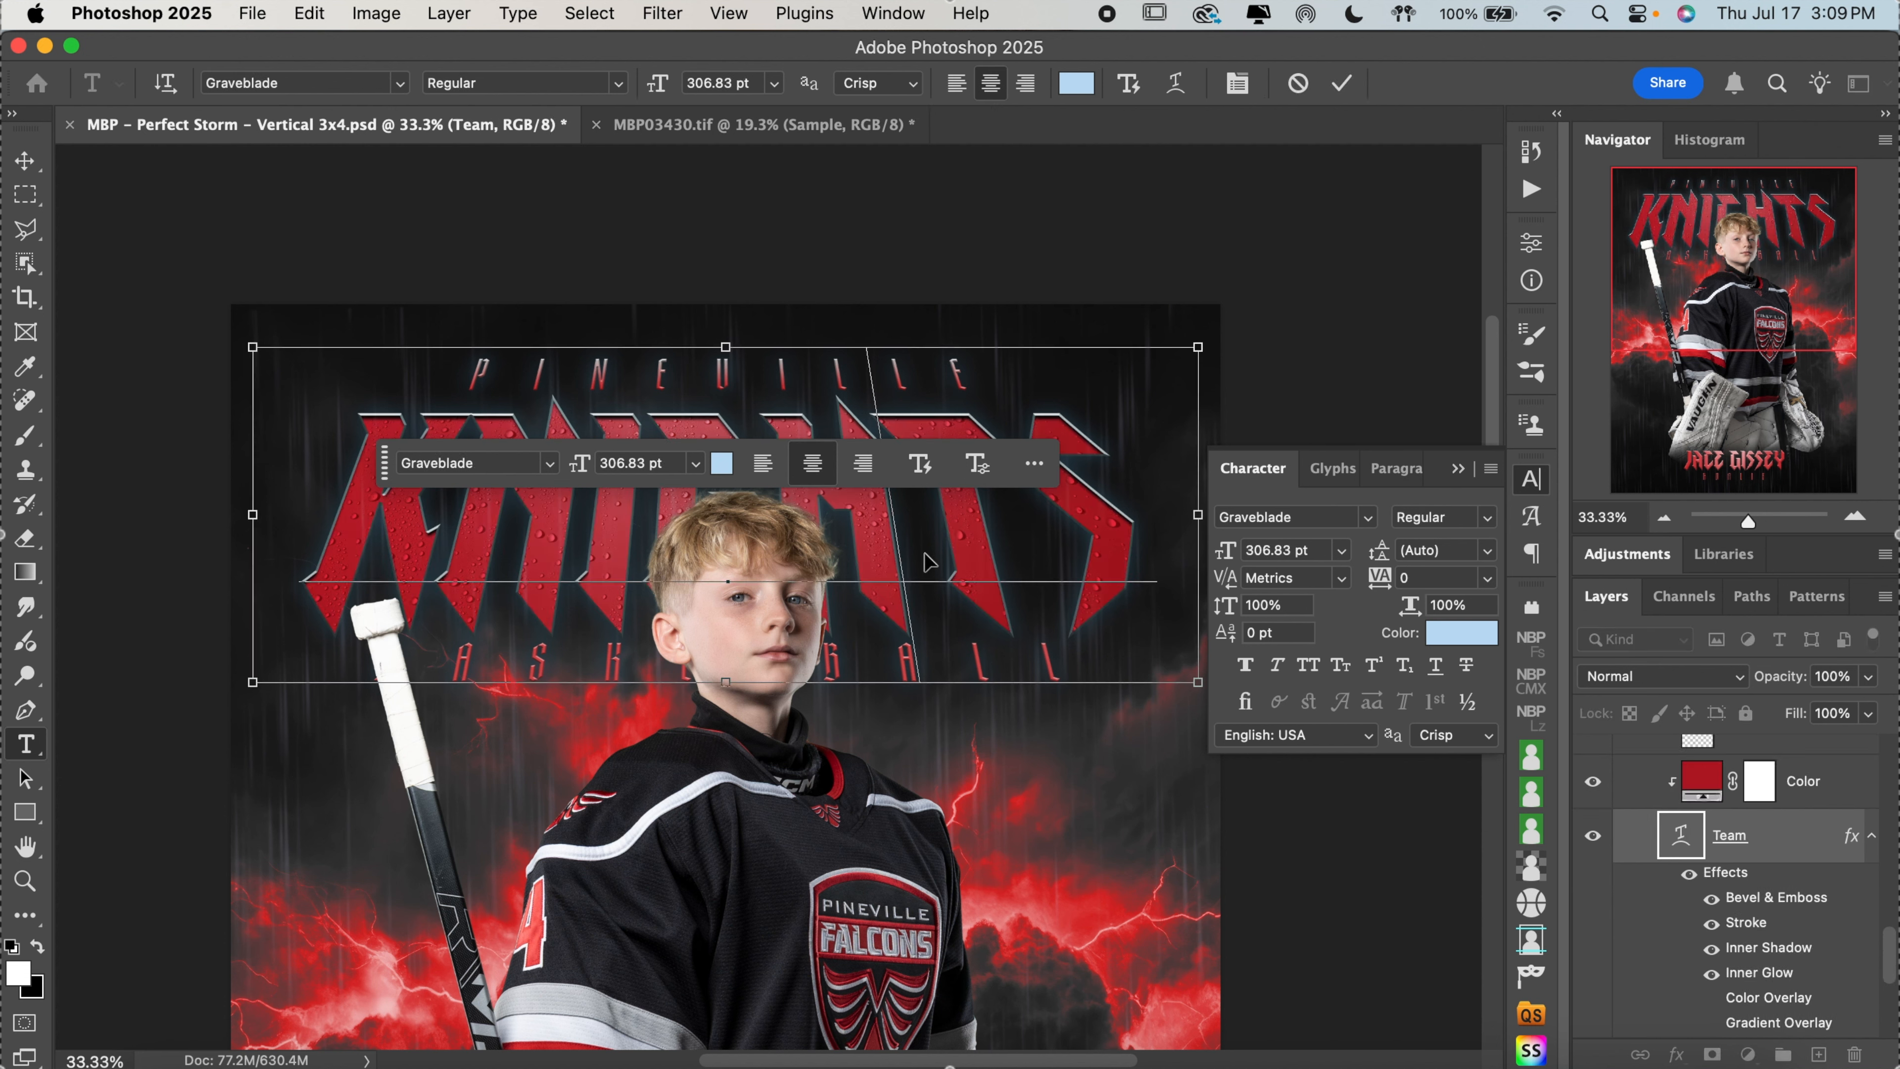
{"action": "key", "text": "super+a"}
{"action": "type", "text": "FALCON"}
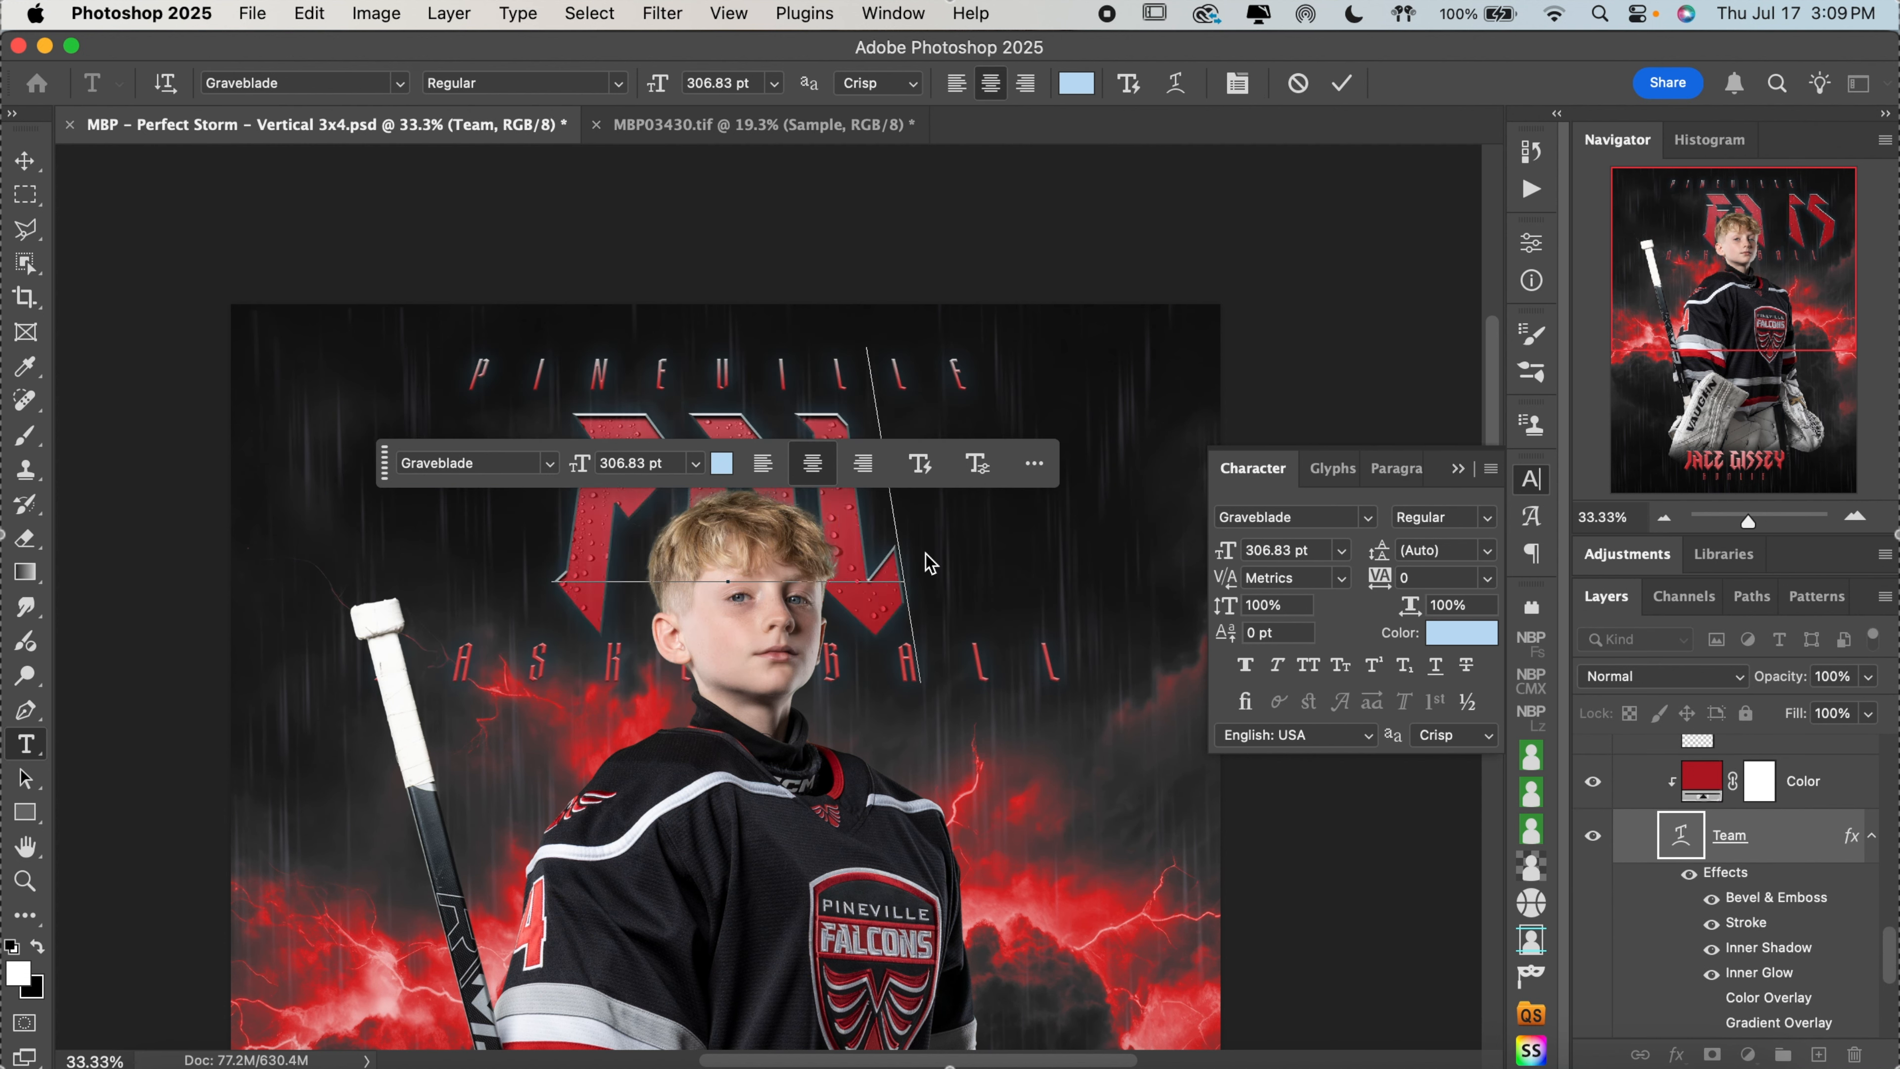
{"action": "type", "text": "S"}
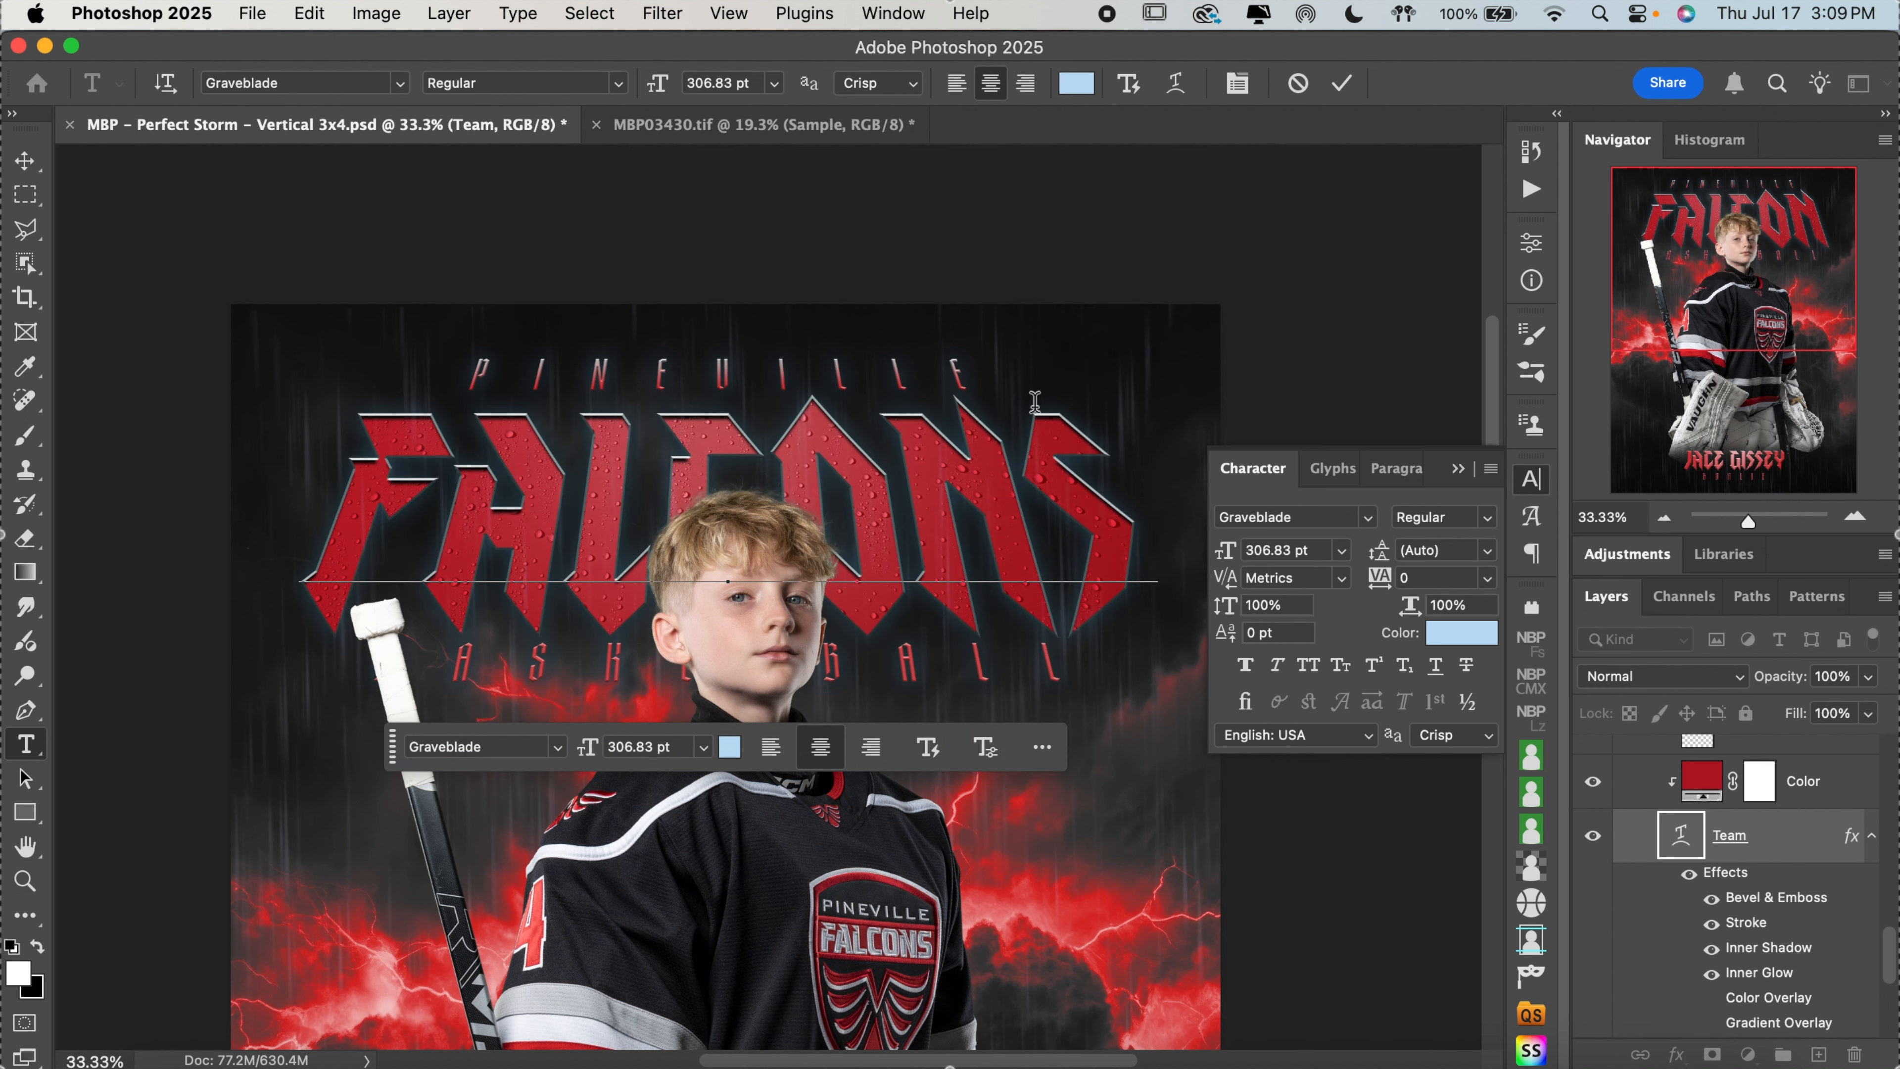
{"action": "left_click", "coordinate": [1341, 82]}
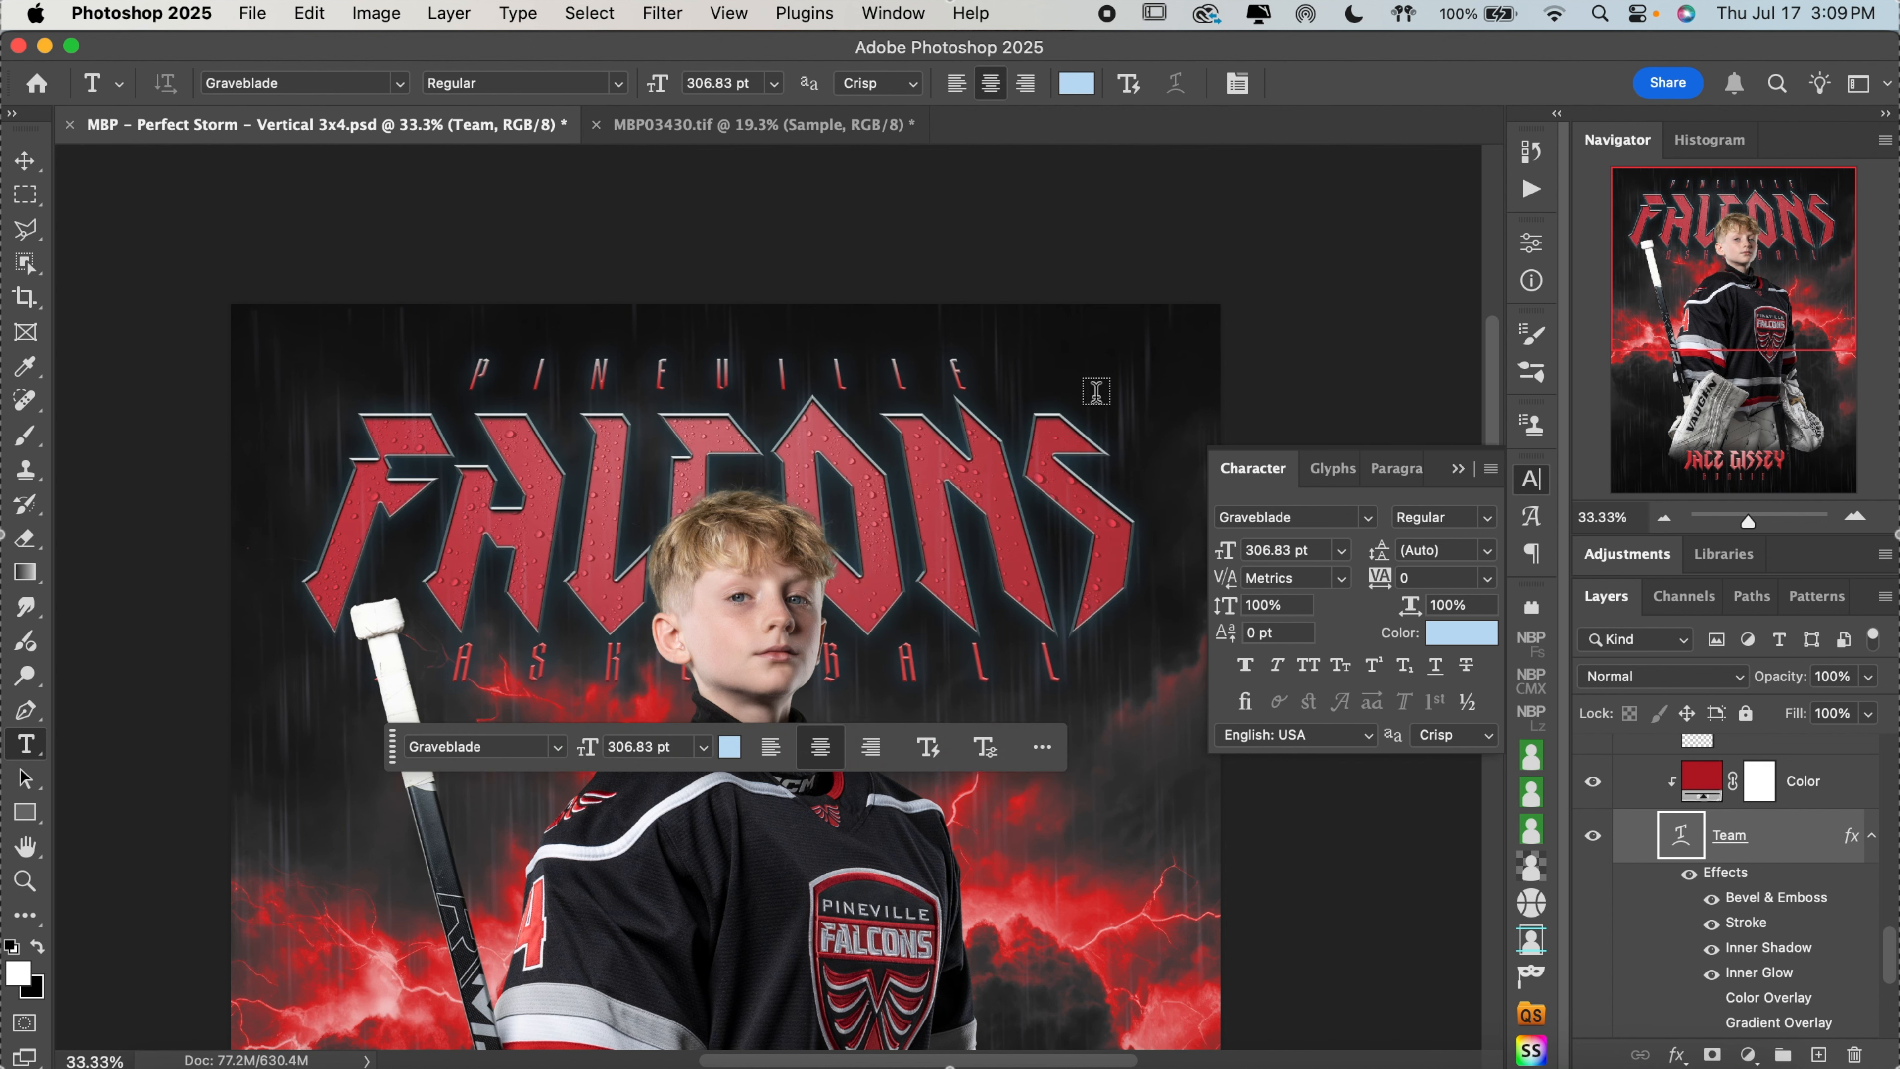
Try scaling the FALCONS text down to about 83% with Free Transform and discard the transform
{"action": "scroll", "coordinate": [1096, 390], "scroll_direction": "down", "scroll_amount": 4}
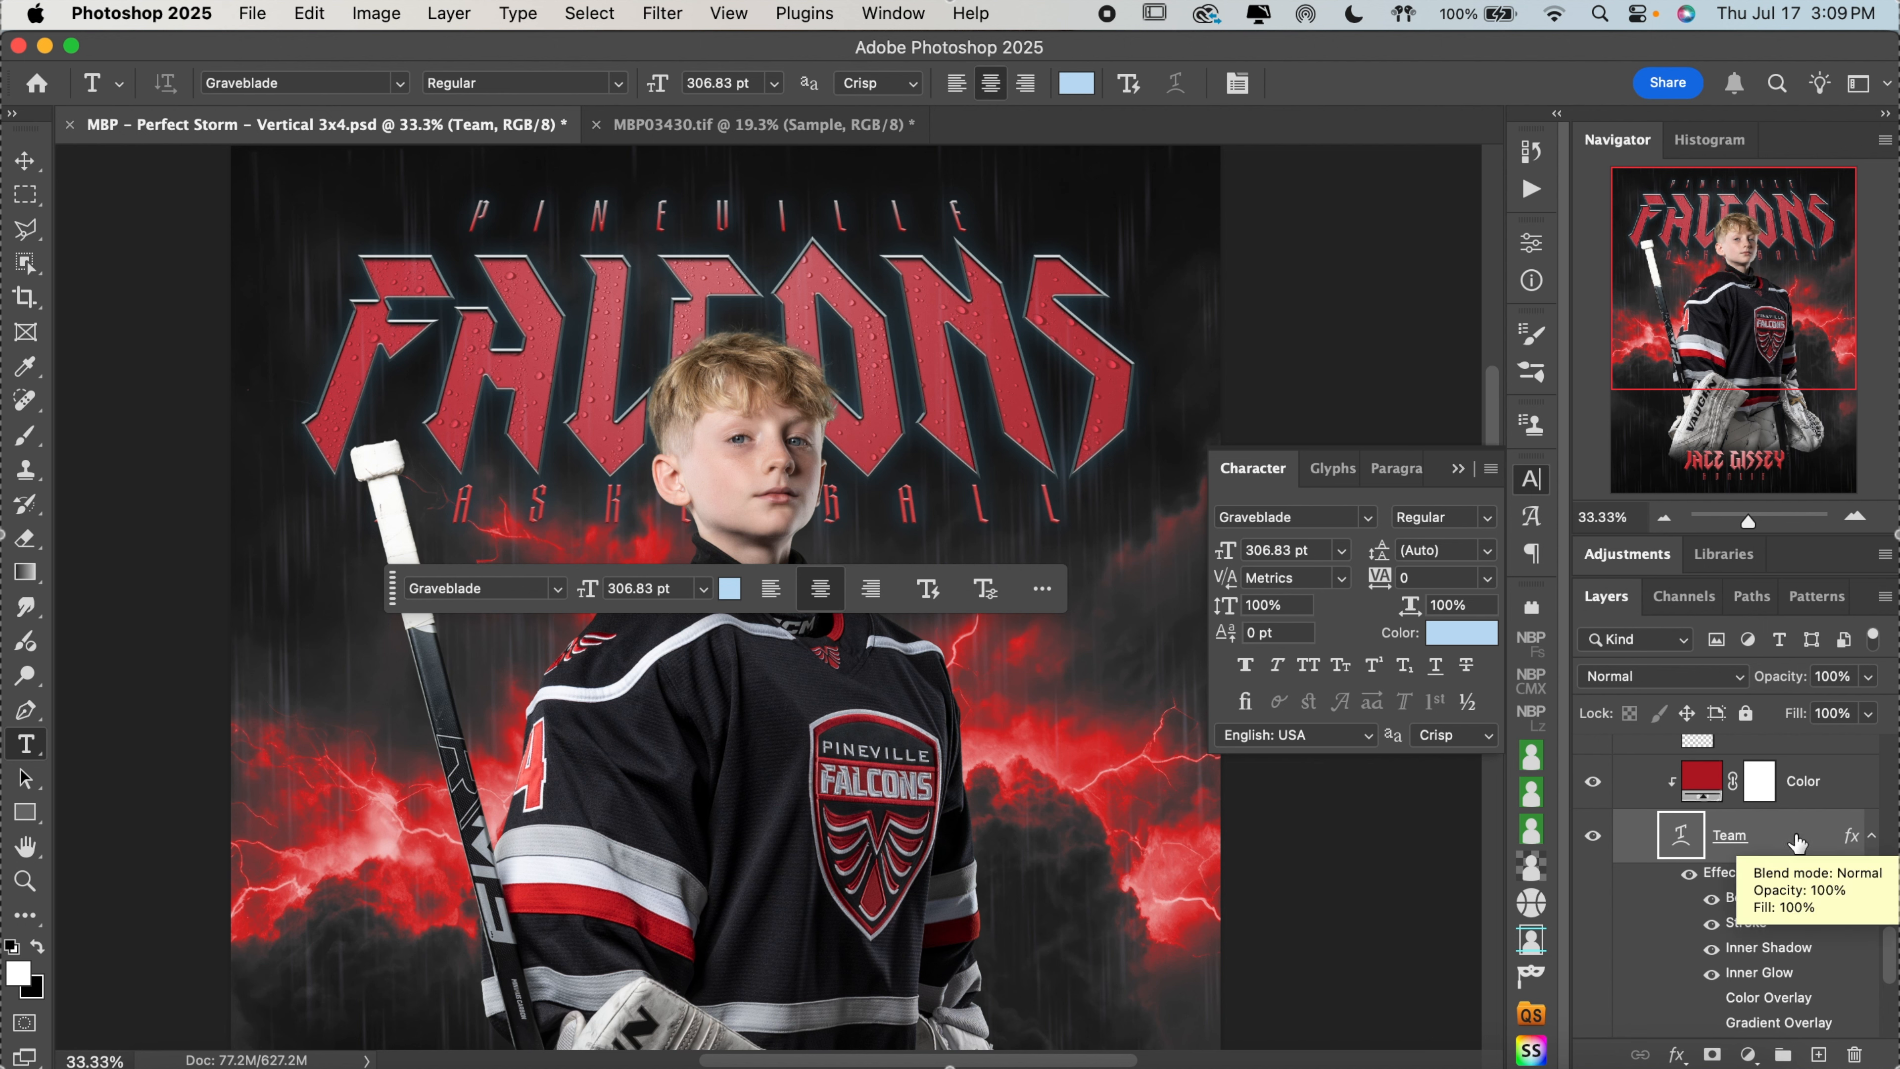
{"action": "key", "text": "super+t"}
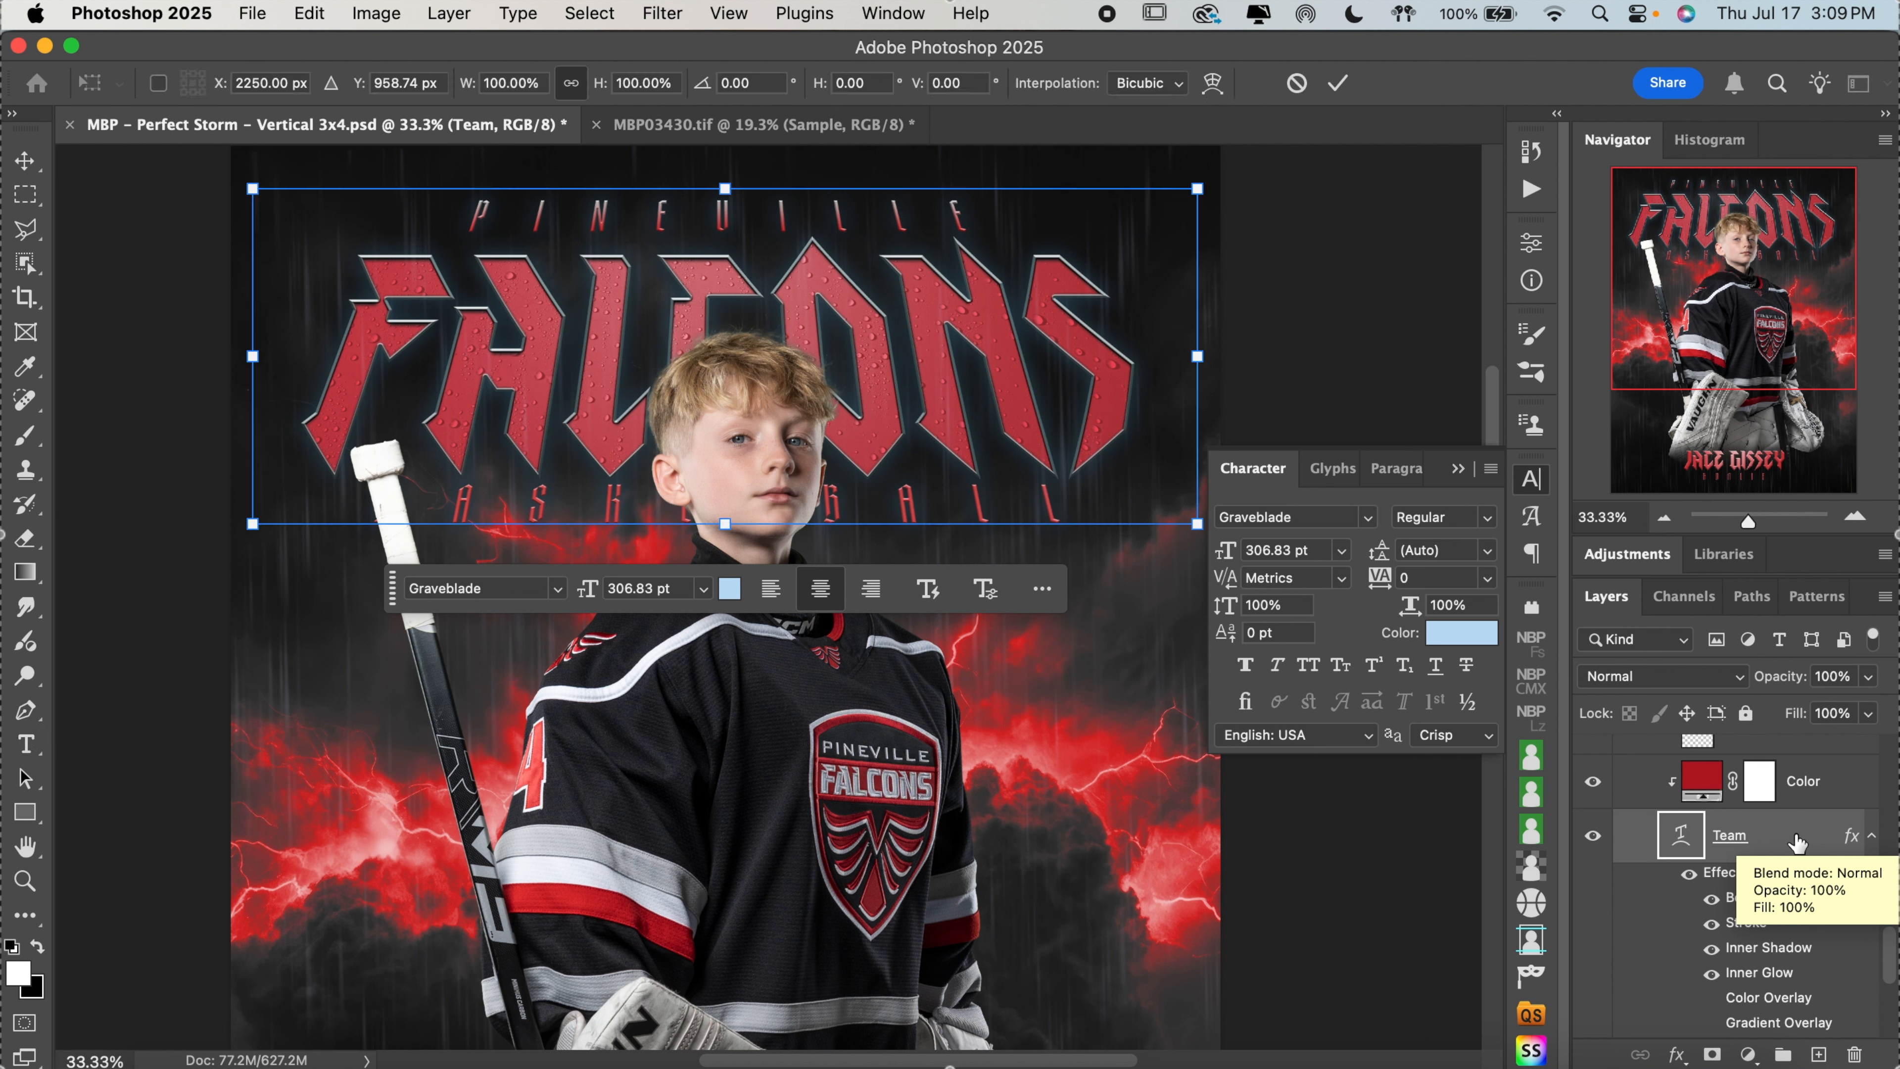
{"action": "left_click_drag", "start_coordinate": [725, 522], "coordinate": [725, 466]}
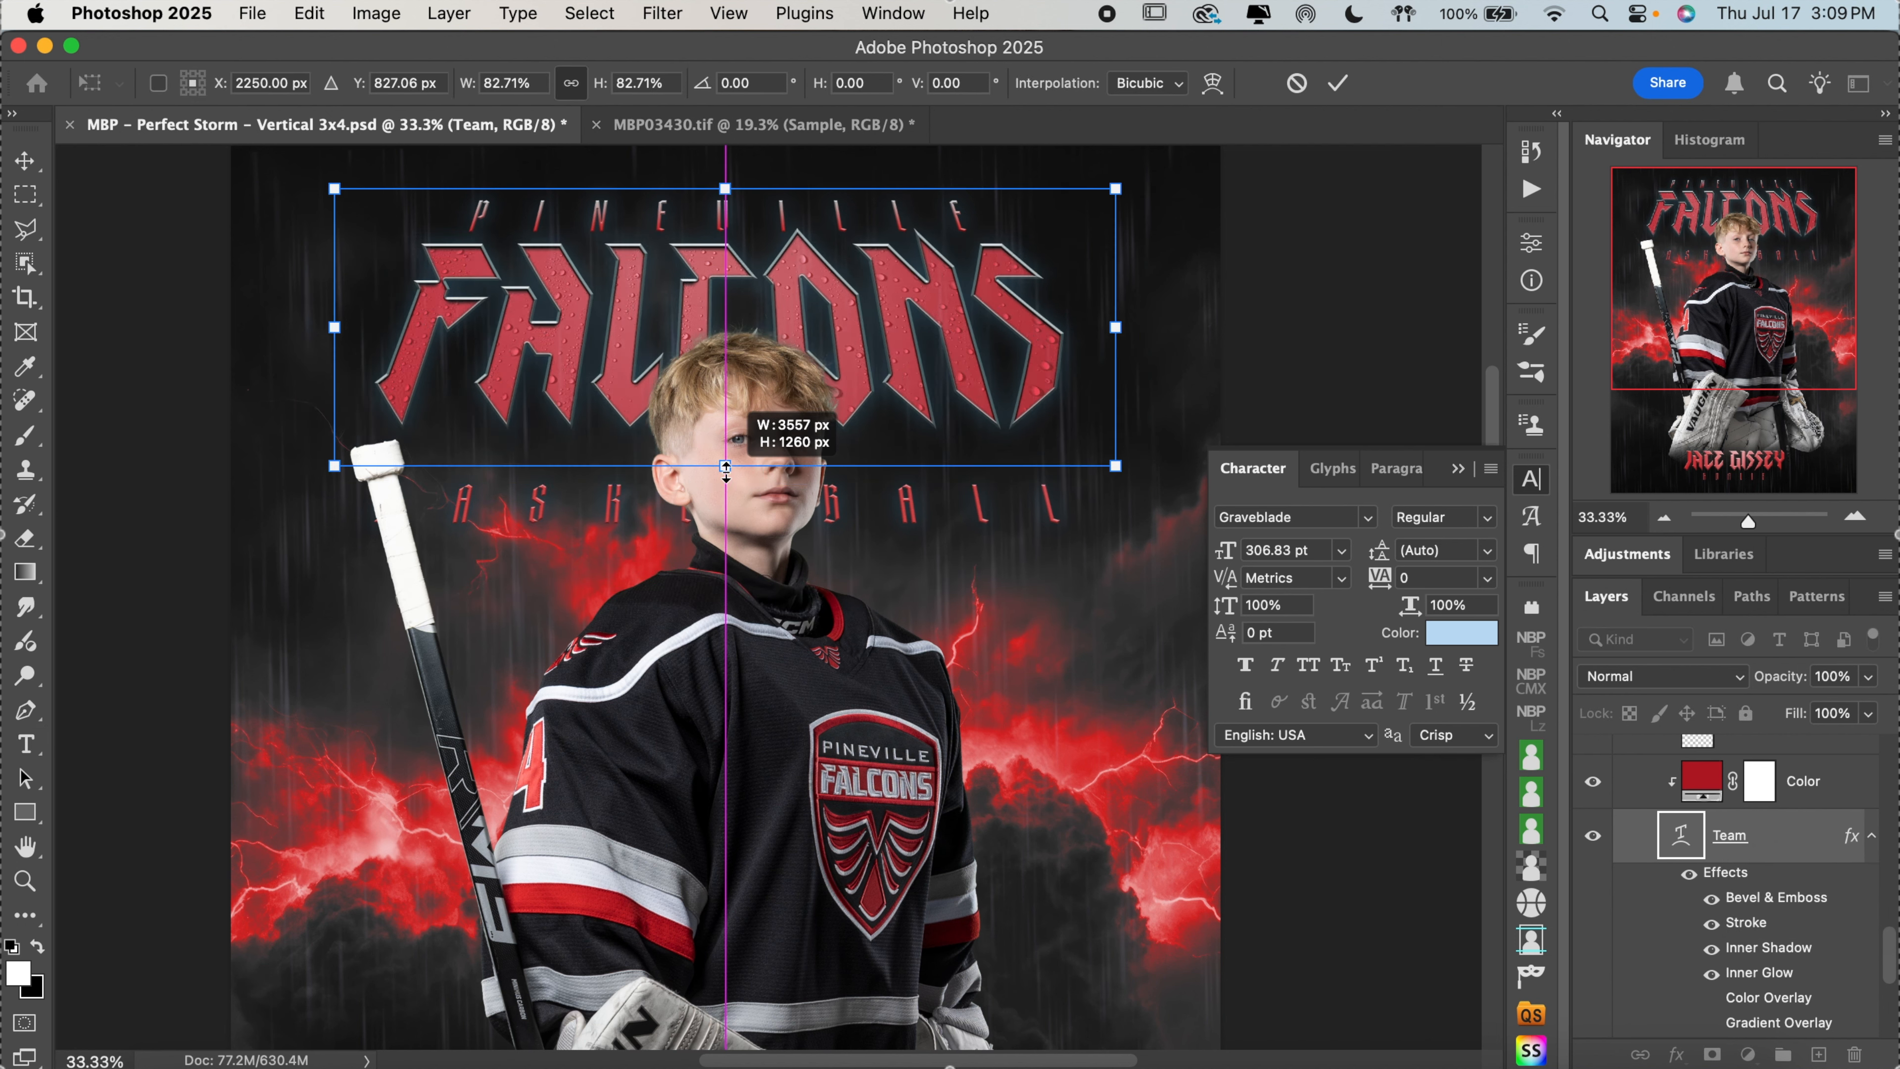
{"action": "left_click", "coordinate": [1297, 82]}
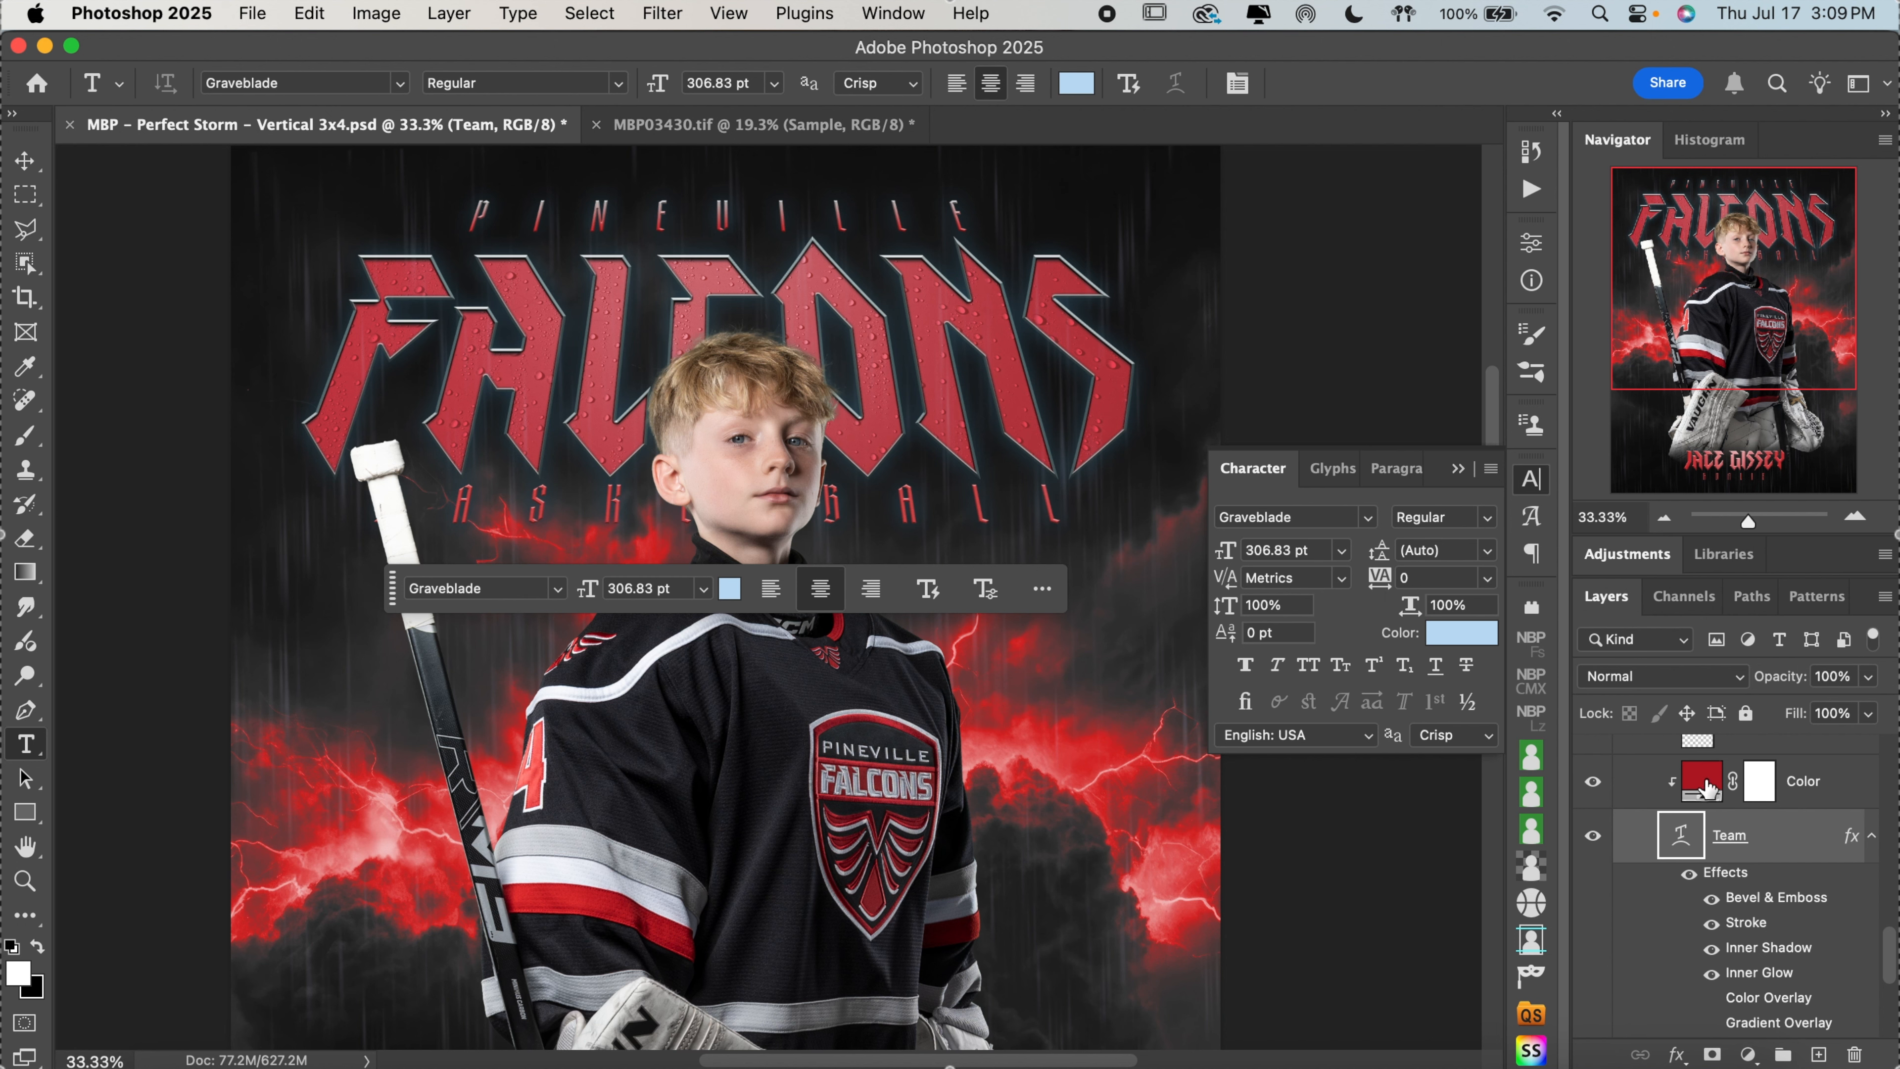
Replace the sport text below the team name with HOCKEY
{"action": "left_click", "coordinate": [1728, 799]}
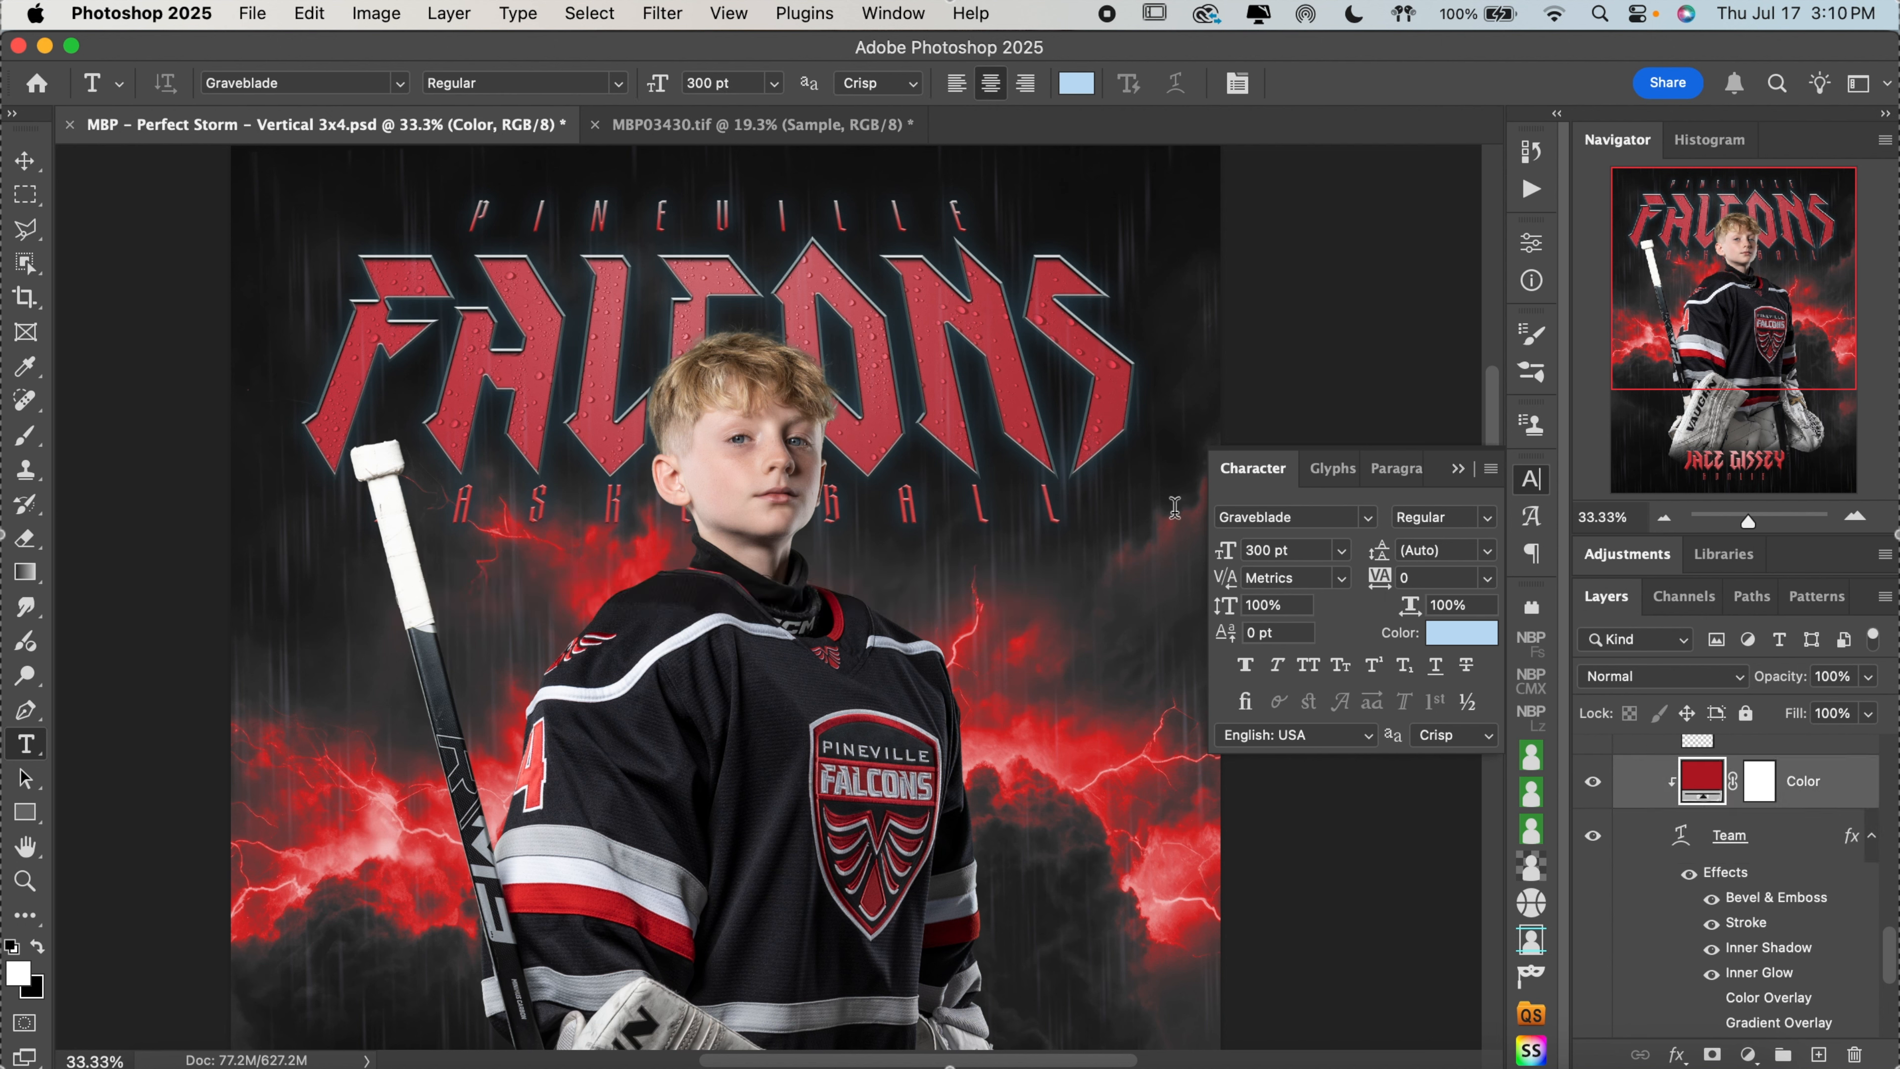
{"action": "left_click", "coordinate": [947, 516]}
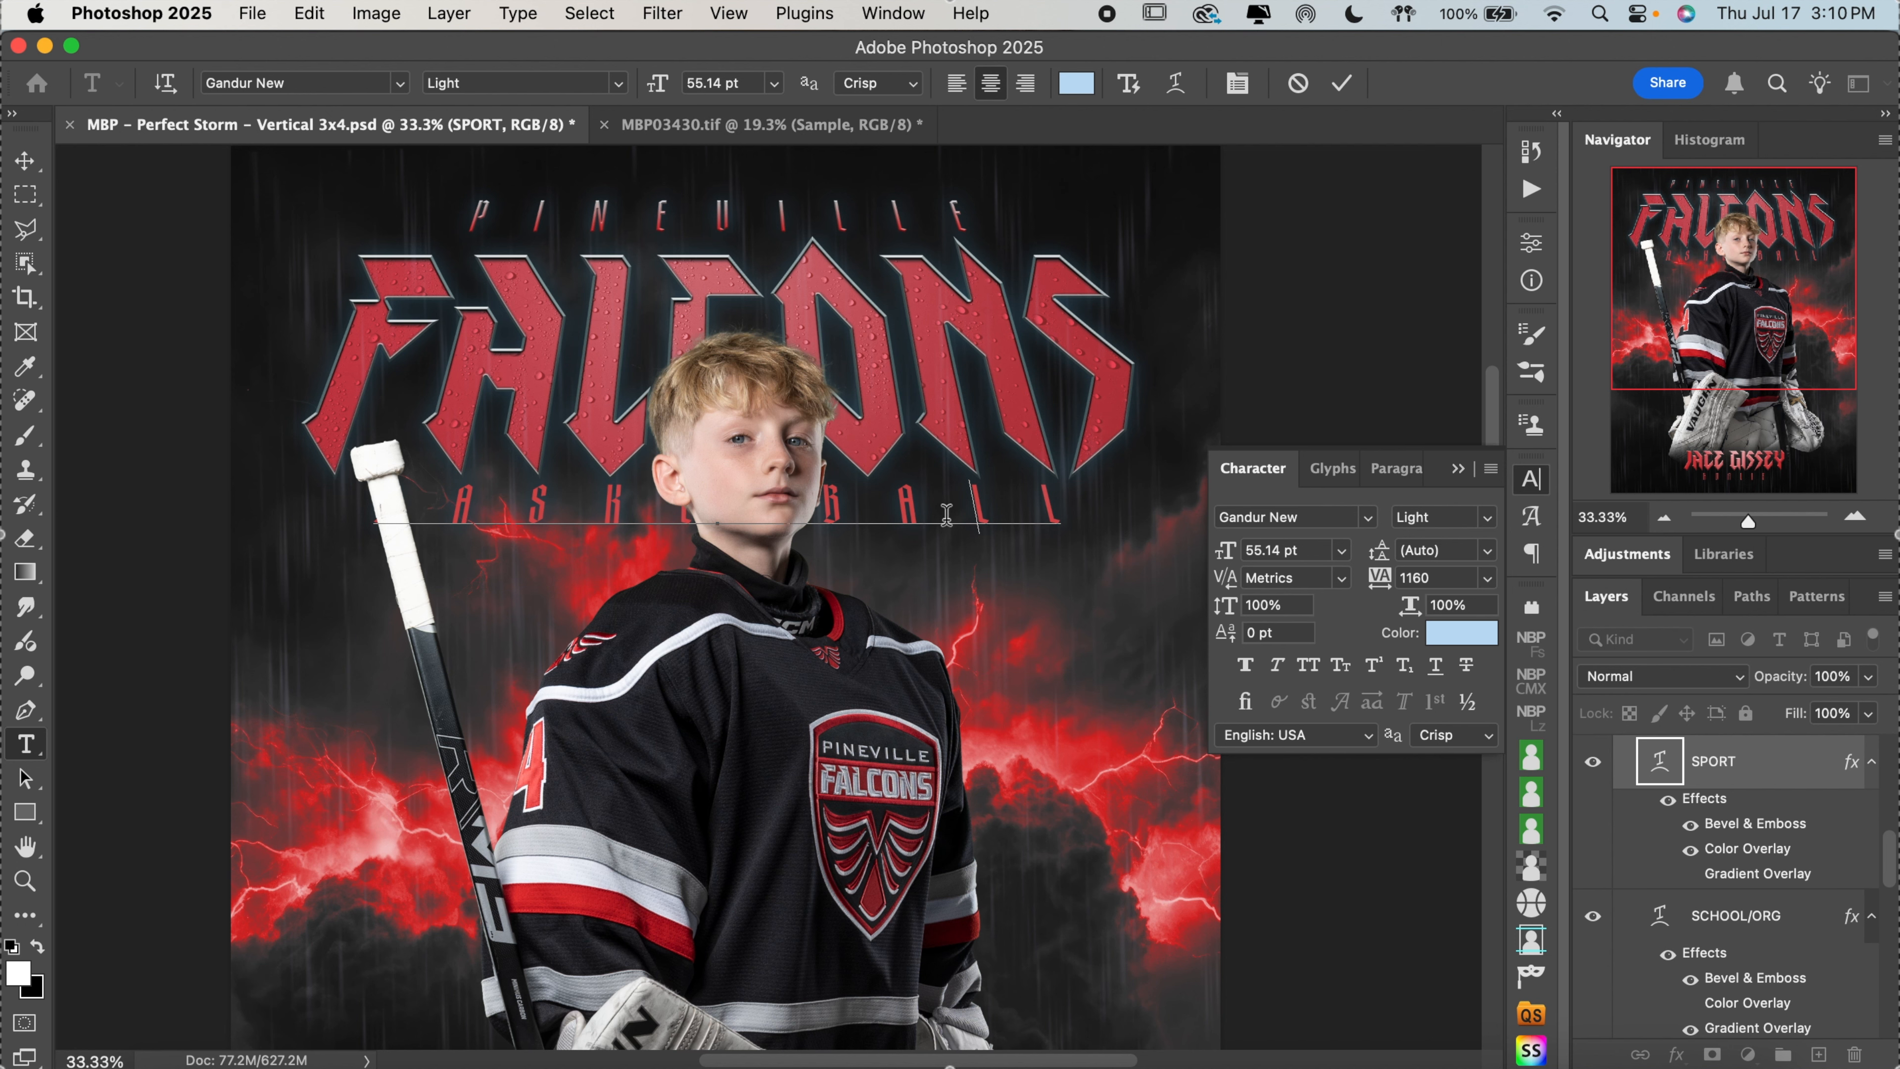
{"action": "key", "text": "super+a"}
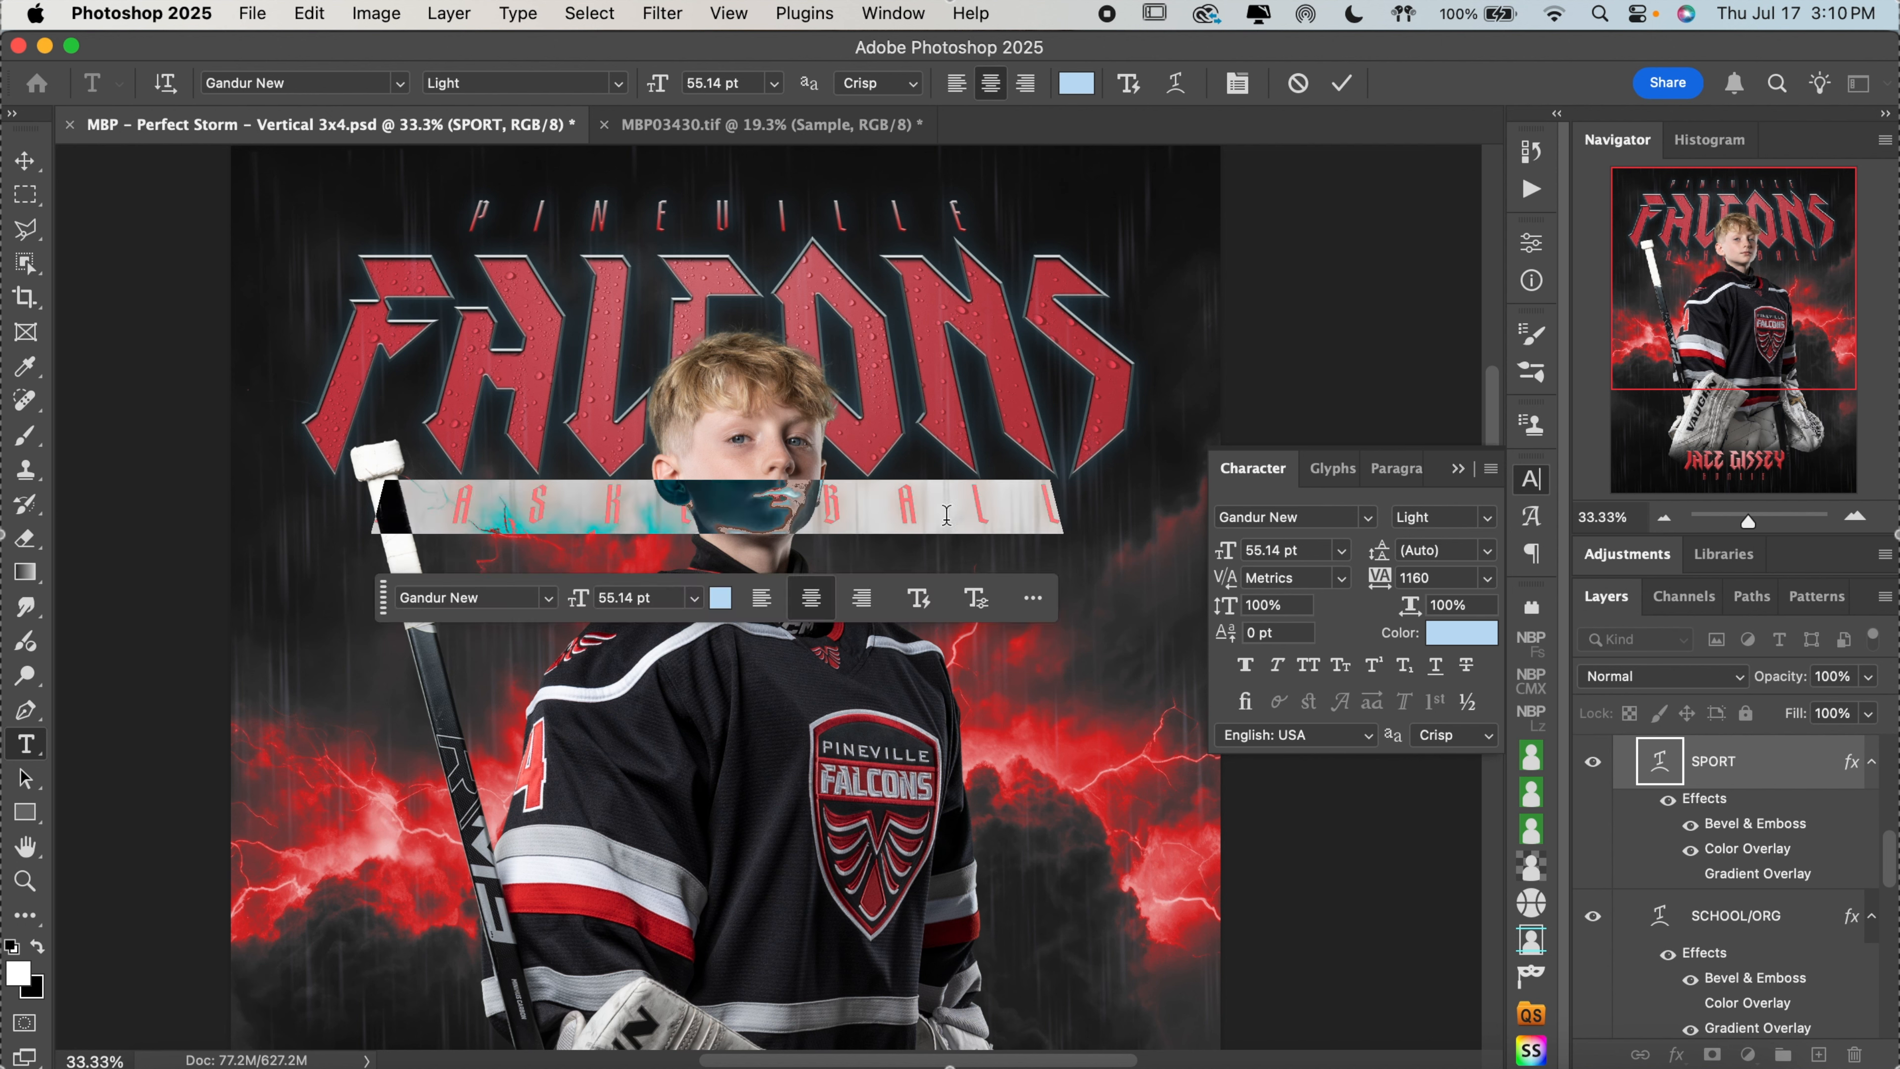
{"action": "type", "text": "HOCKEY"}
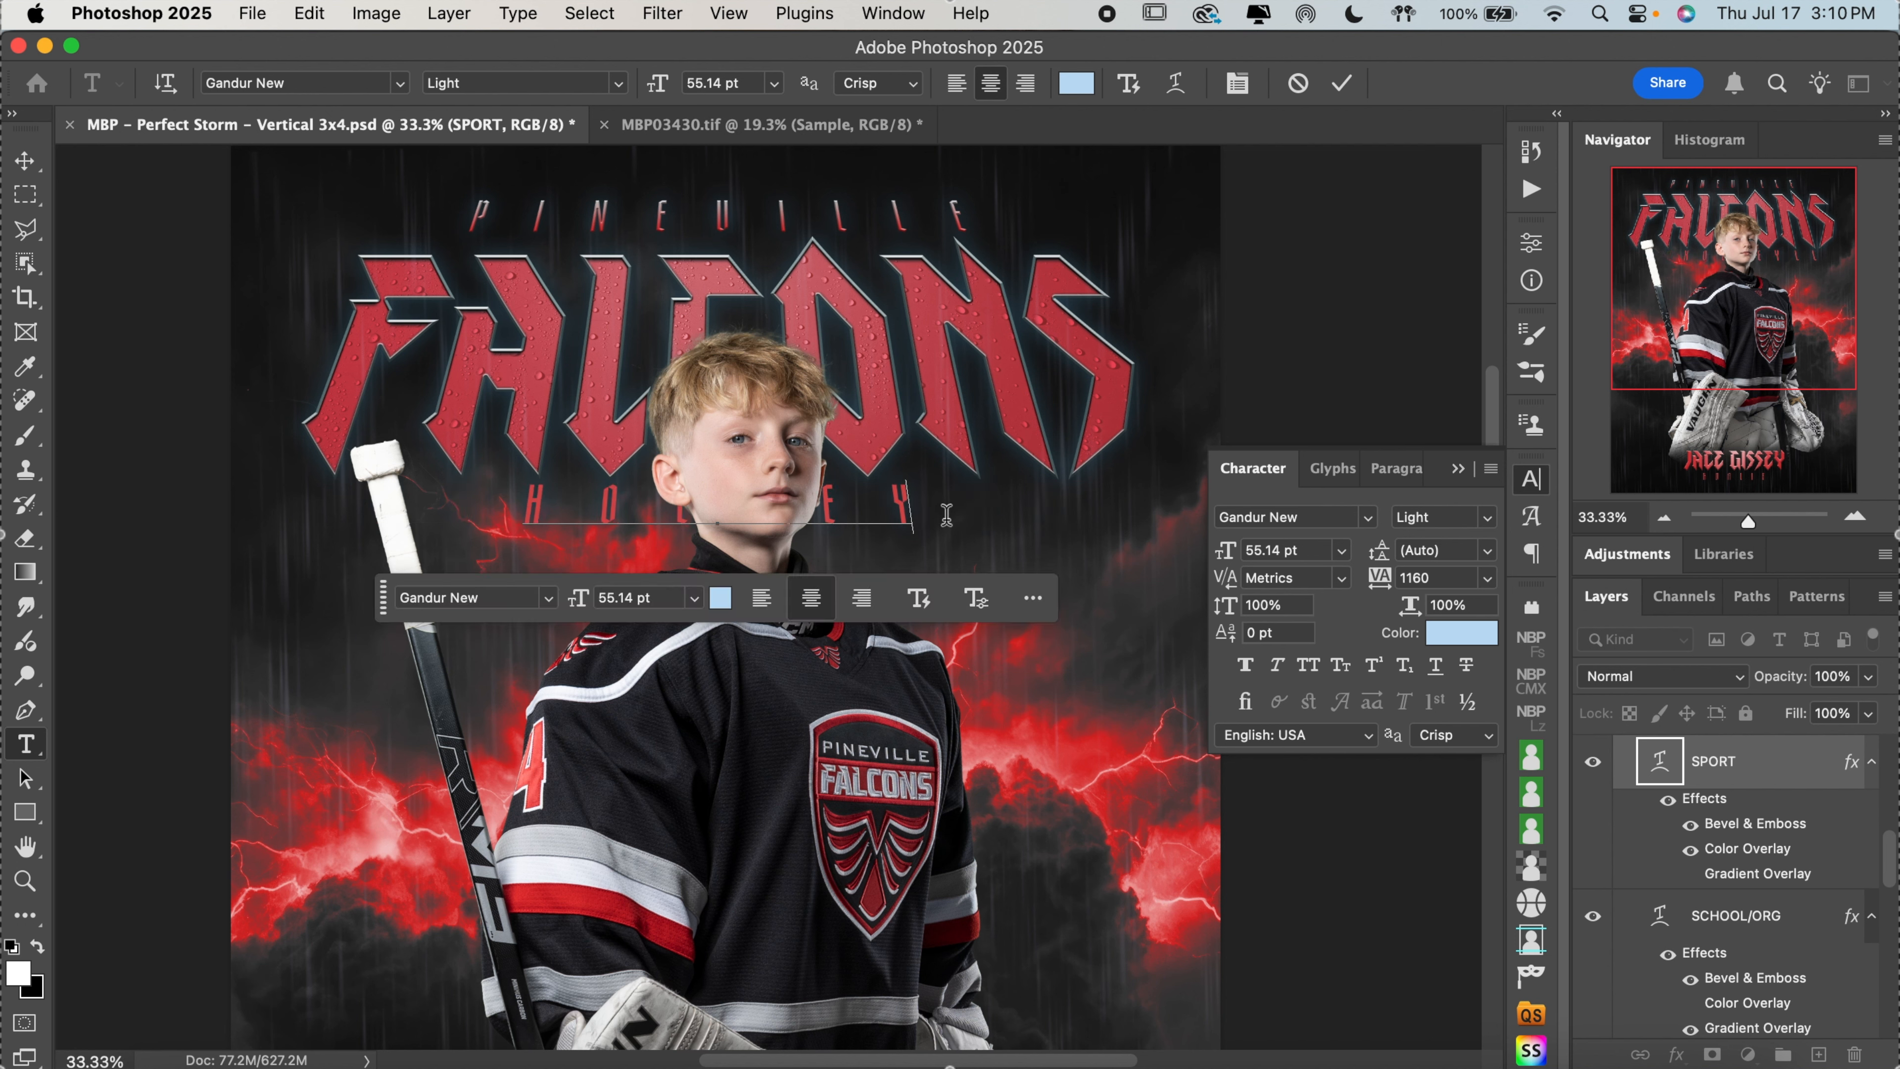
Increase the tracking of the HOCKEY text to 1500
{"action": "key", "text": "super+a"}
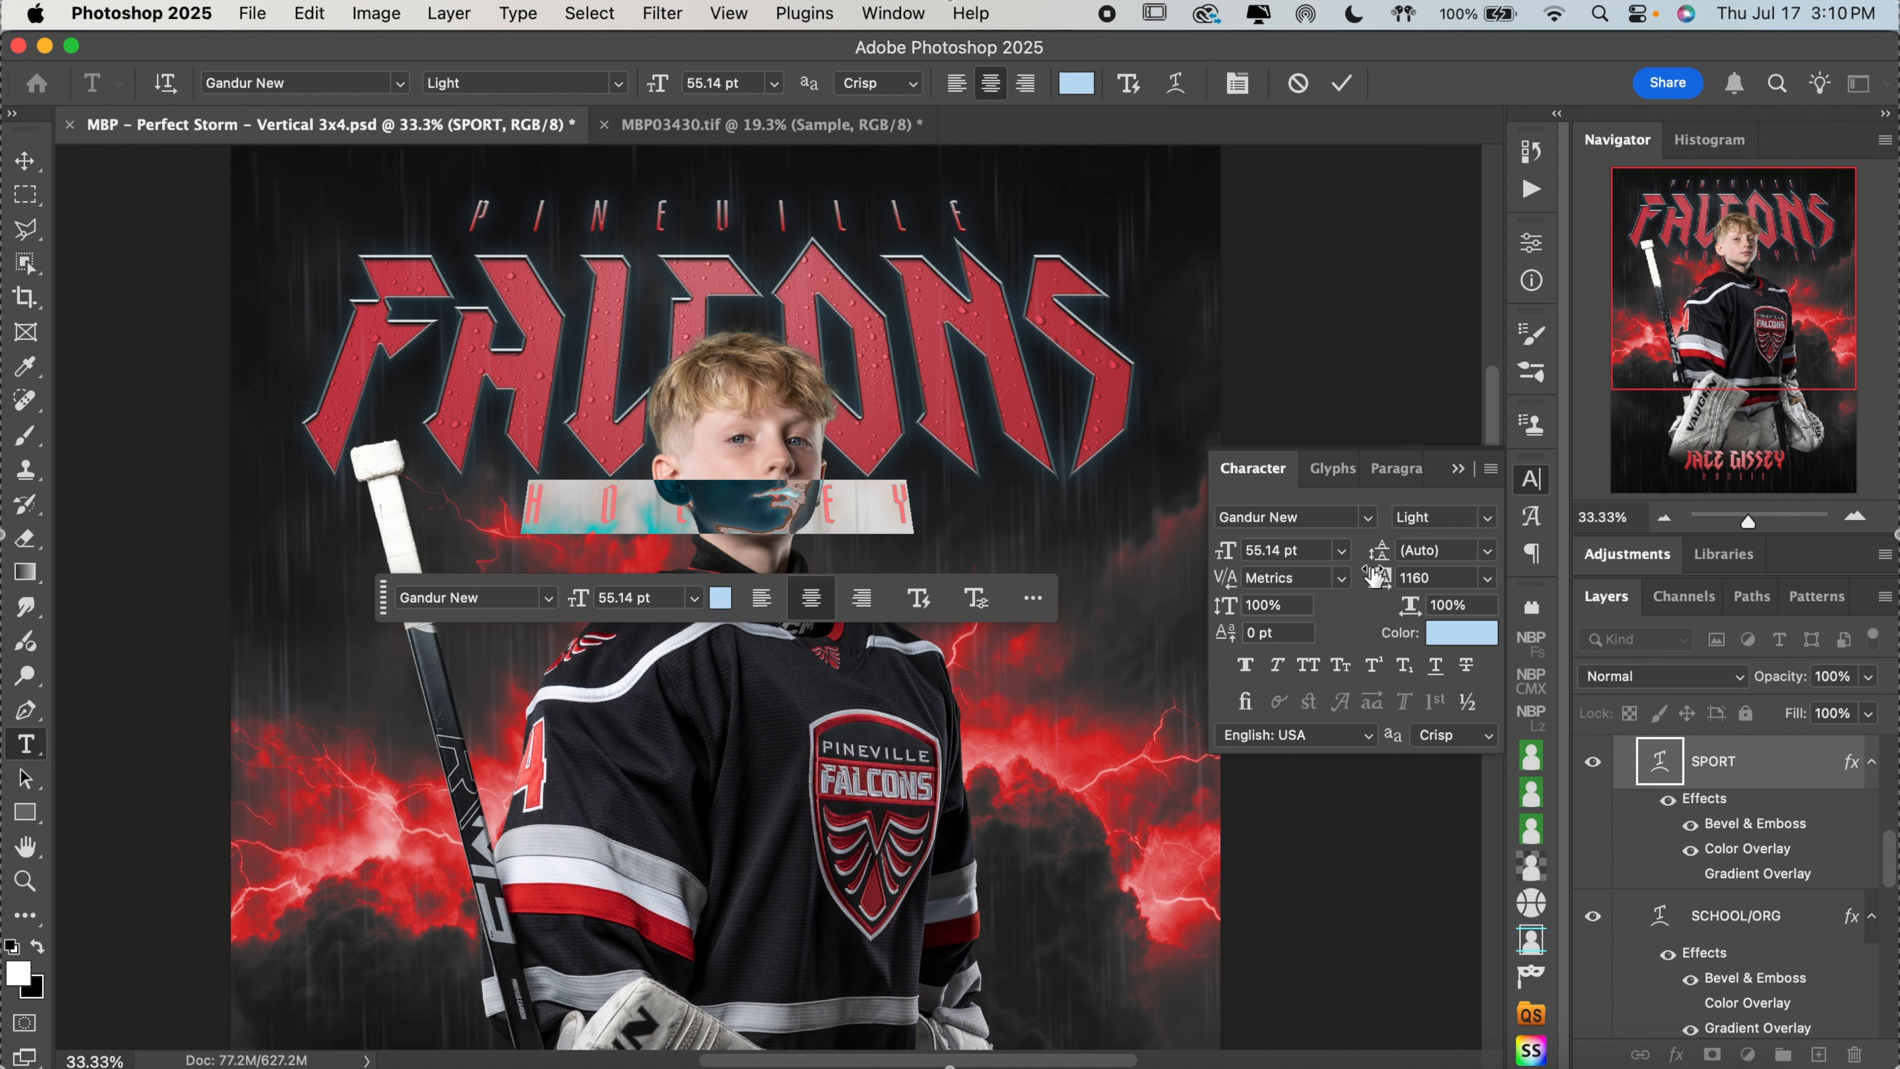
{"action": "left_click", "coordinate": [1377, 577]}
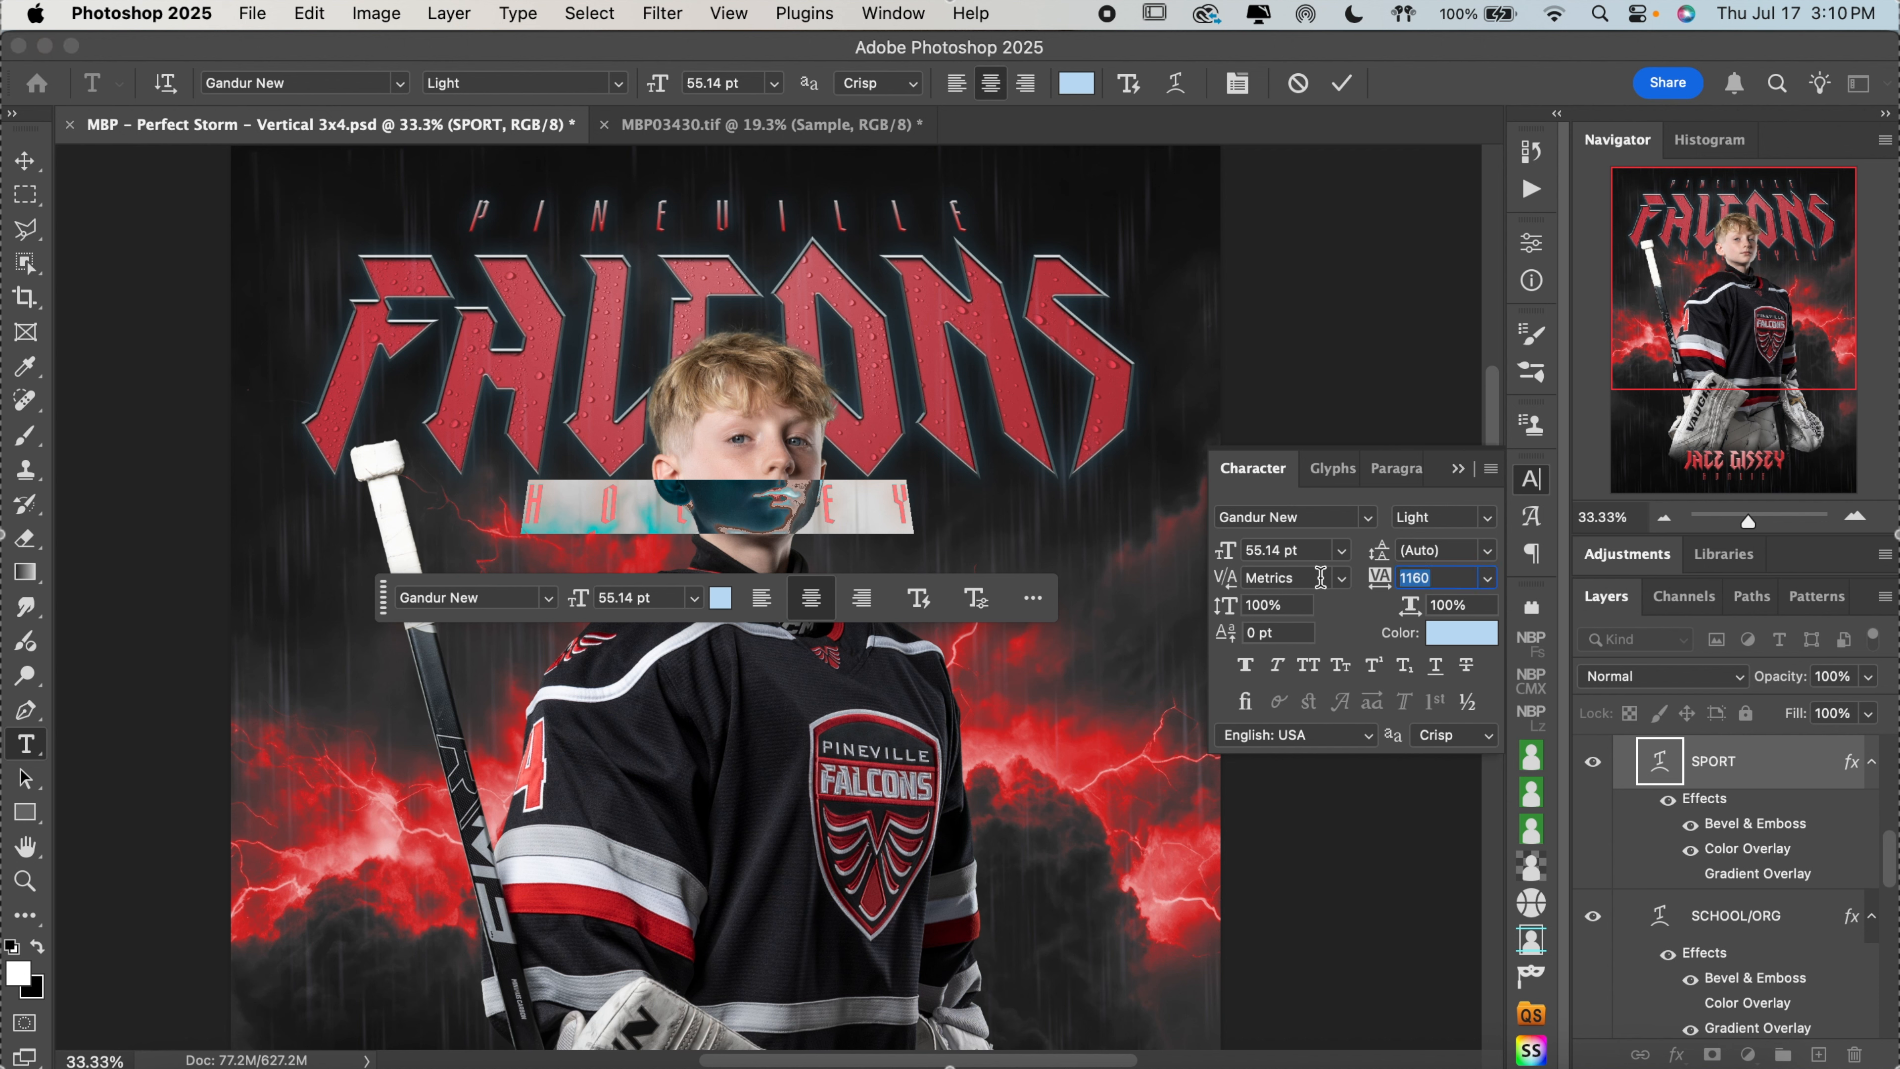
{"action": "key", "text": "Up"}
{"action": "key", "text": "Up"}
{"action": "key", "text": "Up"}
{"action": "key", "text": "Up"}
{"action": "key", "text": "Up"}
{"action": "key", "text": "Up"}
{"action": "key", "text": "Up"}
{"action": "key", "text": "Up"}
{"action": "key", "text": "Up"}
{"action": "key", "text": "Up"}
{"action": "key", "text": "Up"}
{"action": "key", "text": "Up"}
{"action": "key", "text": "Up"}
{"action": "key", "text": "Up"}
{"action": "key", "text": "Up"}
{"action": "key", "text": "Up"}
{"action": "key", "text": "Up"}
{"action": "key", "text": "Up"}
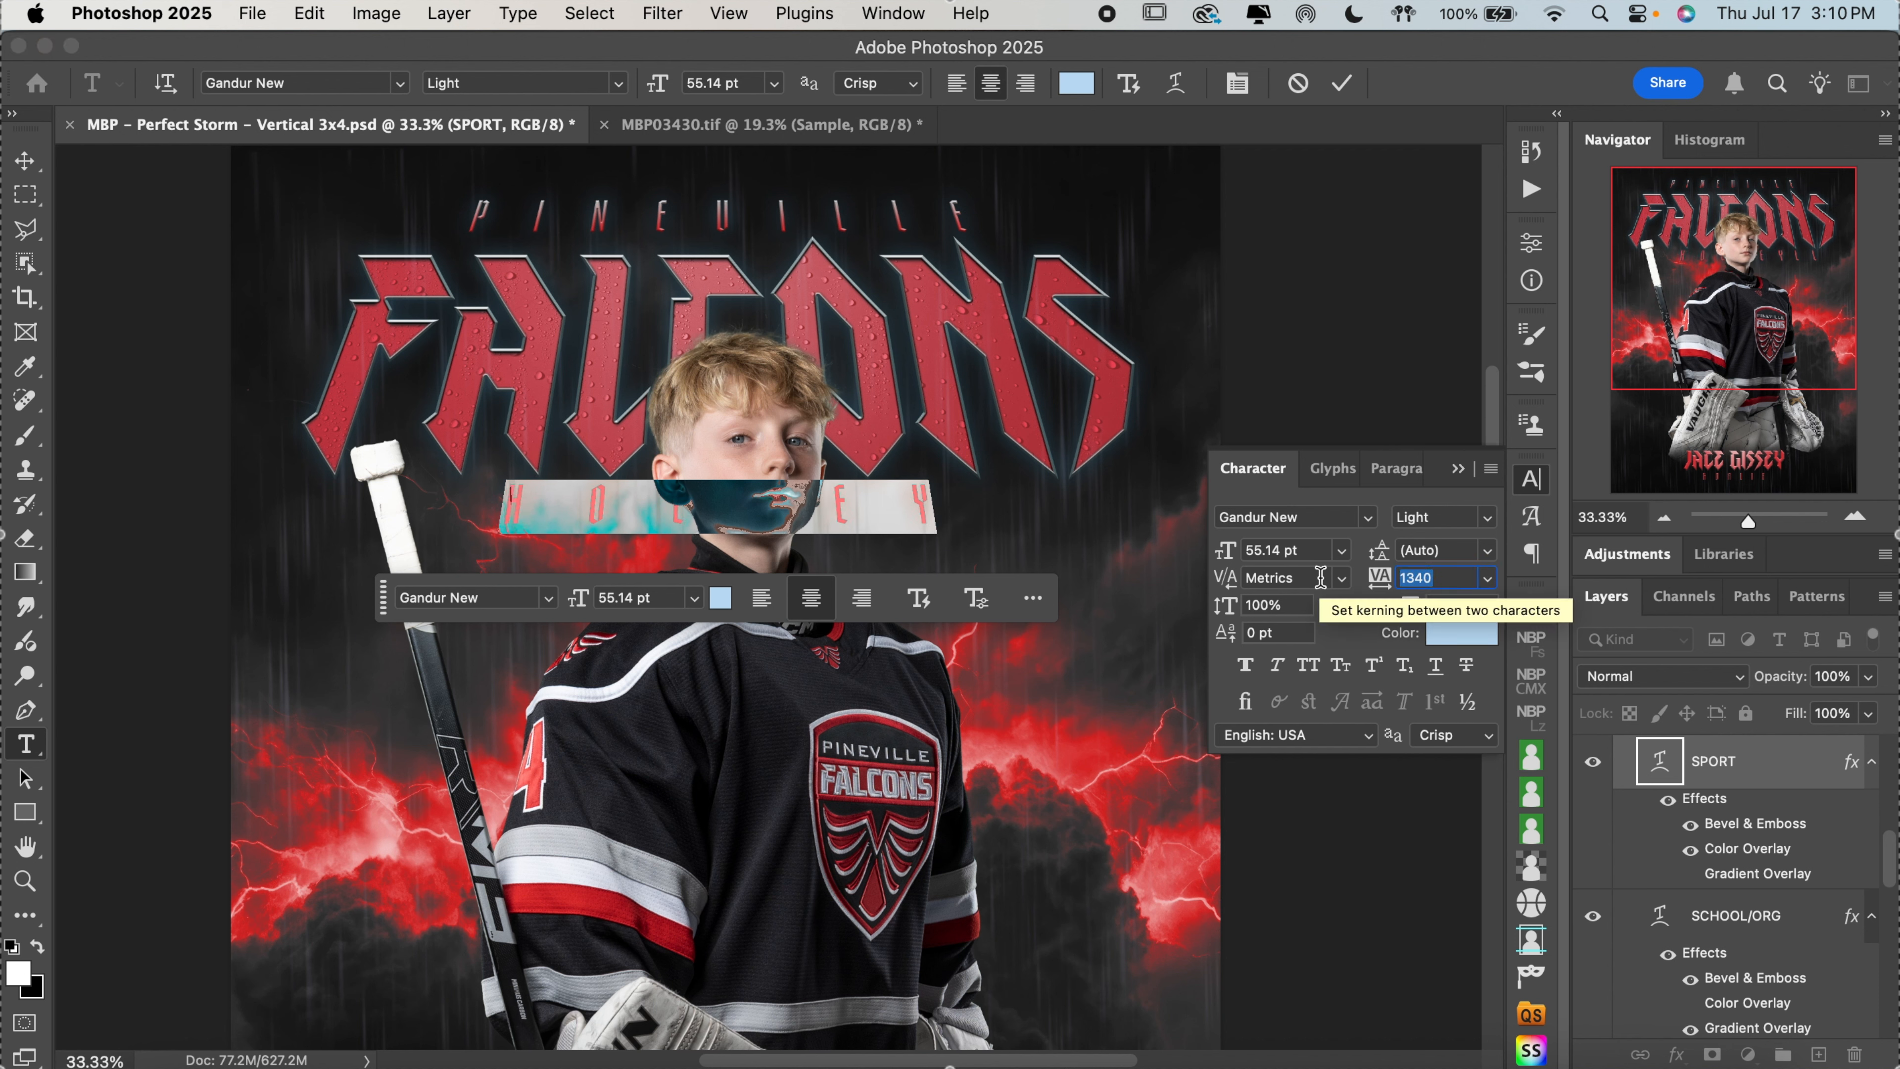
{"action": "key", "text": "Up"}
{"action": "key", "text": "Up"}
{"action": "key", "text": "Up"}
{"action": "key", "text": "Up"}
{"action": "key", "text": "Up"}
{"action": "key", "text": "Up"}
{"action": "key", "text": "Up"}
{"action": "key", "text": "Up"}
{"action": "key", "text": "Up"}
{"action": "key", "text": "Up"}
{"action": "key", "text": "Up"}
{"action": "key", "text": "Up"}
{"action": "key", "text": "Up"}
{"action": "key", "text": "Up"}
{"action": "key", "text": "Up"}
{"action": "key", "text": "Up"}
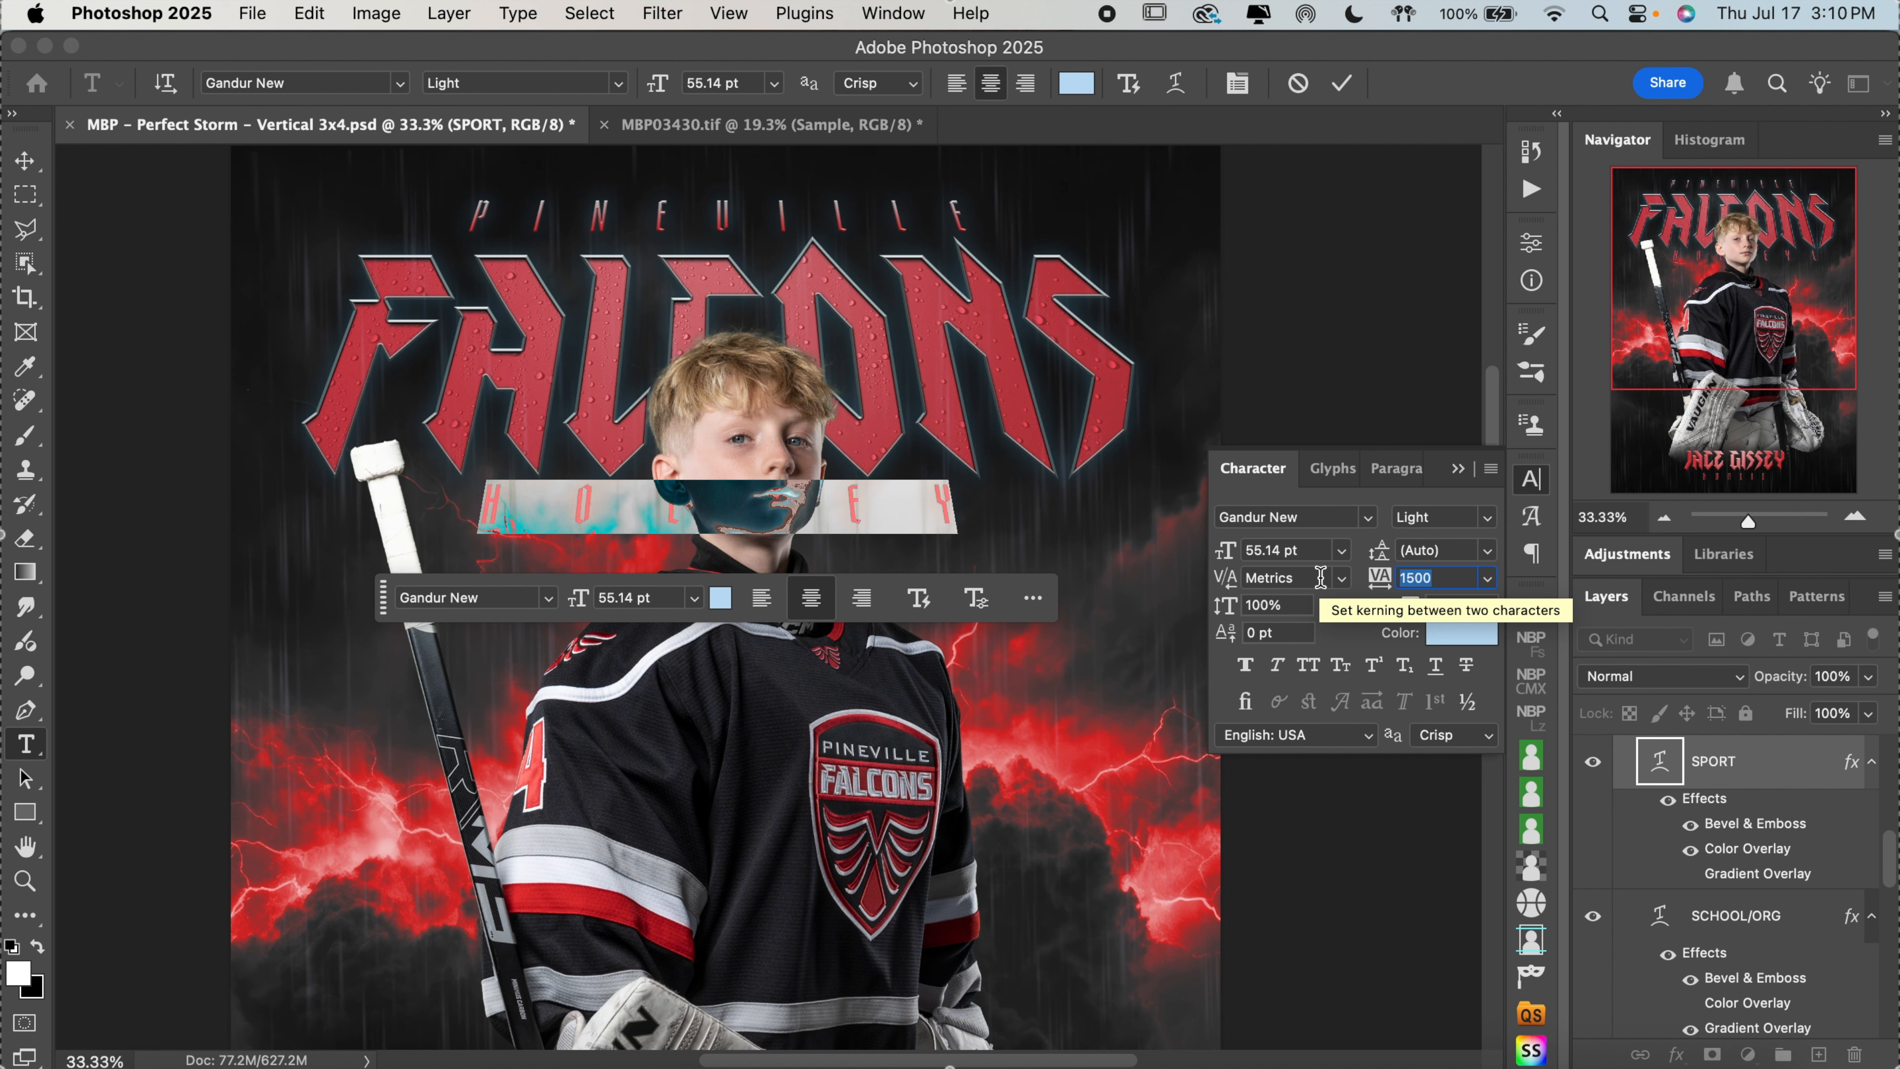
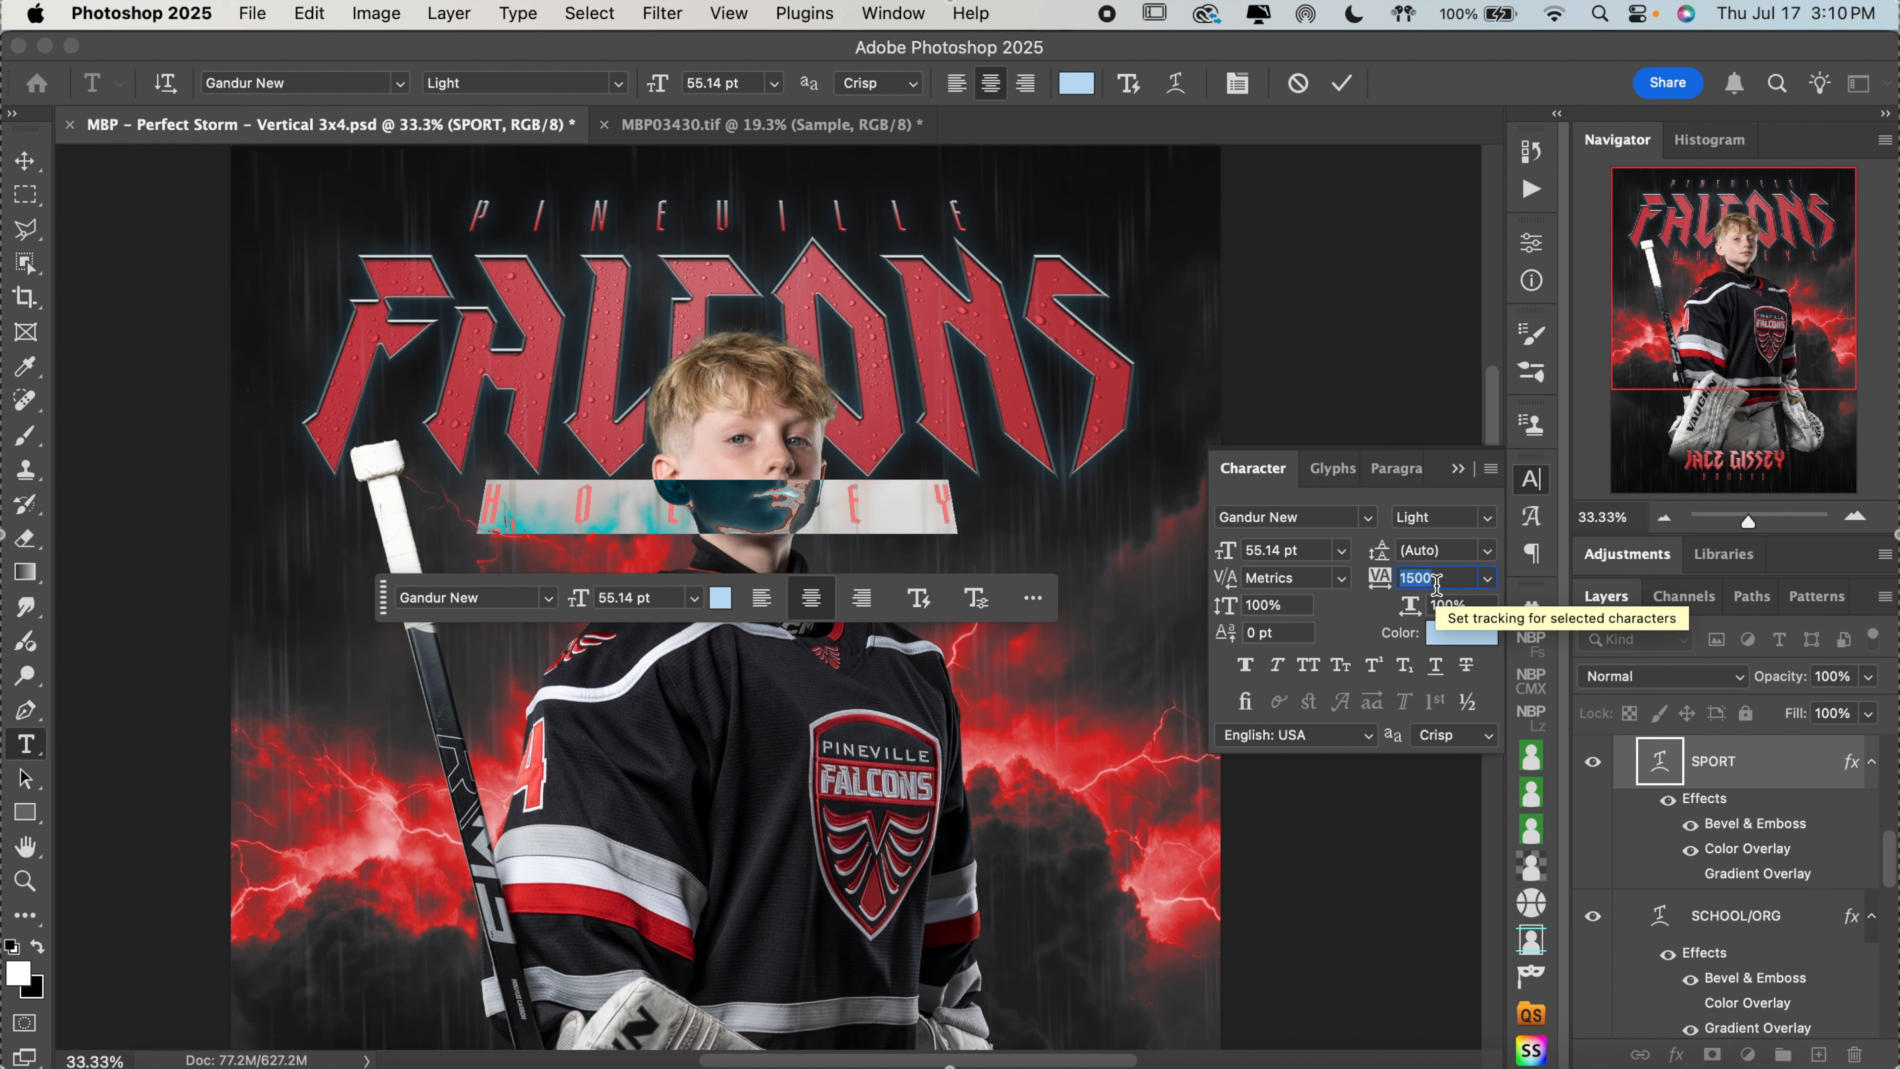
Set the tracking of the HOCKEY text to 2000 and commit the text edit
{"action": "type", "text": "20"}
{"action": "key", "text": "Return"}
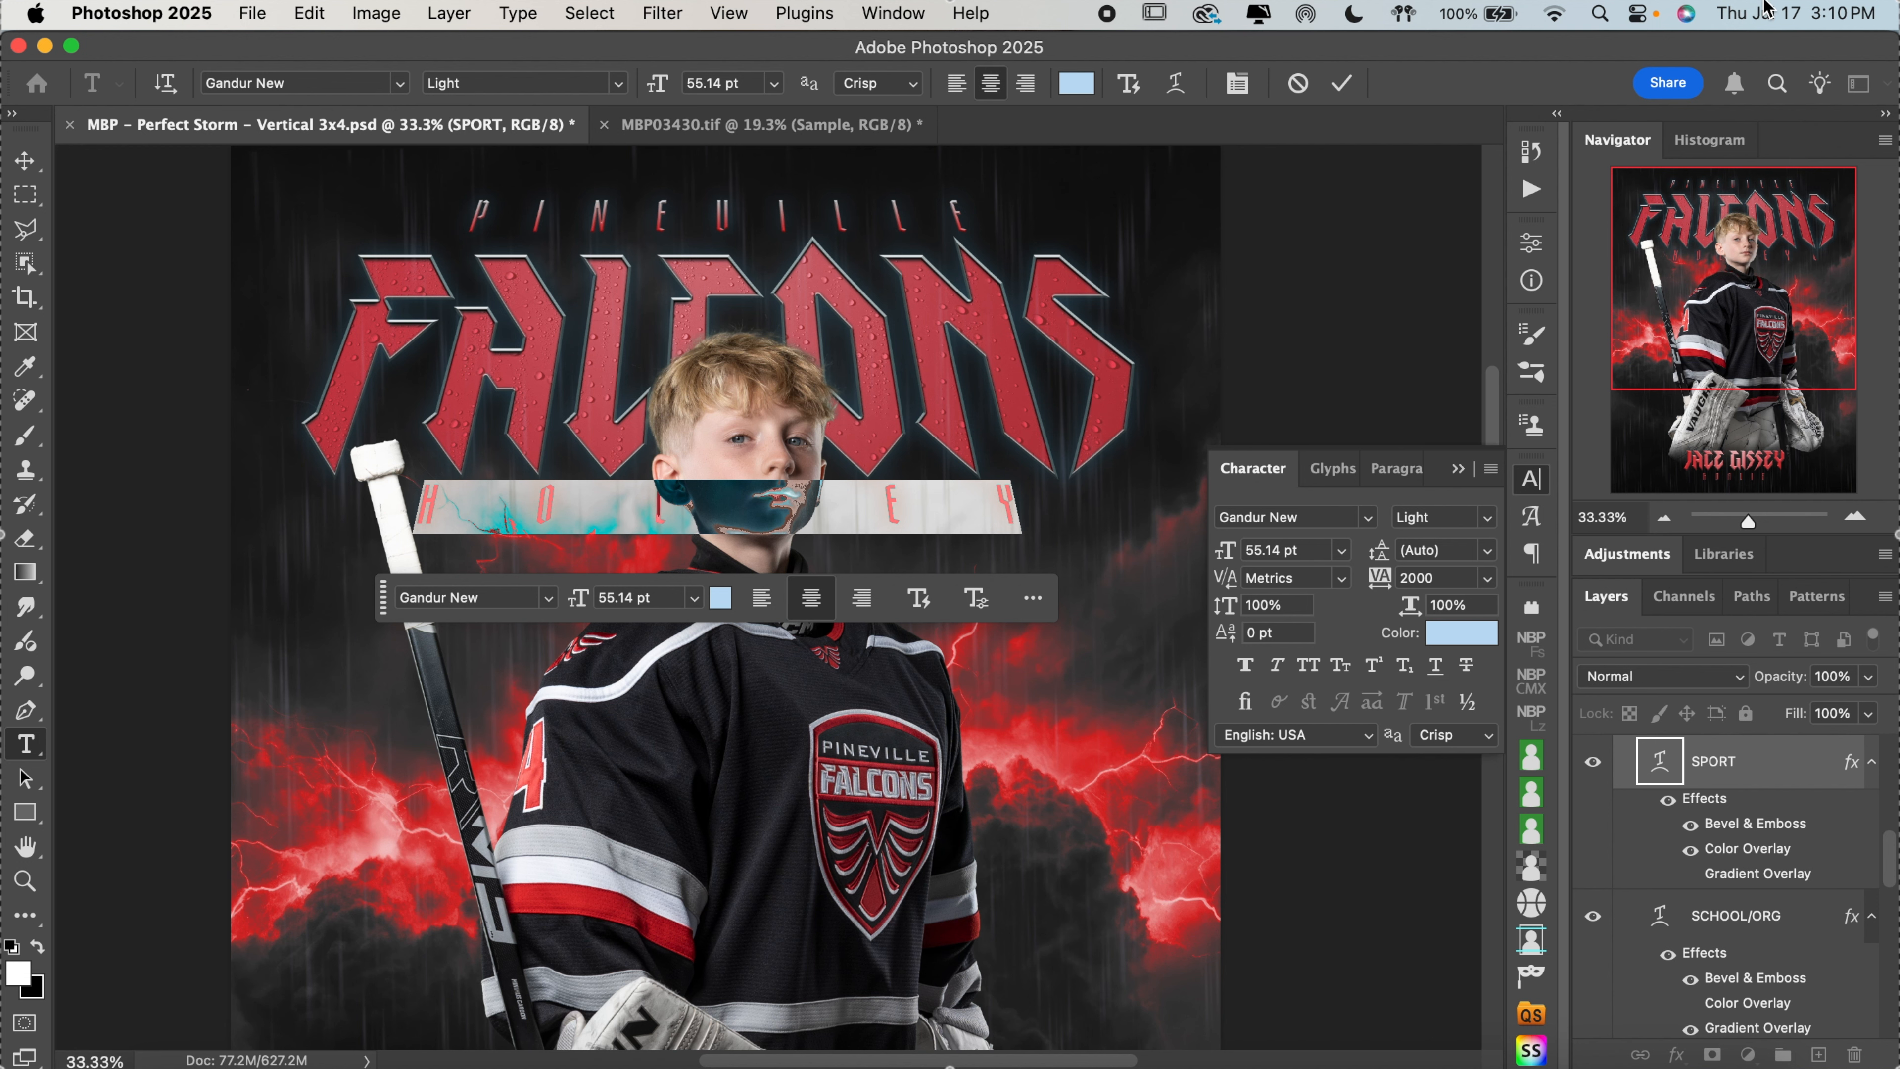
{"action": "left_click", "coordinate": [1347, 83]}
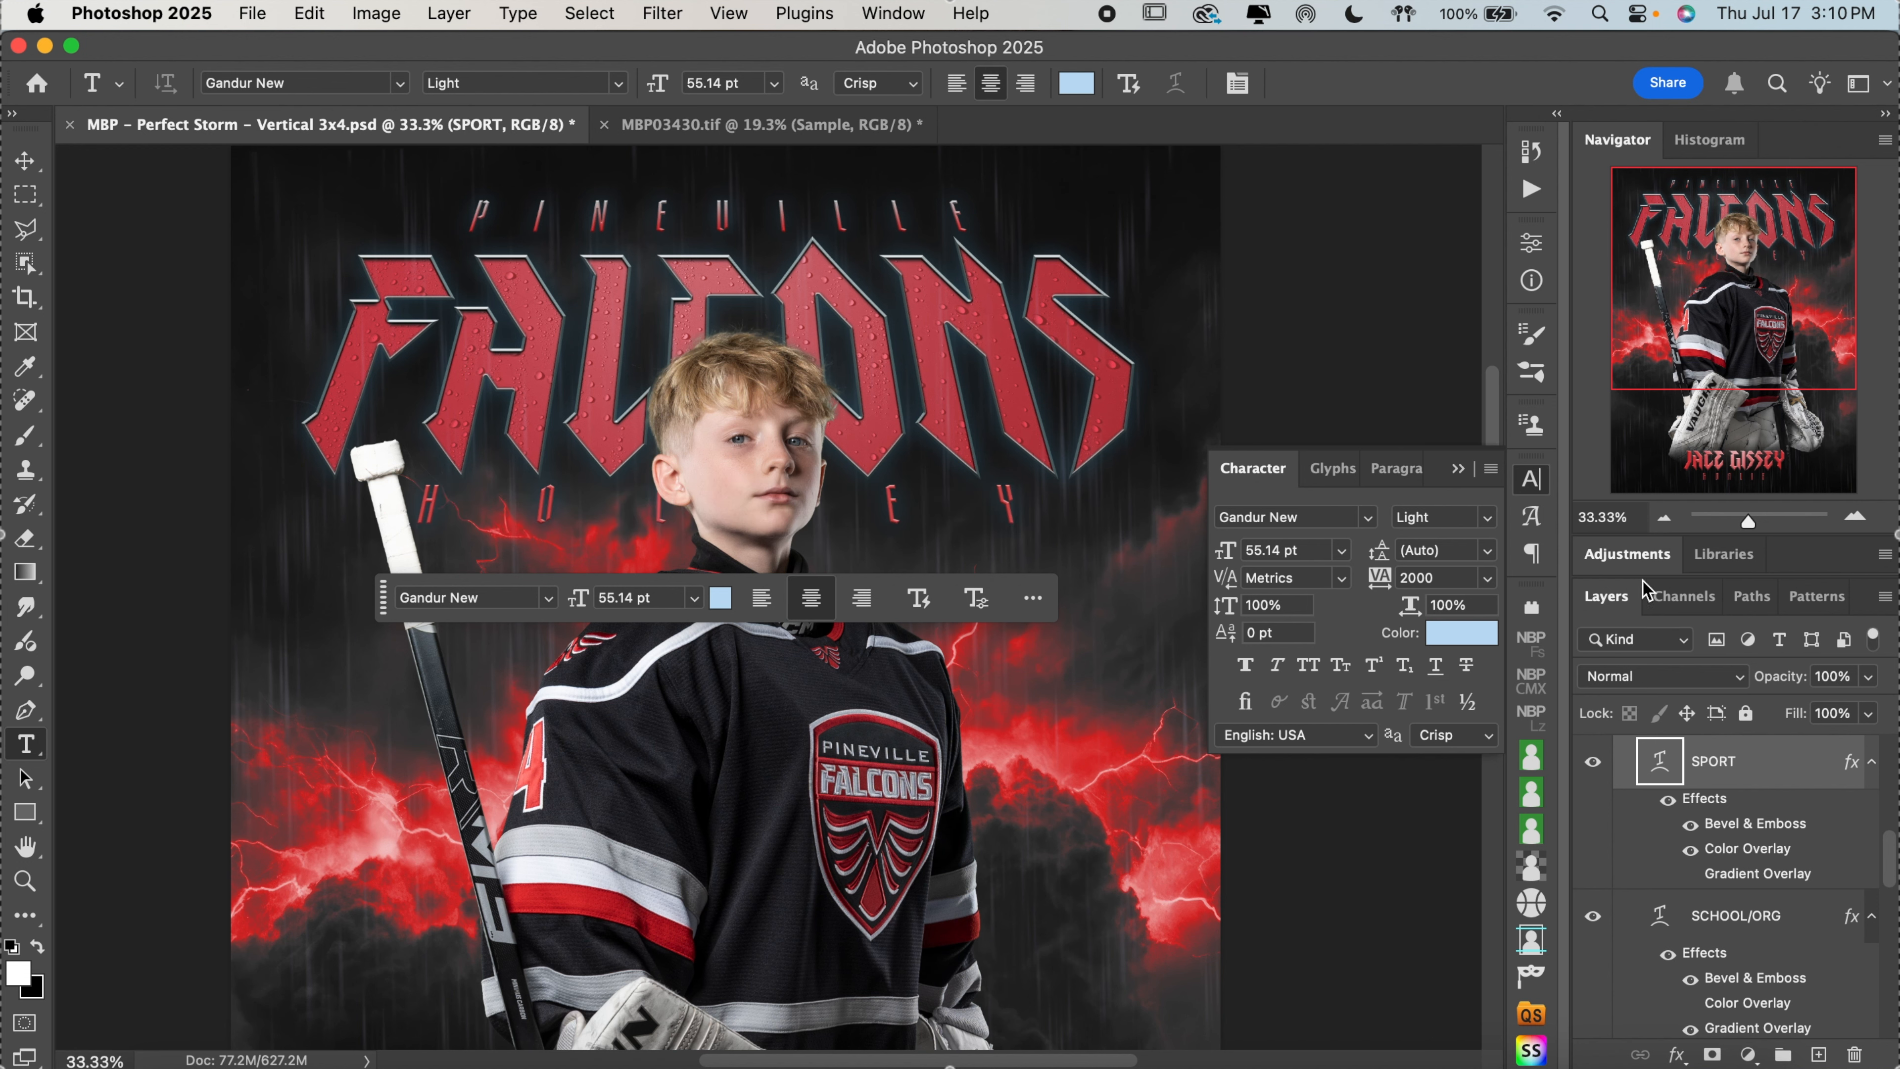
Turn on the Color Grade adjustment layer above the Subject group
{"action": "left_click", "coordinate": [1666, 523]}
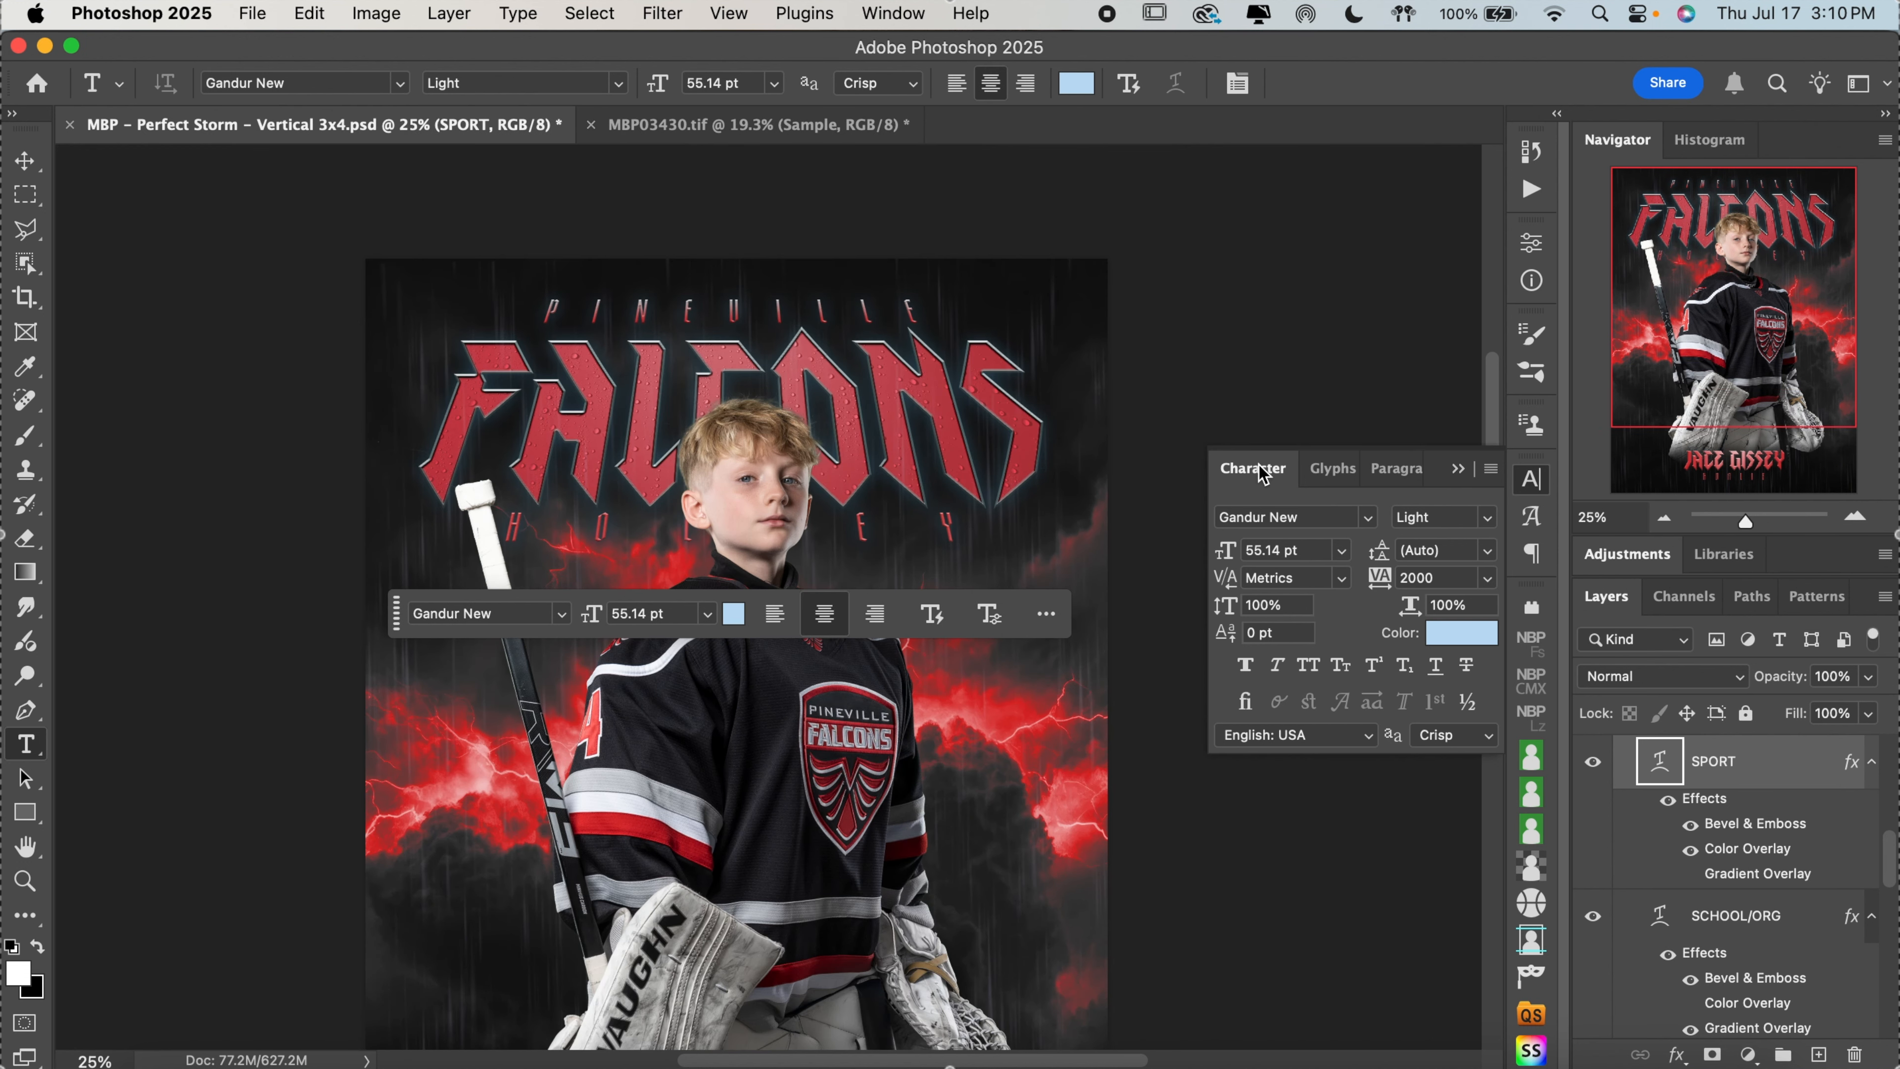
{"action": "scroll", "coordinate": [1161, 464], "scroll_direction": "down", "scroll_amount": 3}
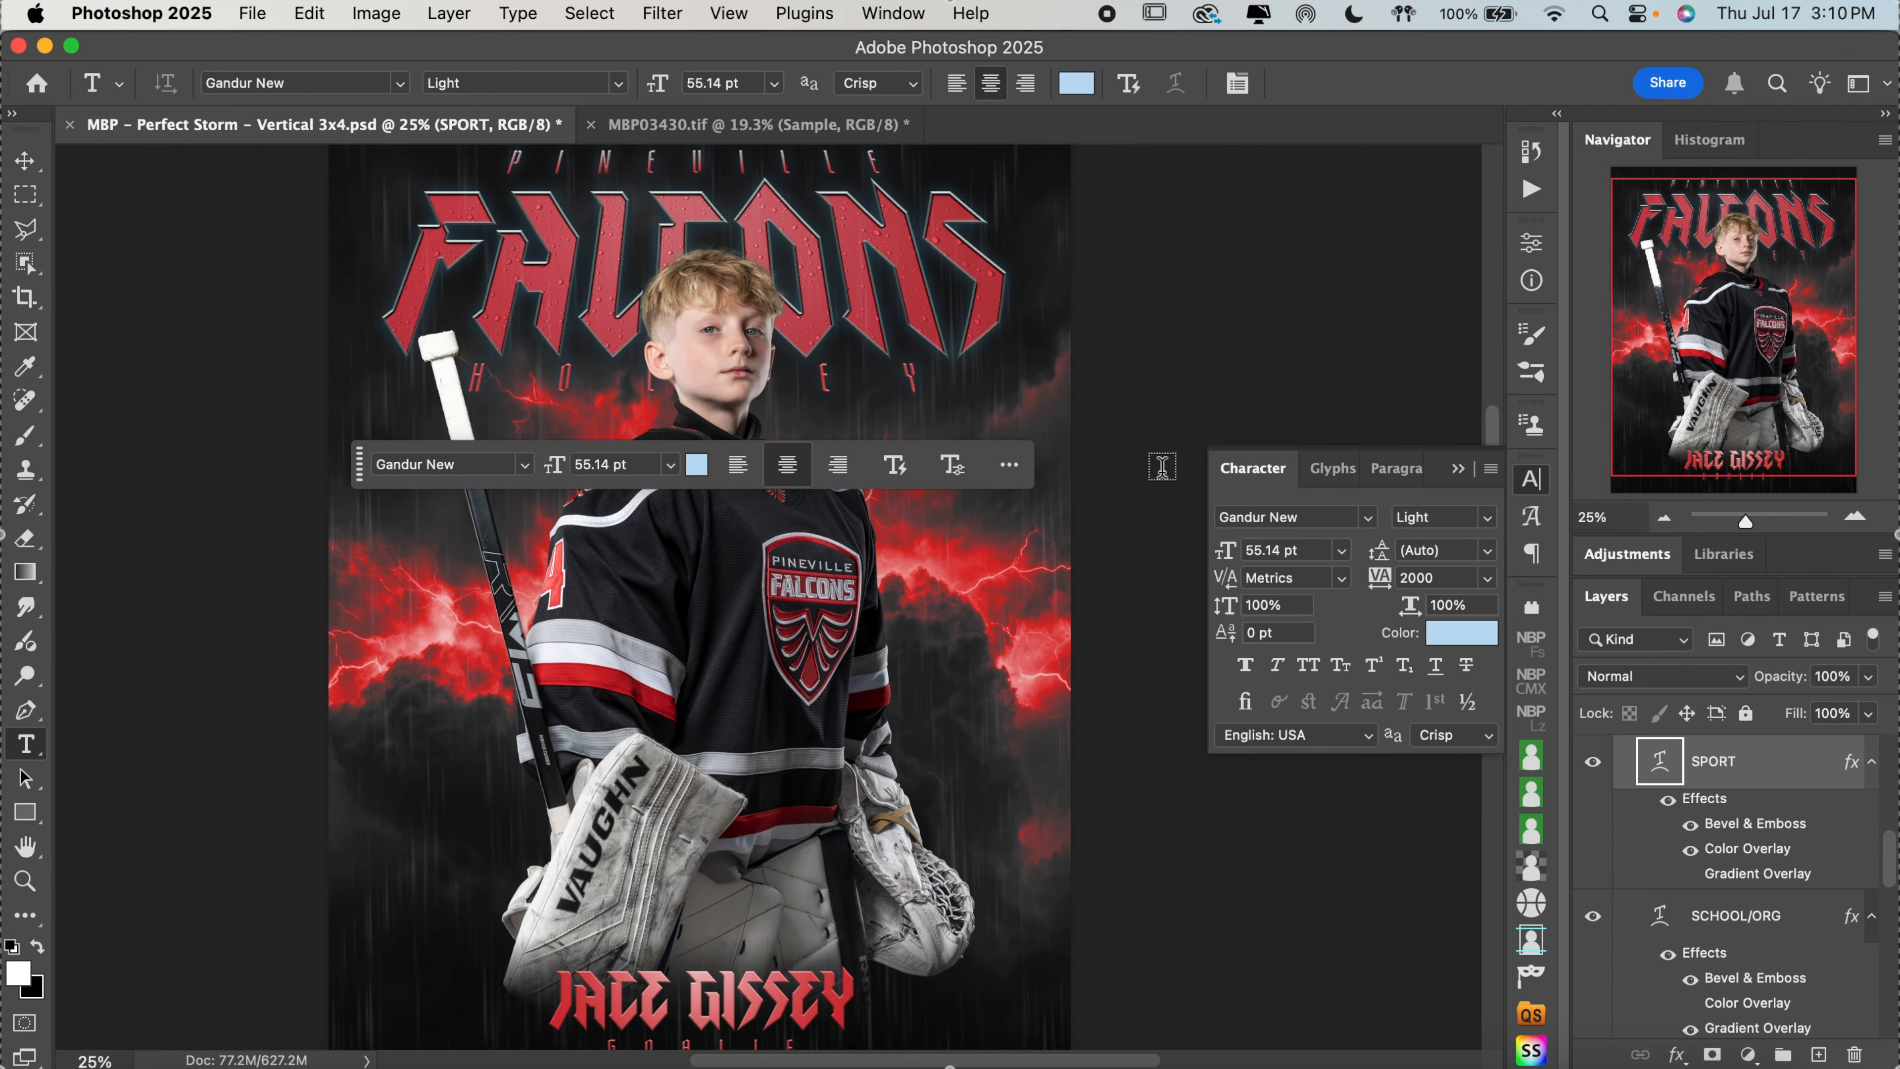
{"action": "left_click", "coordinate": [24, 161]}
{"action": "left_click", "coordinate": [674, 517]}
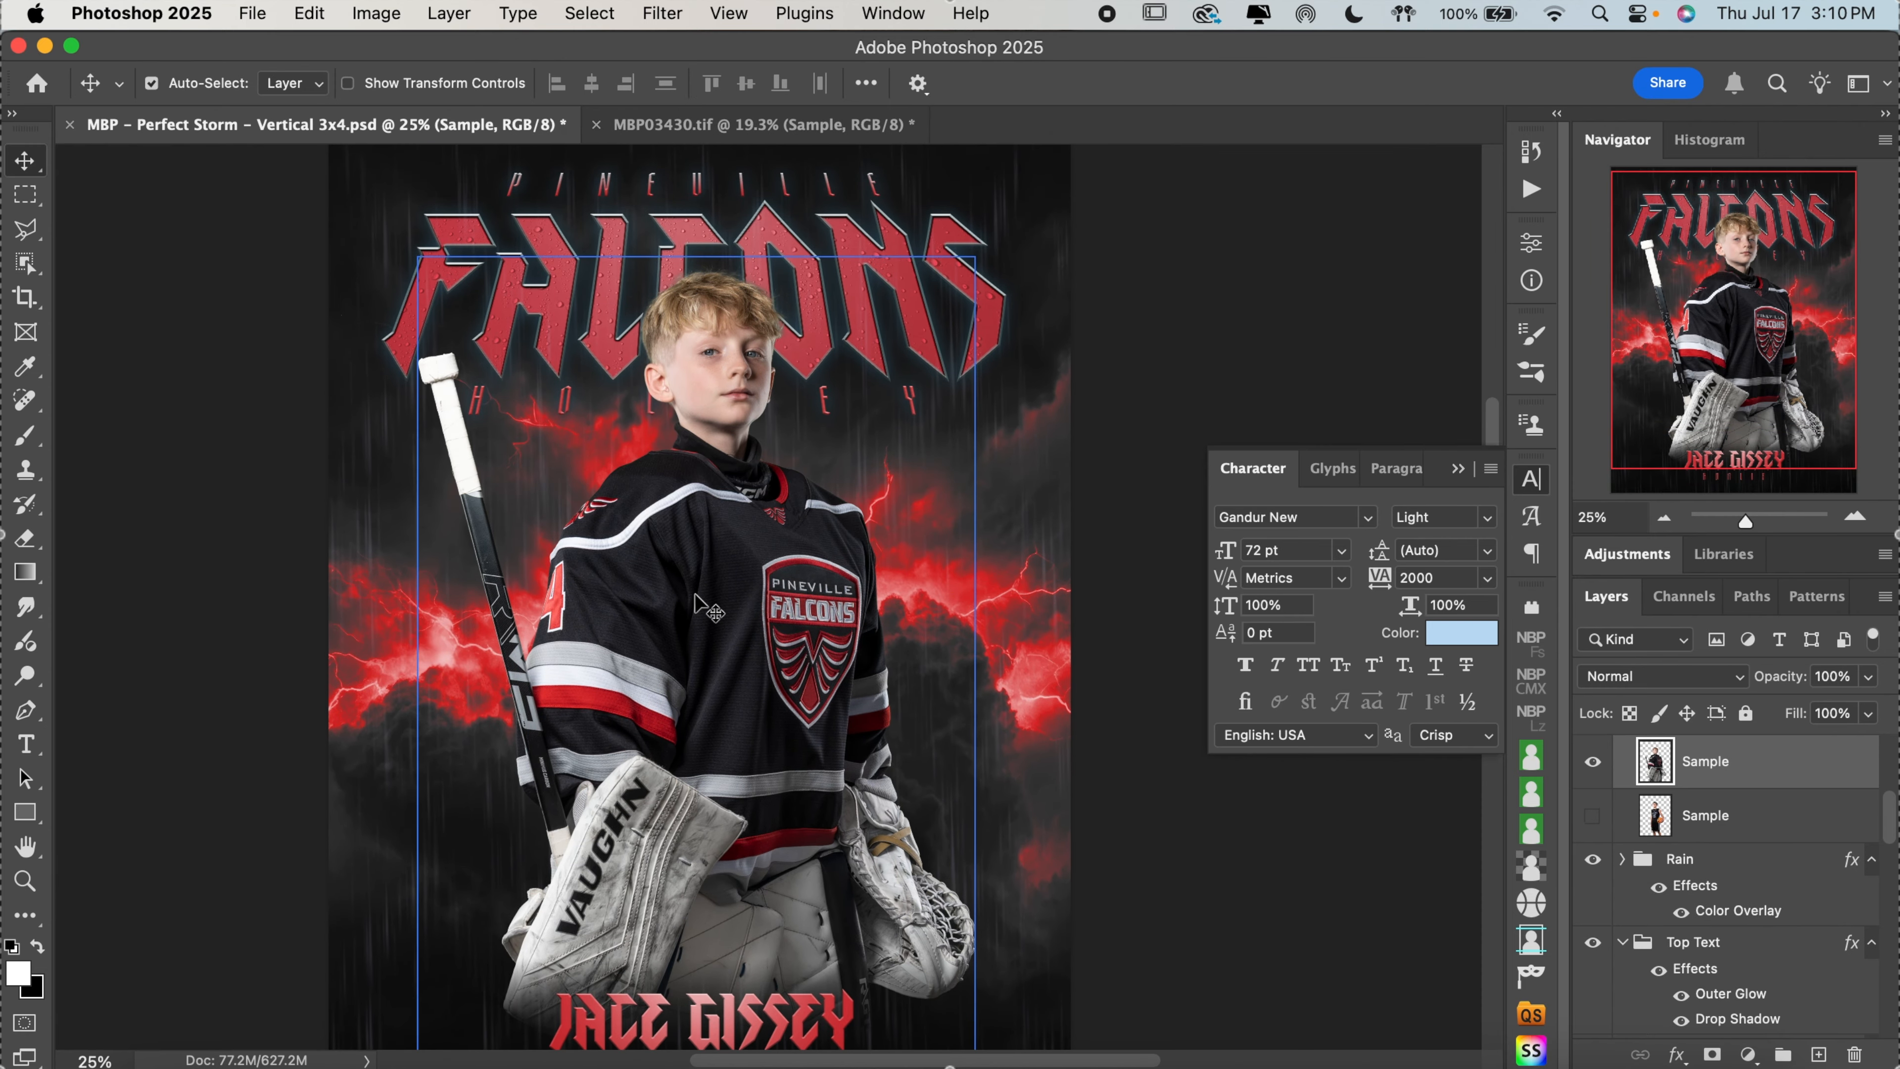
{"action": "scroll", "coordinate": [1819, 850], "scroll_direction": "up", "scroll_amount": 4}
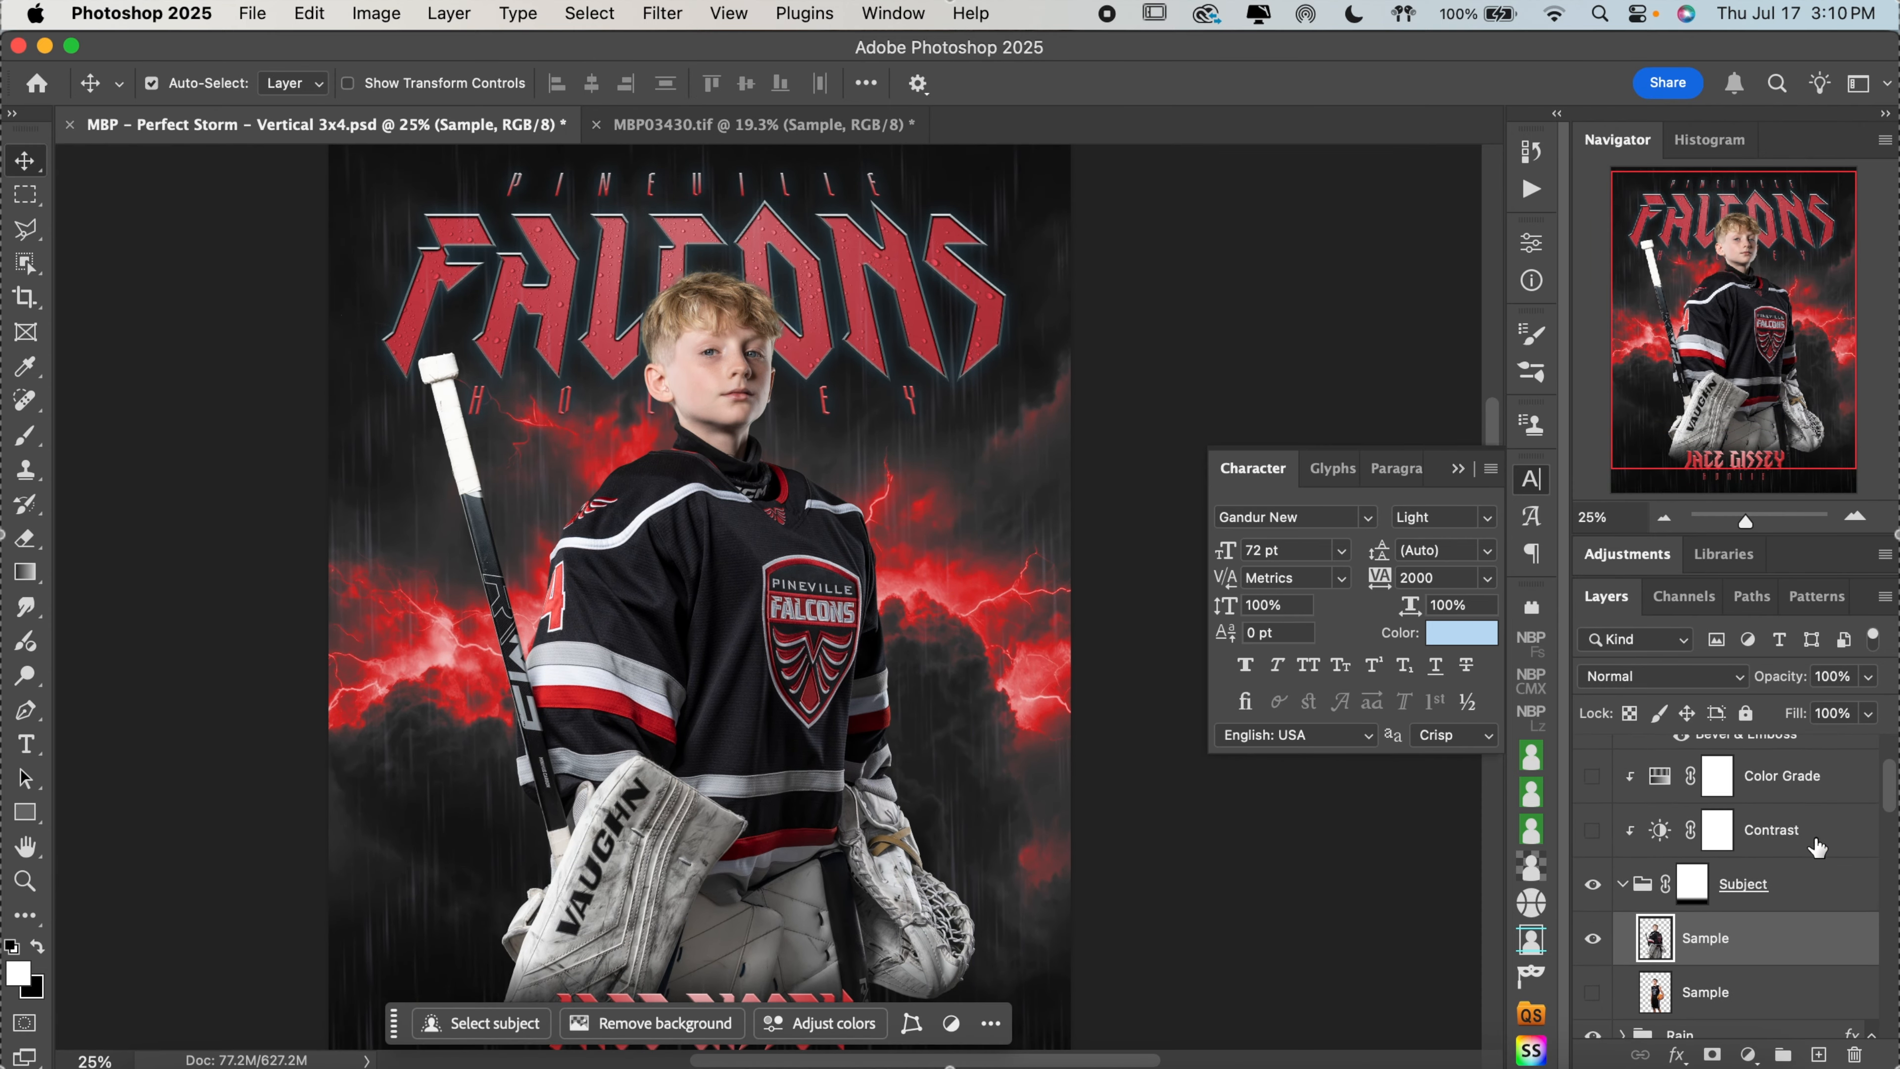
{"action": "left_click", "coordinate": [1818, 846]}
{"action": "left_click", "coordinate": [1773, 867]}
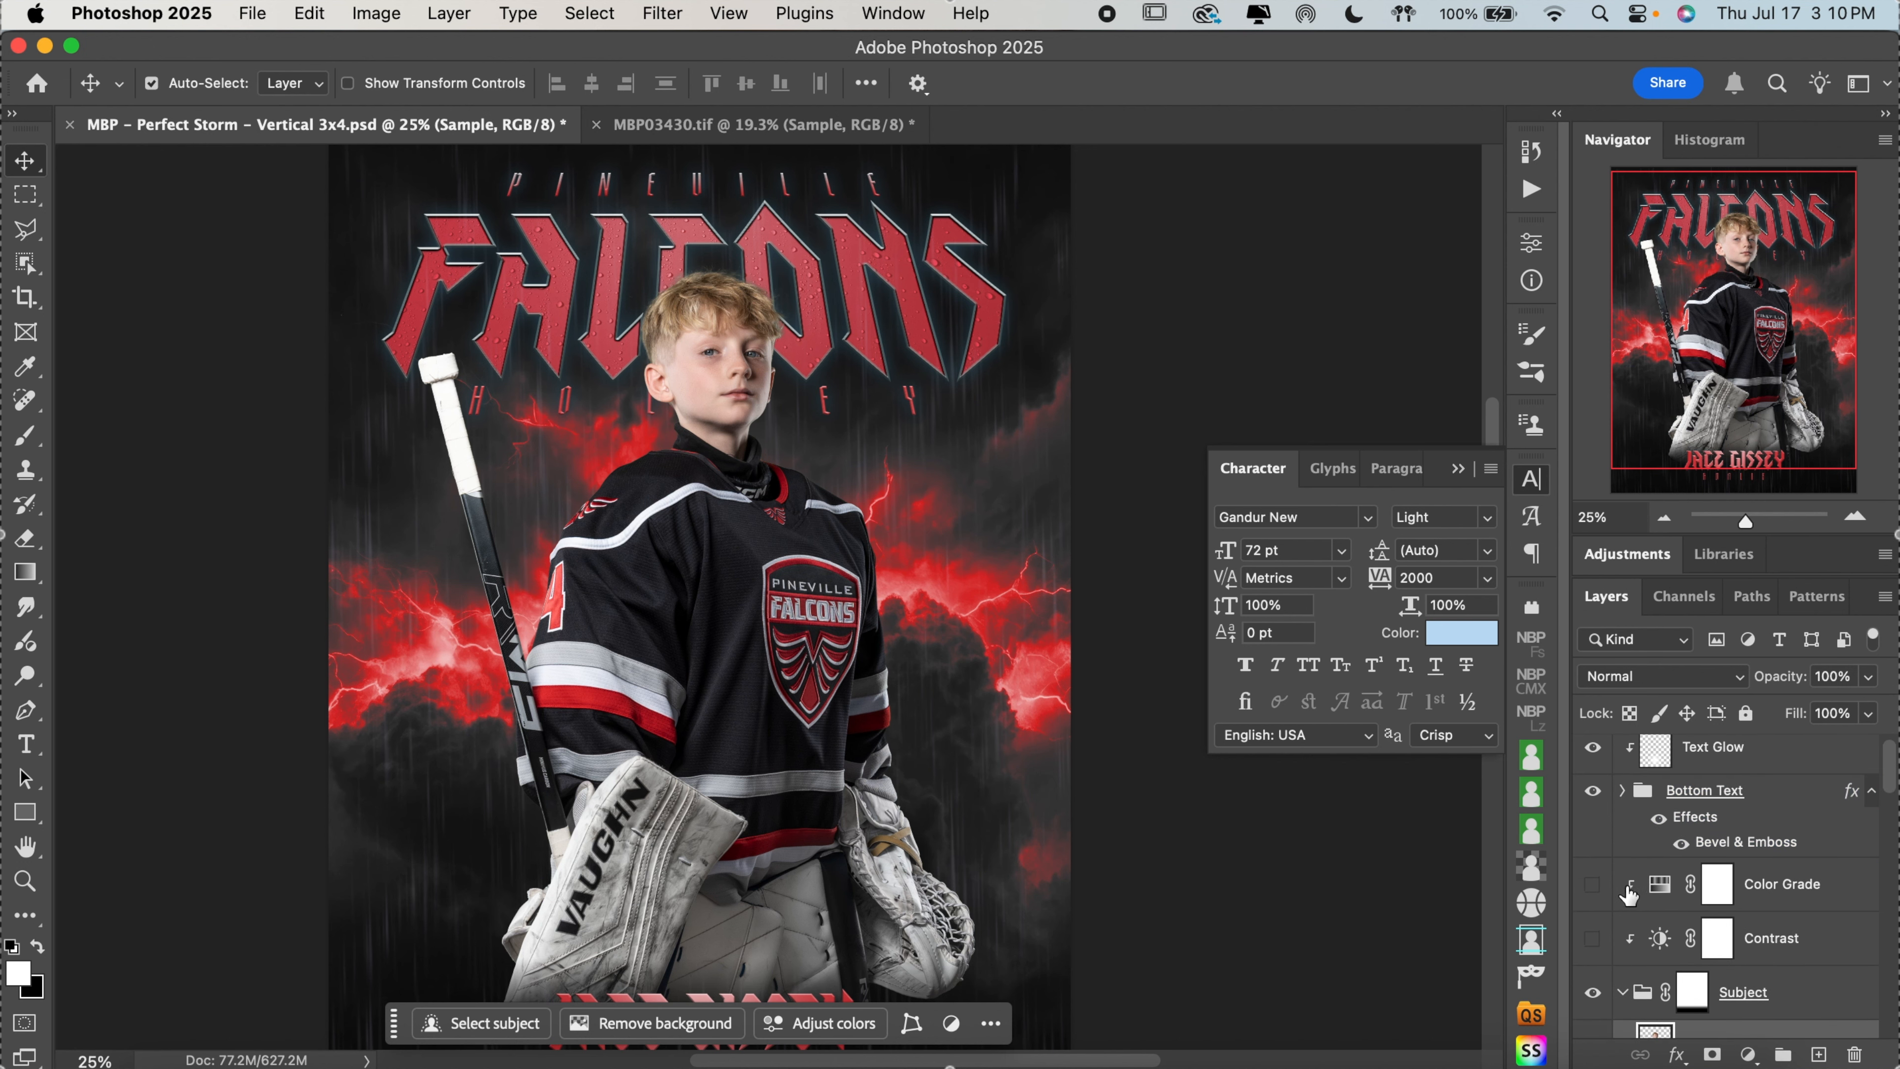
{"action": "left_click", "coordinate": [1594, 887]}
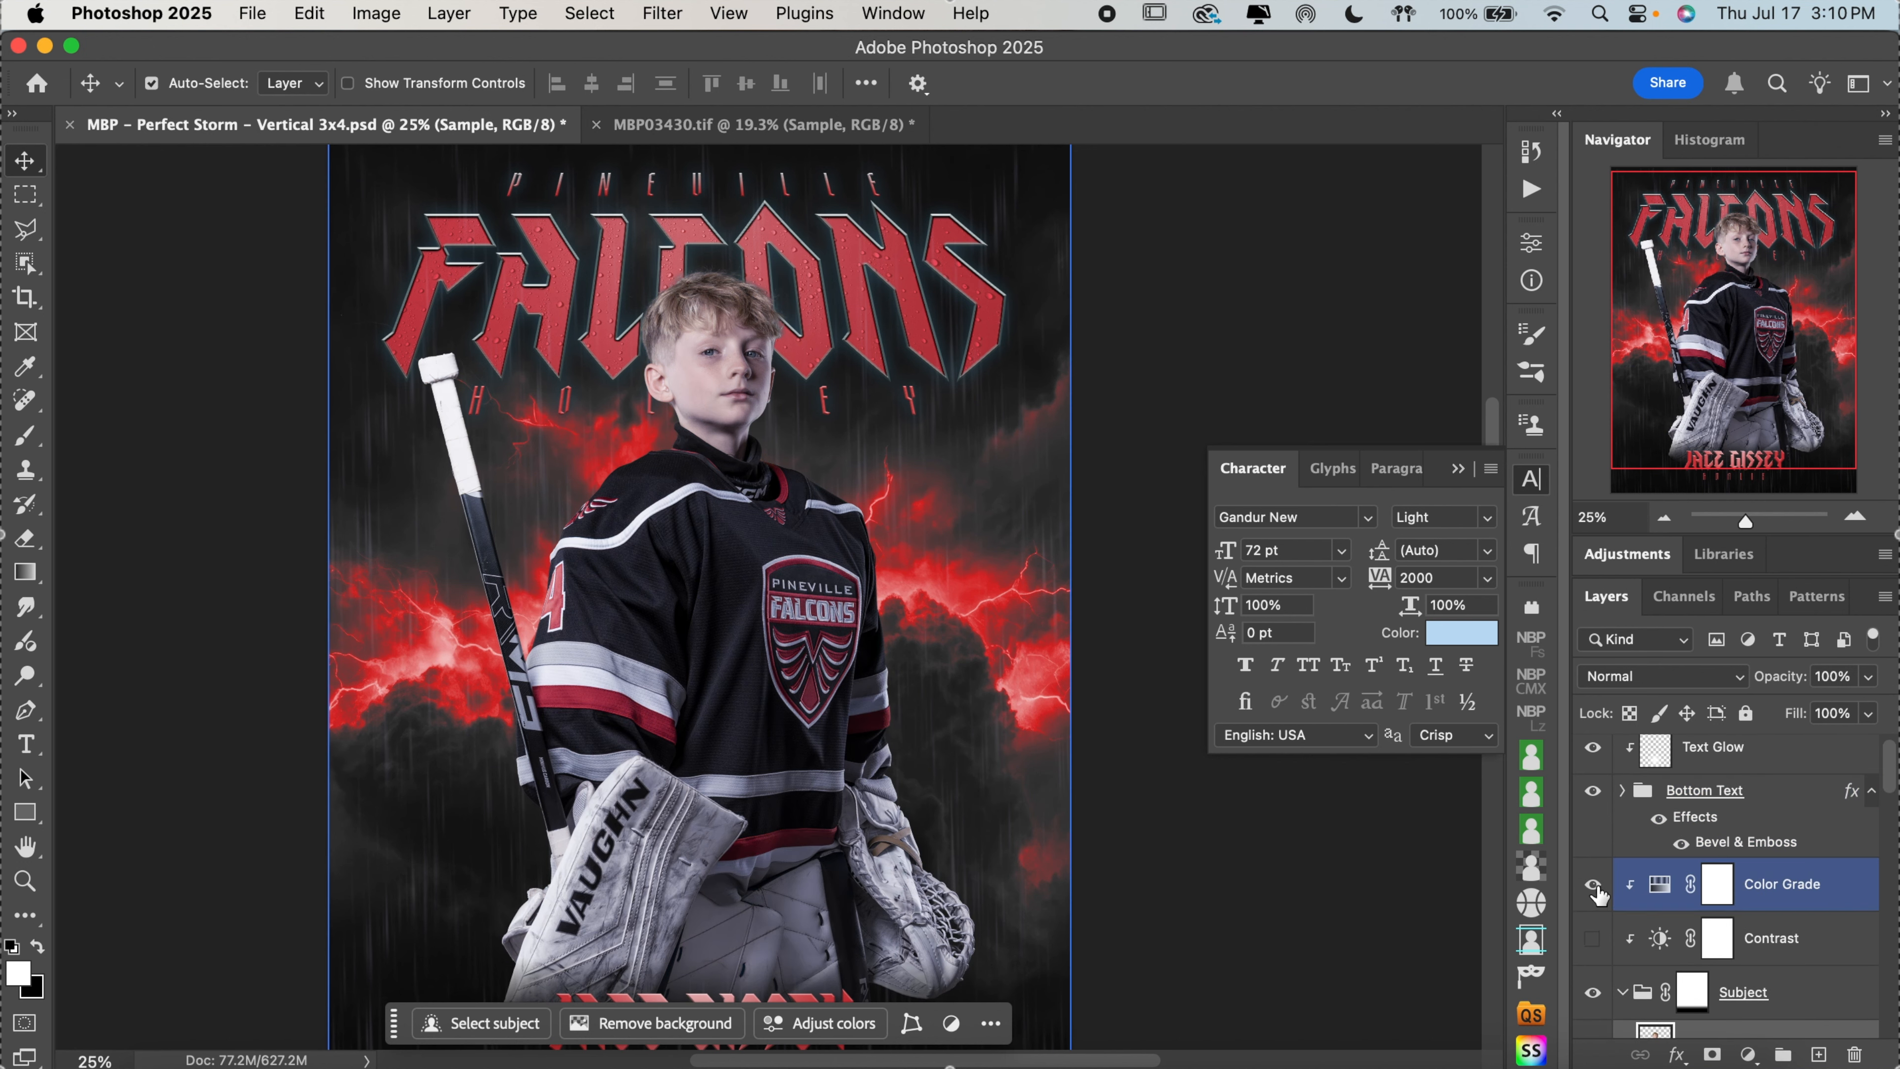
Try a hue of 360 on the subject's Color Grade adjustment and undo the change
{"action": "double_click", "coordinate": [1661, 884]}
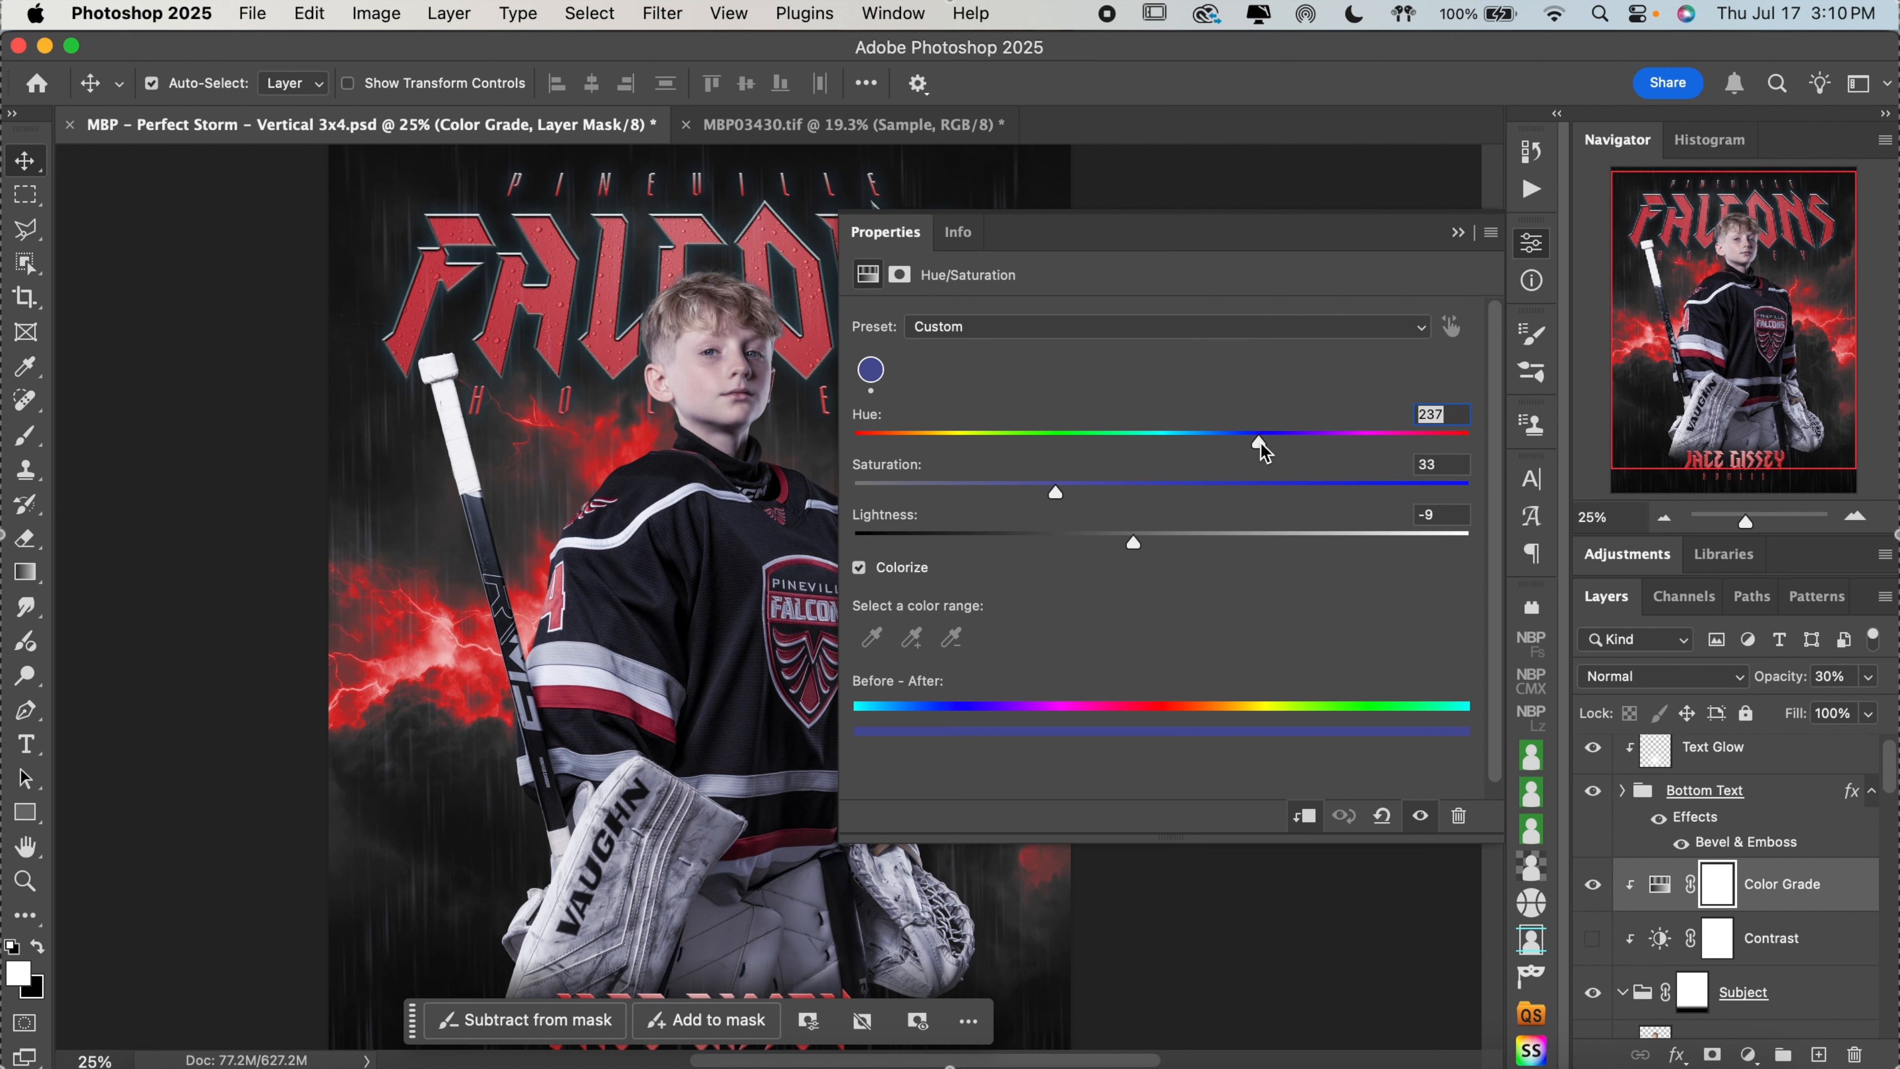
{"action": "left_click_drag", "start_coordinate": [1260, 443], "coordinate": [1510, 448]}
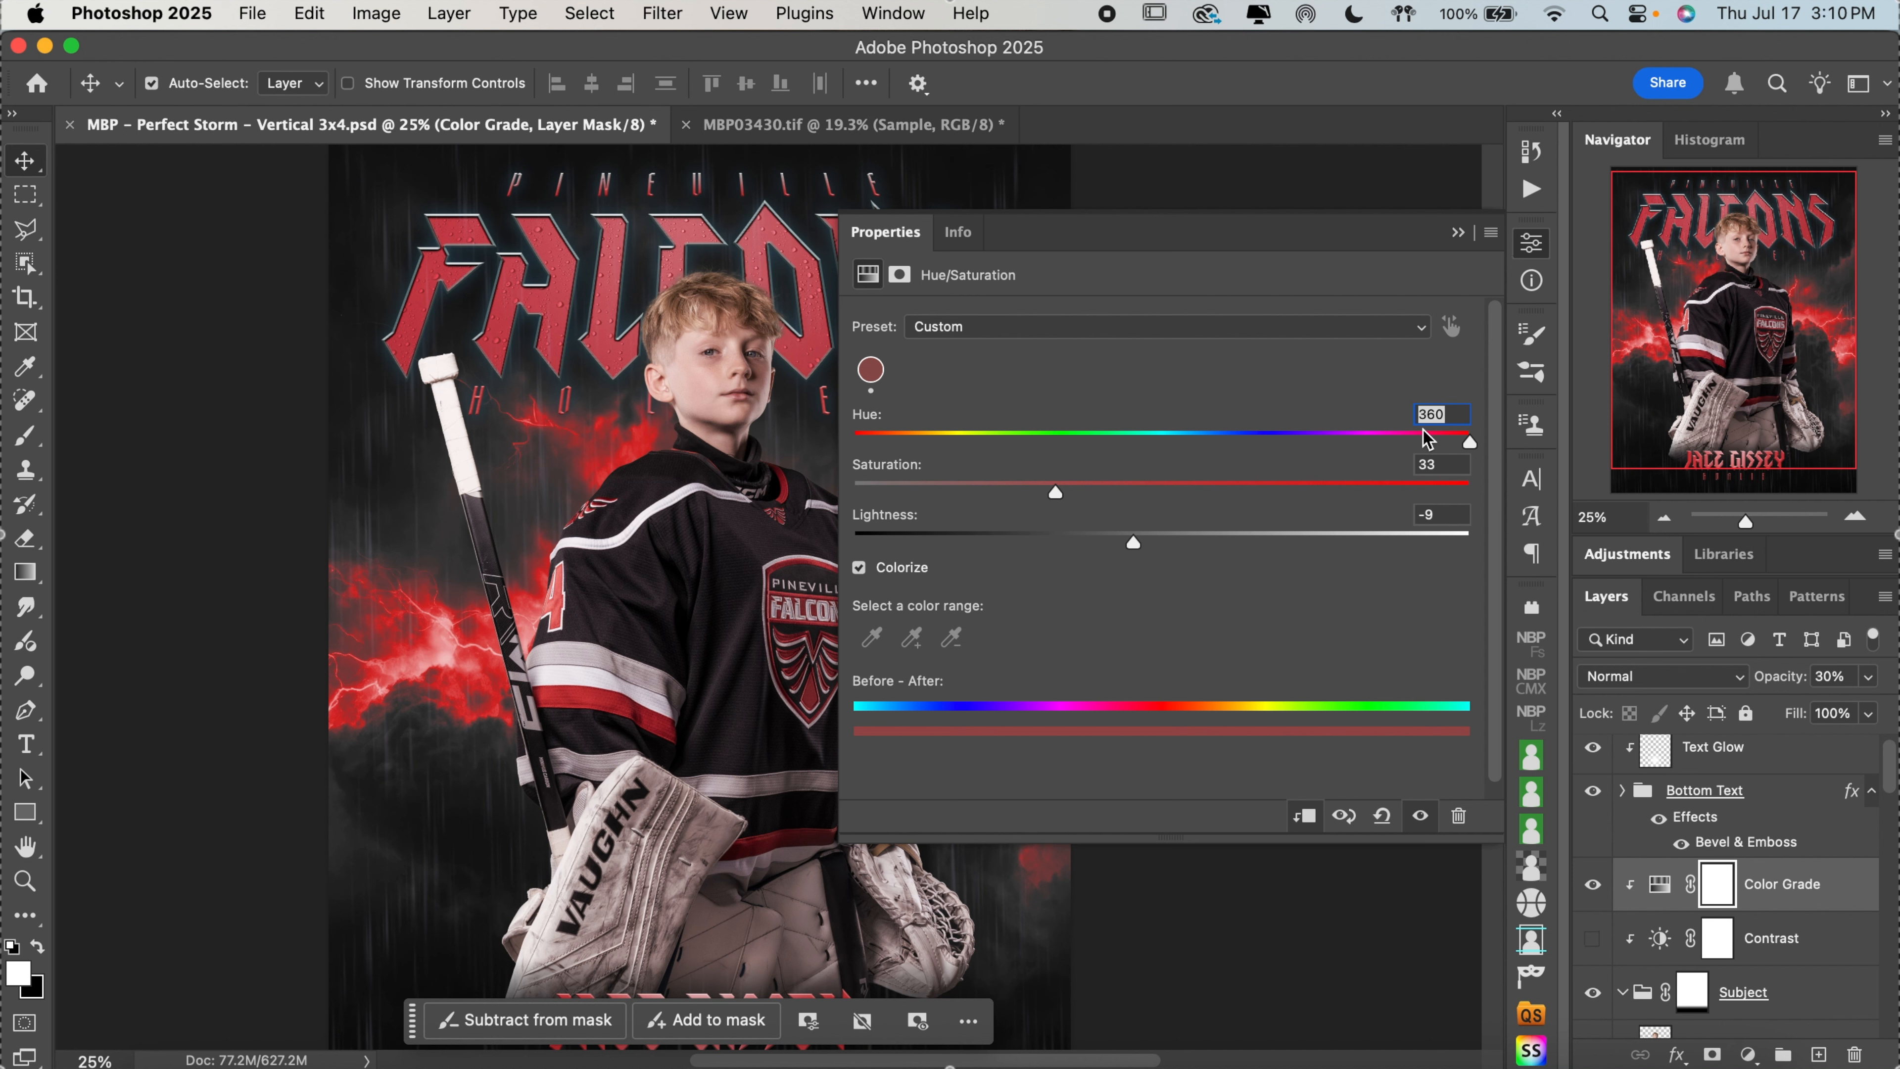
{"action": "left_click", "coordinate": [1532, 248]}
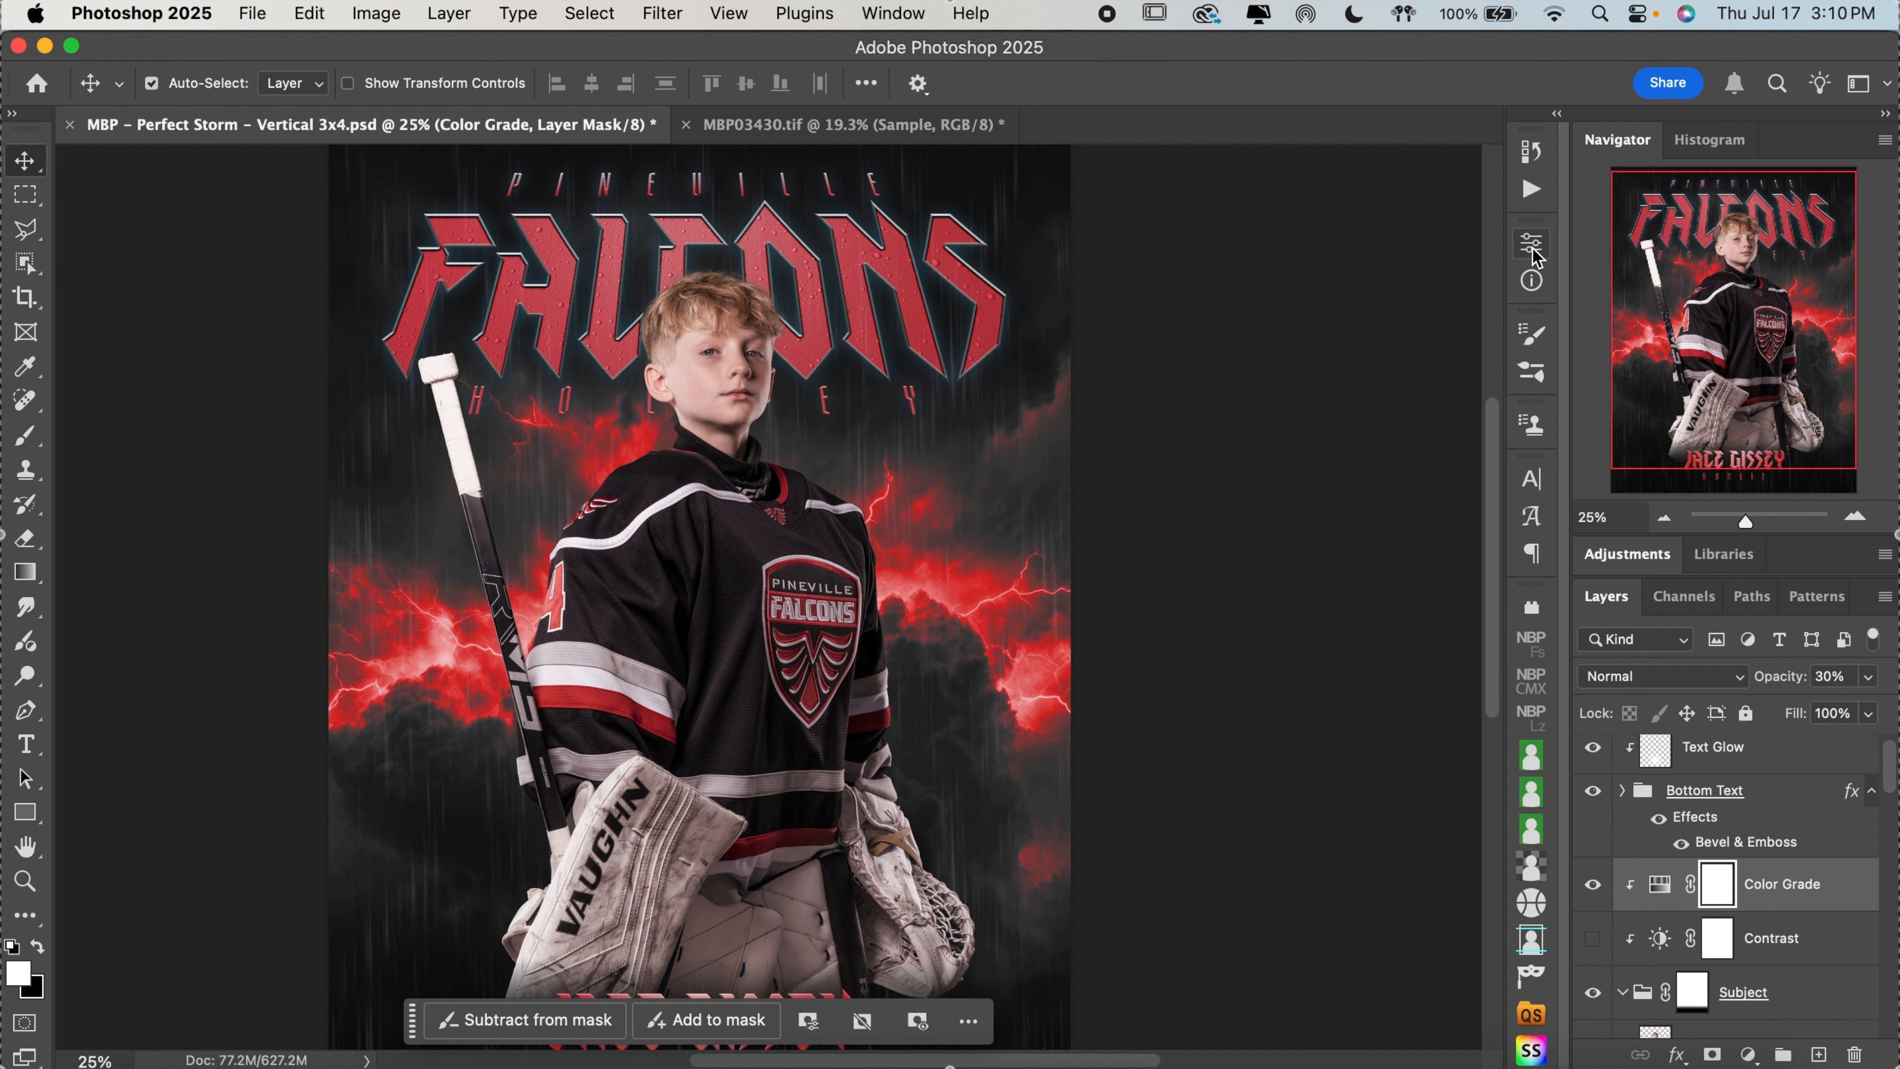
{"action": "left_click", "coordinate": [1684, 752]}
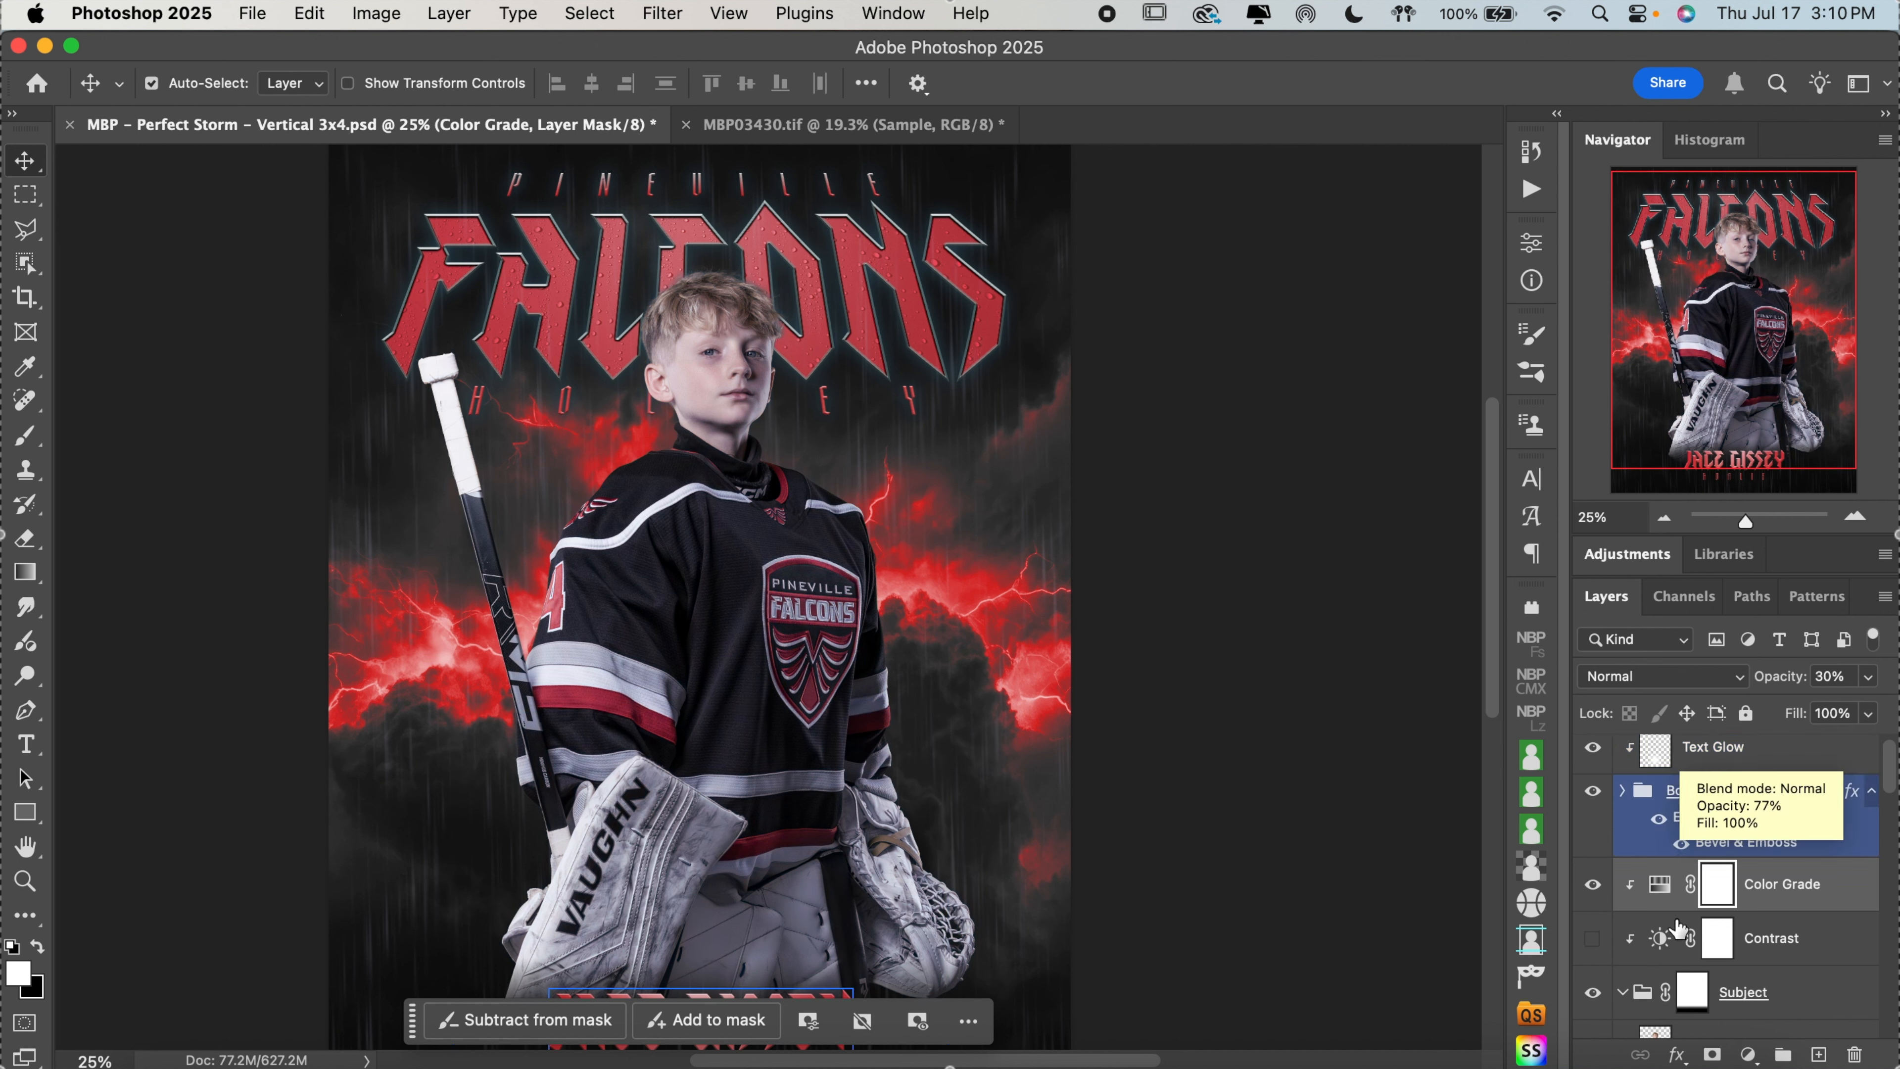
Reduce the saturation of the subject's Color Grade adjustment to 0
{"action": "left_click", "coordinate": [1667, 890]}
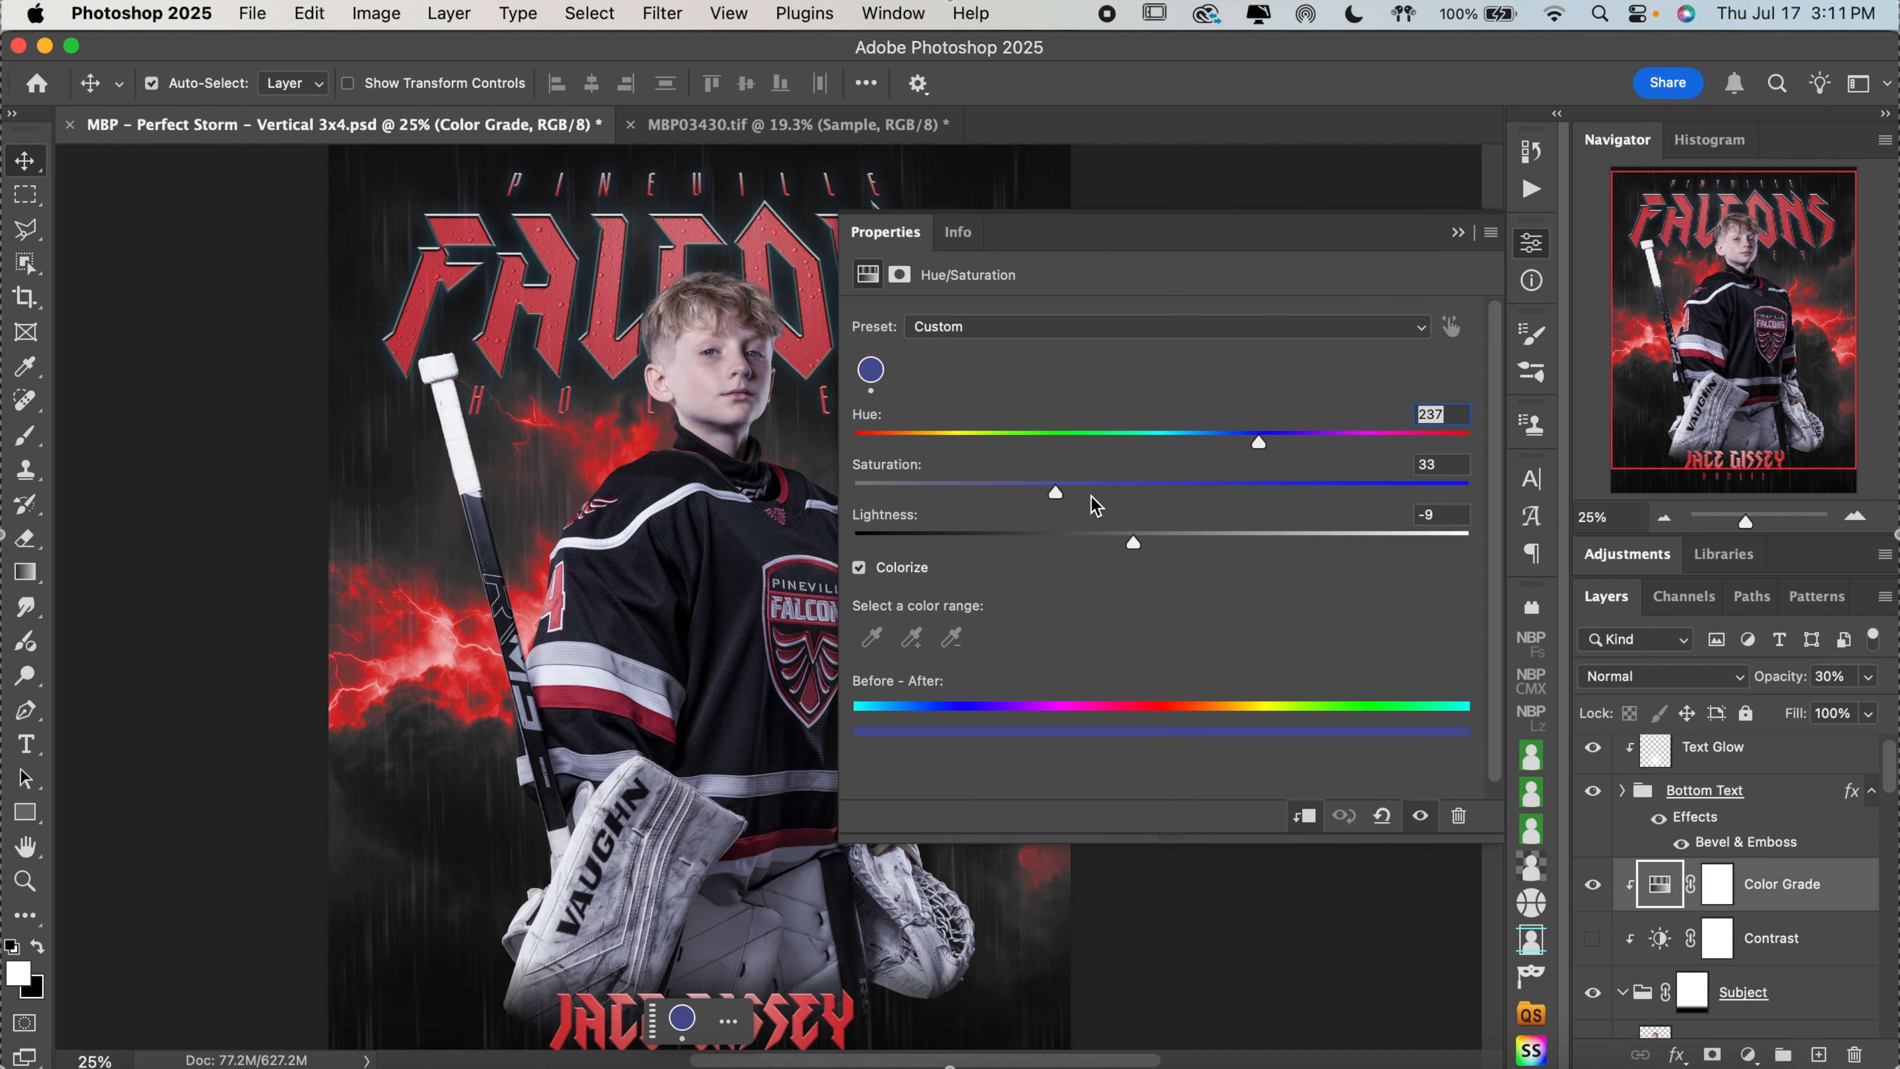
{"action": "left_click_drag", "start_coordinate": [1056, 494], "coordinate": [782, 500]}
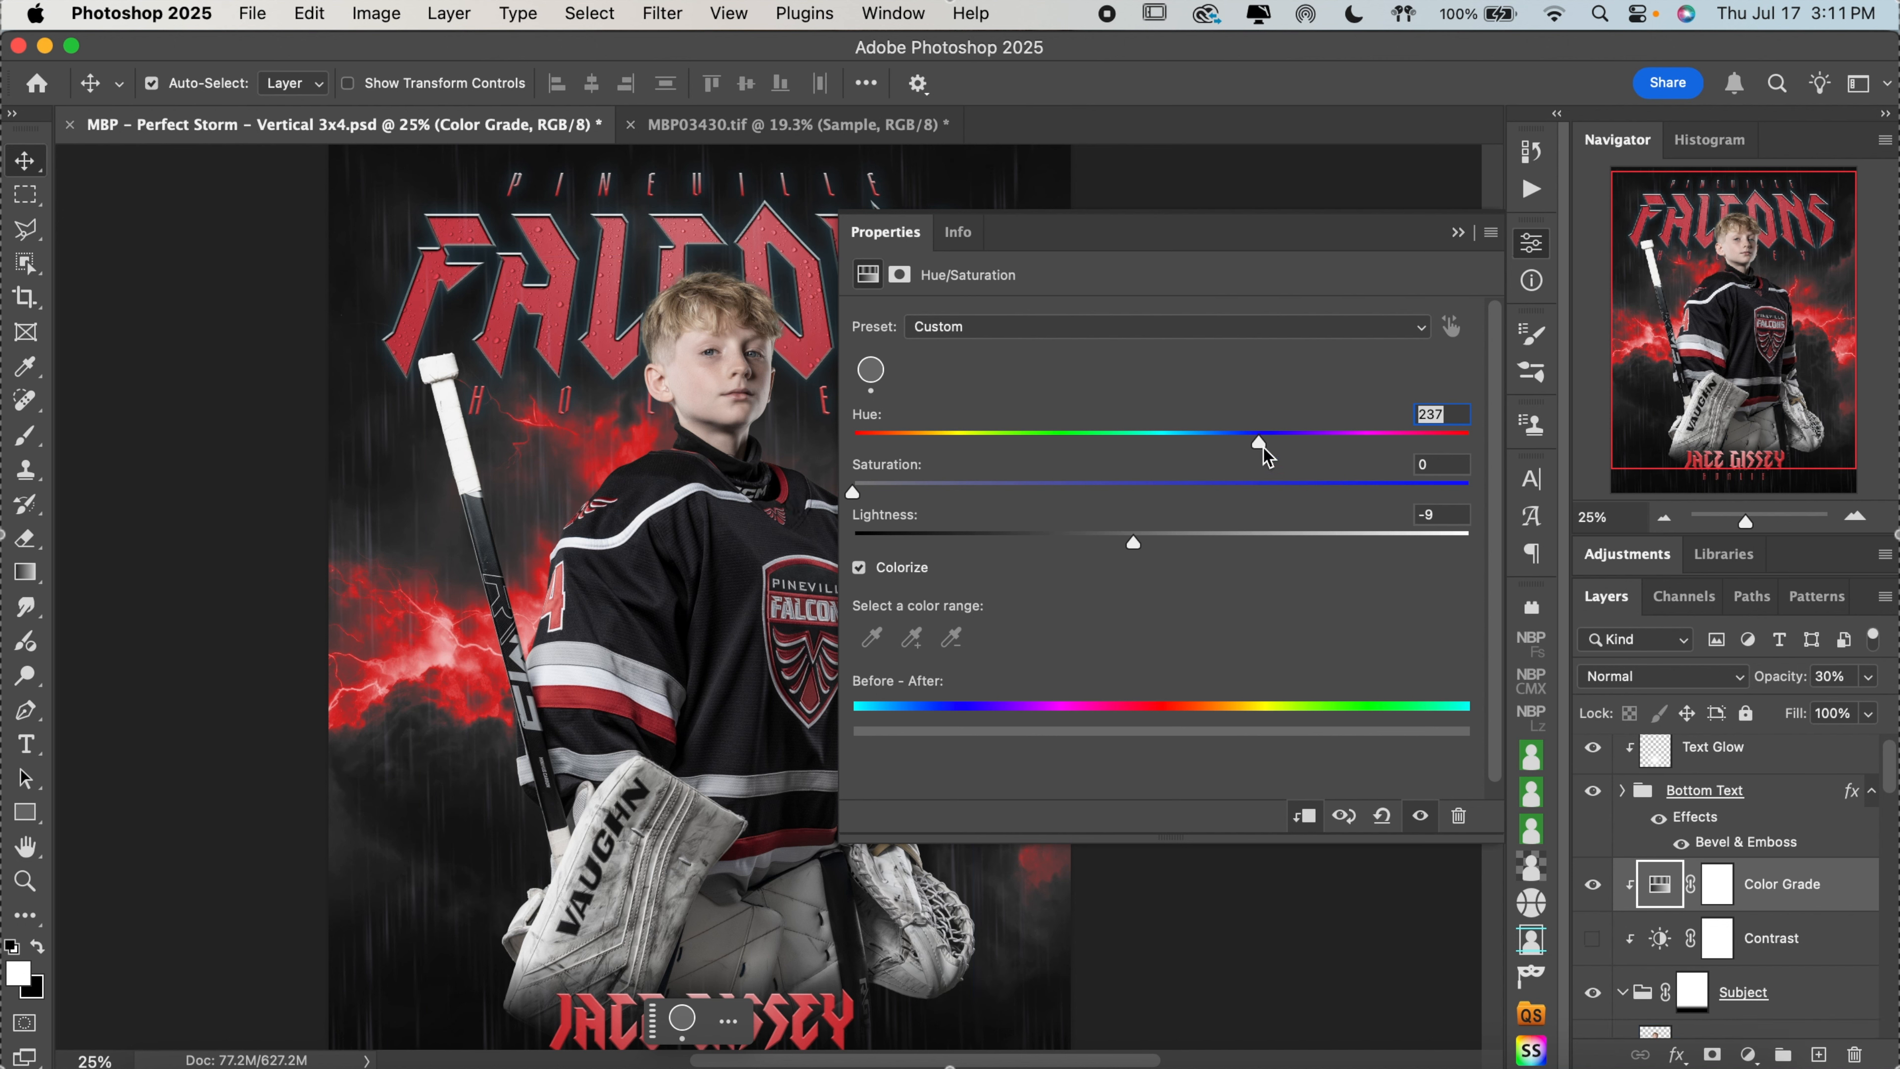
{"action": "left_click", "coordinate": [1531, 242]}
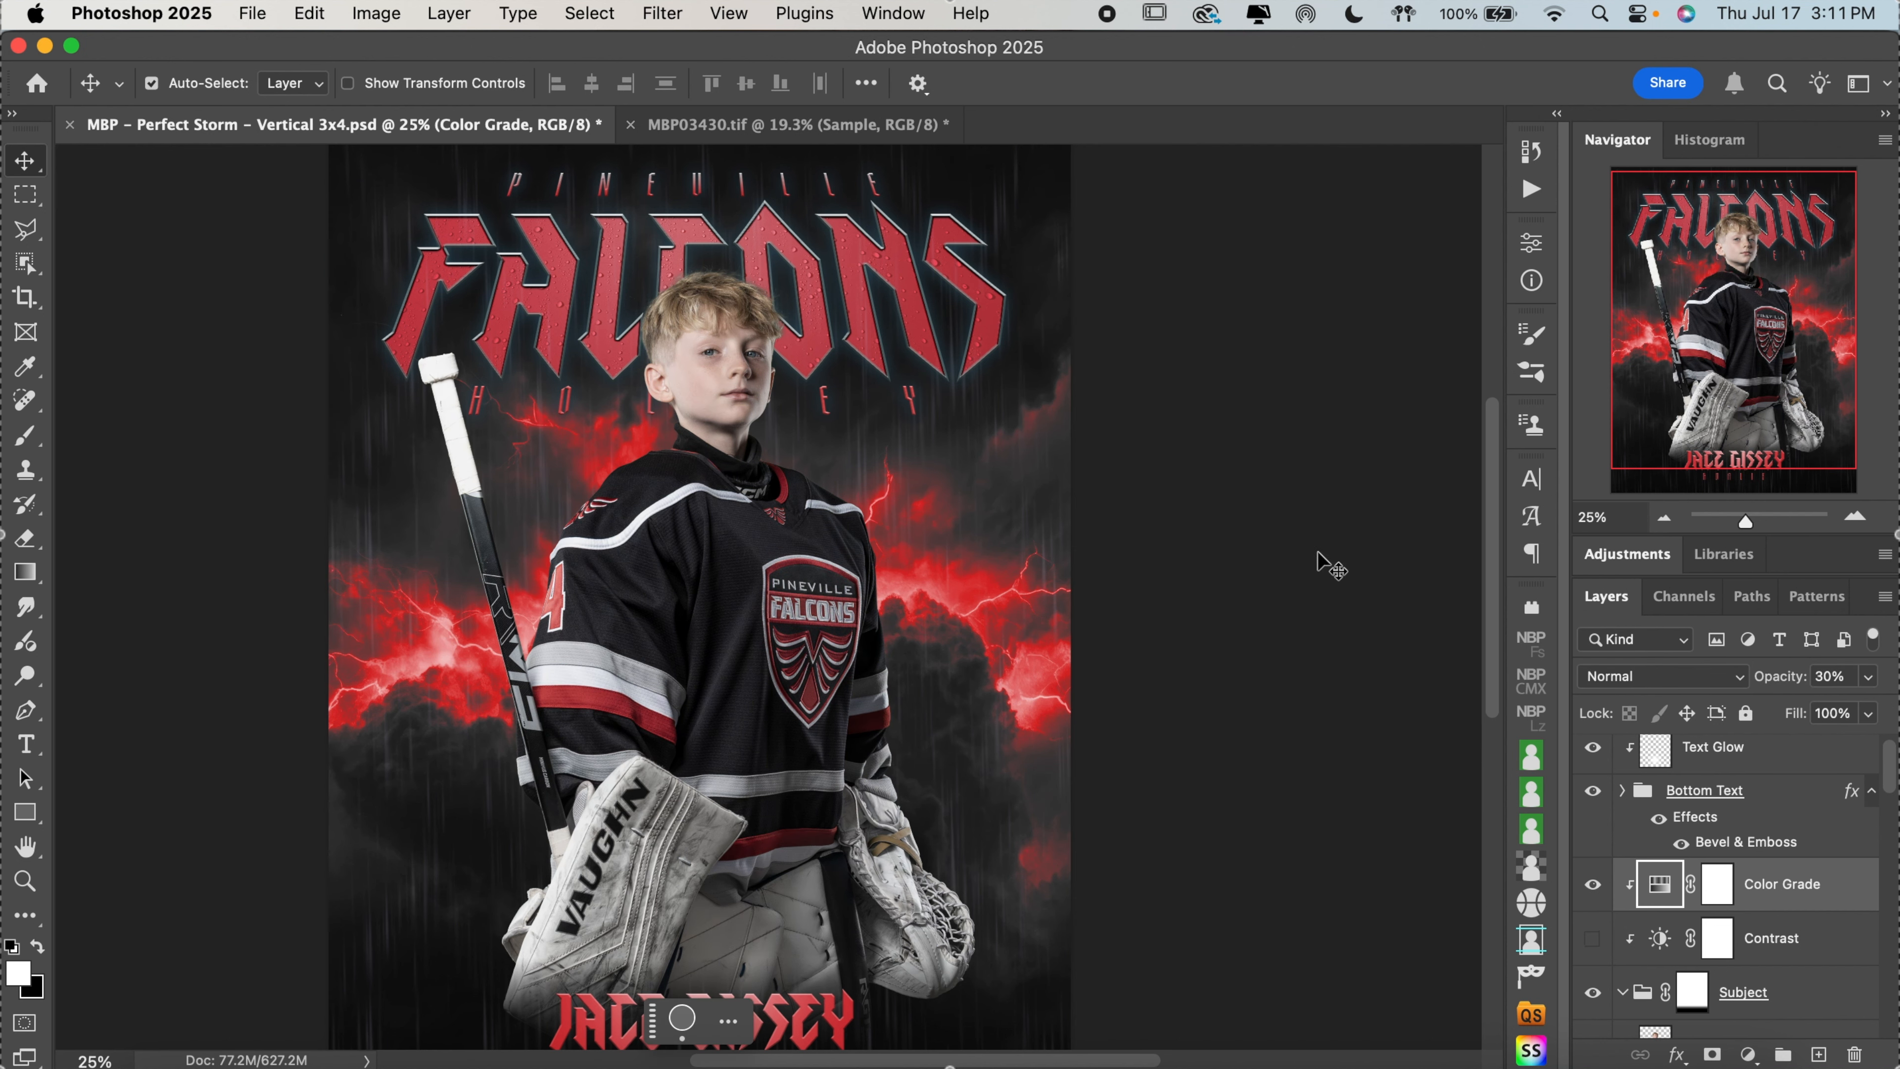
Hide the subject's Color Grade layer and turn on the Contrast adjustment layer above the Subject group
{"action": "scroll", "coordinate": [1317, 555], "scroll_direction": "down", "scroll_amount": 2}
{"action": "scroll", "coordinate": [1316, 555], "scroll_direction": "down", "scroll_amount": 2}
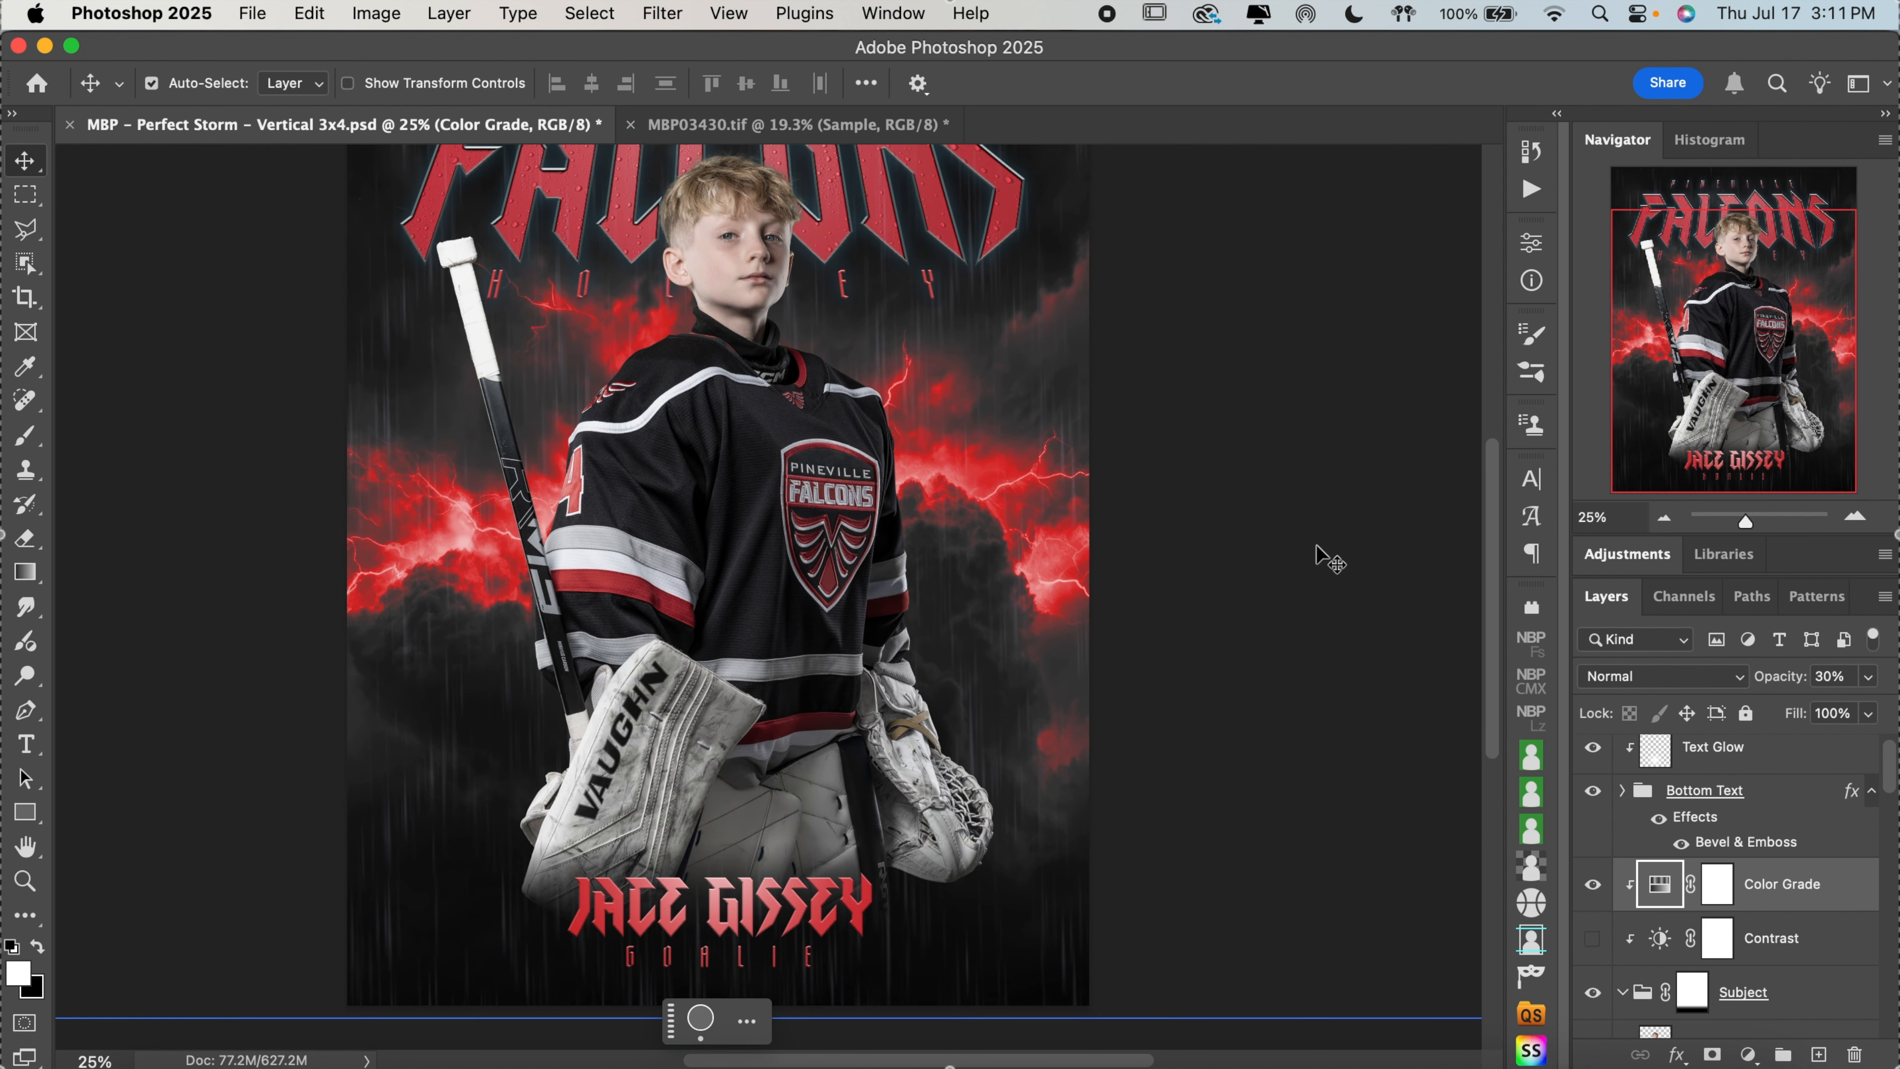
{"action": "left_click", "coordinate": [1593, 884]}
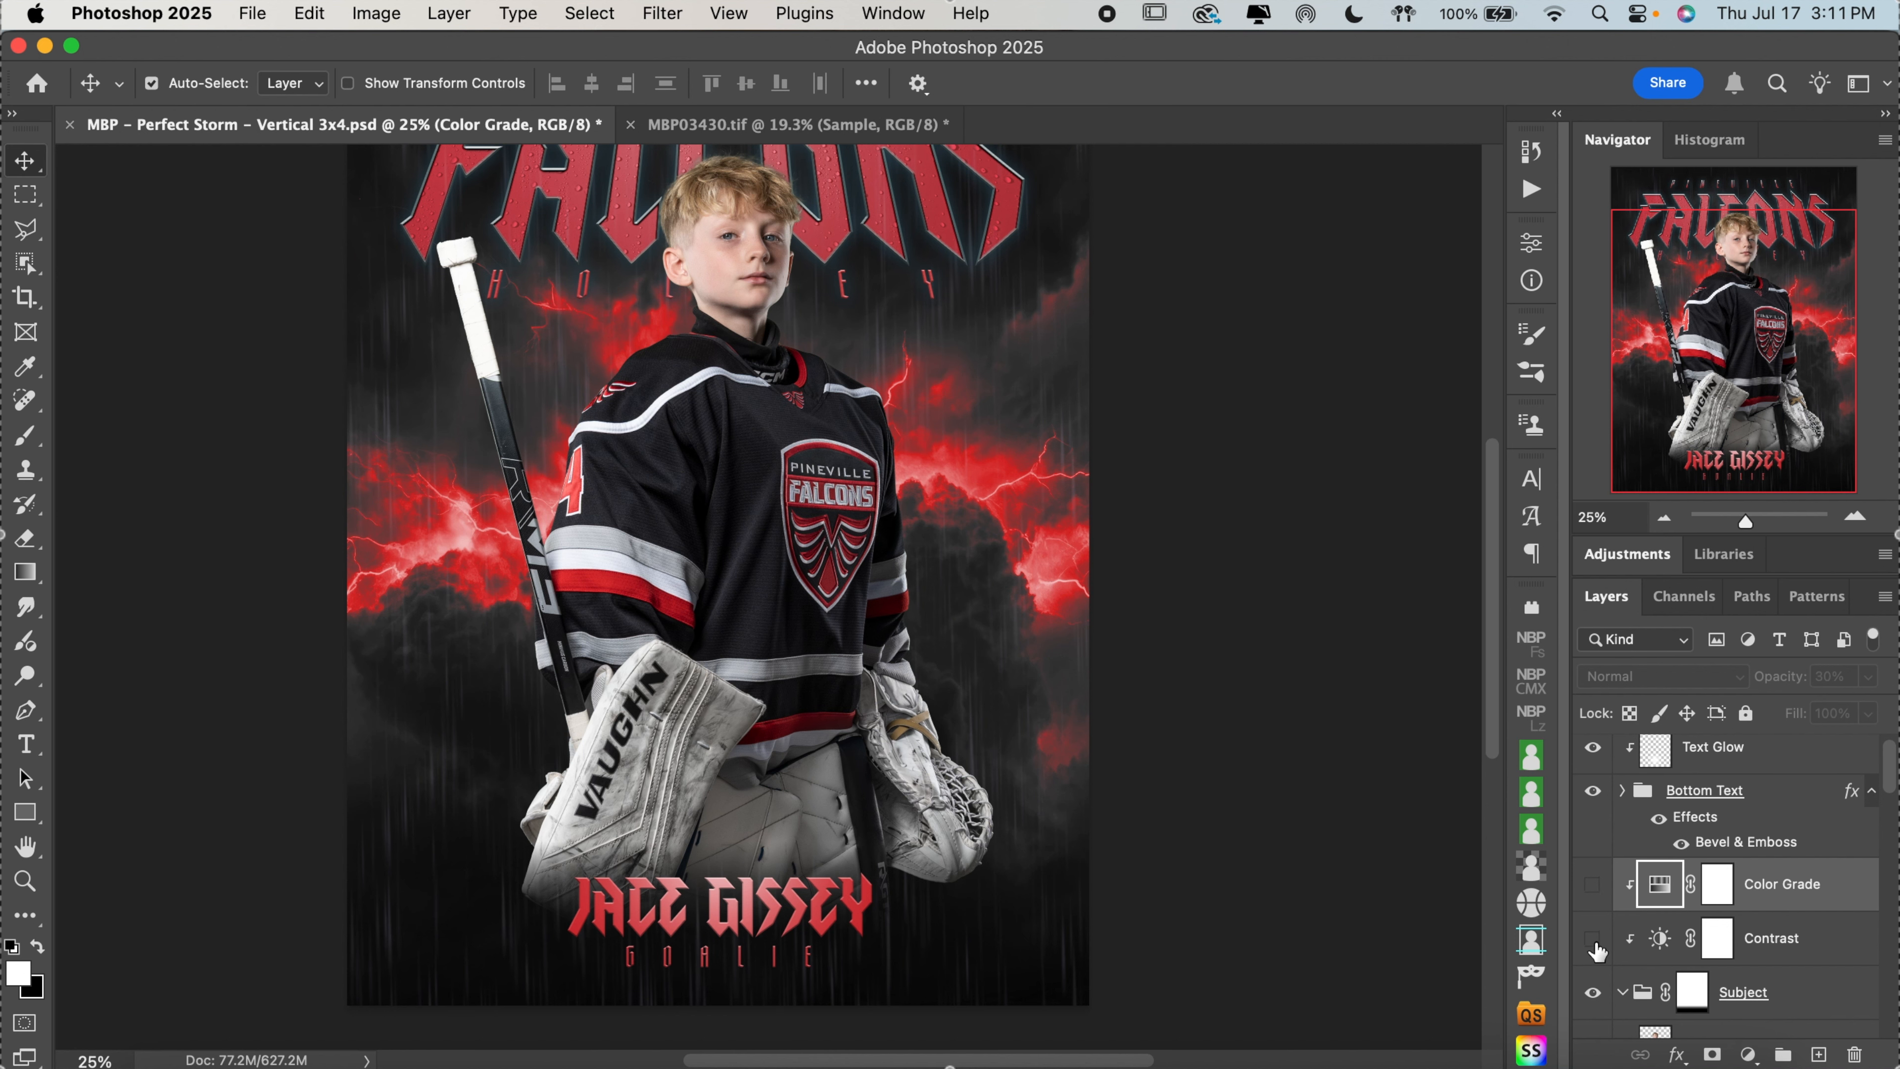
{"action": "left_click", "coordinate": [1593, 938]}
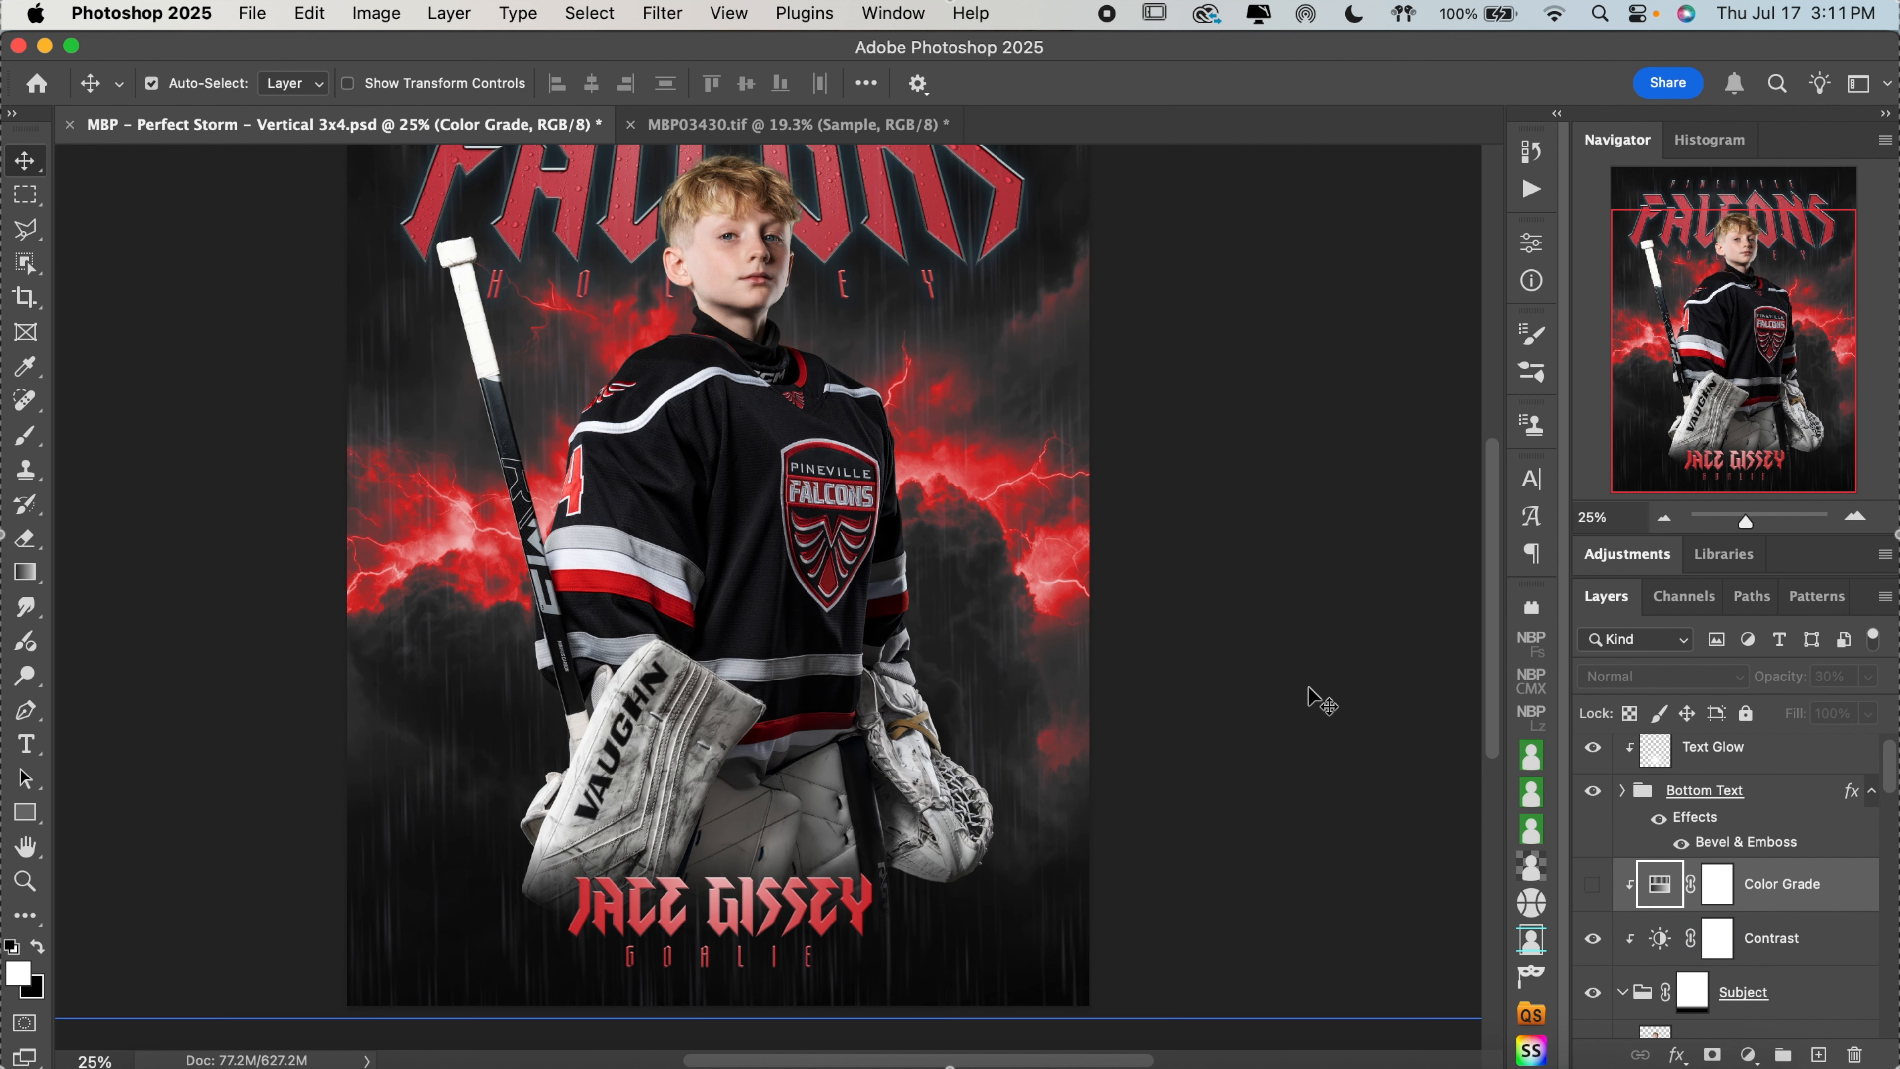
{"action": "scroll", "coordinate": [1315, 692], "scroll_direction": "up", "scroll_amount": 3}
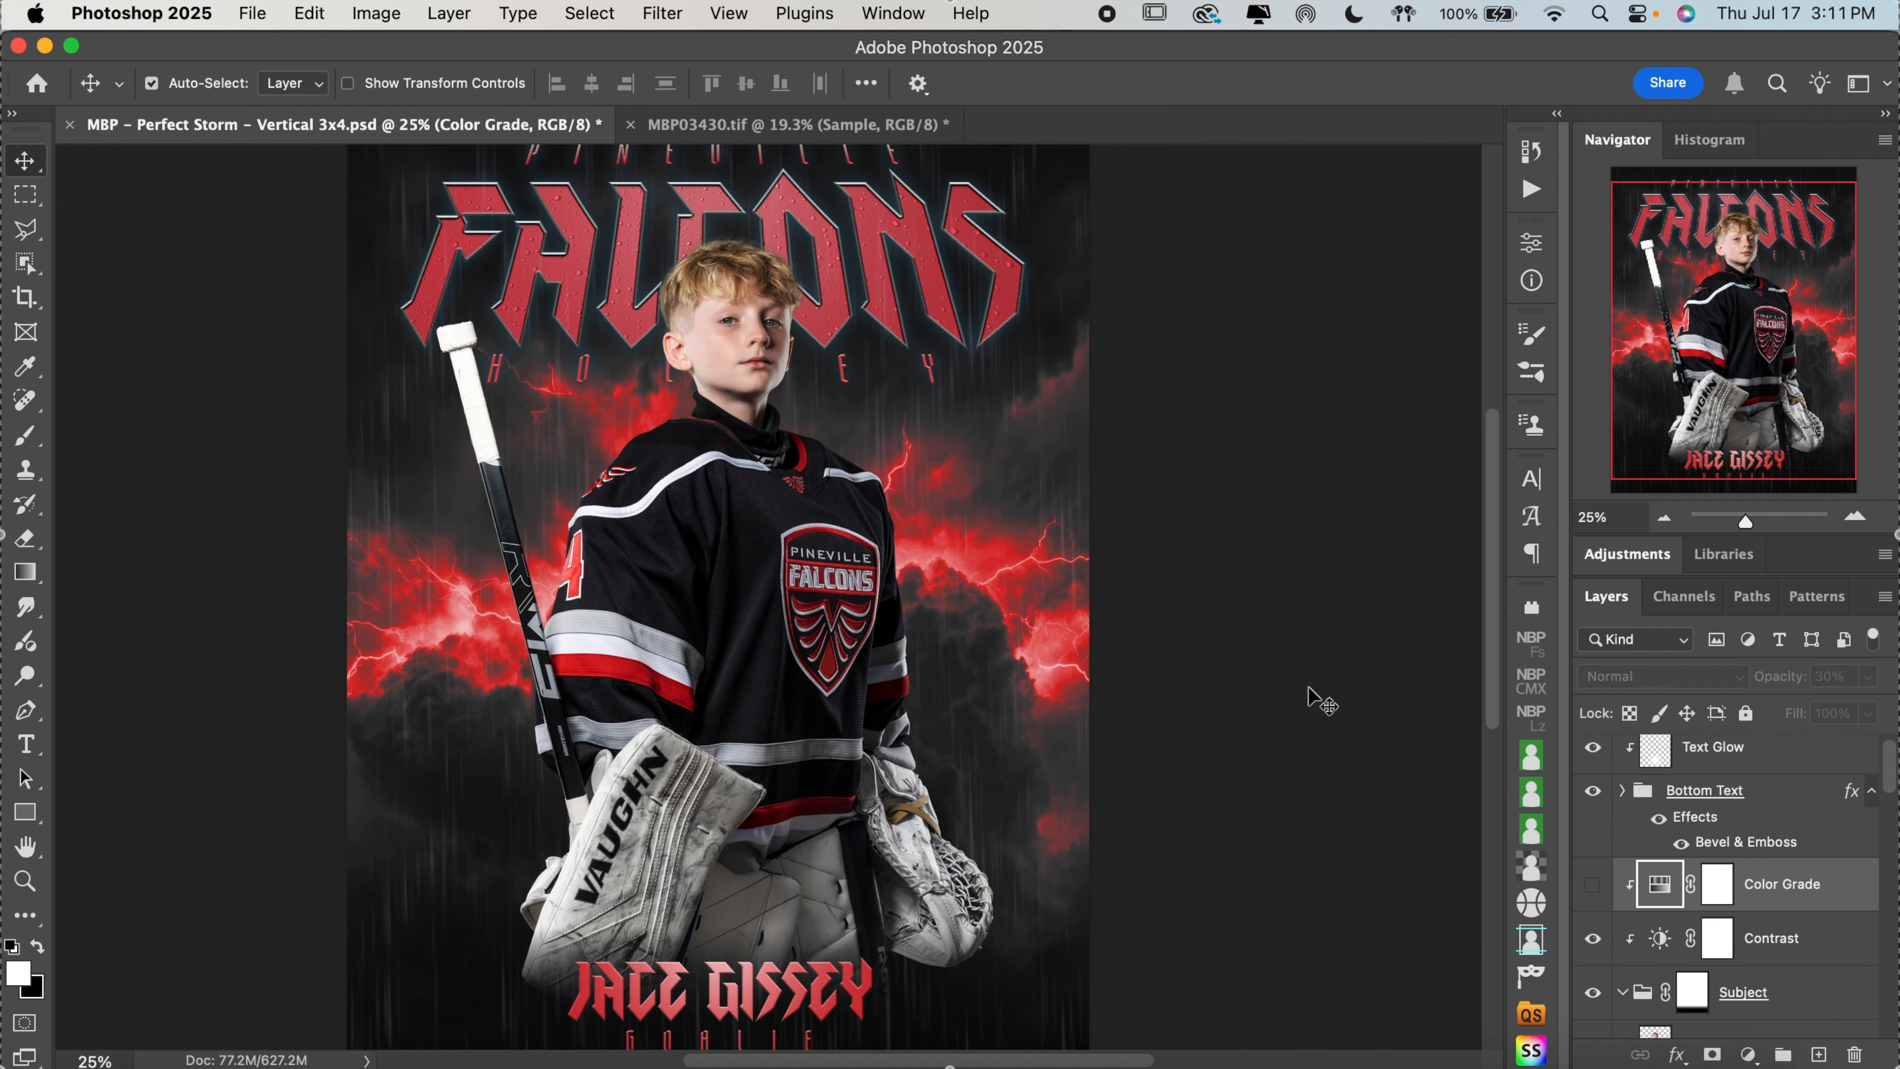
{"action": "left_click", "coordinate": [1751, 936]}
Show the subject's Color Grade layer again and set its lightness to 0
{"action": "left_click", "coordinate": [1593, 884]}
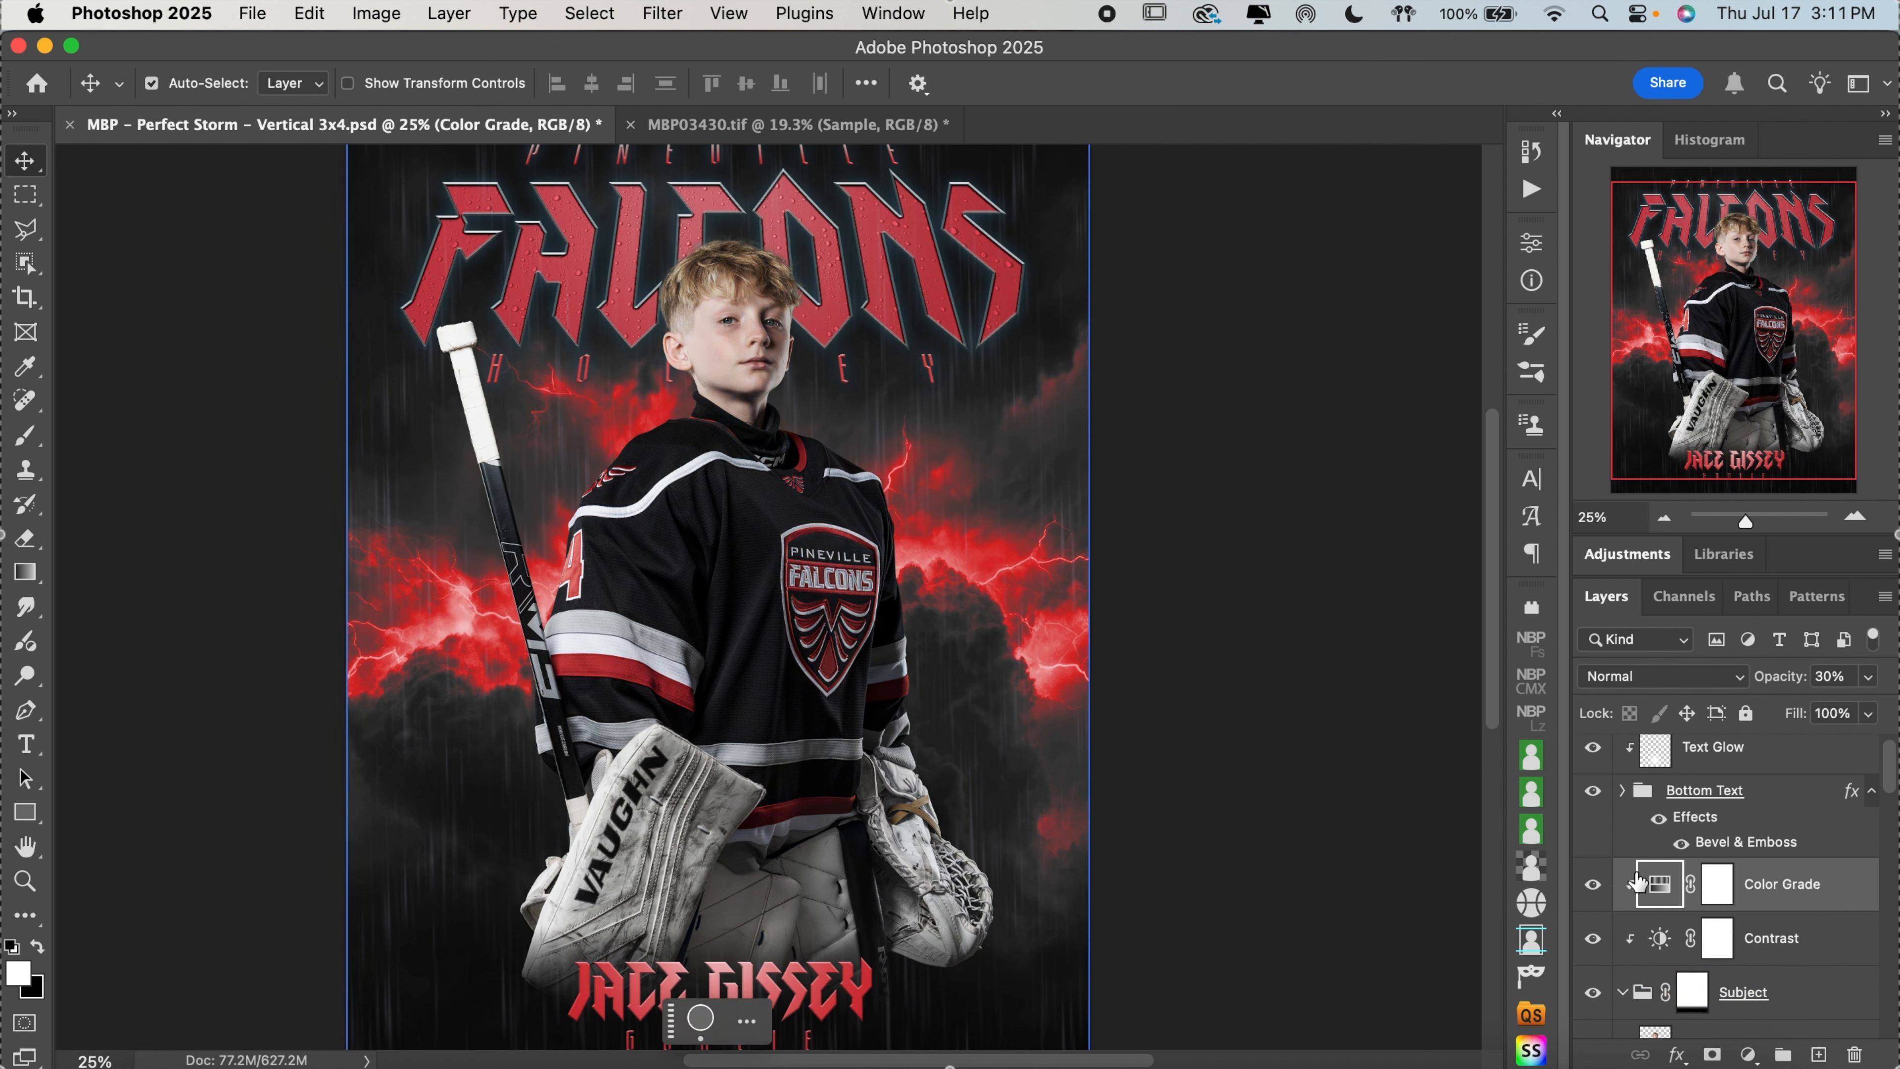
{"action": "double_click", "coordinate": [1657, 885]}
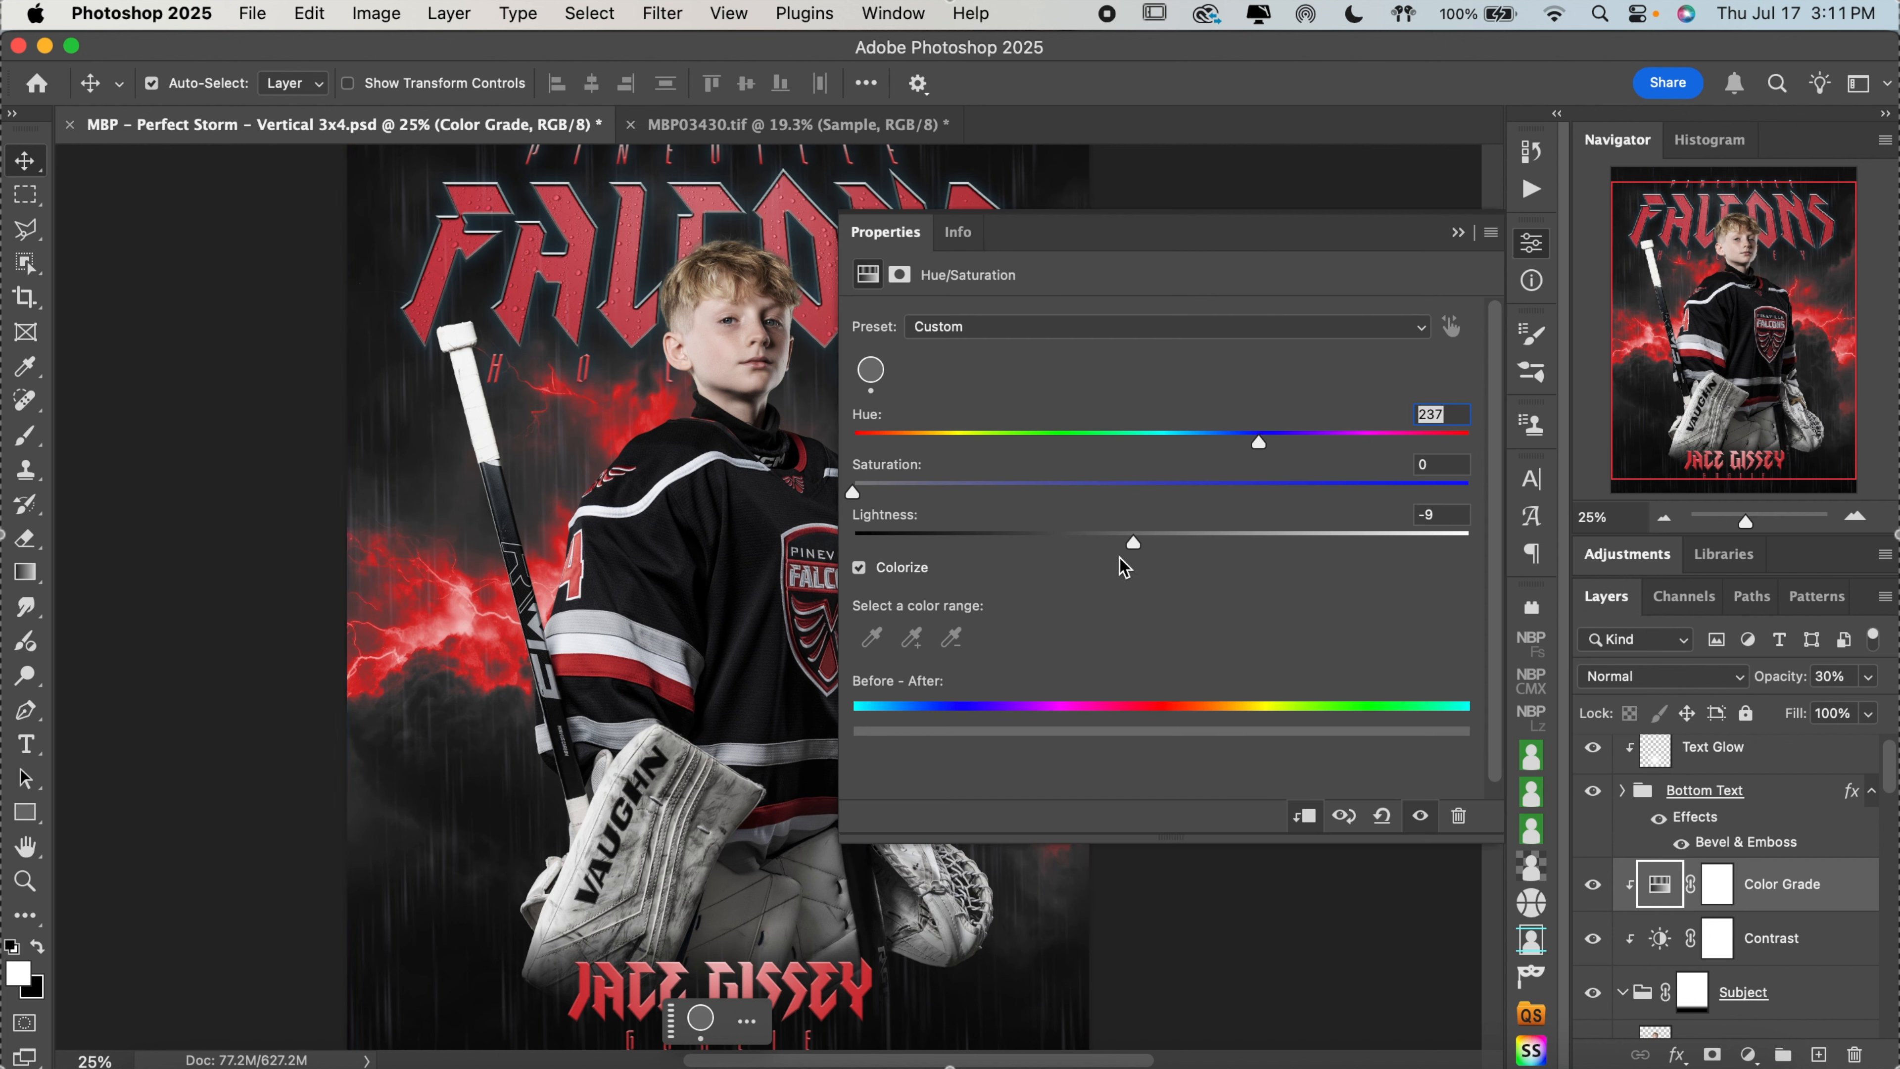
{"action": "left_click", "coordinate": [1433, 515]}
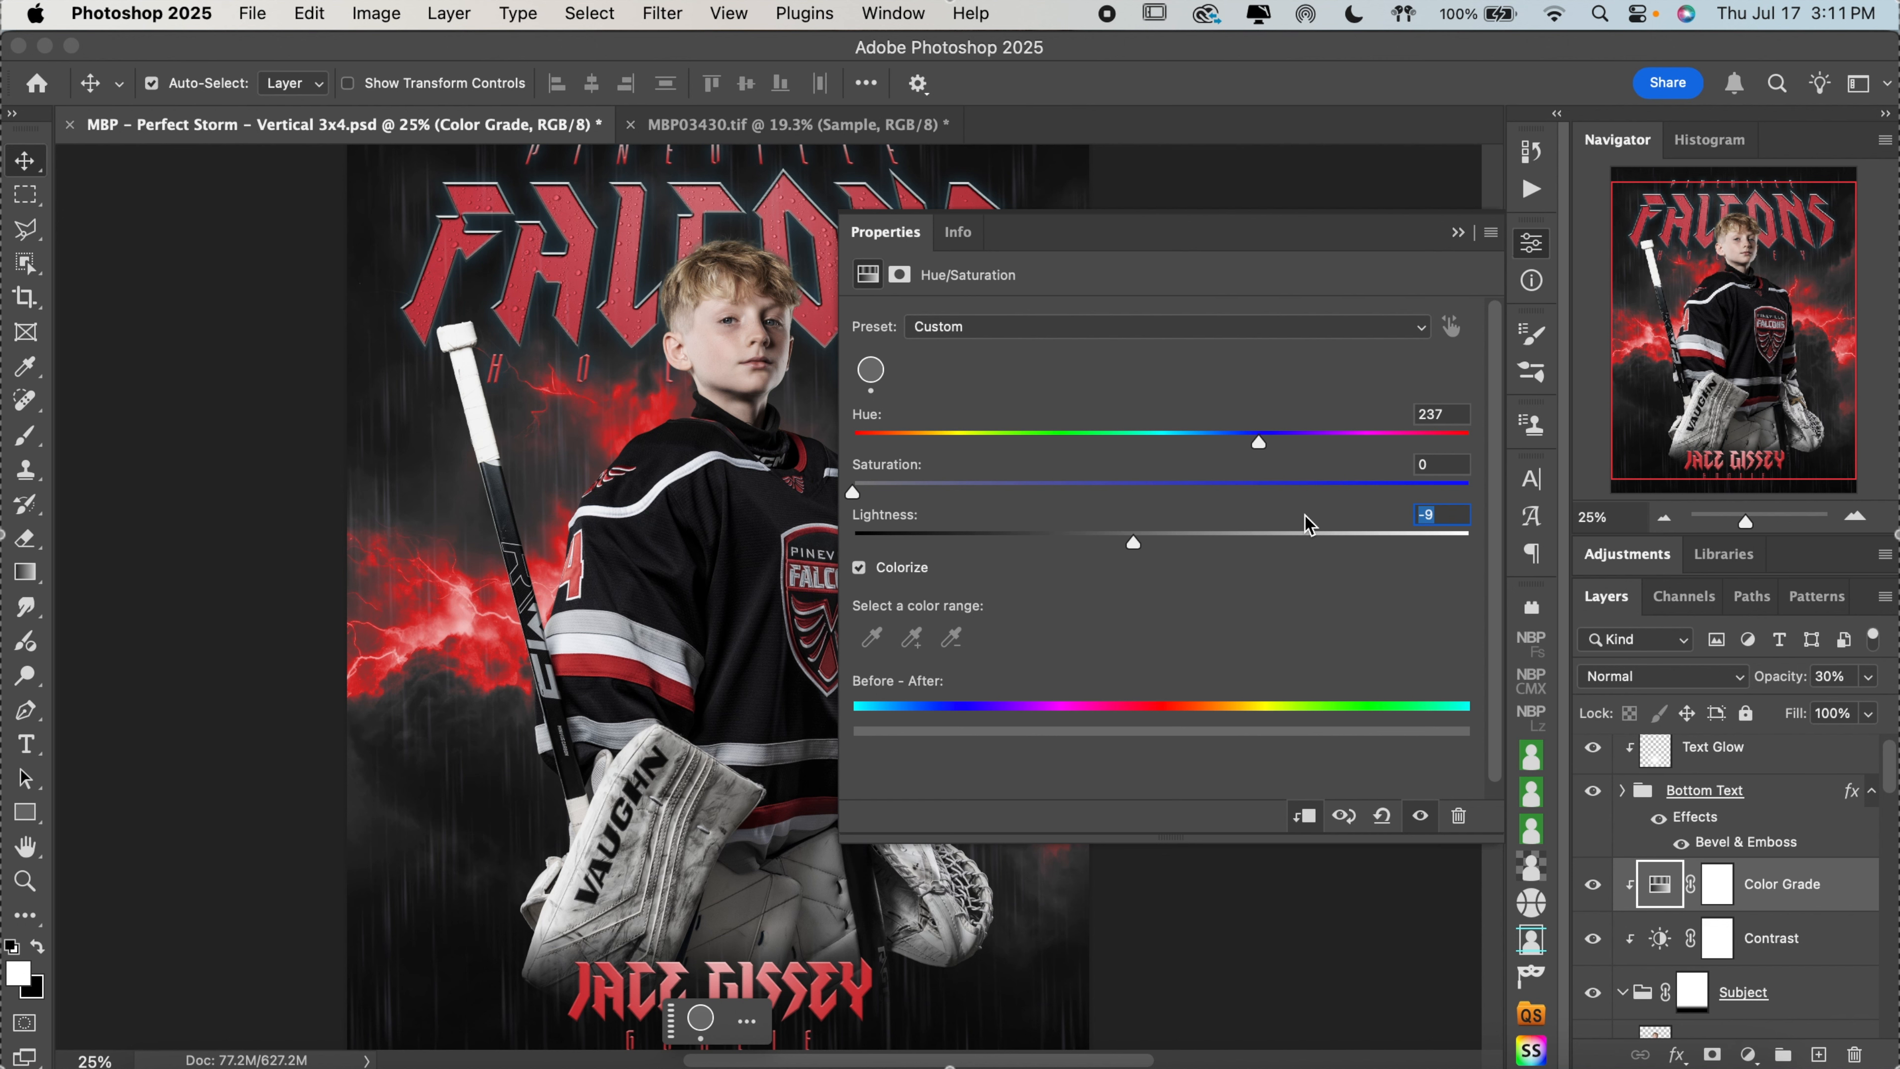
{"action": "type", "text": "0"}
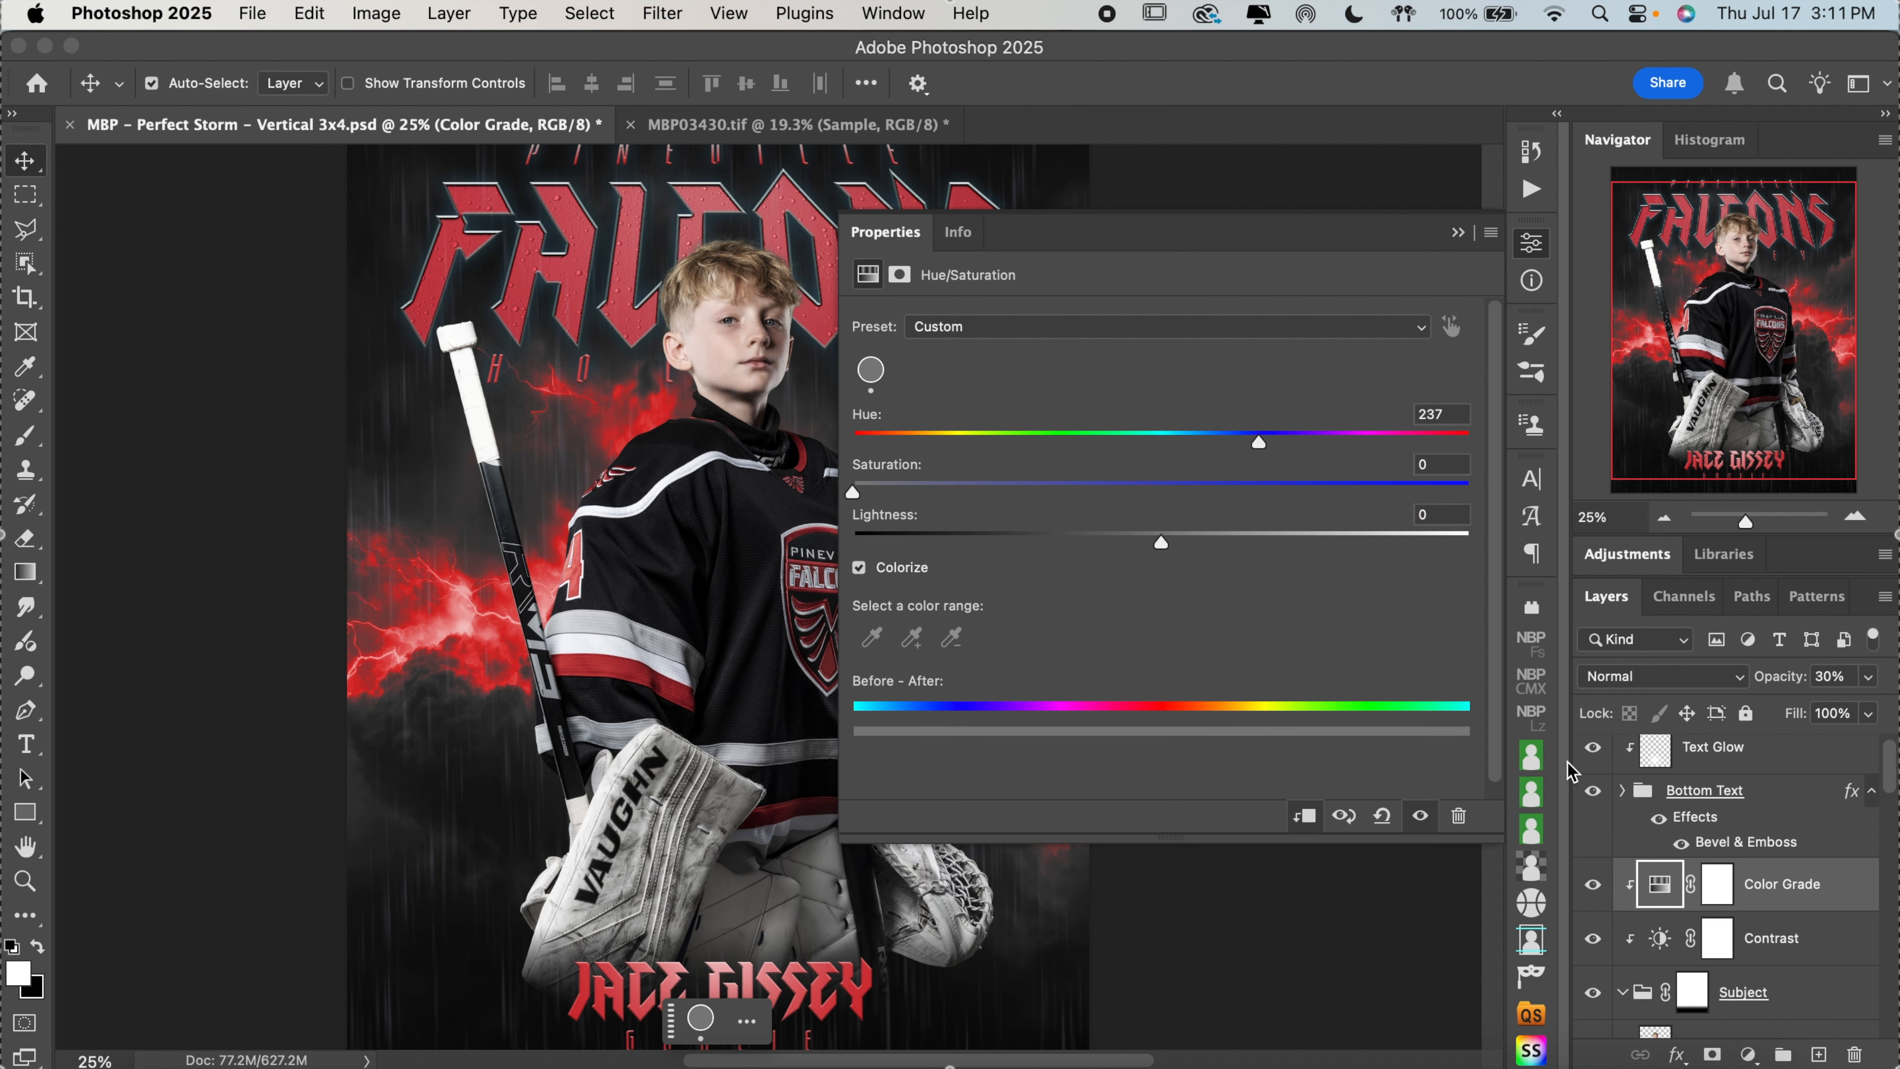
Compare the player with the Color Grade adjustment hidden and shown, and look over the poster
{"action": "left_click", "coordinate": [1593, 884]}
{"action": "left_click", "coordinate": [1593, 884]}
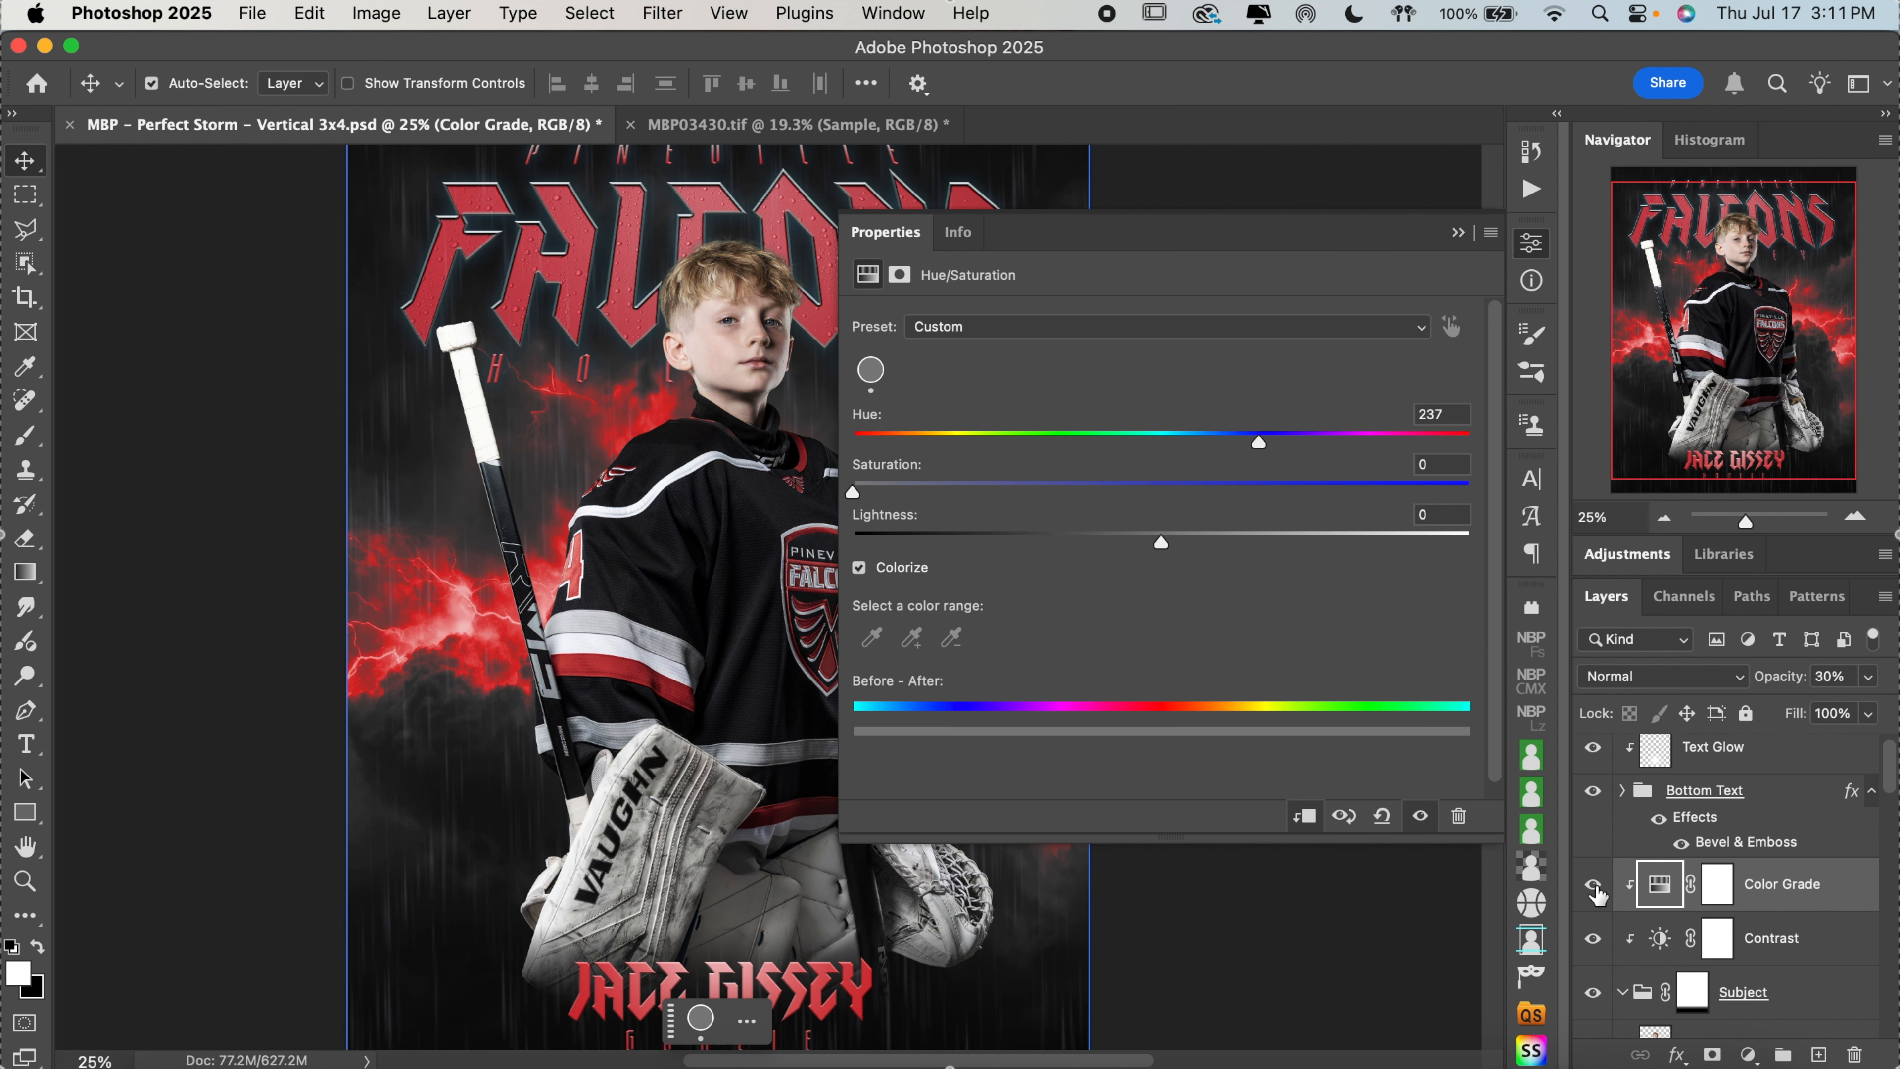
{"action": "left_click", "coordinate": [1594, 888]}
{"action": "left_click", "coordinate": [1595, 888]}
{"action": "left_click", "coordinate": [1531, 244]}
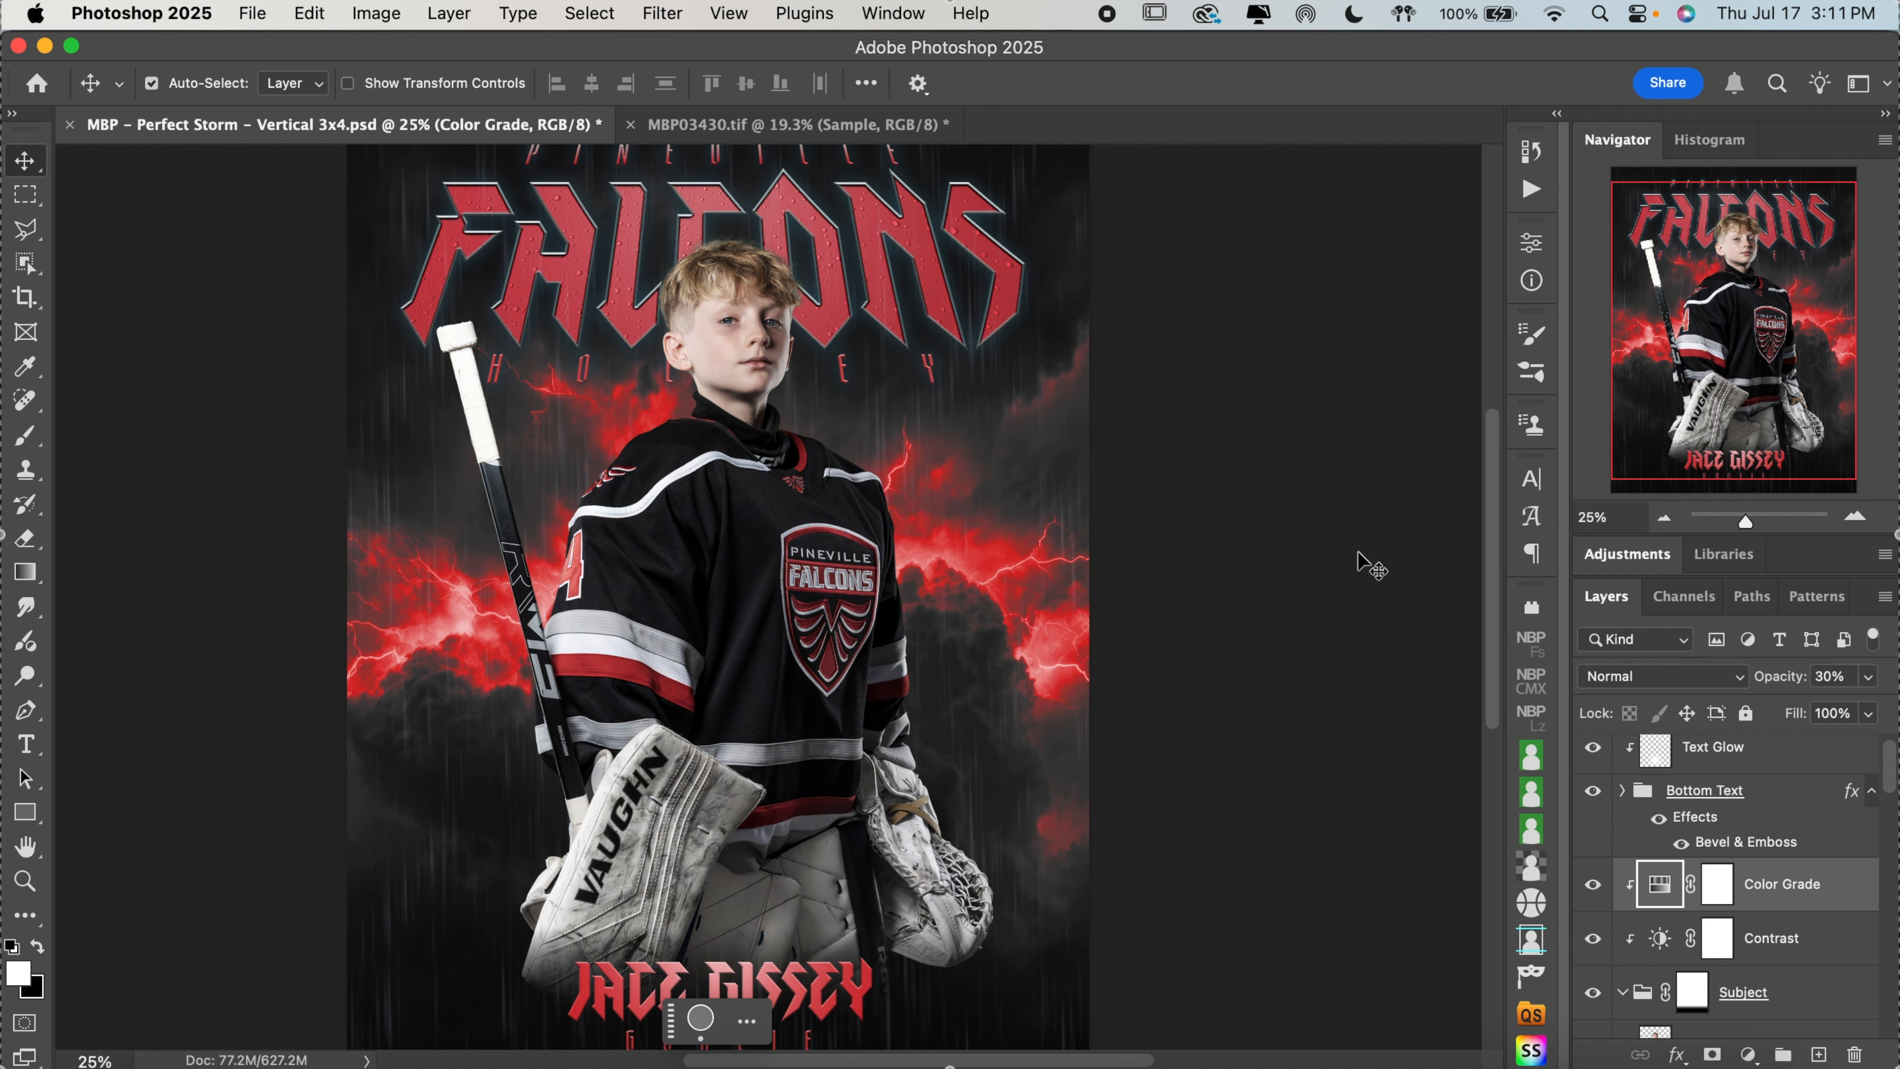
{"action": "scroll", "coordinate": [1356, 561], "scroll_direction": "down", "scroll_amount": 5}
{"action": "scroll", "coordinate": [1356, 561], "scroll_direction": "up", "scroll_amount": 4}
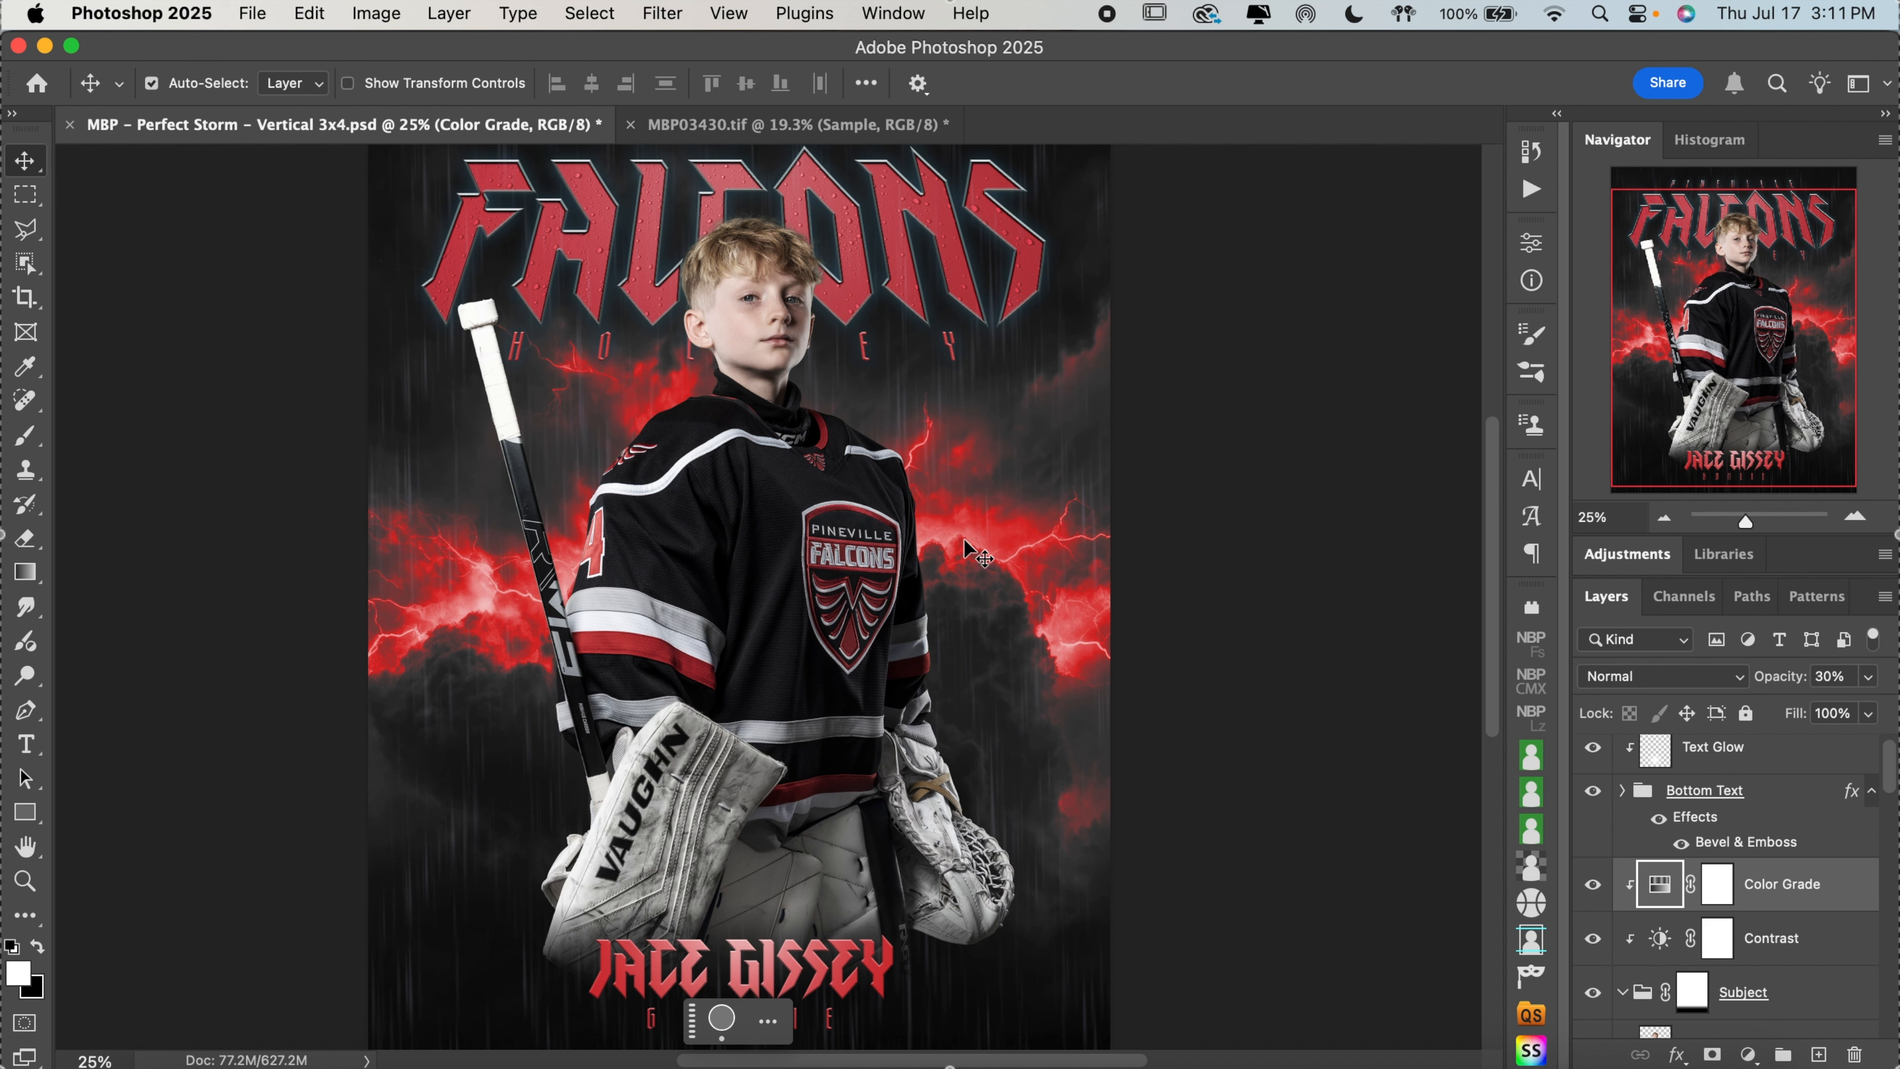
Set the hue of the storm background's Center Glow adjustment to 352
{"action": "left_click", "coordinate": [1773, 938]}
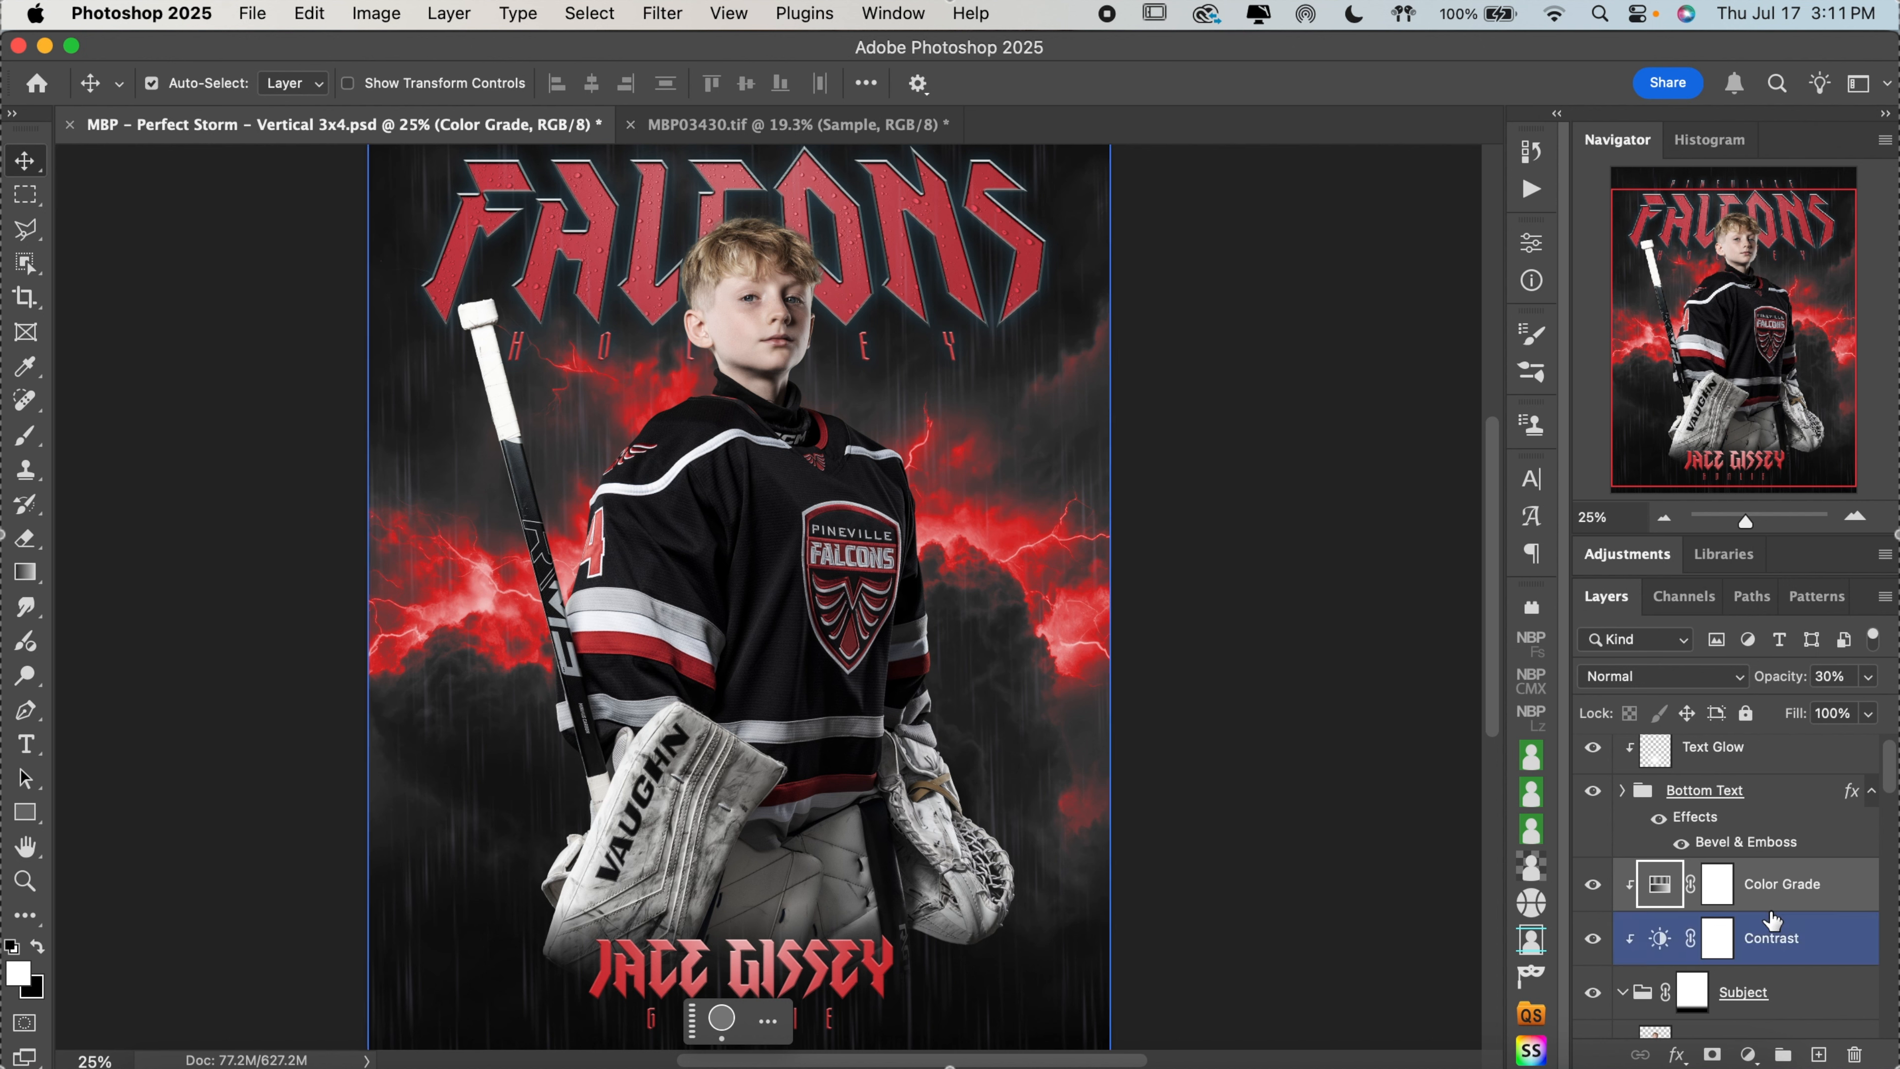
{"action": "scroll", "coordinate": [1771, 919], "scroll_direction": "down", "scroll_amount": 3}
{"action": "scroll", "coordinate": [1772, 919], "scroll_direction": "down", "scroll_amount": 8}
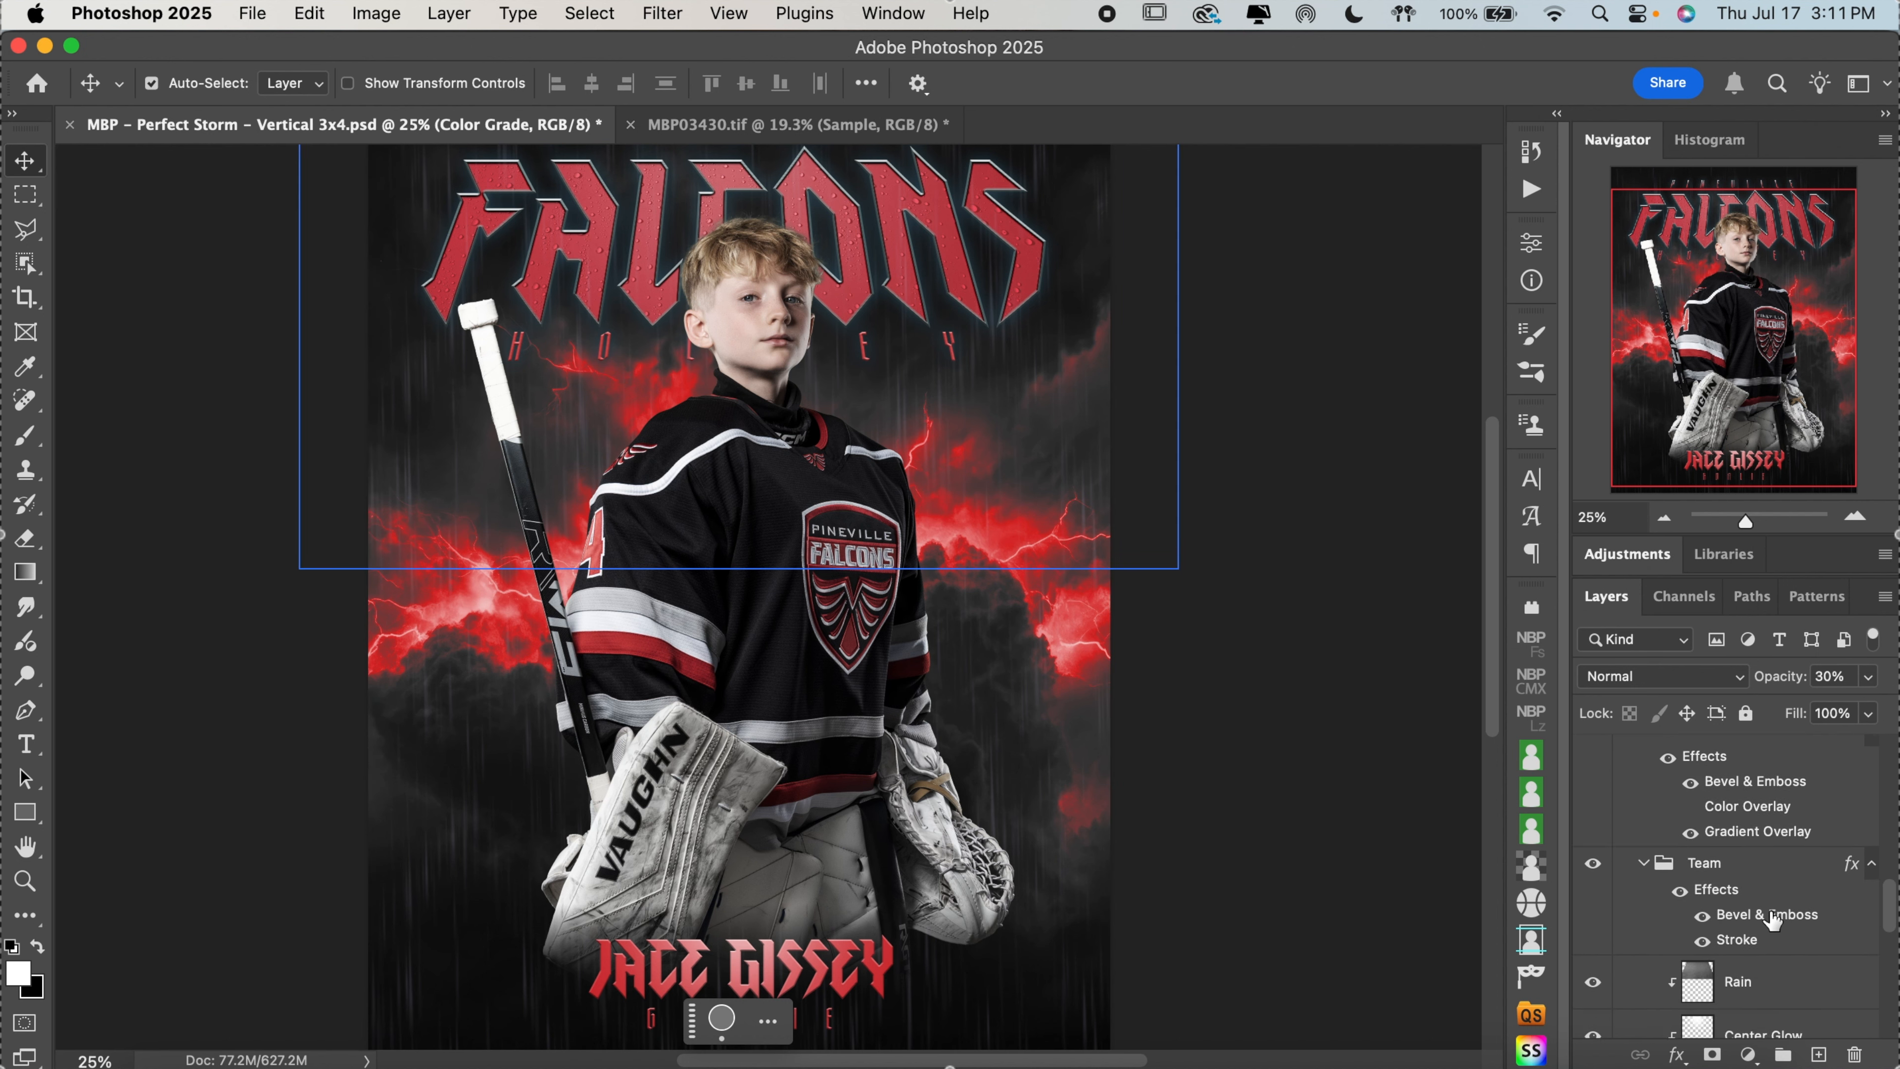
{"action": "scroll", "coordinate": [1772, 919], "scroll_direction": "down", "scroll_amount": 10}
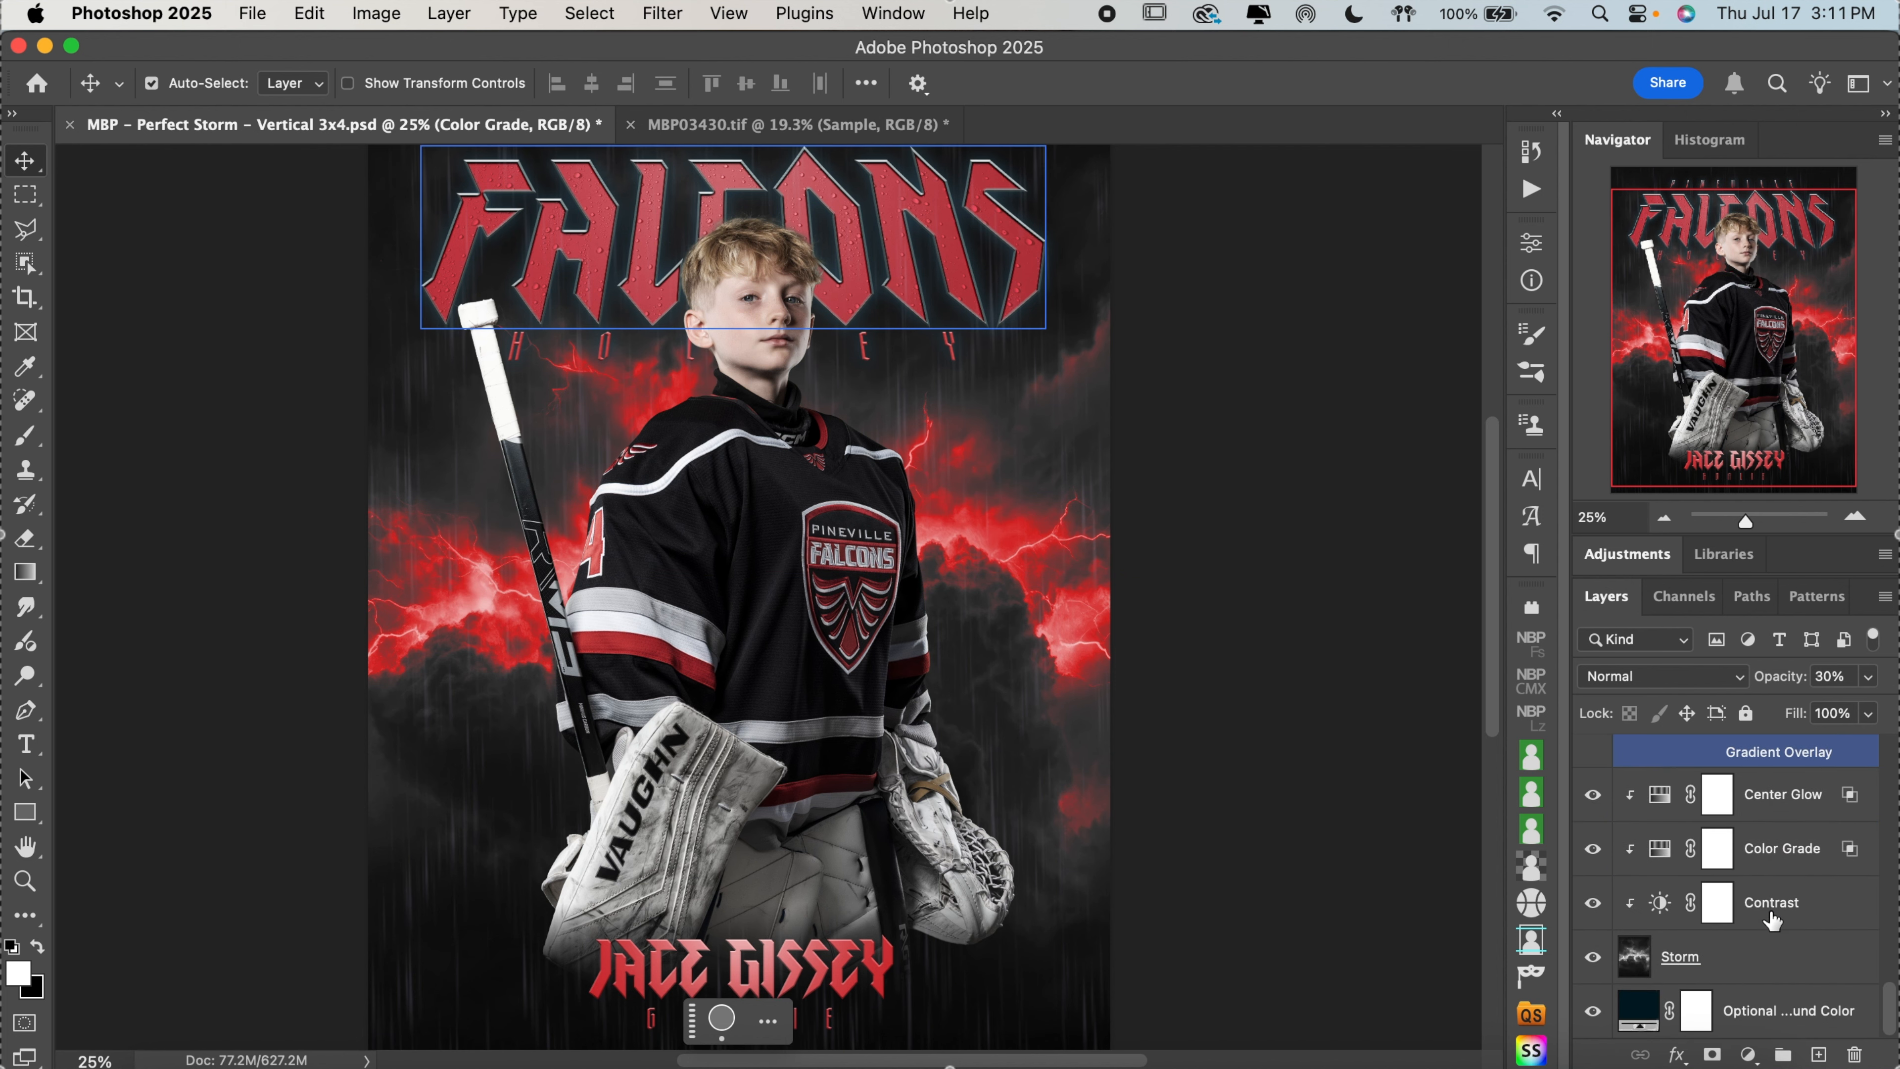
{"action": "double_click", "coordinate": [1660, 795]}
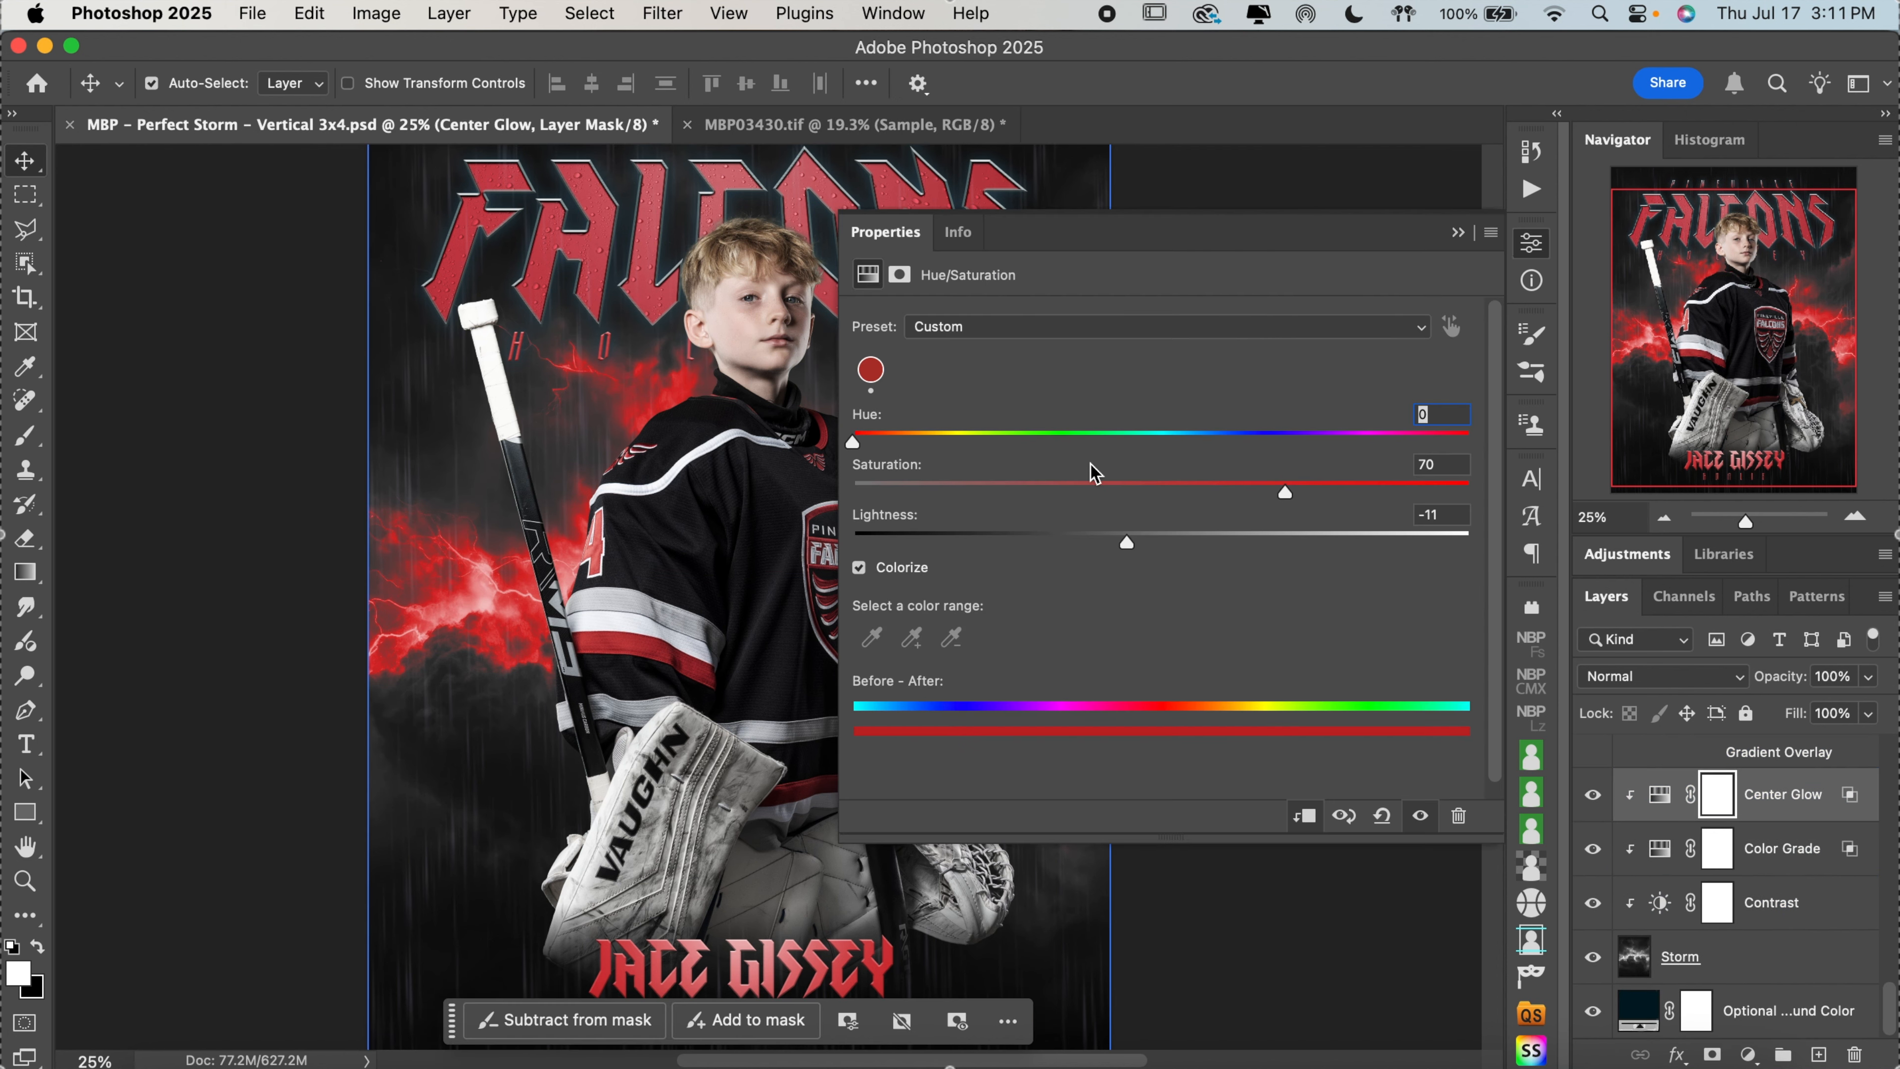
{"action": "scroll", "coordinate": [805, 555], "scroll_direction": "right", "scroll_amount": 5}
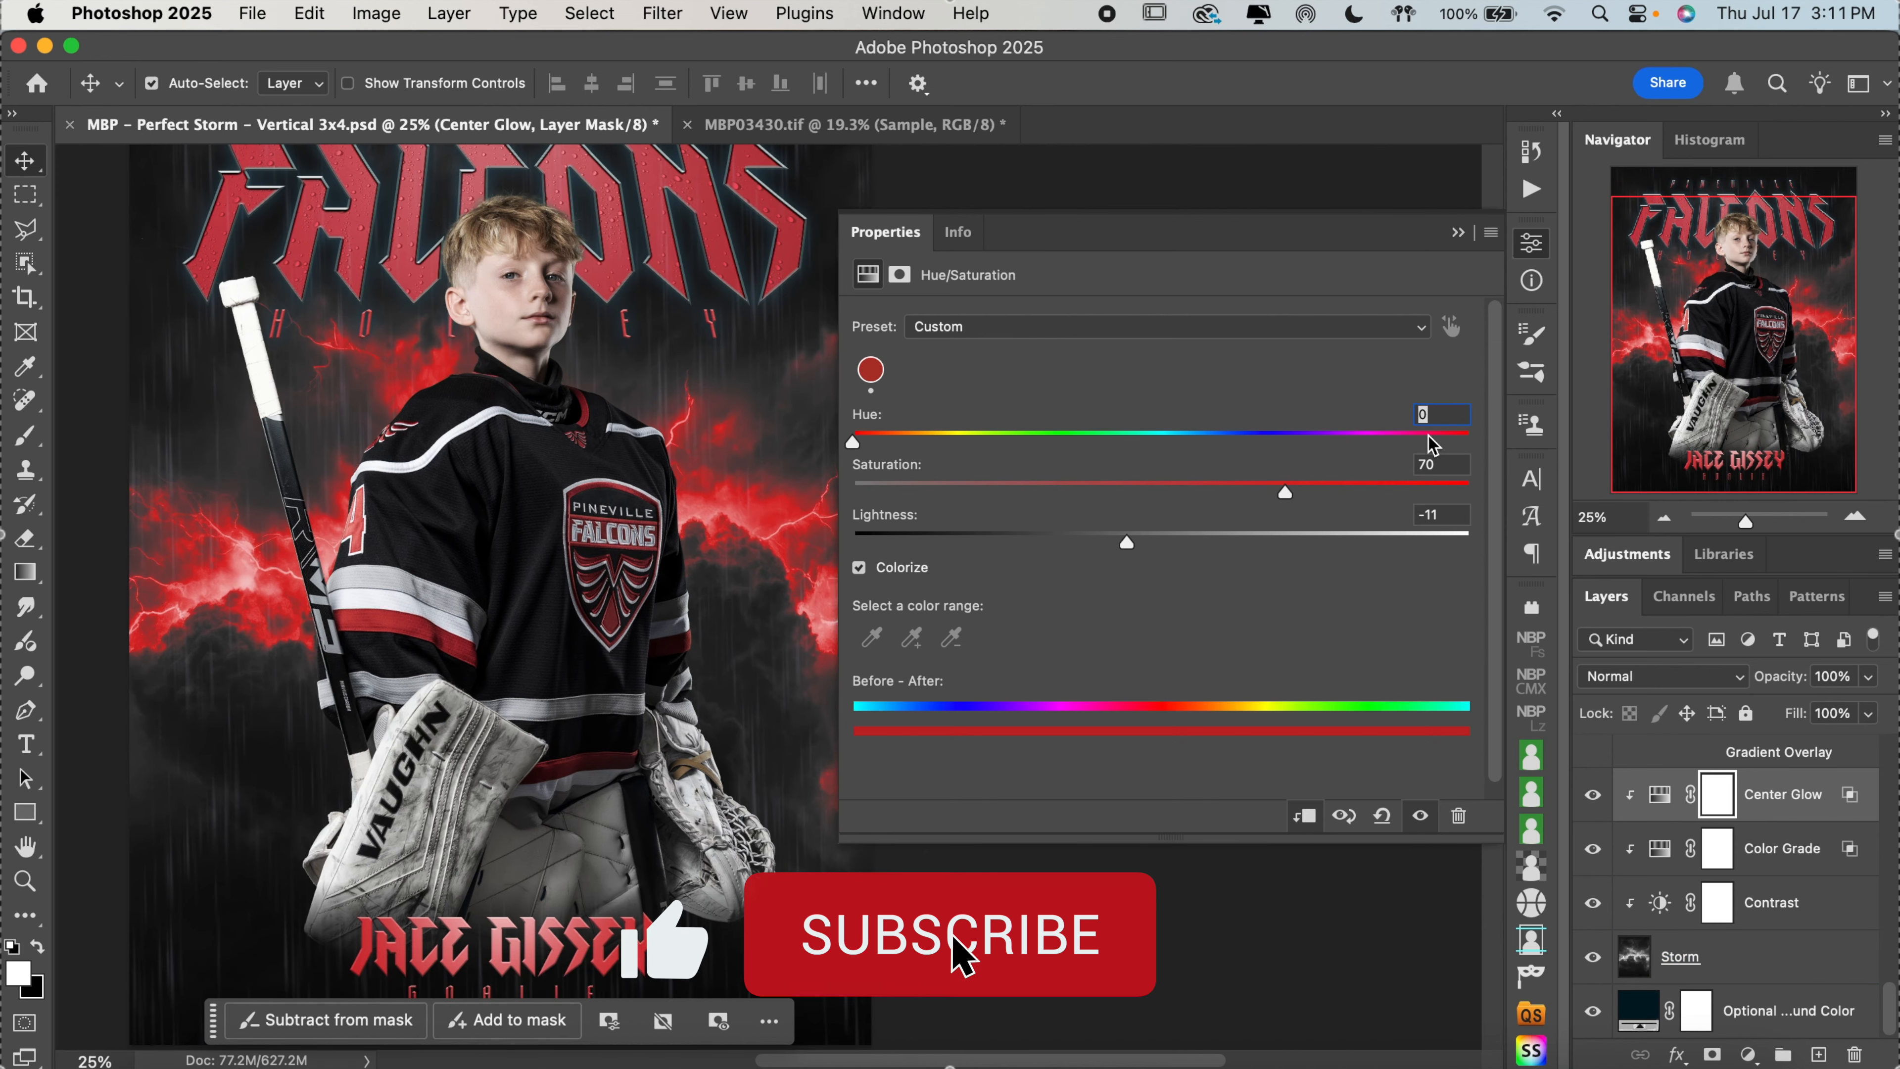
{"action": "left_click", "coordinate": [1457, 441]}
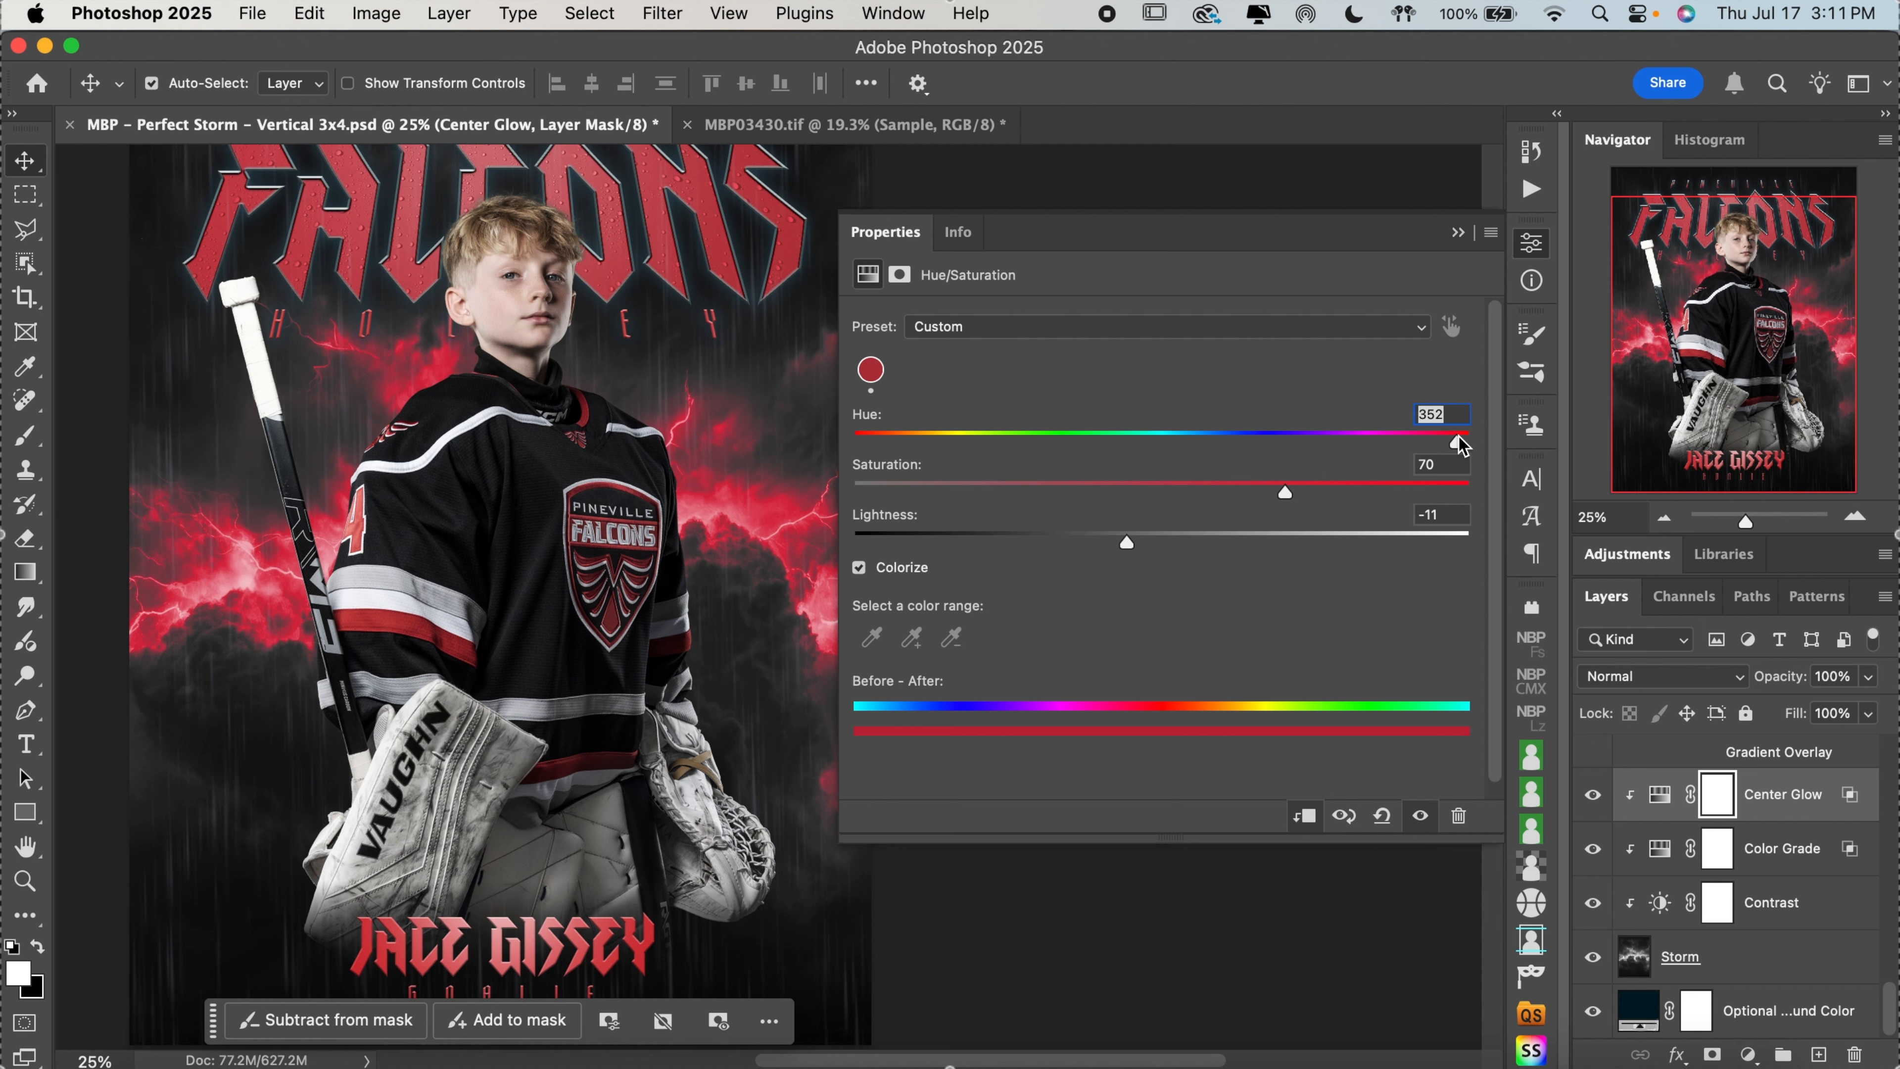
{"action": "left_click", "coordinate": [1458, 437]}
{"action": "left_click", "coordinate": [1535, 255]}
Examine the whole poster with the adjusted storm glow
{"action": "scroll", "coordinate": [1178, 572], "scroll_direction": "left", "scroll_amount": 5}
{"action": "scroll", "coordinate": [1178, 572], "scroll_direction": "up", "scroll_amount": 3}
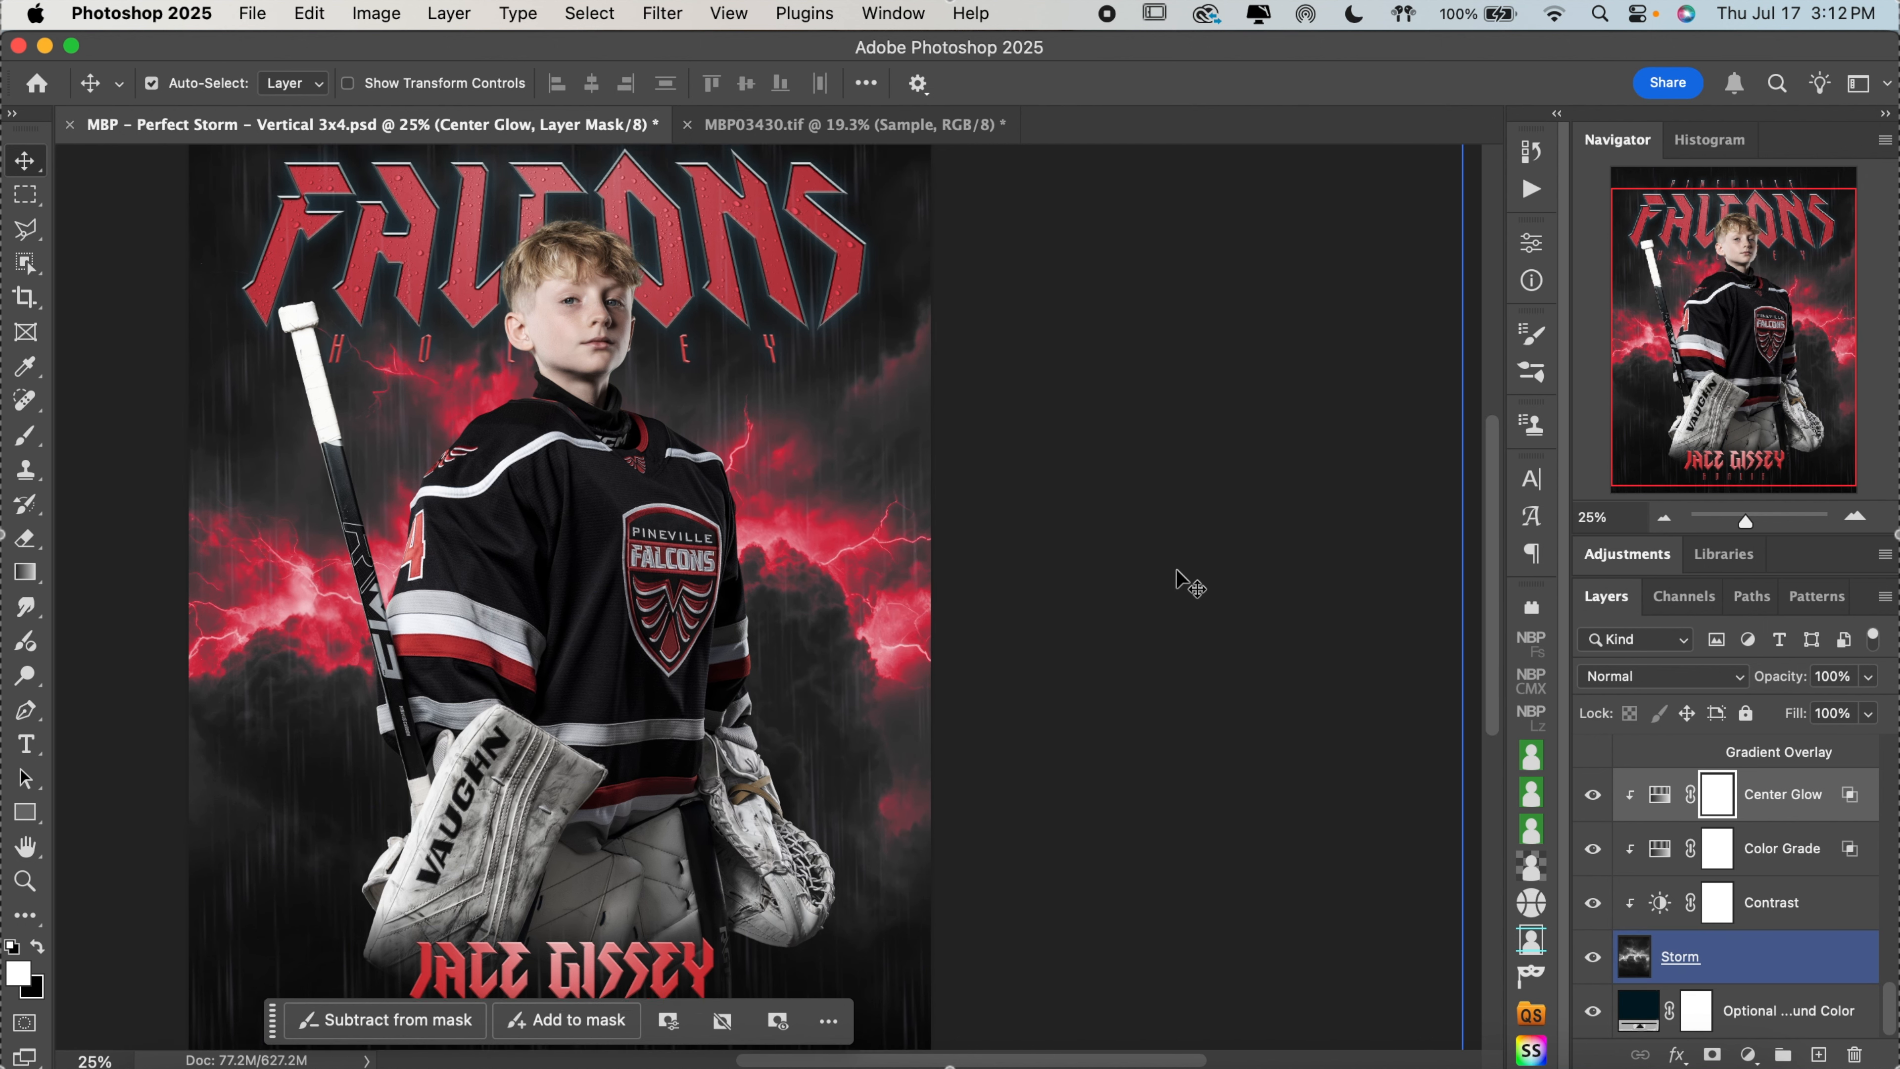
{"action": "scroll", "coordinate": [1178, 572], "scroll_direction": "down", "scroll_amount": 2}
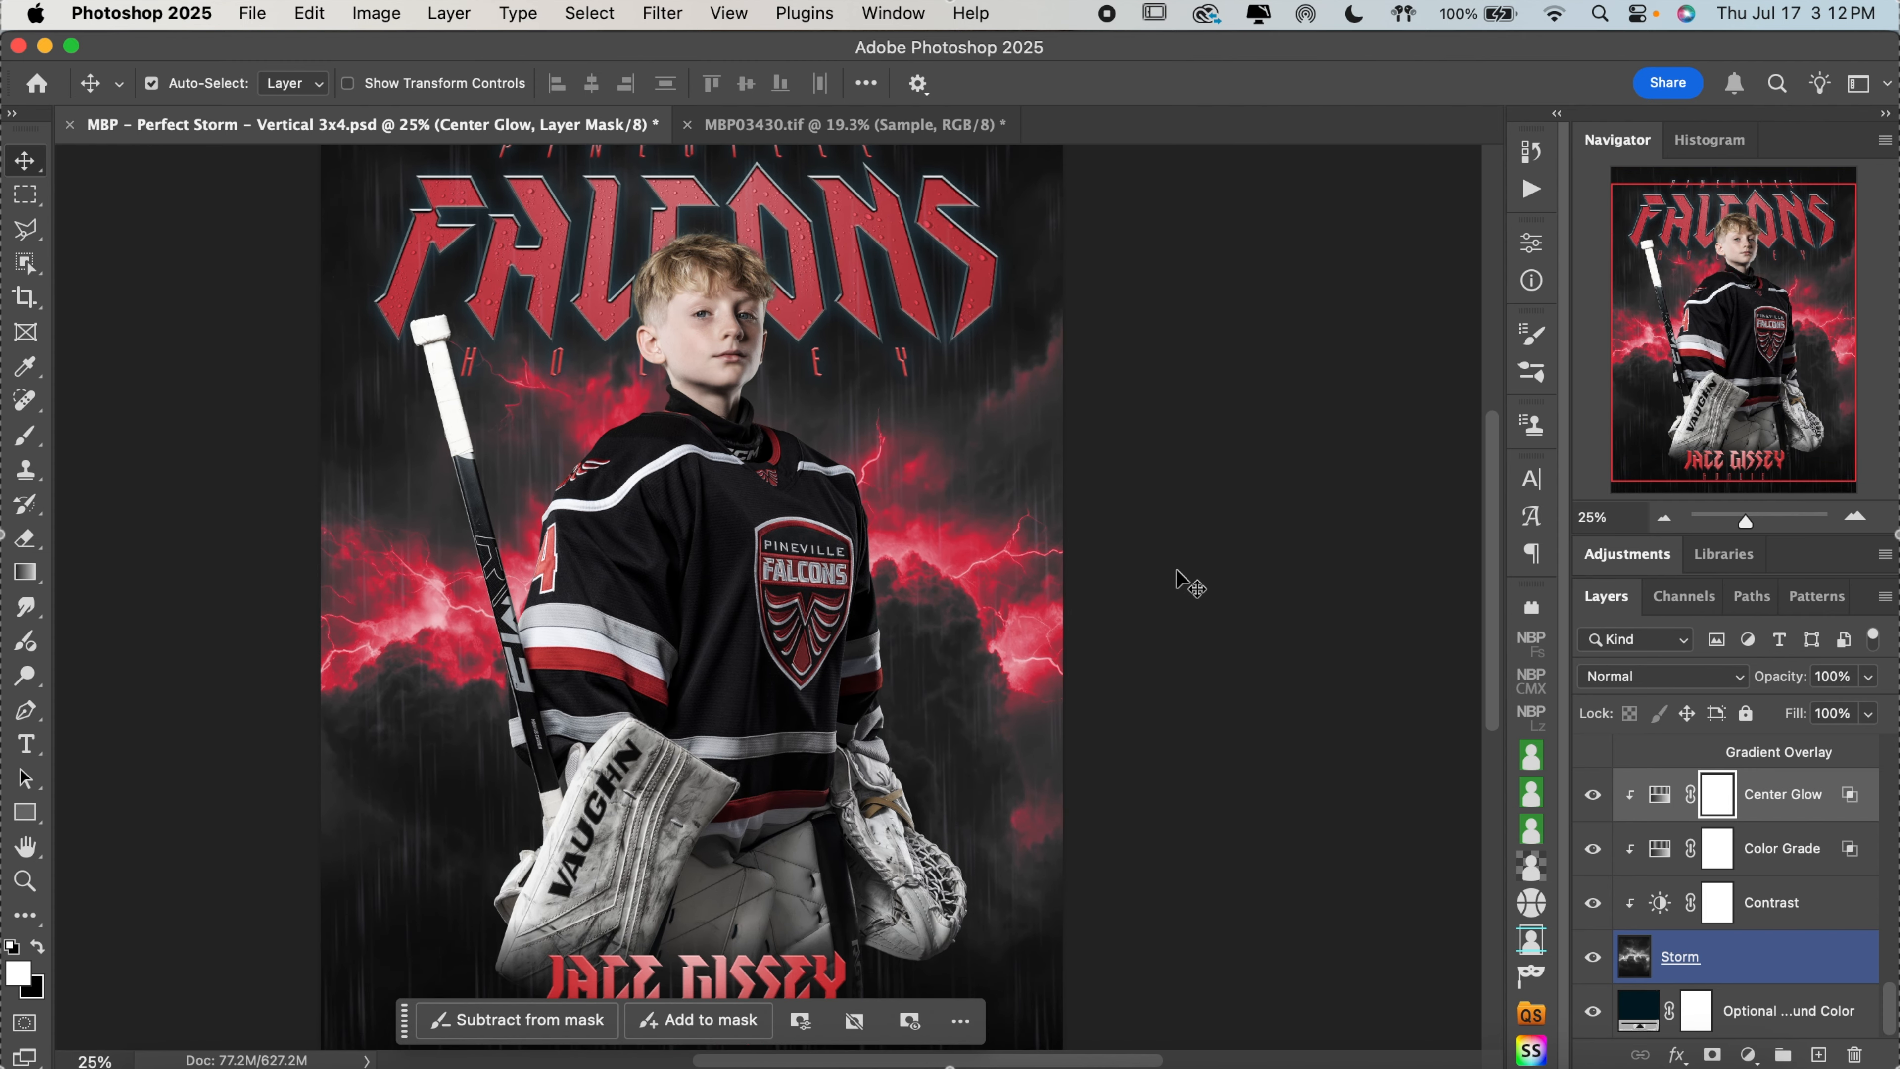
{"action": "left_click", "coordinate": [1664, 518]}
{"action": "scroll", "coordinate": [1400, 645], "scroll_direction": "down", "scroll_amount": 1}
{"action": "scroll", "coordinate": [1400, 645], "scroll_direction": "left", "scroll_amount": 1}
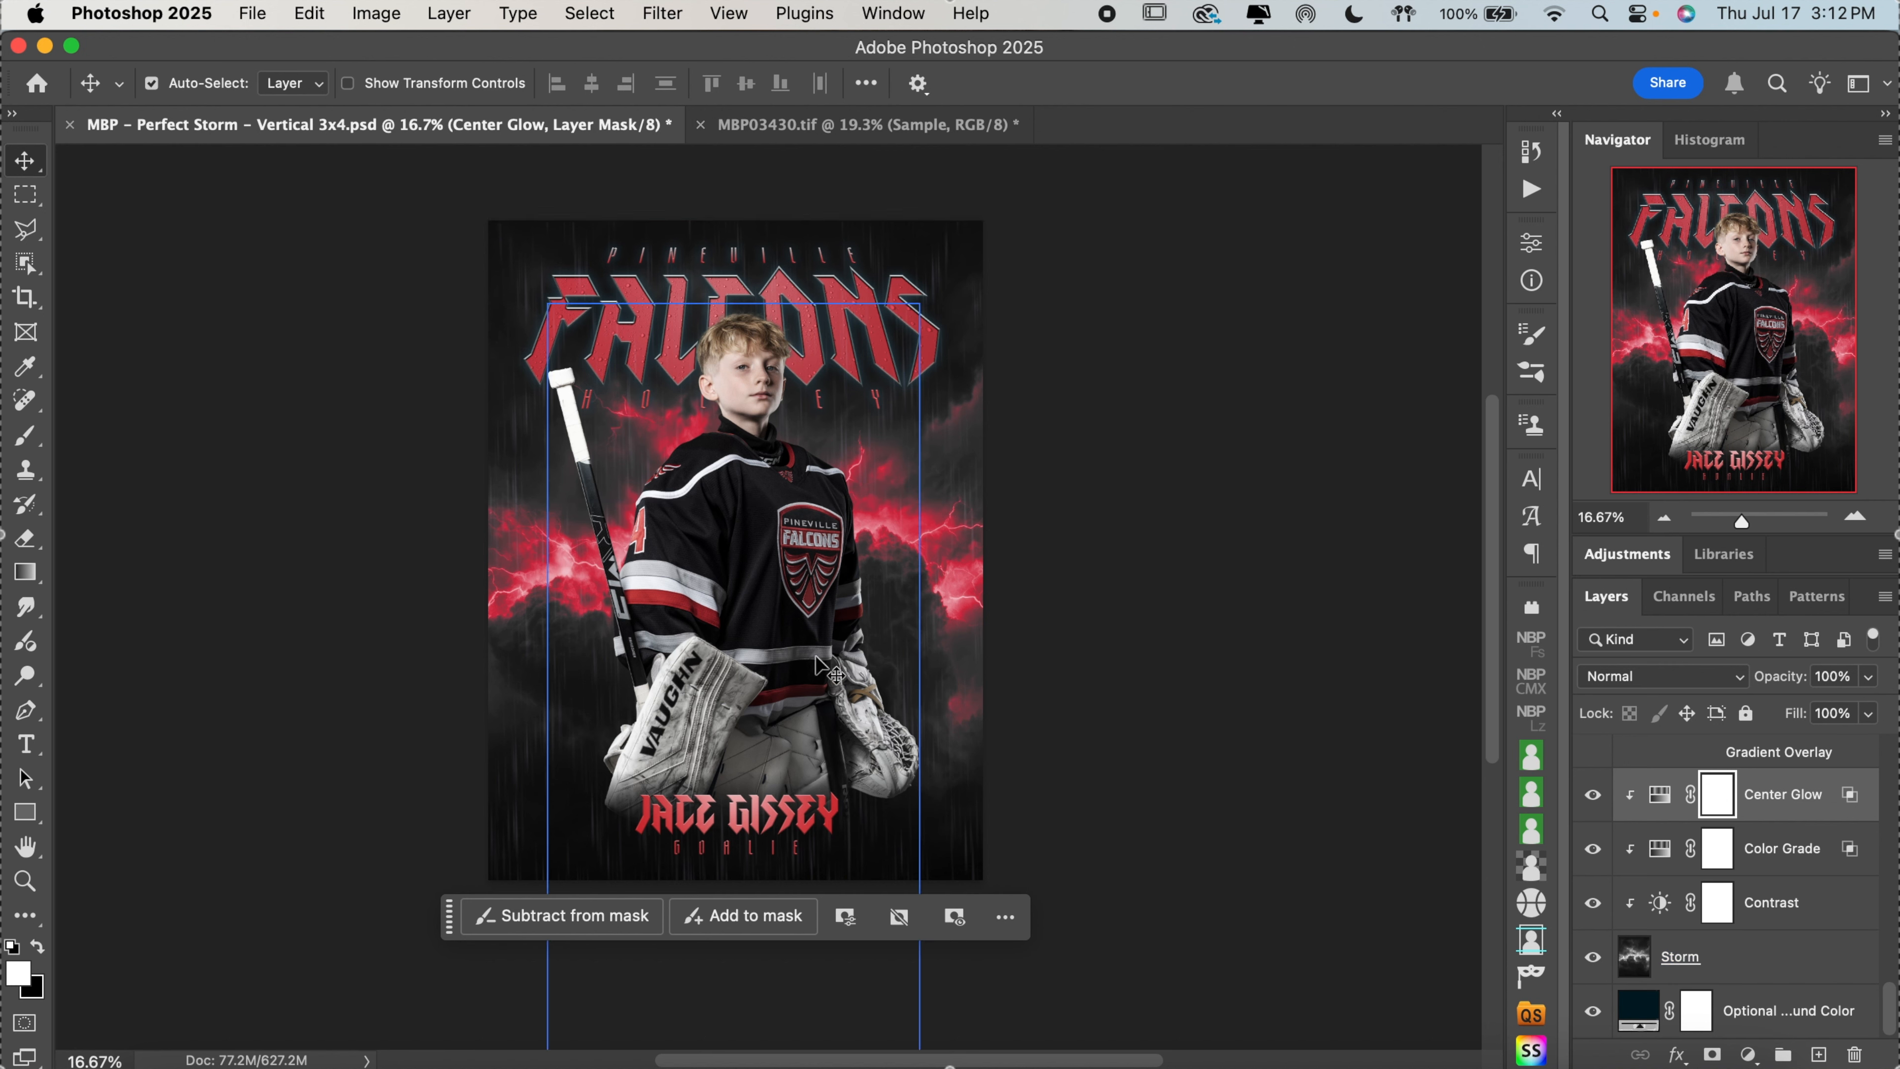
Compare the poster with the Rain group hidden and shown, checking the effect close up
{"action": "scroll", "coordinate": [1713, 880], "scroll_direction": "up", "scroll_amount": 6}
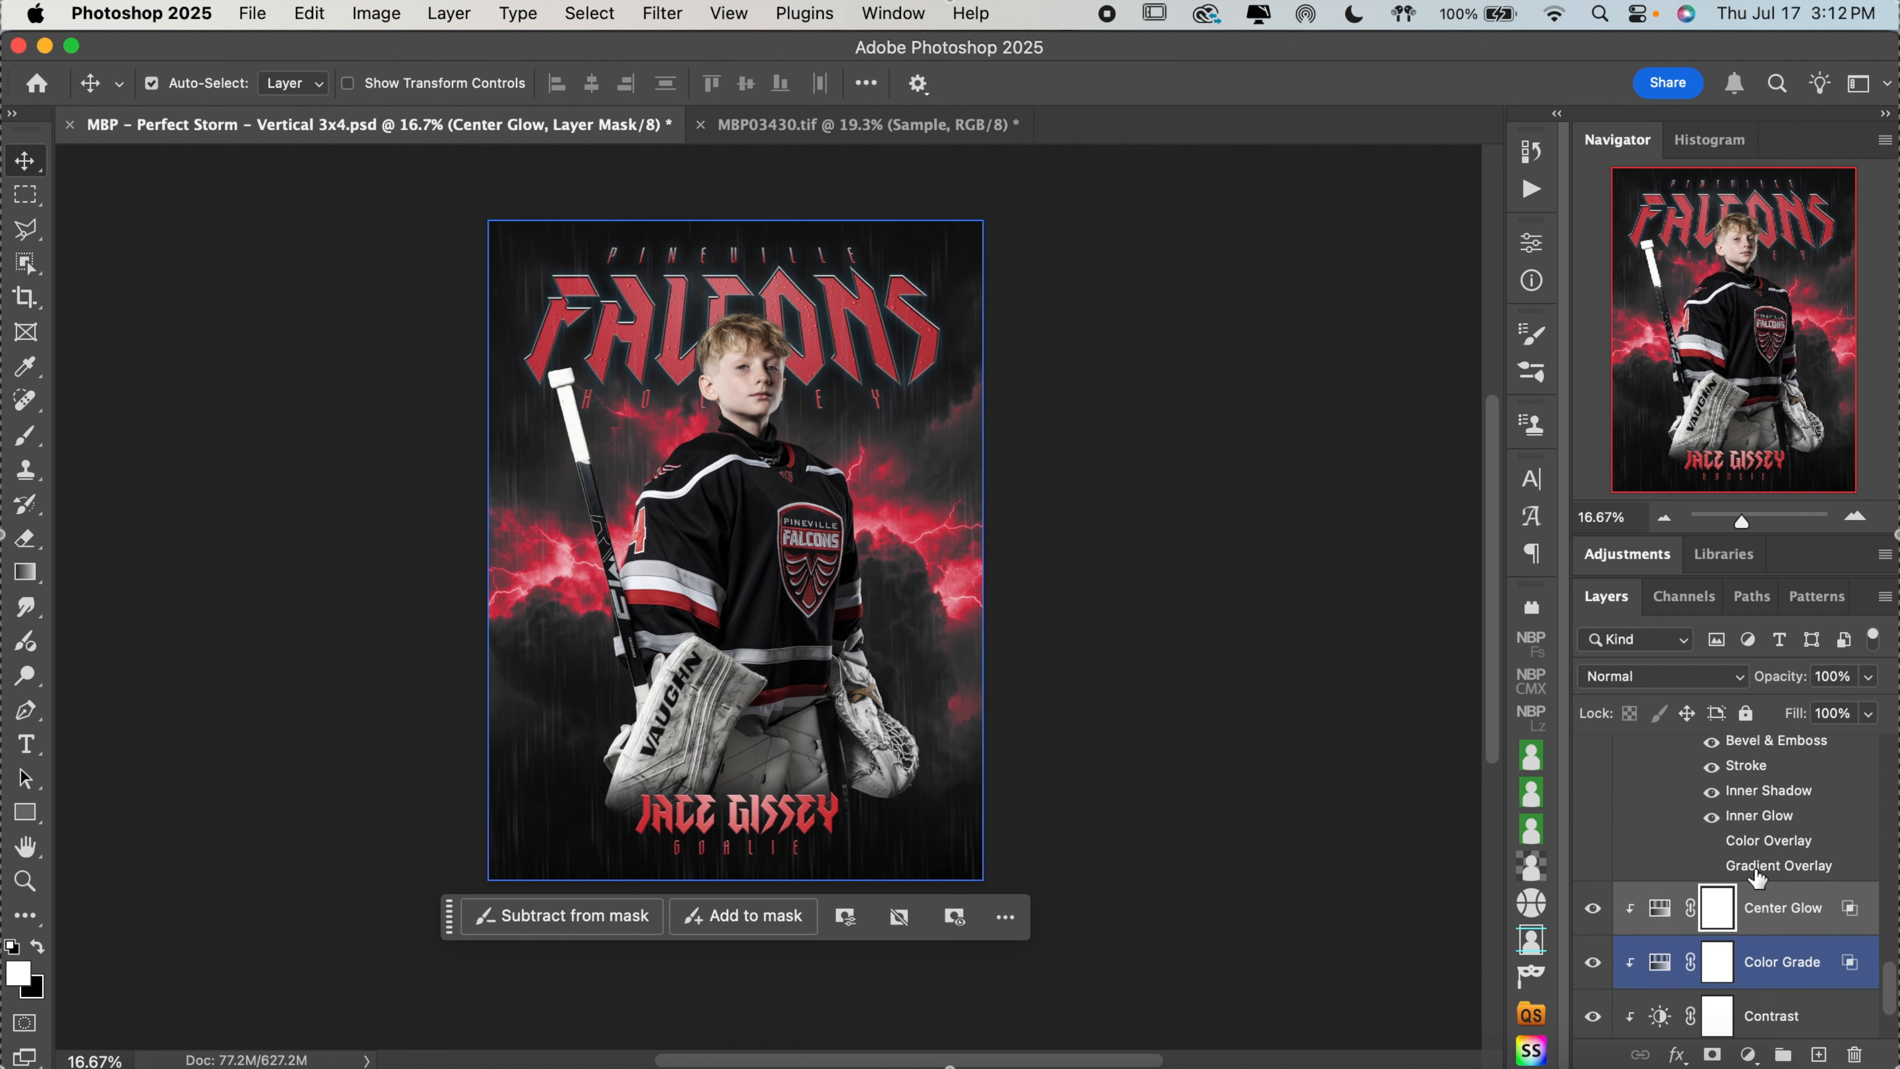
{"action": "left_click", "coordinate": [1755, 867]}
{"action": "scroll", "coordinate": [1759, 949], "scroll_direction": "up", "scroll_amount": 6}
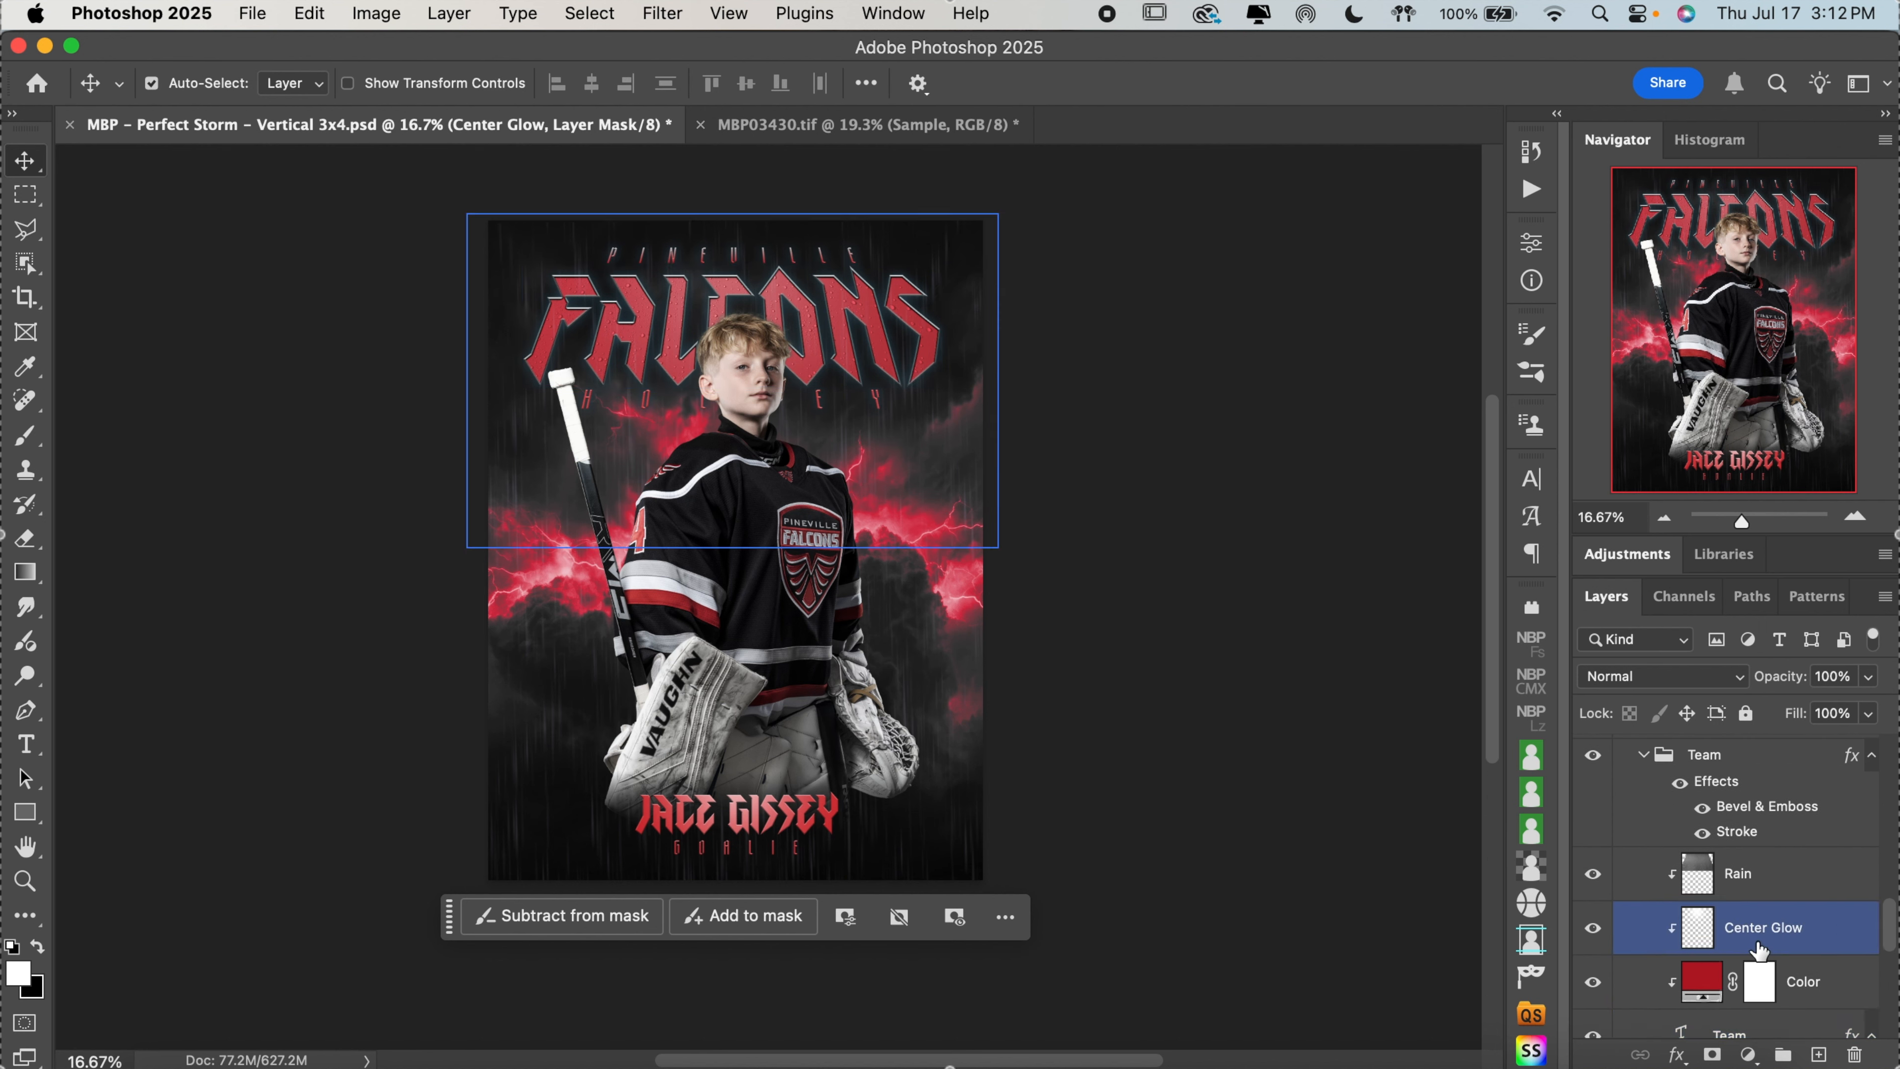
{"action": "scroll", "coordinate": [1721, 943], "scroll_direction": "up", "scroll_amount": 8}
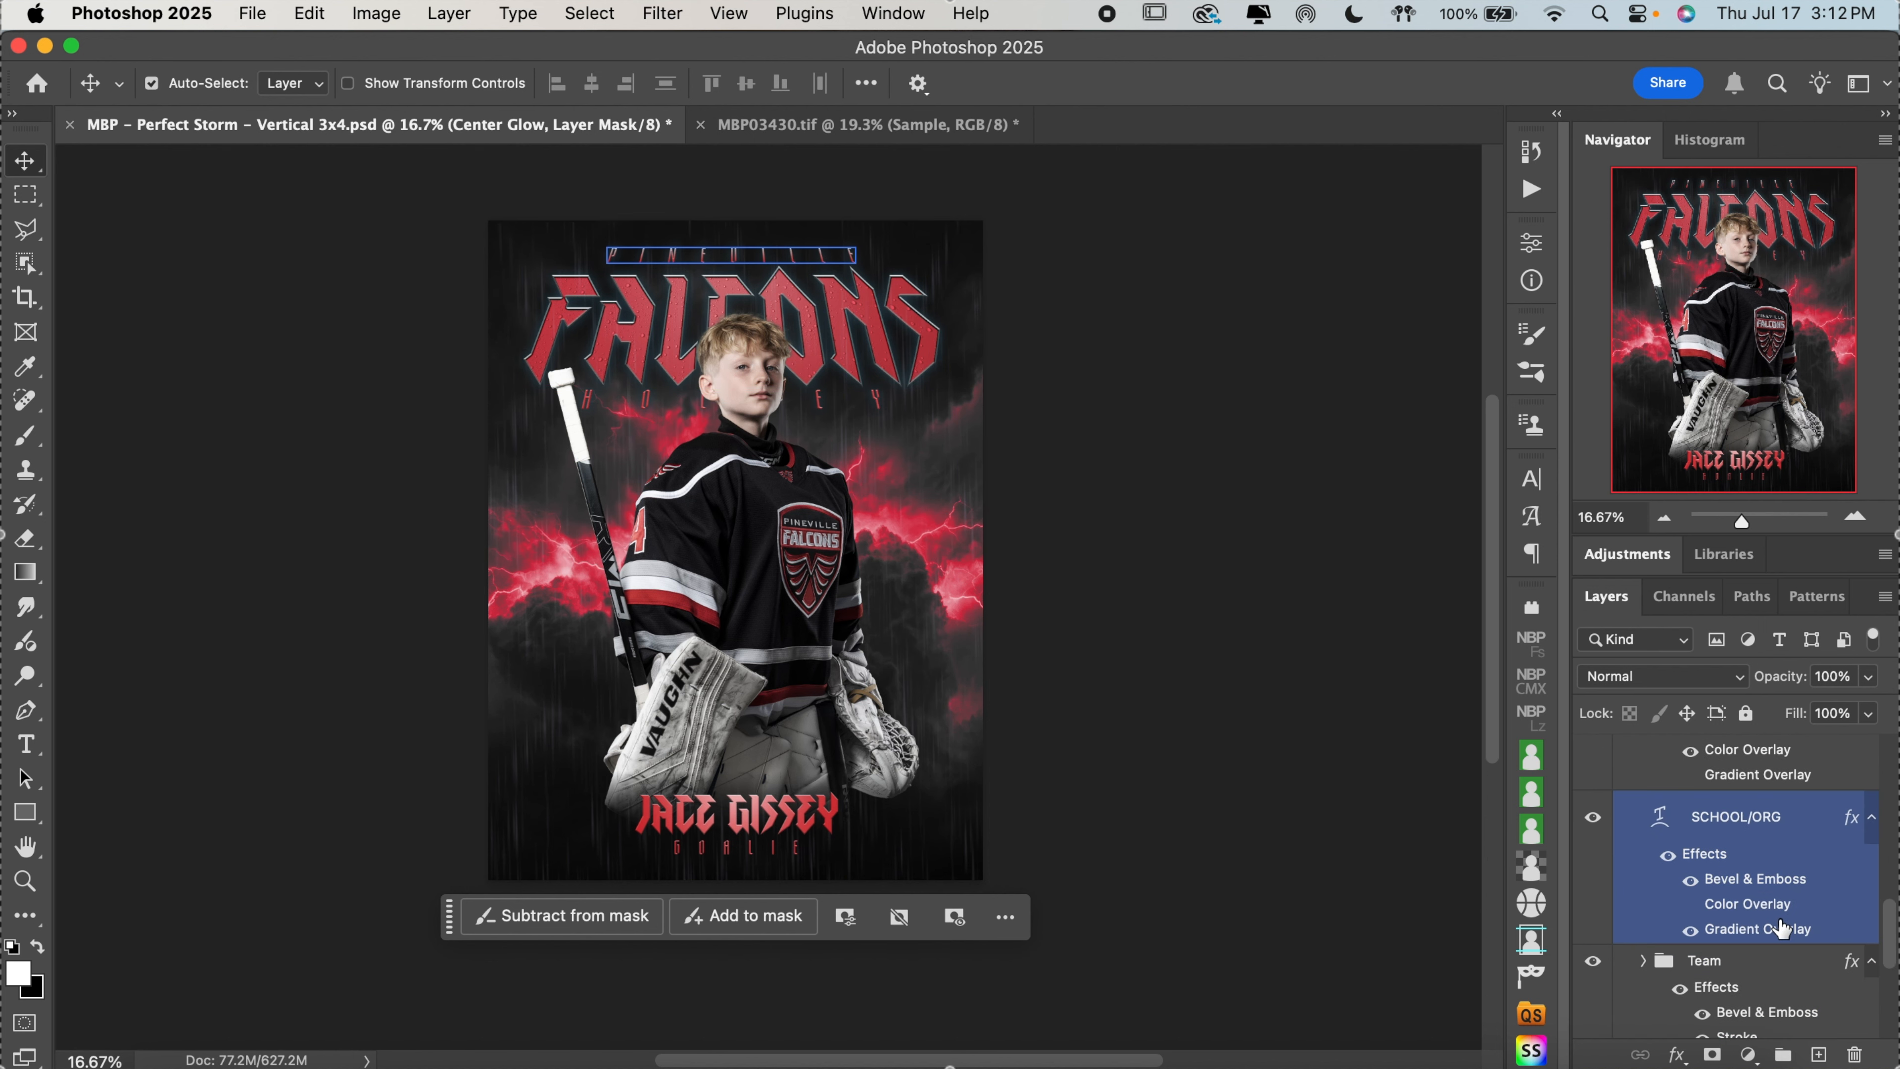
{"action": "left_click", "coordinate": [1657, 957]}
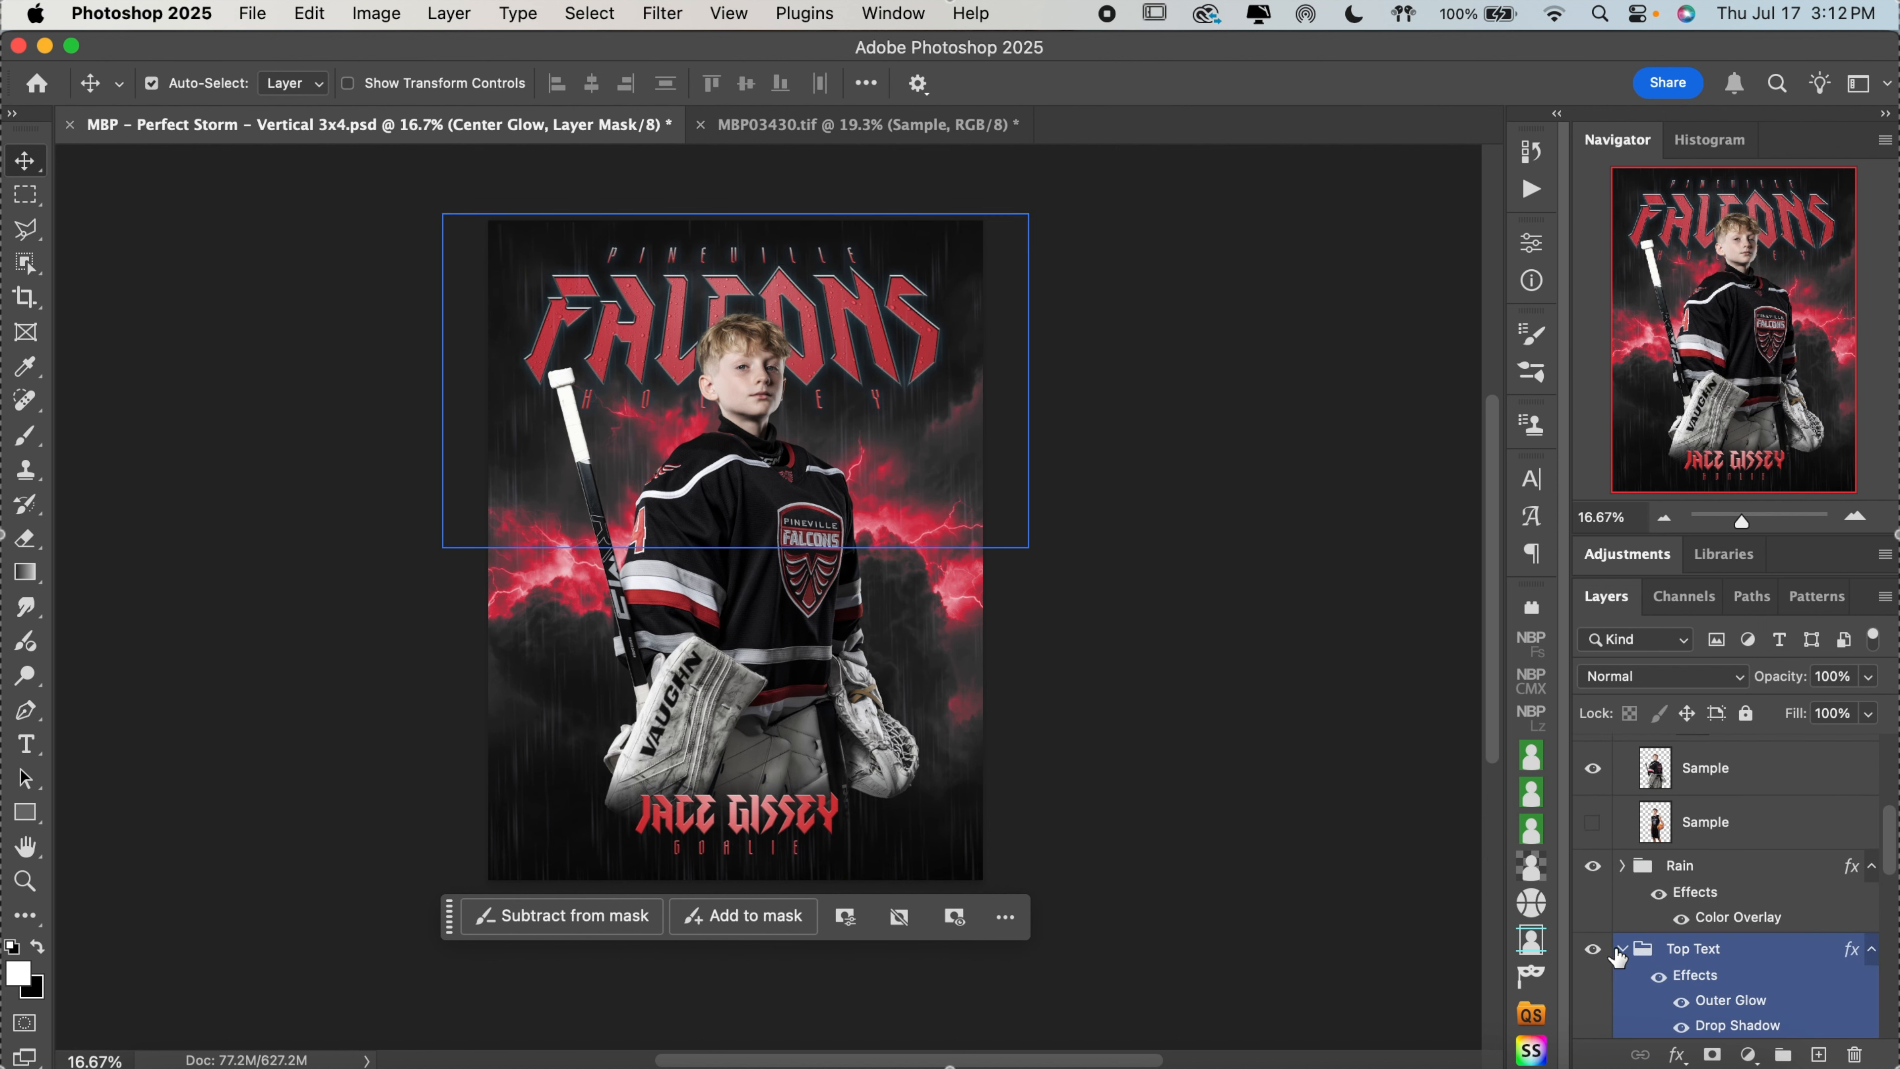
{"action": "left_click", "coordinate": [1591, 865]}
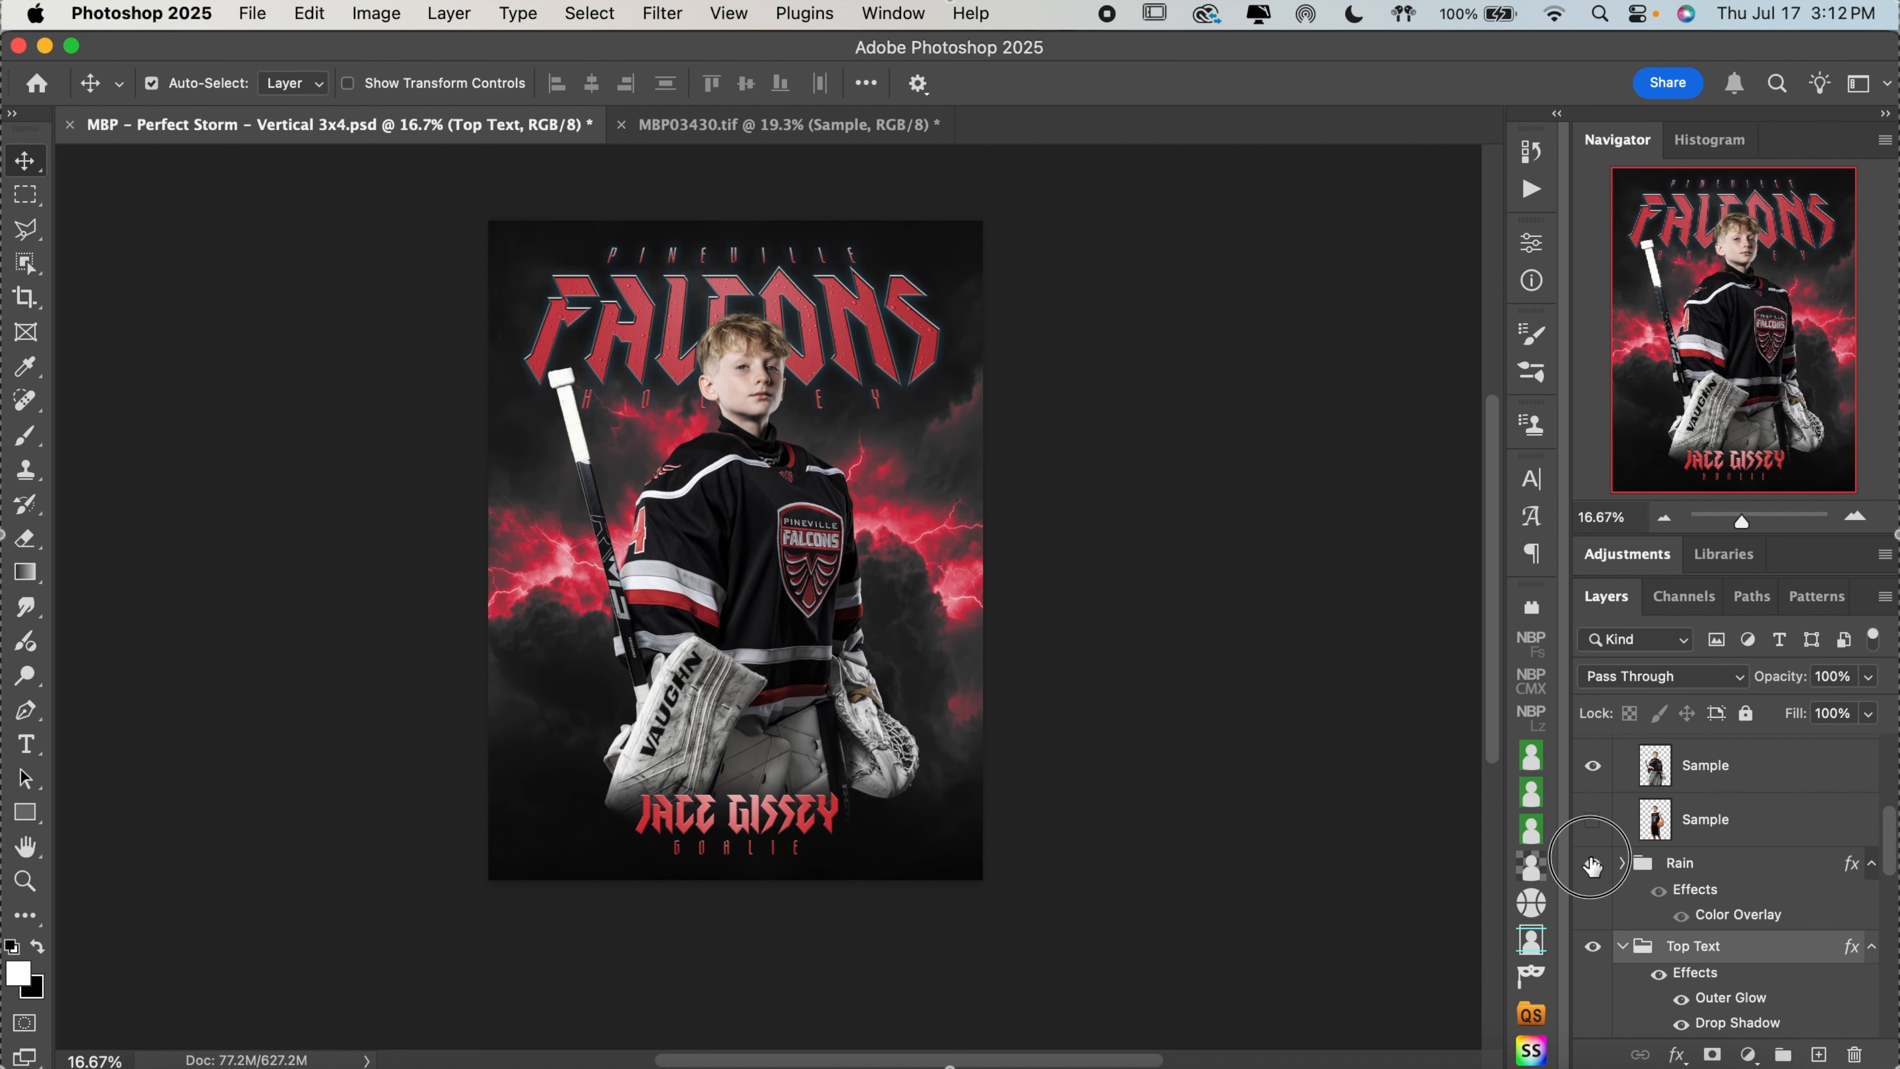
{"action": "left_click", "coordinate": [1592, 865]}
{"action": "left_click", "coordinate": [1592, 864]}
{"action": "left_click", "coordinate": [1855, 518]}
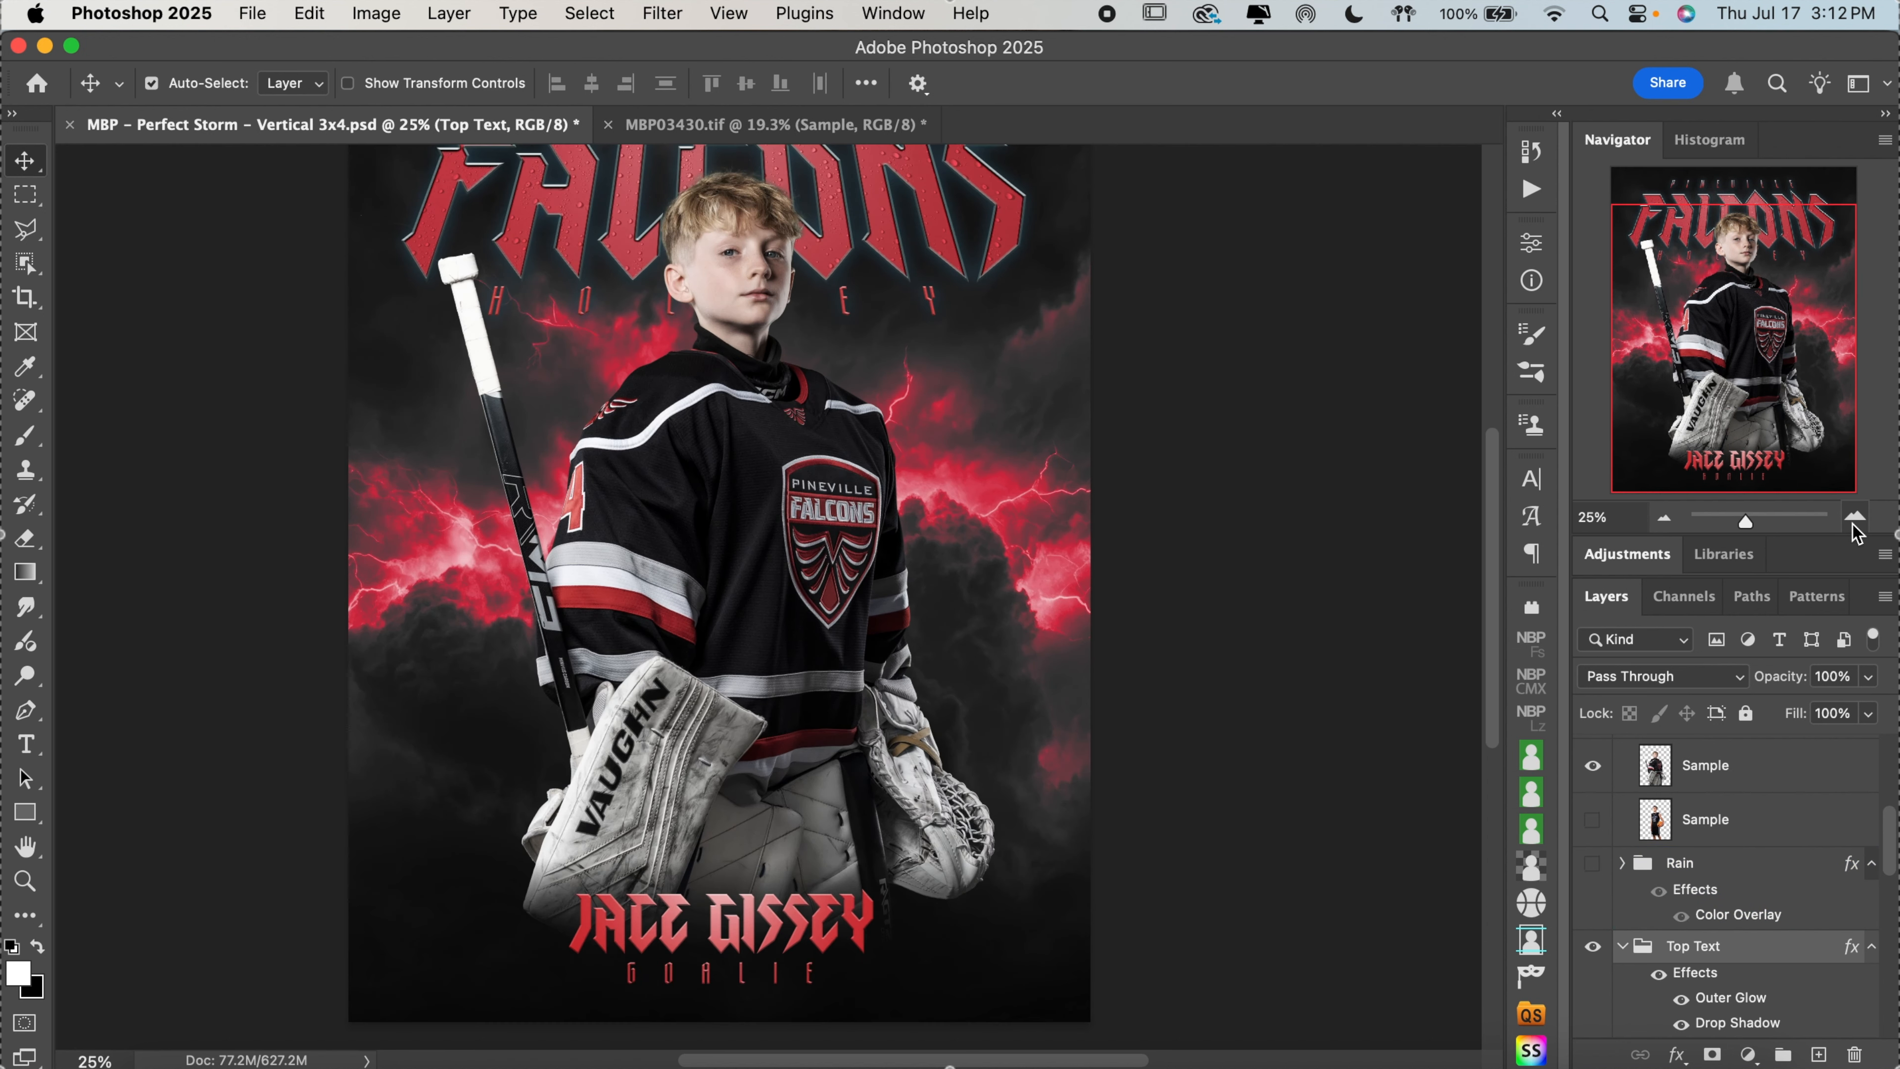
{"action": "scroll", "coordinate": [1357, 544], "scroll_direction": "up", "scroll_amount": 3}
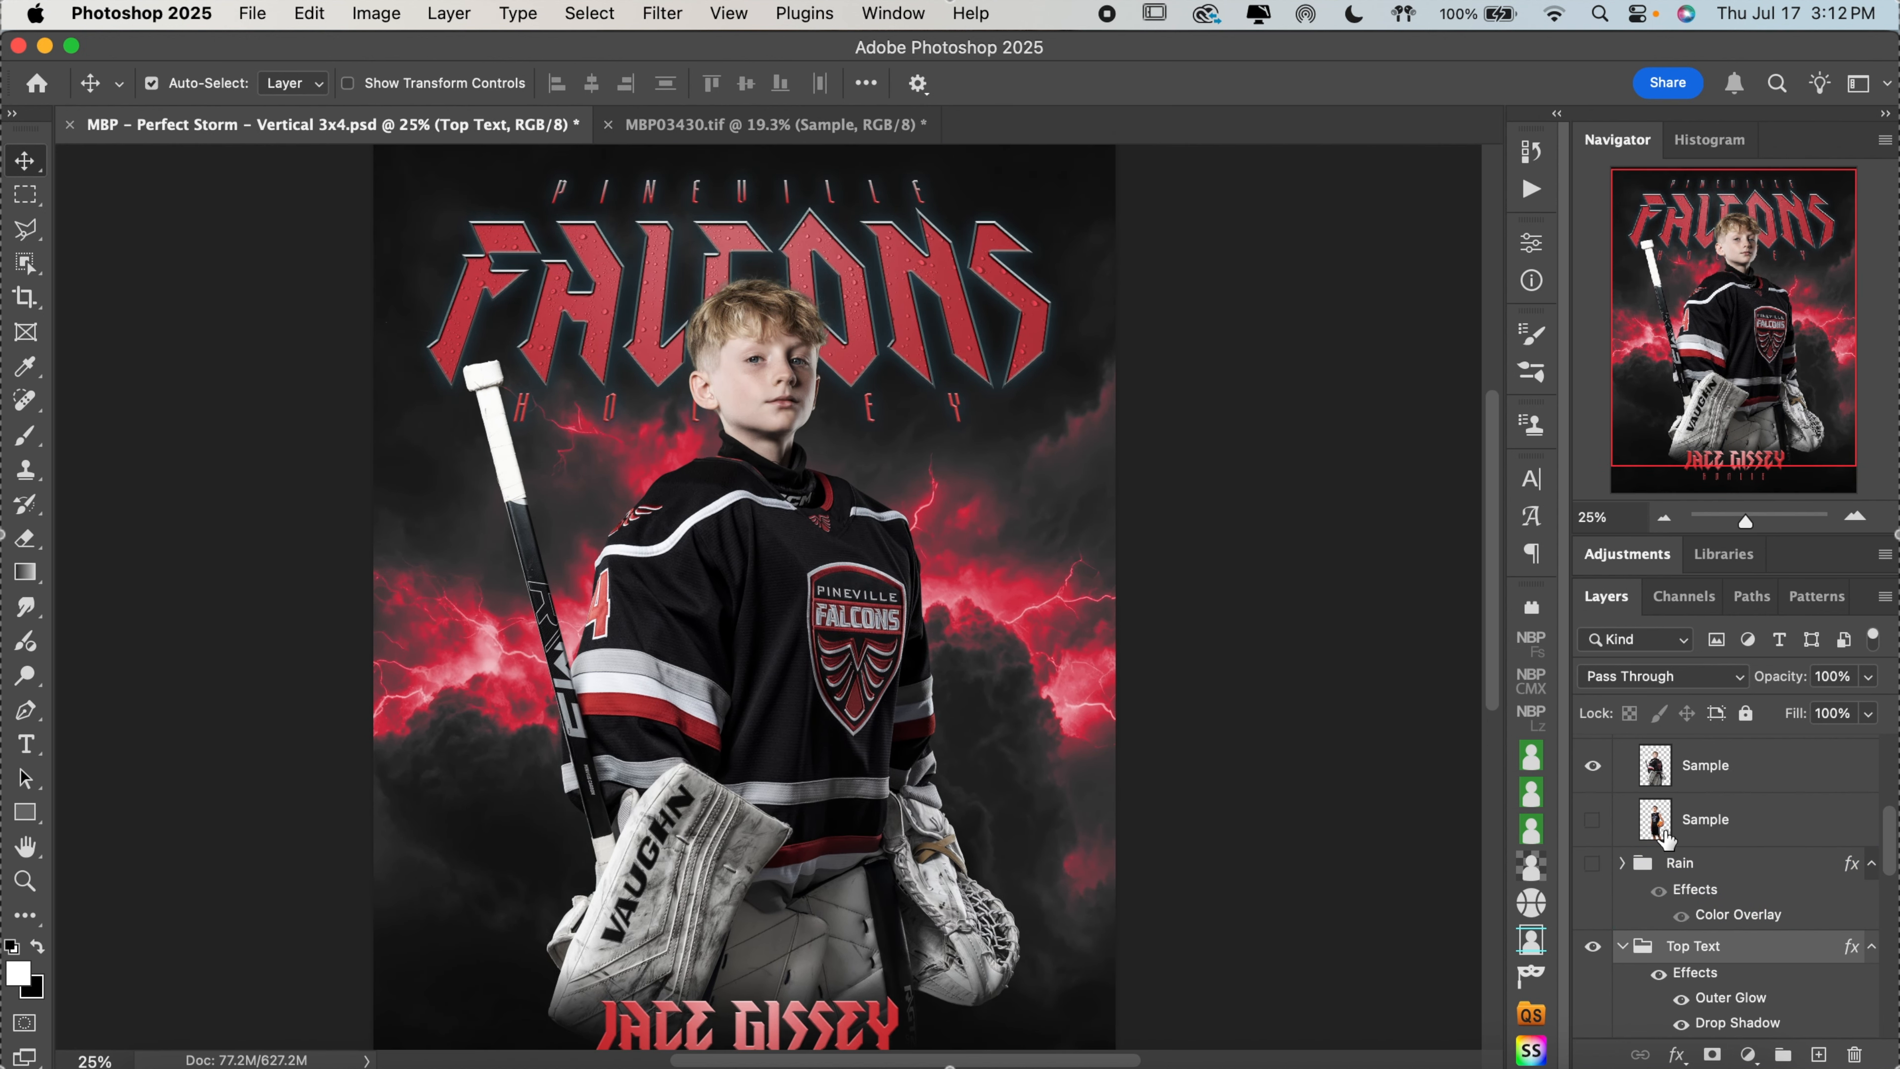
{"action": "left_click", "coordinate": [1593, 864]}
Change the Rain group's Color Overlay to the neutral gray 797979
{"action": "left_click", "coordinate": [1623, 863]}
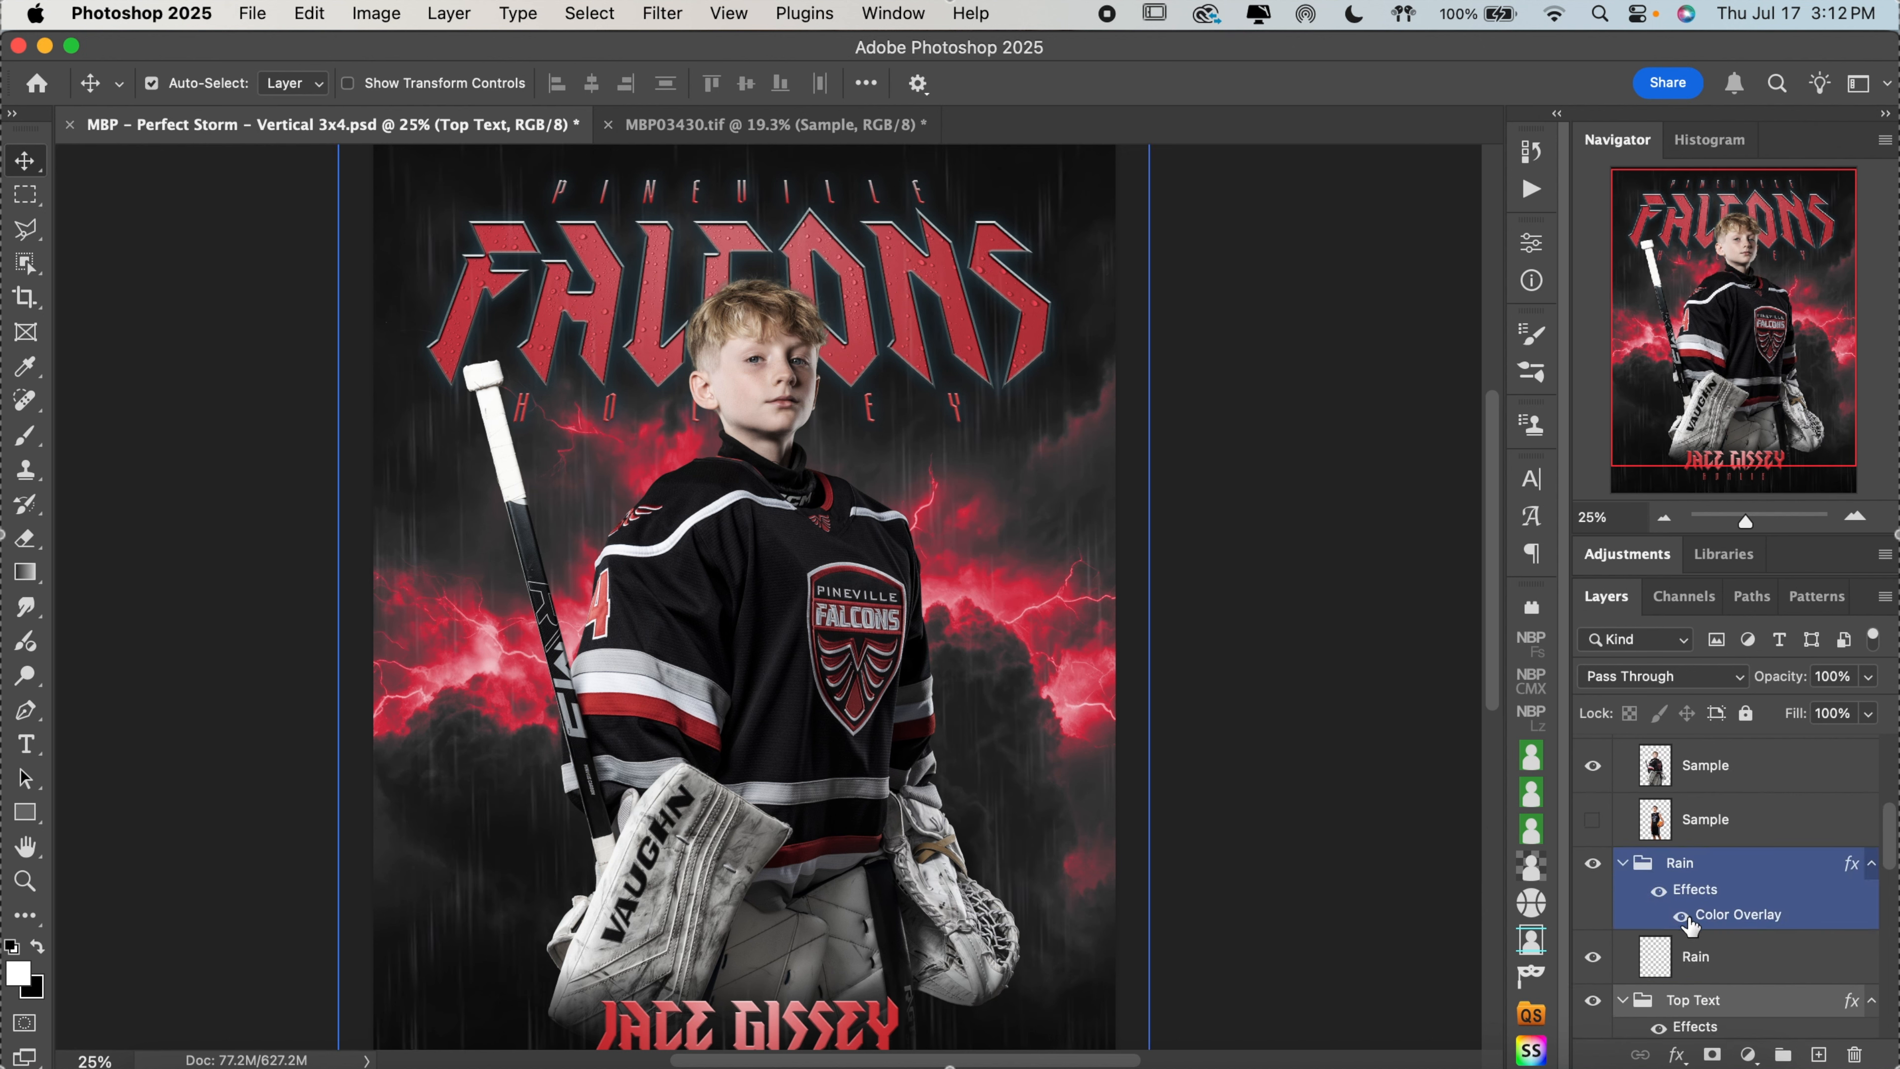
{"action": "double_click", "coordinate": [1743, 920]}
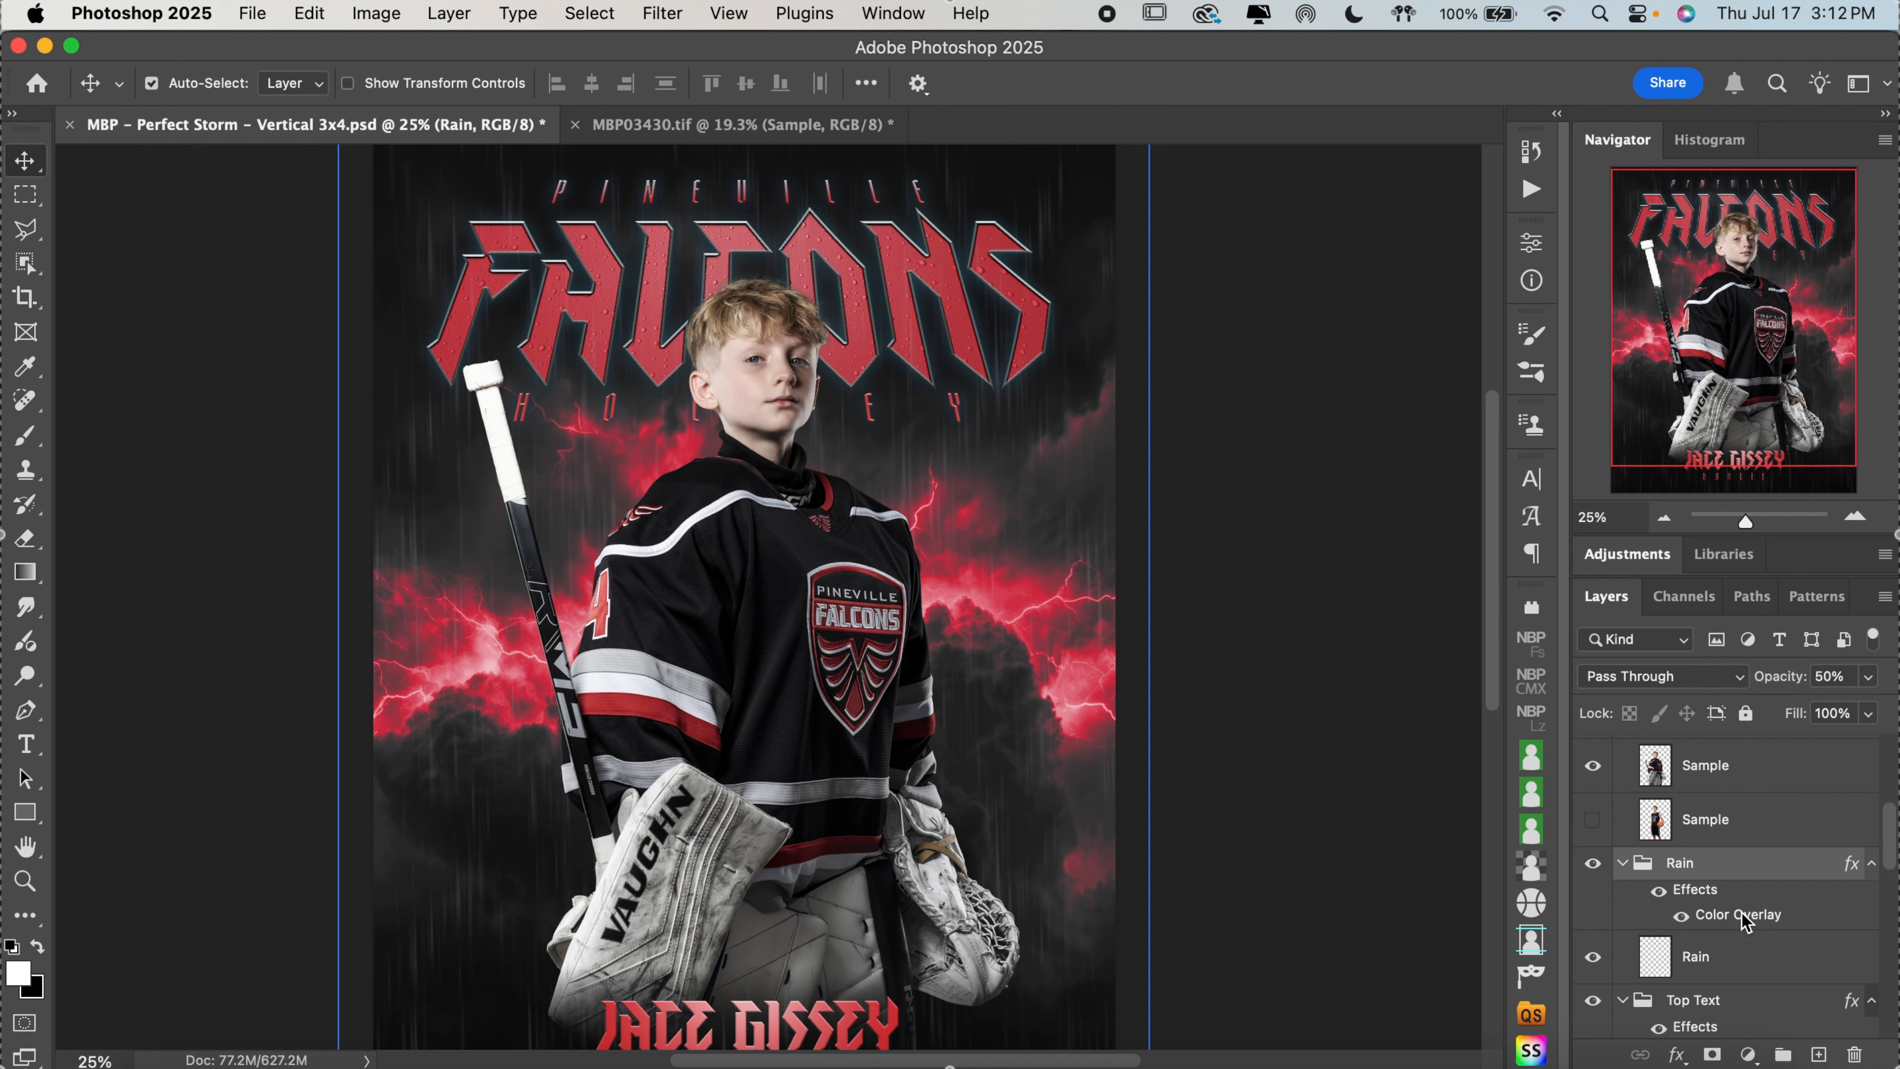
{"action": "scroll", "coordinate": [675, 694], "scroll_direction": "right", "scroll_amount": 3}
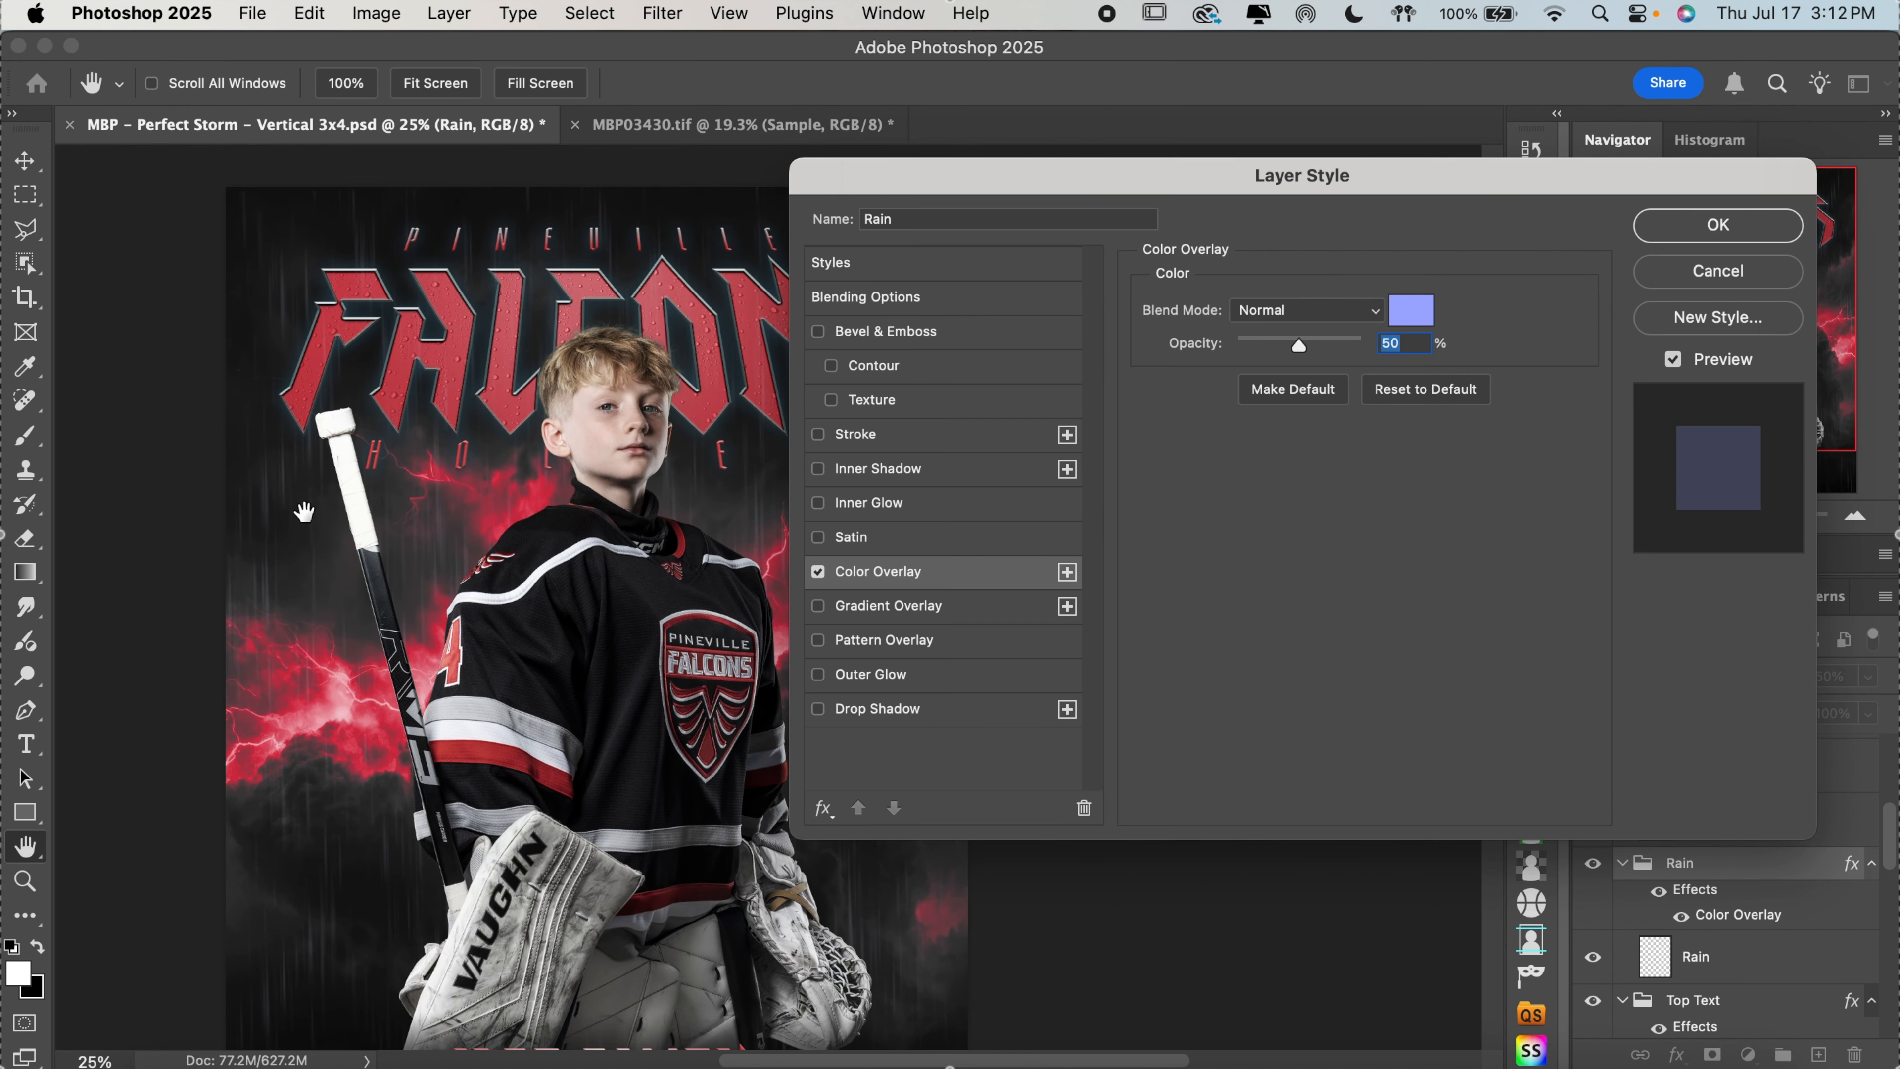
{"action": "left_click", "coordinate": [1433, 315]}
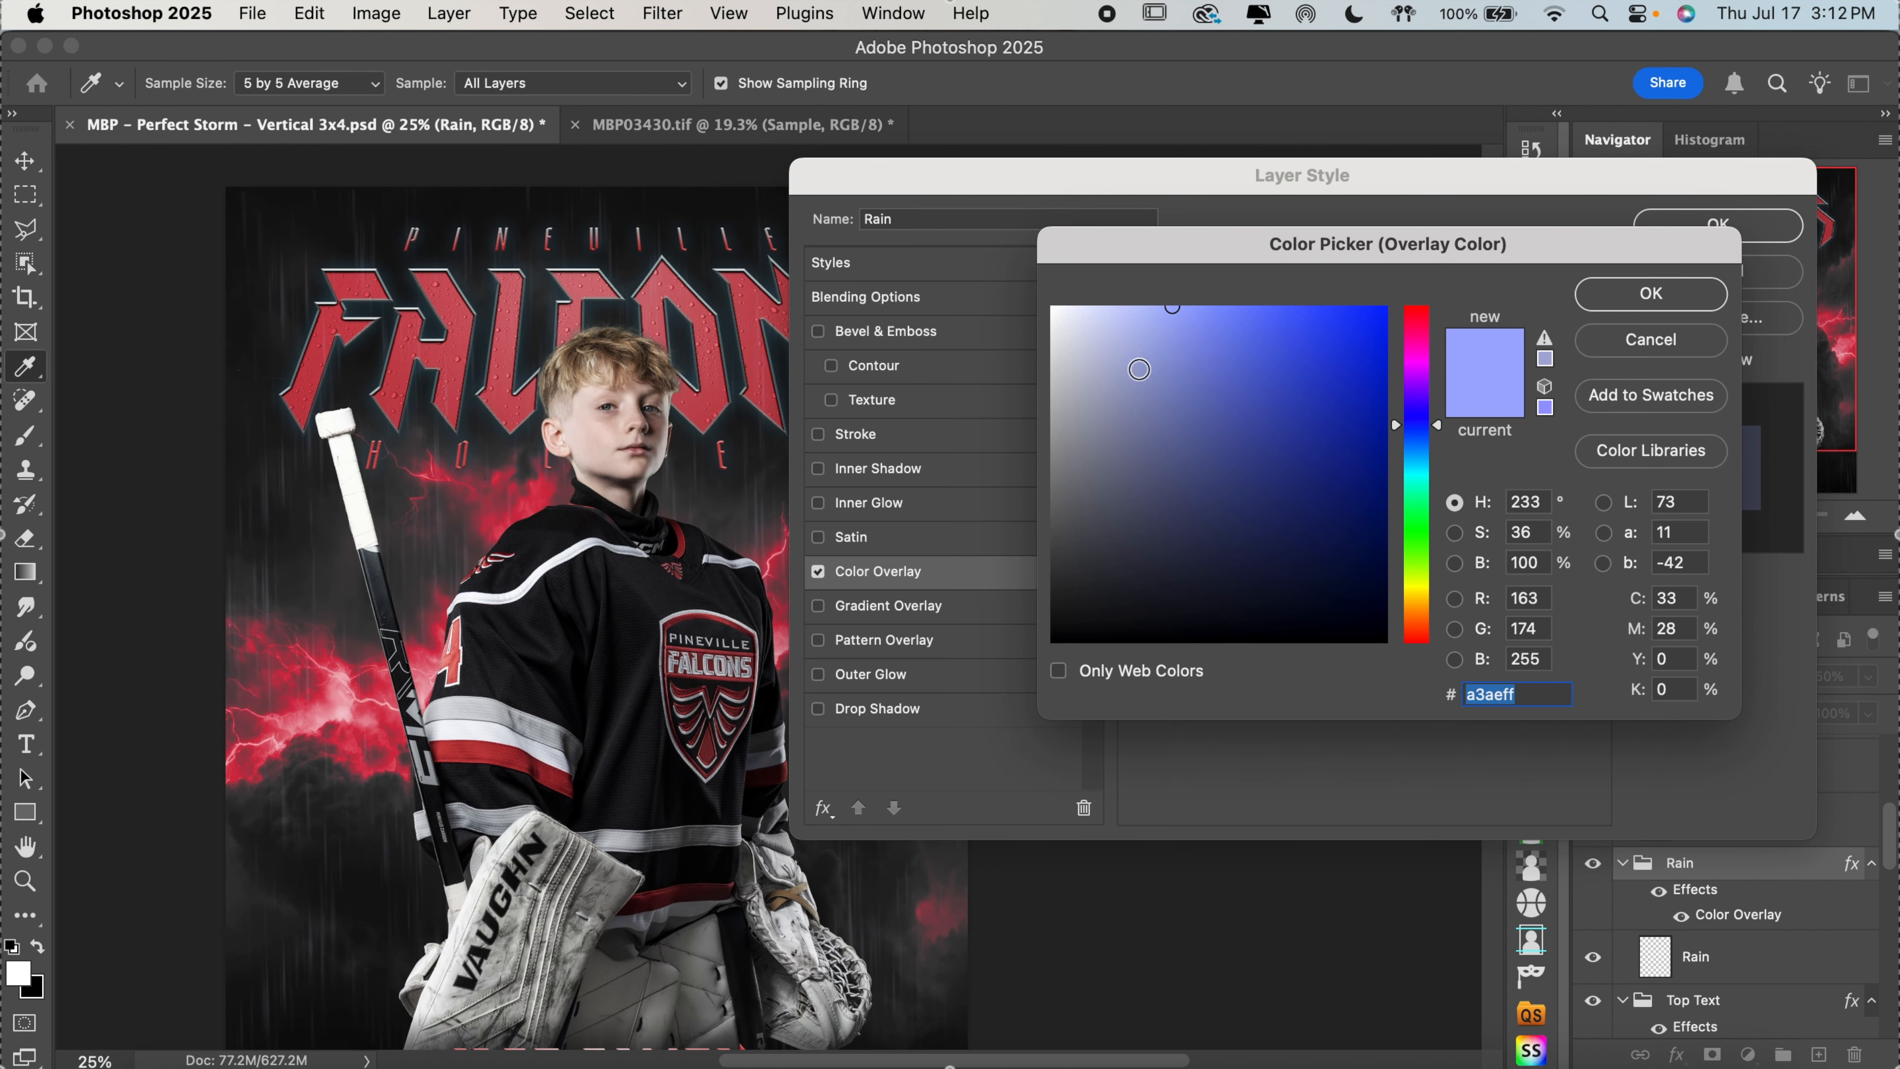
{"action": "left_click", "coordinate": [1052, 376]}
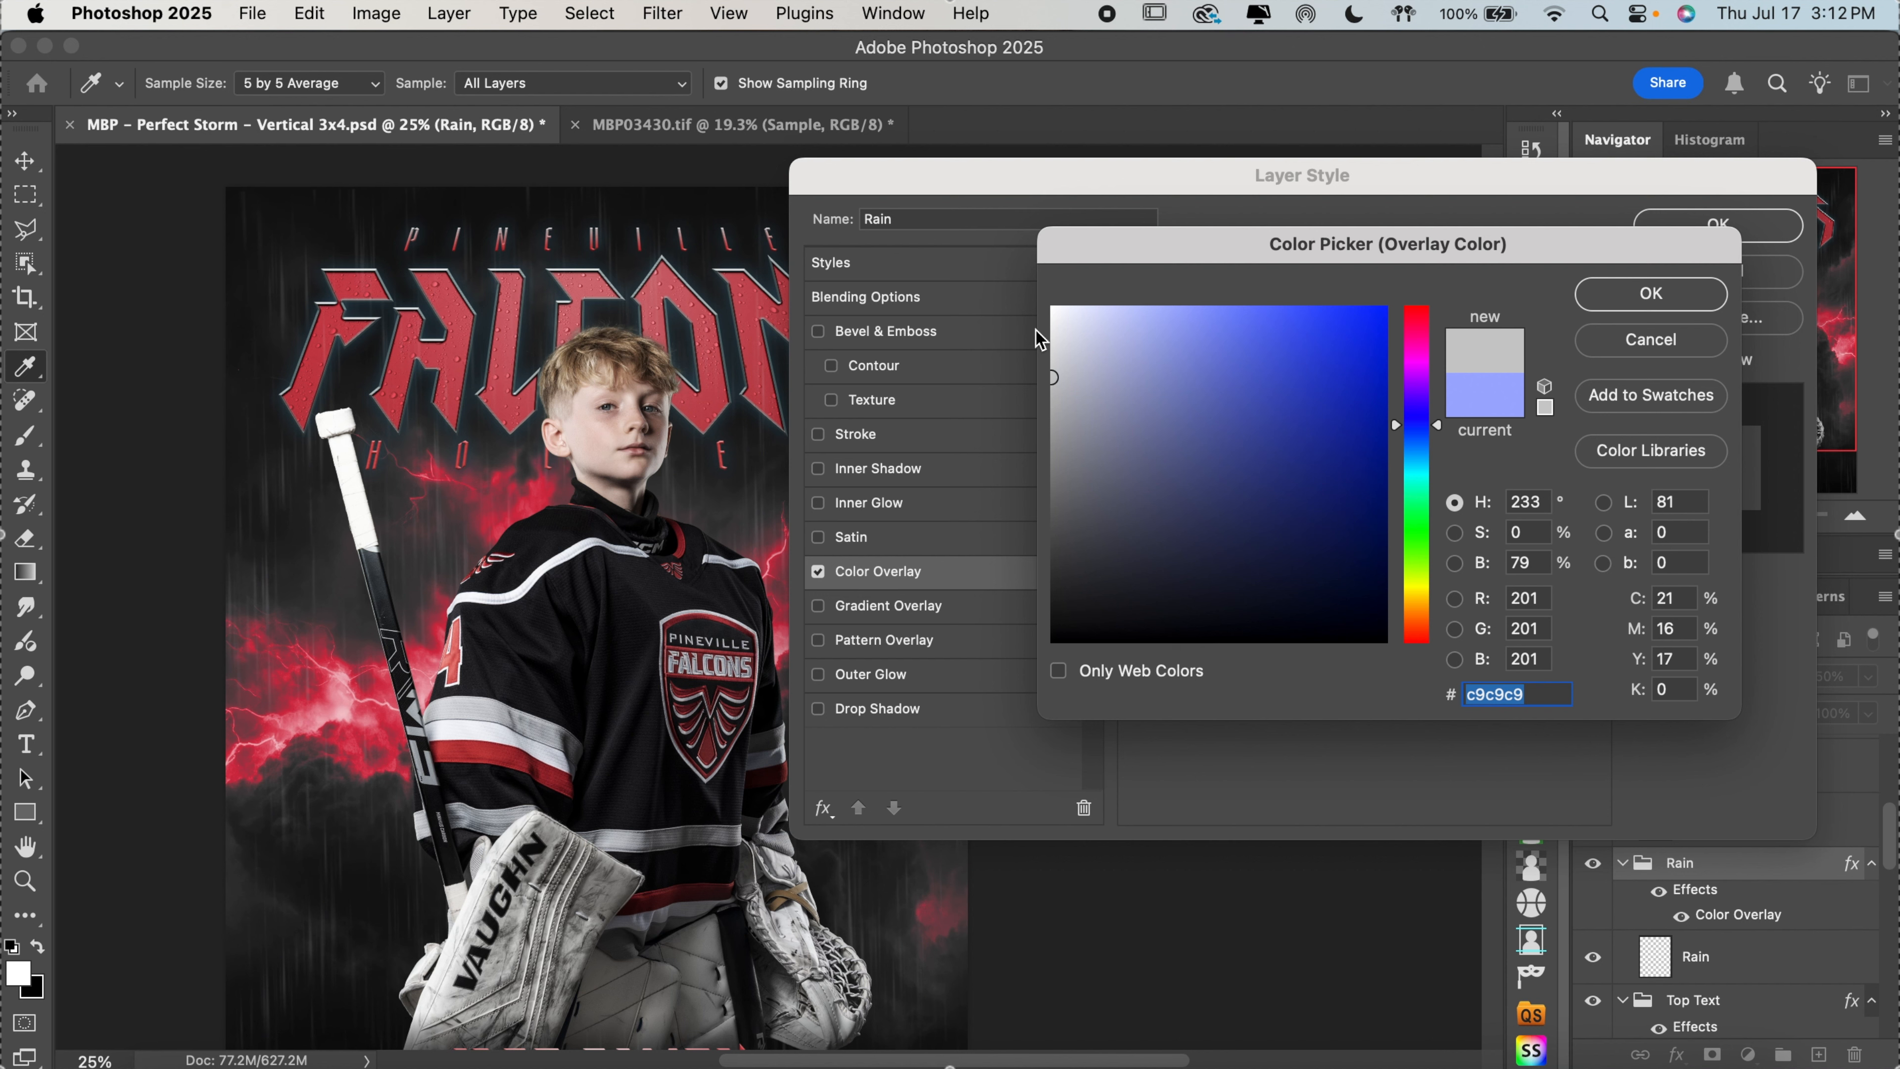
{"action": "left_click", "coordinate": [1054, 473]}
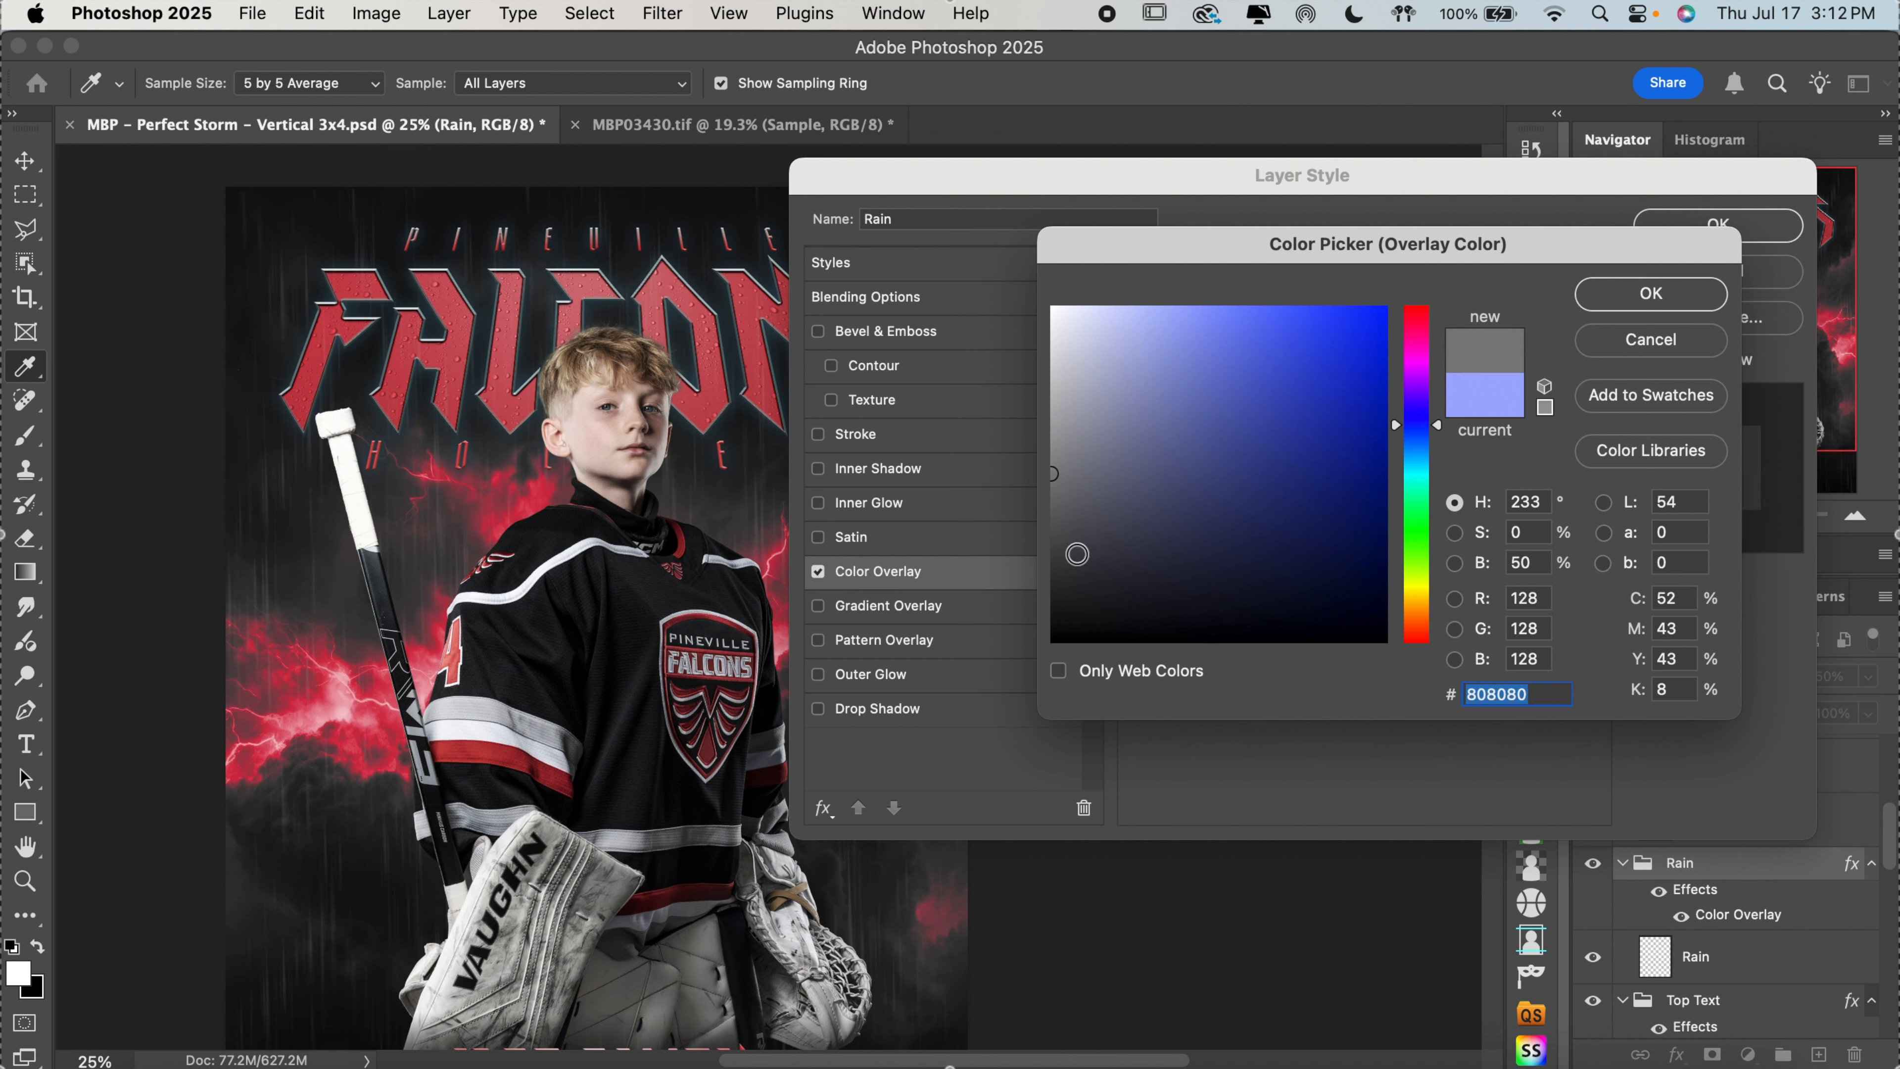
{"action": "left_click", "coordinate": [1054, 514]}
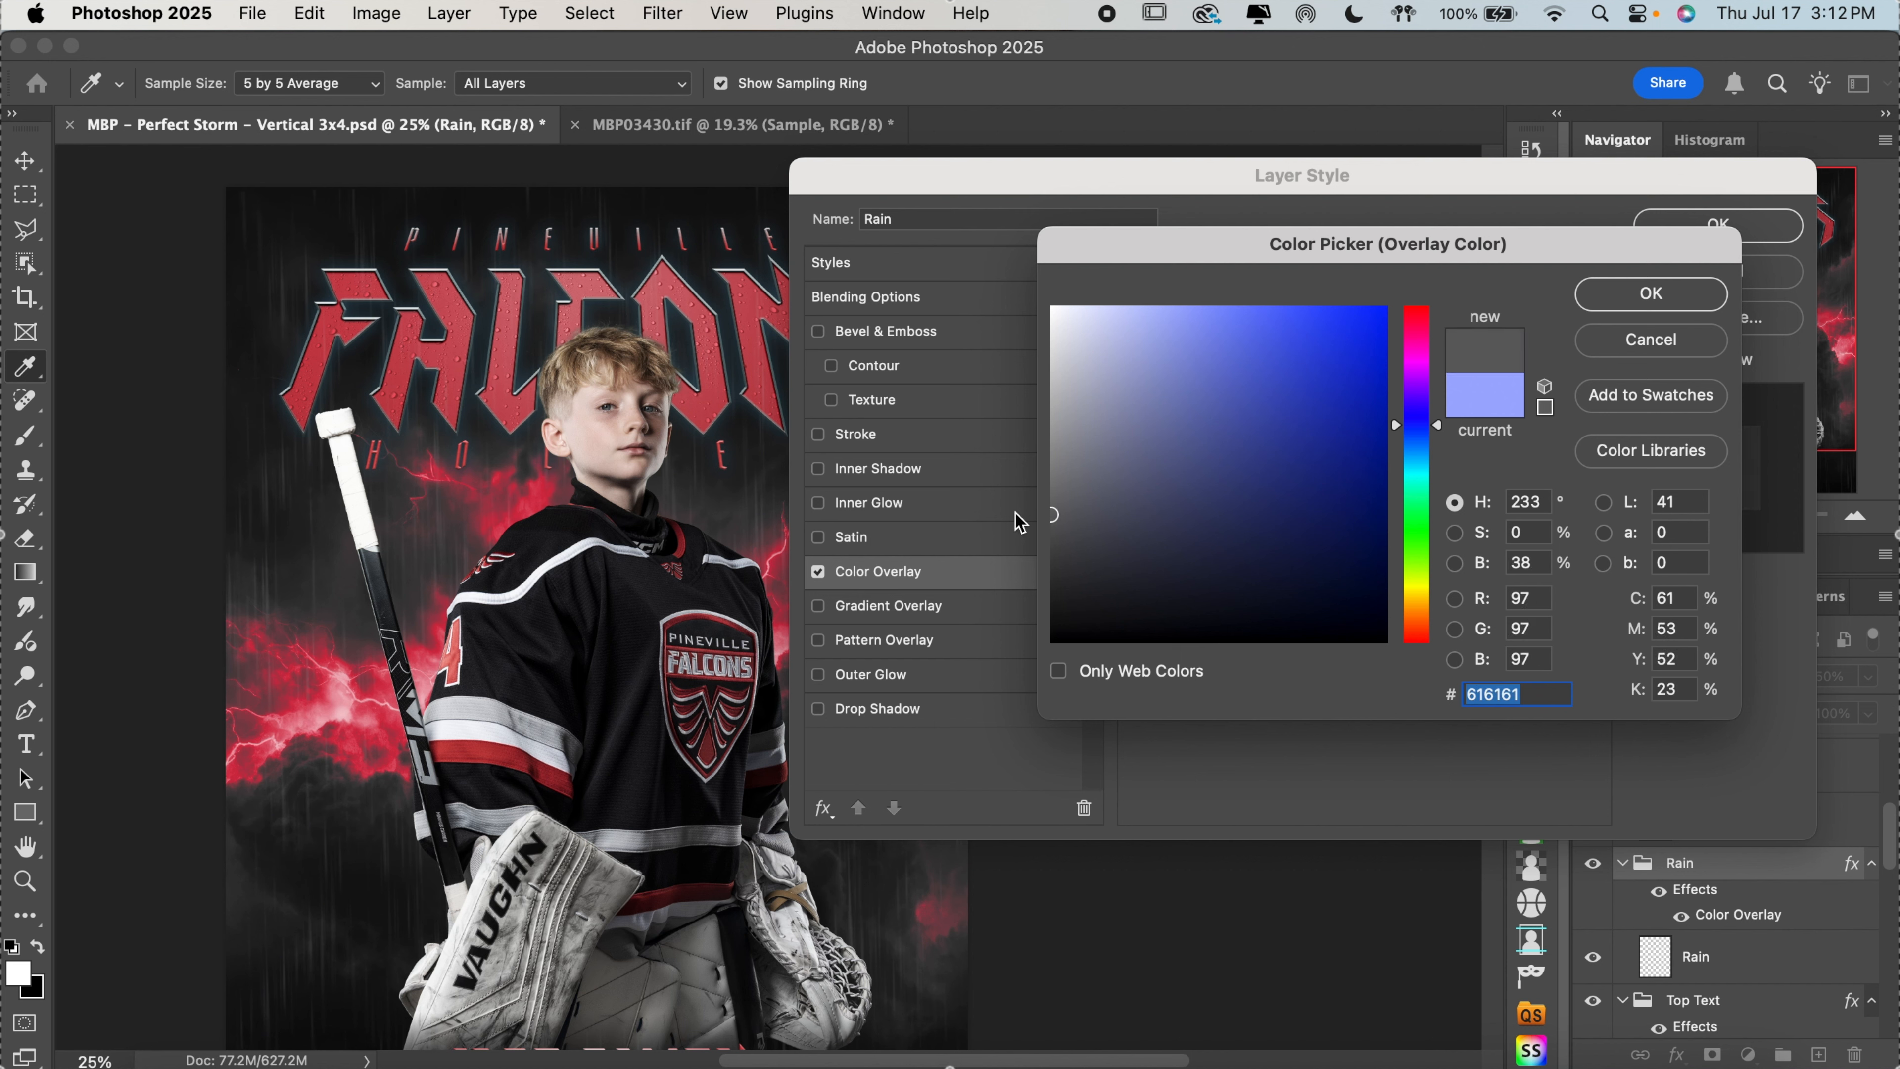
{"action": "left_click", "coordinate": [1055, 481]}
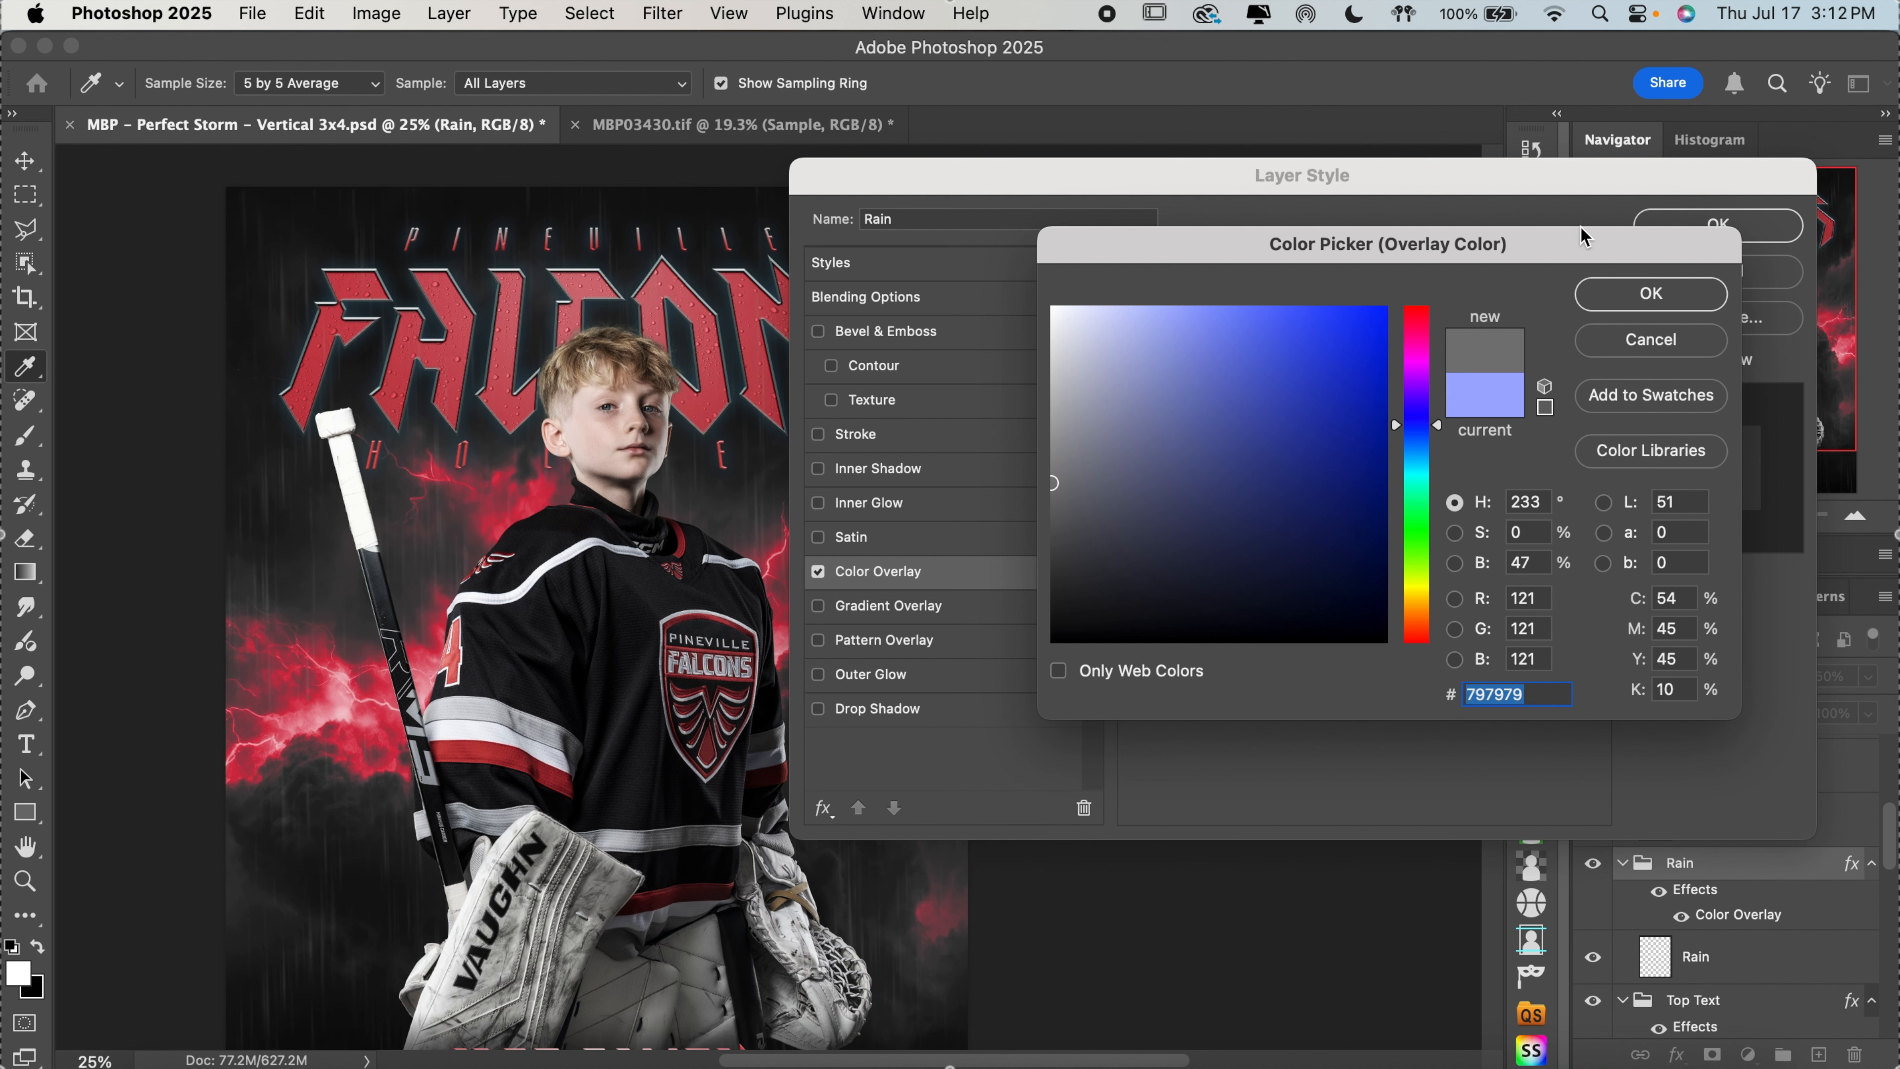
{"action": "left_click", "coordinate": [1634, 298]}
{"action": "left_click", "coordinate": [1719, 225]}
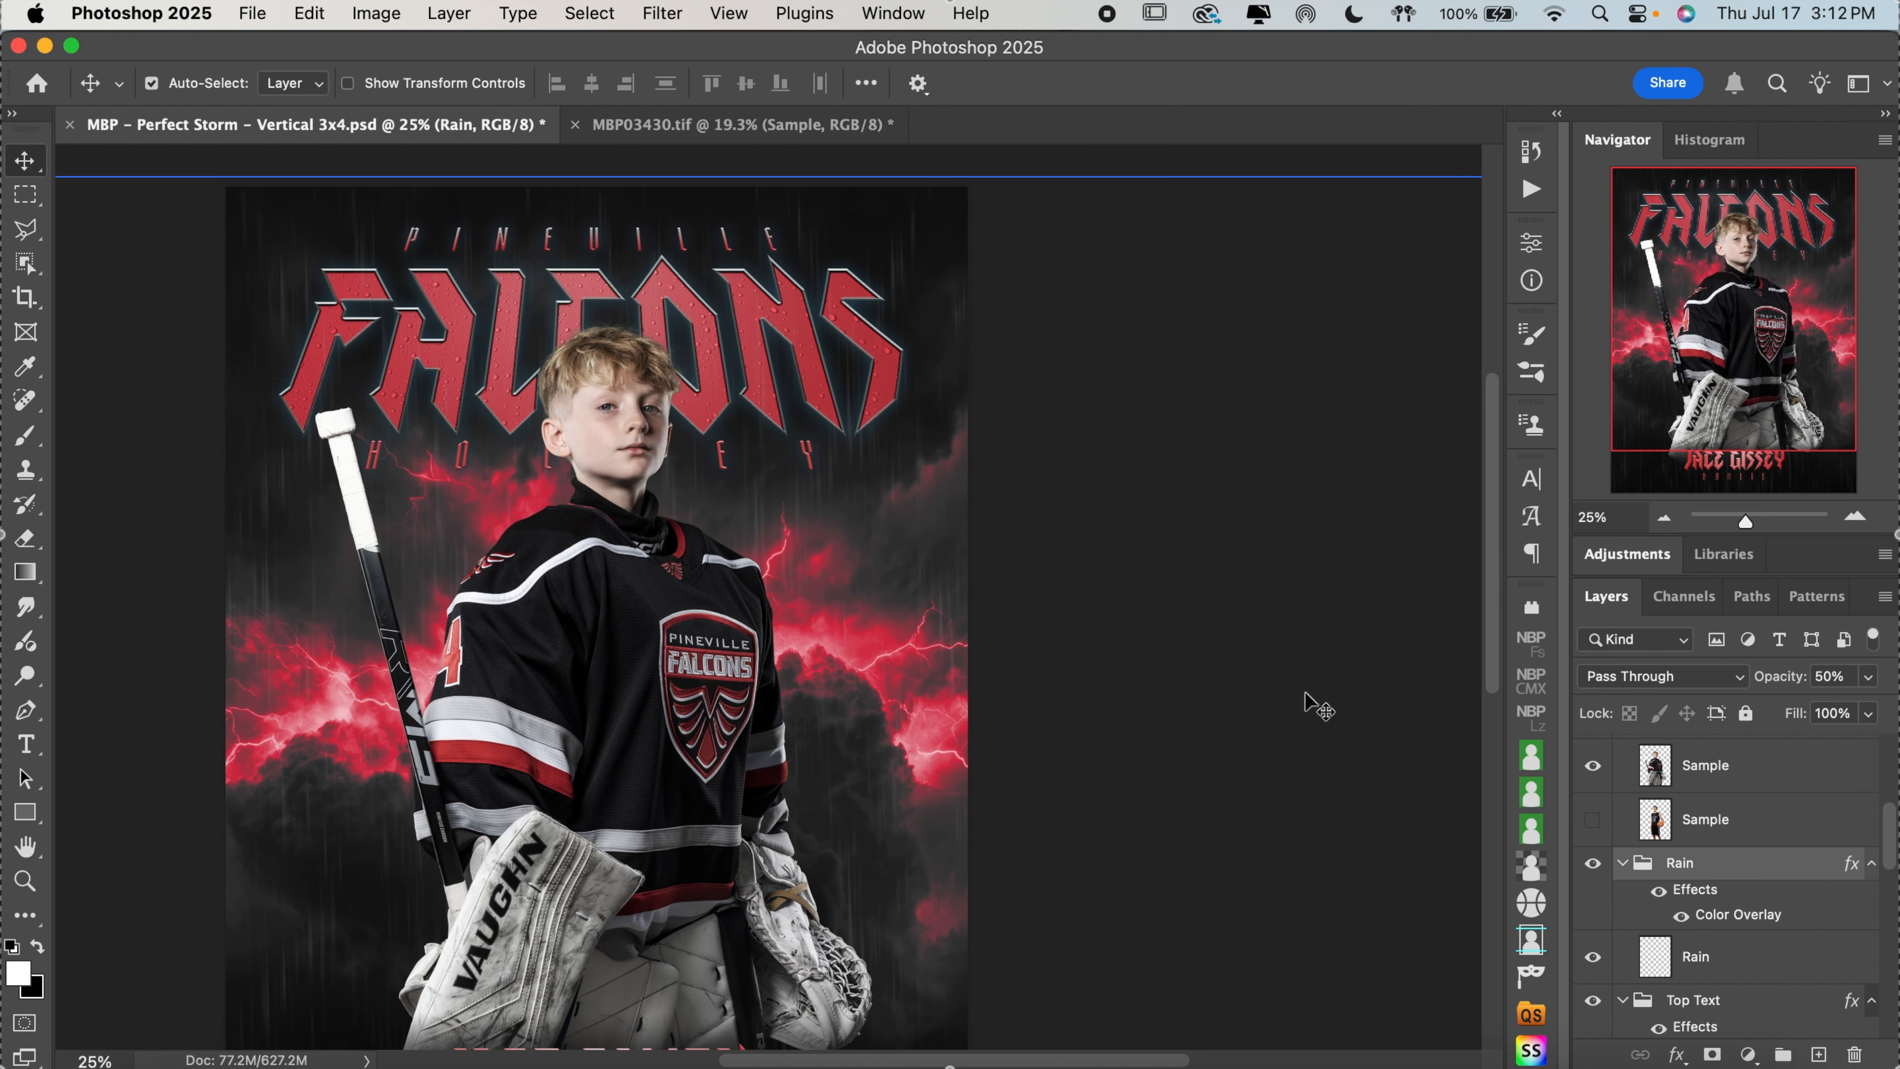
Hide the main Rain group and the Rain layer clipped inside the Team text group
{"action": "scroll", "coordinate": [1317, 708], "scroll_direction": "down", "scroll_amount": 2}
{"action": "scroll", "coordinate": [1317, 707], "scroll_direction": "left", "scroll_amount": 2}
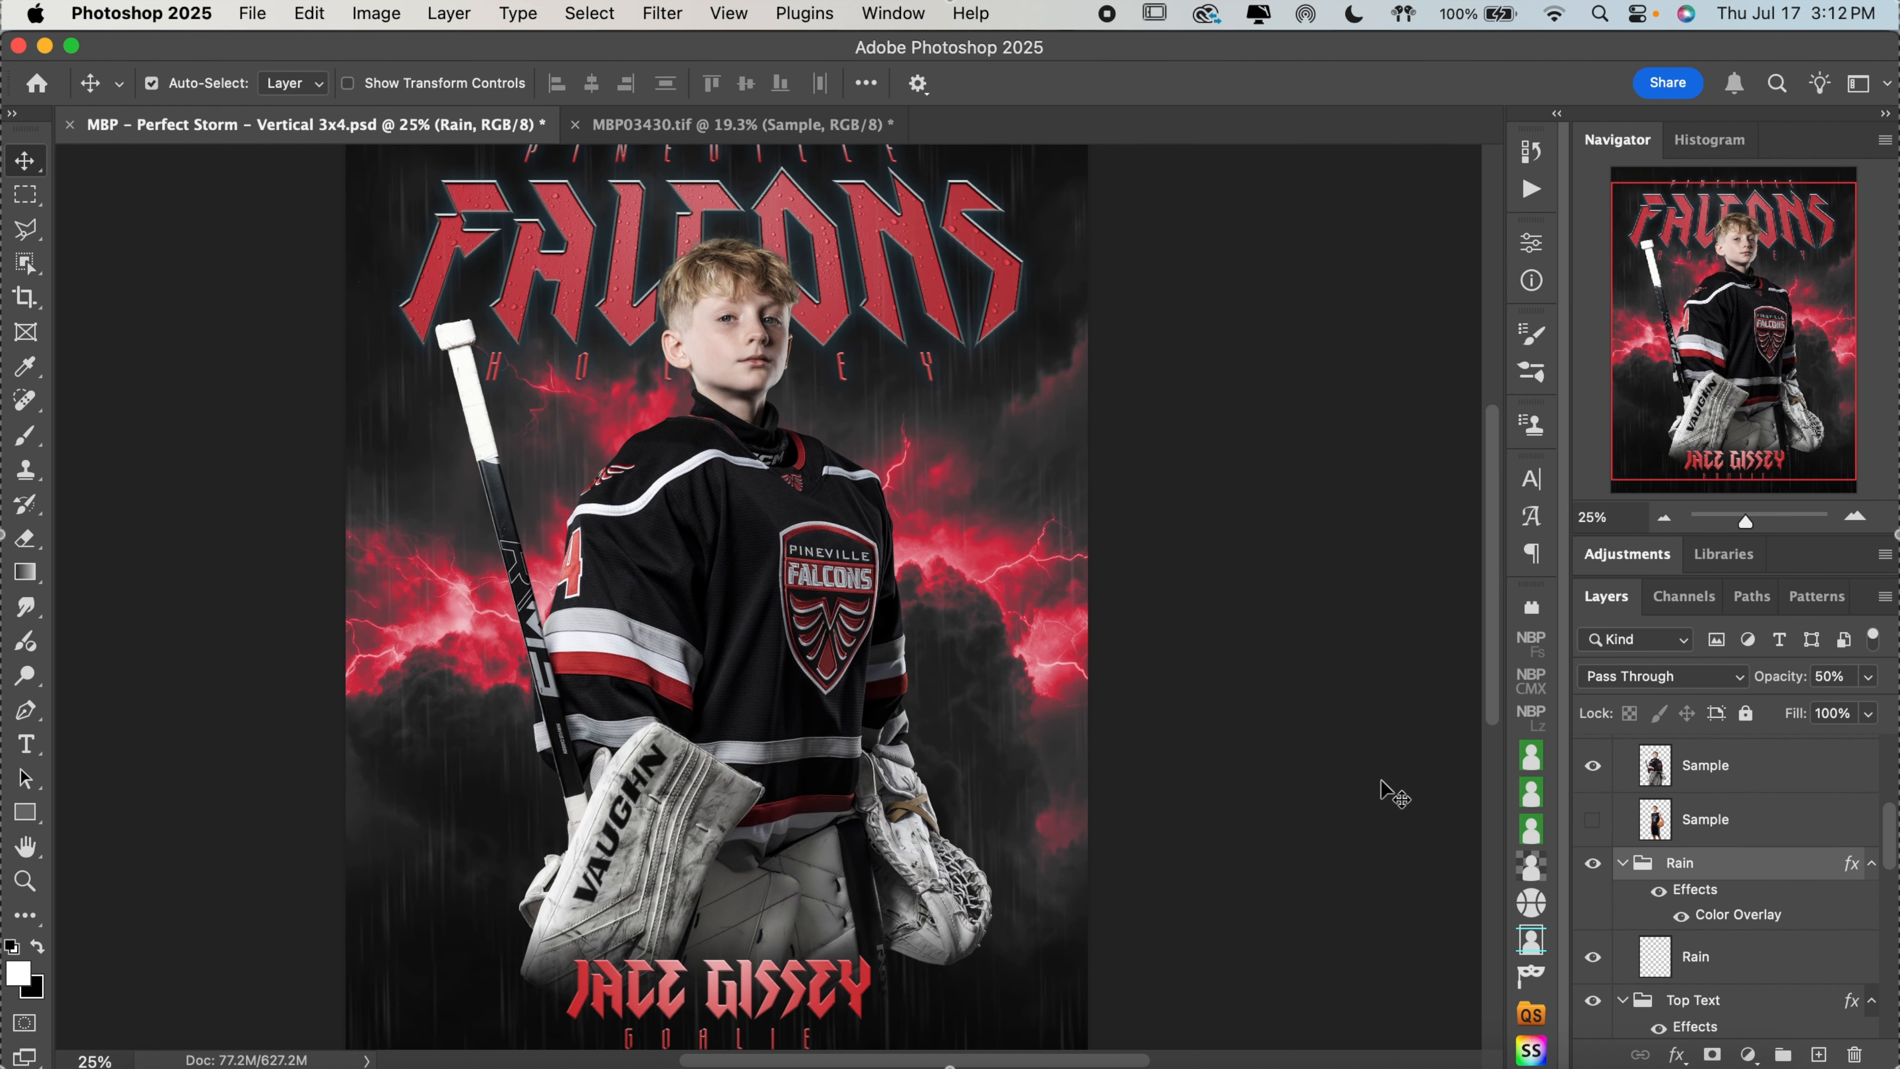
{"action": "left_click", "coordinate": [1593, 867]}
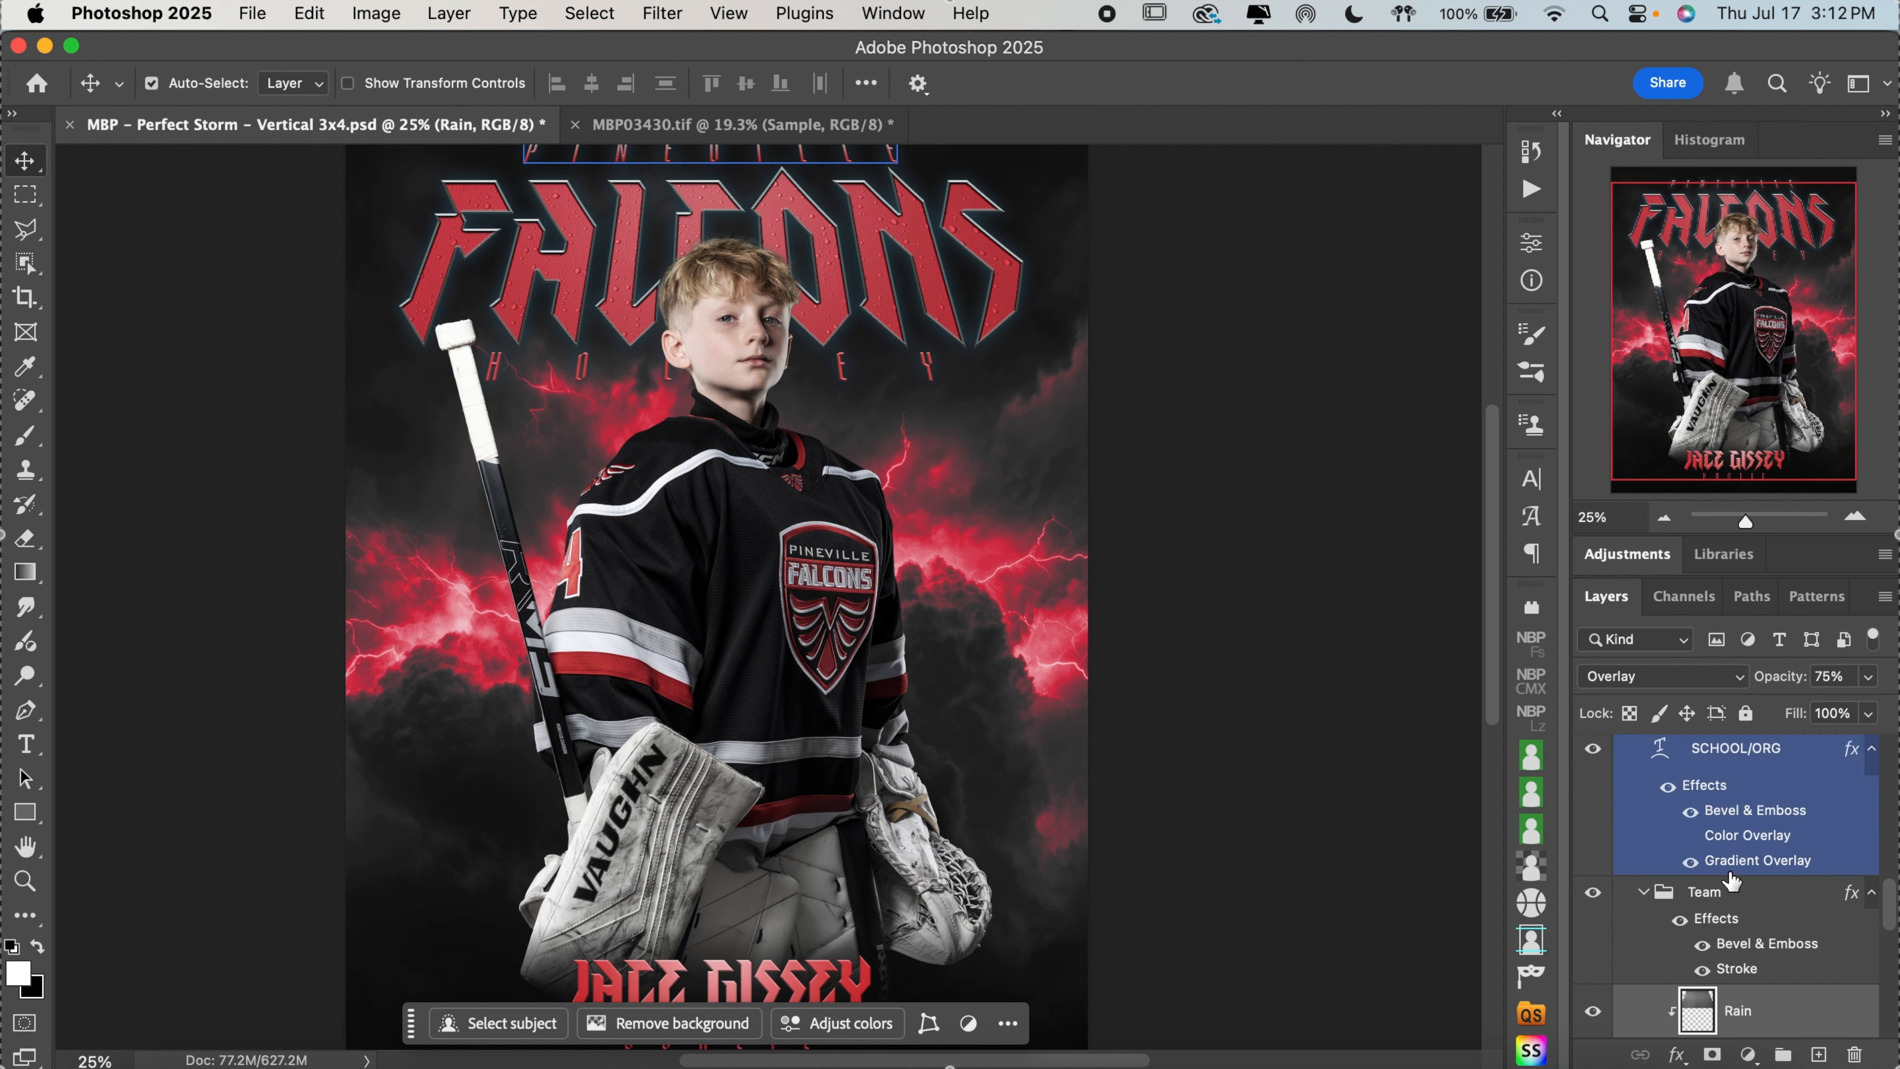
{"action": "scroll", "coordinate": [1721, 883], "scroll_direction": "down", "scroll_amount": 2}
{"action": "left_click", "coordinate": [1593, 943]}
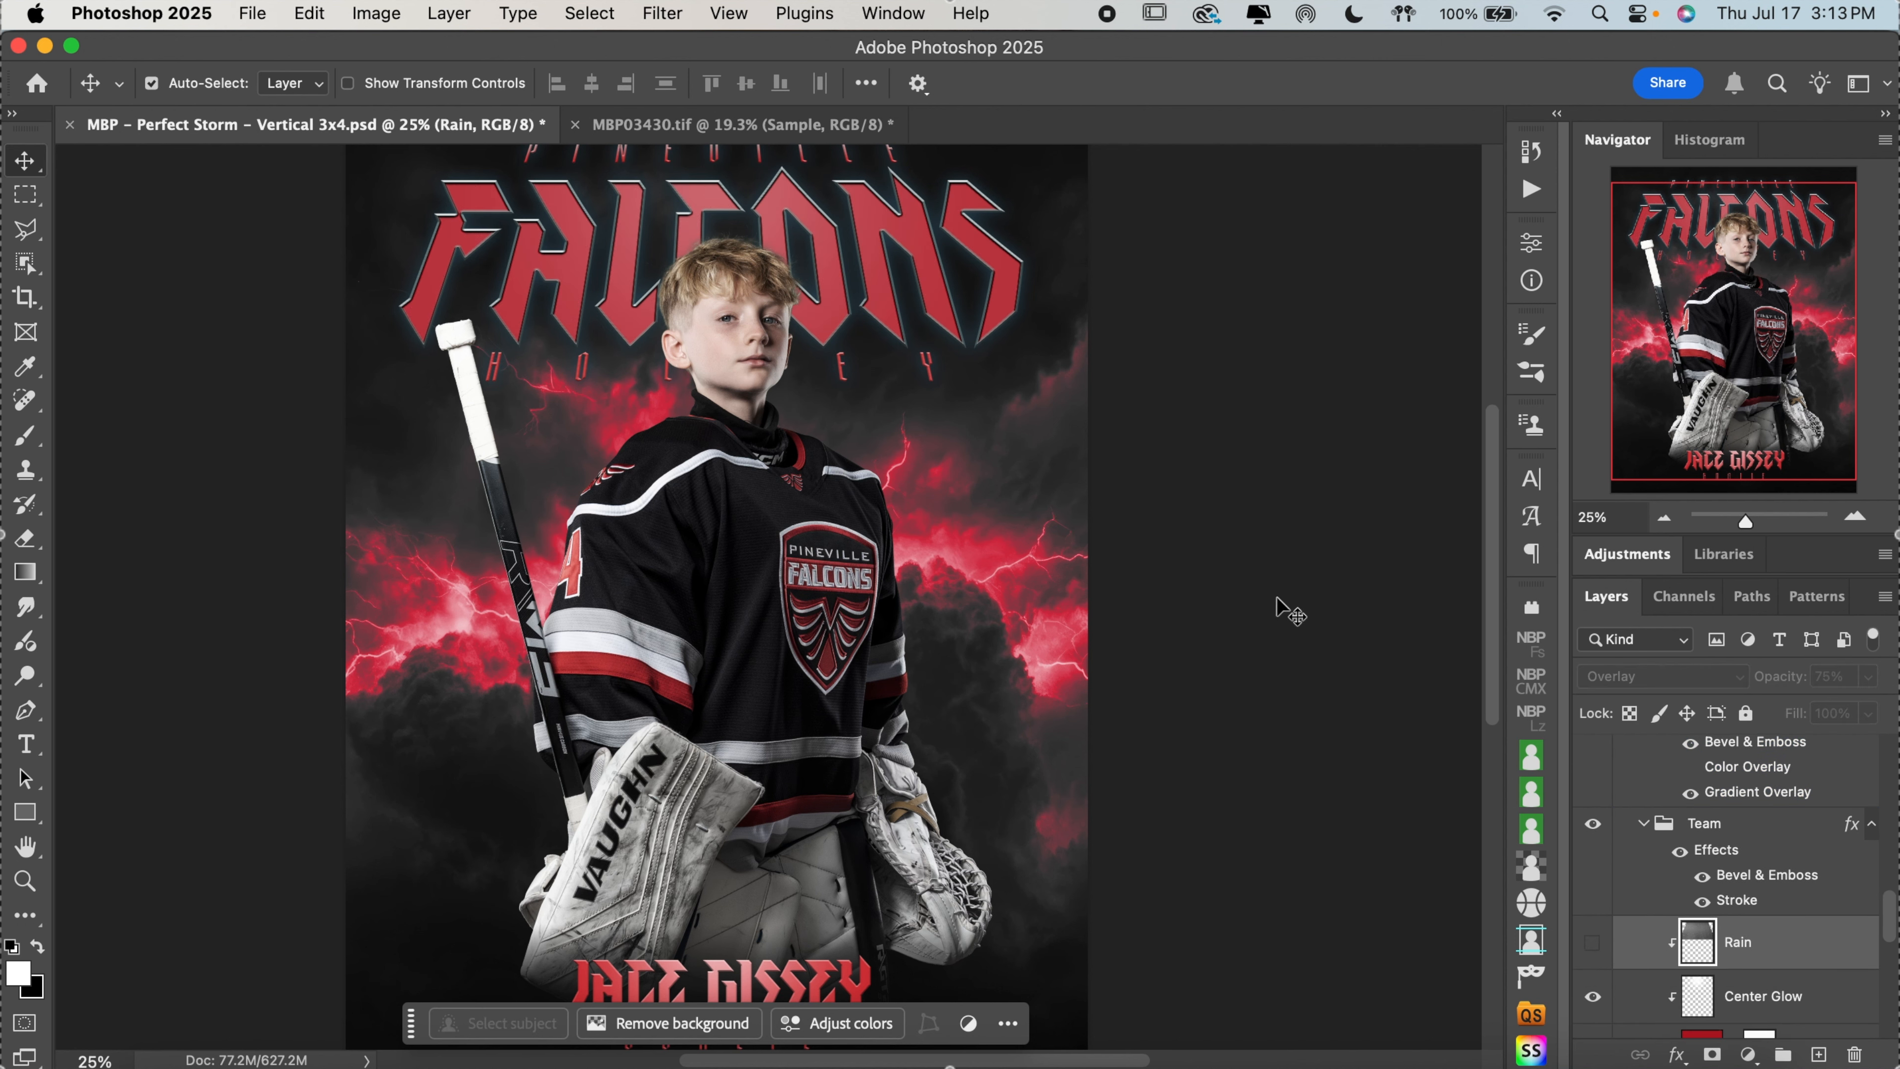
Examine the poster without rain, both close up and as a whole
{"action": "left_click", "coordinate": [1662, 519]}
{"action": "left_click", "coordinate": [1855, 516]}
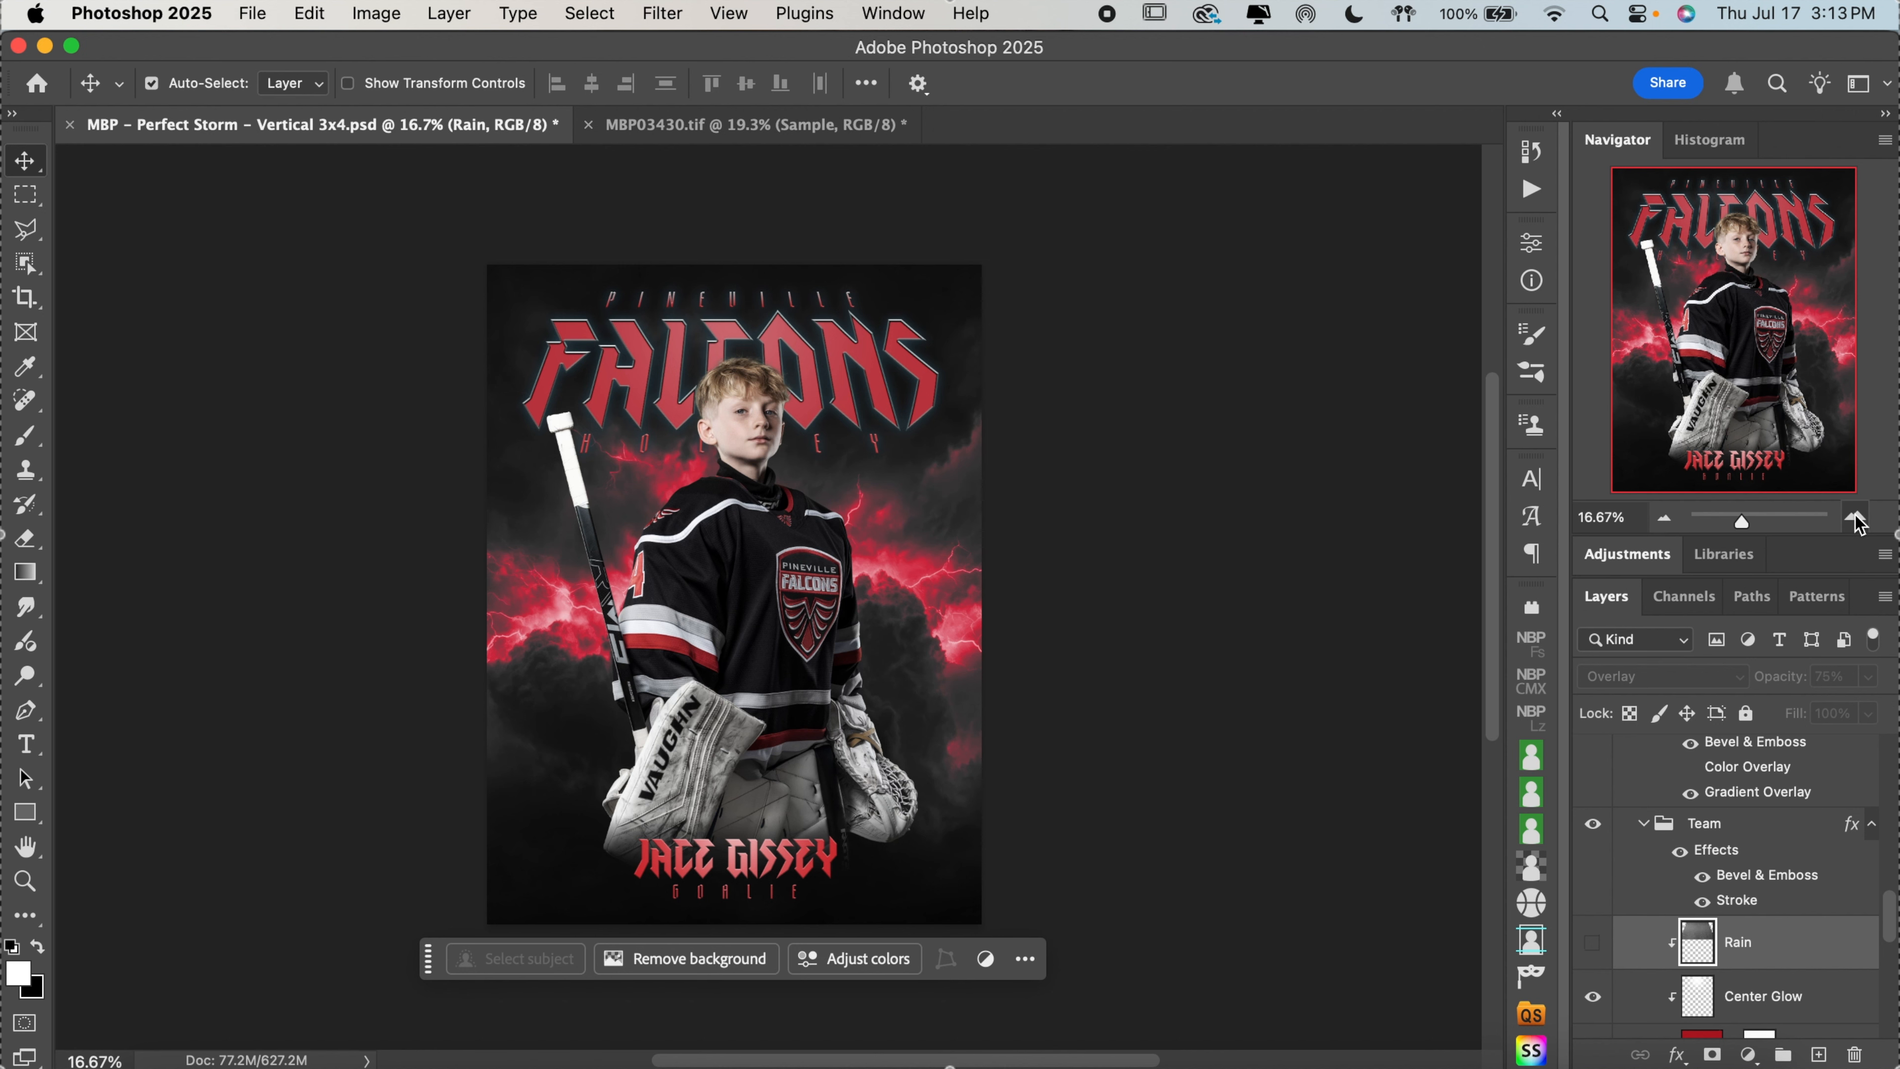
{"action": "scroll", "coordinate": [1335, 516], "scroll_direction": "up", "scroll_amount": 2}
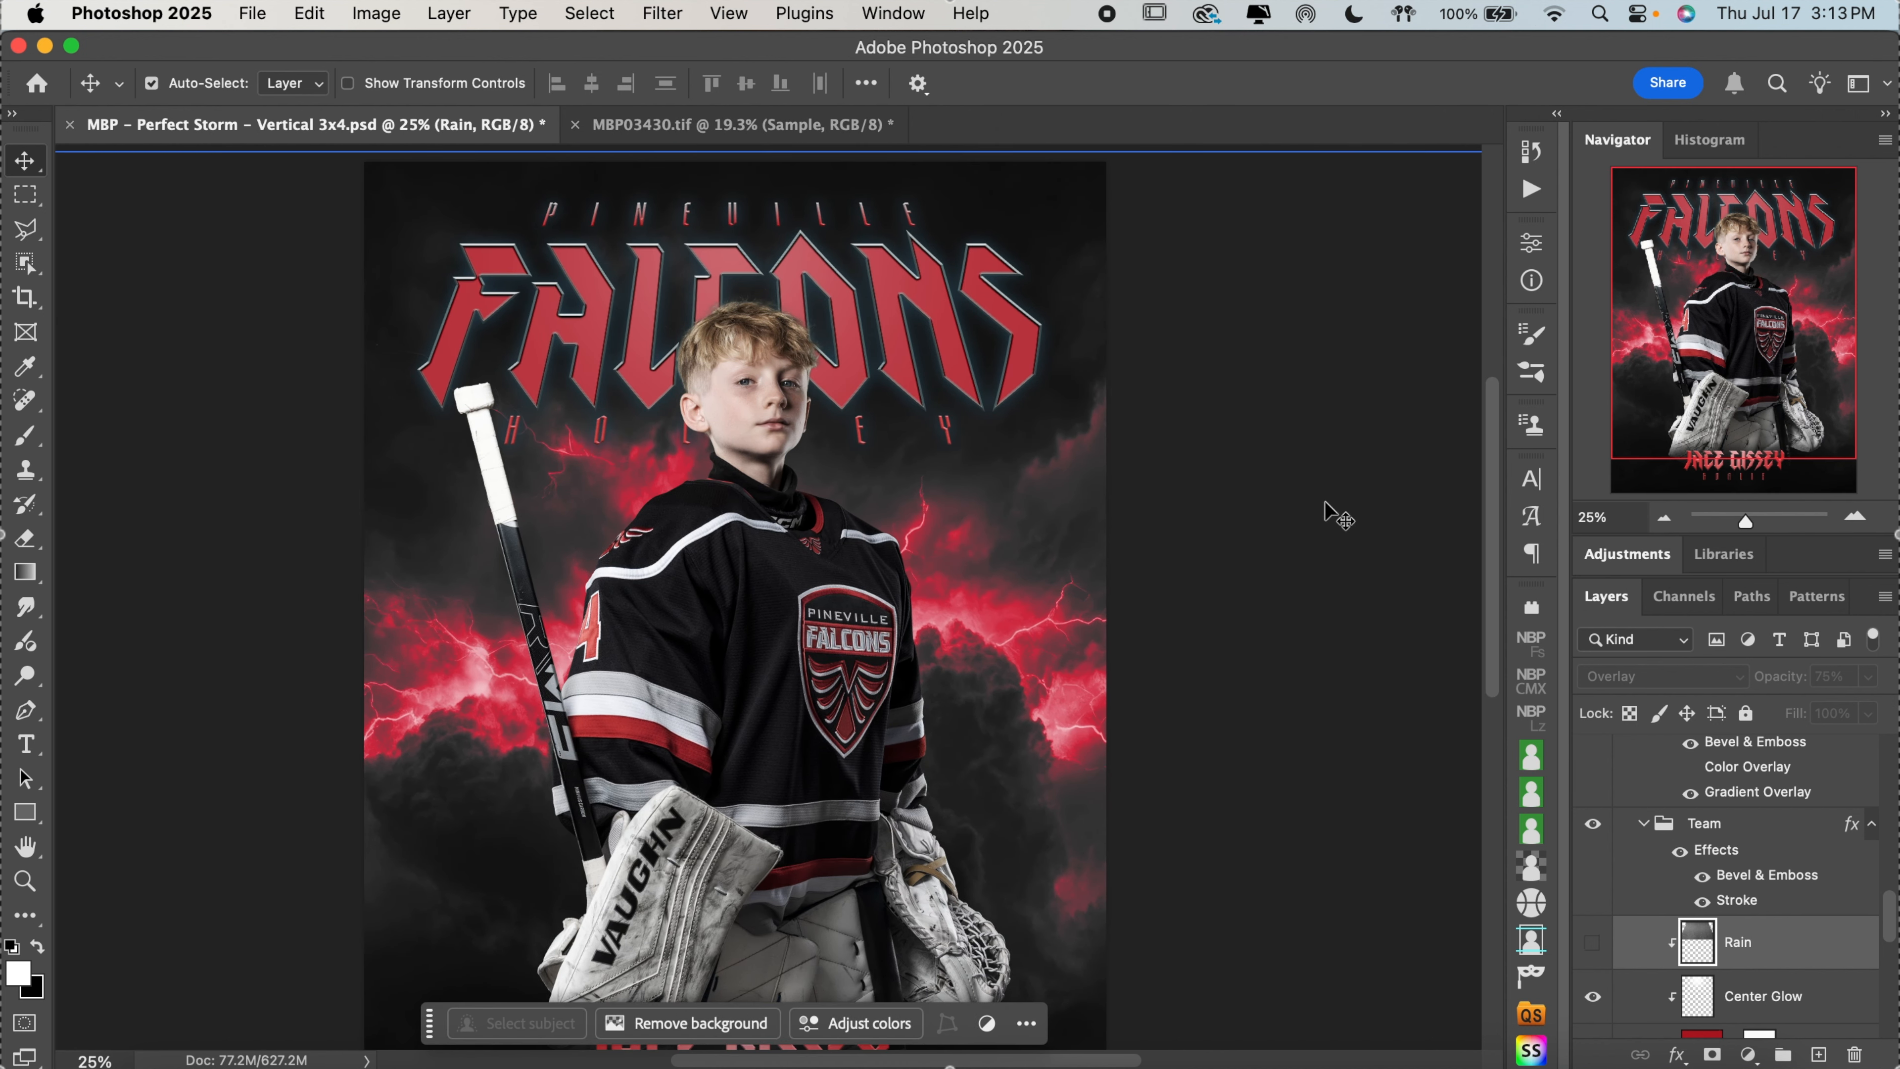
{"action": "left_click", "coordinate": [1663, 520]}
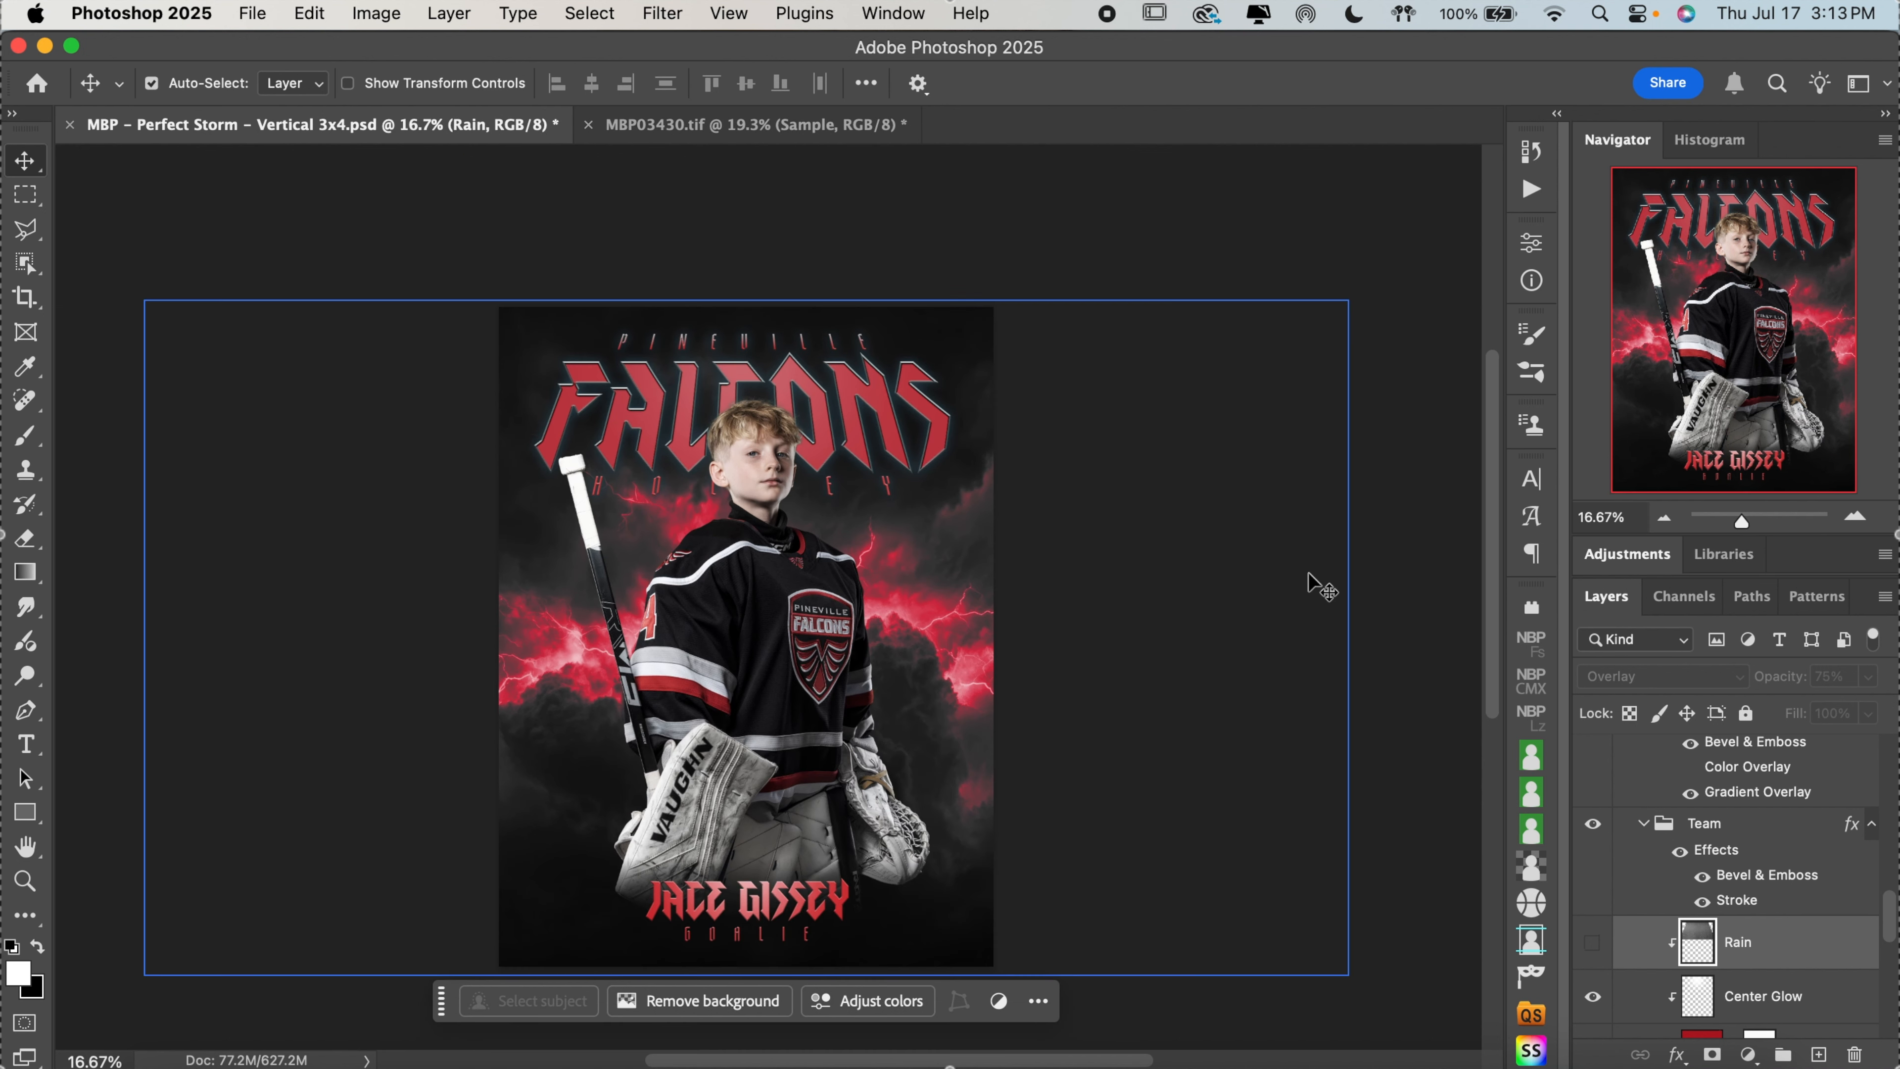
{"action": "scroll", "coordinate": [1317, 584], "scroll_direction": "down", "scroll_amount": 2}
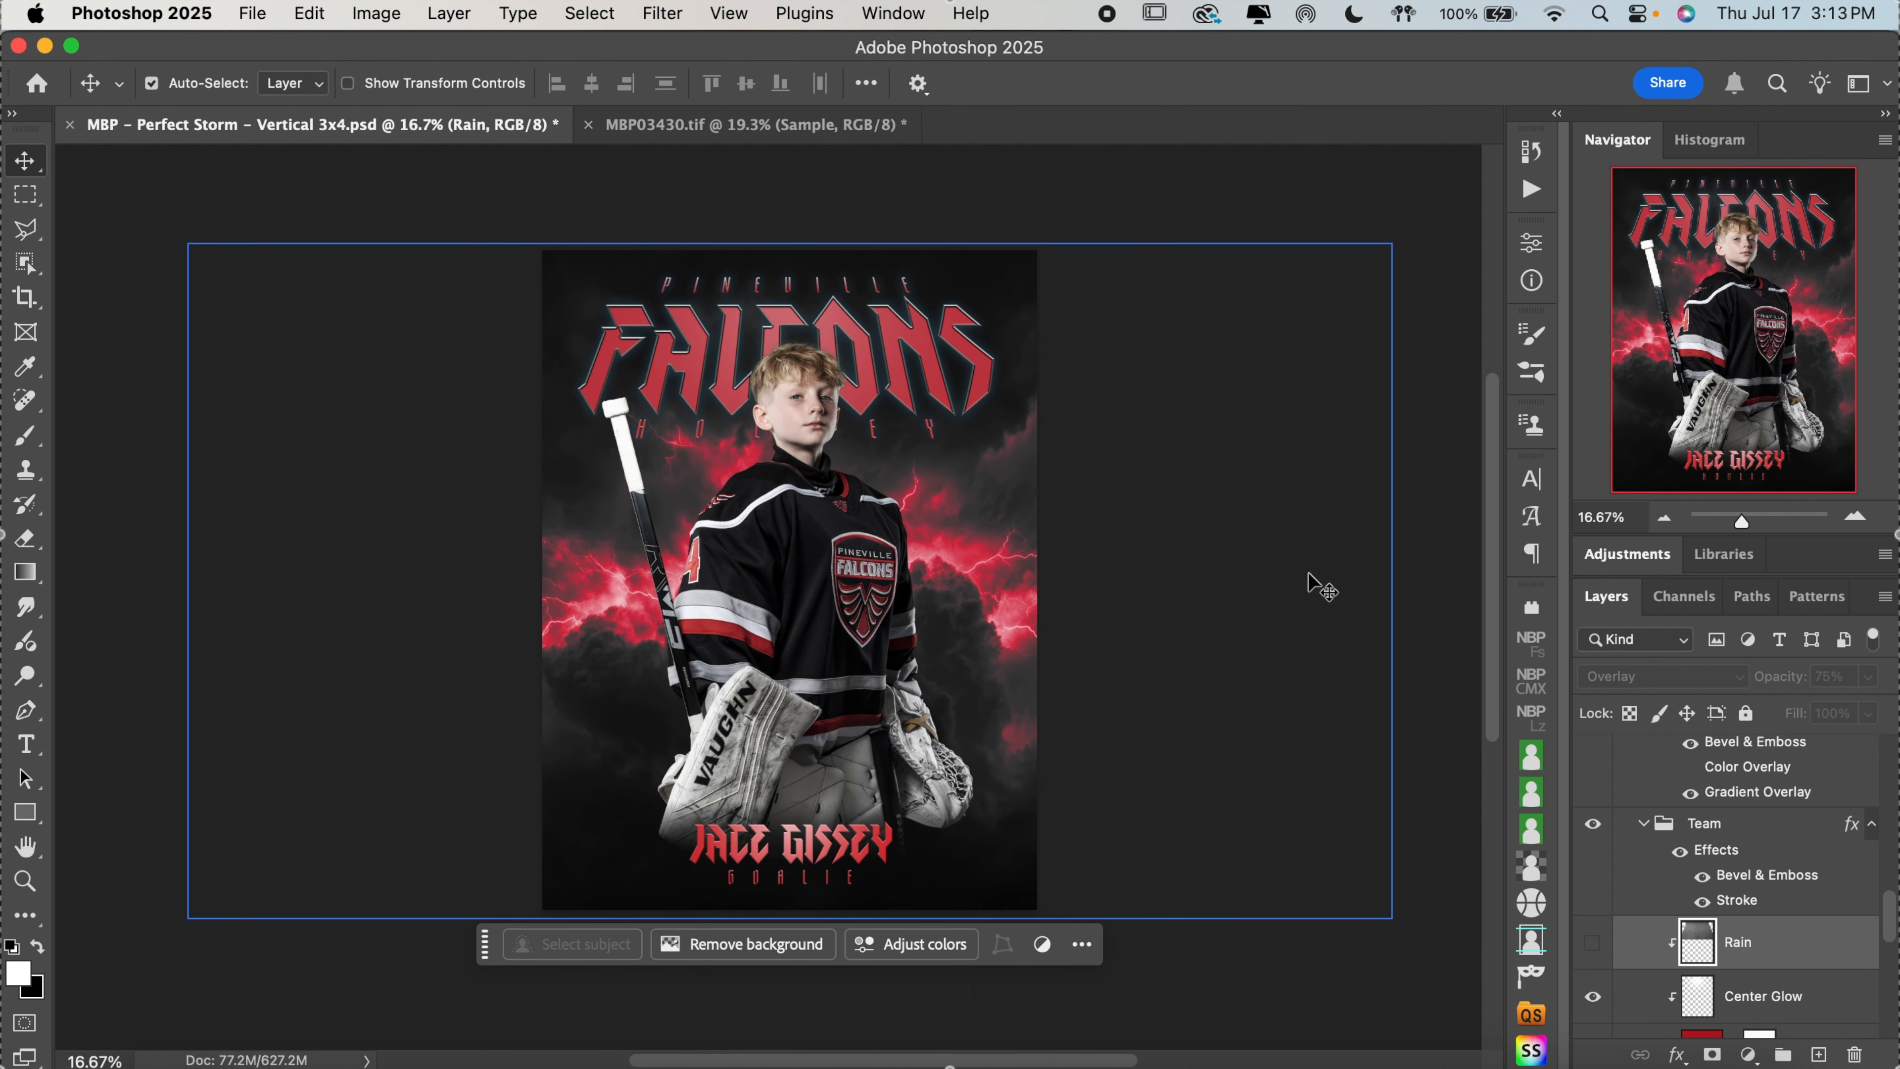